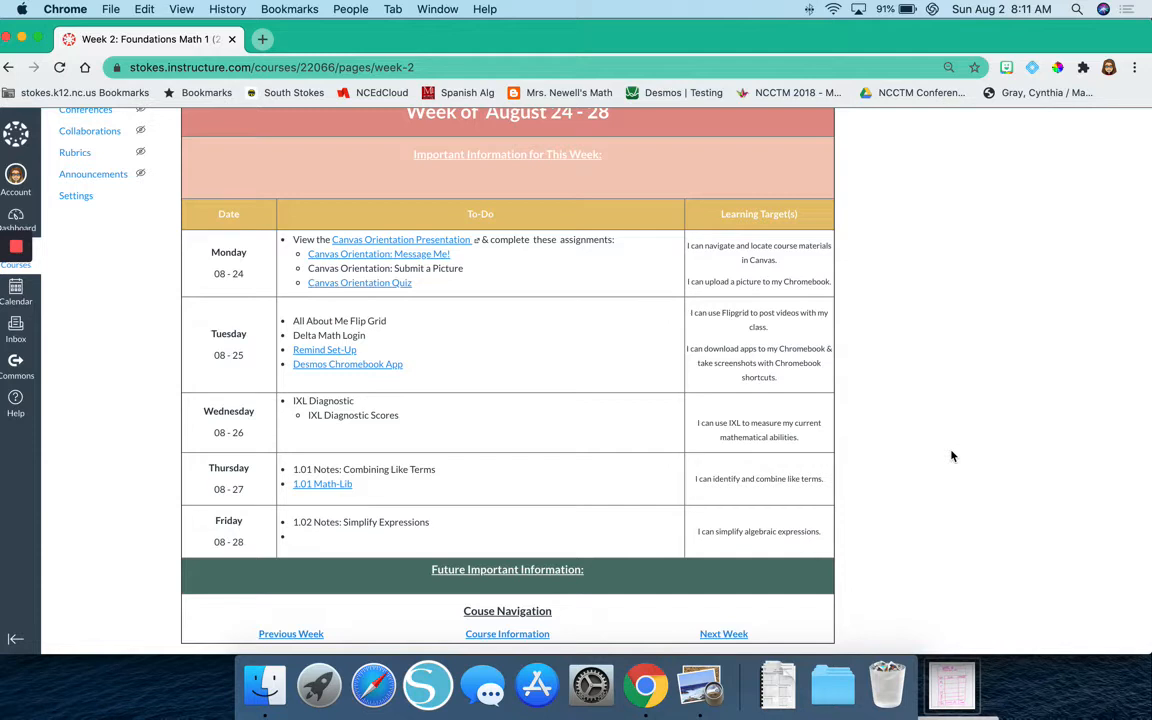
# Switch to Preview and examine the hand-drawn weekly layout sketch, from the week heading down to the last week, course info and next week cells.
pyautogui.scroll(2, 952, 456)
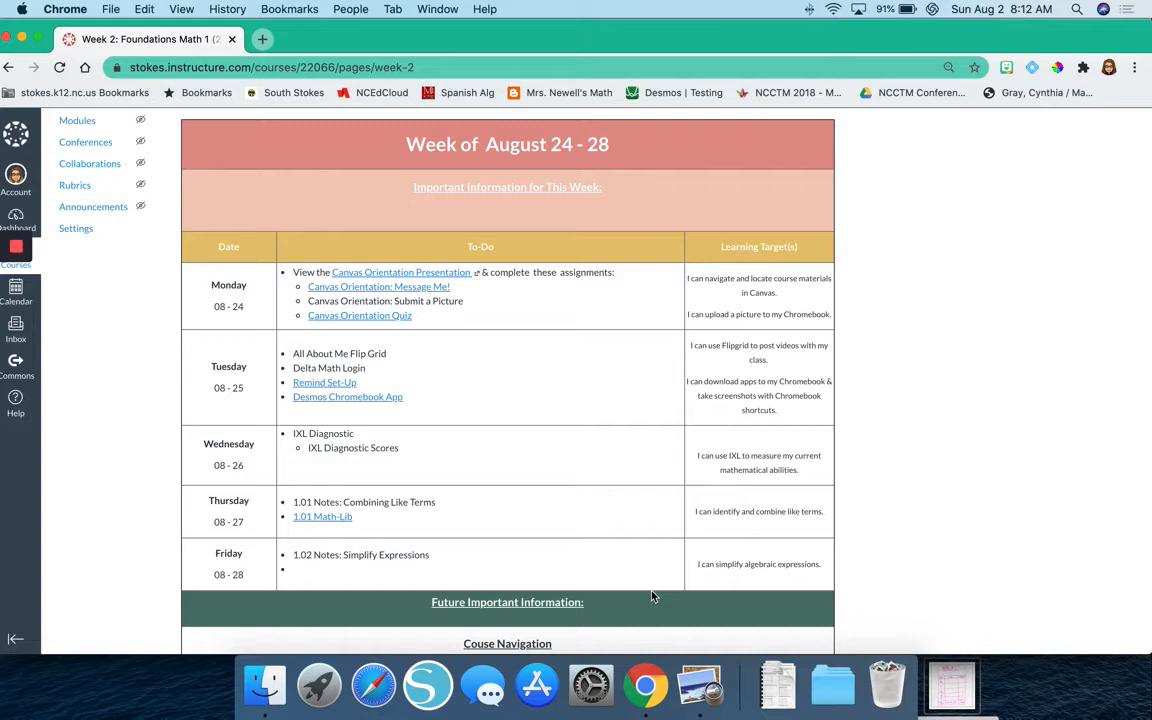
pyautogui.click(689, 683)
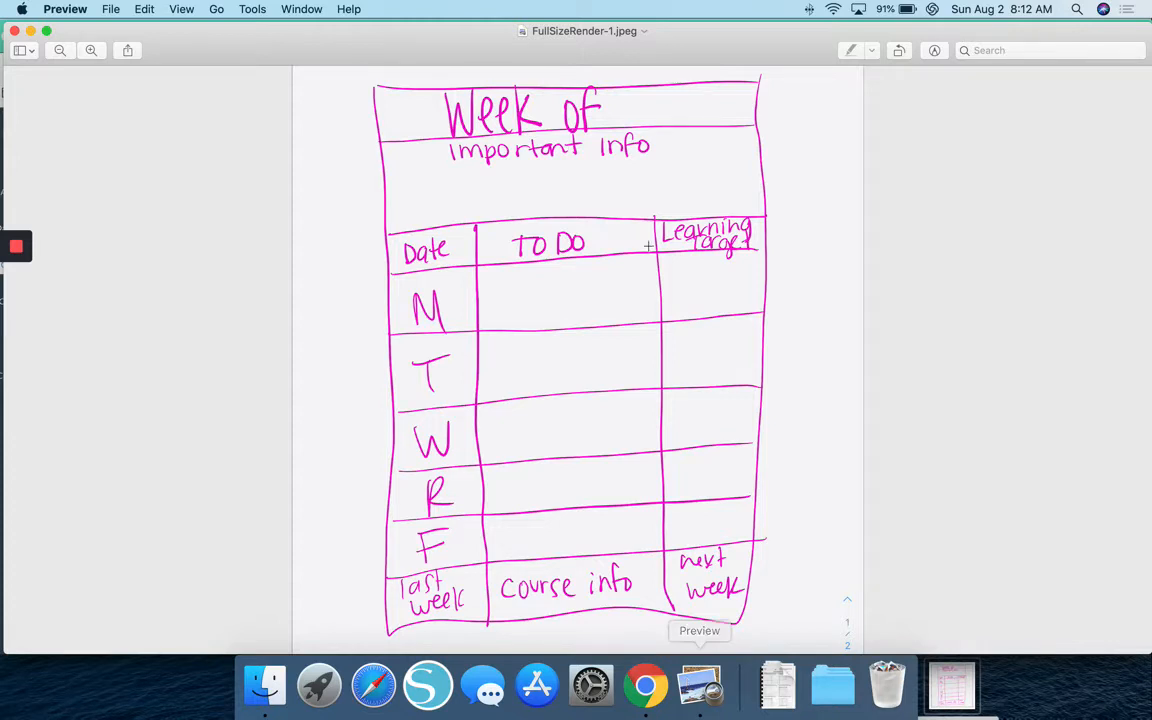
pyautogui.click(496, 115)
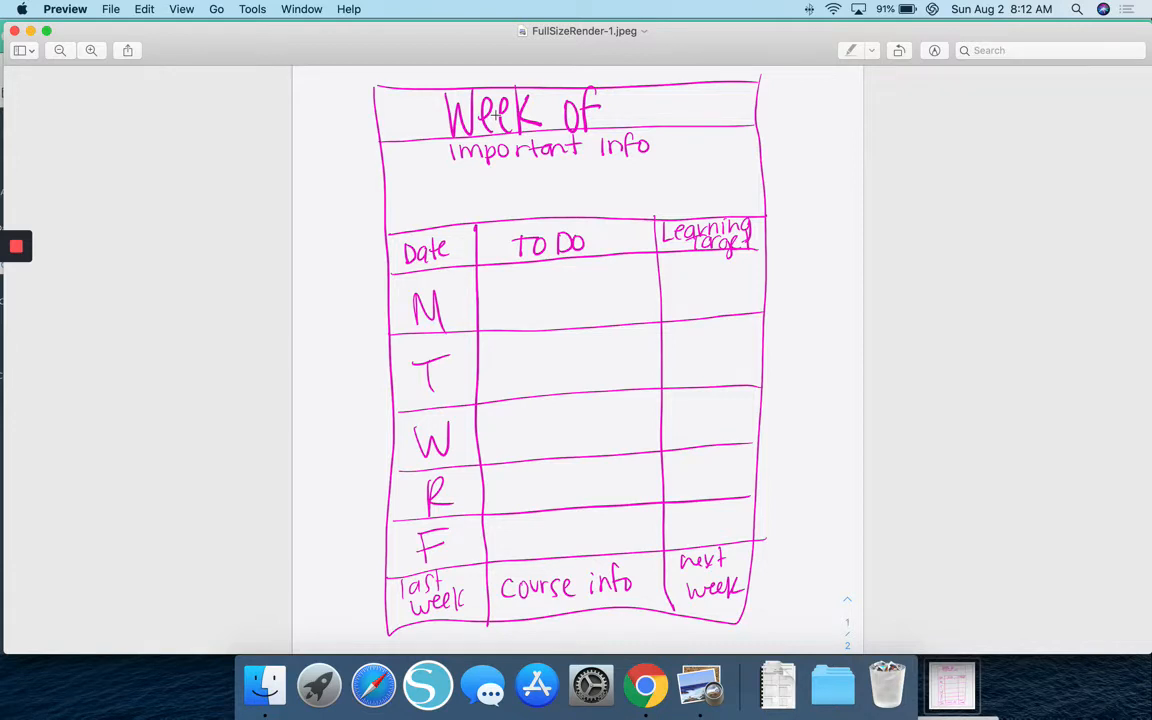
pyautogui.click(474, 137)
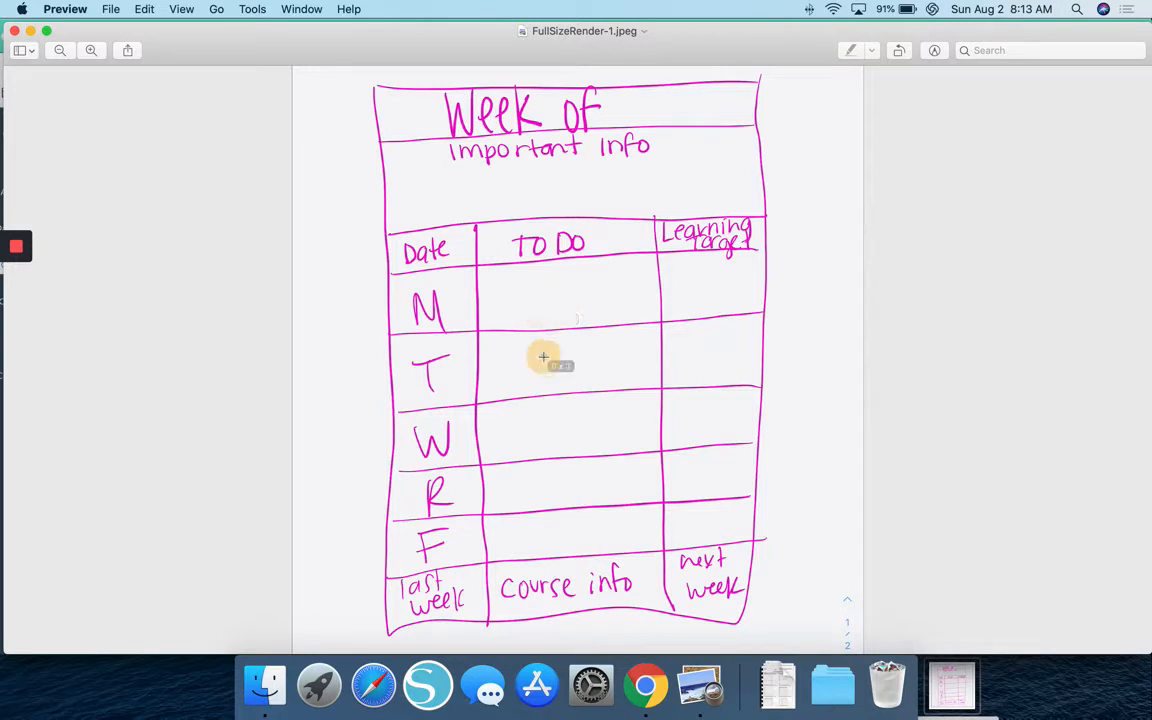
pyautogui.click(558, 429)
pyautogui.click(552, 489)
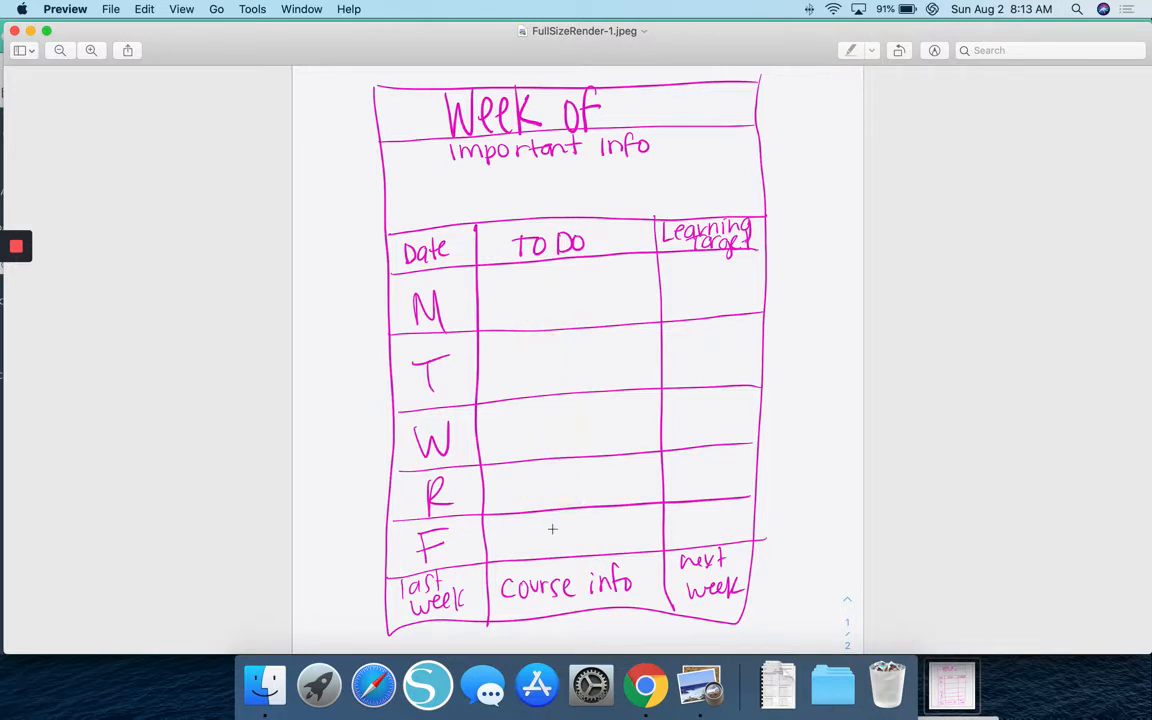
pyautogui.click(552, 530)
pyautogui.click(700, 290)
pyautogui.click(416, 593)
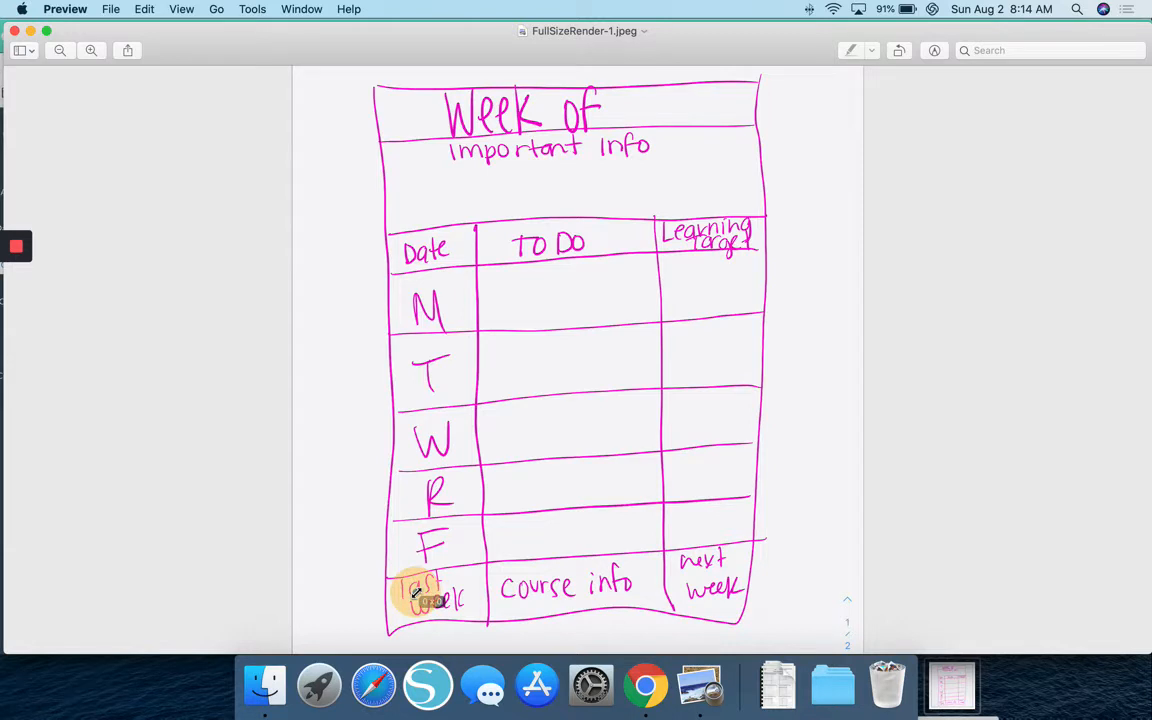
pyautogui.click(732, 589)
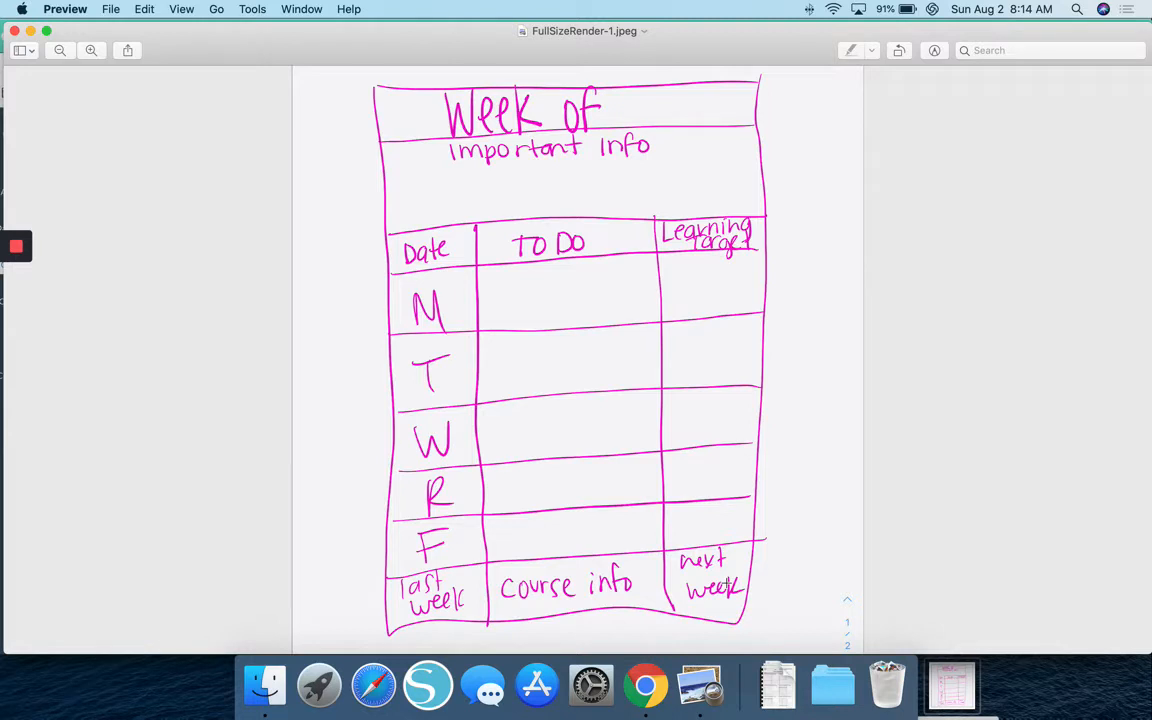
pyautogui.click(572, 590)
# Switch to Chrome, bring up the Canvas Dashboard window and set its page zoom to 100%.
pyautogui.click(640, 704)
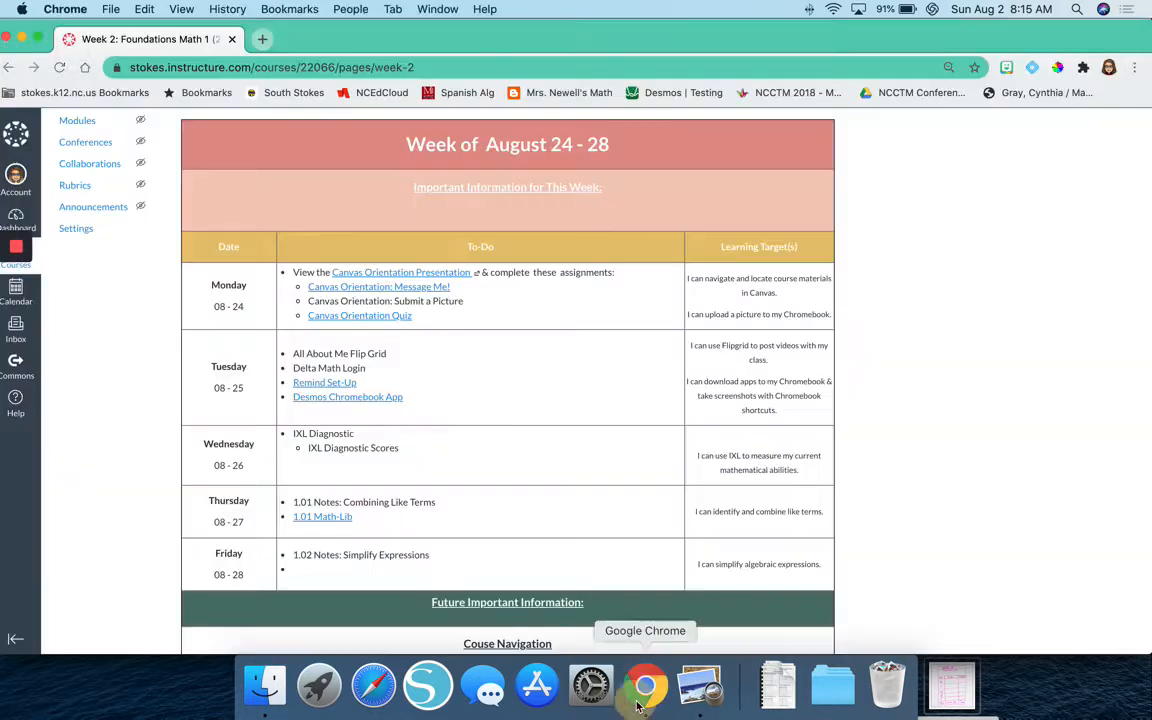
pyautogui.click(27, 38)
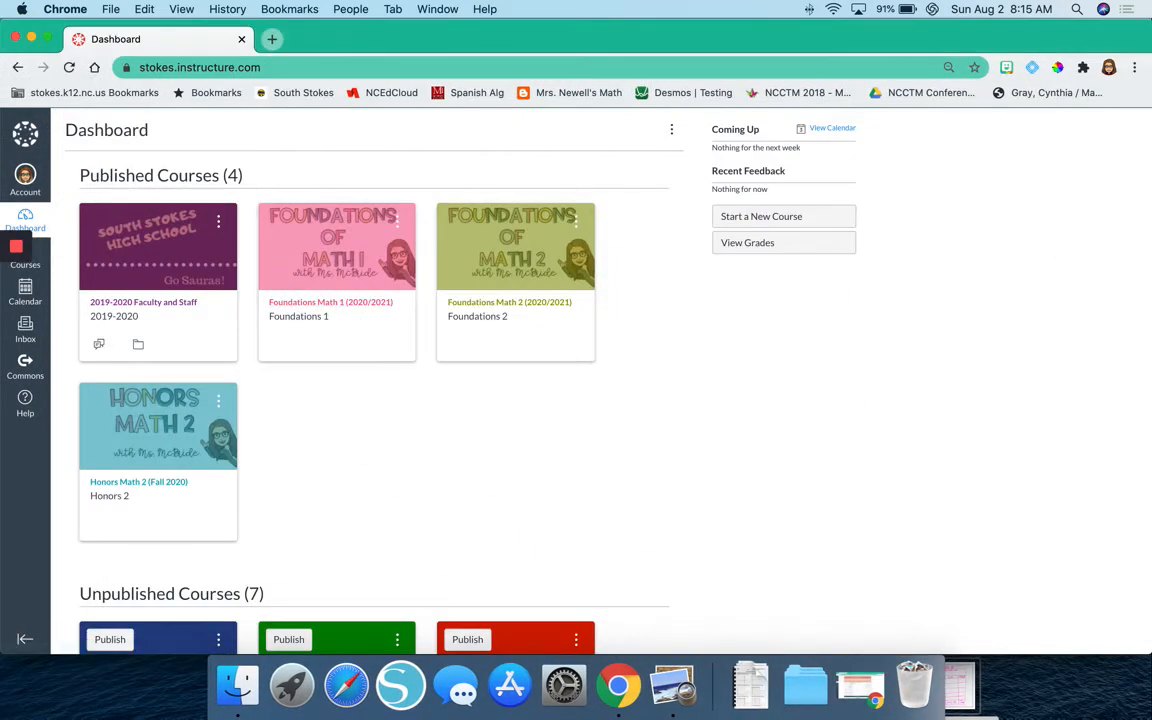
pyautogui.click(1134, 67)
pyautogui.click(1020, 240)
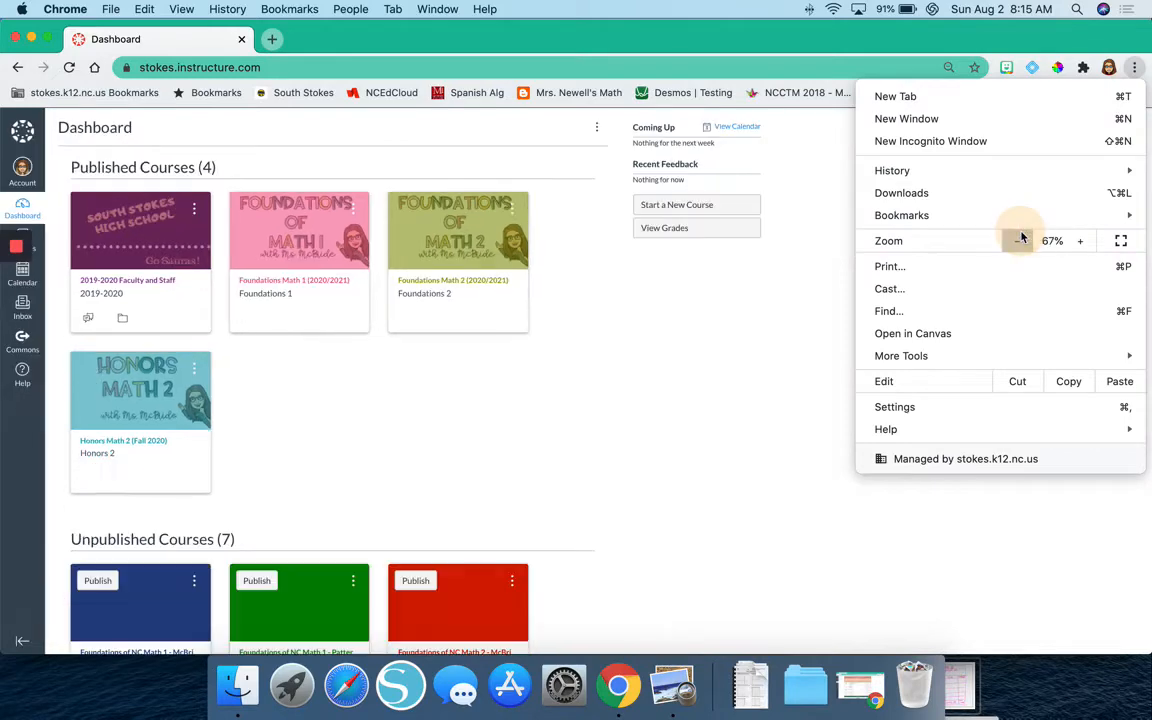
pyautogui.click(1018, 240)
pyautogui.click(1080, 241)
pyautogui.click(1080, 241)
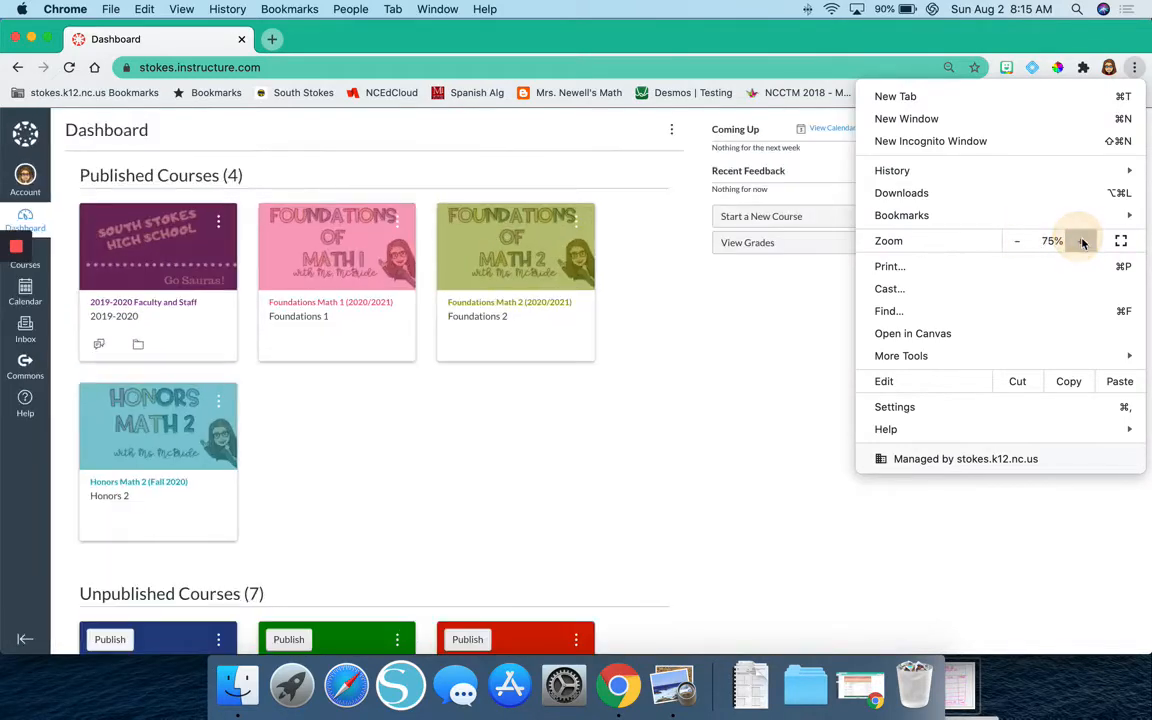
pyautogui.click(1080, 241)
pyautogui.click(1080, 241)
pyautogui.click(1080, 241)
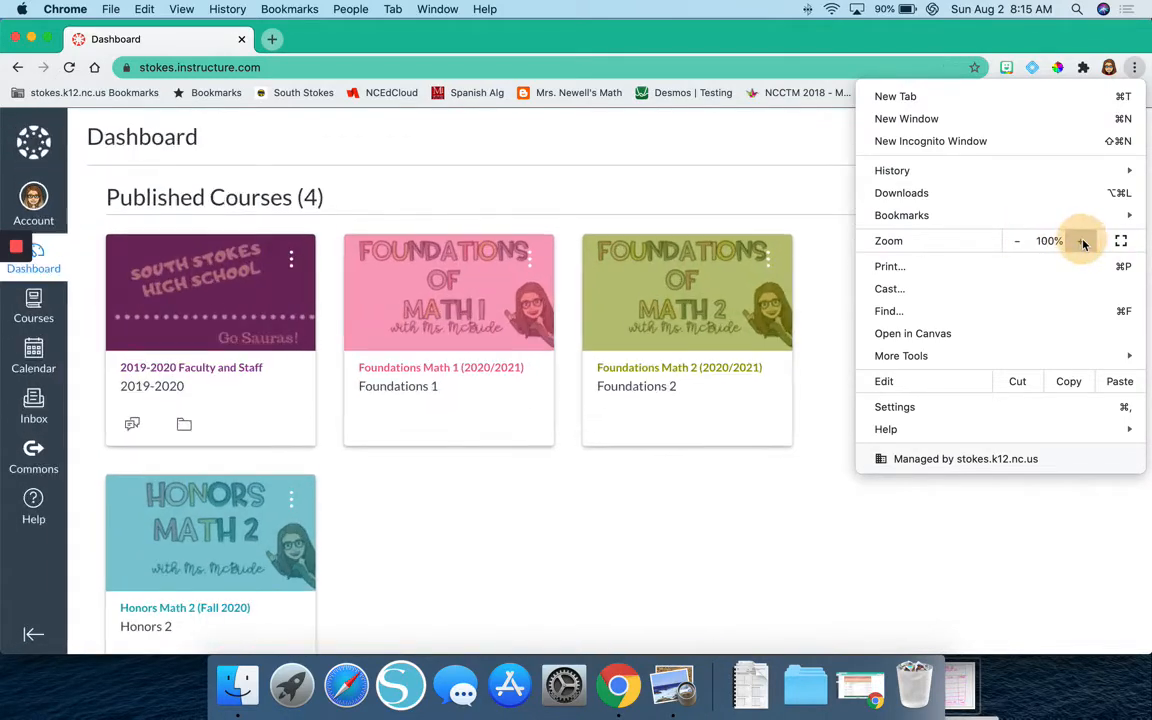
pyautogui.click(875, 517)
# Open the unpublished Spanish 1 course from the Dashboard.
pyautogui.scroll(-1, 716, 447)
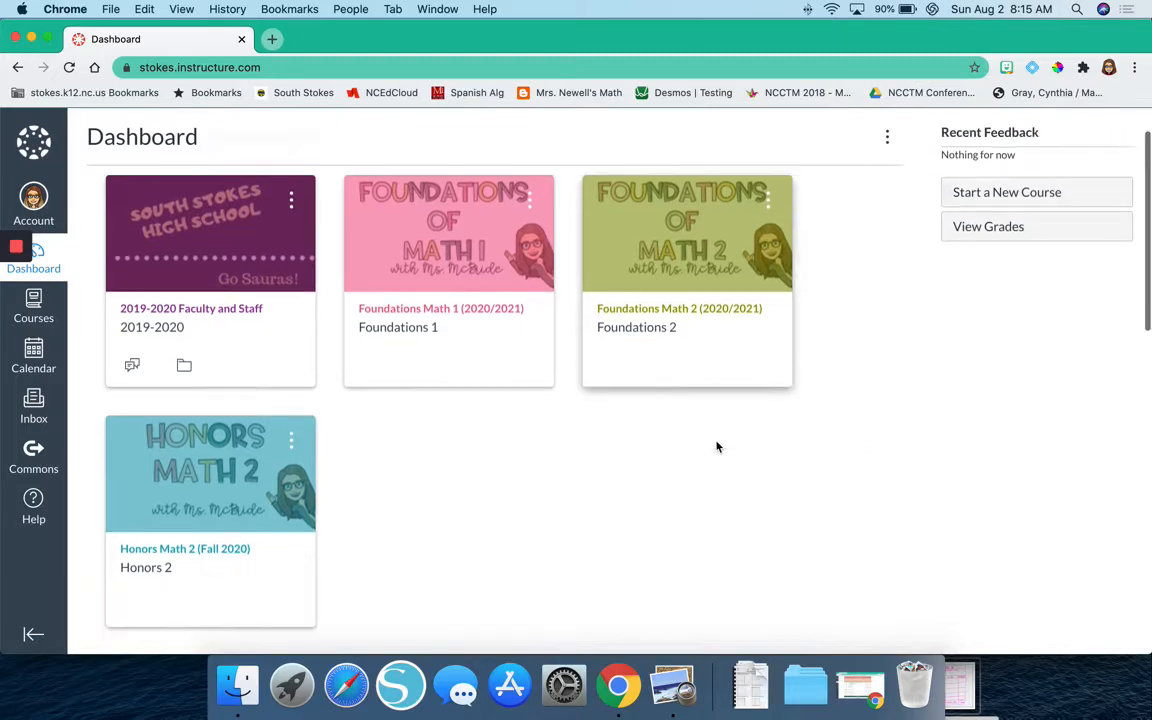
pyautogui.scroll(-10, 716, 447)
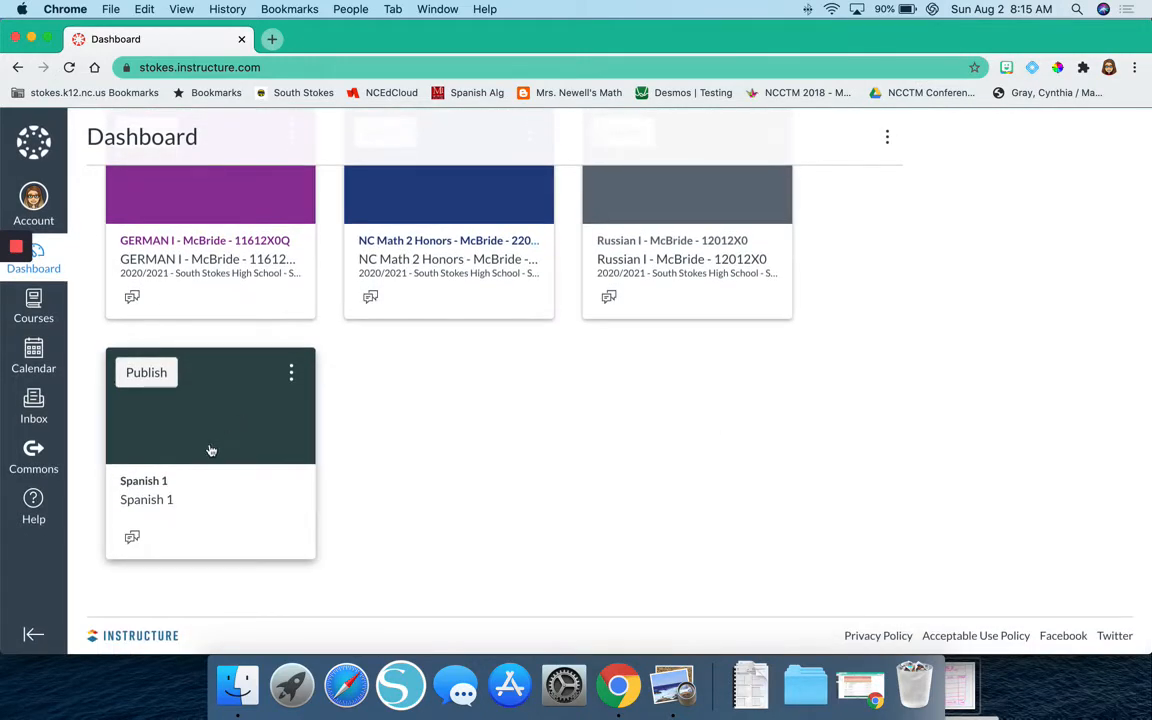
pyautogui.click(209, 449)
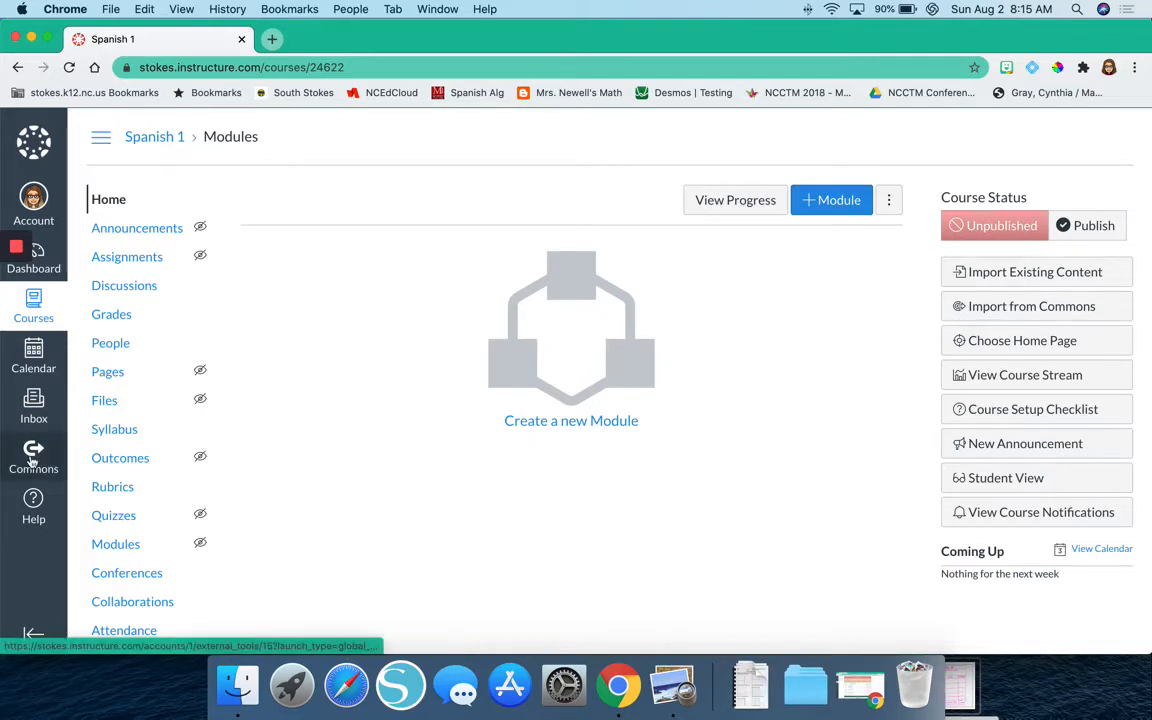
# Create a new page in the course's Pages and title it Weekly Template.
pyautogui.click(109, 372)
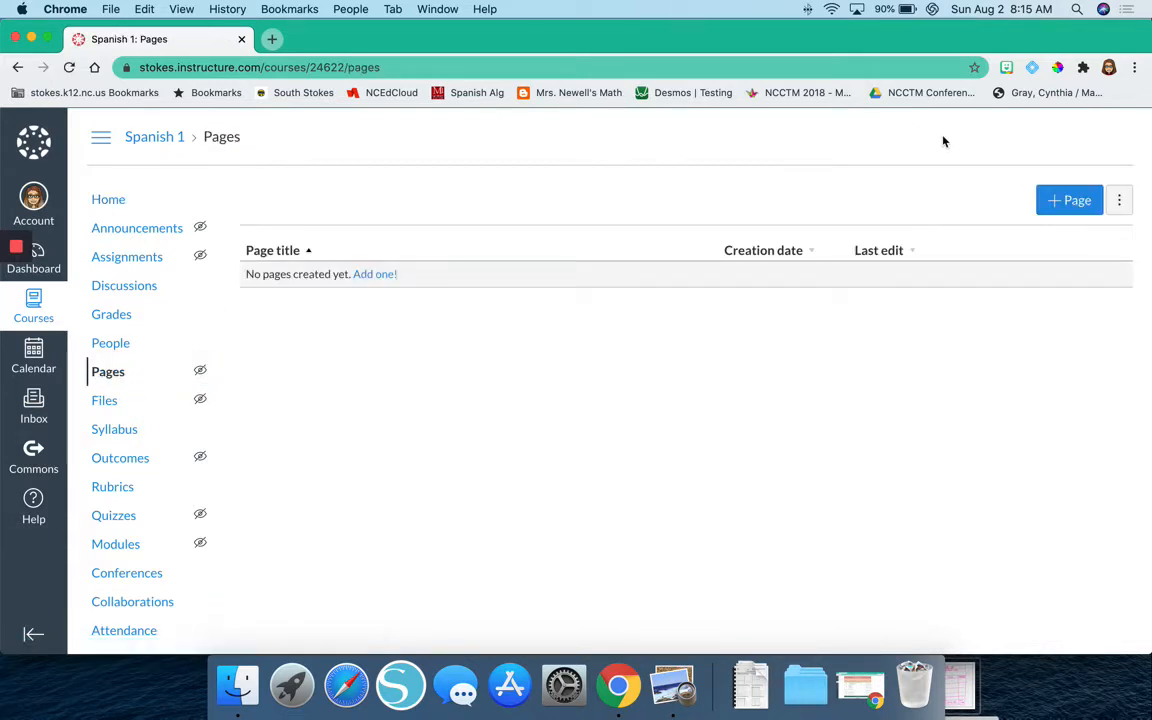
pyautogui.click(1095, 202)
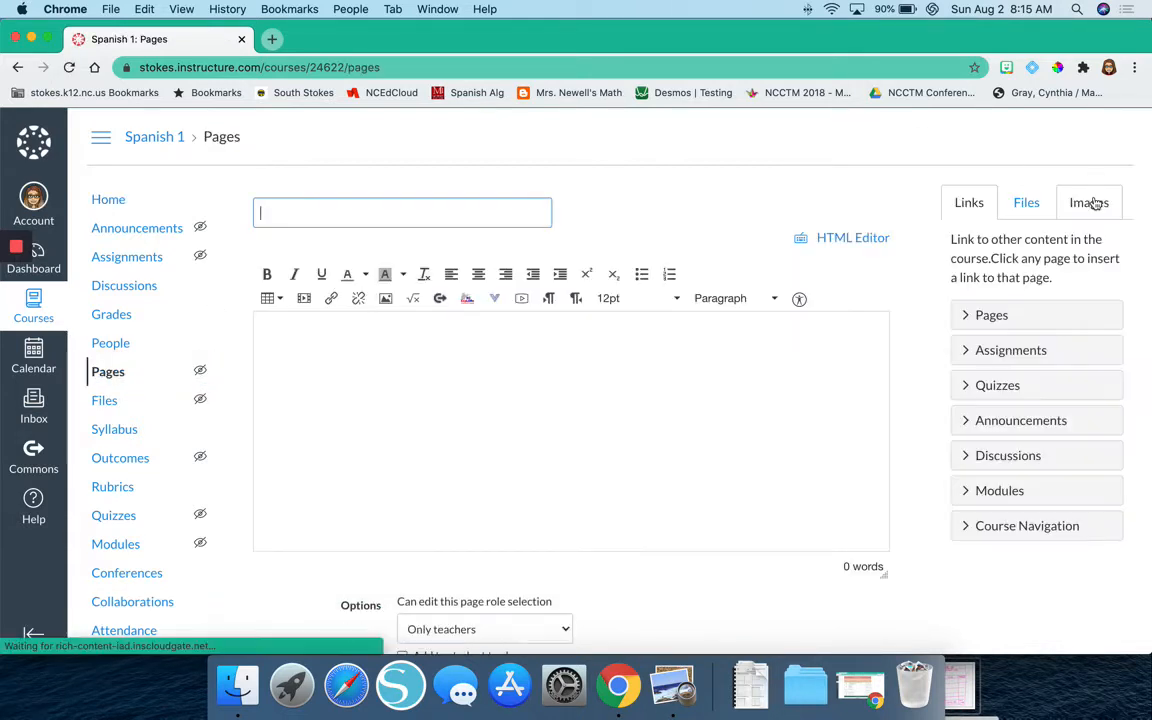
pyautogui.write('Wee')
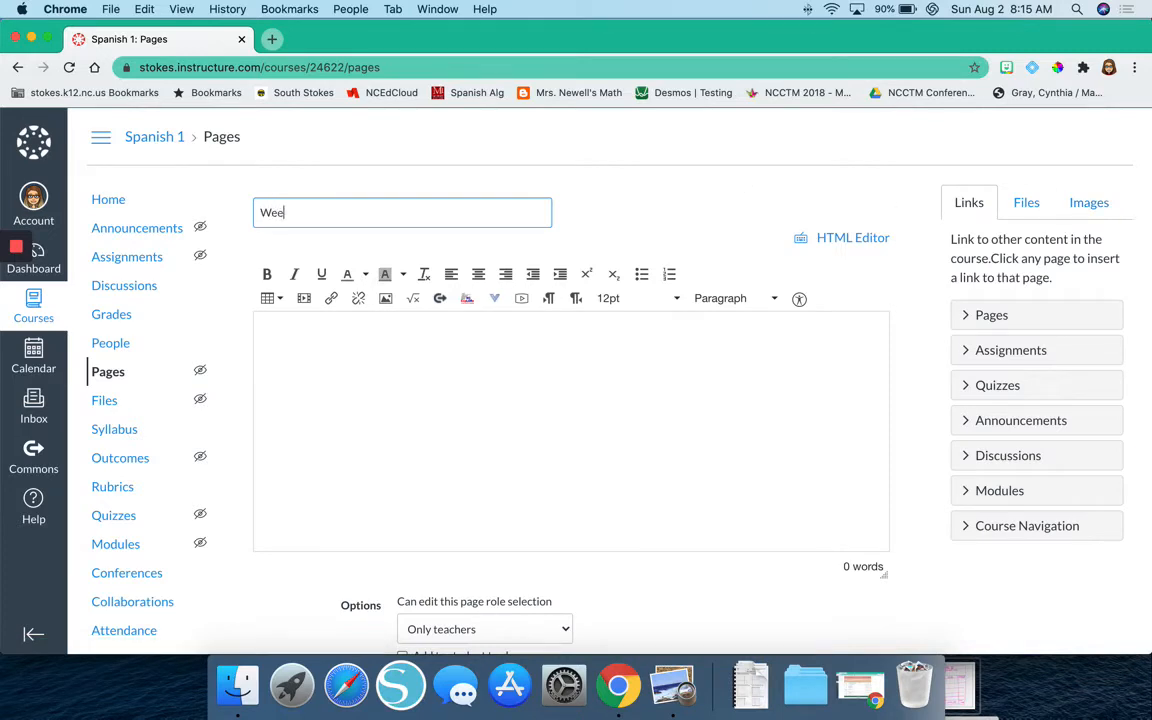
pyautogui.write('kly Template')
# Check the layout sketch in Preview, return to Chrome and insert a table of 3 columns by 9 rows in the page body.
pyautogui.click(421, 371)
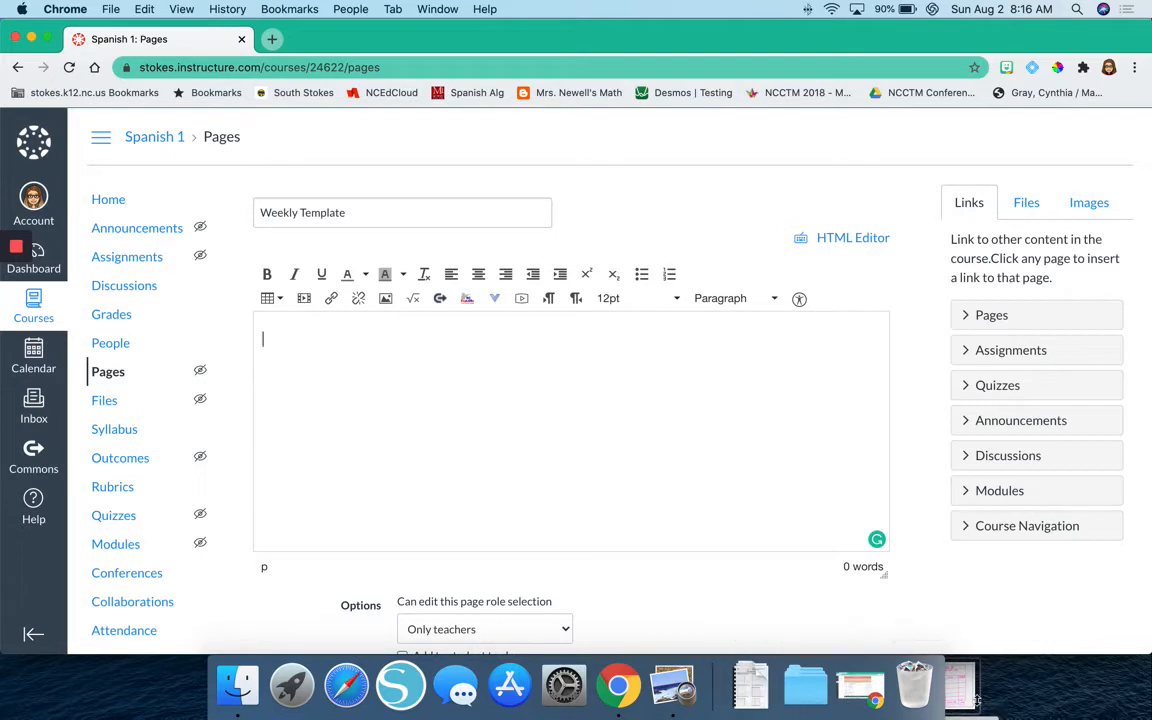
pyautogui.click(672, 686)
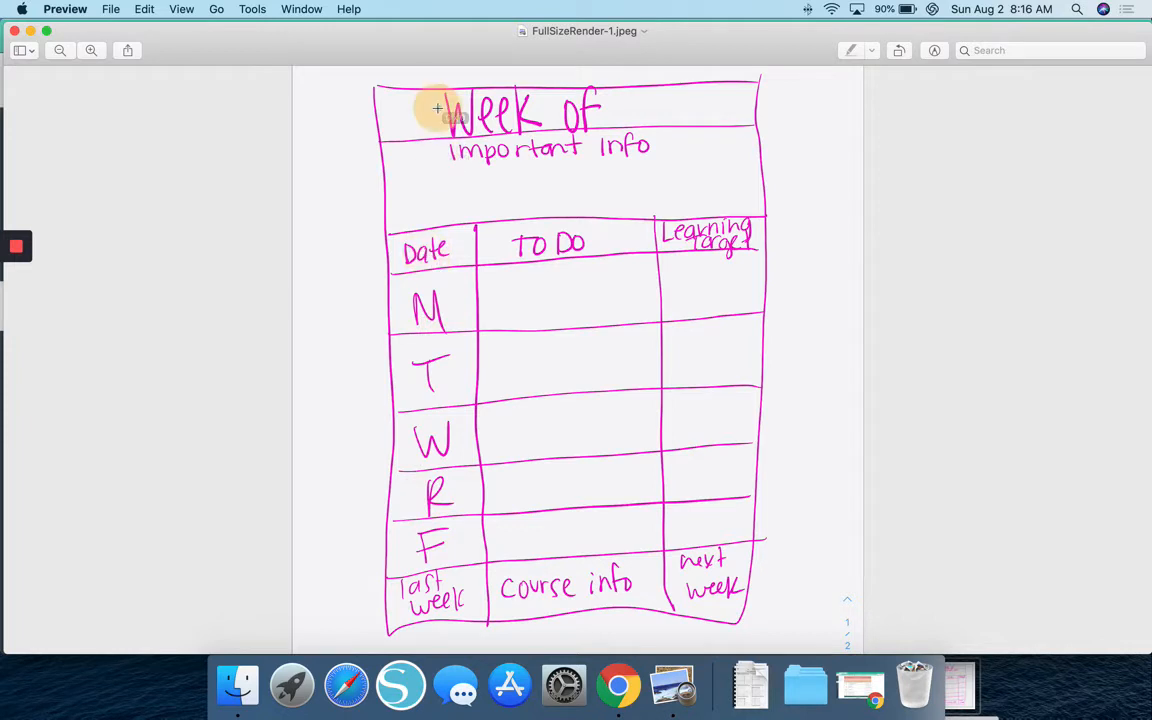
pyautogui.click(622, 680)
pyautogui.click(279, 299)
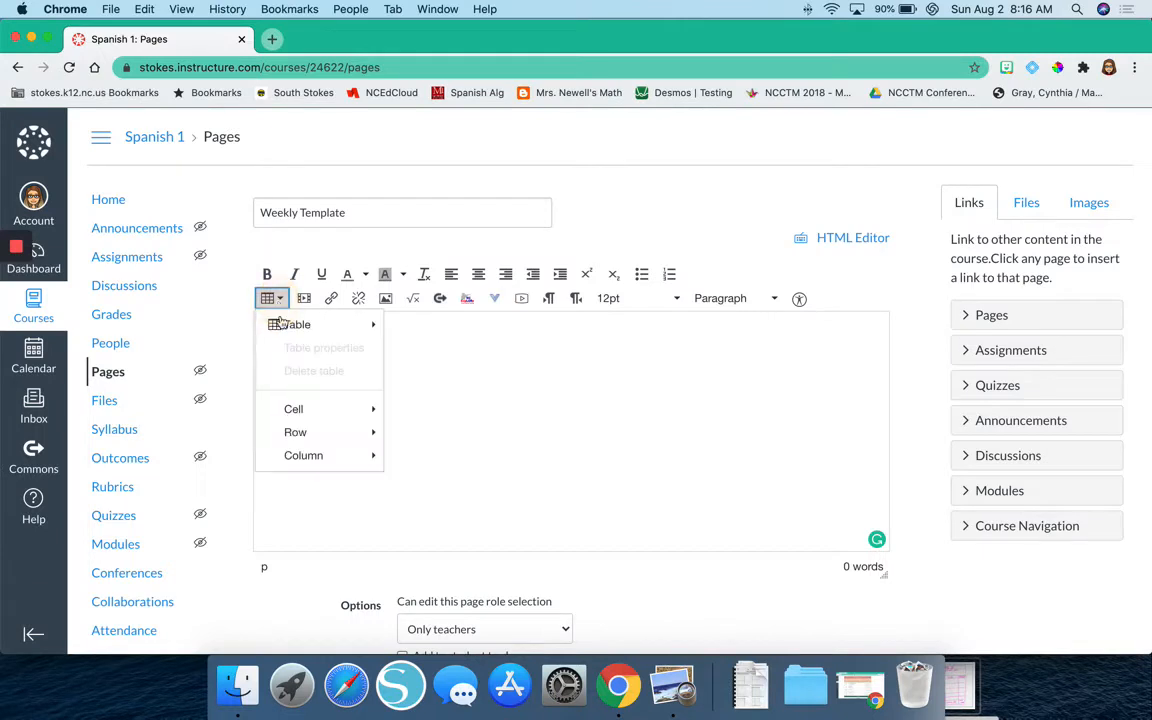
pyautogui.moveTo(378, 324)
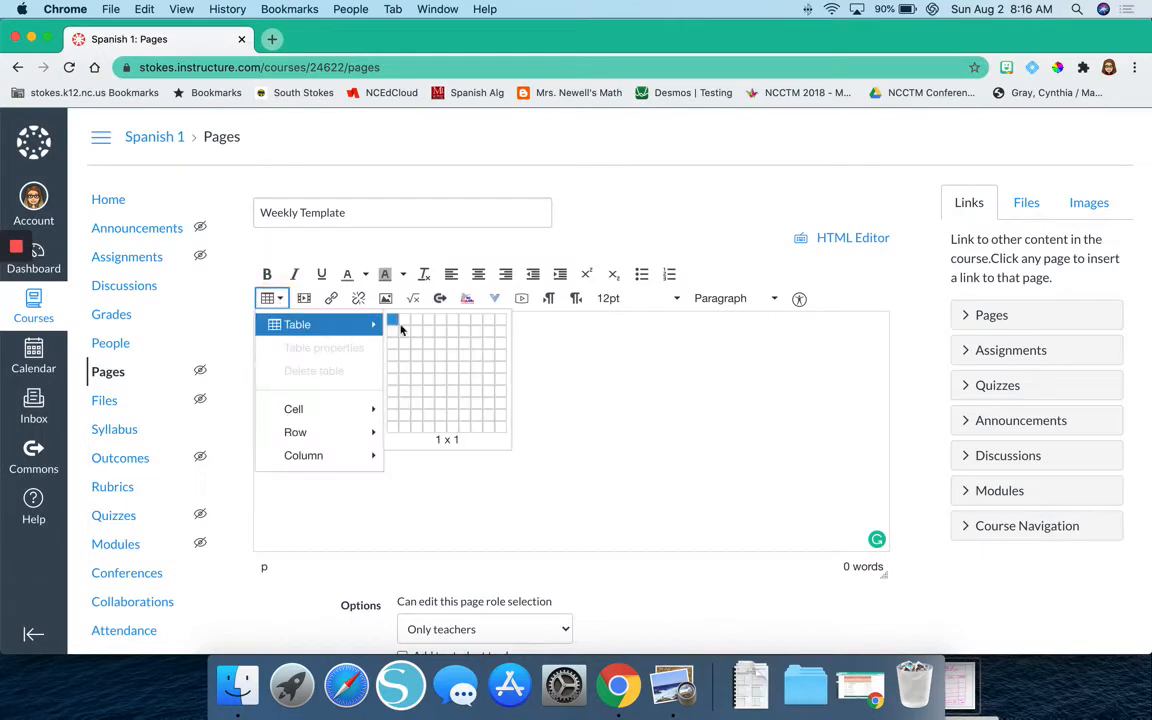
pyautogui.click(416, 420)
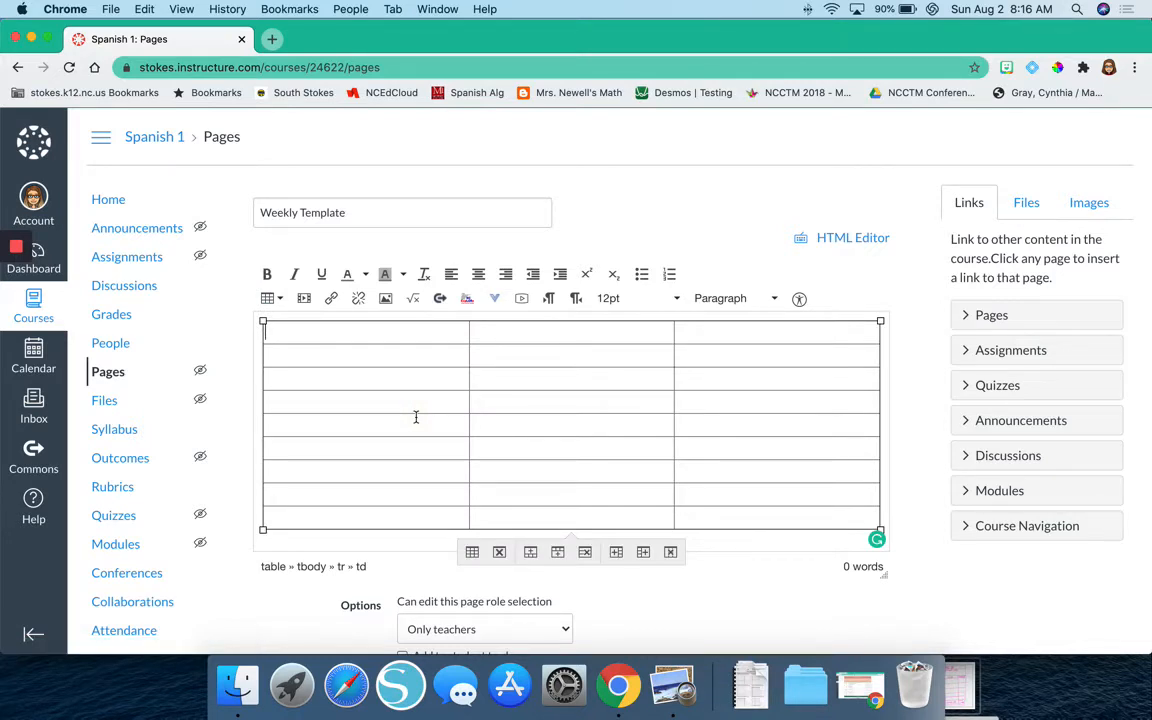
# Enter "Week of" in the table's first cell and format it as bold, 24pt and centered.
pyautogui.write('Week of')
pyautogui.moveTo(316, 332); pyautogui.dragTo(268, 330)
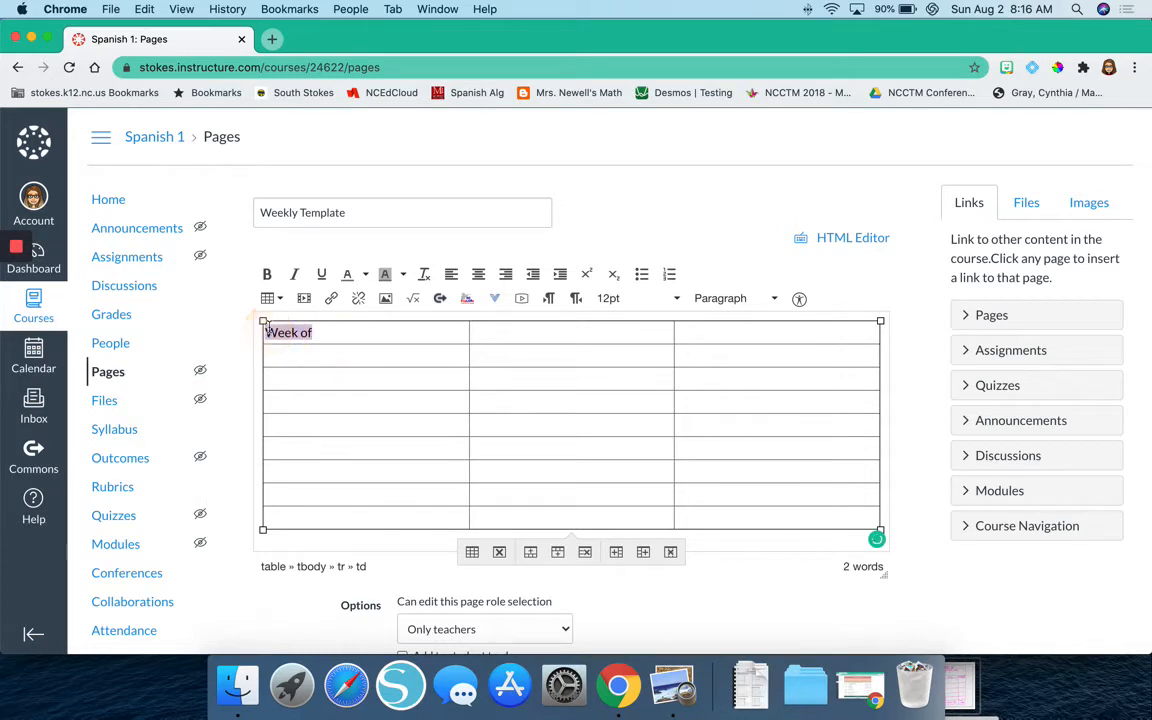
pyautogui.click(267, 273)
pyautogui.click(640, 298)
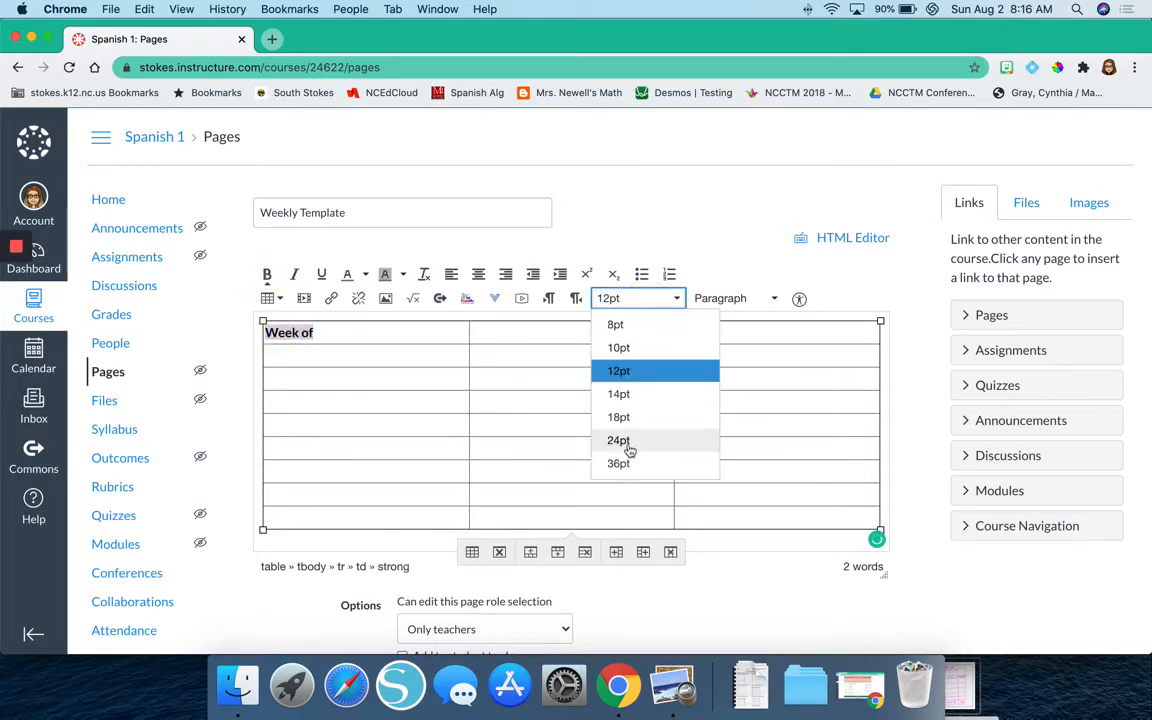
pyautogui.click(628, 450)
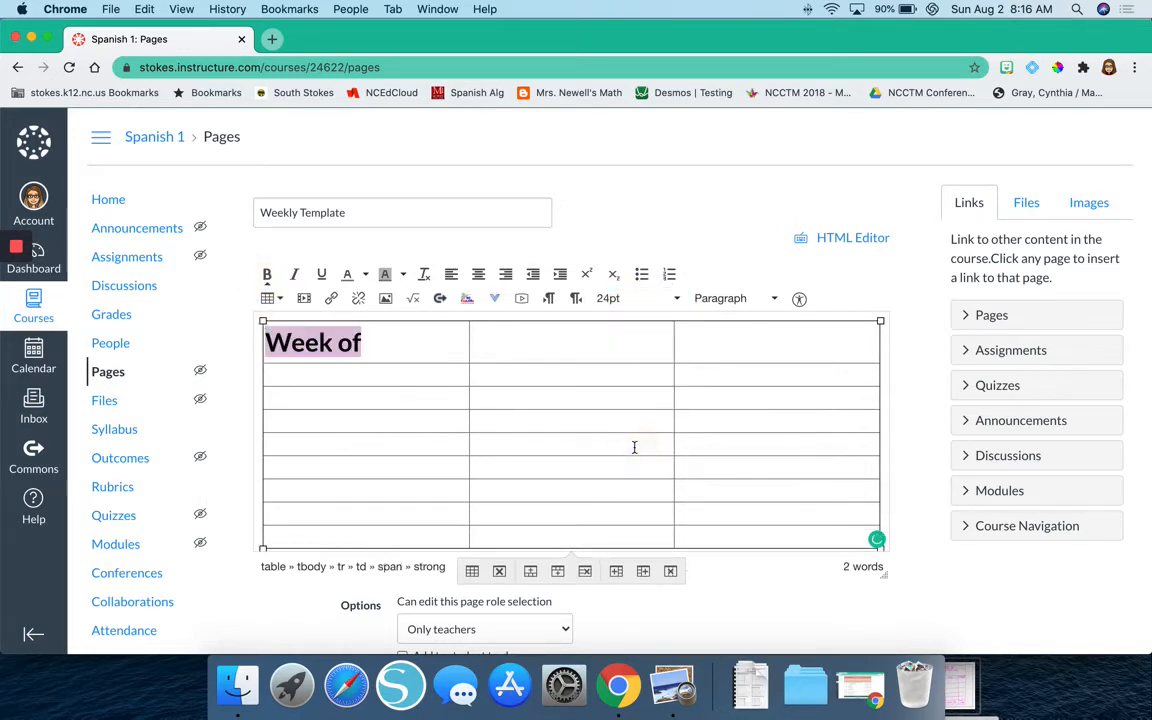
pyautogui.click(477, 275)
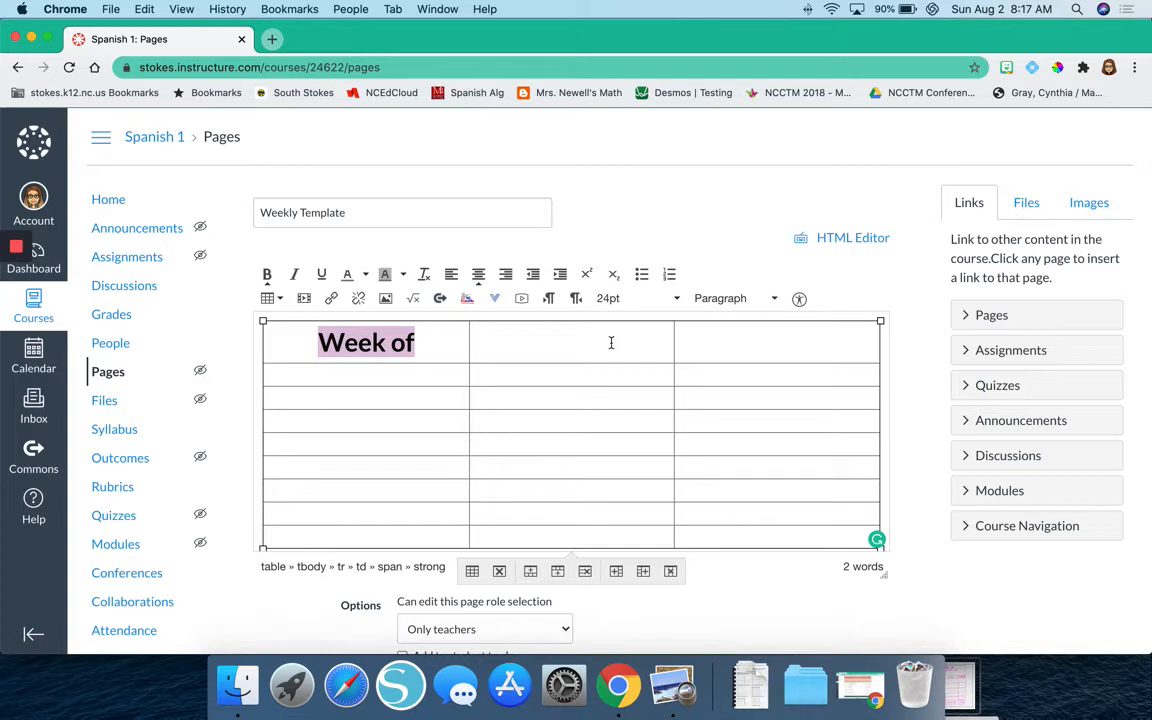
# Merge the three cells of the table's top row into one heading cell.
pyautogui.click(680, 337)
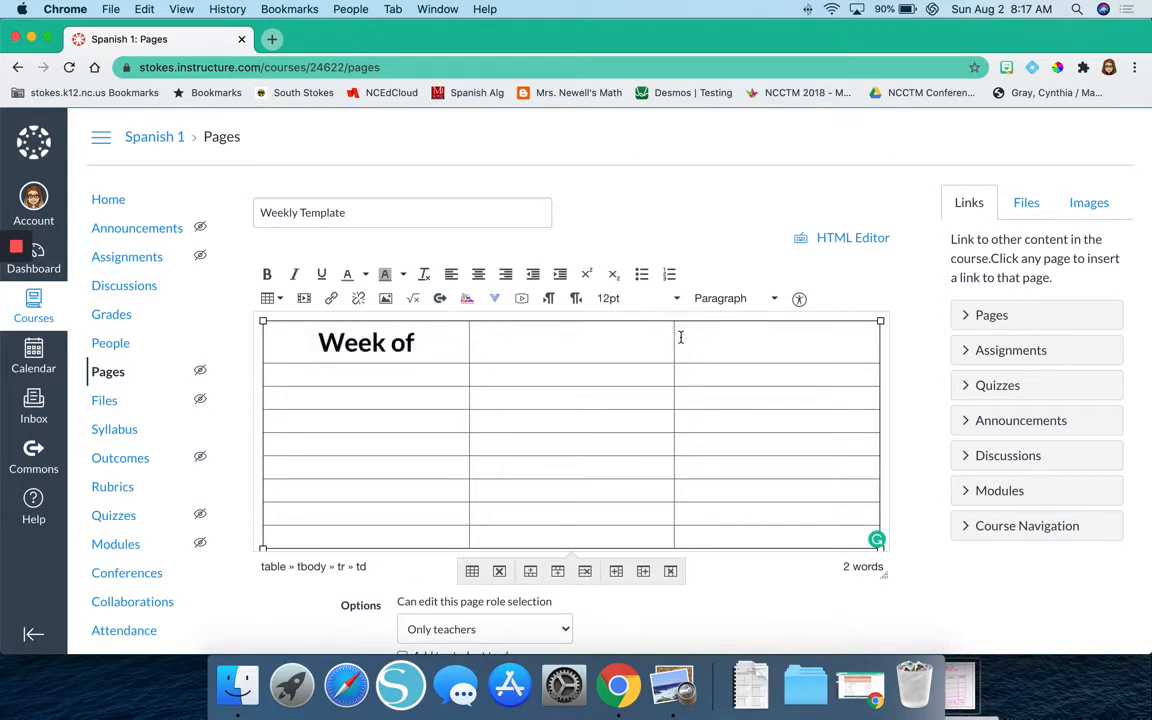
pyautogui.moveTo(680, 337); pyautogui.dragTo(437, 355)
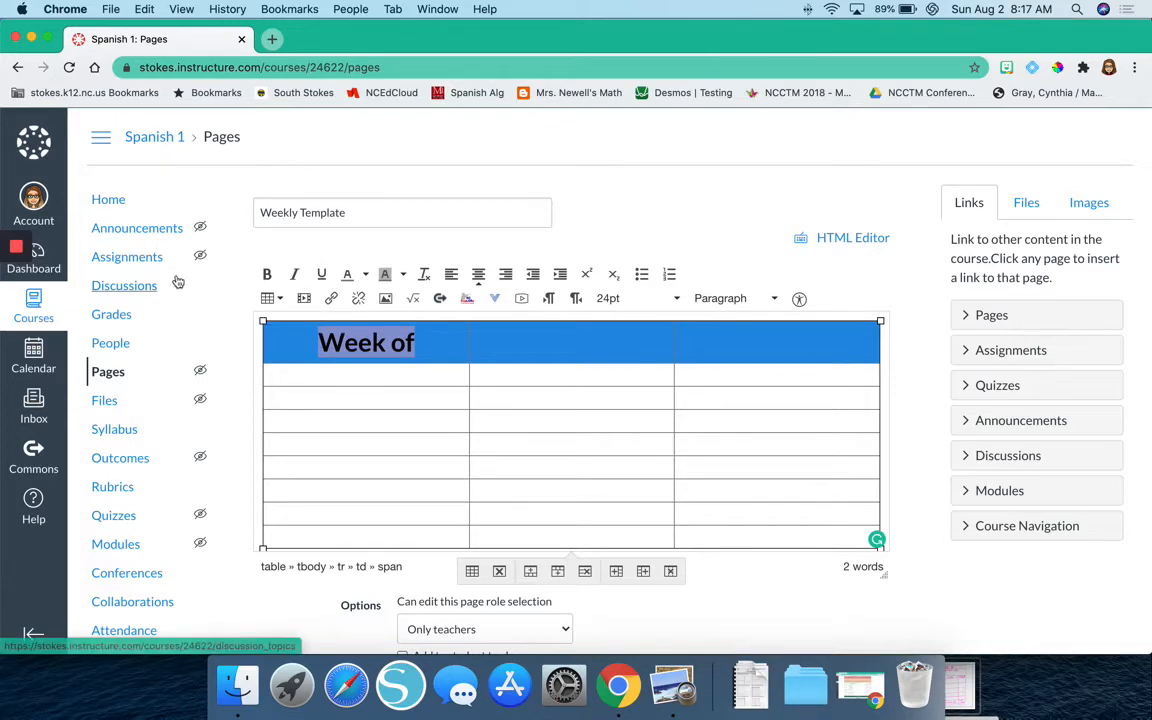
pyautogui.click(721, 339)
pyautogui.moveTo(721, 339); pyautogui.dragTo(455, 344)
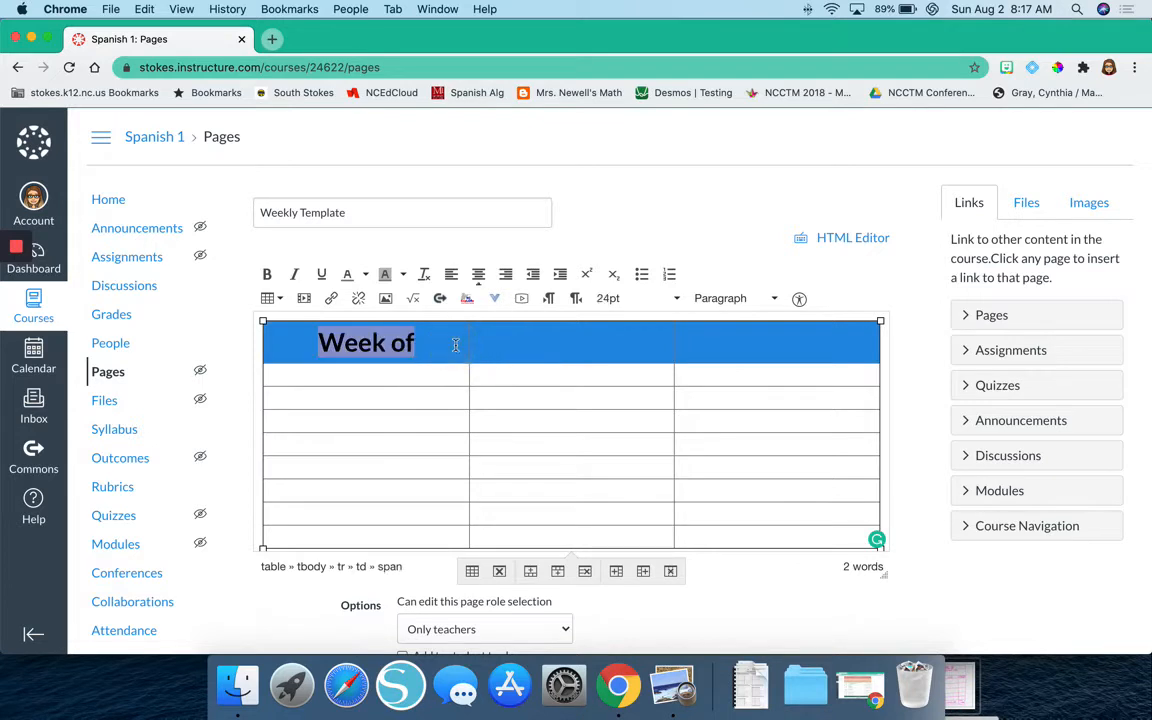
pyautogui.click(280, 299)
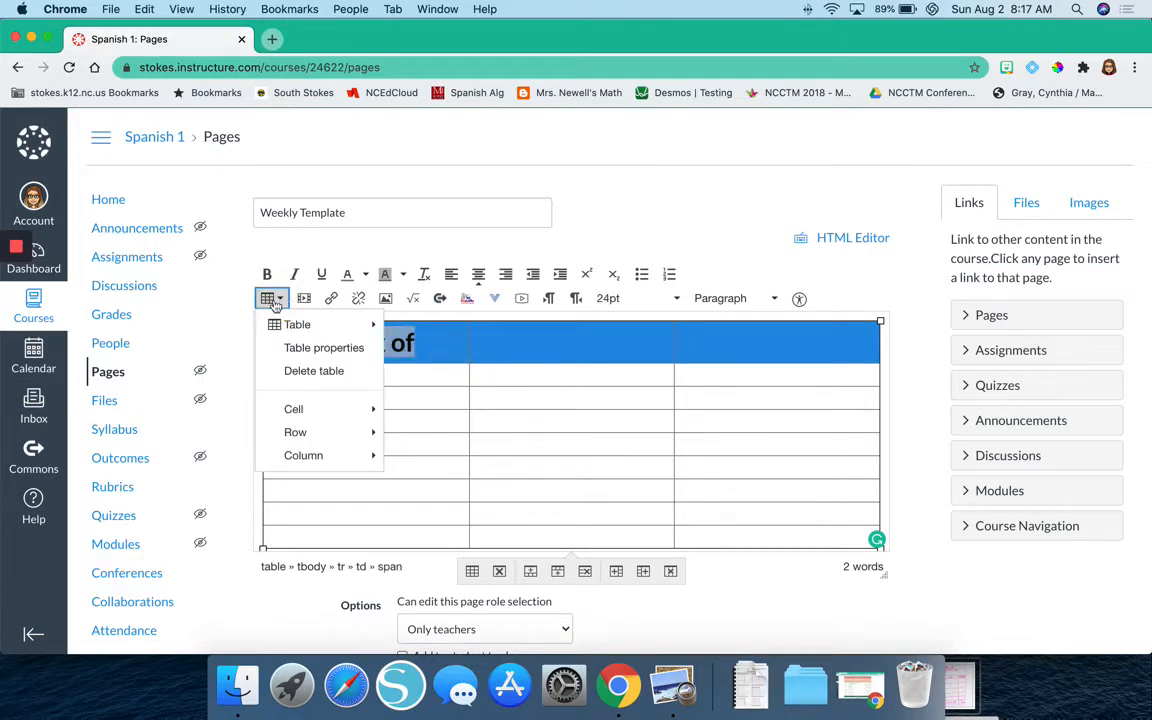
pyautogui.click(279, 300)
pyautogui.click(279, 300)
pyautogui.moveTo(337, 410)
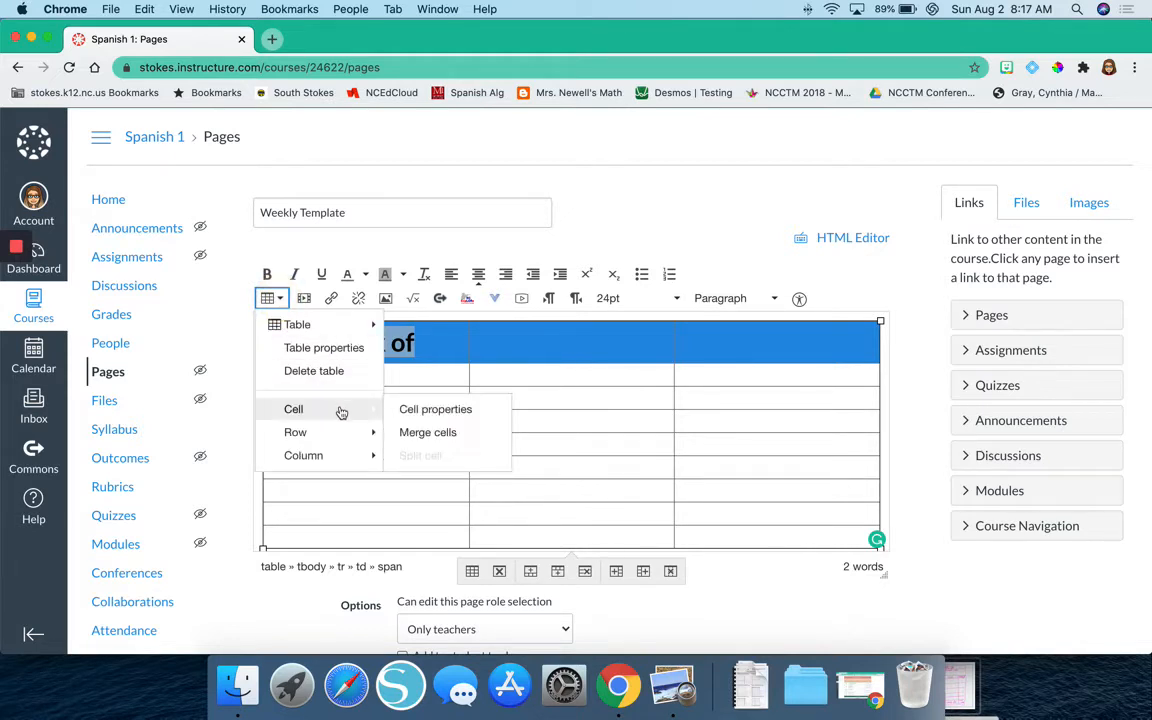
pyautogui.click(450, 430)
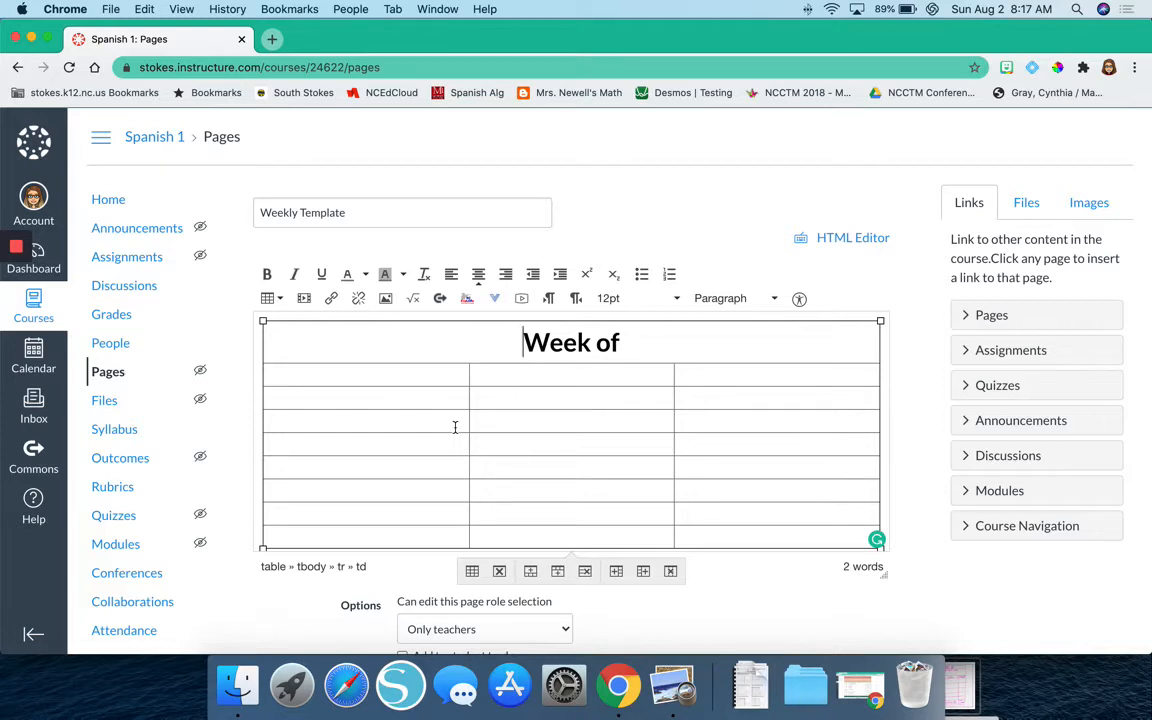
# Enter a centered, bold "Important Information for the Week" in the first cell of the table's second row.
pyautogui.click(410, 372)
pyautogui.click(480, 274)
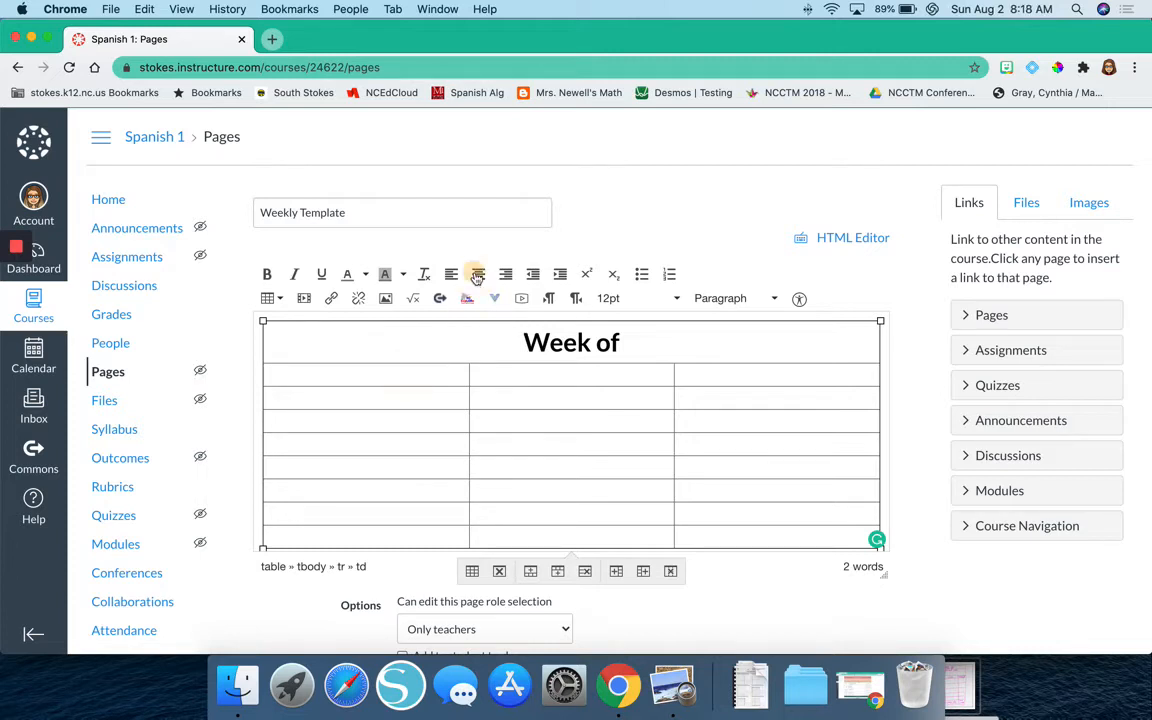
pyautogui.write('Important Information')
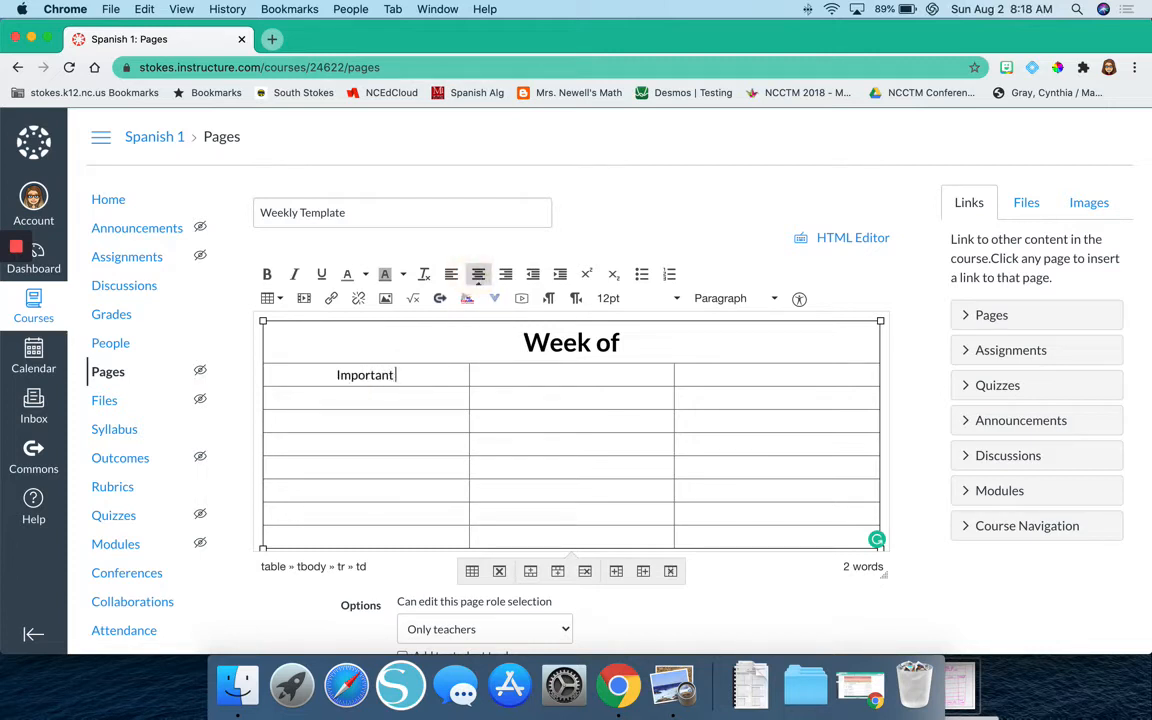
pyautogui.doubleClick(402, 374)
pyautogui.tripleClick(360, 375)
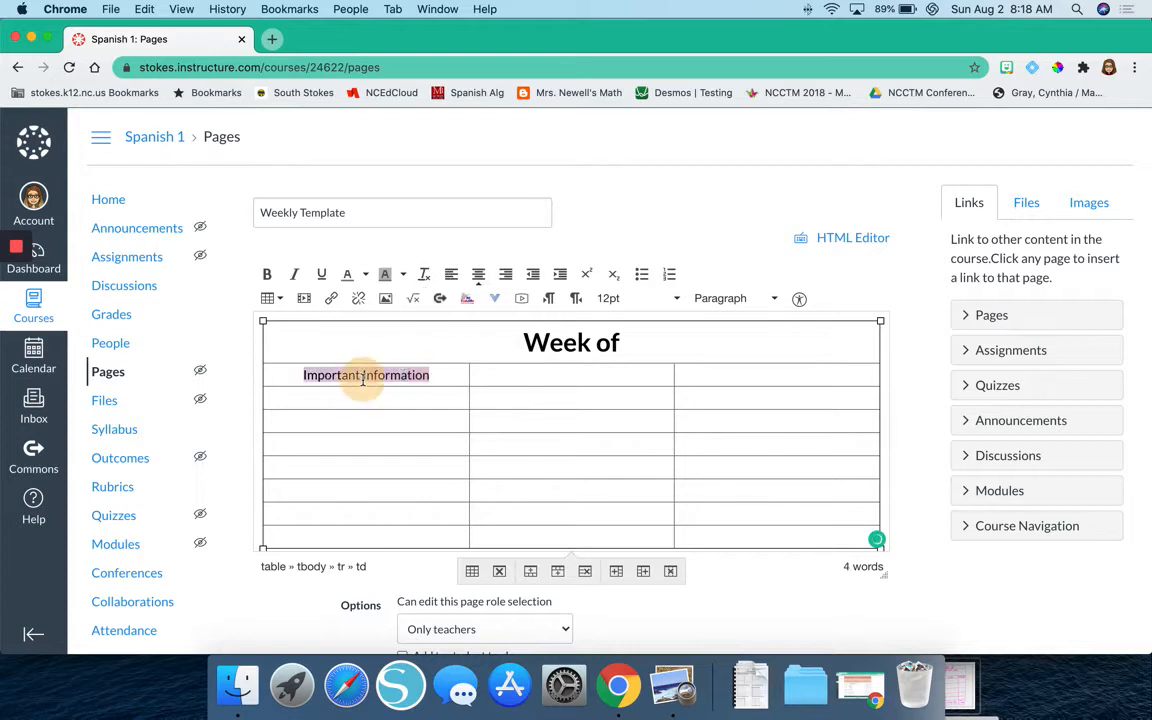
pyautogui.click(267, 273)
pyautogui.click(439, 375)
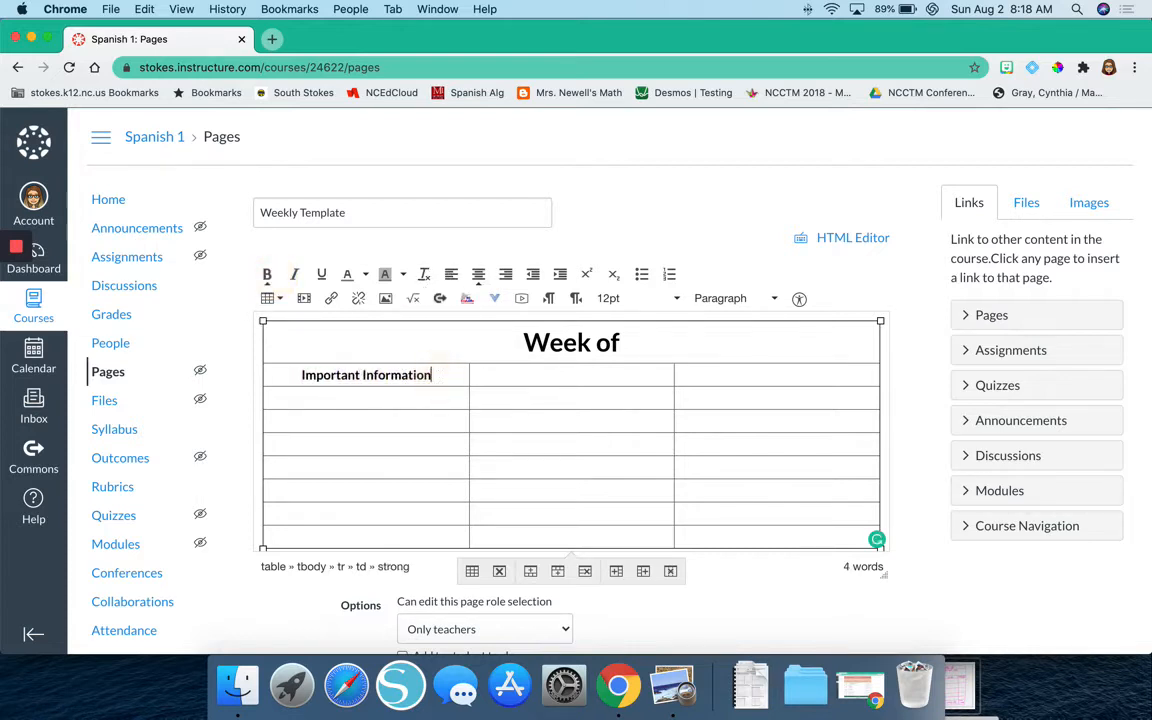
pyautogui.write('fo')
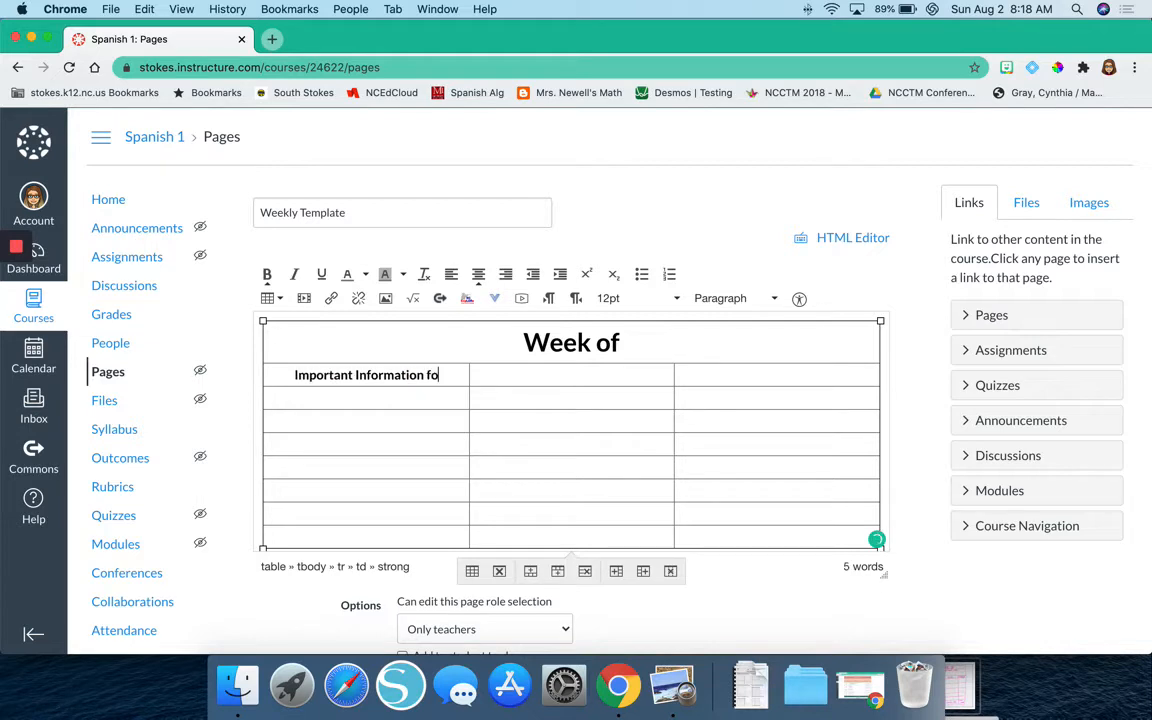
pyautogui.write('r the Week')
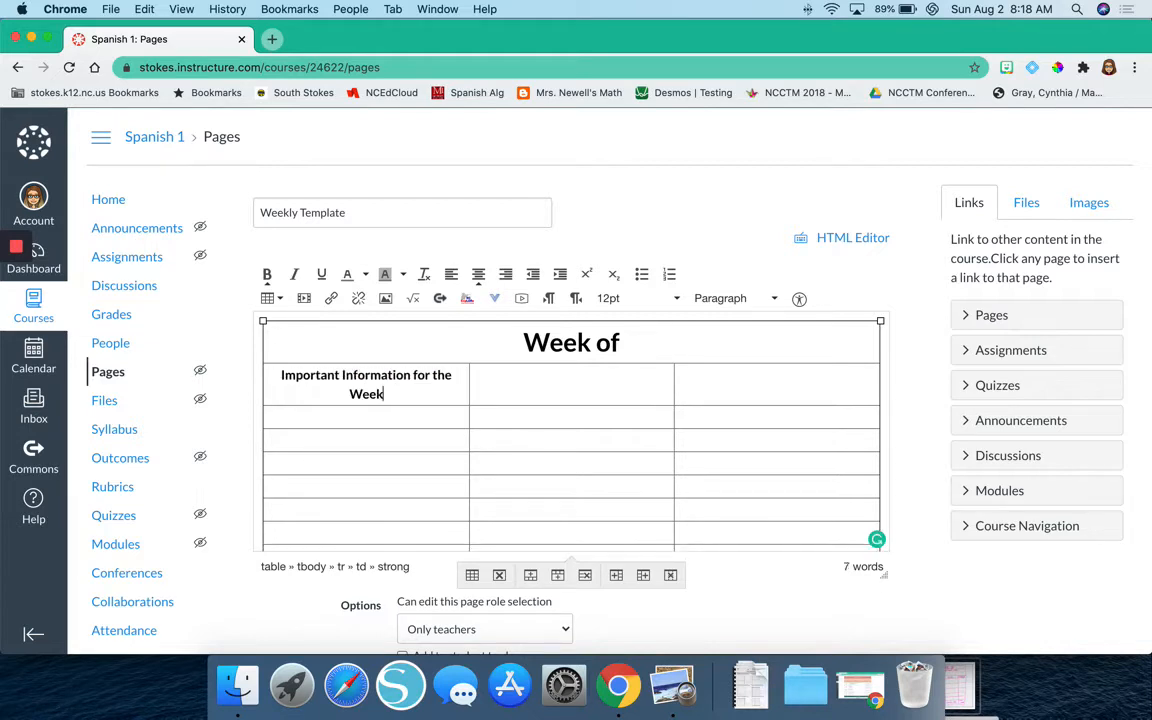
# Merge the three cells of the "Important Information for the Week" row and add blank lines under its text.
pyautogui.moveTo(684, 380); pyautogui.dragTo(456, 395)
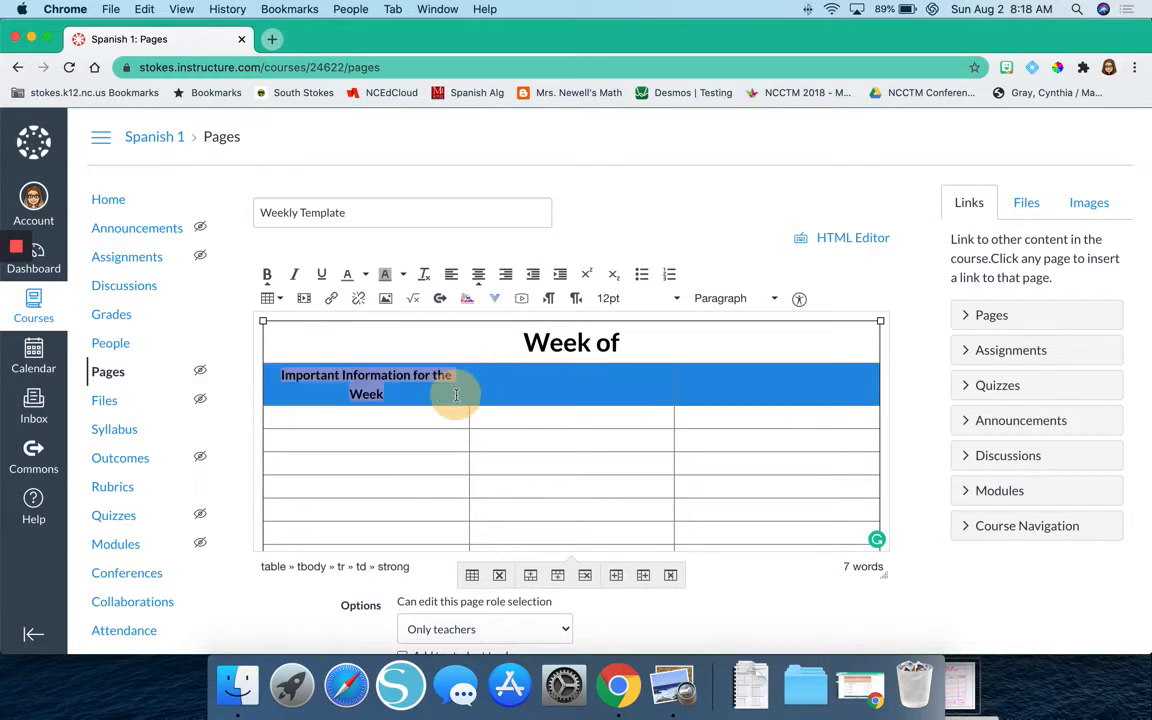
pyautogui.click(268, 298)
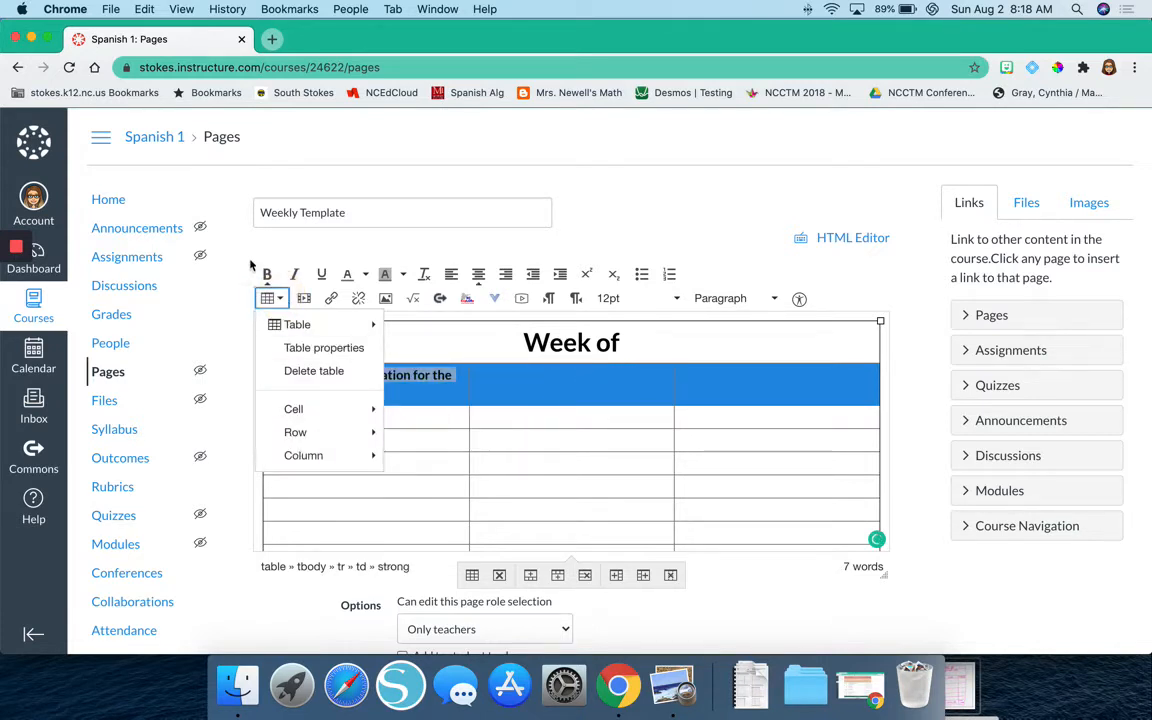
pyautogui.click(268, 298)
pyautogui.click(268, 298)
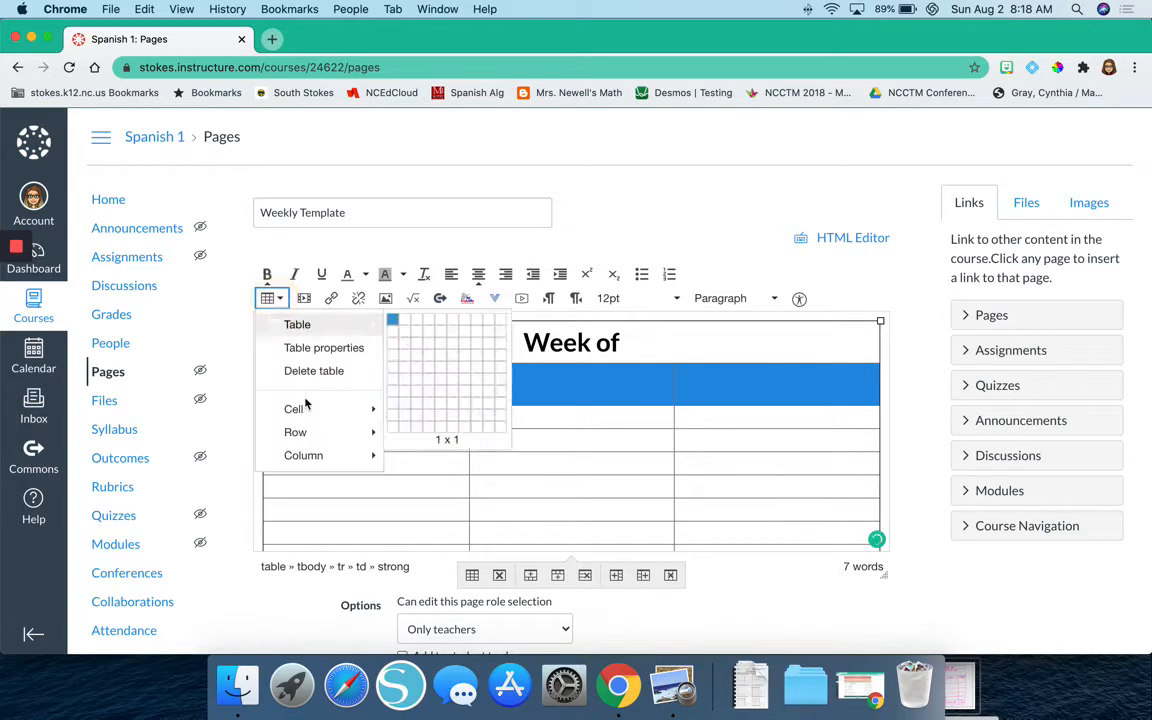
pyautogui.moveTo(301, 410)
pyautogui.click(428, 433)
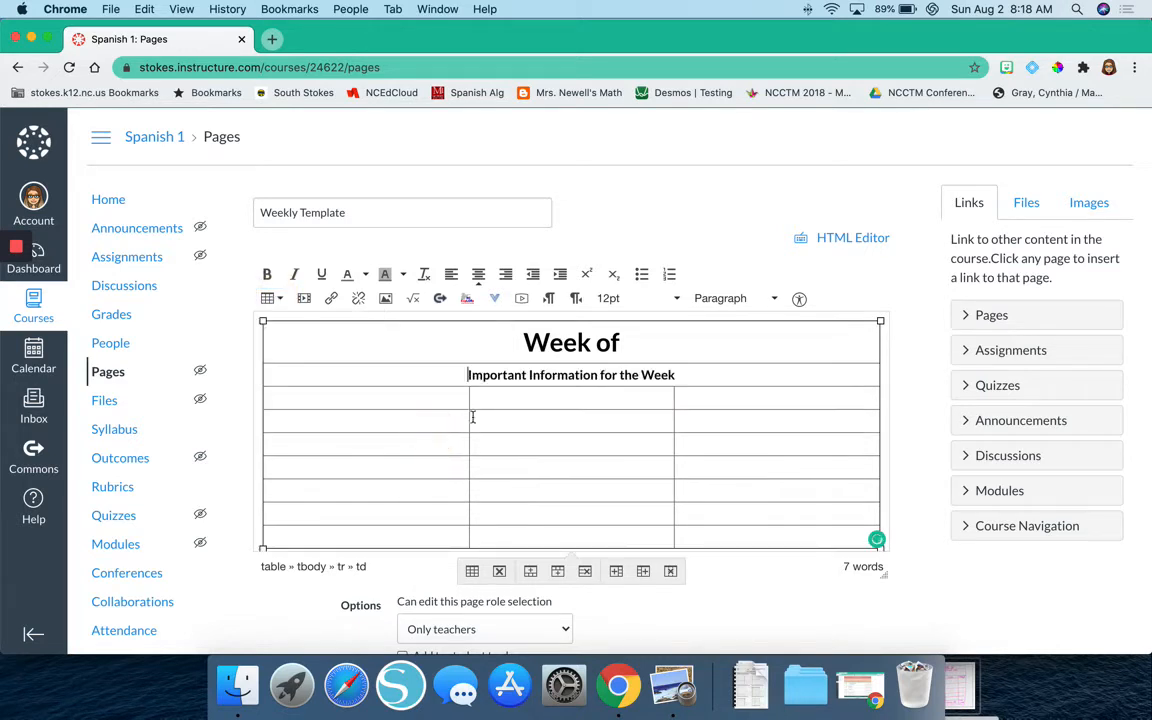
pyautogui.press('Return')
pyautogui.press('Return')
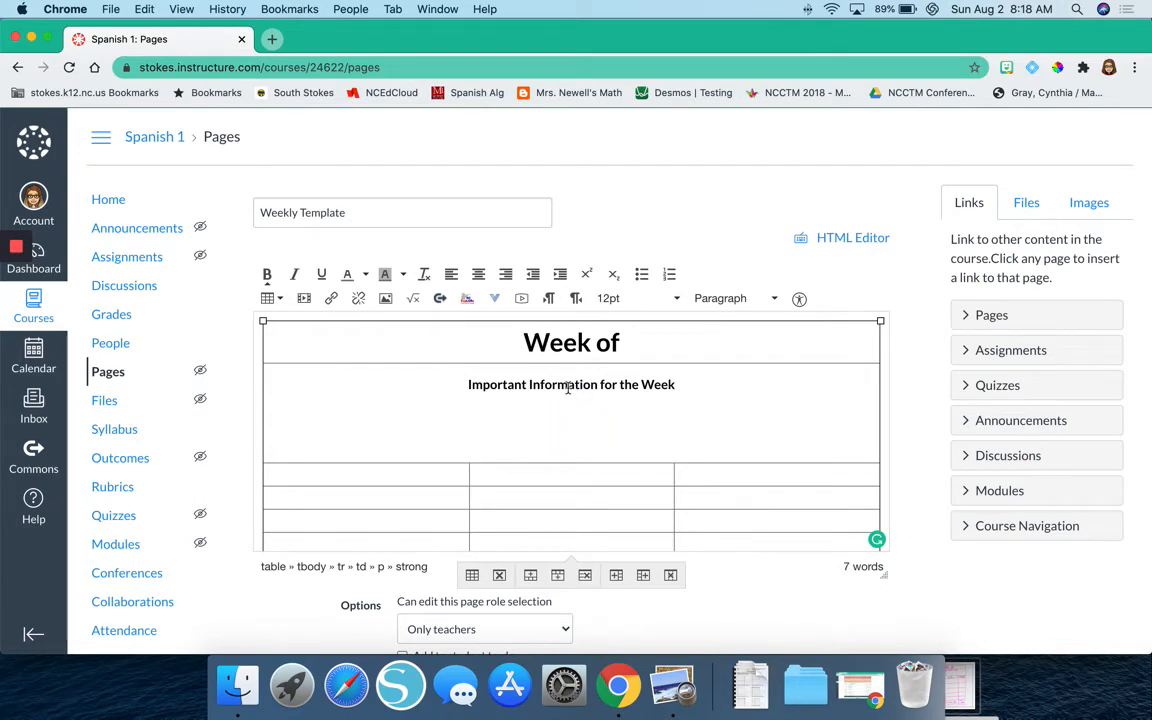
# Enter the centered column headings "Date" and "To-Do" in the first two cells of the table's third row.
pyautogui.scroll(-3, 567, 387)
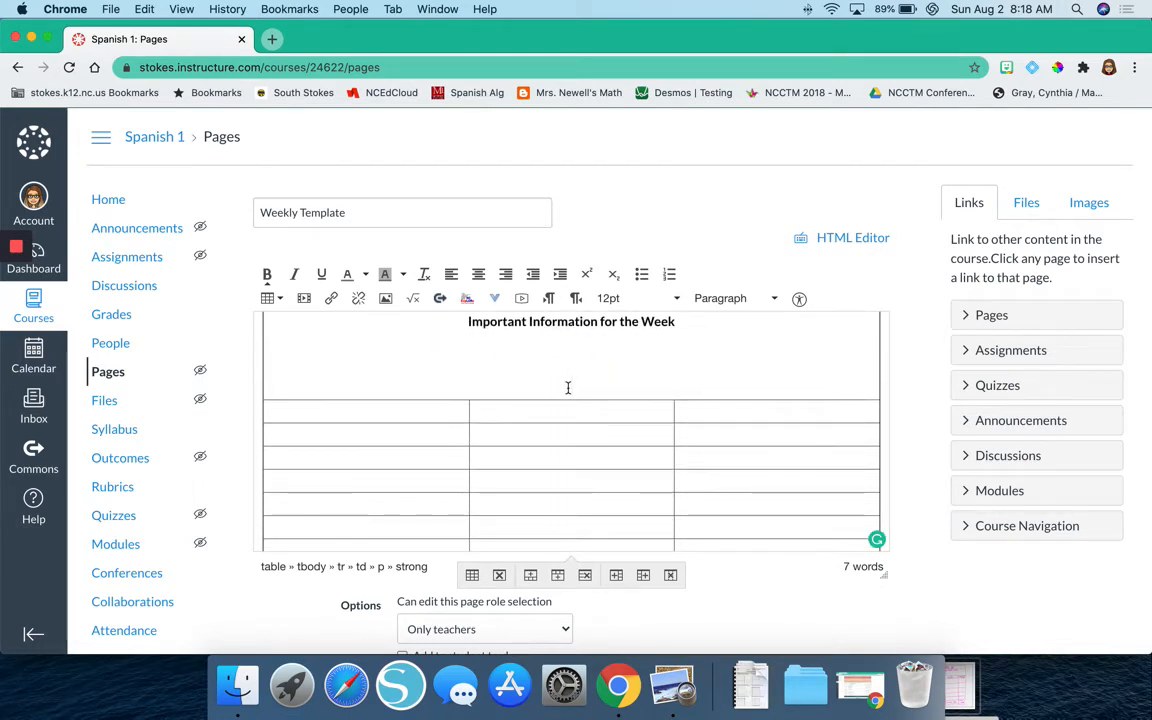
pyautogui.click(398, 406)
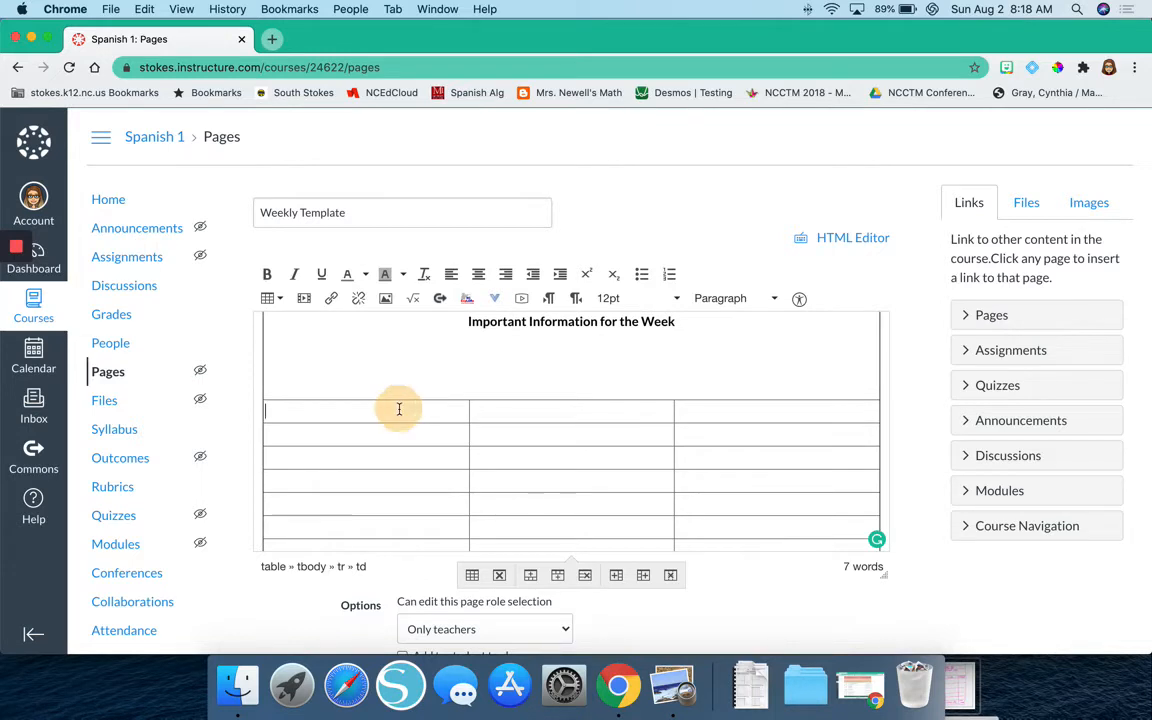
pyautogui.click(478, 276)
pyautogui.write('Da')
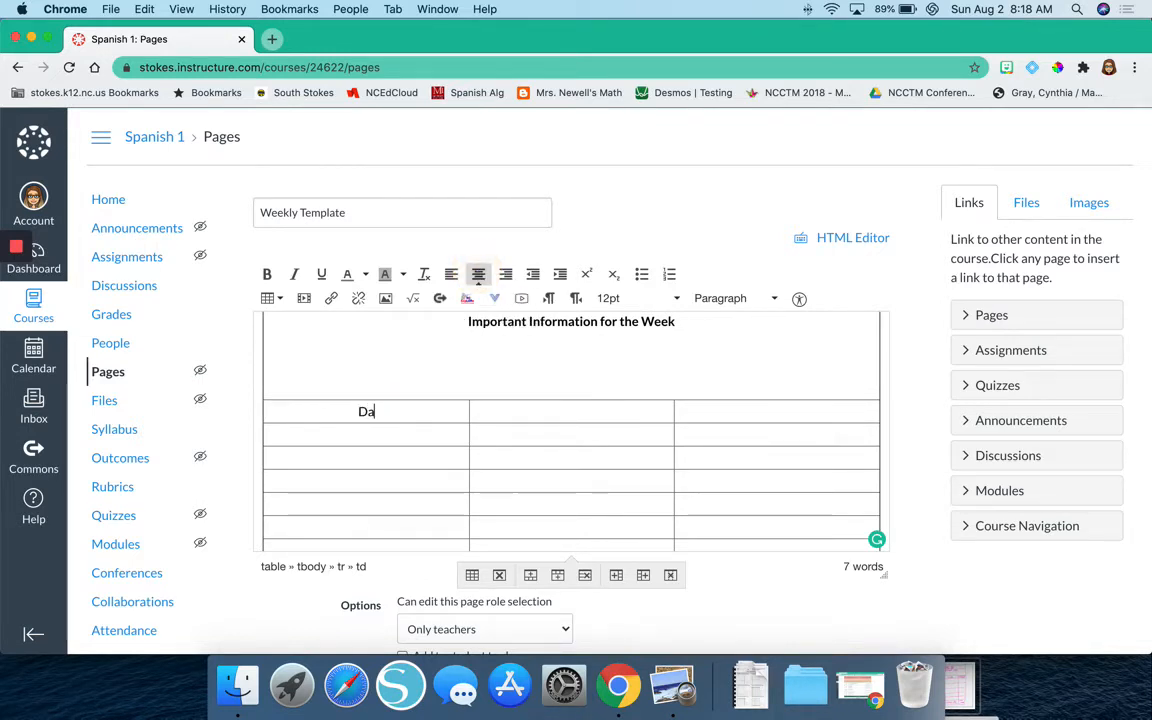
pyautogui.write('te')
pyautogui.click(478, 274)
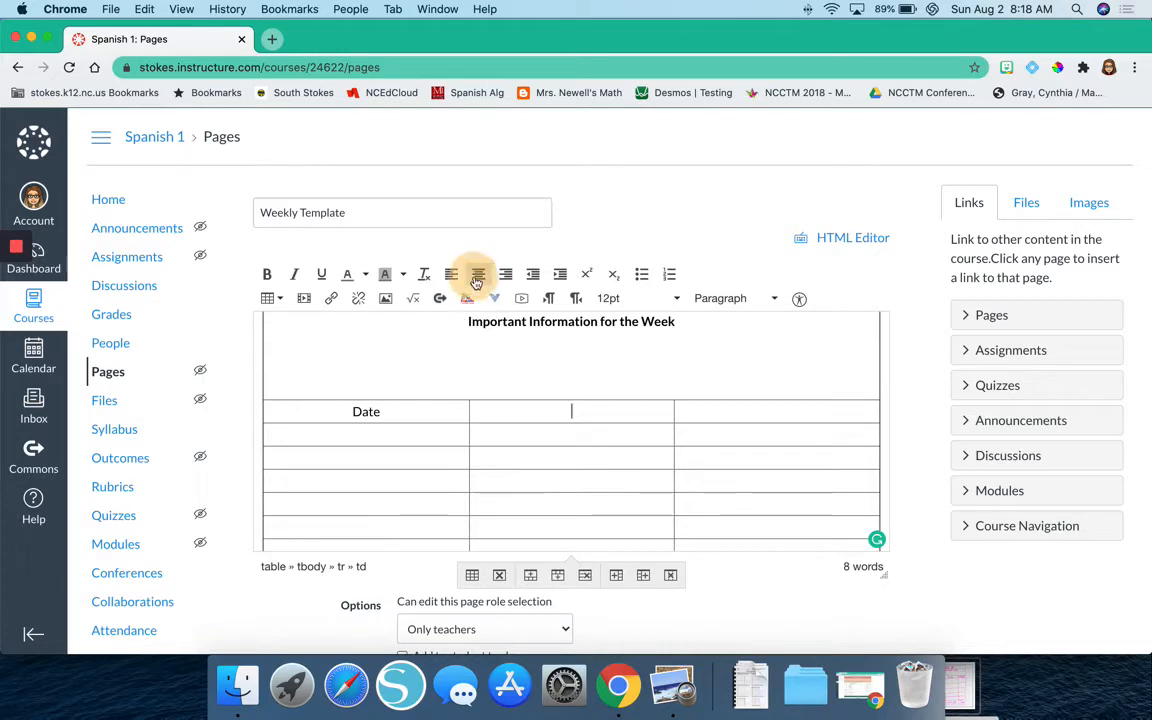
pyautogui.write('To')
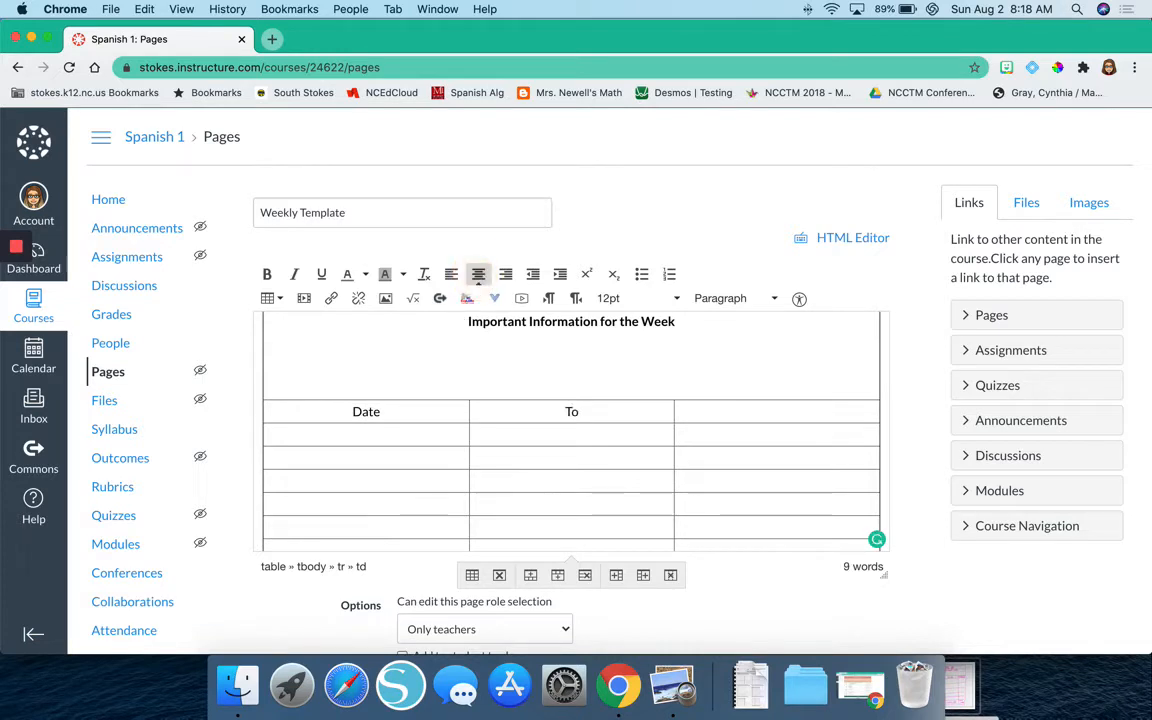
pyautogui.write('-Do')
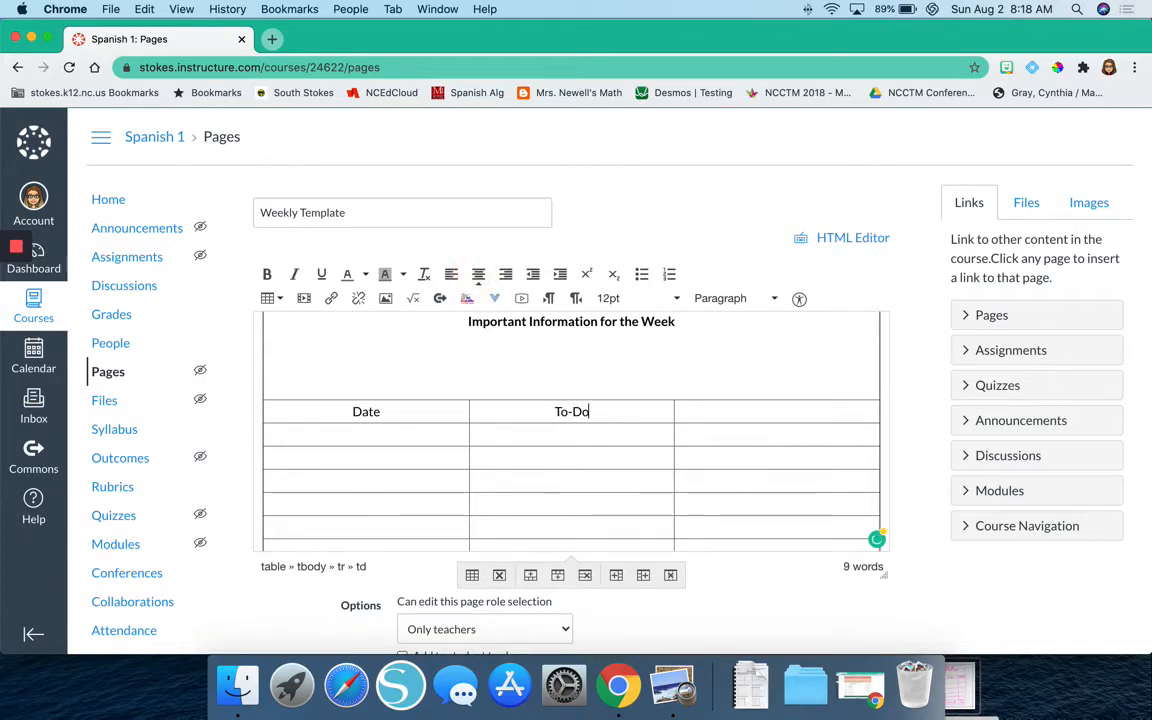
# Enter the centered heading "Learning Targets" in the third column, beside "To-Do".
pyautogui.click(703, 410)
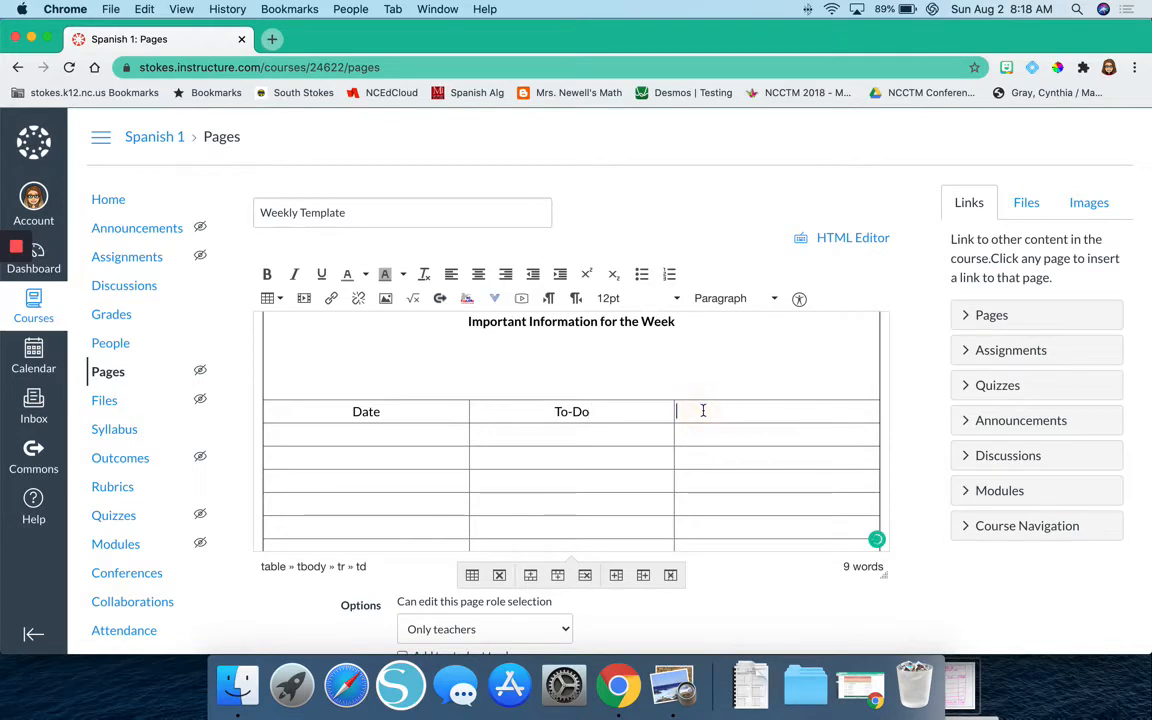
pyautogui.click(478, 274)
pyautogui.write('Learnin')
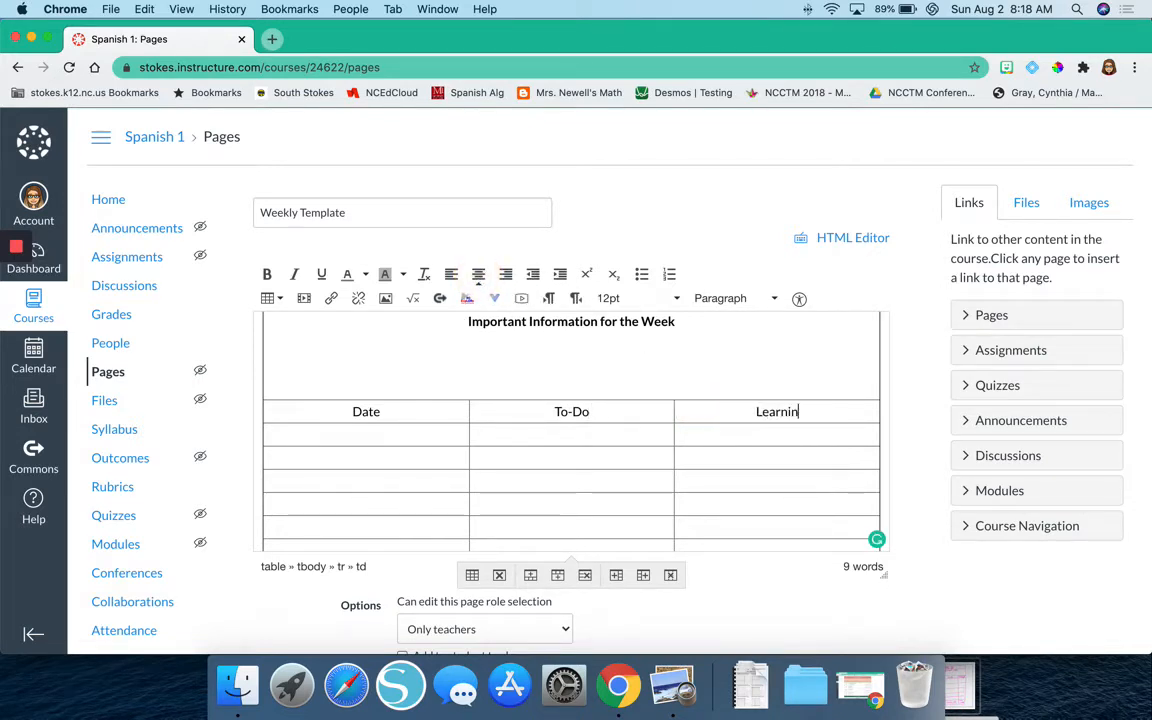
pyautogui.write('g Target')
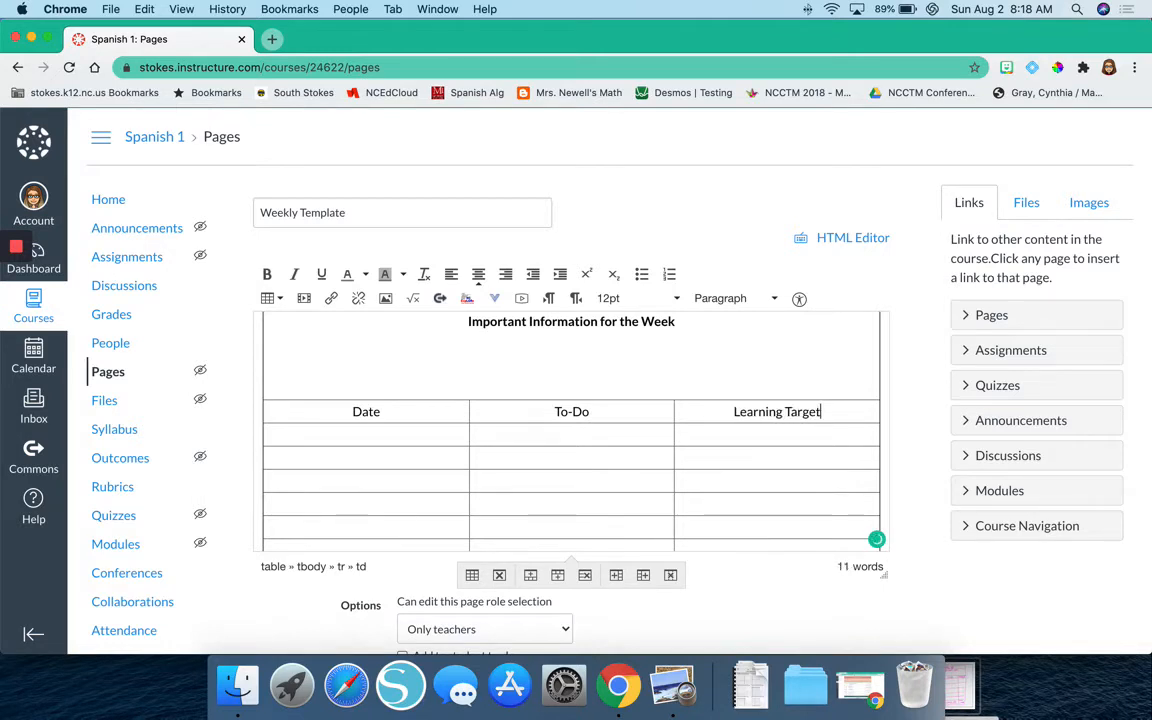
pyautogui.write('s')
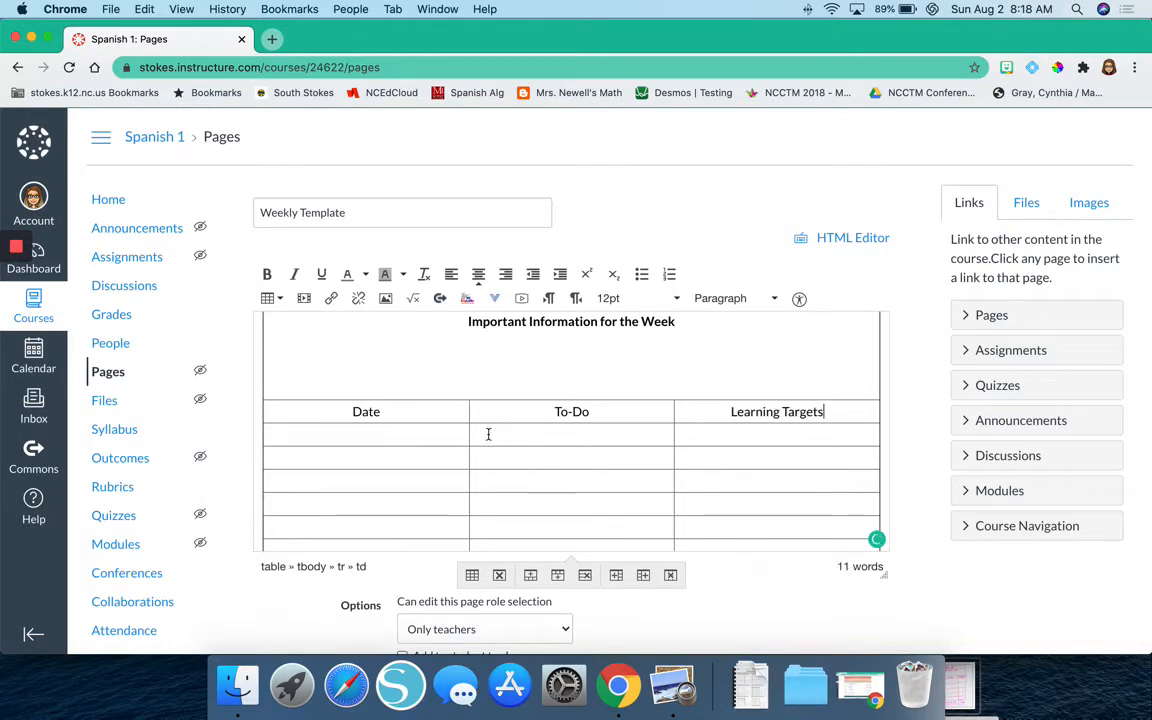
# Enter "Monday" with "MM/DD" on the line beneath it, centered, in the first cell under the Date heading.
pyautogui.click(411, 440)
pyautogui.click(478, 274)
pyautogui.scroll(-1, 474, 505)
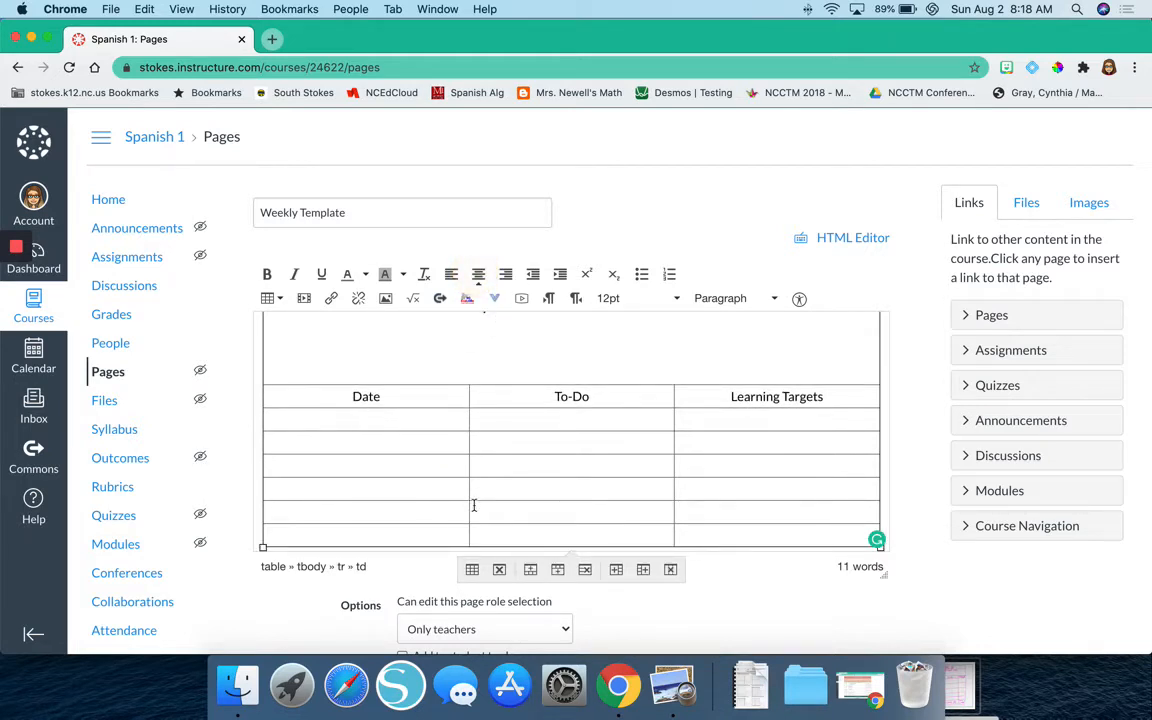
pyautogui.write('Monday')
pyautogui.press('Return')
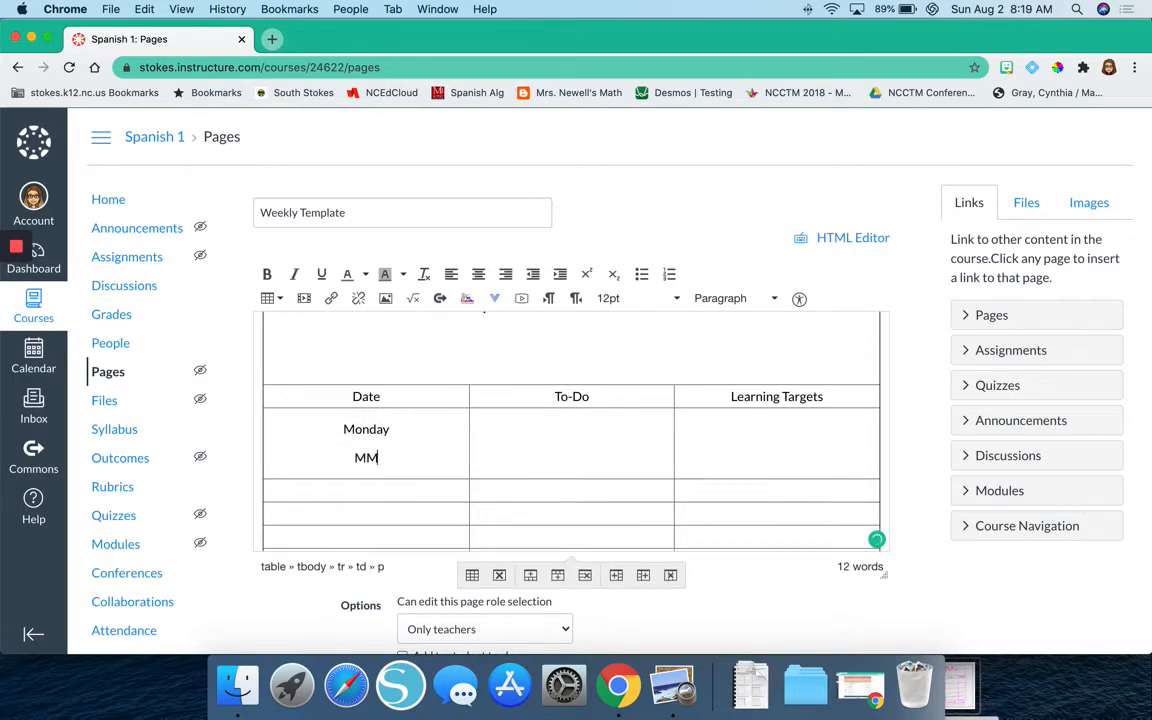
pyautogui.write('MM/DD')
# Fill the Date cell below Monday with centered "Tuesday" and "MM/DD" on separate lines.
pyautogui.click(360, 489)
pyautogui.write('T')
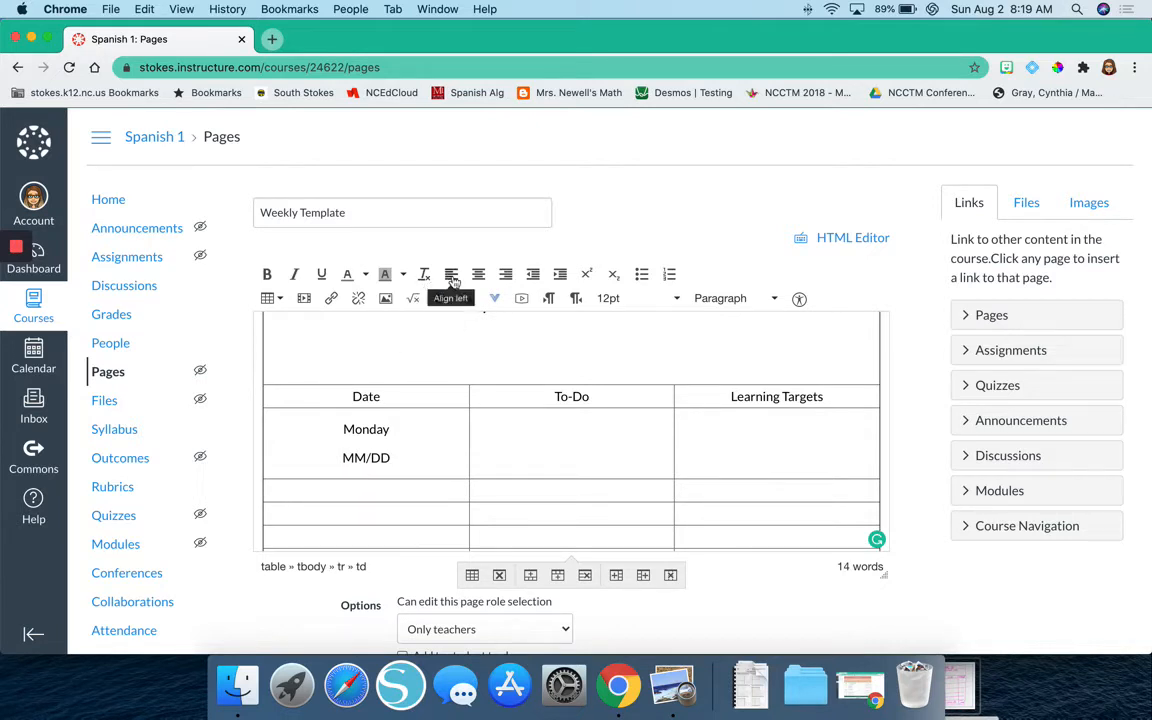
pyautogui.click(478, 274)
pyautogui.write('Tuesday')
pyautogui.press('Return')
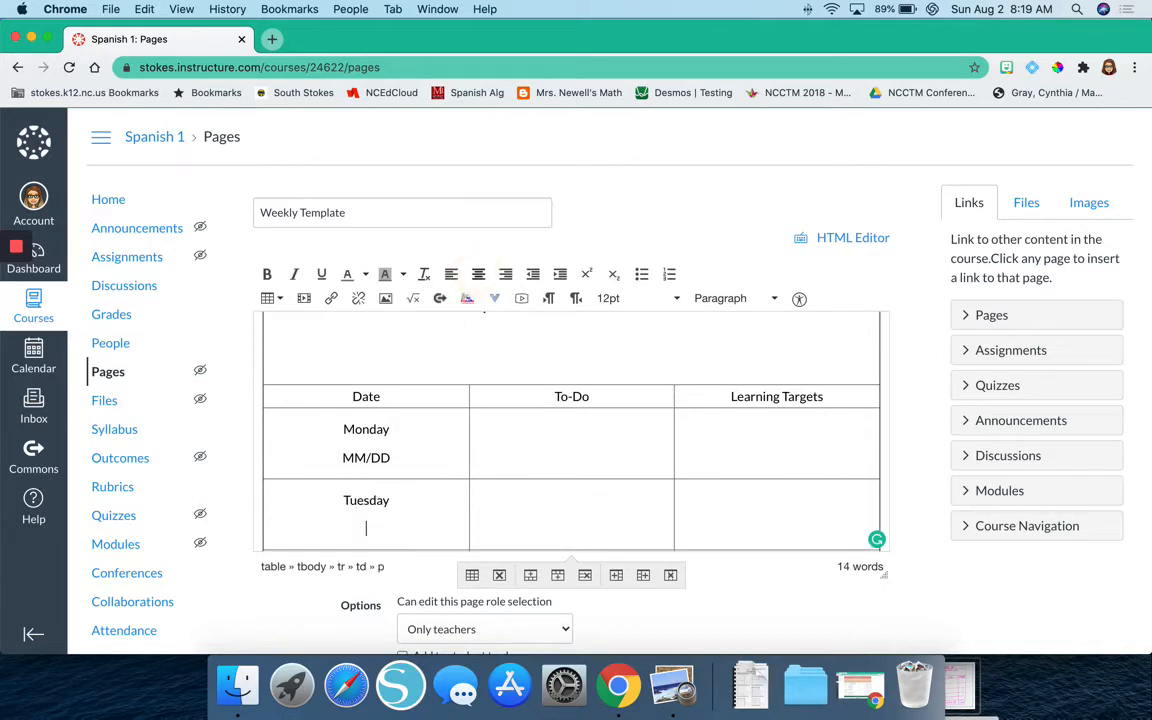
pyautogui.write('MM/DD')
# Fill the Date cell below Tuesday with centered "Wednesday" and "MM/DD" on separate lines.
pyautogui.scroll(-5, 432, 213)
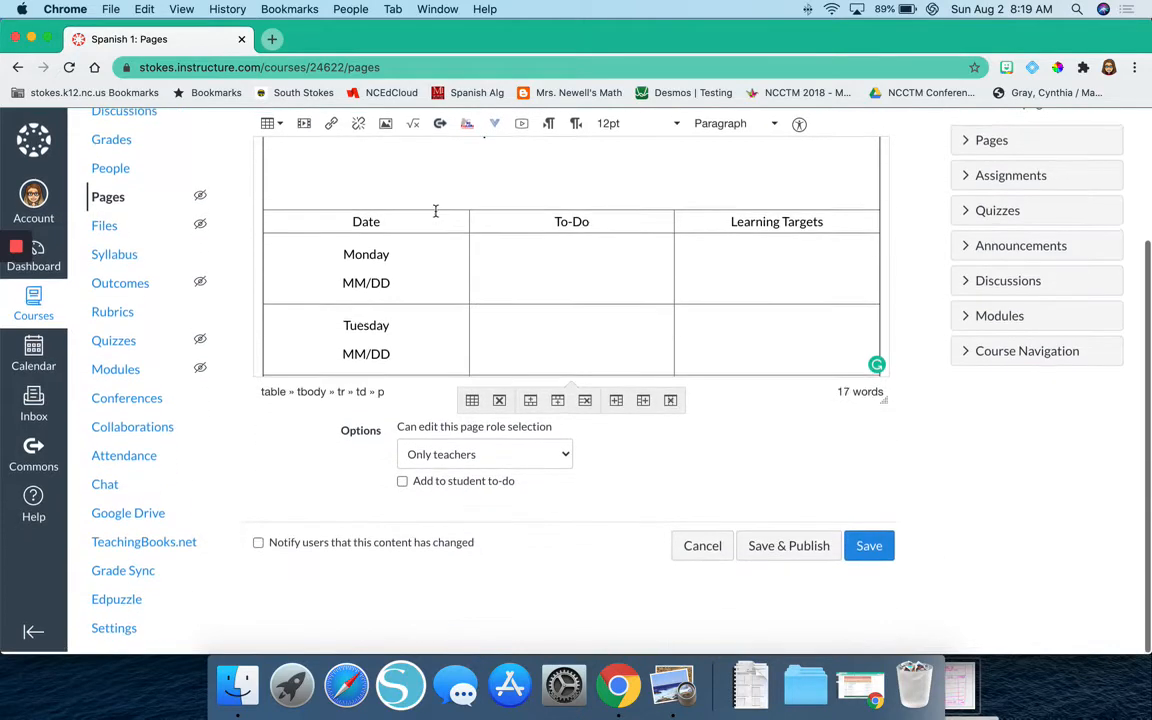
pyautogui.click(386, 291)
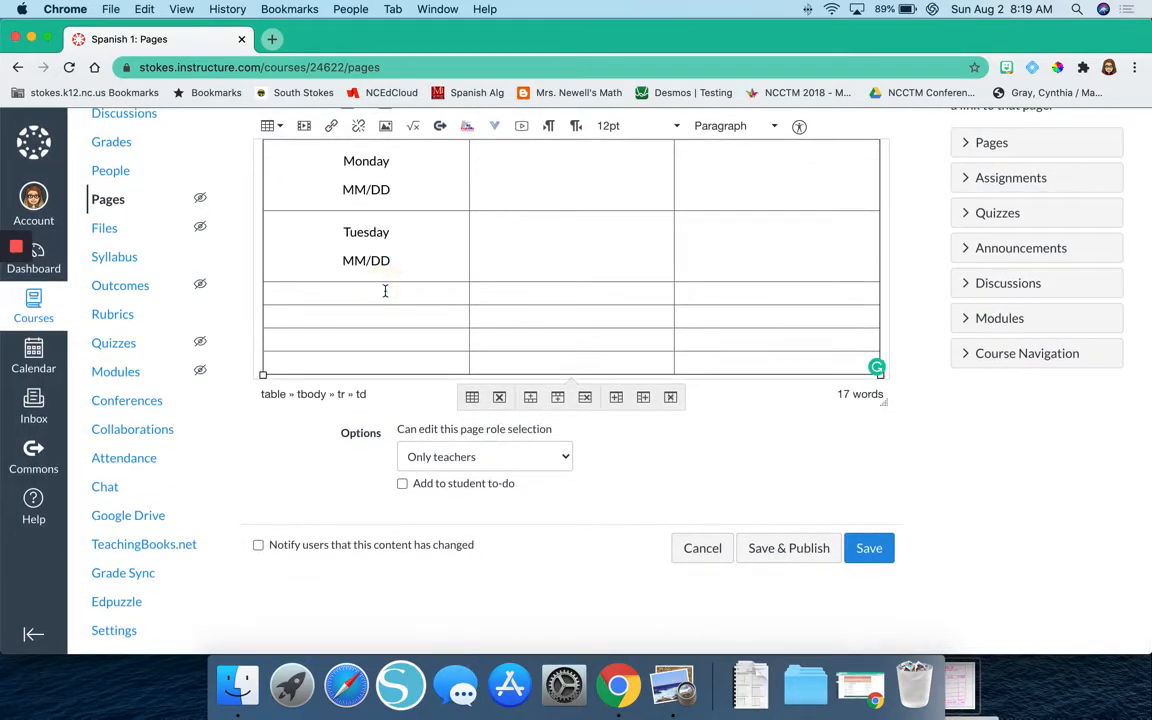
pyautogui.scroll(3, 507, 163)
pyautogui.scroll(5, 260, 288)
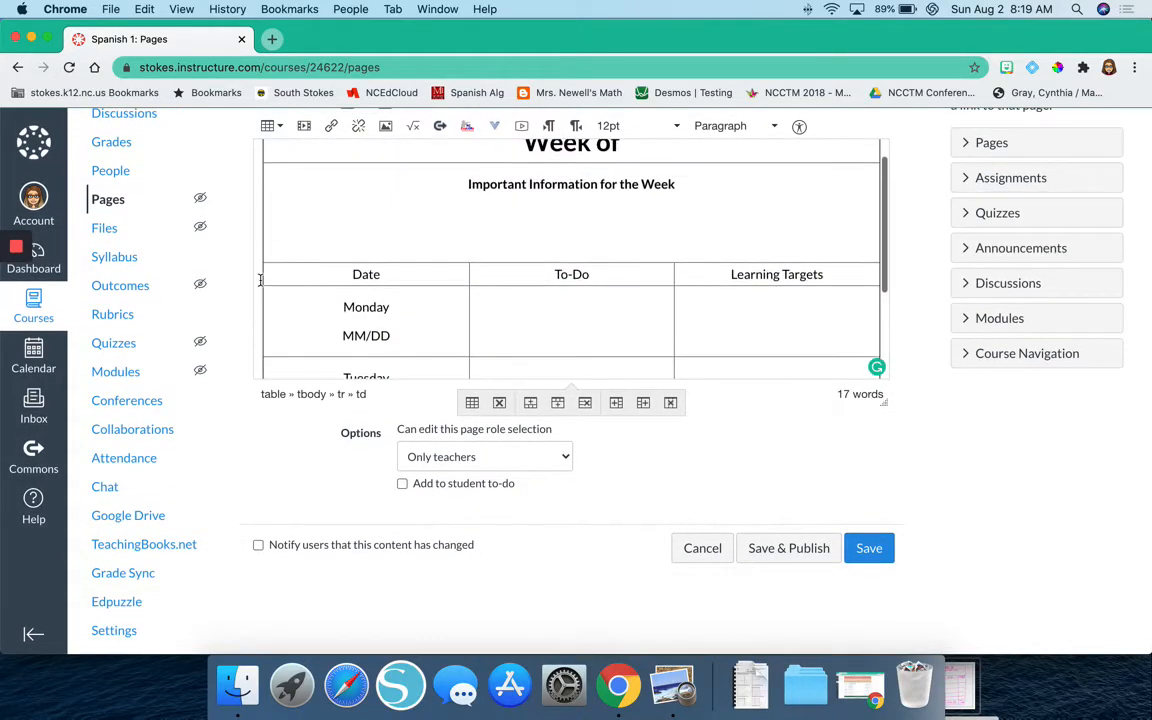
pyautogui.scroll(-4, 470, 320)
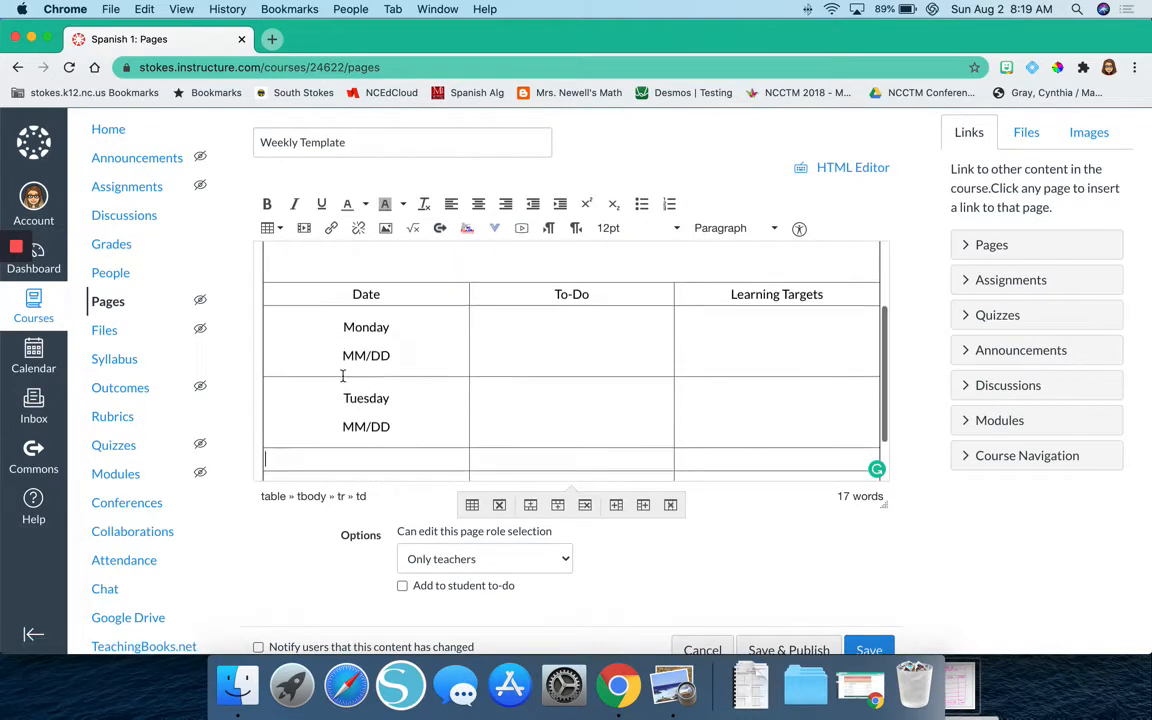
pyautogui.click(480, 204)
pyautogui.write('Wedn')
pyautogui.press('BackSpace')
pyautogui.write('dnesday')
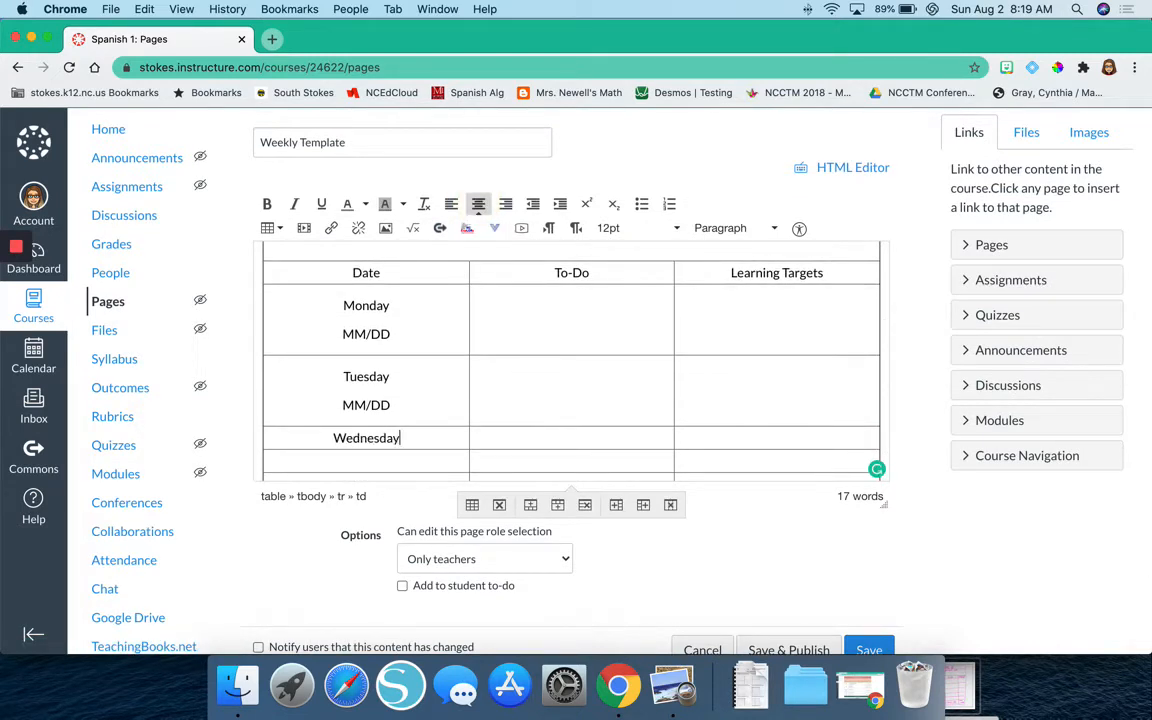
pyautogui.press('Return')
pyautogui.write('MM/DD')
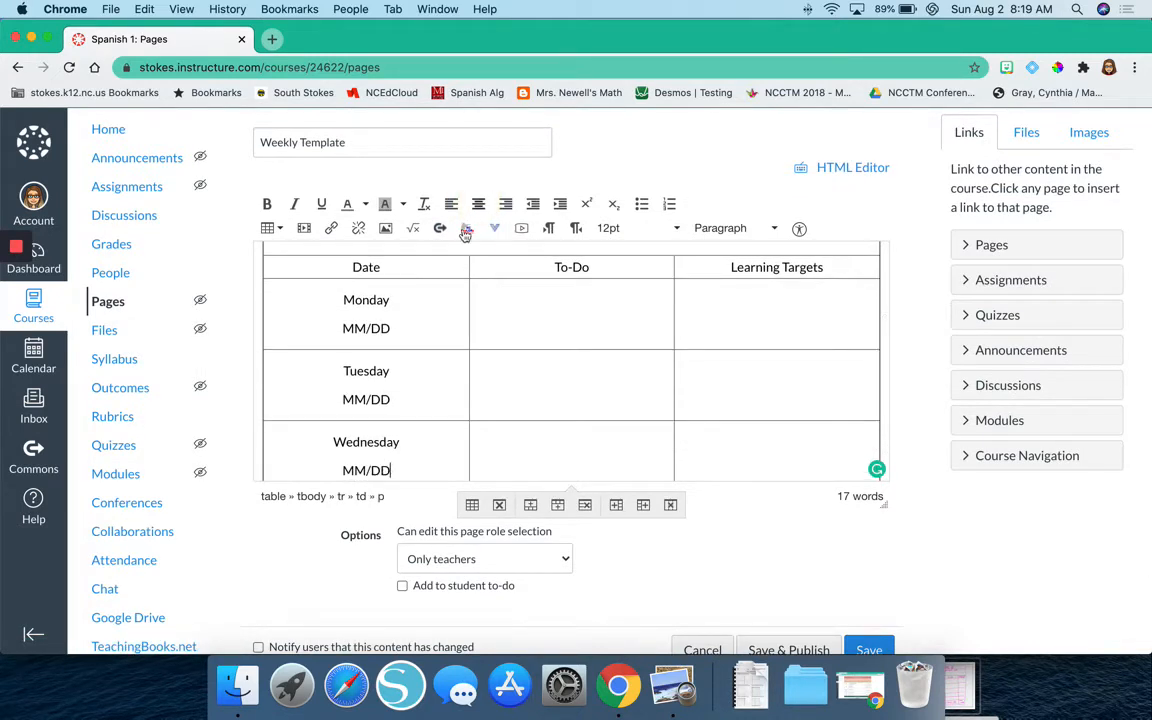
# Fill the Date cell below Wednesday with centered "Thursday" and "MM/DD" on separate lines.
pyautogui.scroll(-3, 447, 290)
pyautogui.click(382, 419)
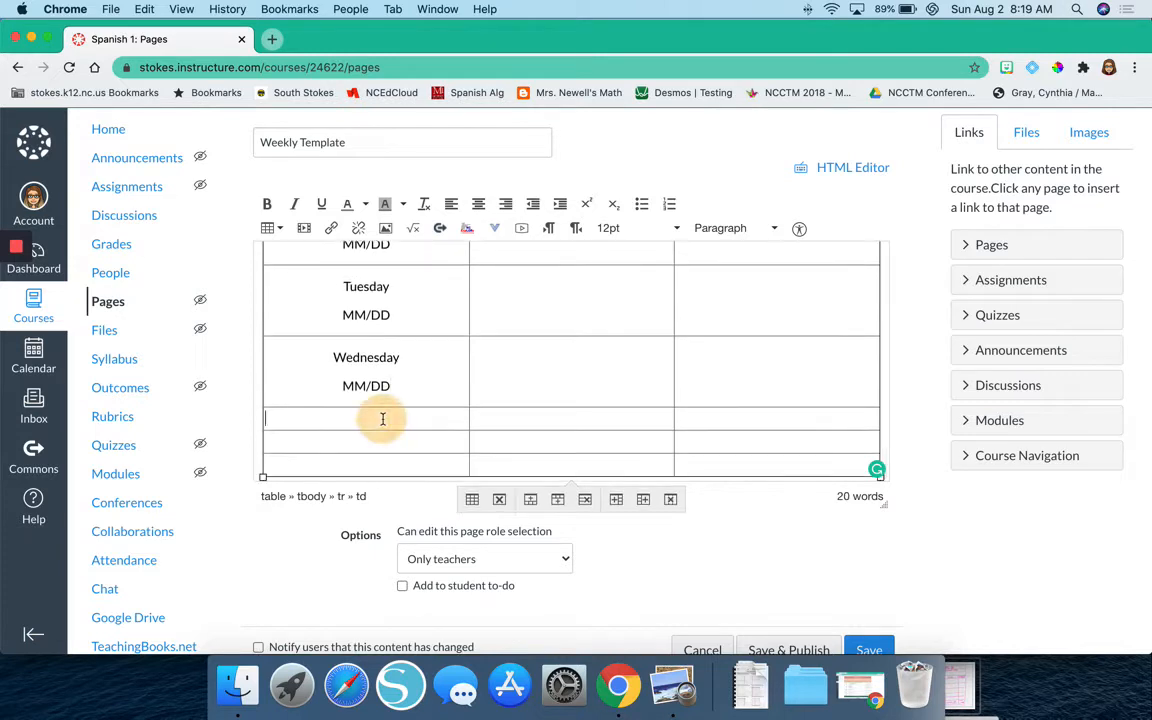
pyautogui.click(479, 204)
pyautogui.write('Thurs')
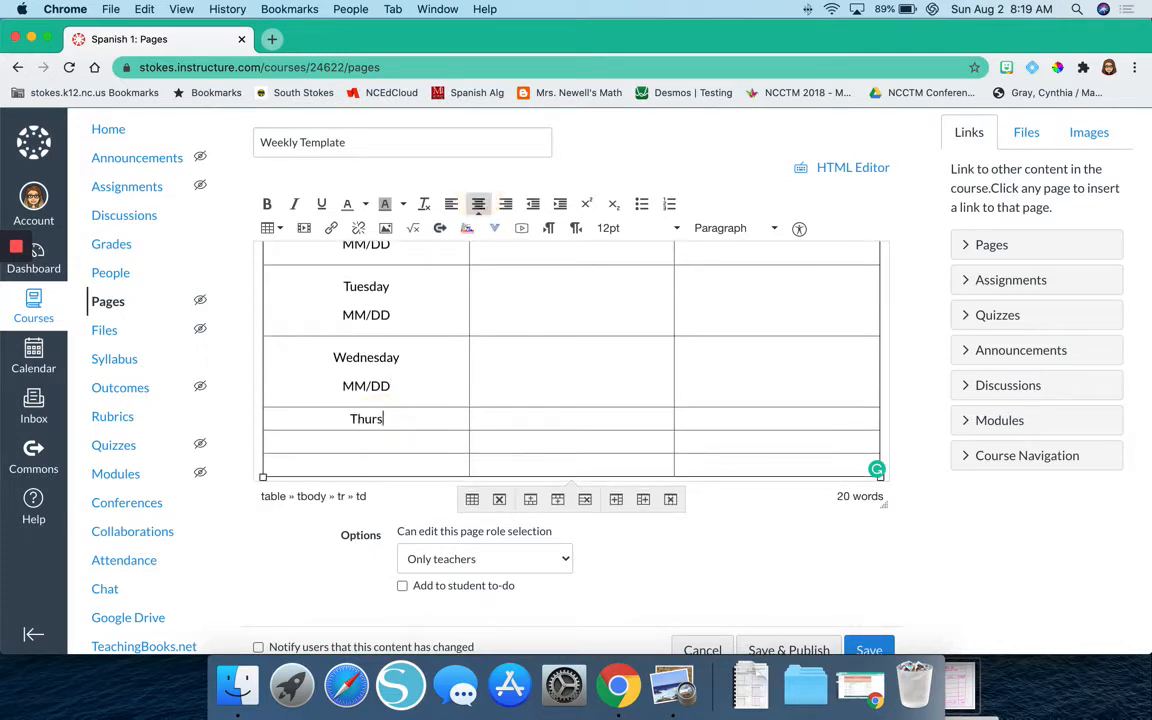
pyautogui.write('day')
pyautogui.press('Return')
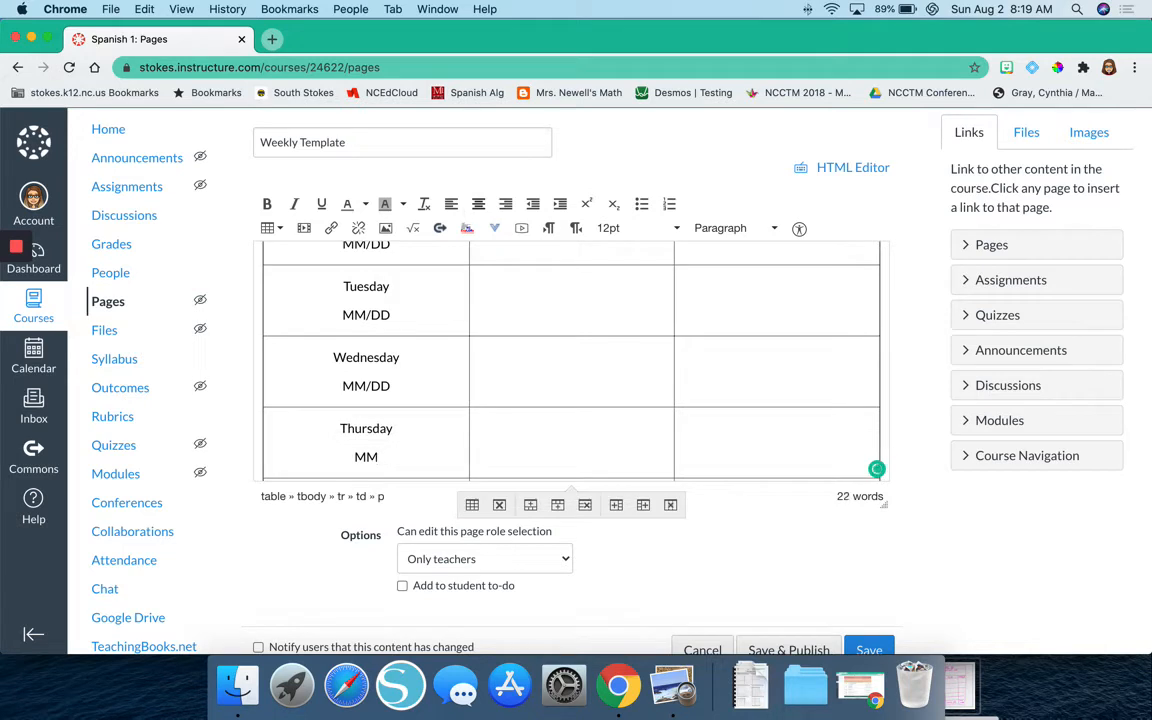
pyautogui.write('MM/DD')
pyautogui.scroll(-1, 424, 335)
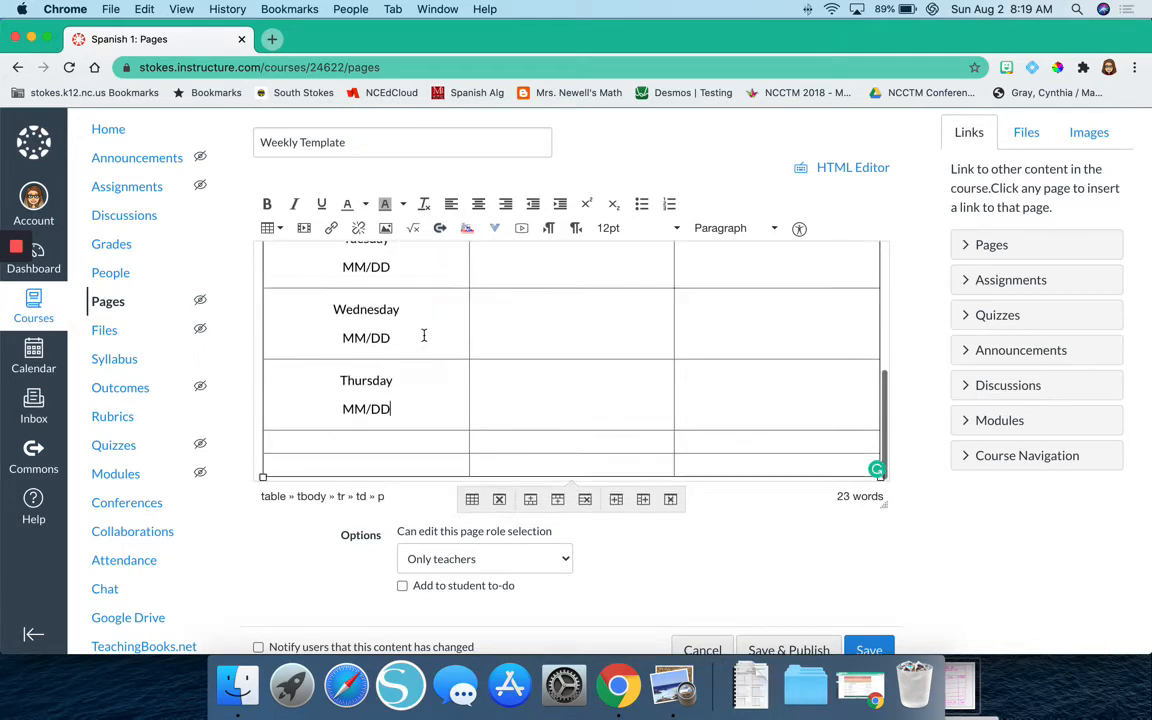
# Fill the Date cell below Thursday with centered "Friday" and "MM/DD" on separate lines.
pyautogui.click(365, 438)
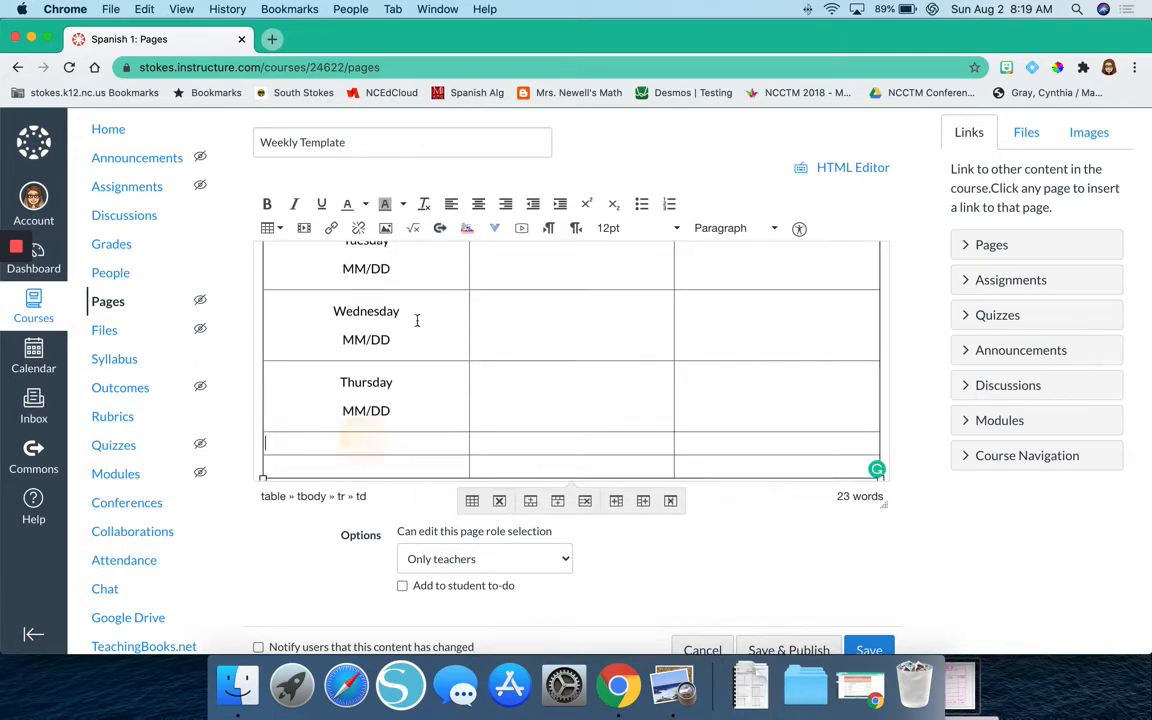
pyautogui.write('Friday')
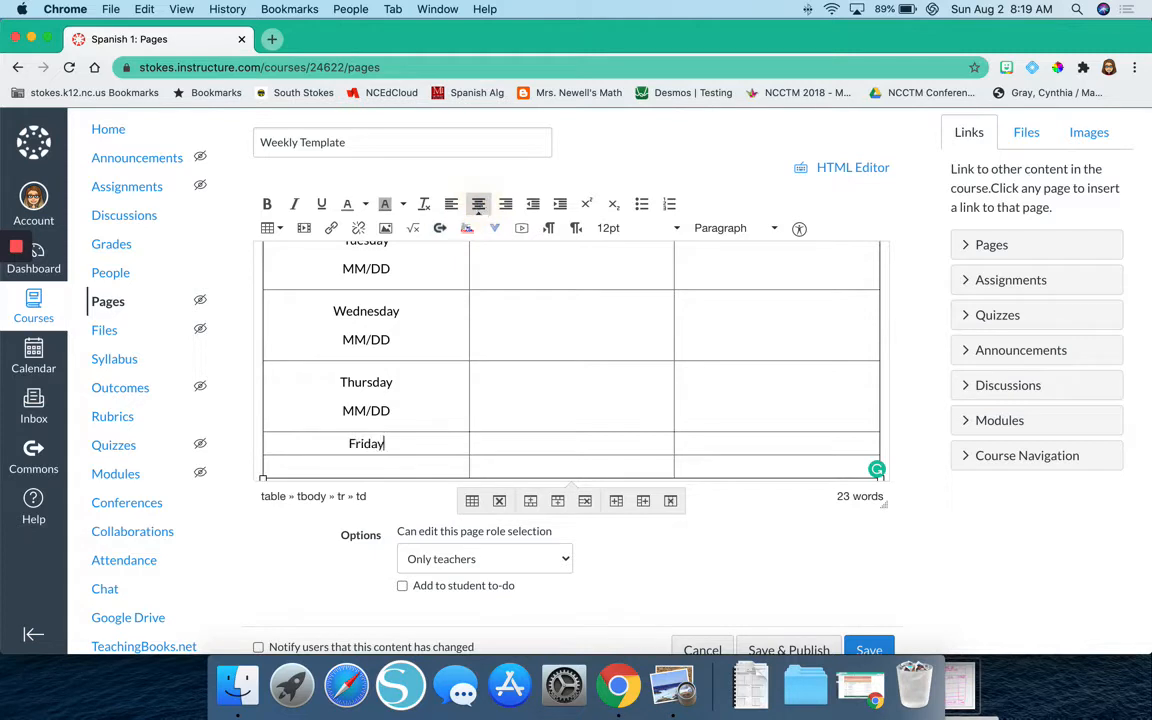
pyautogui.press('Return')
pyautogui.write('MM/DD')
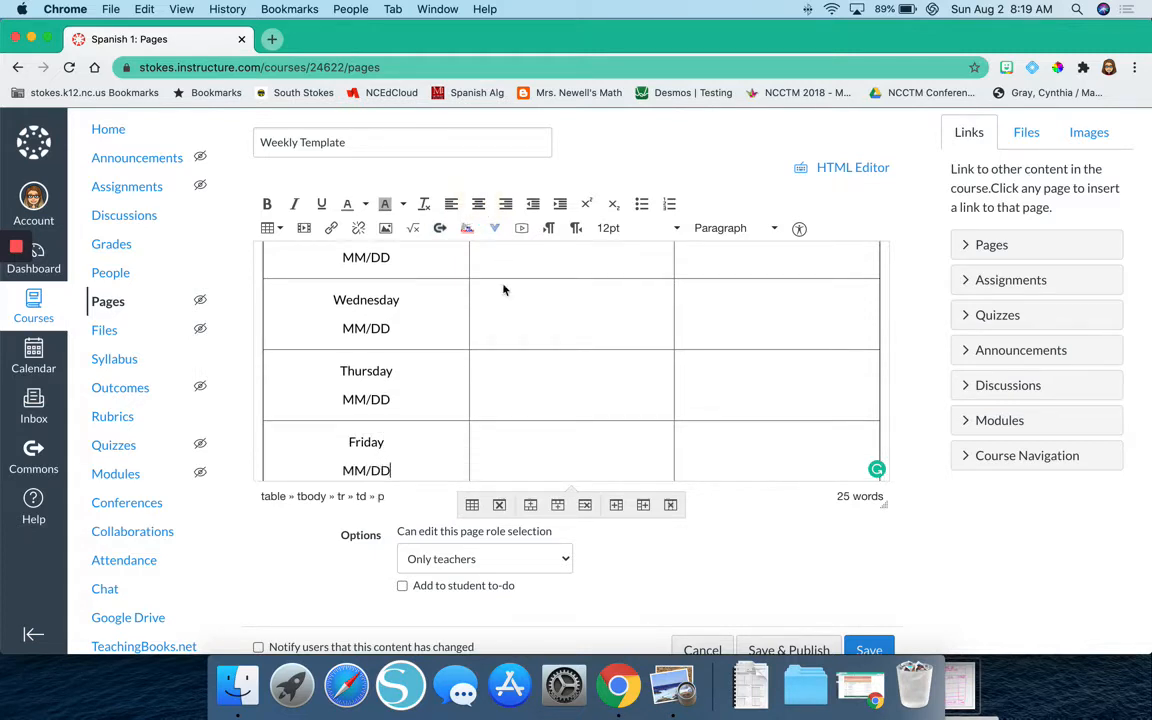
# Narrow the Date column to about half its width and widen the To-Do column slightly into the Learning Targets column.
pyautogui.scroll(5, 503, 288)
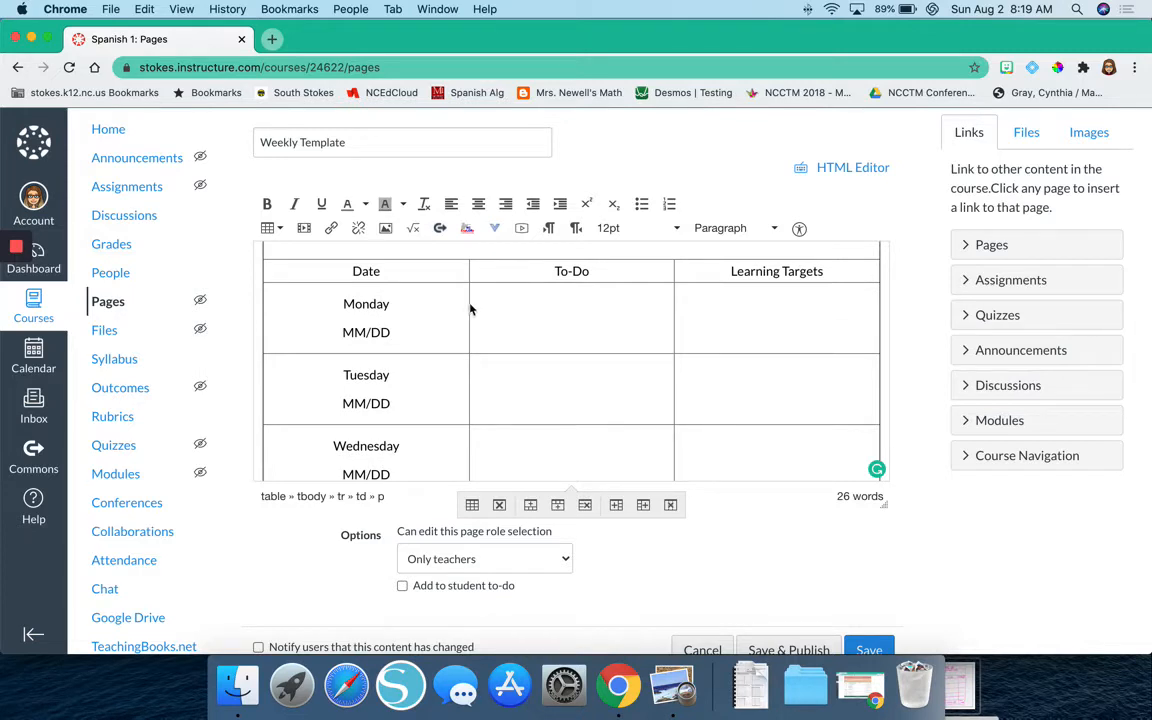
pyautogui.click(470, 310)
pyautogui.click(470, 310)
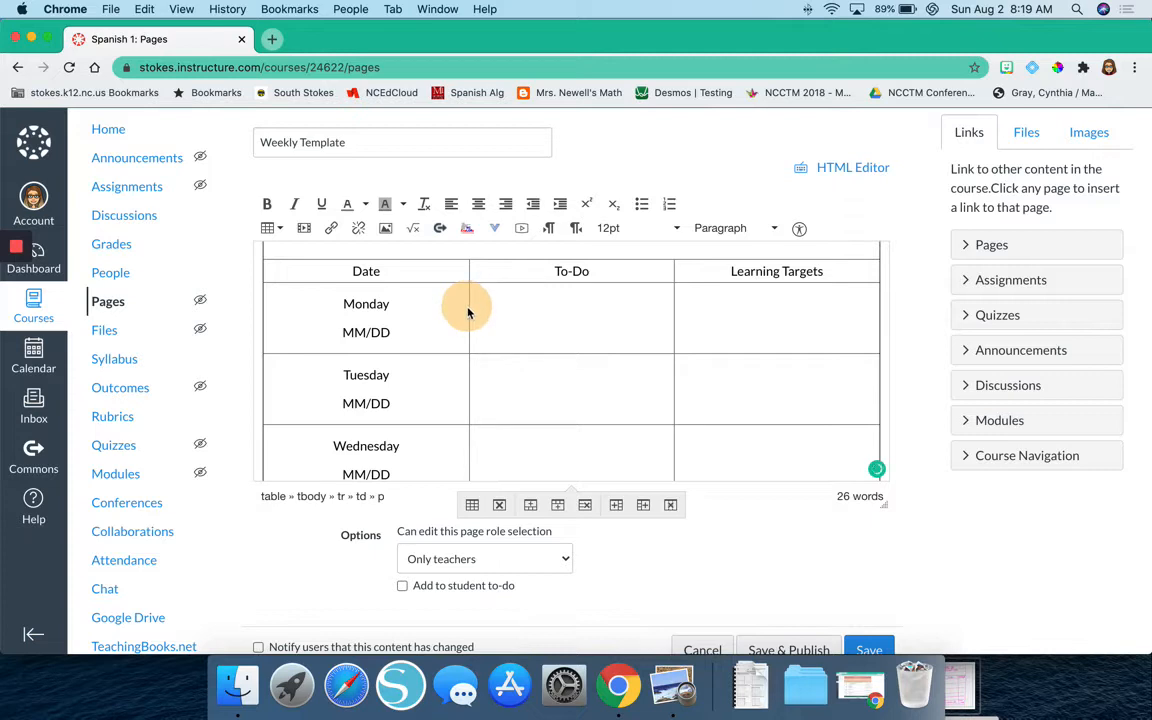
pyautogui.moveTo(467, 313); pyautogui.dragTo(367, 309)
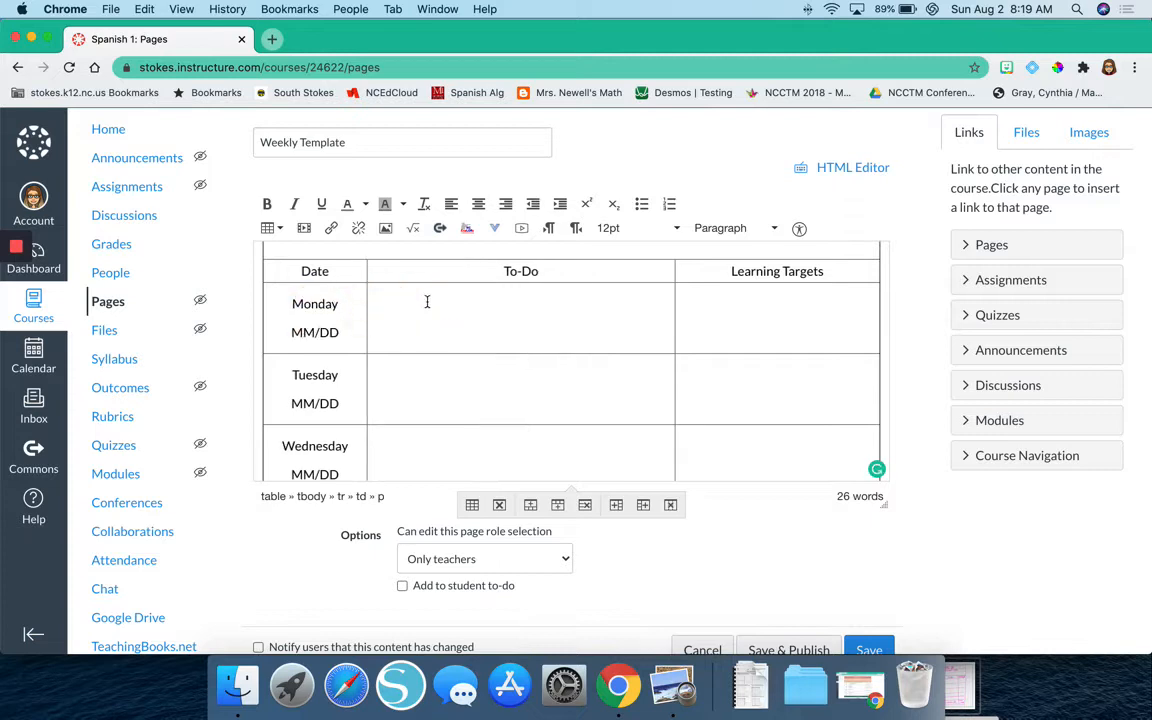
pyautogui.scroll(2, 424, 342)
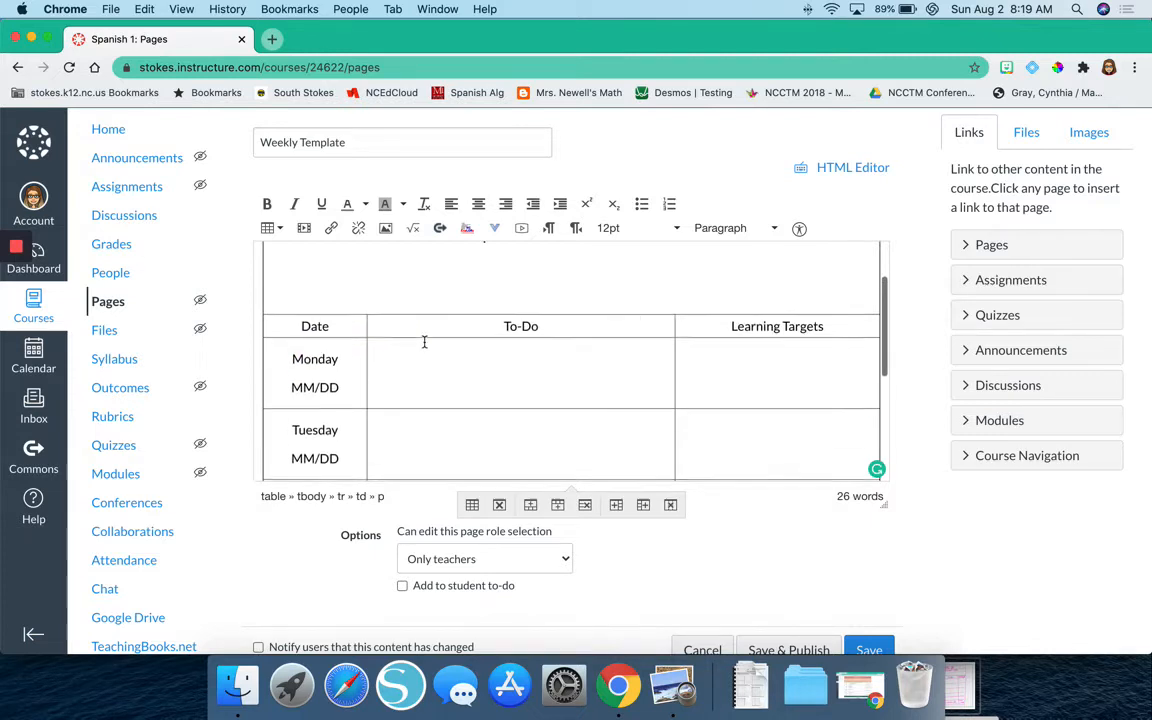
pyautogui.scroll(-4, 424, 342)
pyautogui.scroll(-3, 424, 342)
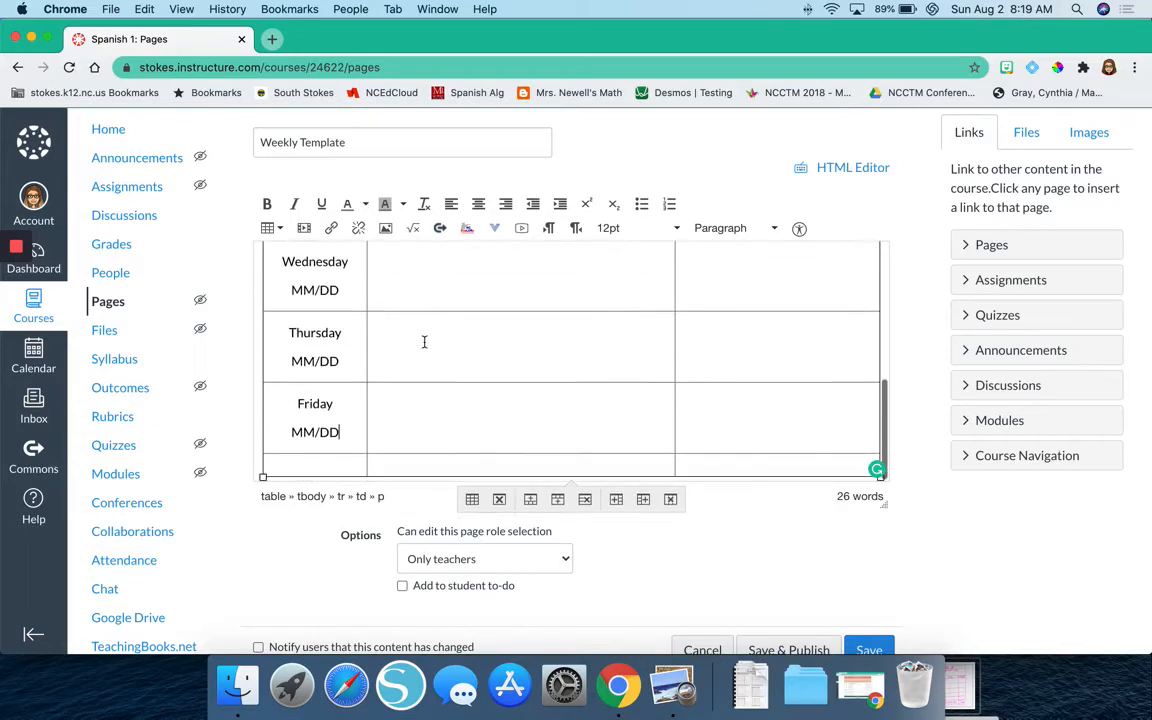
pyautogui.scroll(-1, 424, 342)
pyautogui.scroll(5, 424, 342)
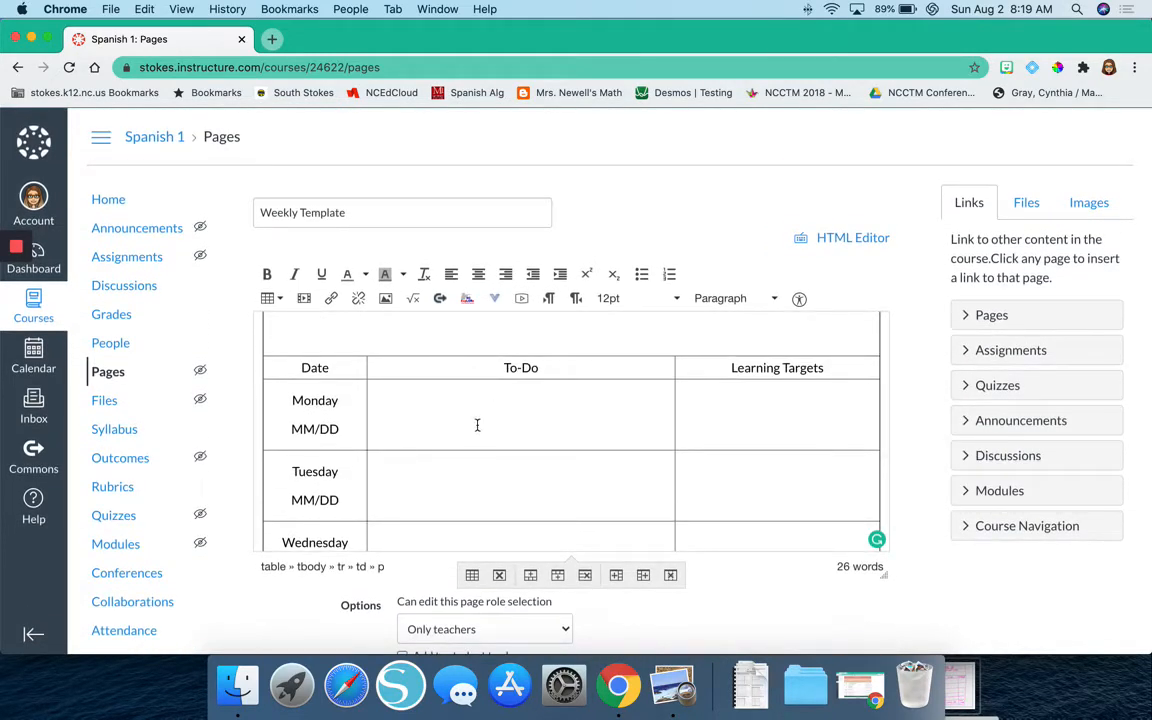
pyautogui.moveTo(676, 417); pyautogui.dragTo(689, 415)
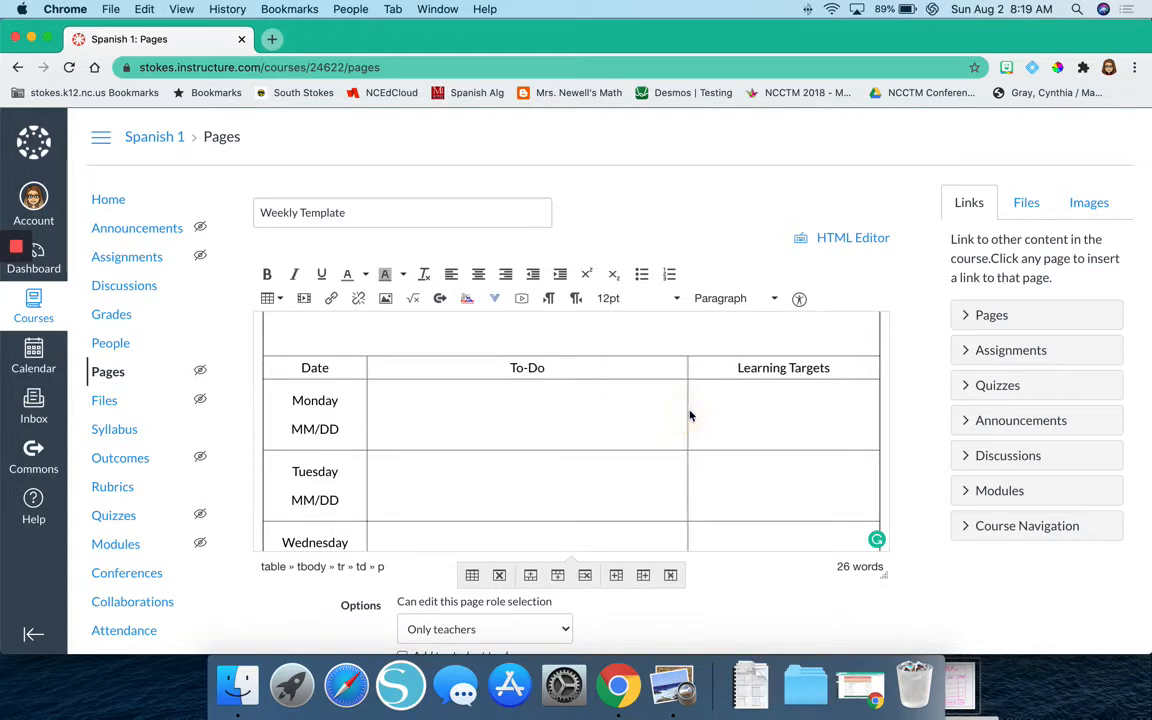
# Enter centered "Previous Week" in the first cell of the table's last row.
pyautogui.scroll(-5, 555, 481)
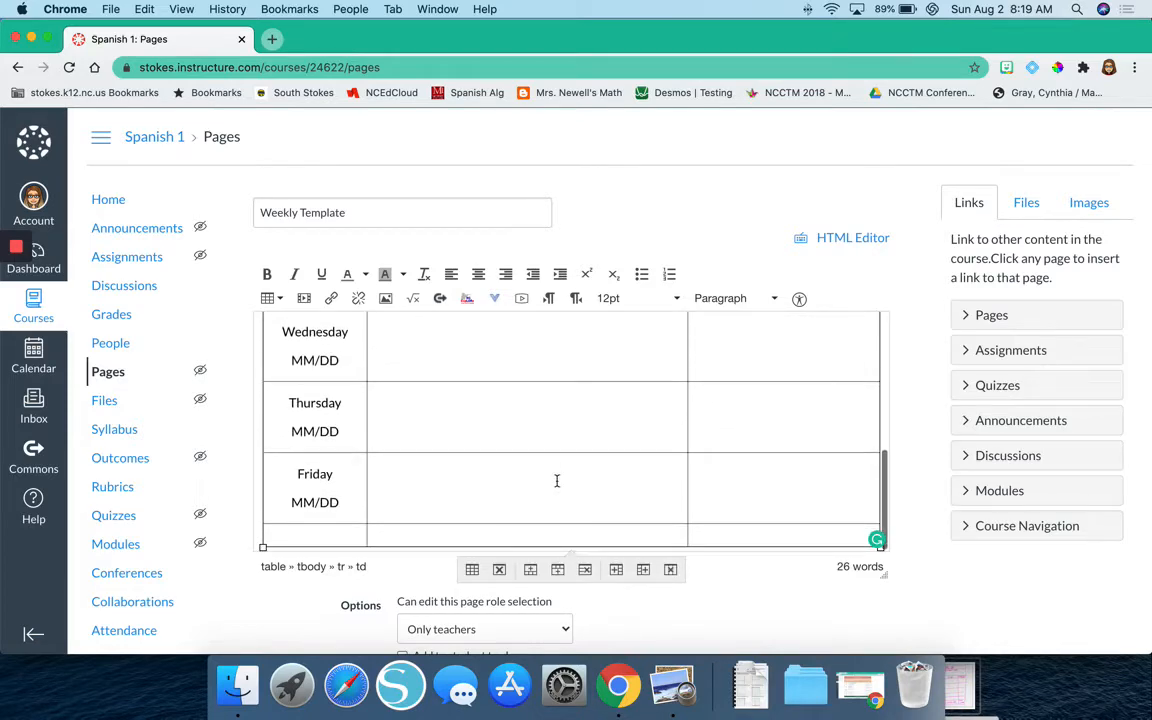
pyautogui.scroll(-3, 326, 537)
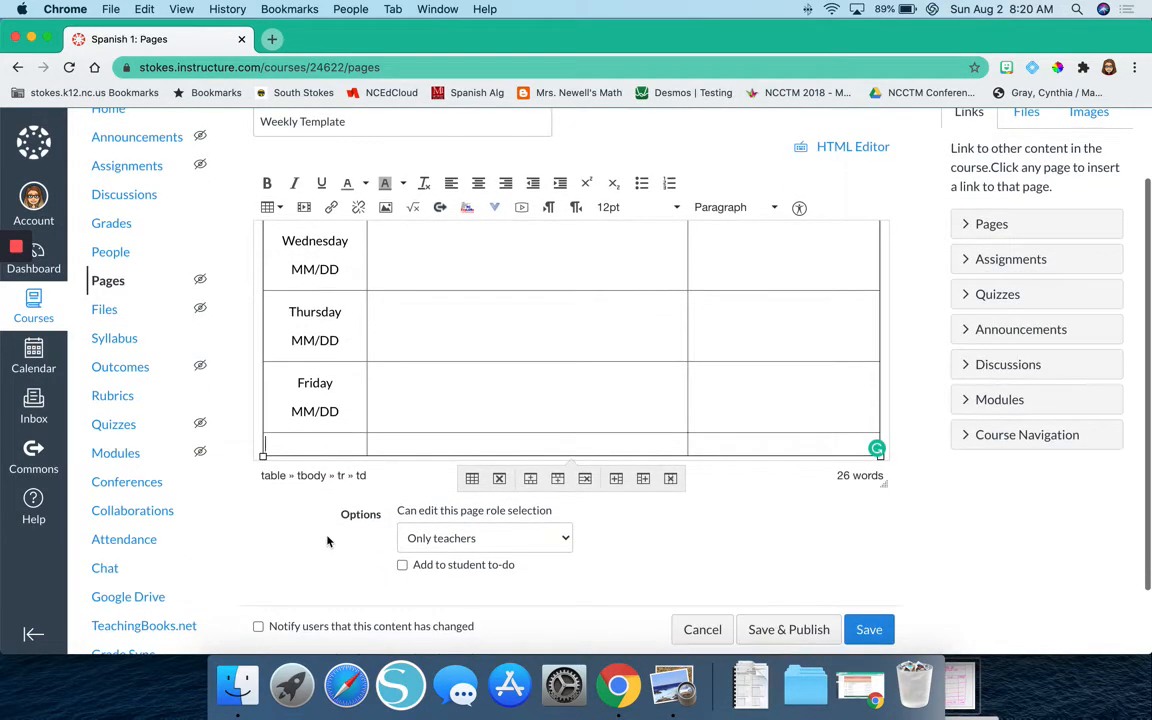
pyautogui.write('Previous W')
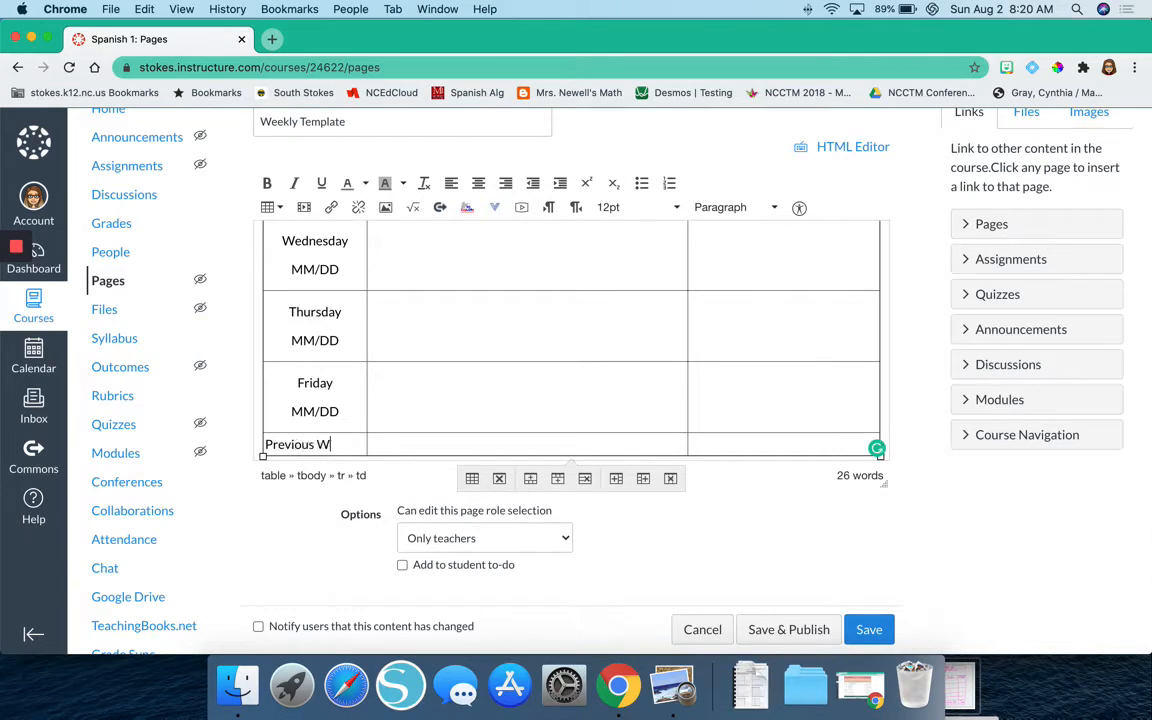
pyautogui.write('eek')
pyautogui.click(478, 183)
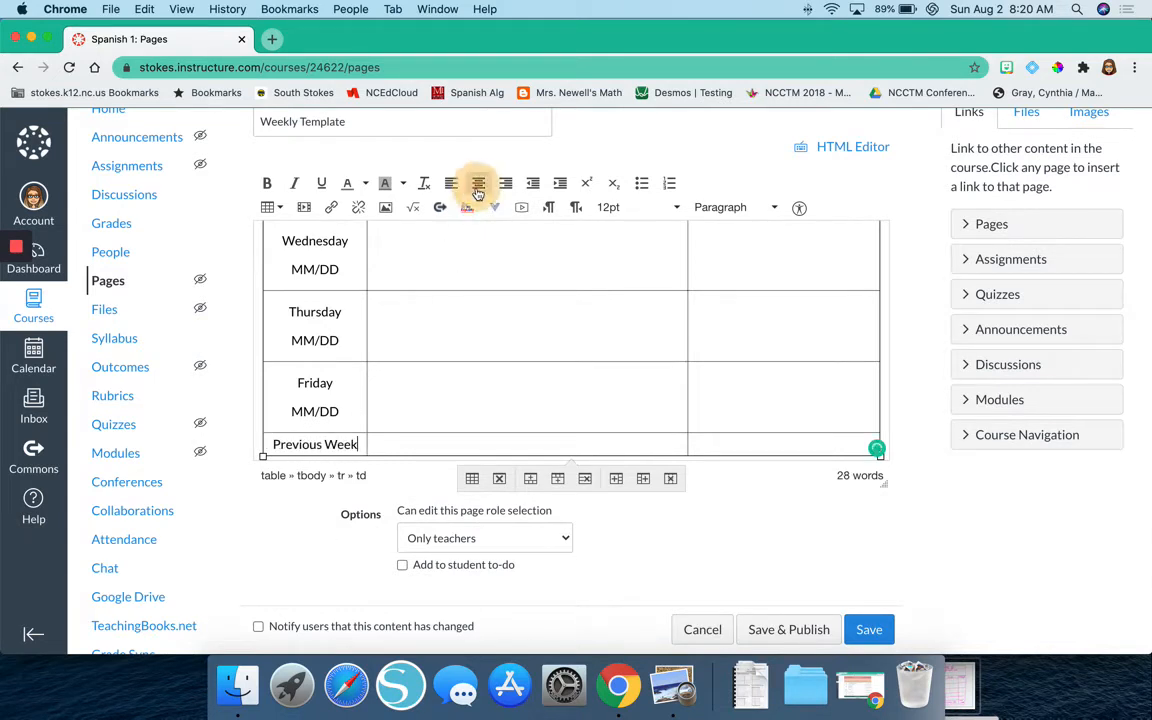
# Enter centered "Next Week" in the last cell of the table's last row.
pyautogui.click(783, 444)
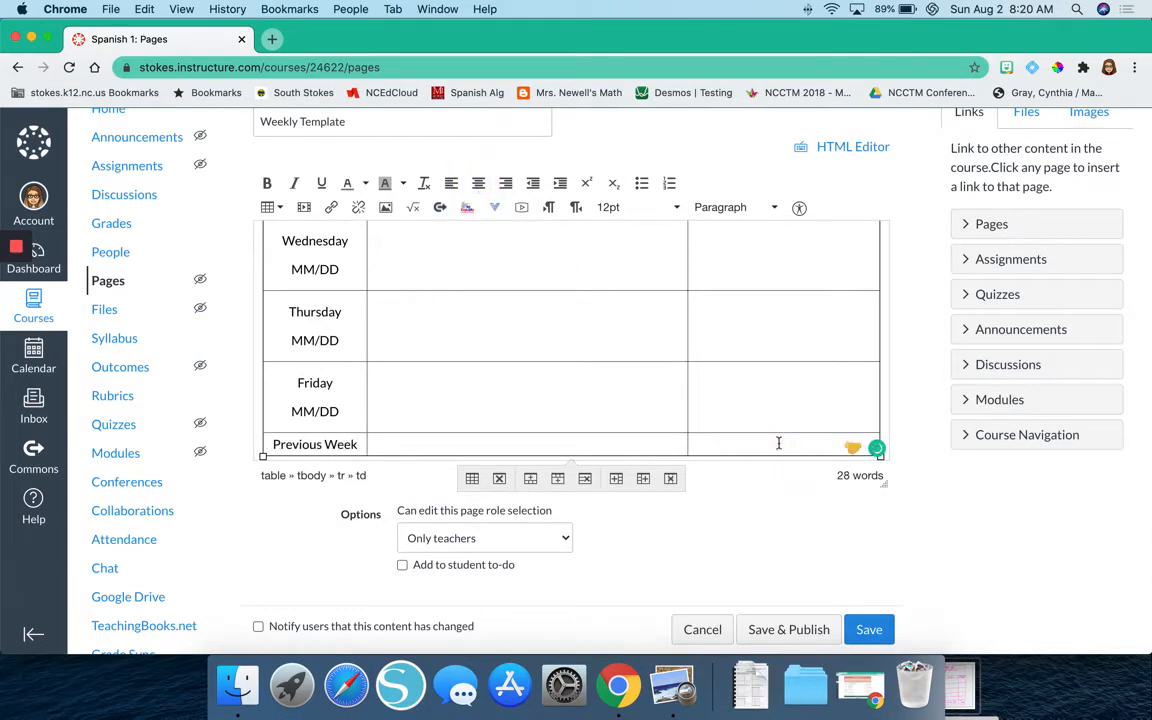
pyautogui.click(478, 183)
pyautogui.write('Nex')
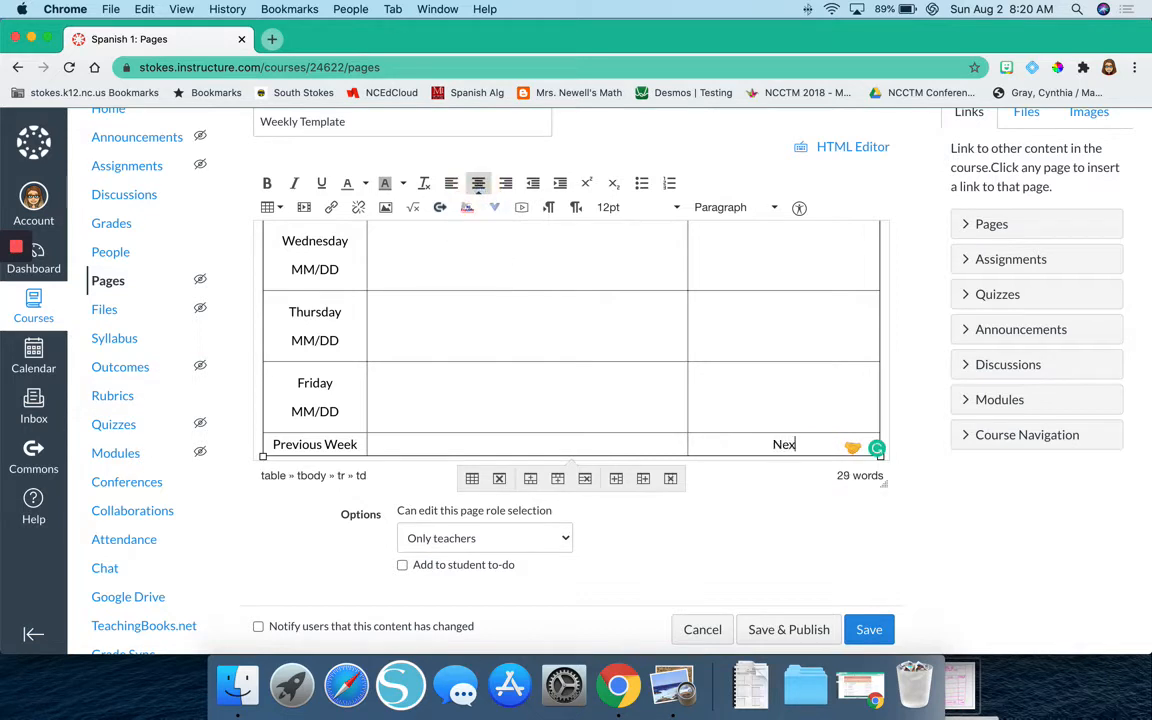
pyautogui.write('t Week')
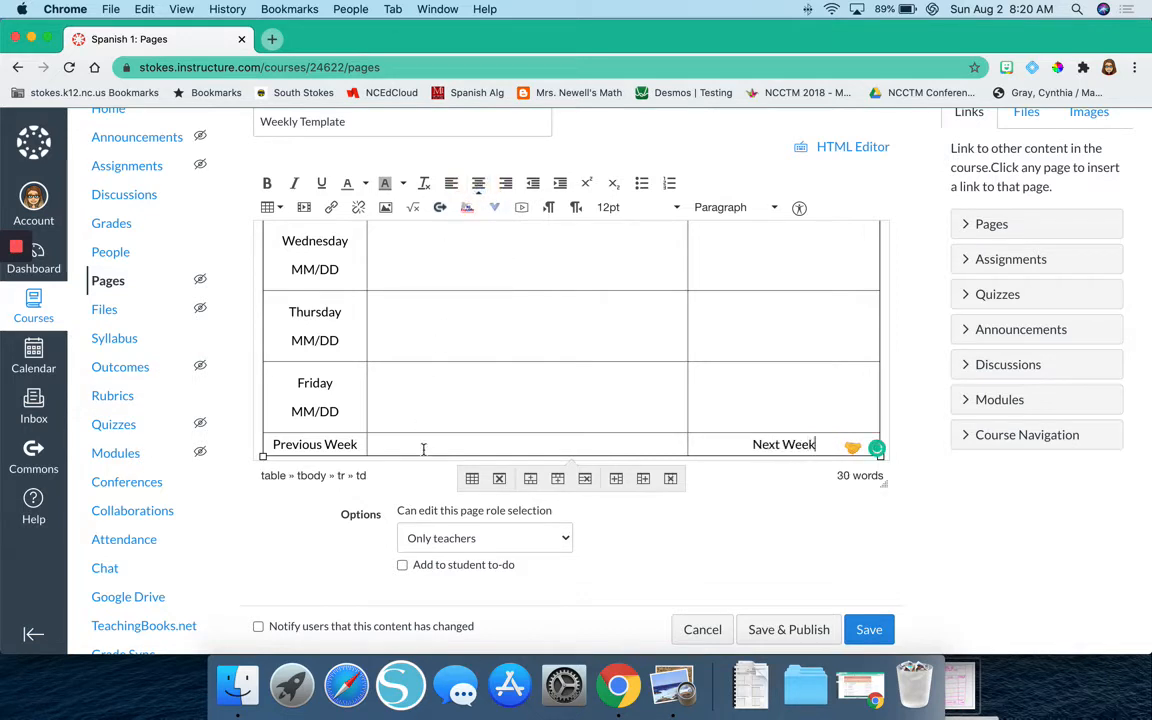
# Enter centered "Course Information" in the middle cell of the table's last row.
pyautogui.click(423, 447)
pyautogui.click(479, 185)
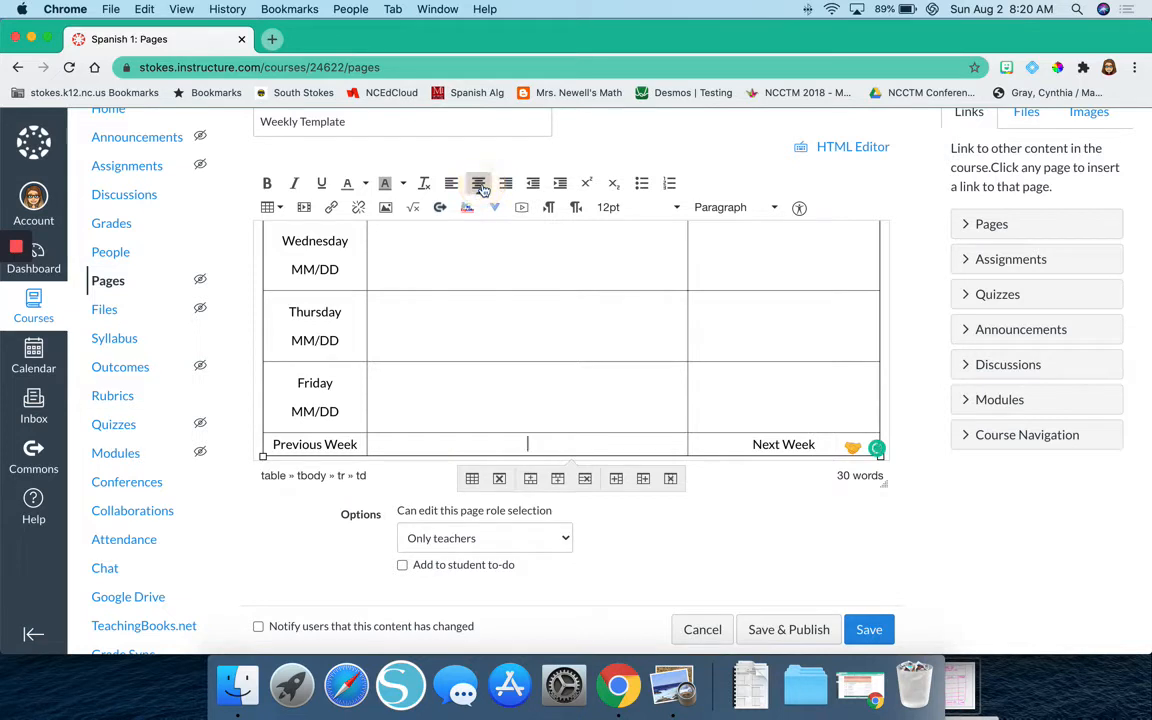
pyautogui.write('Course Information')
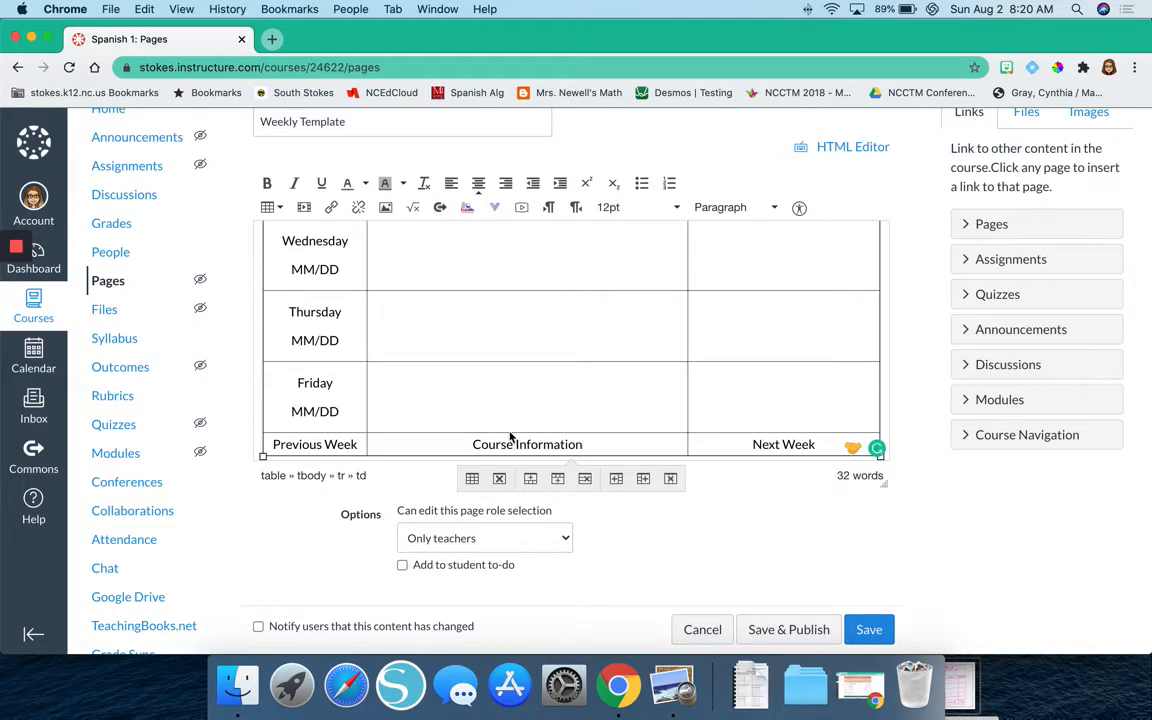
# Save the Weekly Template page without publishing and review the whole table on the saved page.
pyautogui.click(889, 632)
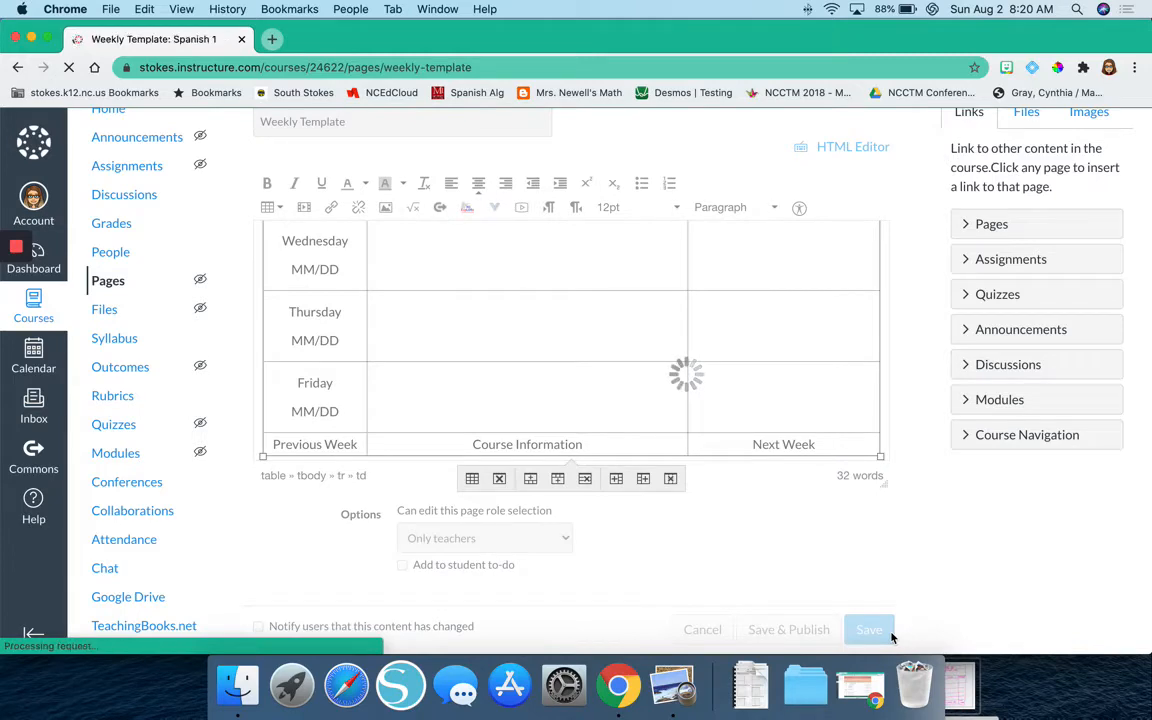
pyautogui.scroll(-2, 893, 637)
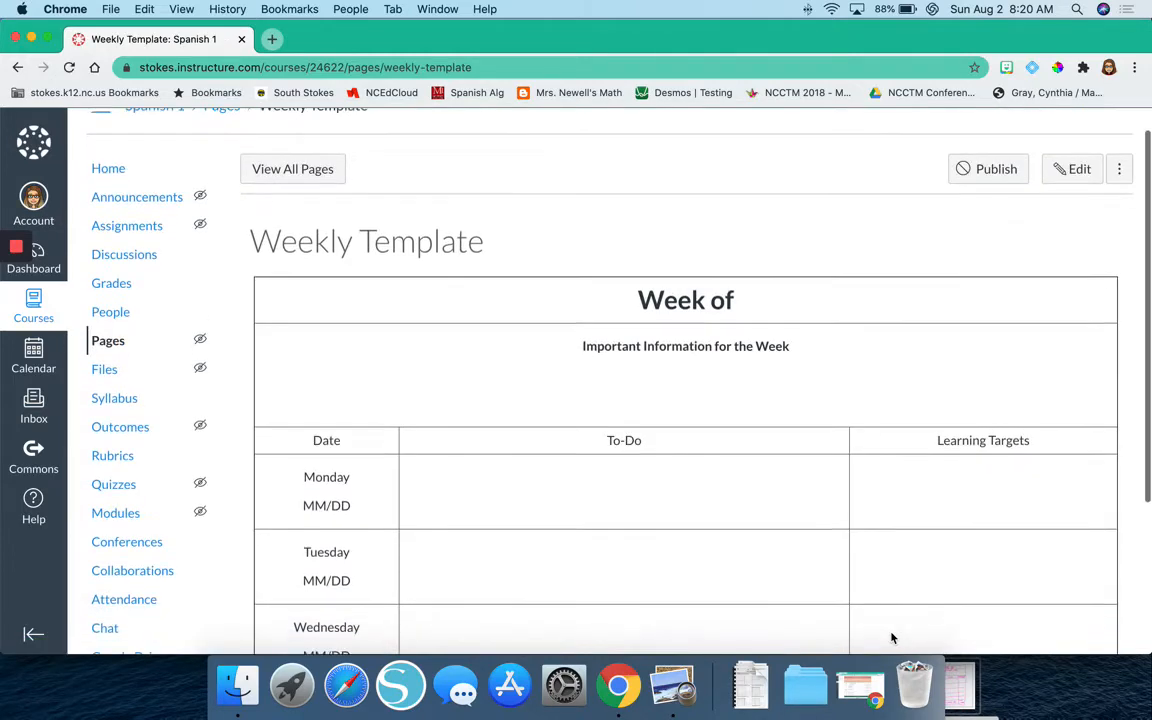
pyautogui.scroll(-5, 893, 637)
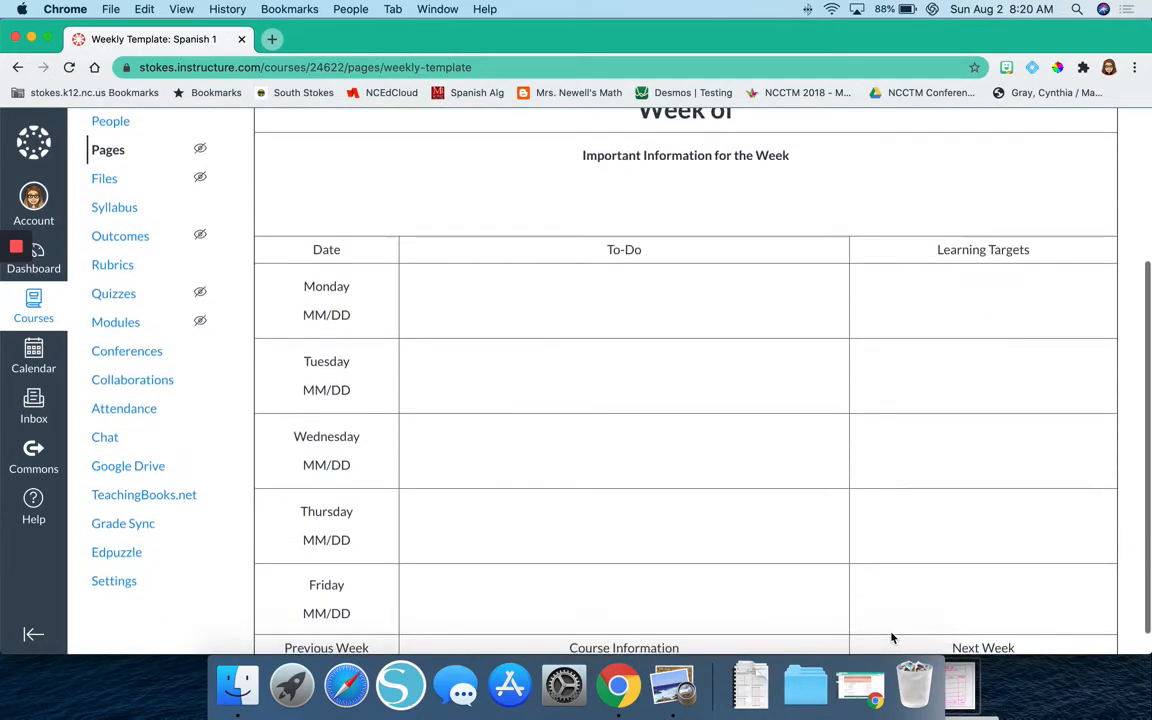
pyautogui.scroll(-2, 893, 637)
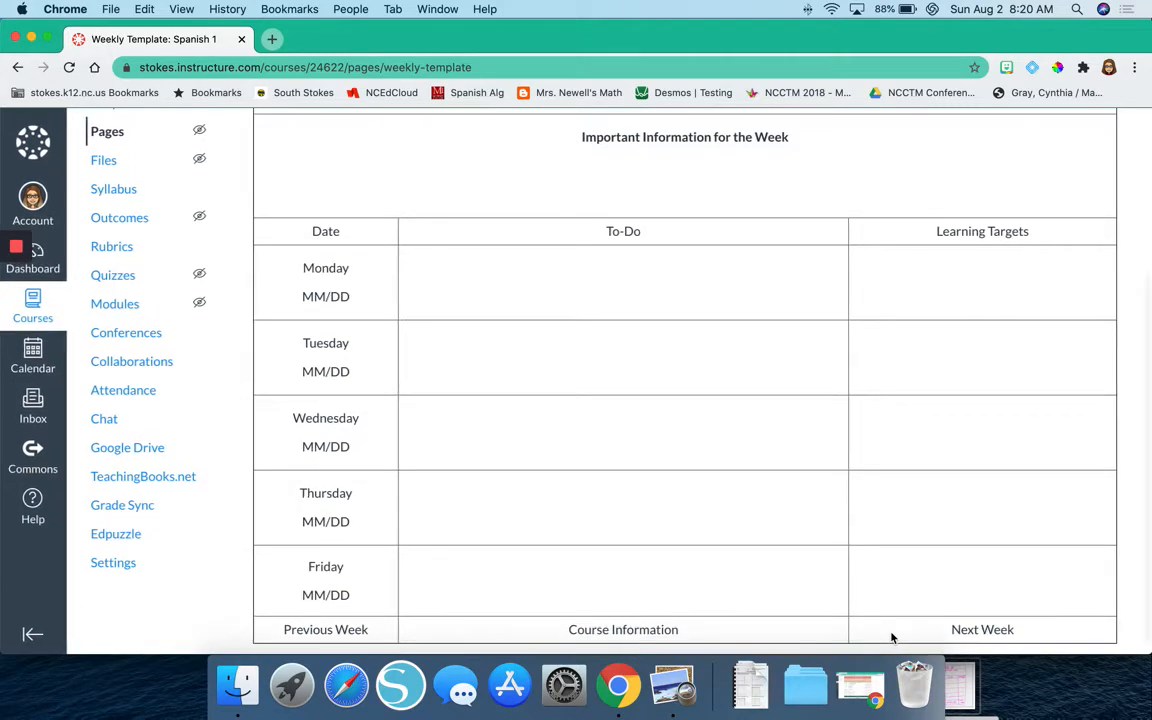
pyautogui.scroll(3, 893, 637)
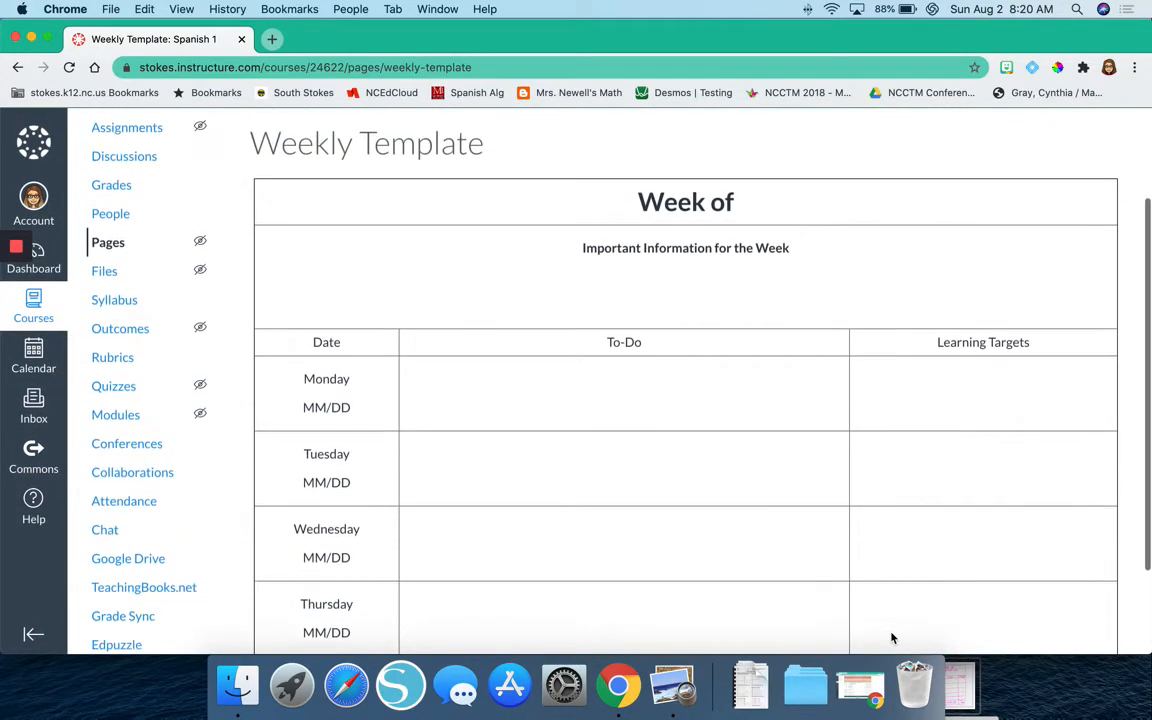
pyautogui.scroll(-4, 893, 637)
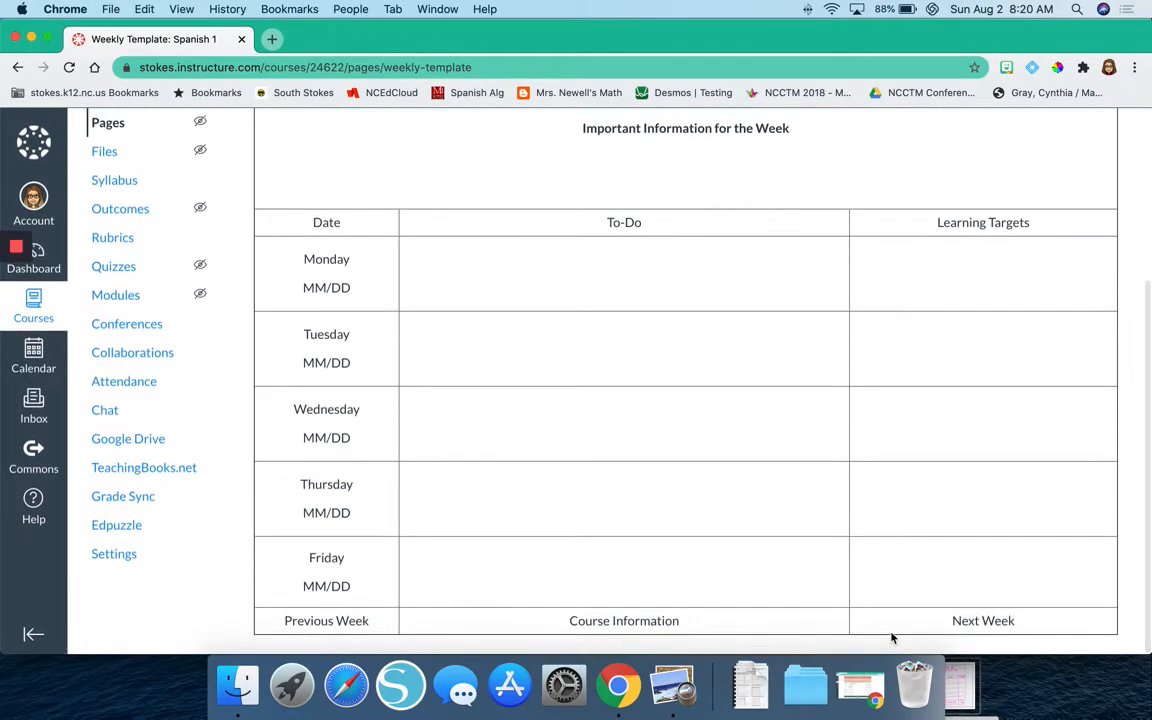
pyautogui.scroll(5, 893, 637)
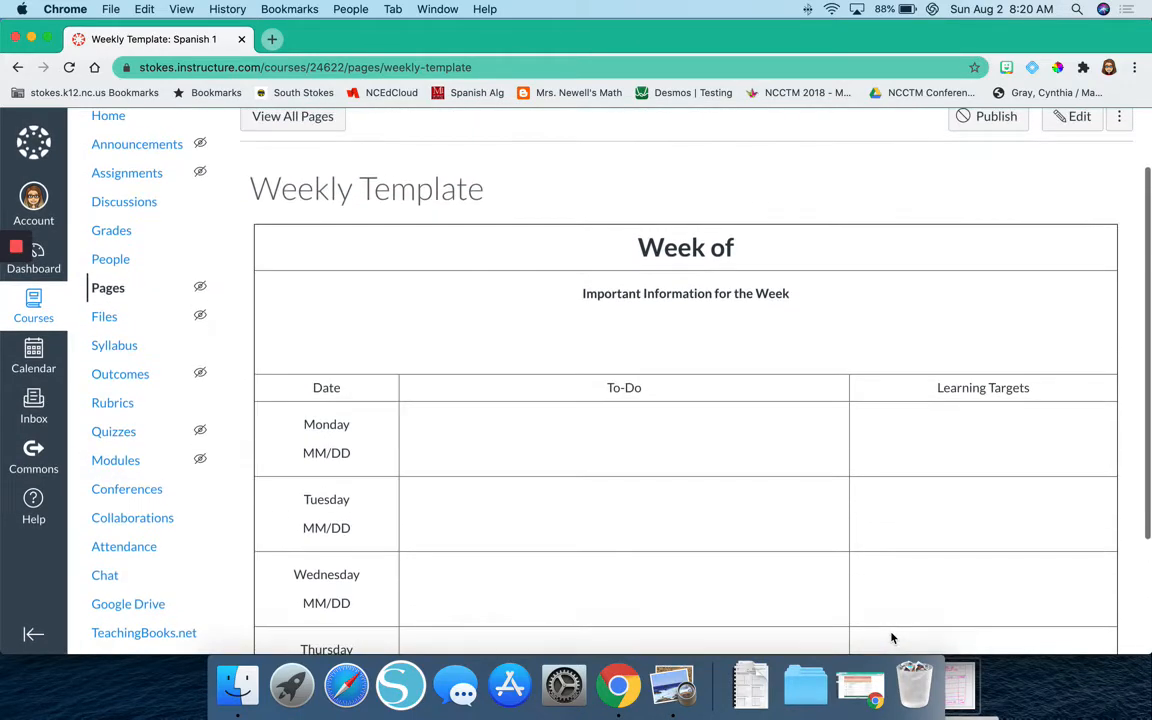
pyautogui.scroll(2, 893, 637)
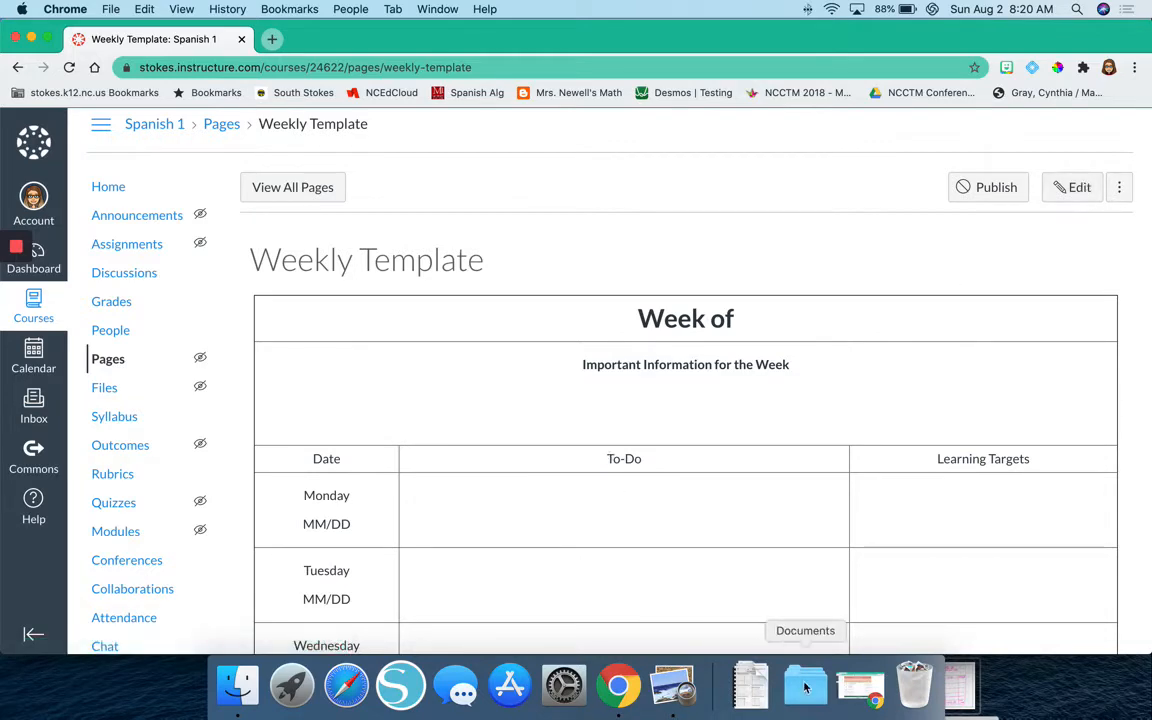
# Bring up the Week 2 page of the Foundations Math 1 course and examine its table's colors, text formatting and navigation links.
pyautogui.click(847, 700)
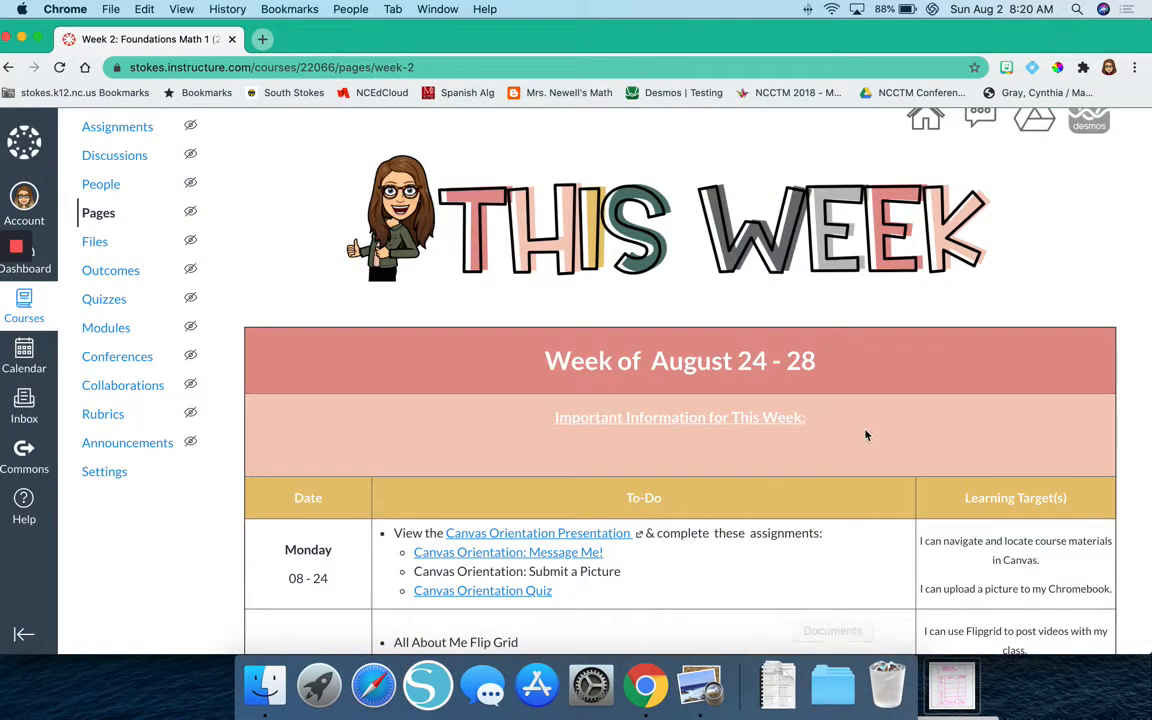
pyautogui.scroll(-5, 866, 435)
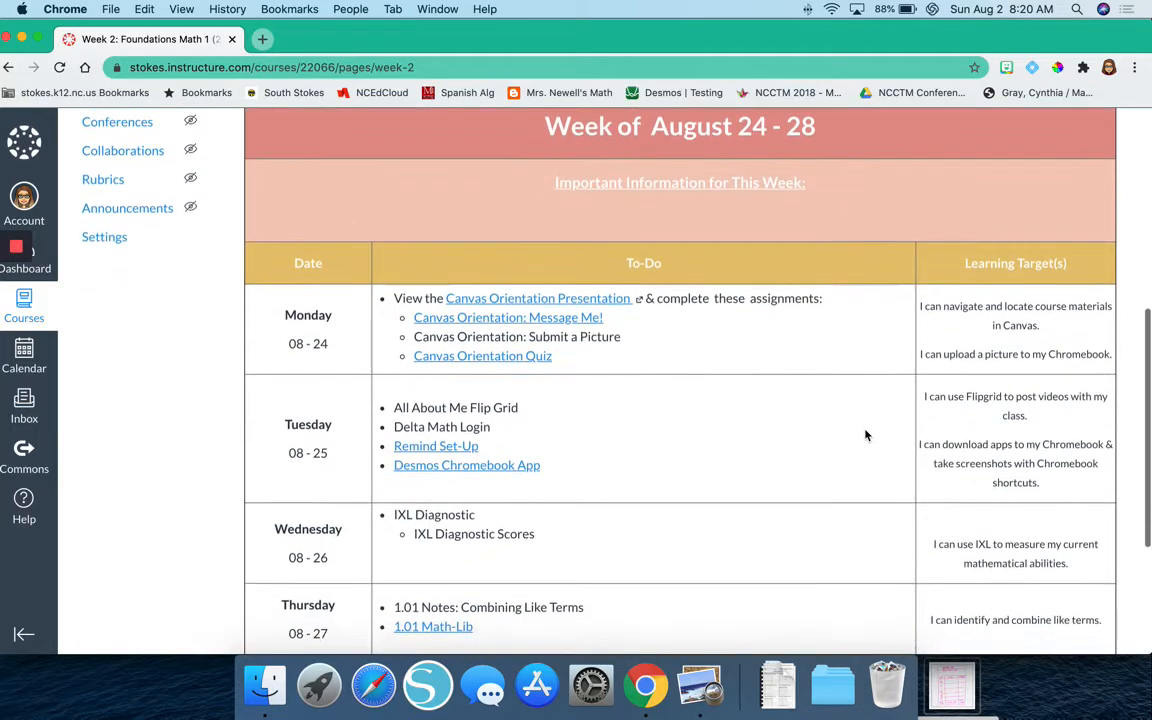
pyautogui.scroll(-1, 866, 435)
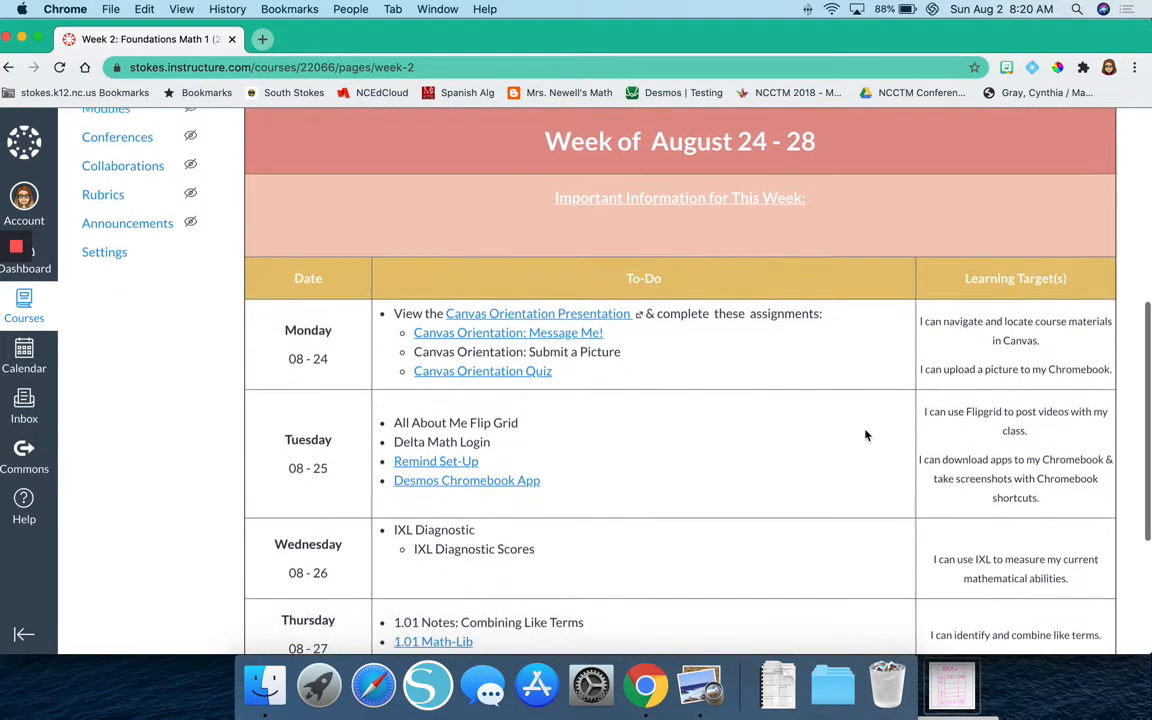
pyautogui.scroll(1, 866, 435)
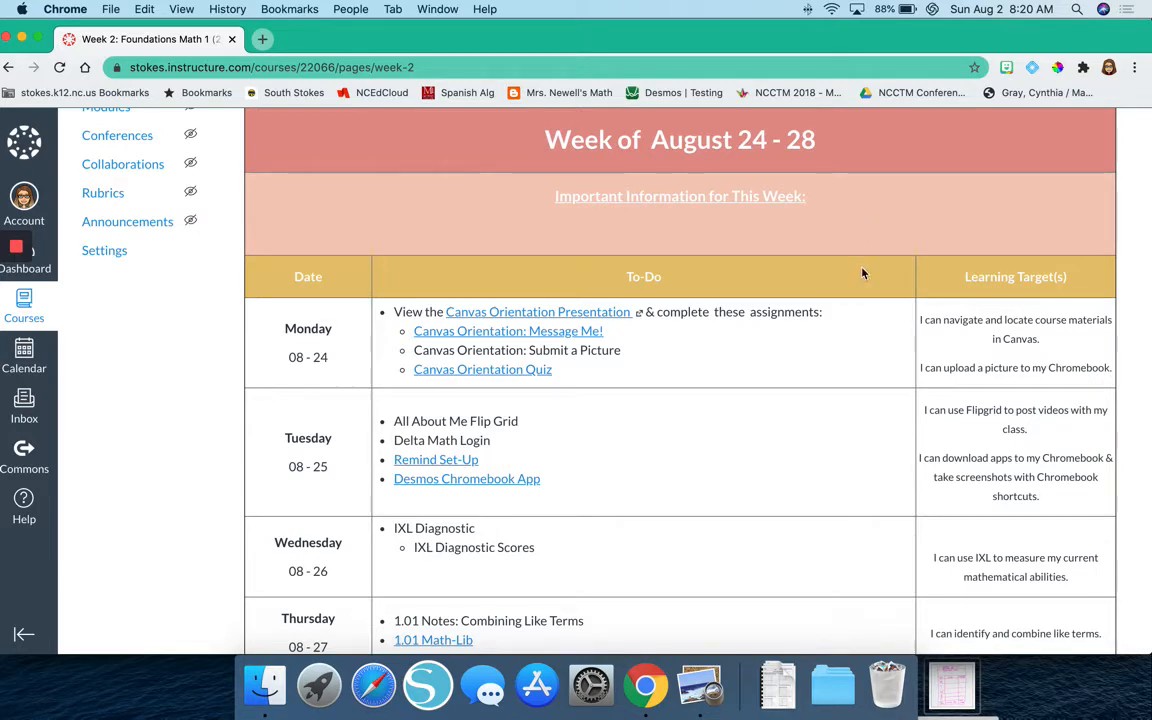
pyautogui.scroll(-5, 841, 296)
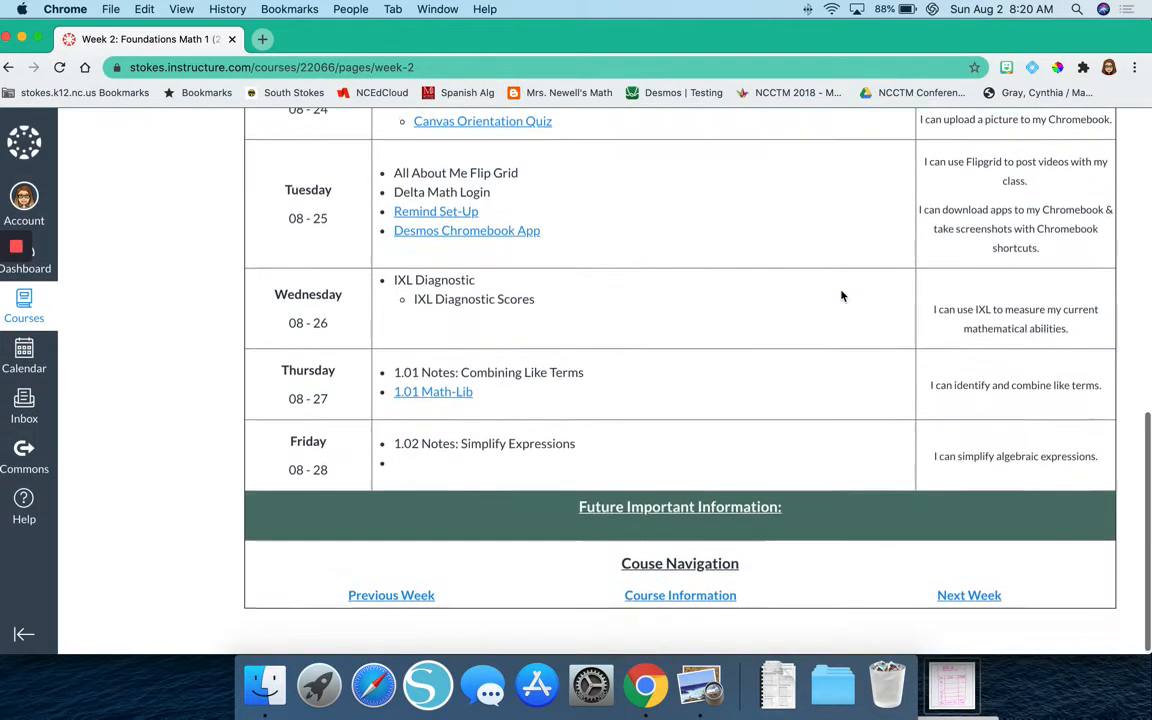
pyautogui.scroll(5, 841, 296)
pyautogui.scroll(-1, 841, 296)
pyautogui.scroll(-1, 841, 296)
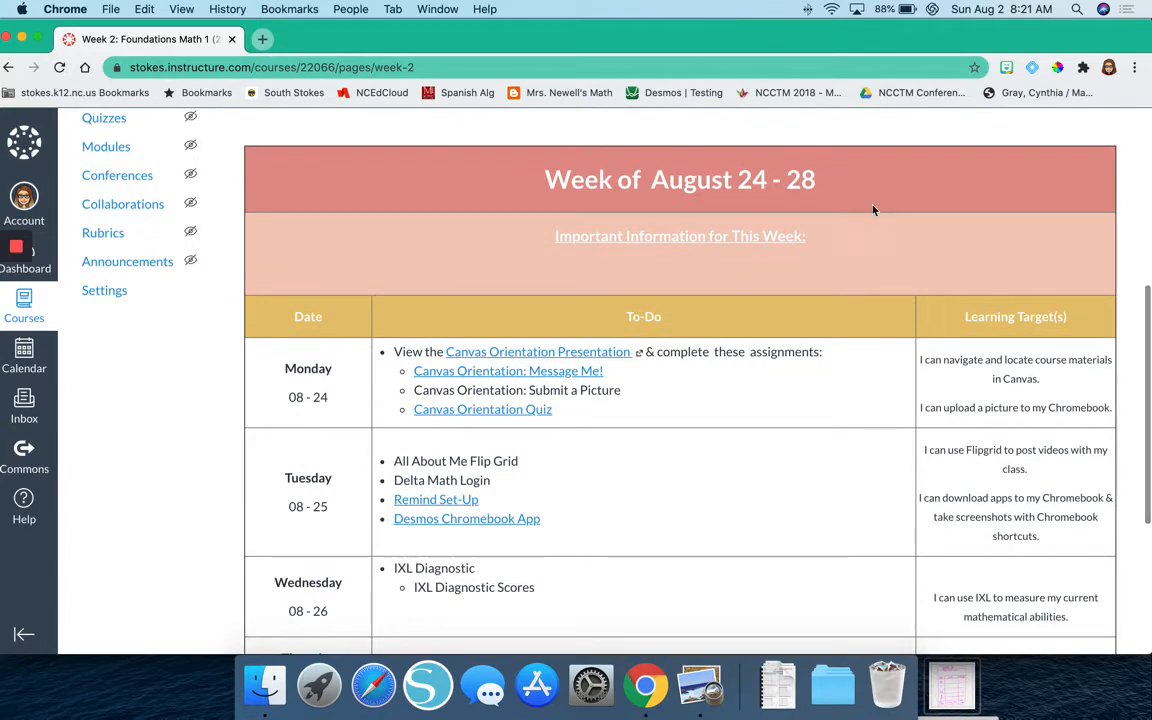
pyautogui.scroll(-2, 831, 342)
pyautogui.scroll(-1, 831, 342)
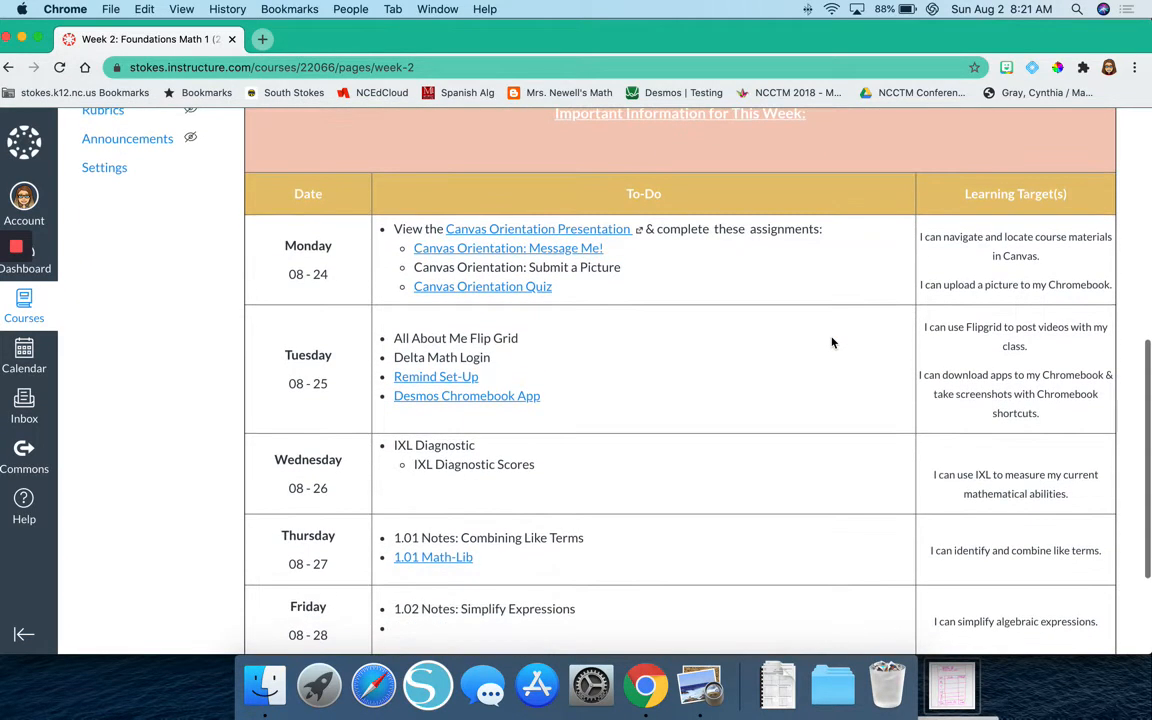
pyautogui.scroll(-2, 691, 507)
pyautogui.scroll(-2, 691, 507)
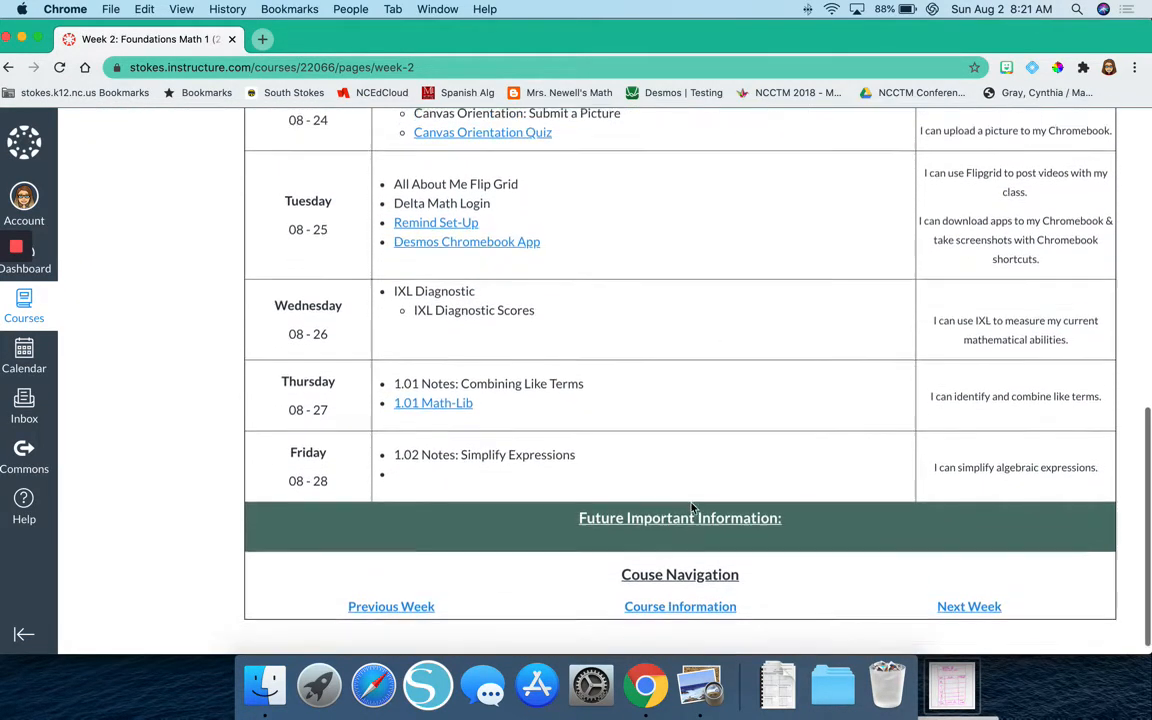
# Put away the Week 2 window and open the Spanish 1 Weekly Template page for editing in the "Week of" cell.
pyautogui.click(24, 38)
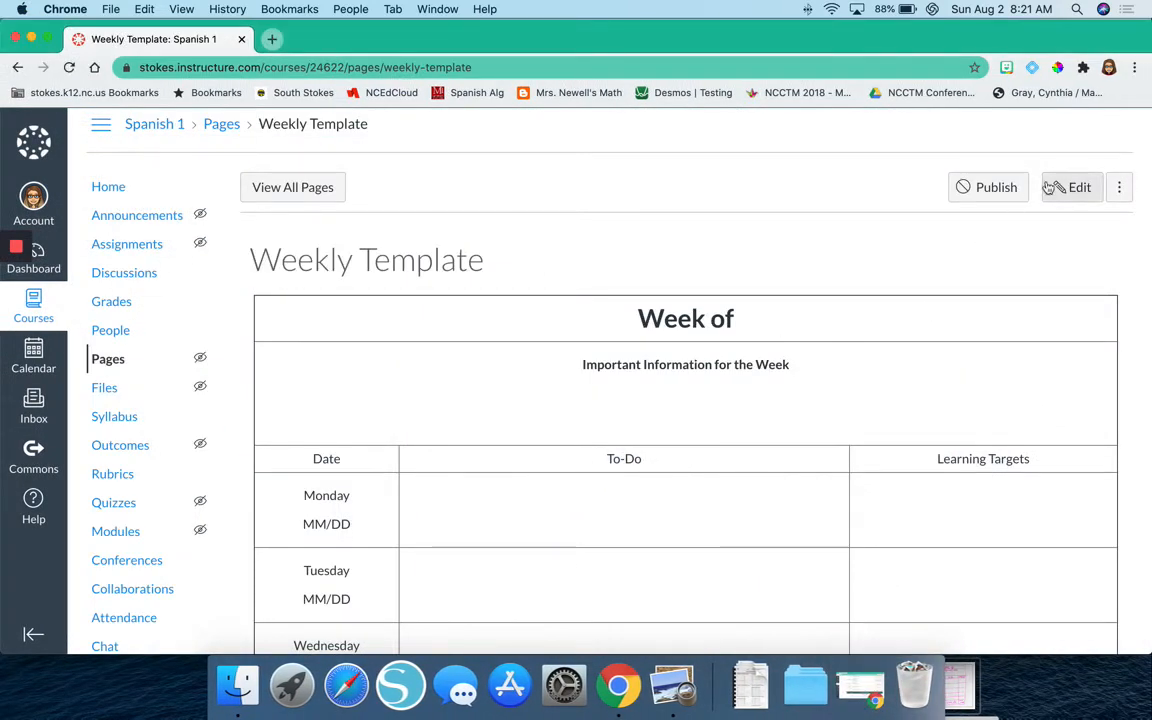
pyautogui.click(1052, 187)
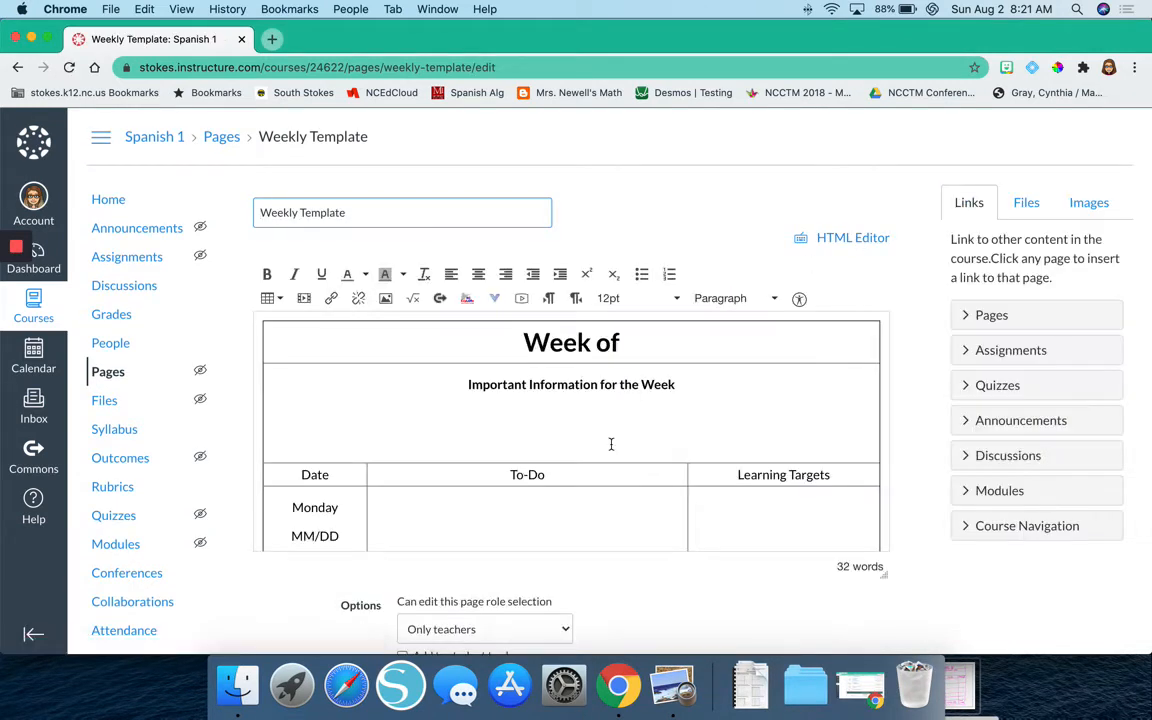
pyautogui.click(679, 337)
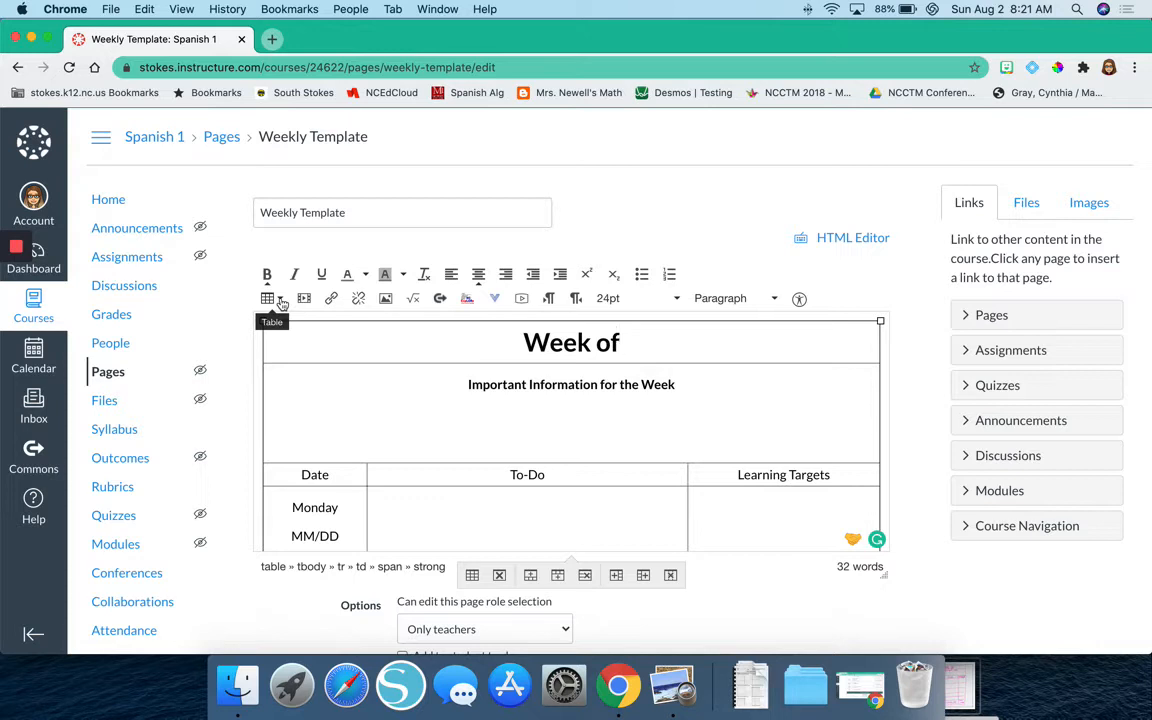
pyautogui.click(281, 303)
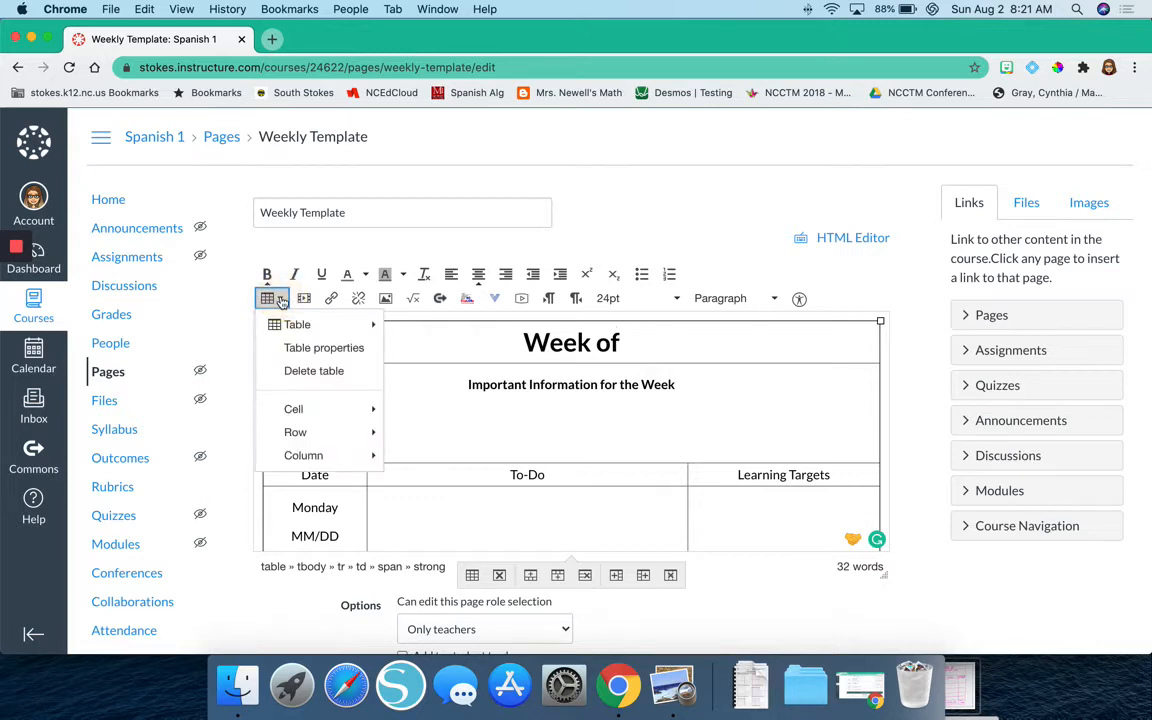
pyautogui.moveTo(325, 407)
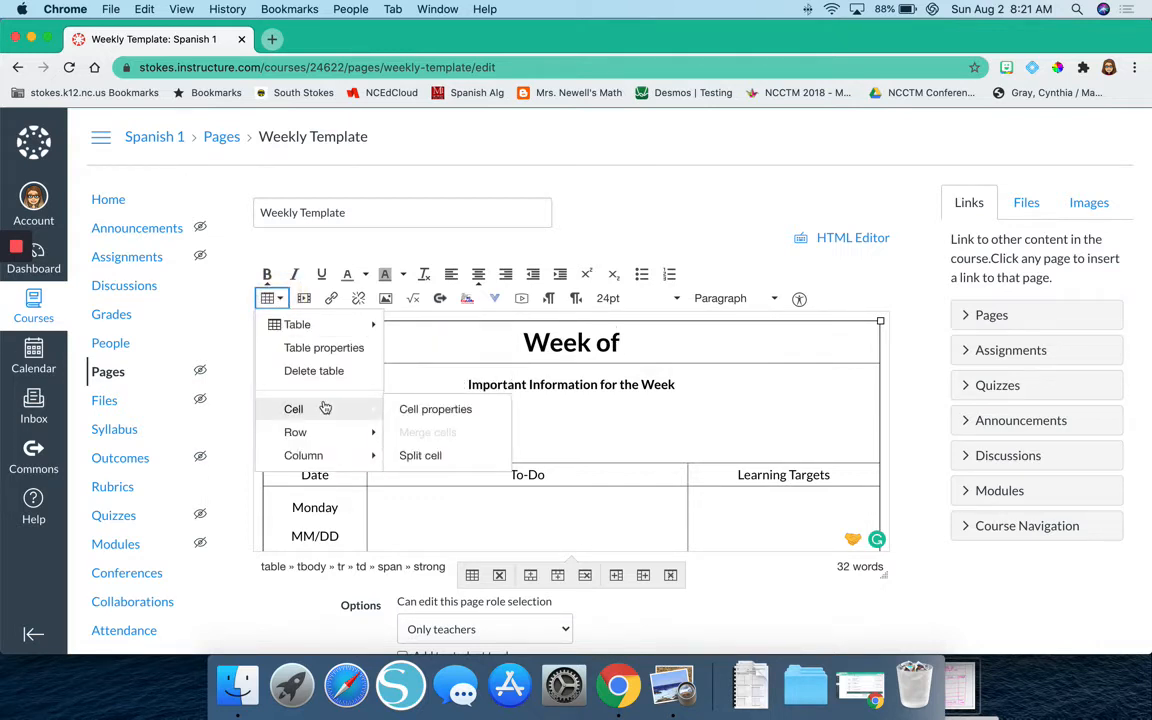
pyautogui.click(489, 357)
pyautogui.click(283, 303)
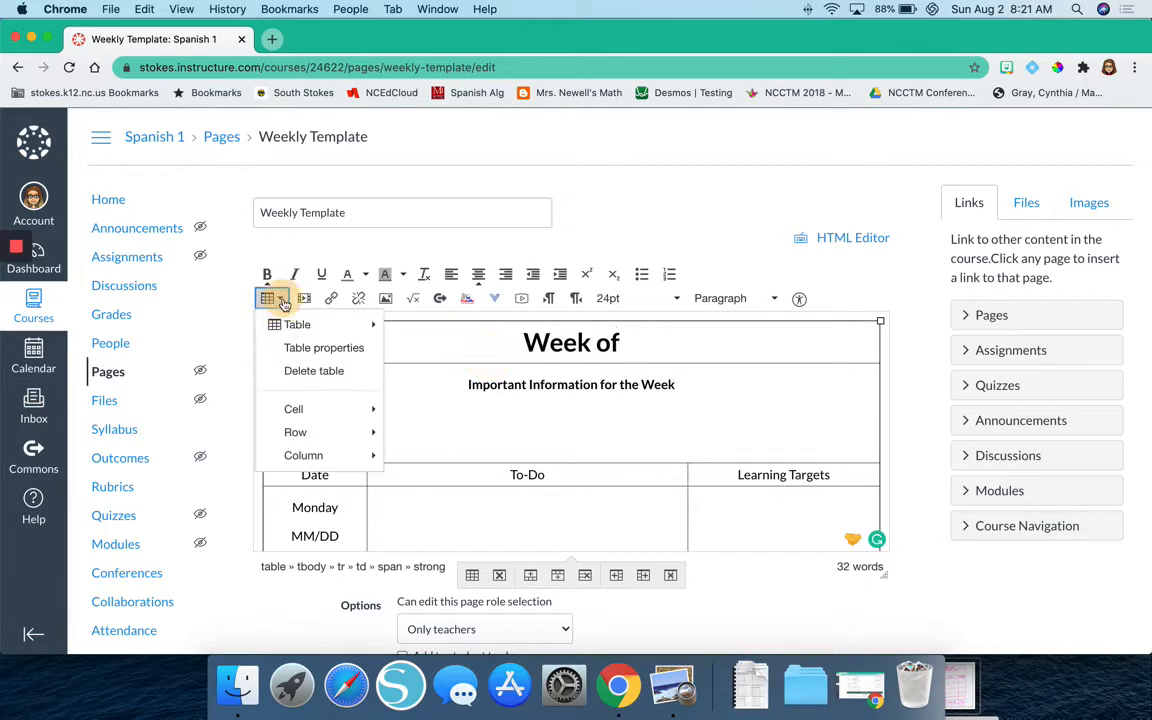
pyautogui.moveTo(352, 410)
pyautogui.click(438, 412)
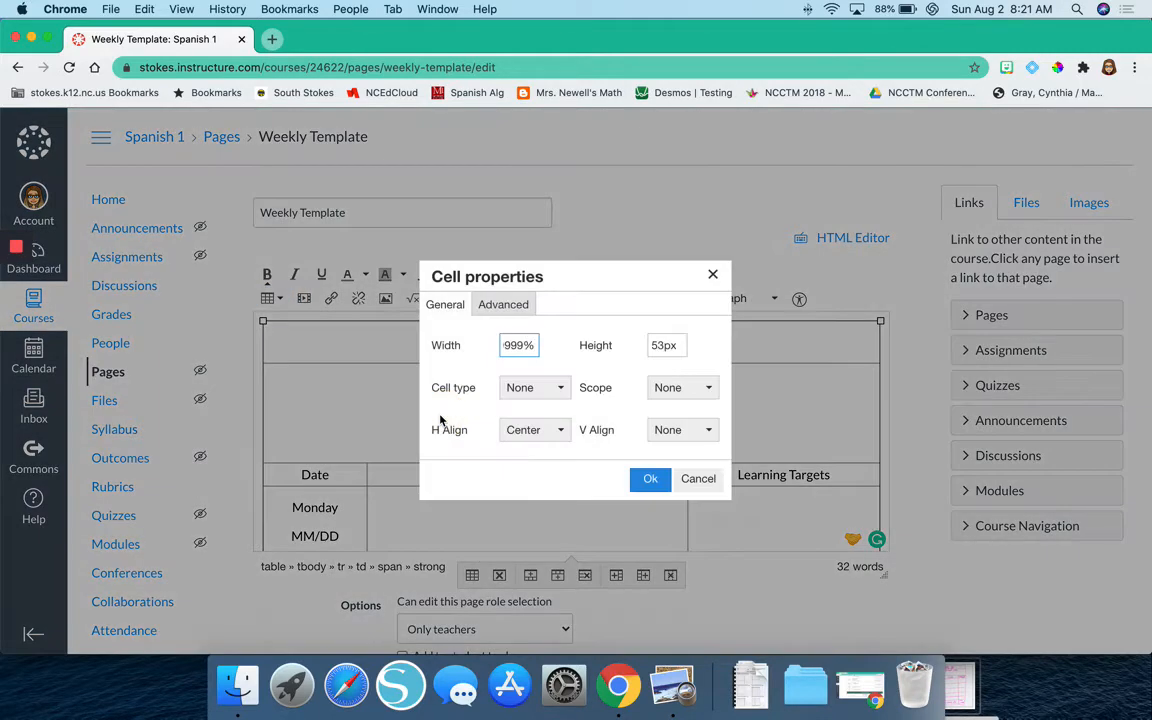
pyautogui.click(497, 308)
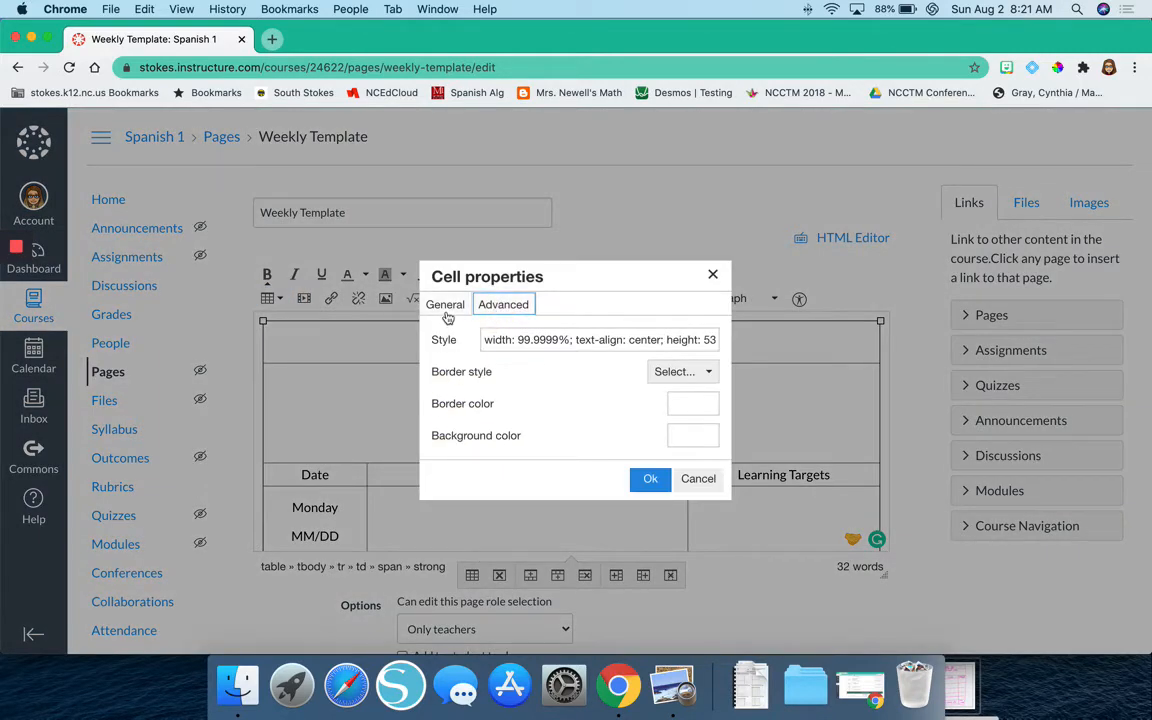
pyautogui.click(698, 479)
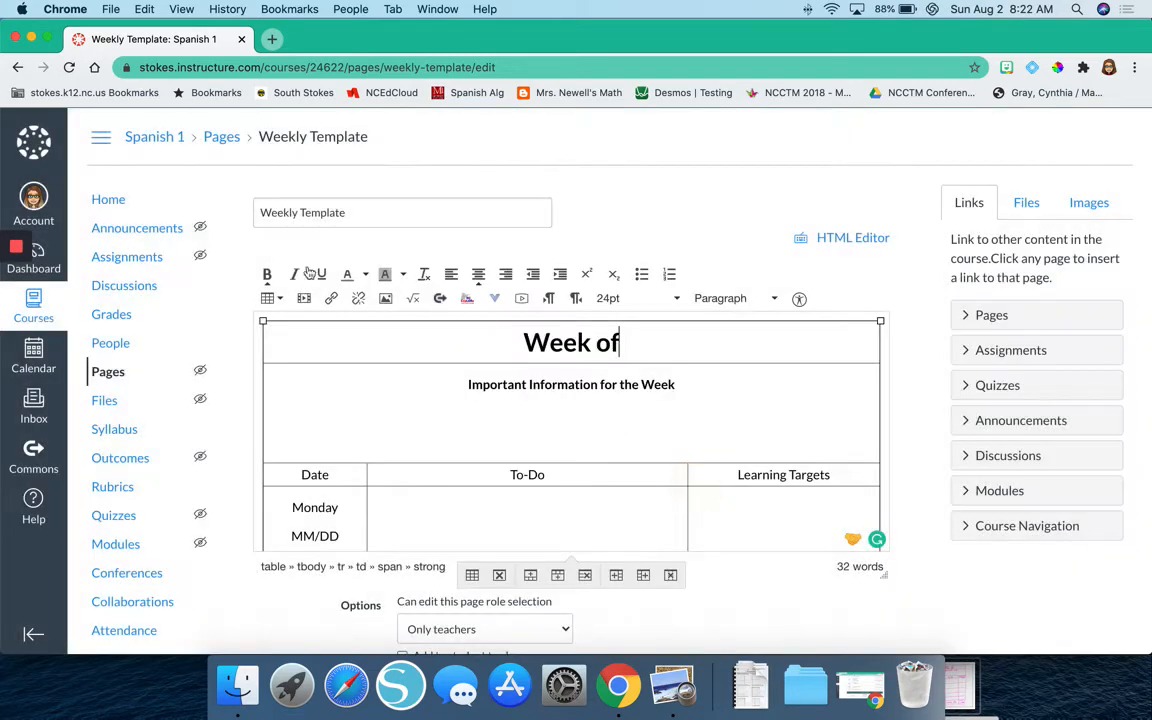
# Open the advanced cell properties of the "Week of" cell, ready to enter a background color.
pyautogui.click(268, 298)
pyautogui.moveTo(300, 408)
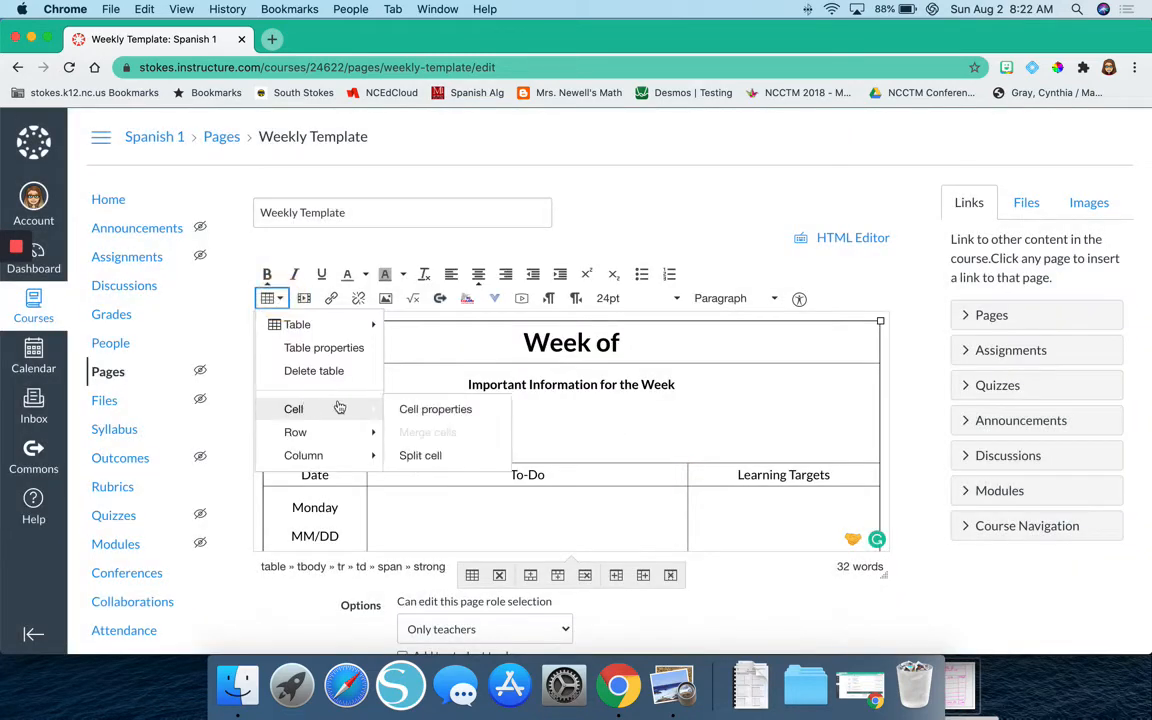
pyautogui.click(441, 410)
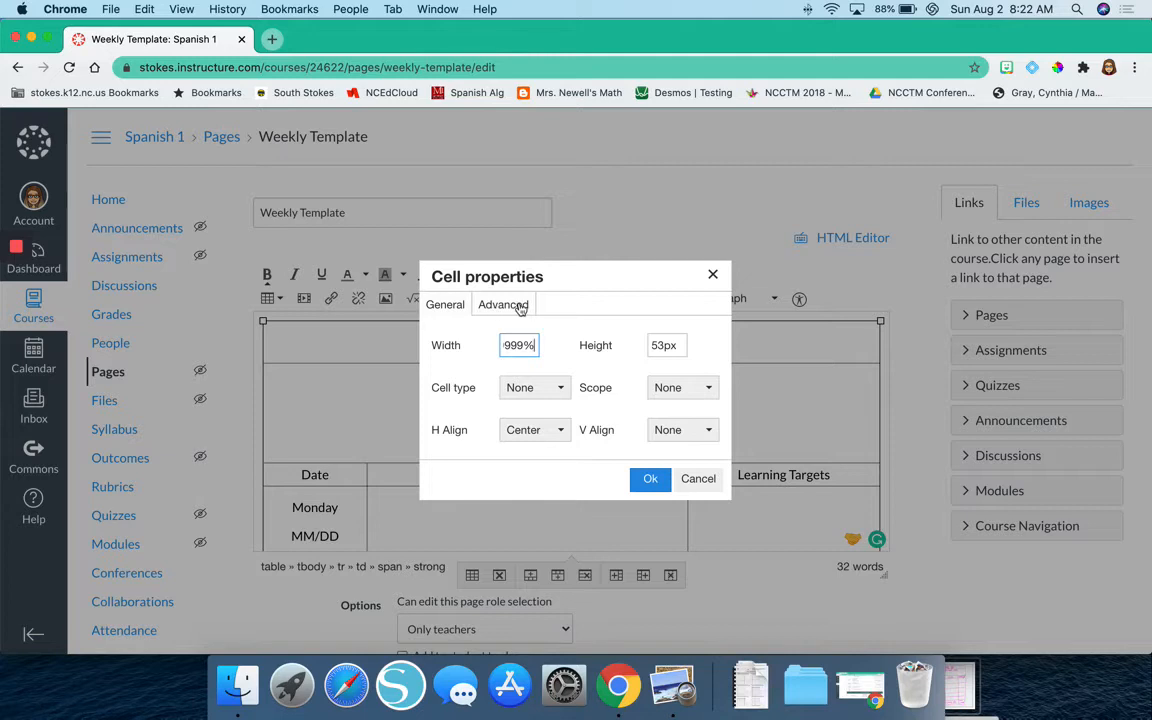
pyautogui.click(519, 307)
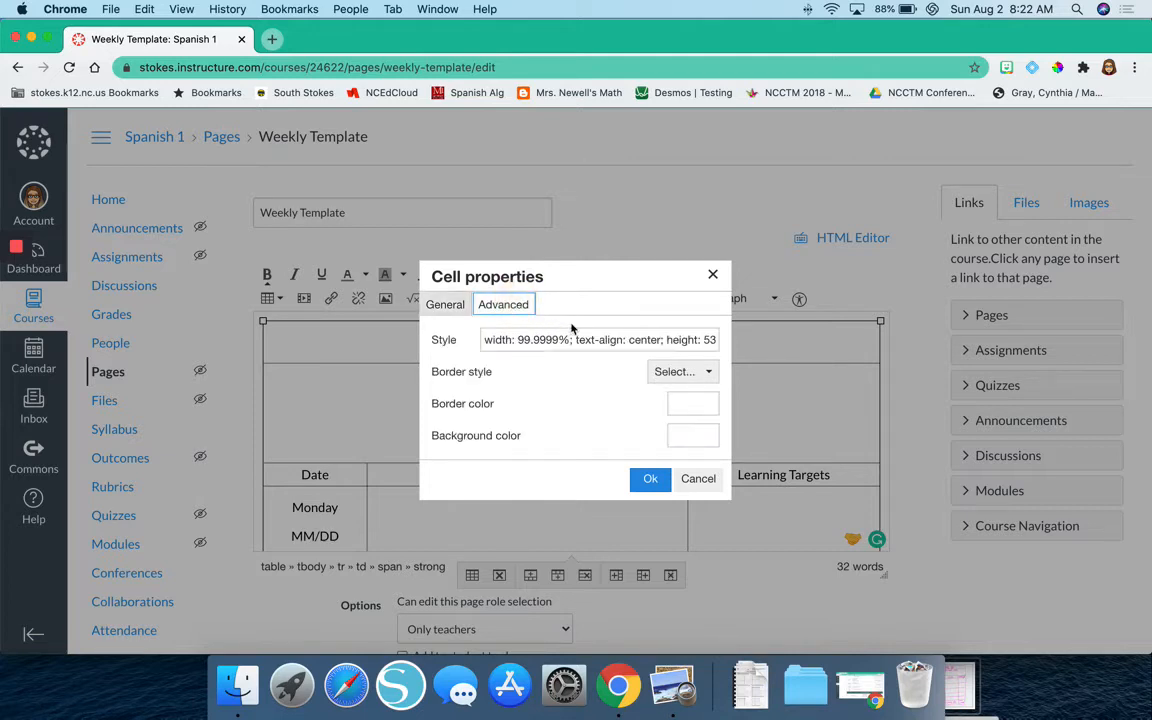
pyautogui.click(686, 437)
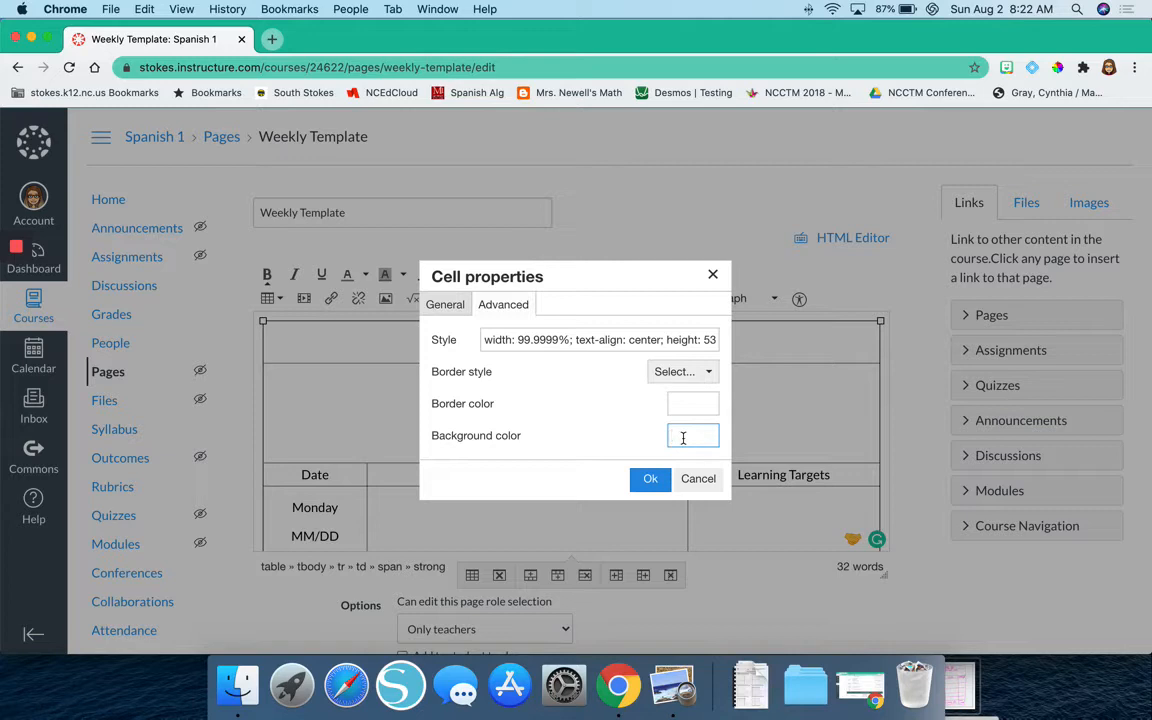
# Search the web in a new tab for "maroon hex code" and copy the code #800000 from the results.
pyautogui.click(270, 40)
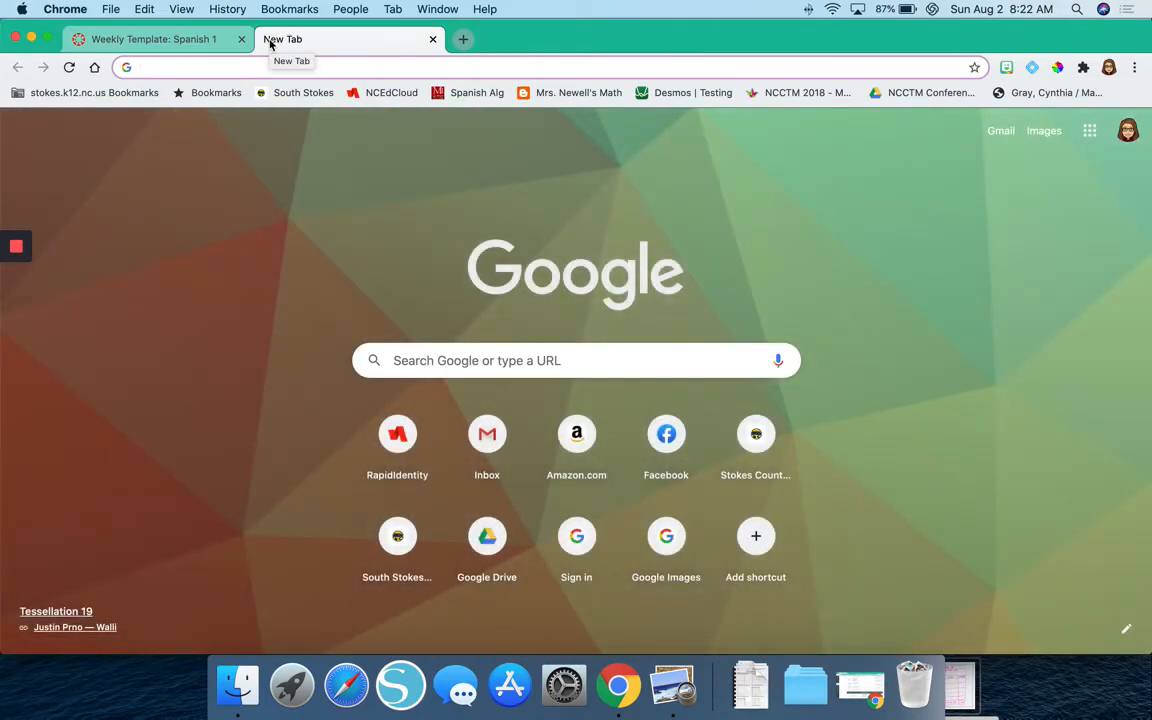
pyautogui.write('m')
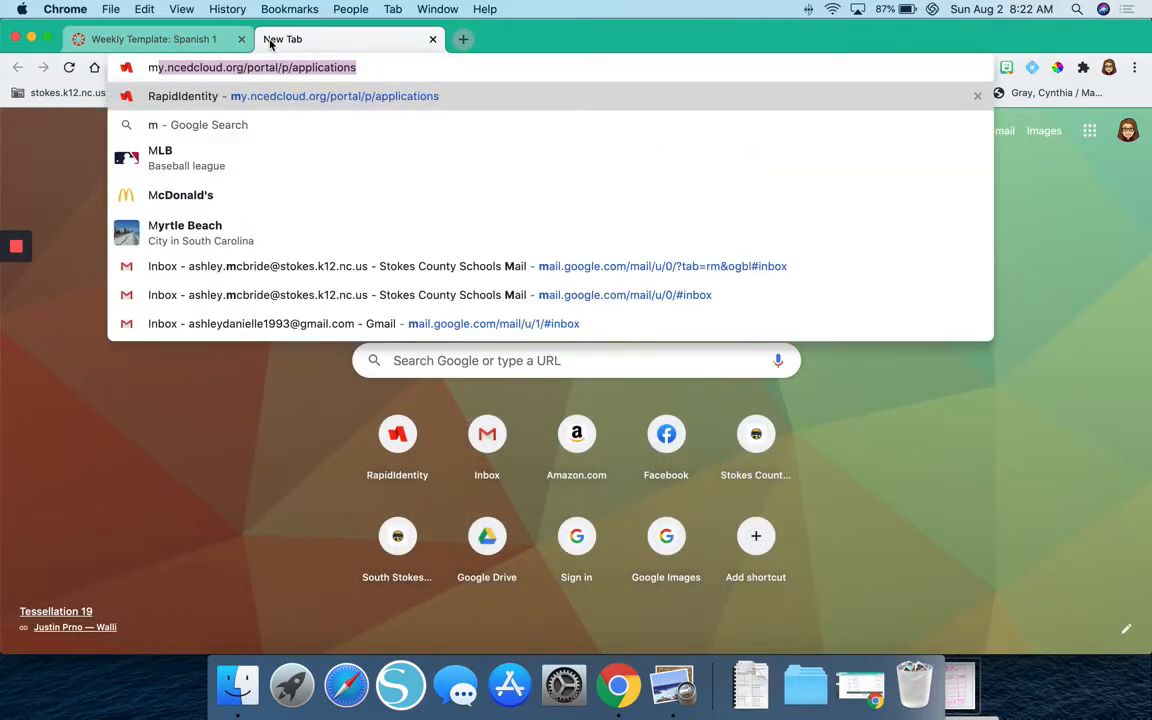
pyautogui.write('aroon ')
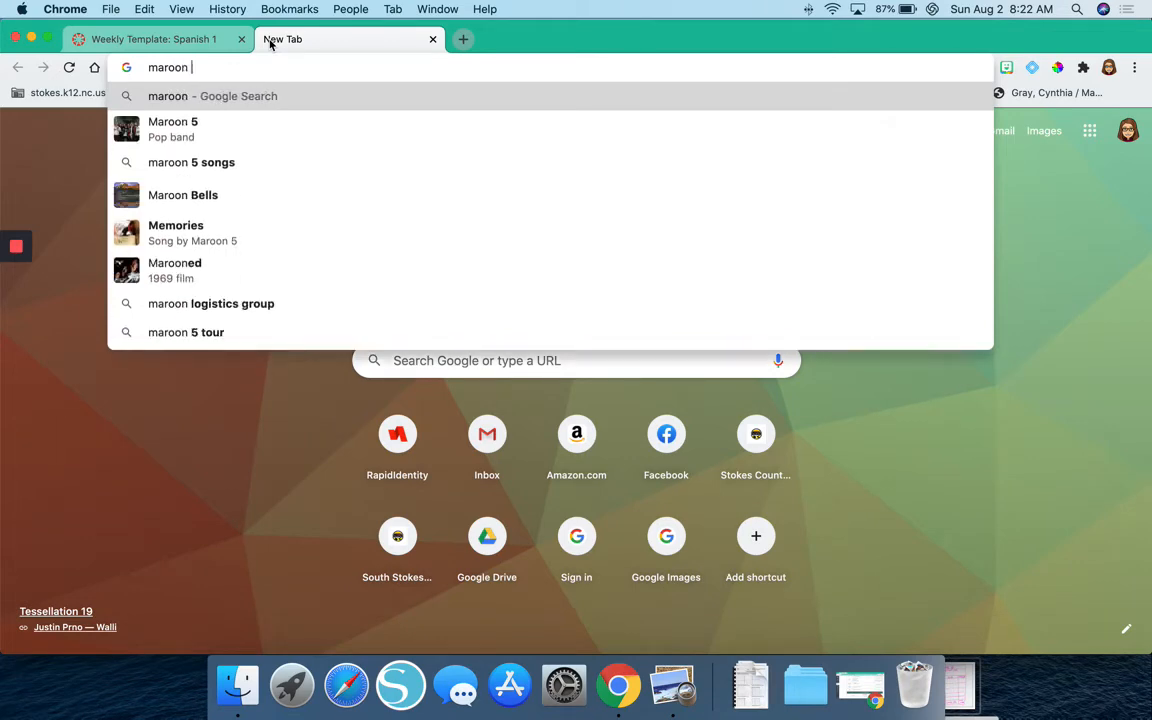
pyautogui.write('hex code')
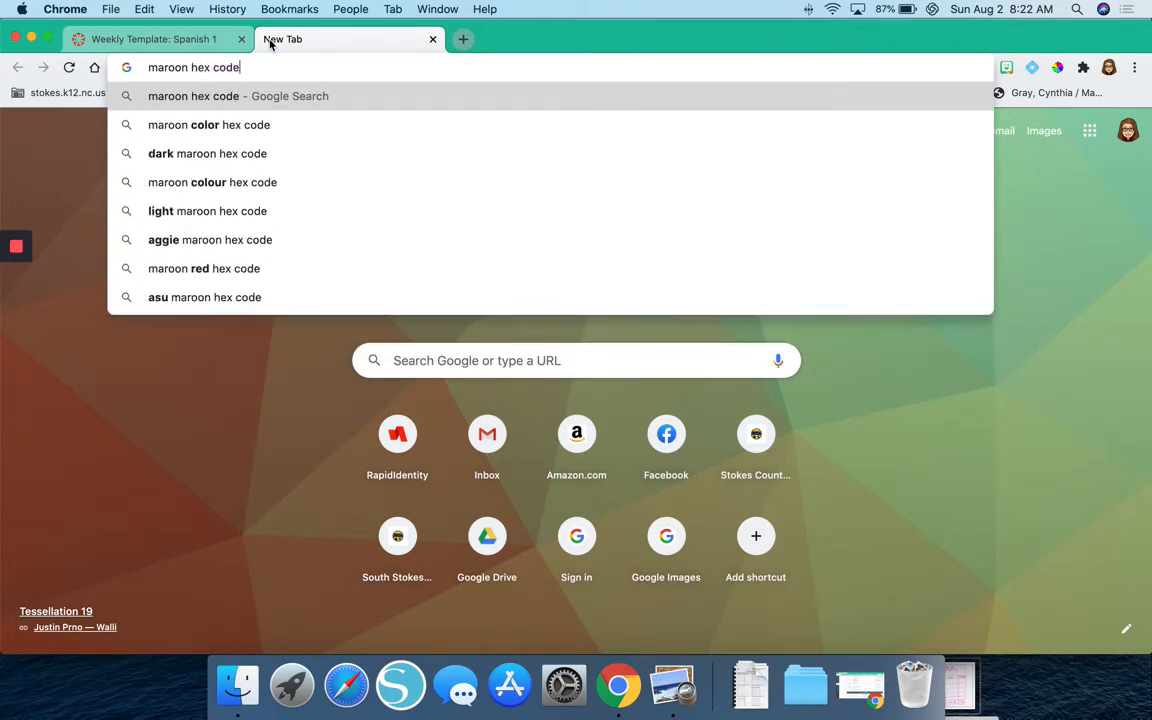
pyautogui.press('Return')
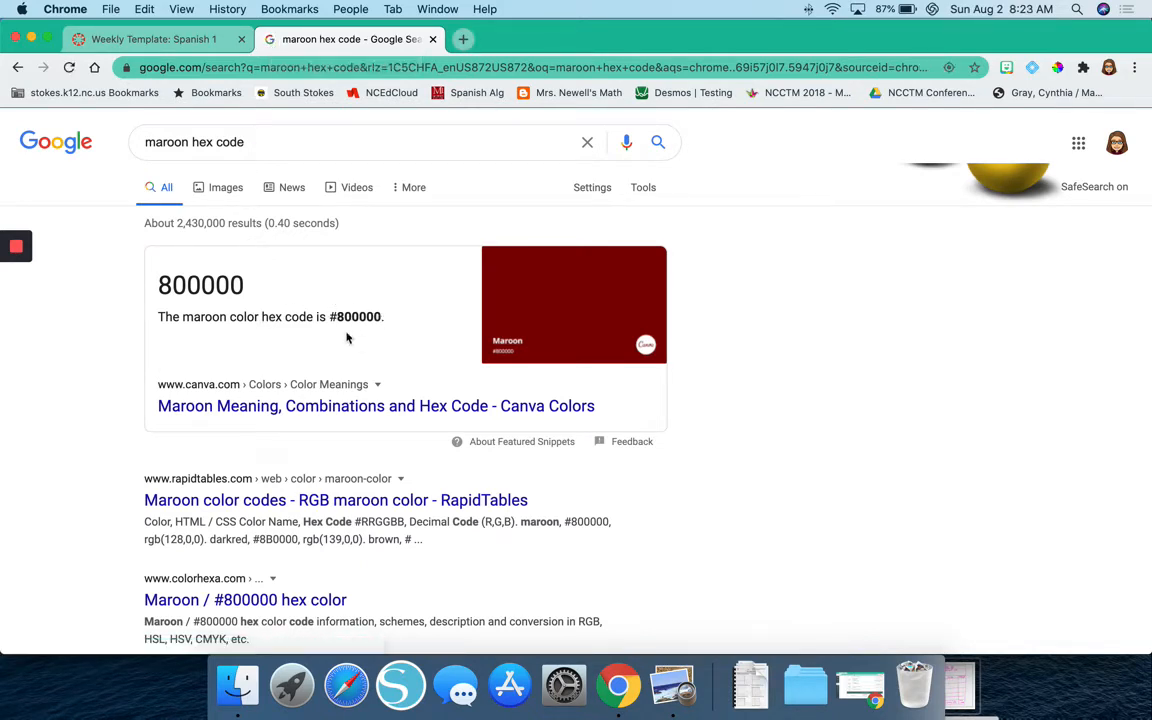
pyautogui.scroll(-1, 327, 310)
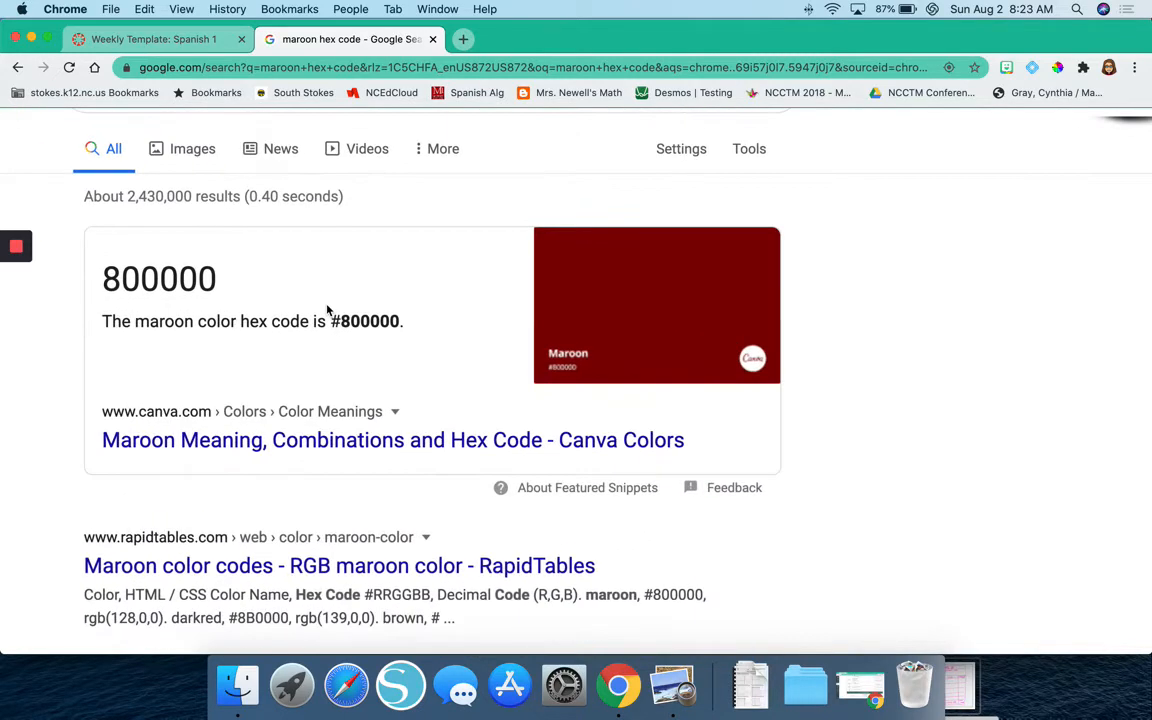
pyautogui.scroll(5, 327, 310)
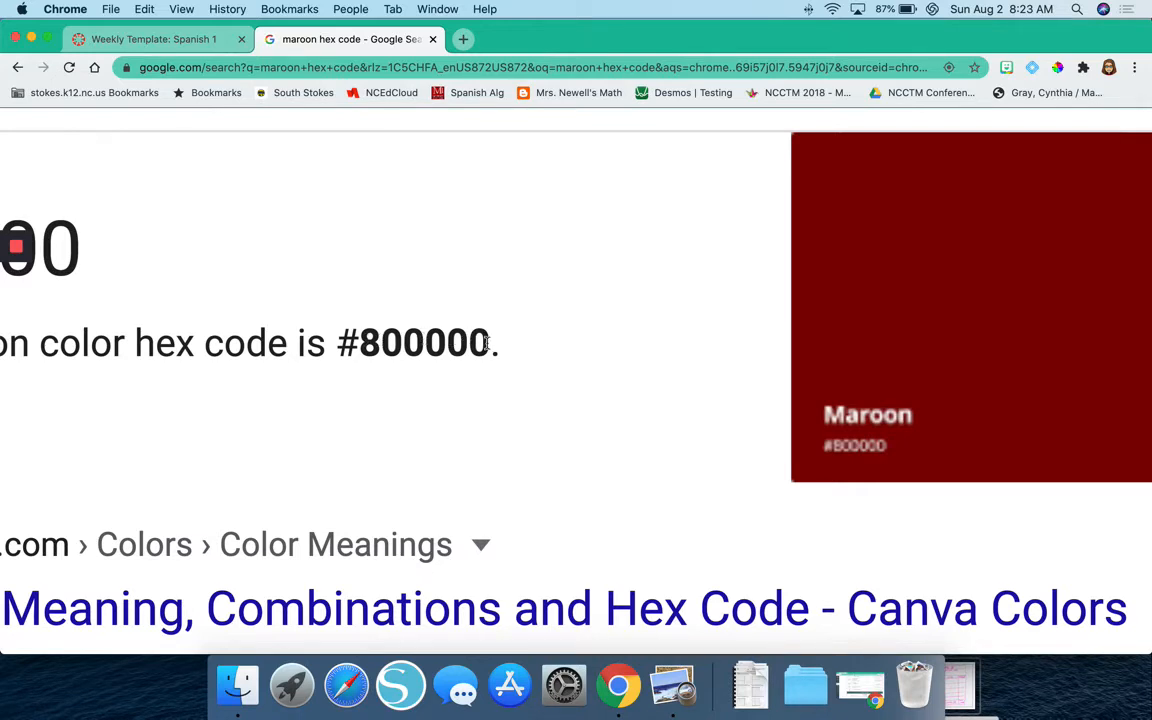
pyautogui.moveTo(488, 342); pyautogui.dragTo(340, 344)
pyautogui.hotkey('ctrl', 'c')
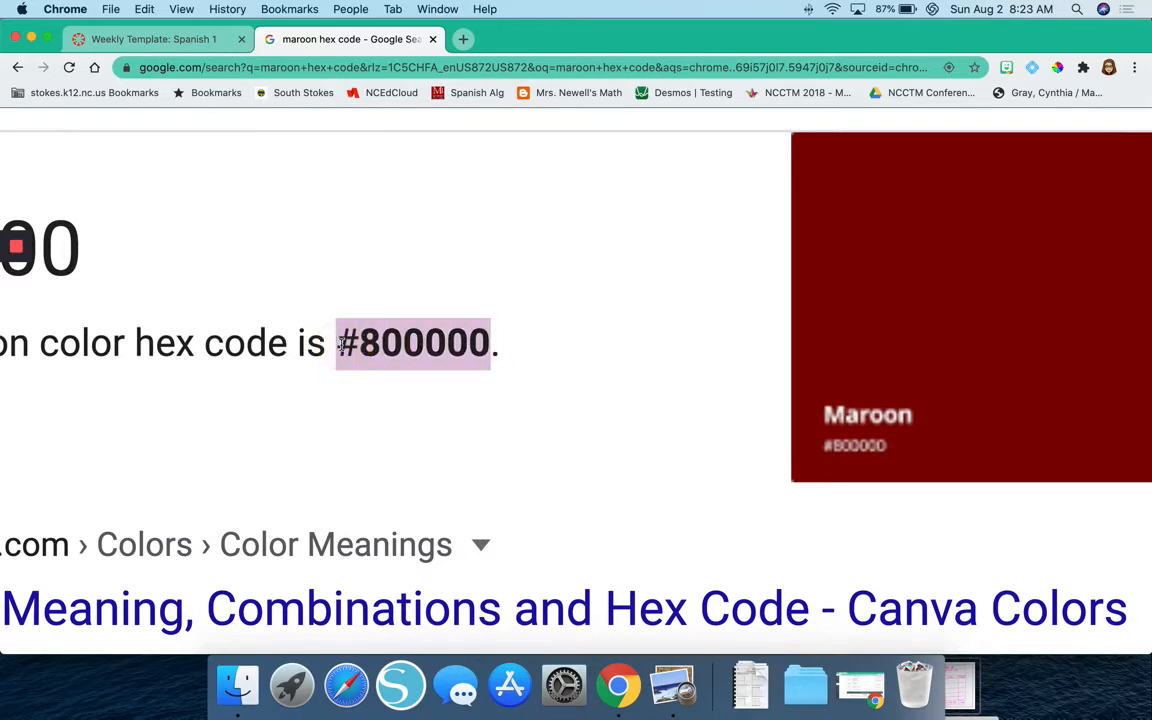
# Set the "Week of" cell's background color to the copied maroon #800000 and apply it.
pyautogui.click(154, 39)
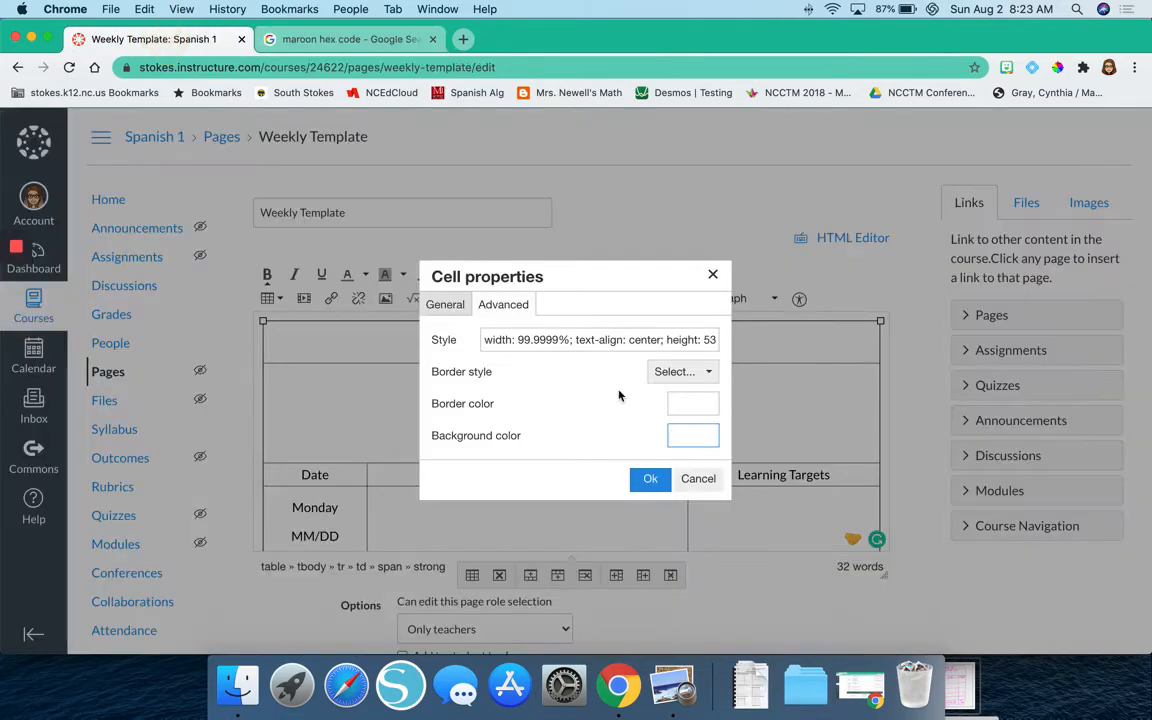
pyautogui.hotkey('ctrl', 'v')
pyautogui.click(650, 479)
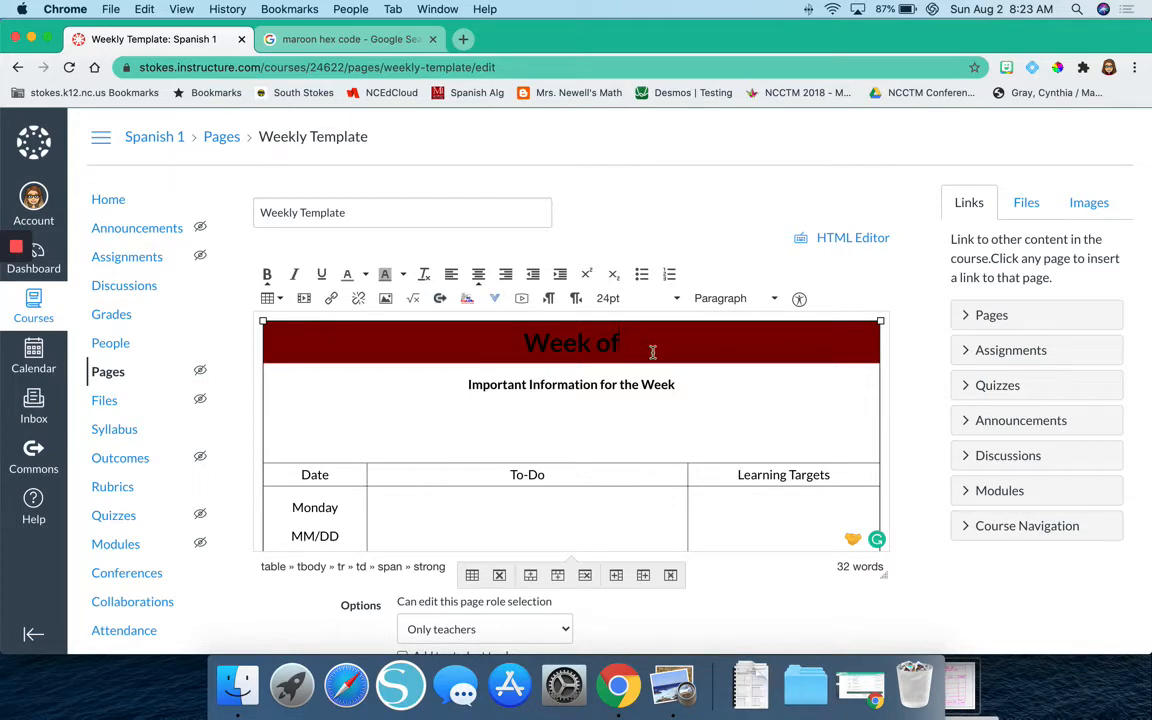
# Change the text color of the "Week of" heading to white.
pyautogui.scroll(-3, 476, 355)
pyautogui.scroll(3, 478, 358)
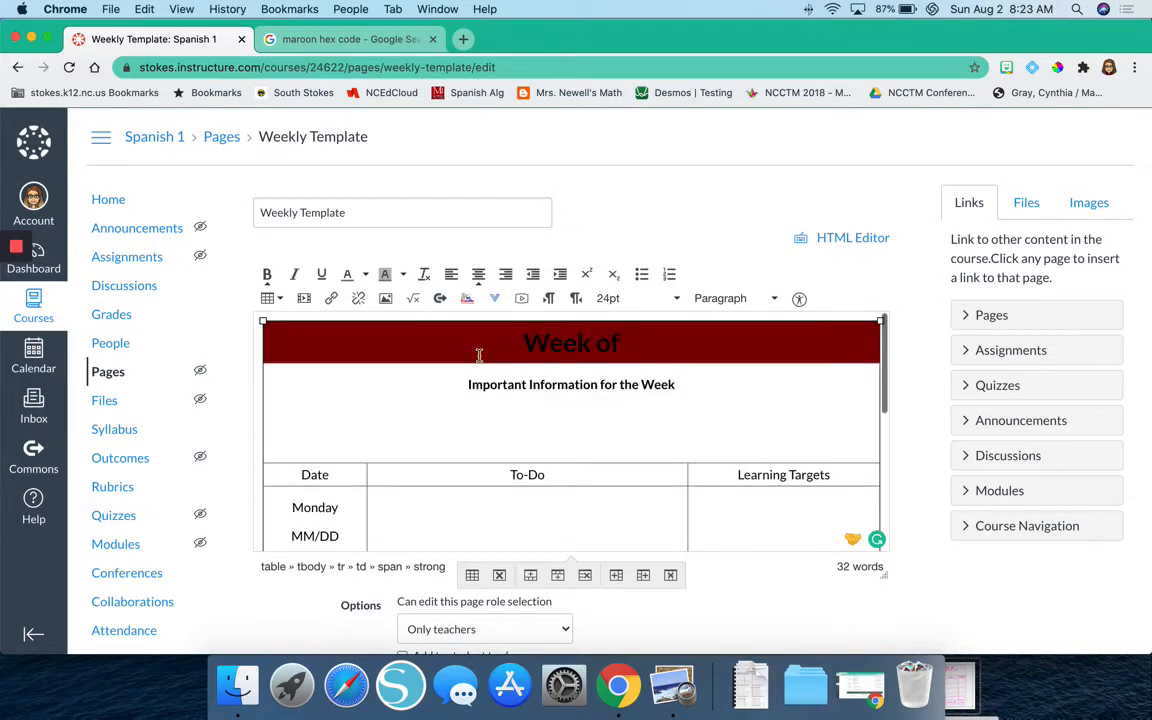
pyautogui.moveTo(622, 343); pyautogui.dragTo(494, 343)
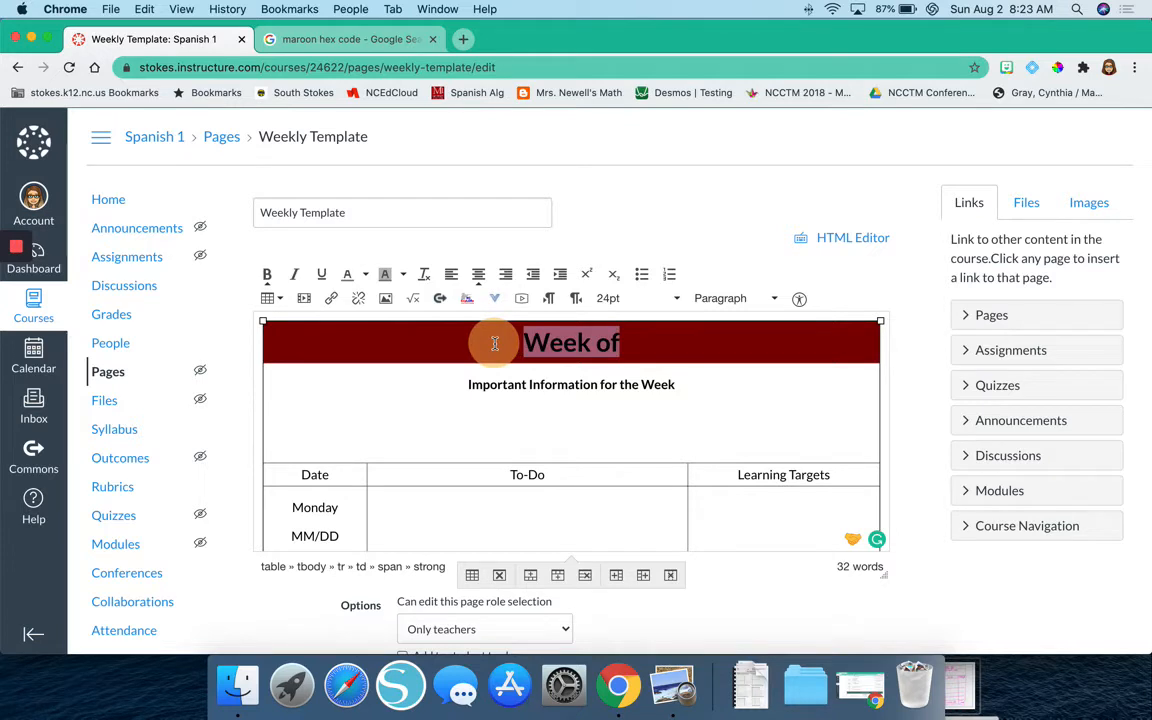
pyautogui.click(364, 274)
pyautogui.click(403, 353)
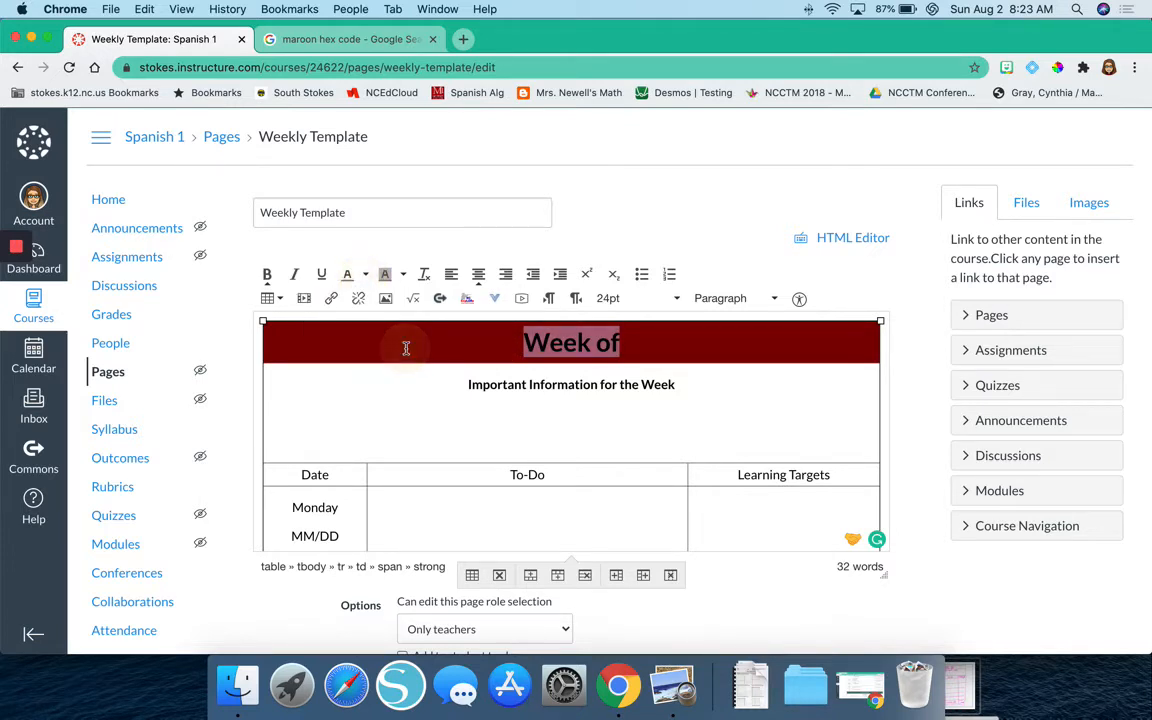
pyautogui.click(630, 348)
pyautogui.moveTo(630, 348); pyautogui.dragTo(470, 342)
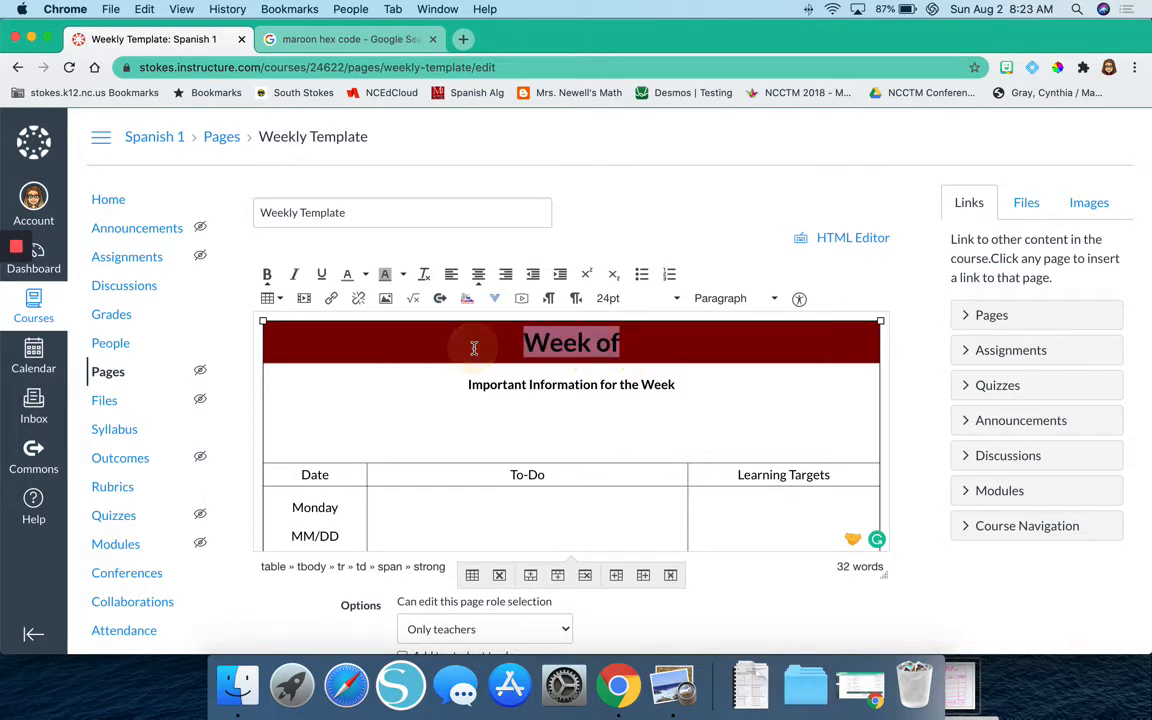
pyautogui.click(364, 274)
pyautogui.click(402, 351)
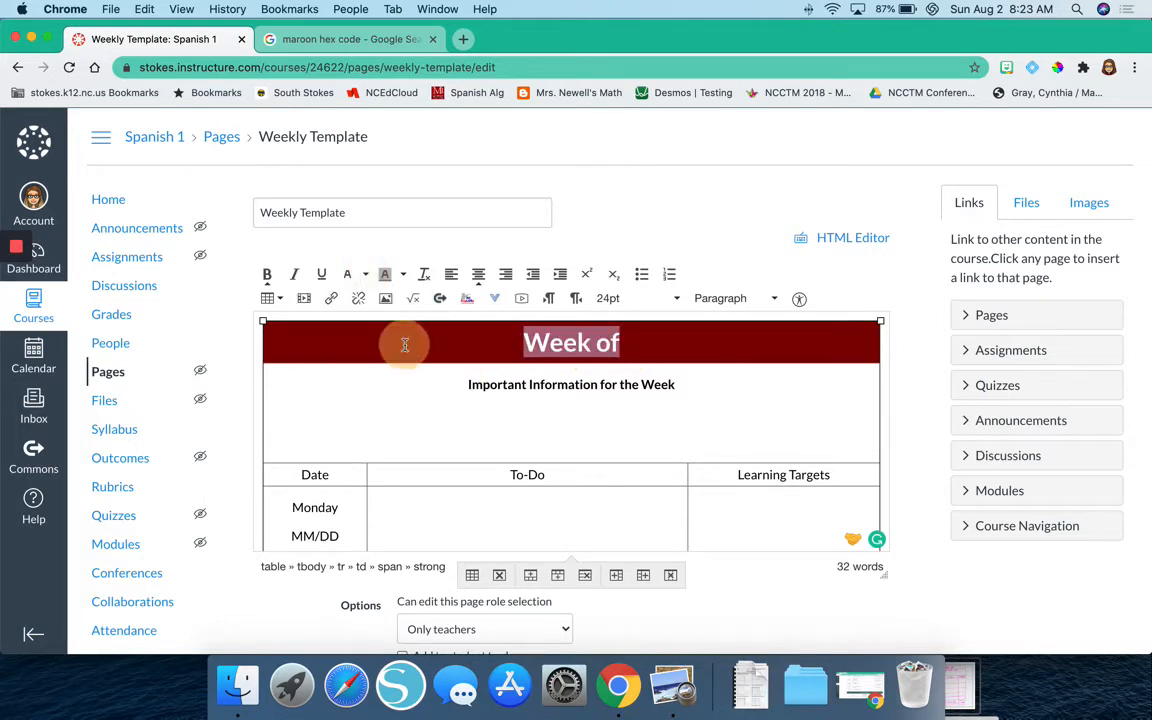
pyautogui.click(659, 336)
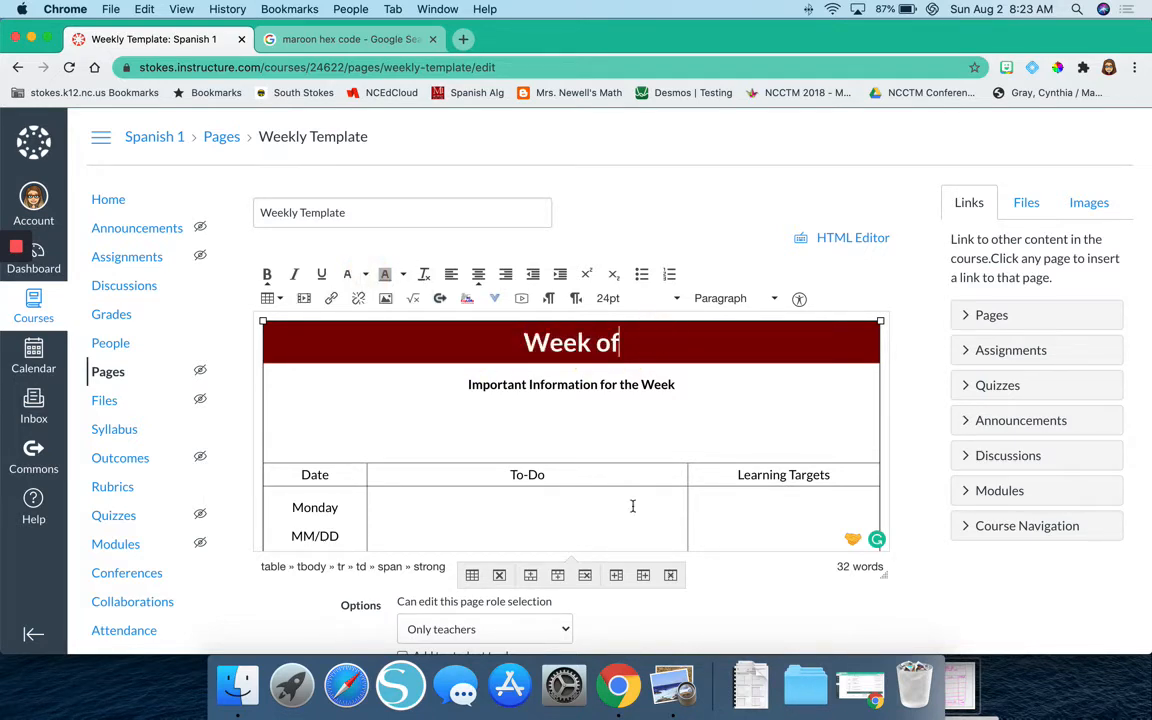
pyautogui.scroll(-2, 632, 505)
pyautogui.scroll(2, 632, 505)
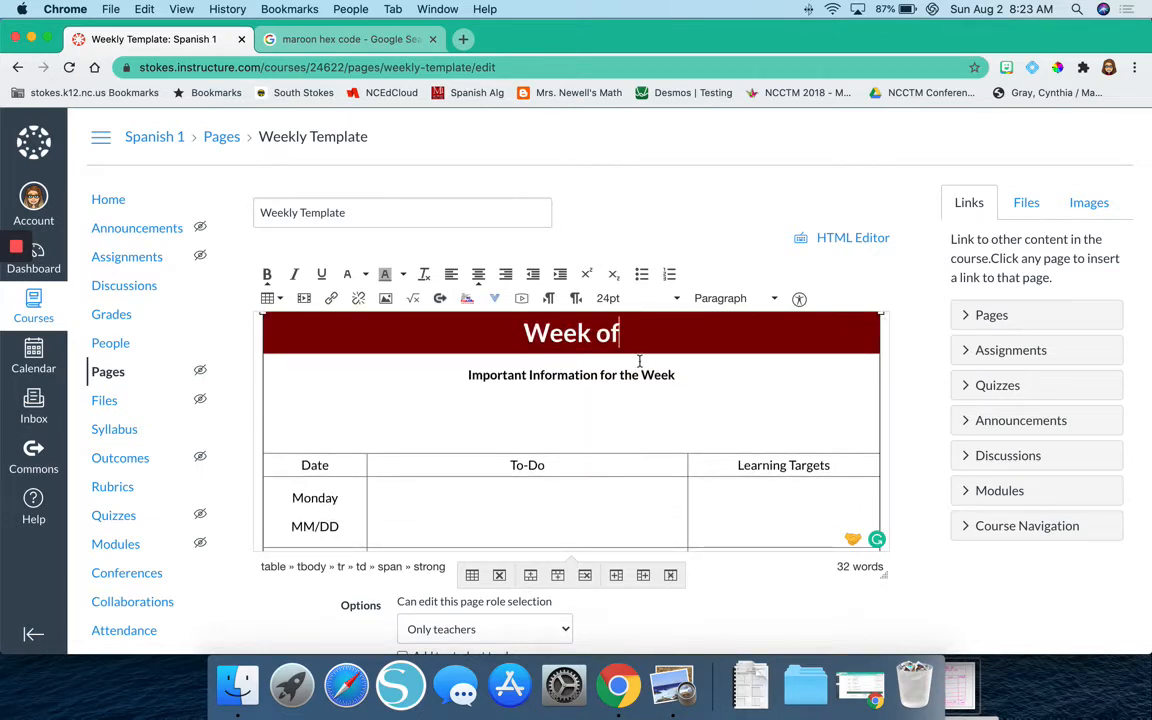
pyautogui.click(721, 379)
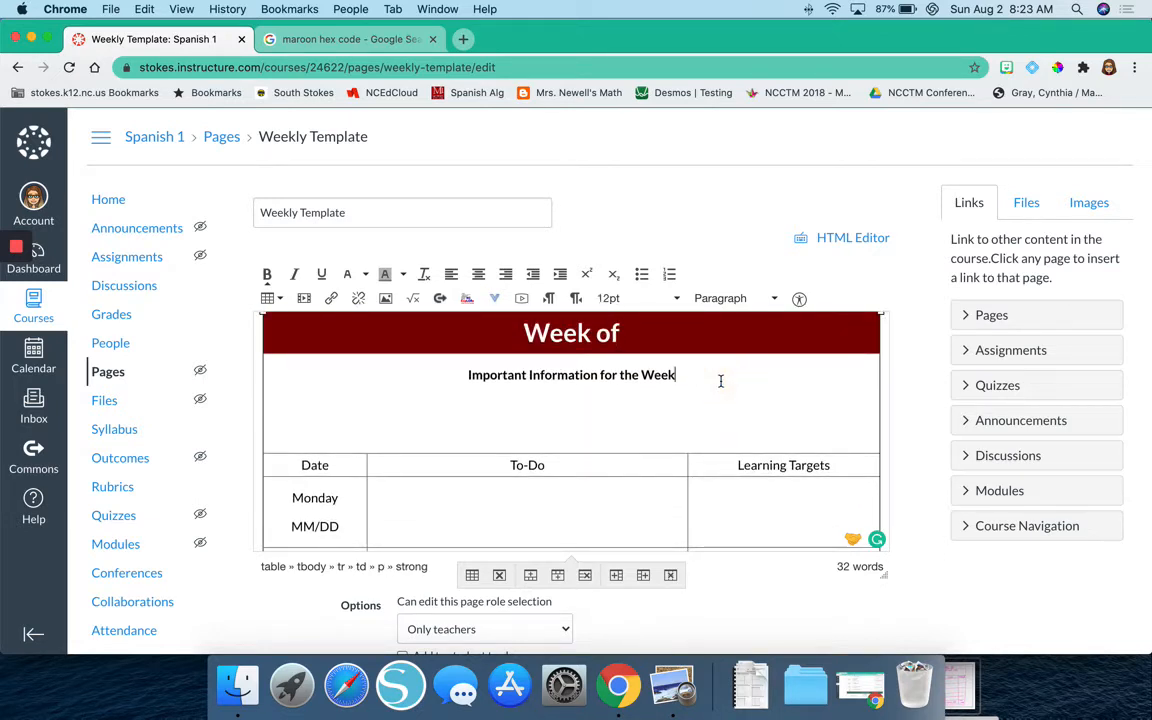
pyautogui.scroll(-2, 690, 380)
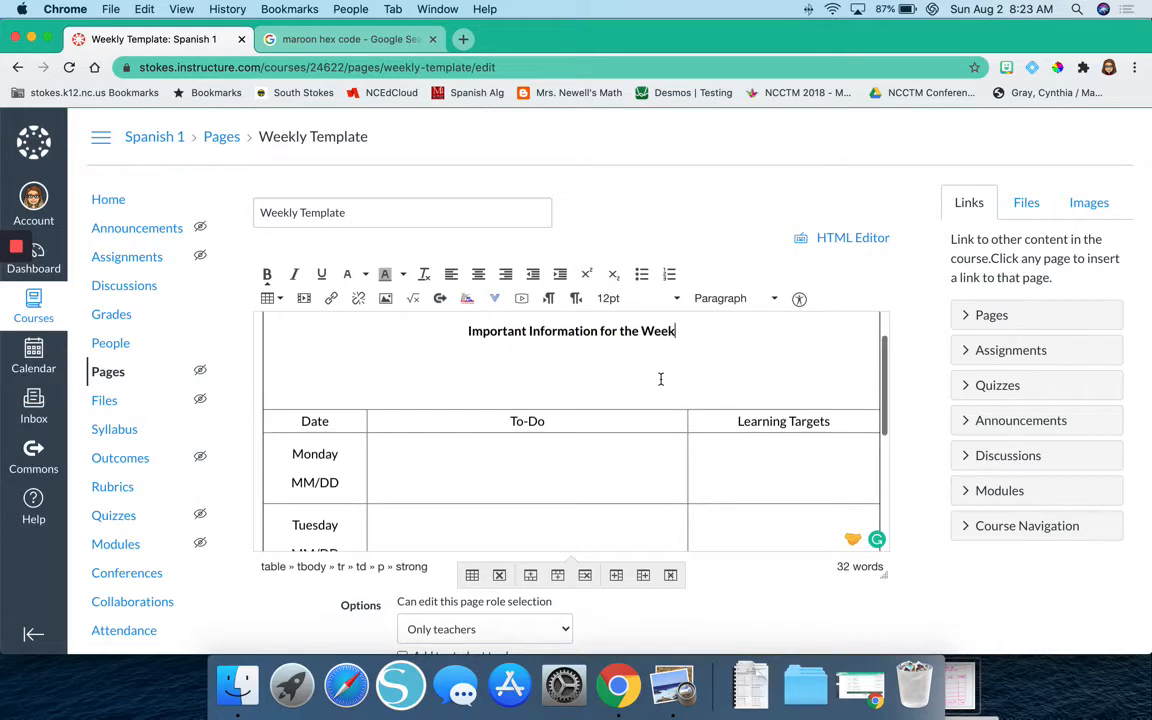
pyautogui.scroll(2, 660, 379)
pyautogui.scroll(-1, 660, 379)
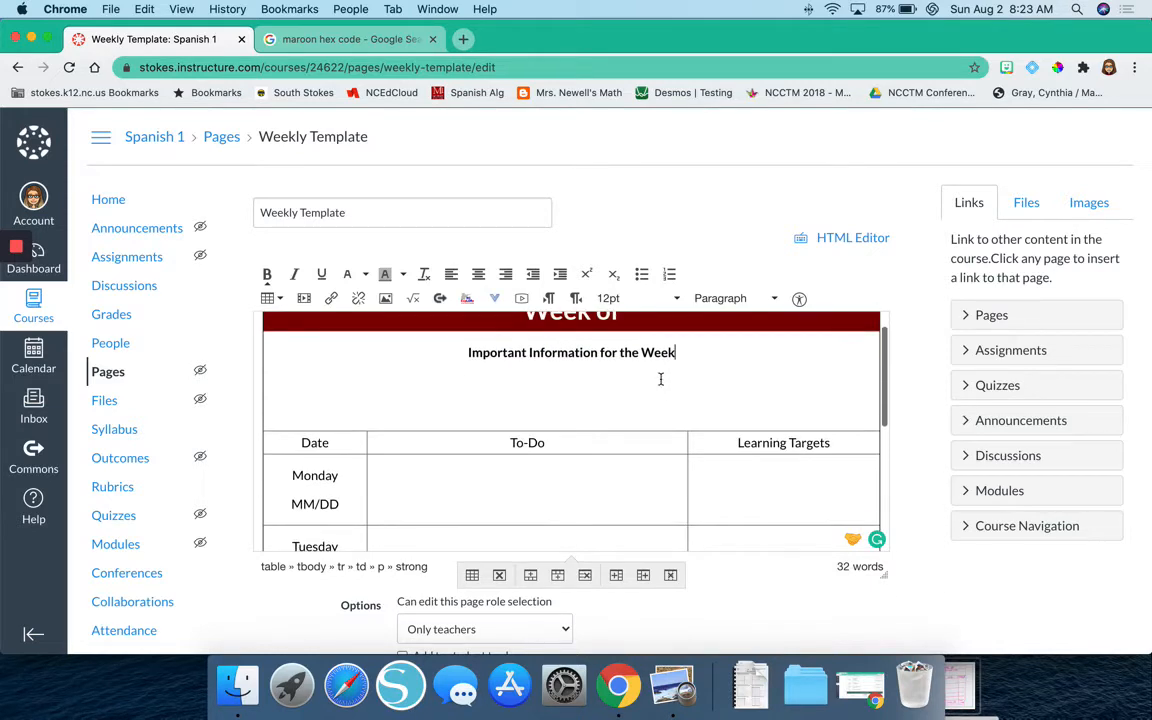
pyautogui.scroll(-2, 660, 379)
pyautogui.scroll(3, 660, 379)
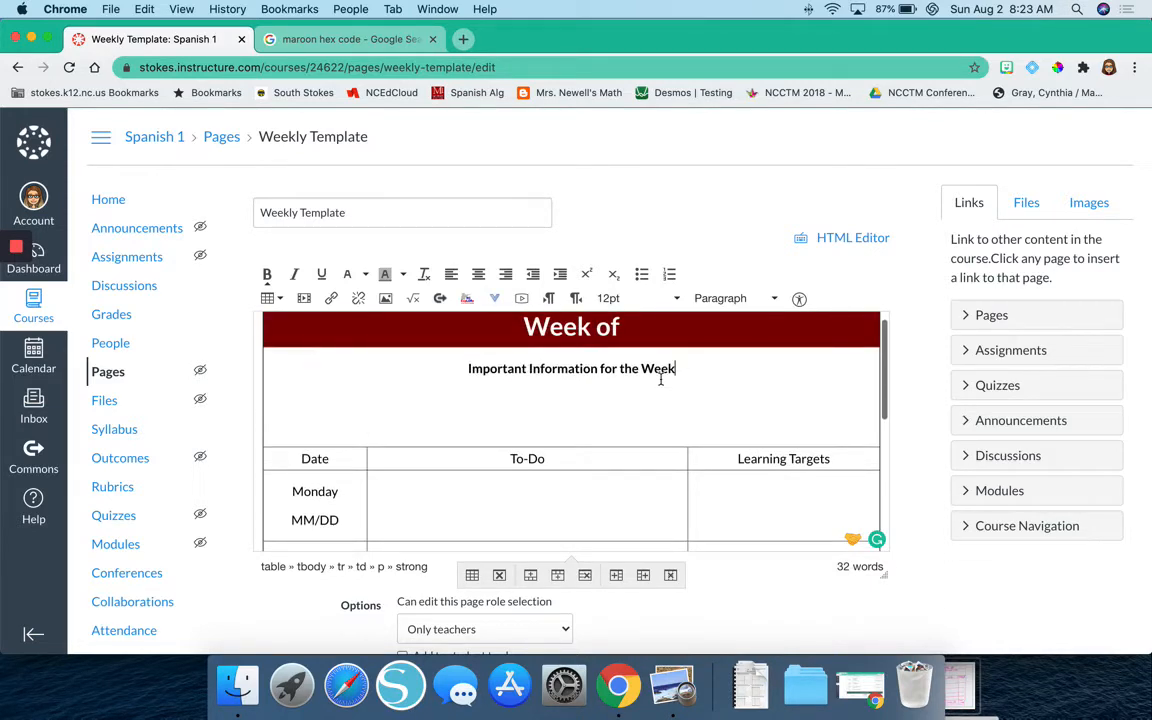
# Search the web in a new tab for "gold hex code" and open the FFD700 swatch from the image results.
pyautogui.click(463, 39)
pyautogui.click(461, 69)
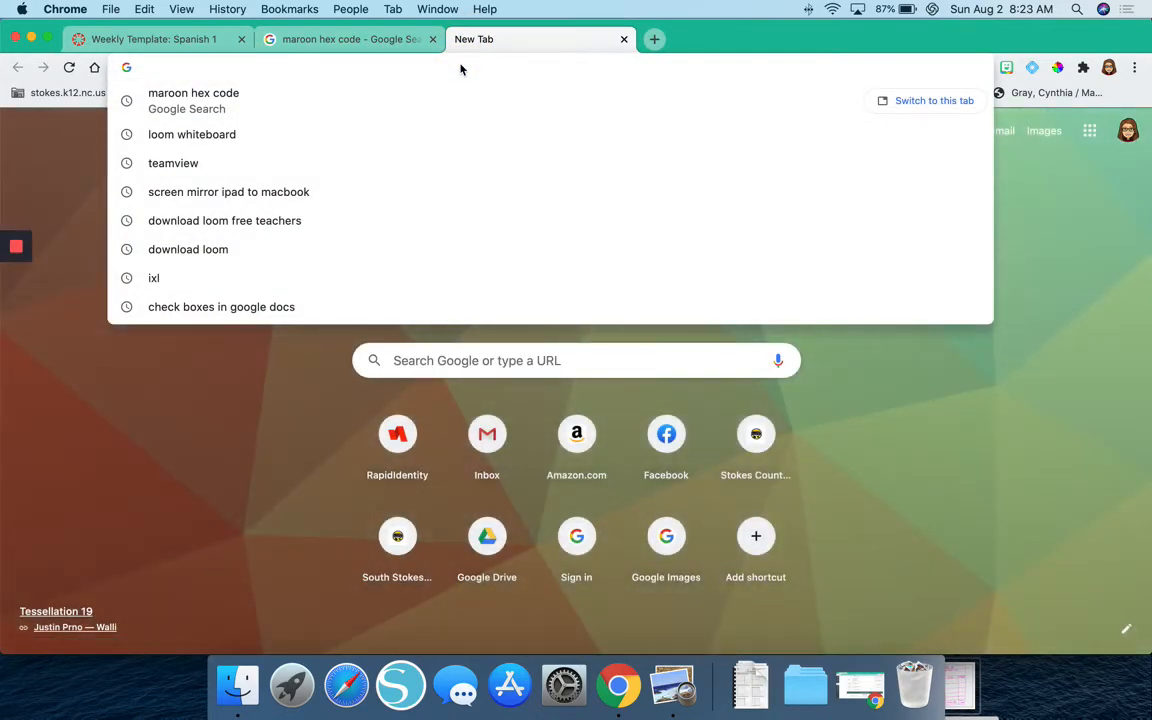
pyautogui.write('gold hex code')
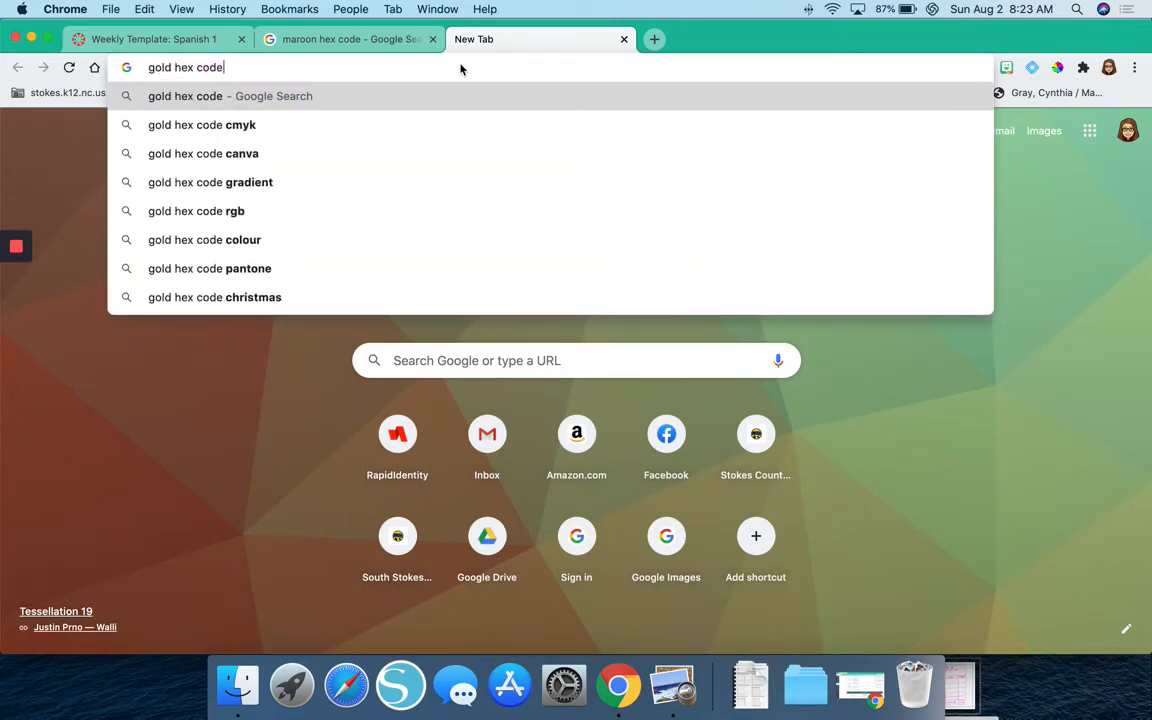
pyautogui.press('Return')
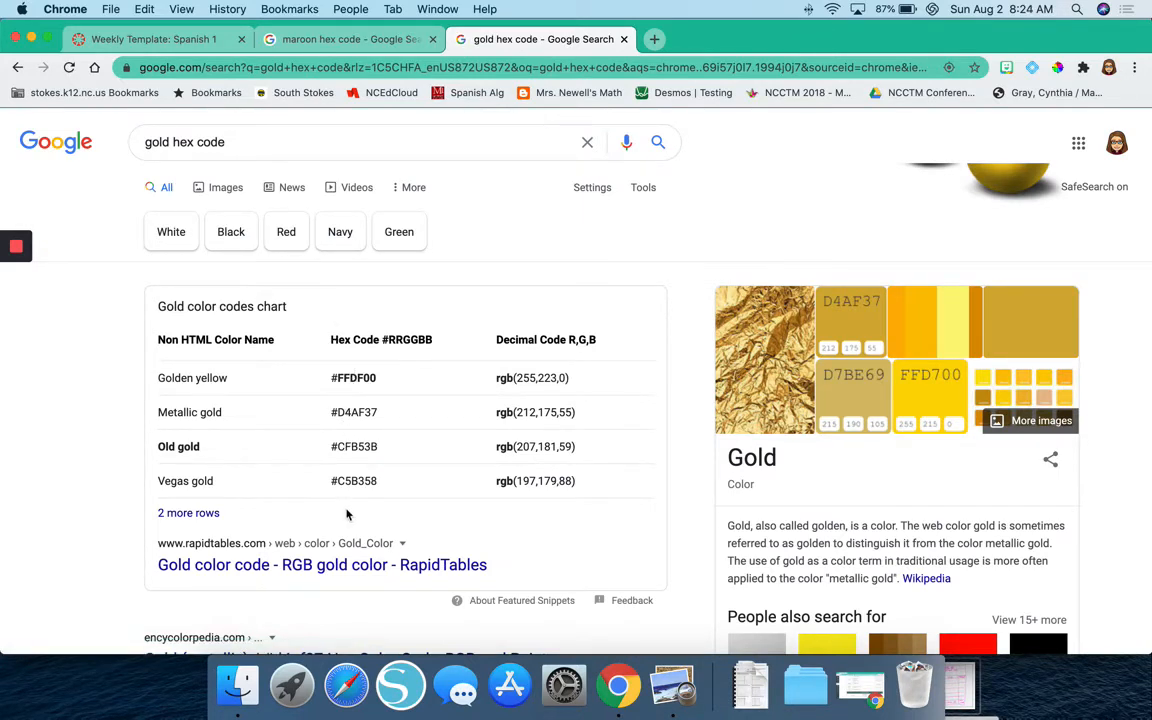
pyautogui.click(200, 189)
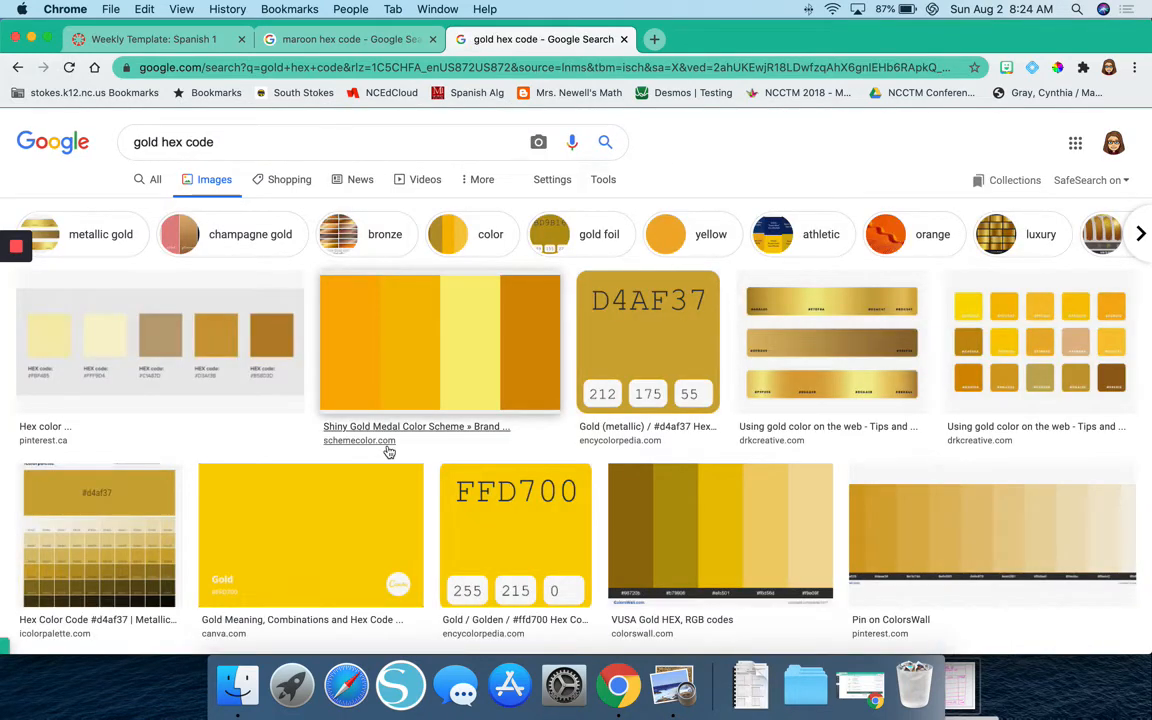
pyautogui.click(482, 514)
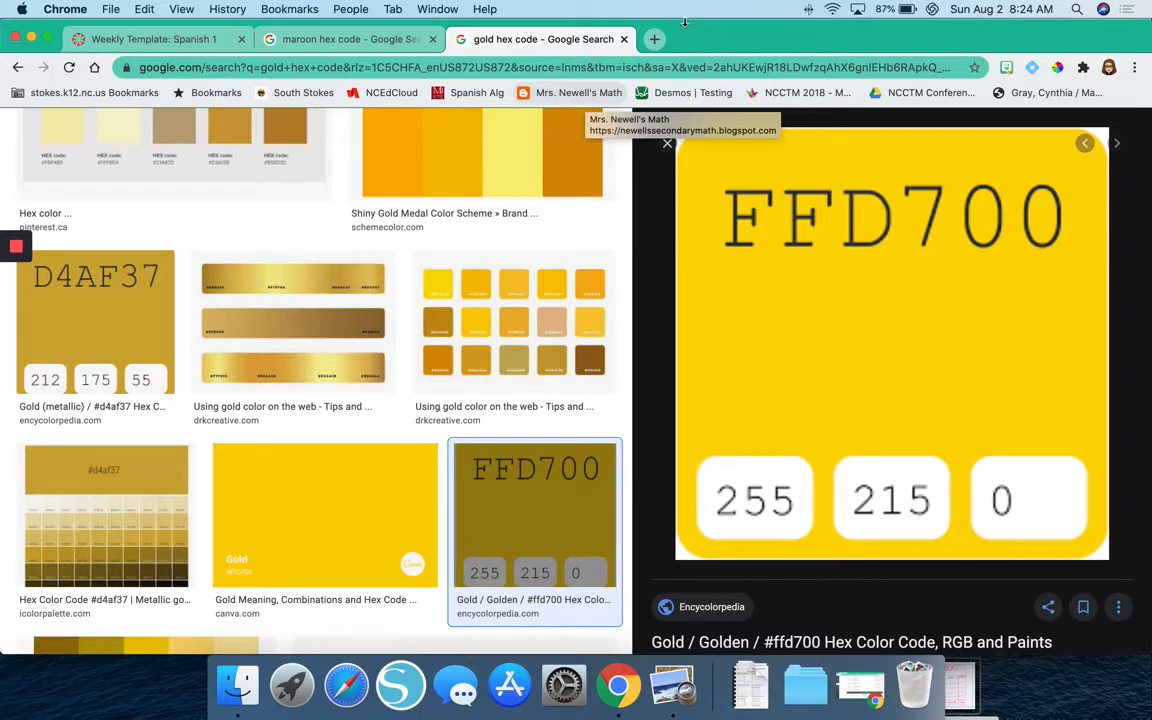
# Search for "hex codes" in another new tab and open the HTML Color Codes website.
pyautogui.click(654, 39)
pyautogui.write('hex codes')
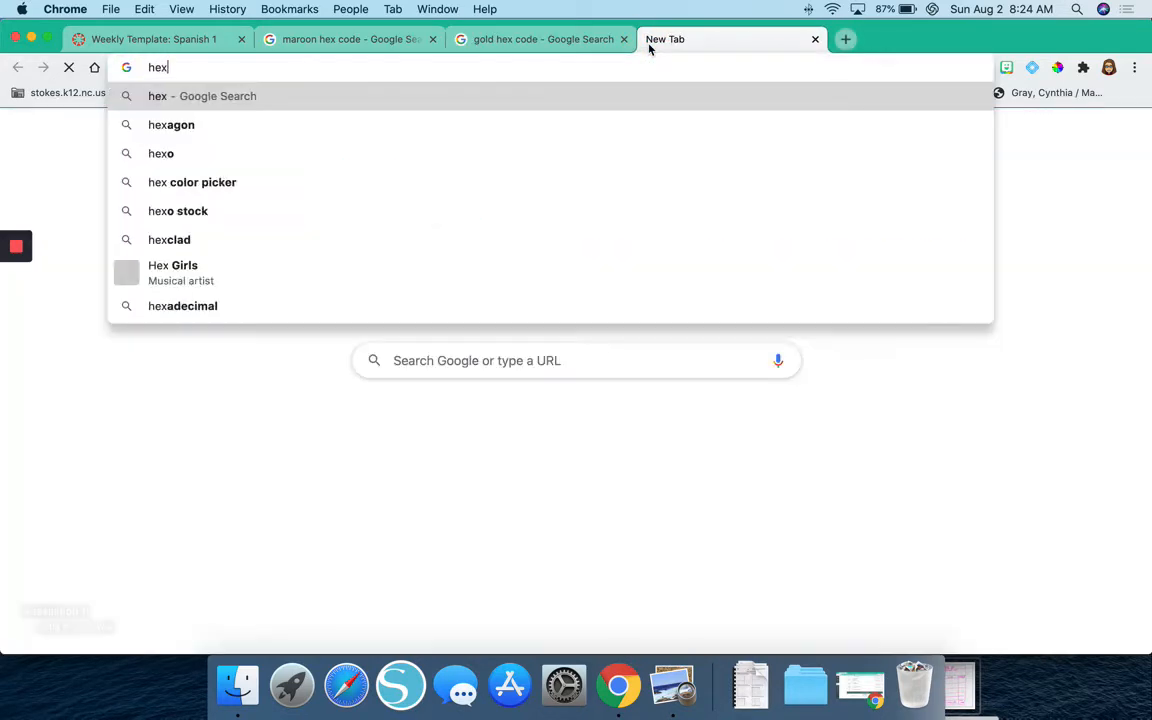
pyautogui.press('Return')
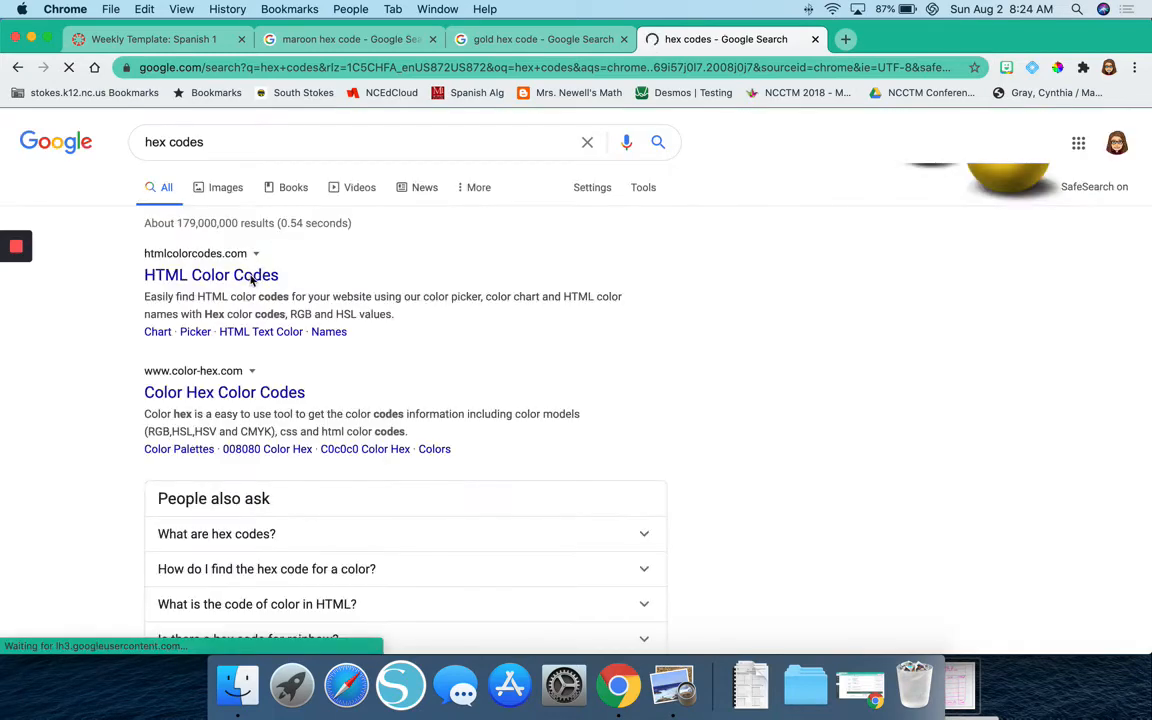
pyautogui.click(251, 278)
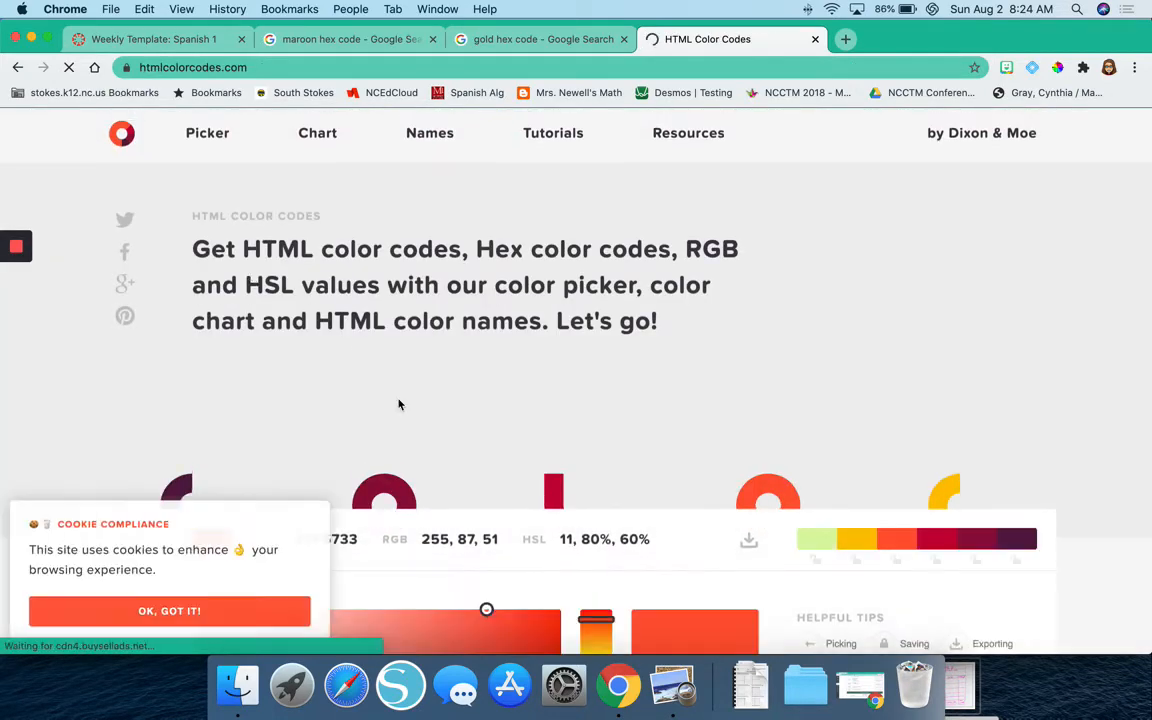
# Try out the site's color picker by choosing a green hue and sampling light and dark green shades to read their hex codes.
pyautogui.scroll(-4, 399, 404)
pyautogui.click(594, 379)
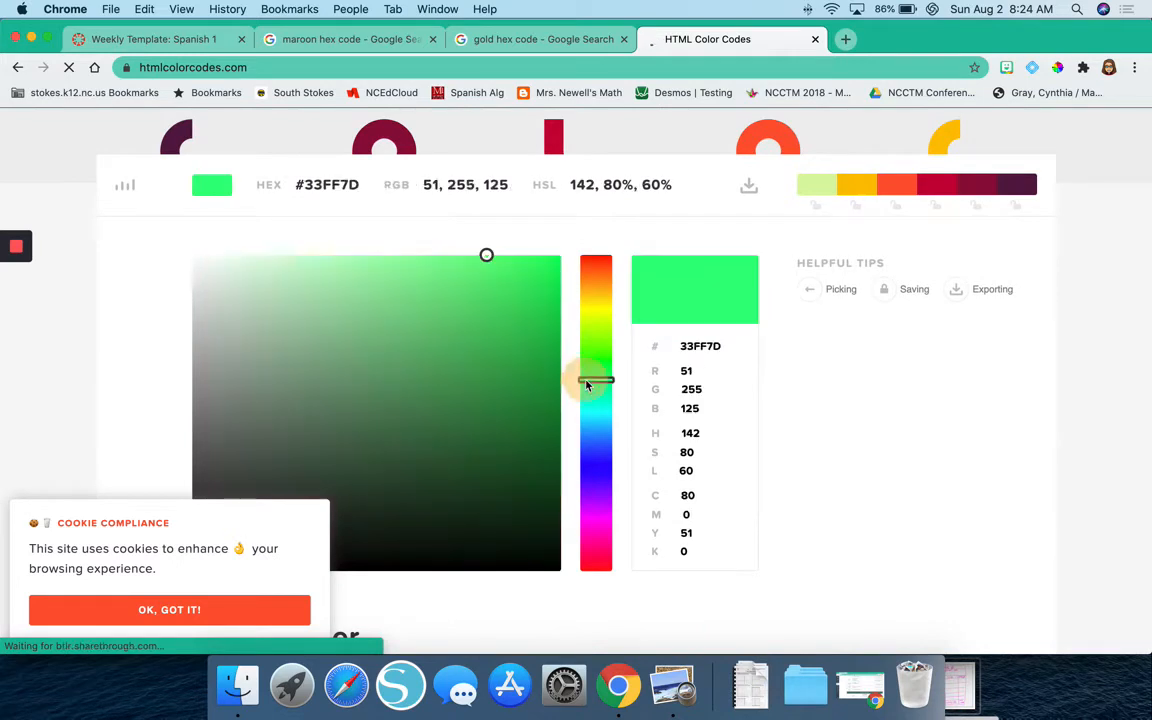
pyautogui.click(442, 386)
pyautogui.click(307, 306)
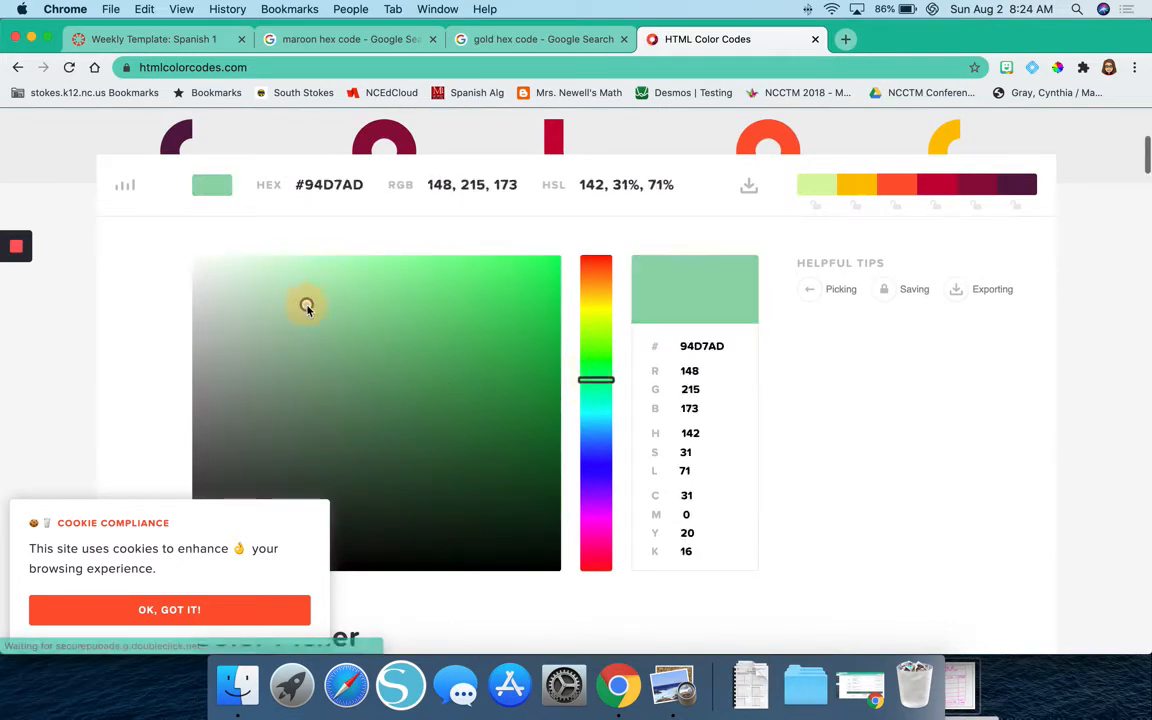
pyautogui.click(335, 185)
pyautogui.click(403, 334)
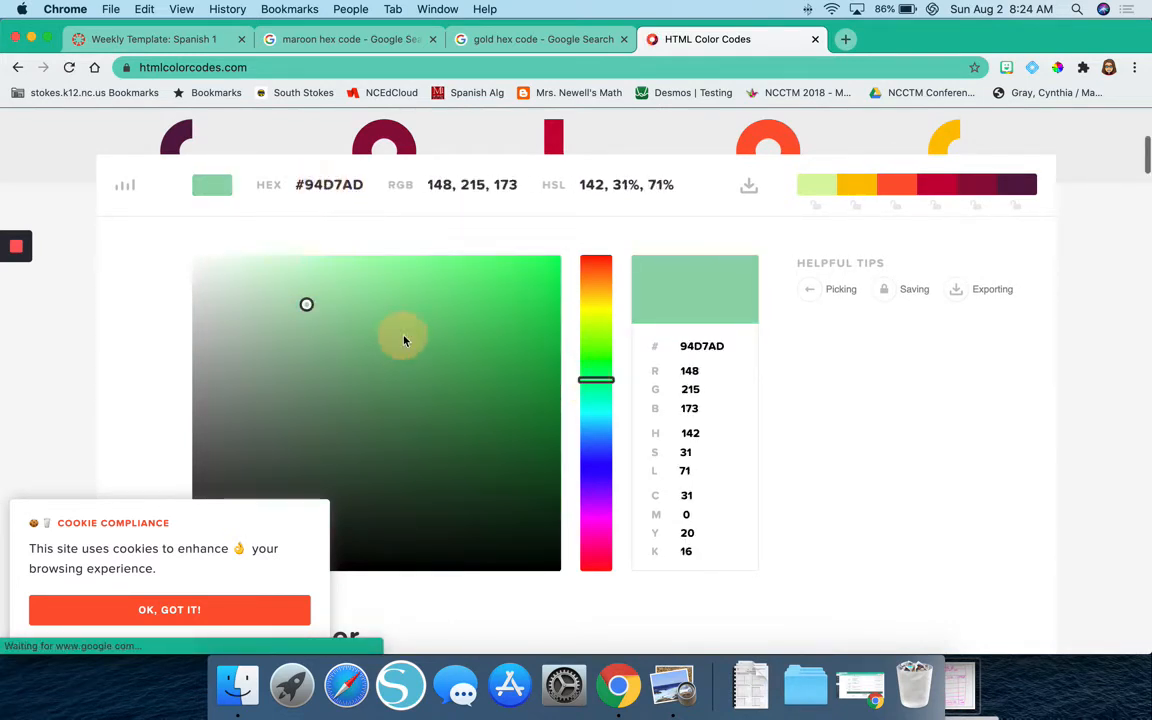
pyautogui.click(482, 389)
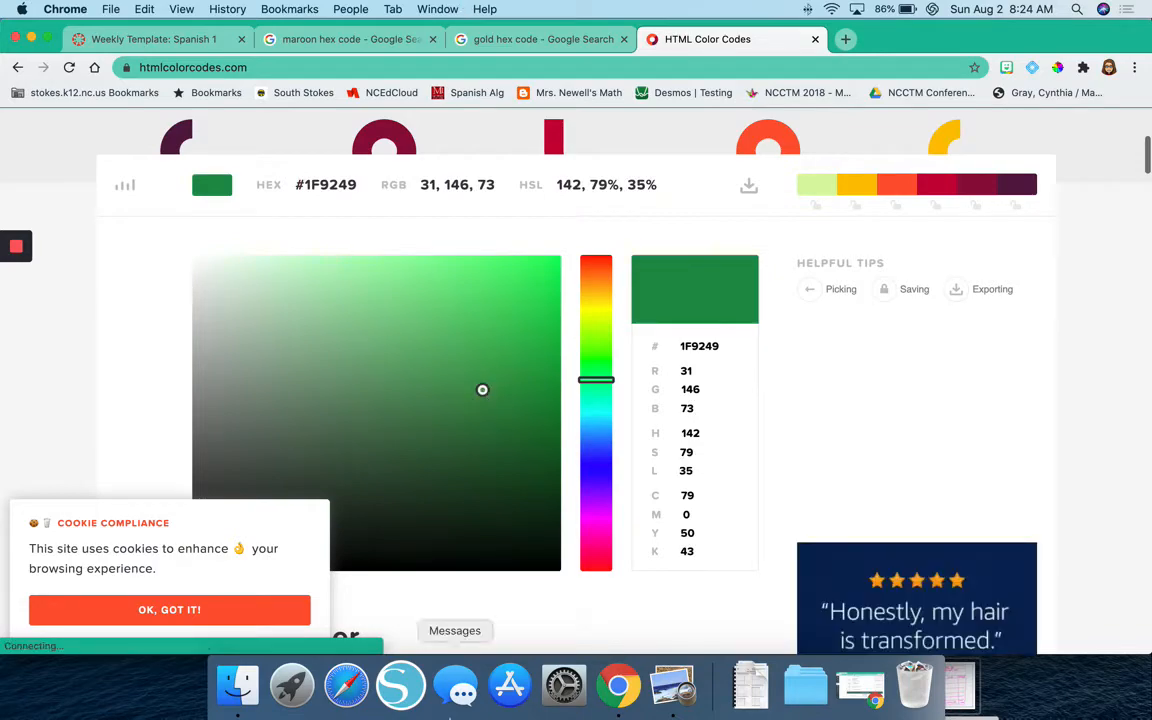
# Review the colored sections of the Week 2 Foundations Math 1 page, recheck the gold hex code, and return to the Weekly Template editor.
pyautogui.click(957, 685)
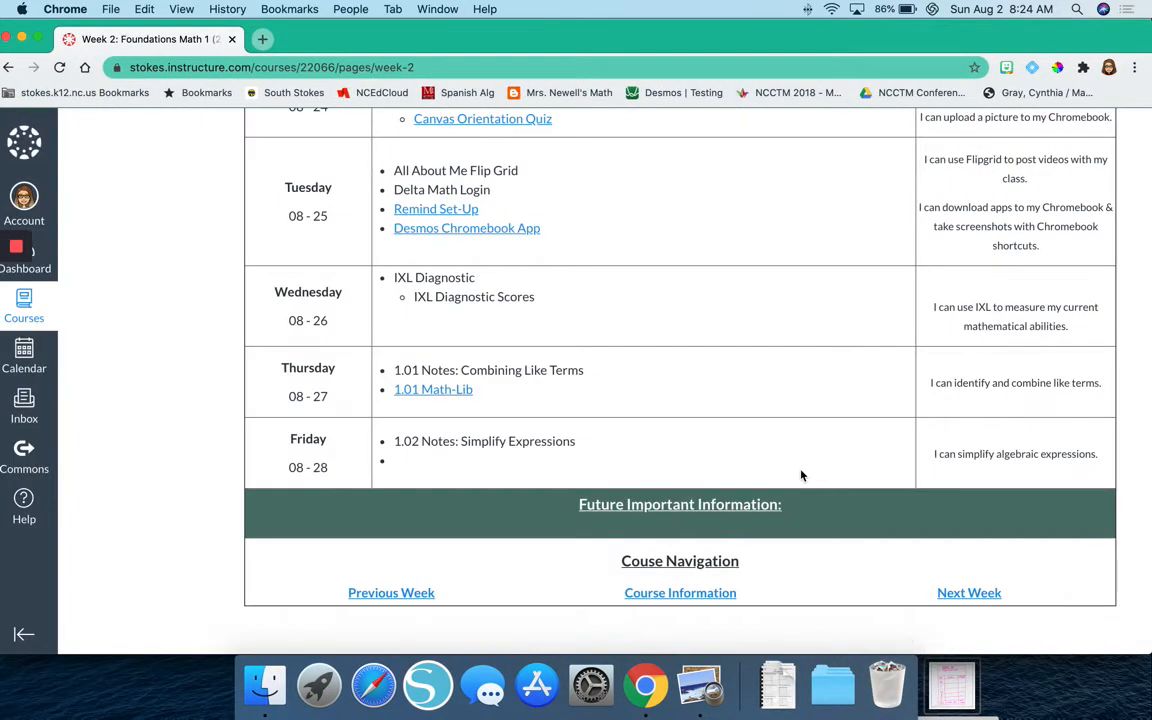
pyautogui.scroll(5, 801, 476)
pyautogui.scroll(-1, 801, 476)
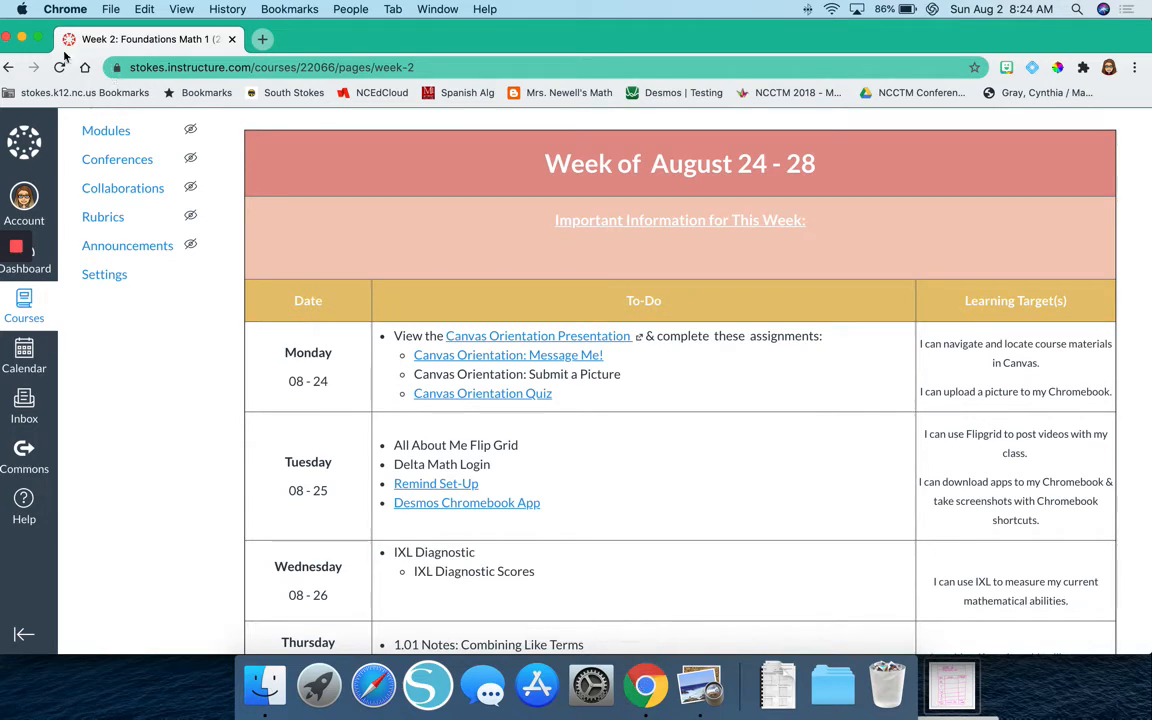
pyautogui.click(23, 39)
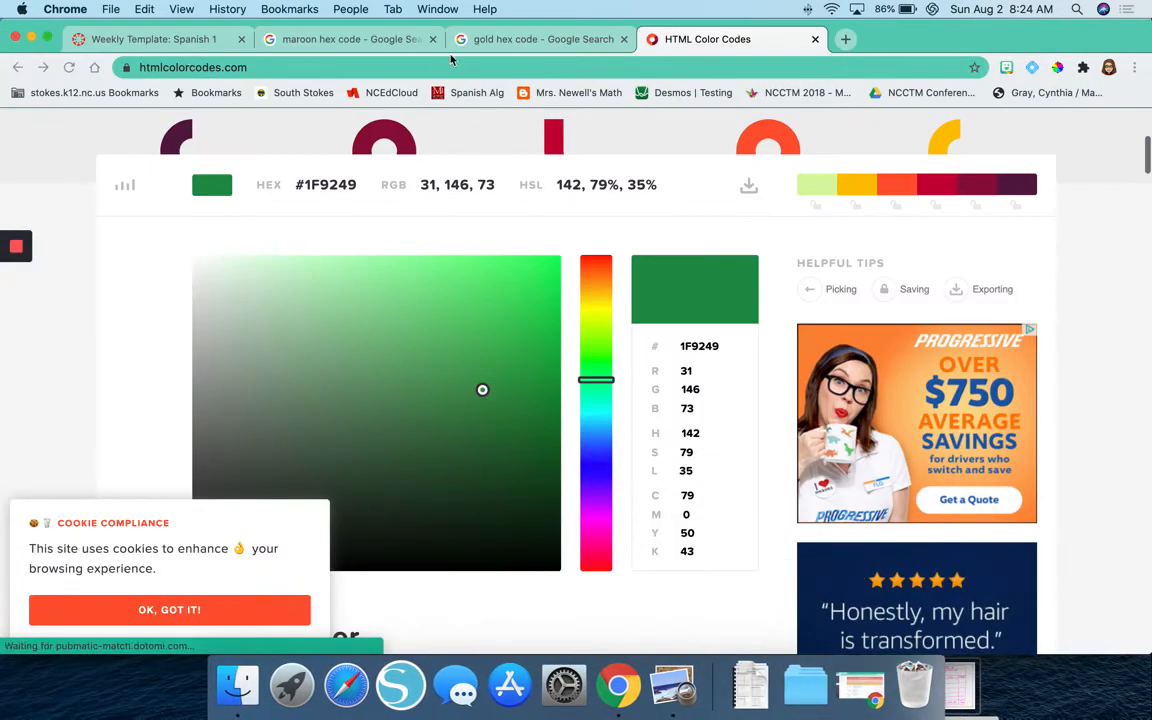
pyautogui.click(529, 40)
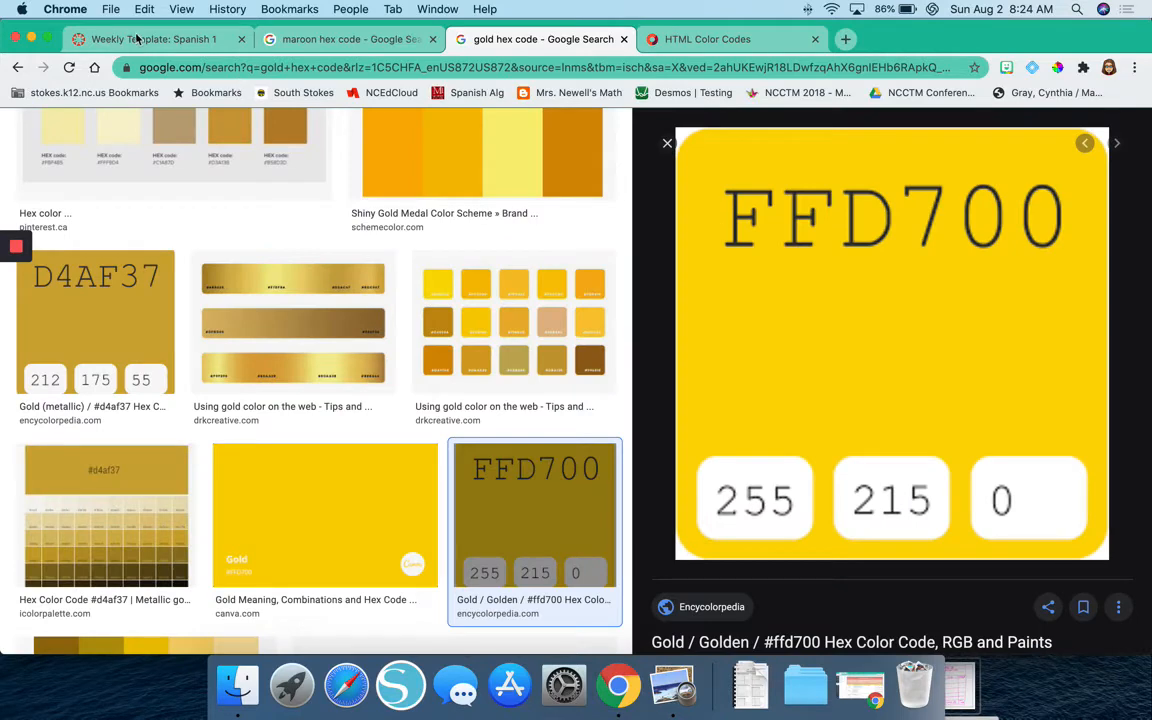
pyautogui.click(137, 38)
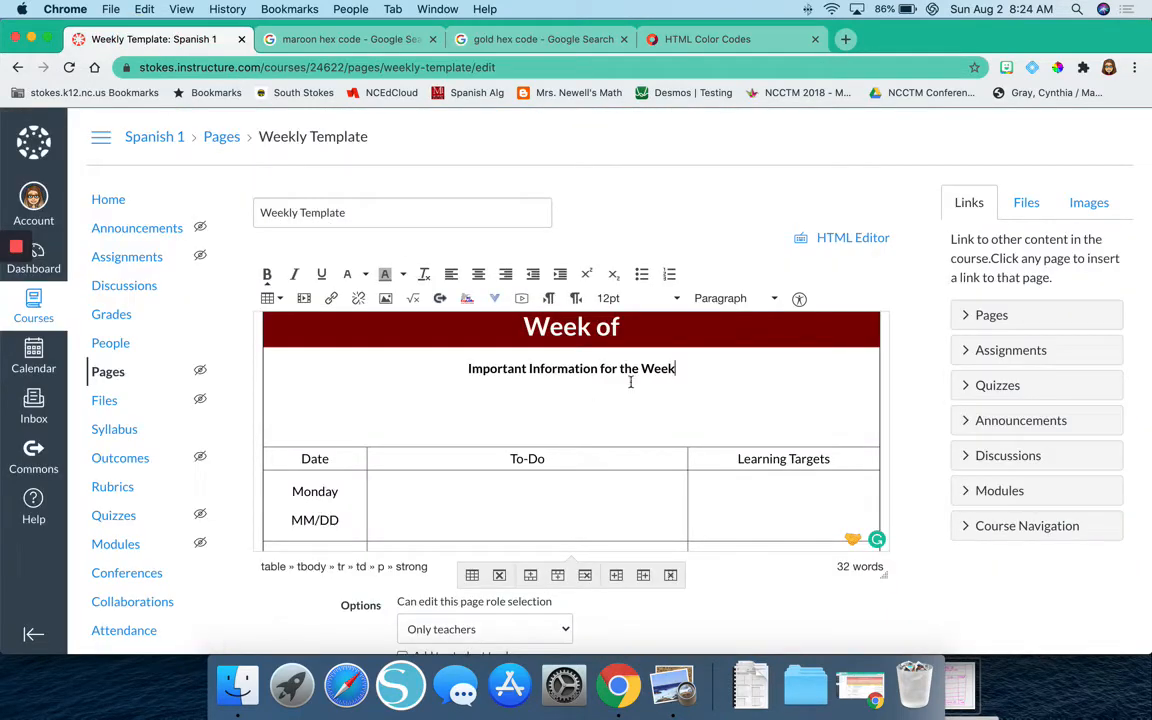
# Set the background color of the "Important Information for the Week" cell to gold #FFD700 in its advanced cell properties and apply it.
pyautogui.click(785, 398)
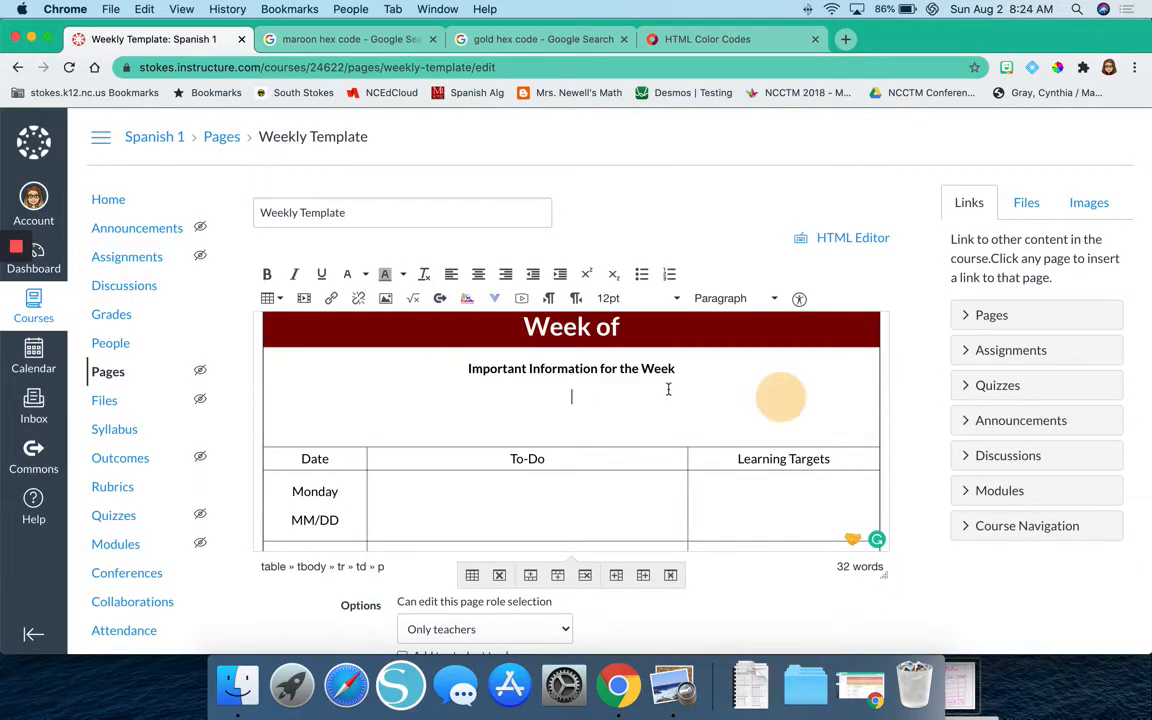
pyautogui.click(609, 390)
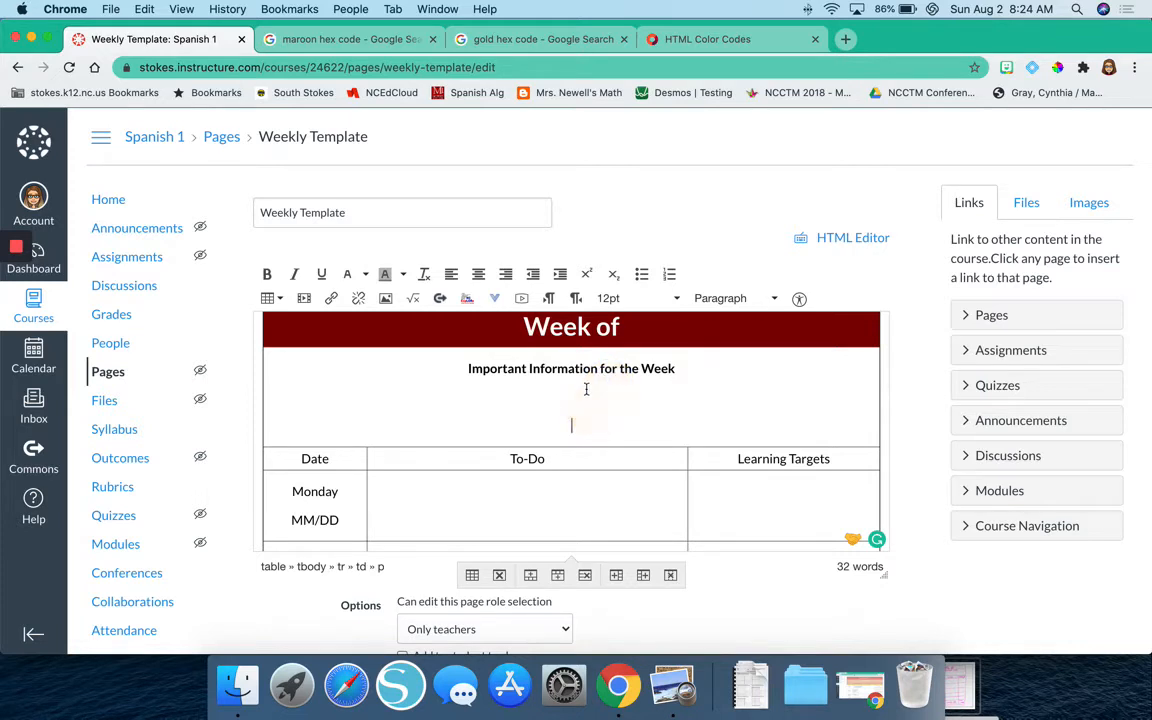
pyautogui.click(281, 300)
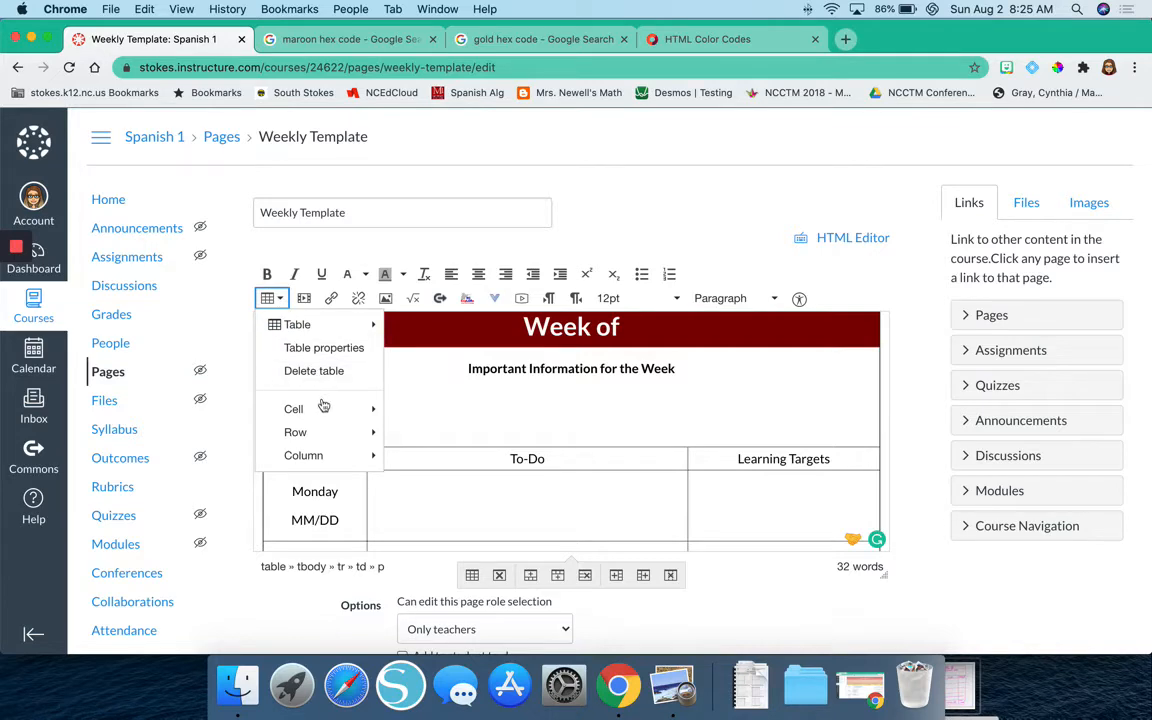
pyautogui.moveTo(326, 409)
pyautogui.click(424, 409)
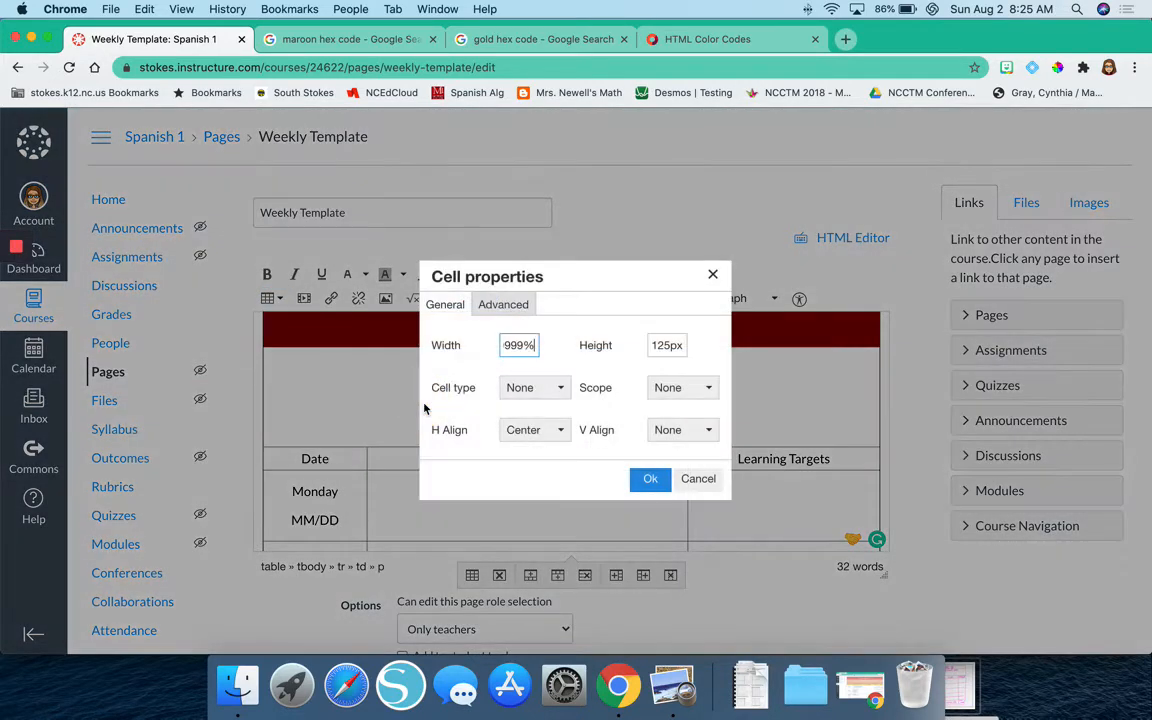
pyautogui.click(513, 311)
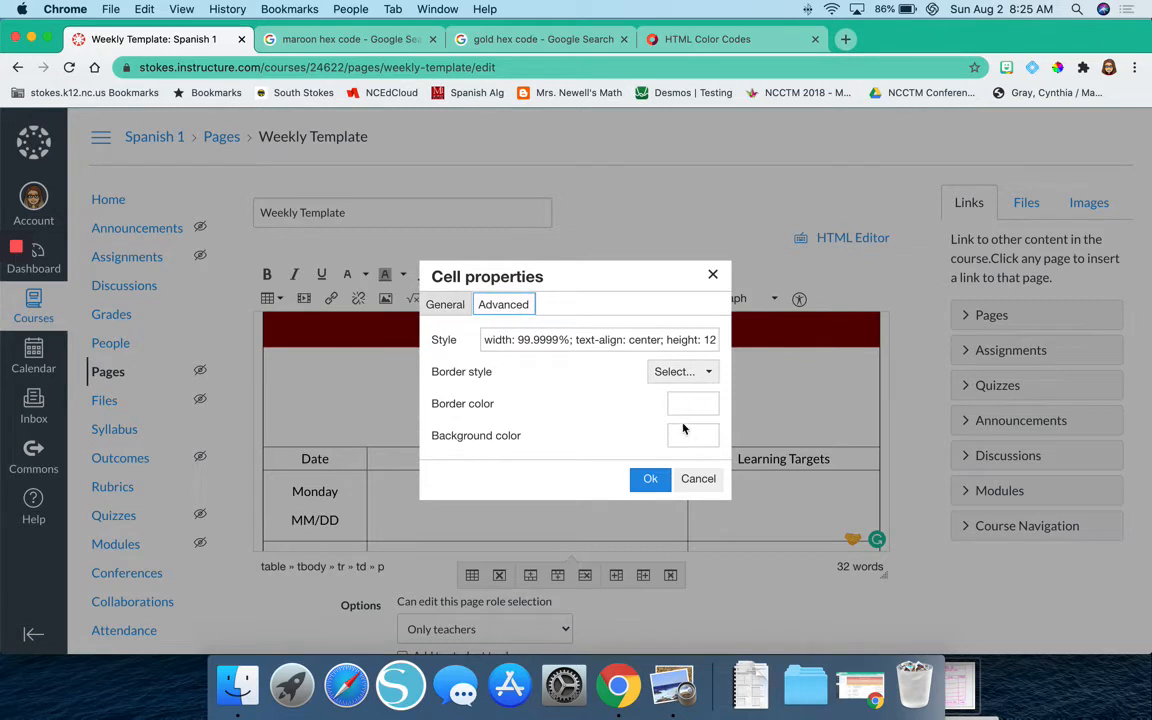
pyautogui.click(686, 435)
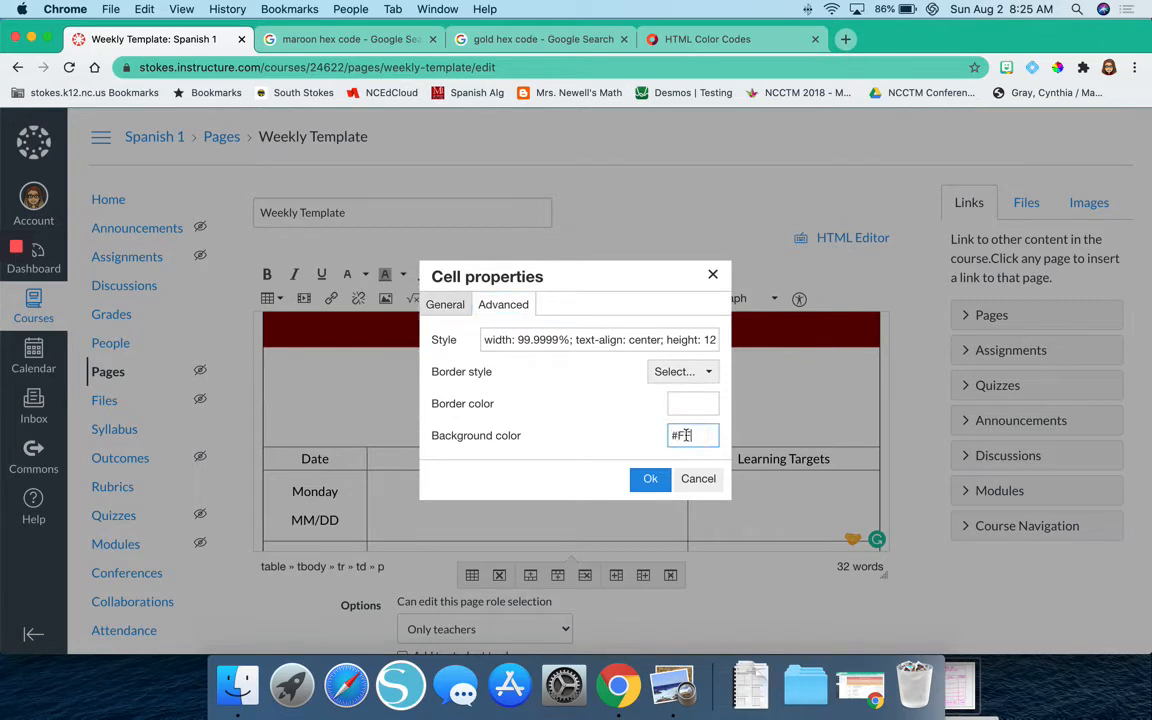
pyautogui.click(545, 40)
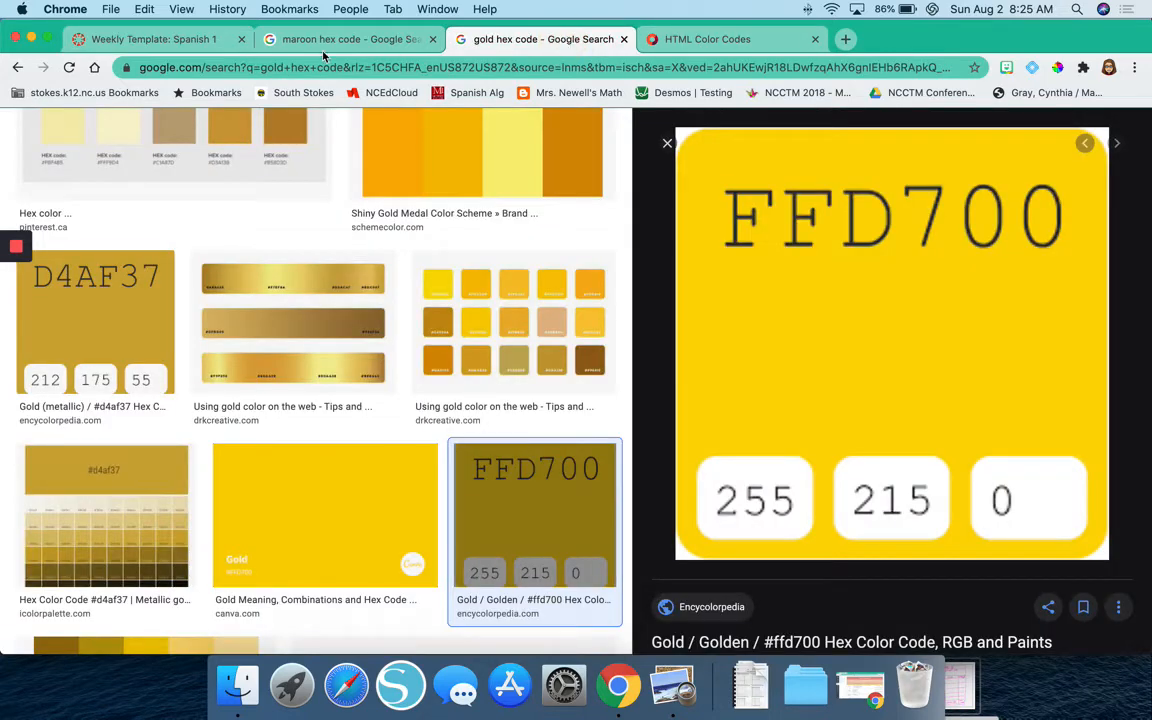
pyautogui.click(207, 40)
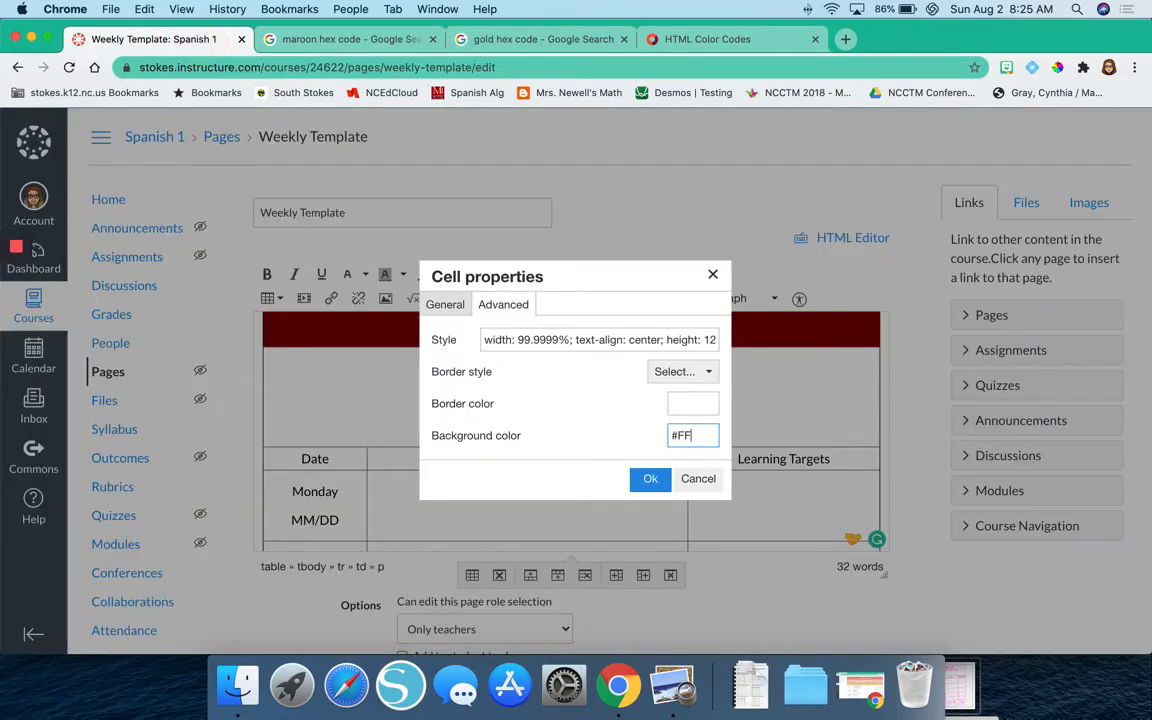
pyautogui.write('#FFD700')
pyautogui.click(650, 479)
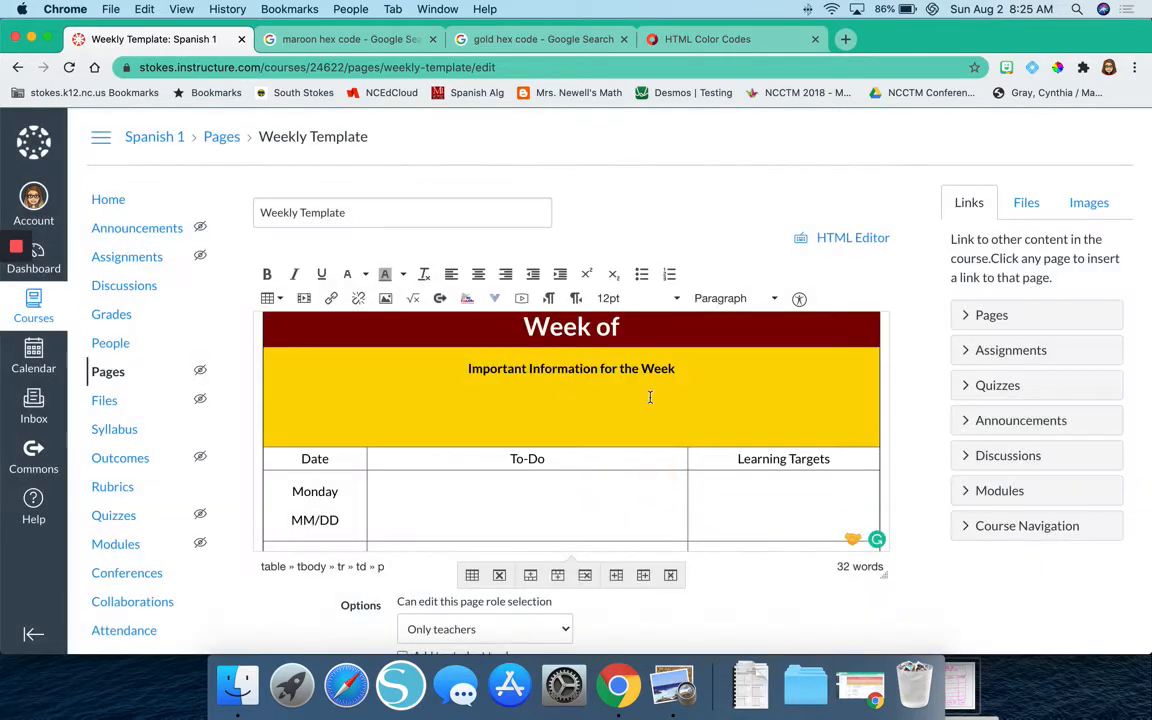
# Set the background color of the Date header cell to maroon #800000 in its advanced cell properties and apply it.
pyautogui.scroll(1, 648, 378)
pyautogui.scroll(-2, 648, 378)
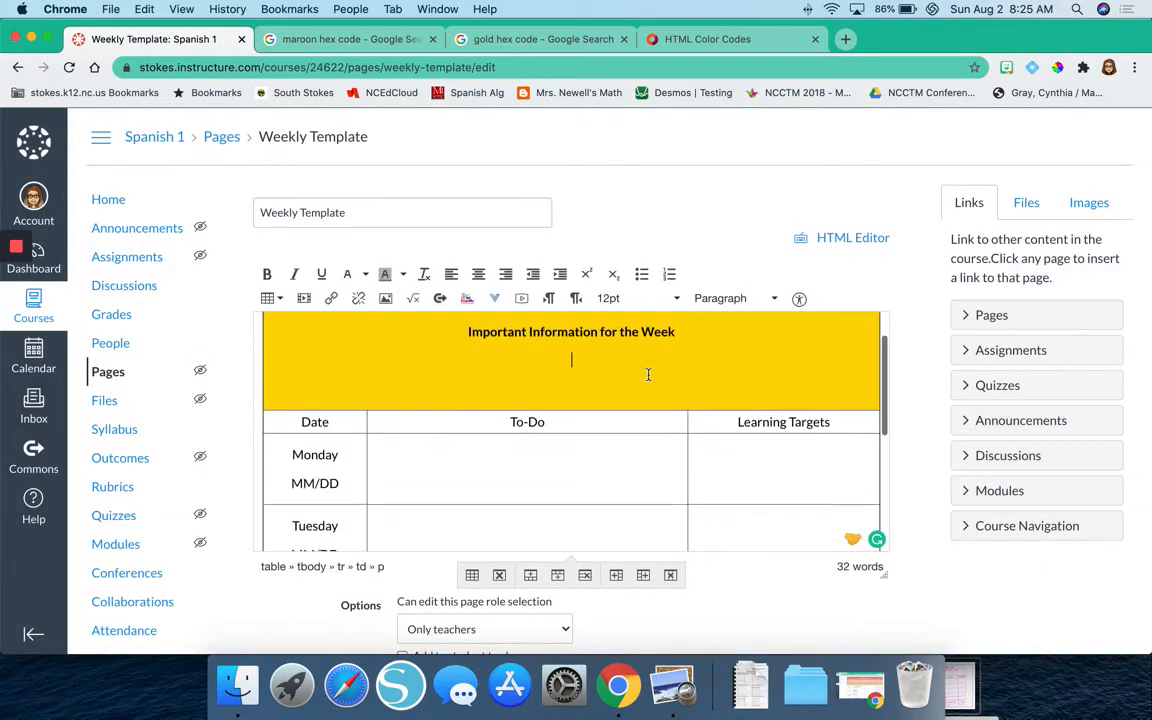
pyautogui.scroll(3, 648, 378)
pyautogui.scroll(-1, 648, 376)
pyautogui.scroll(1, 648, 376)
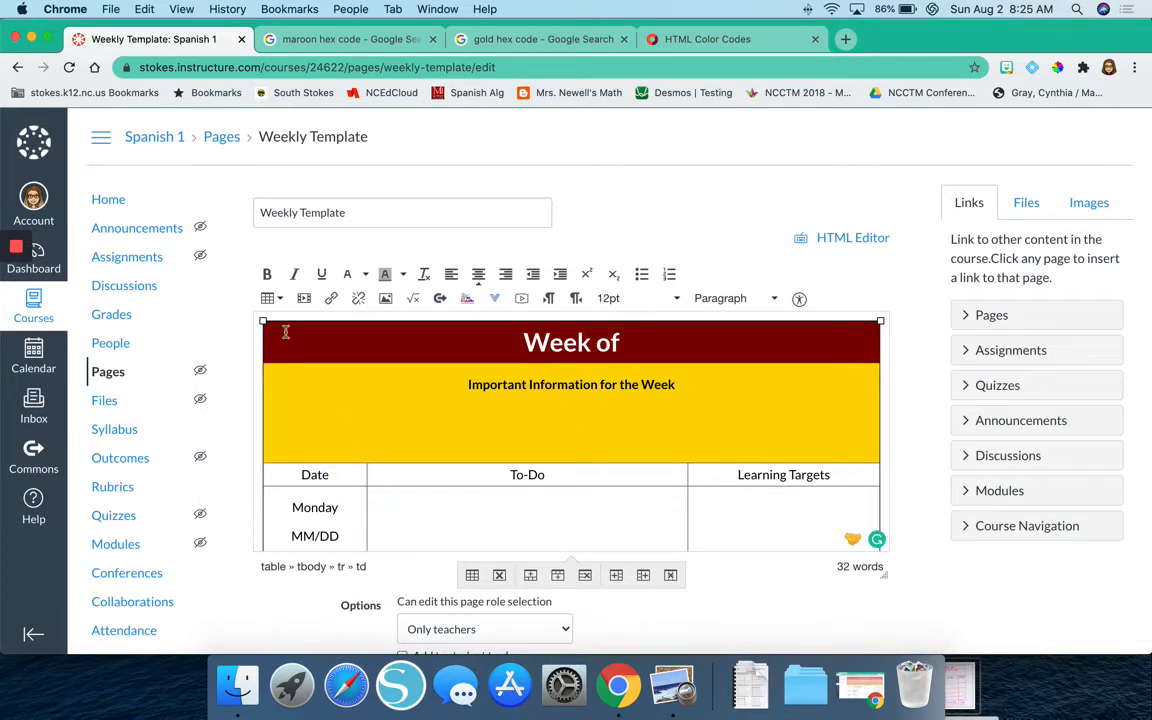
pyautogui.click(279, 298)
pyautogui.moveTo(295, 409)
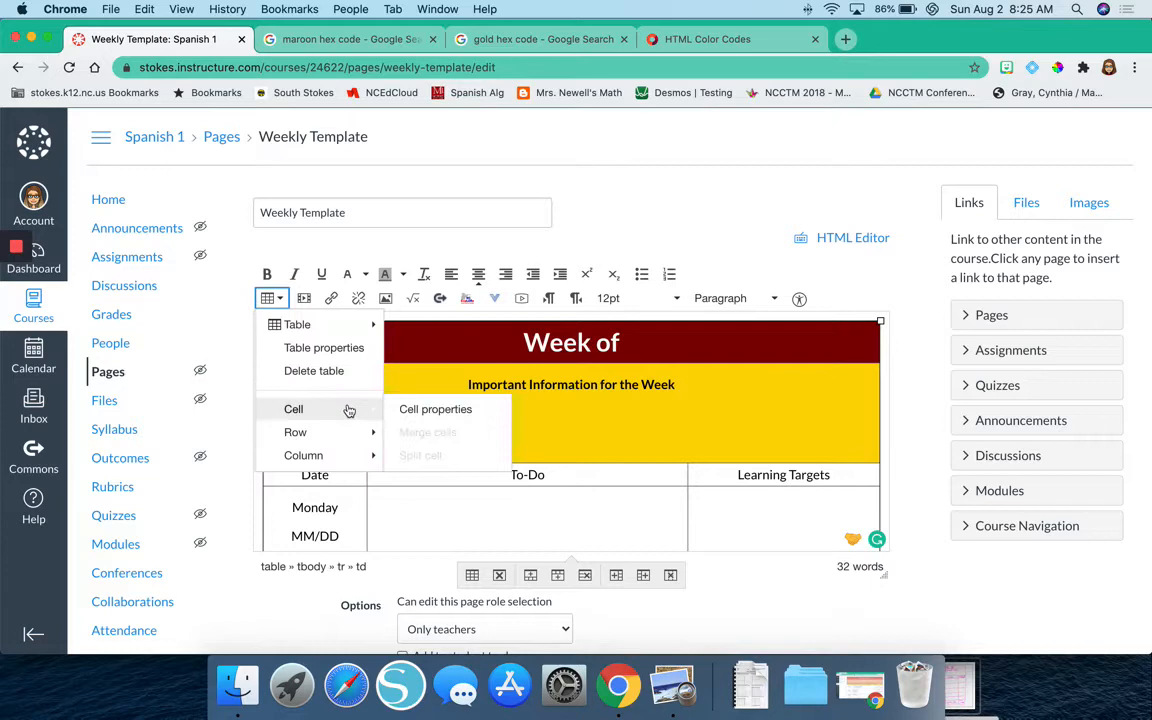
pyautogui.click(410, 410)
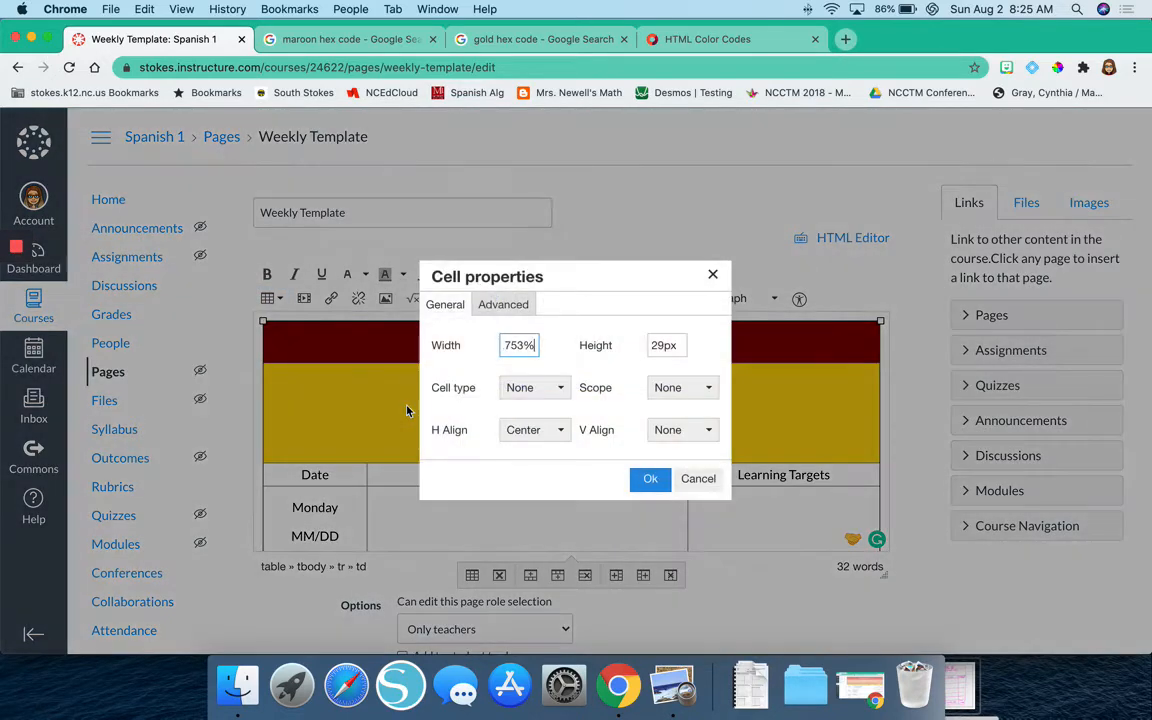
pyautogui.click(505, 306)
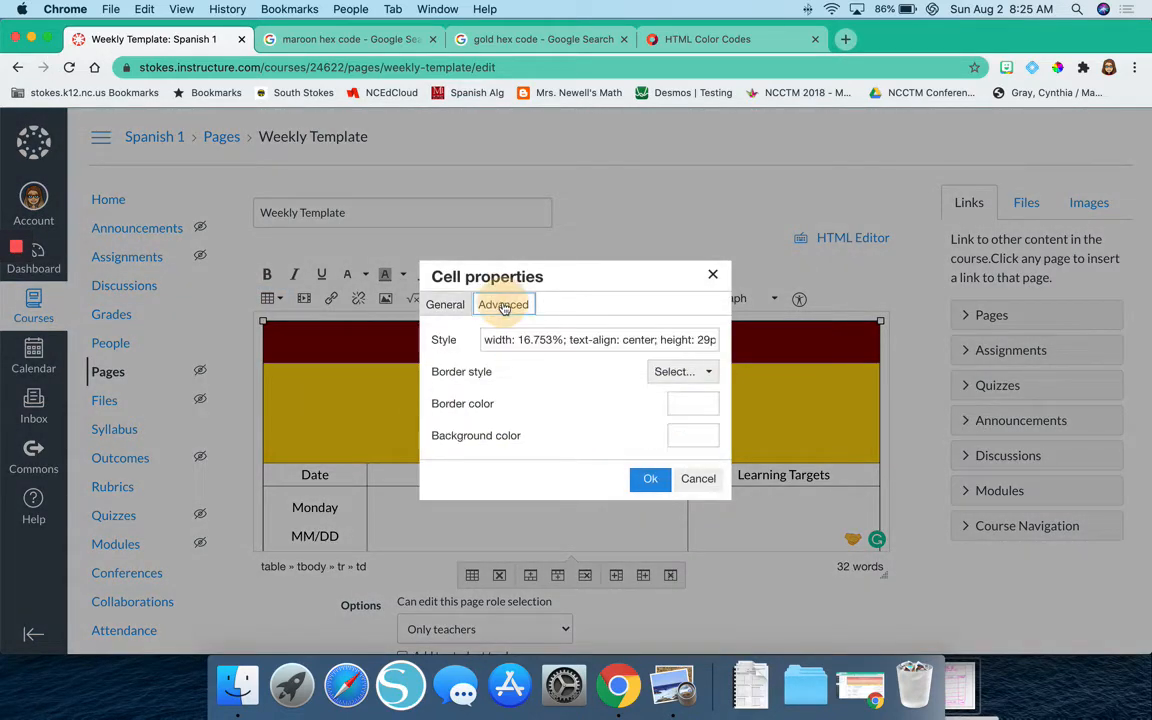
pyautogui.click(697, 440)
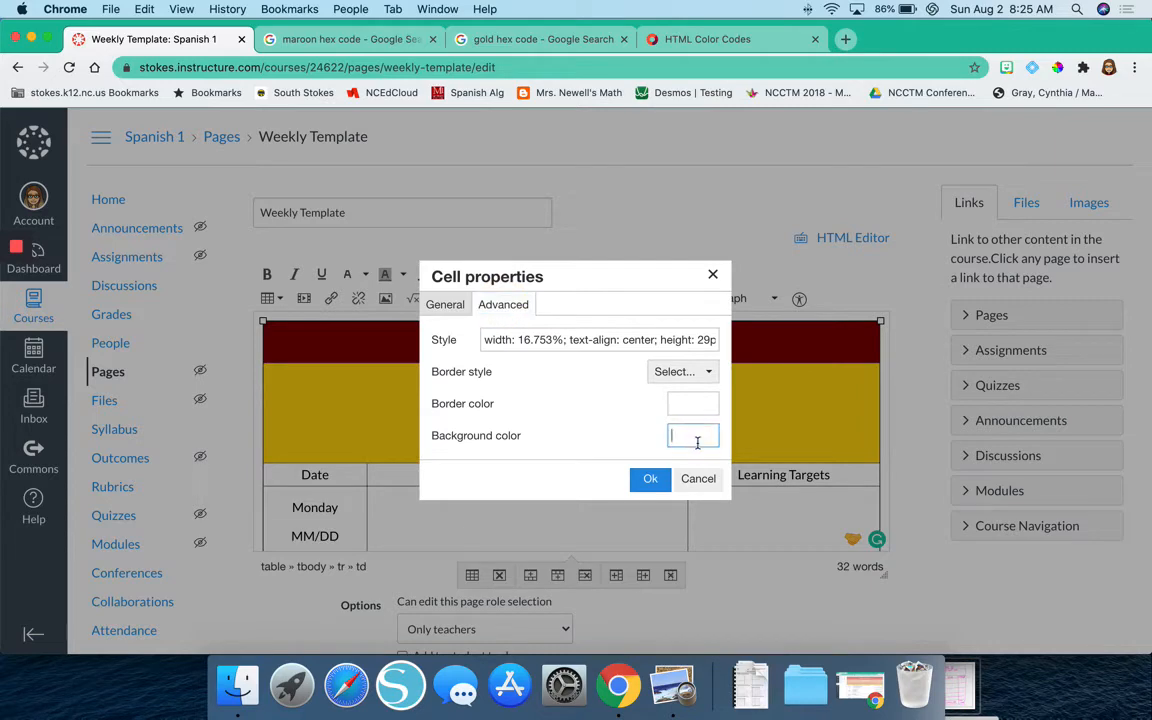
pyautogui.write('#800000')
pyautogui.click(649, 481)
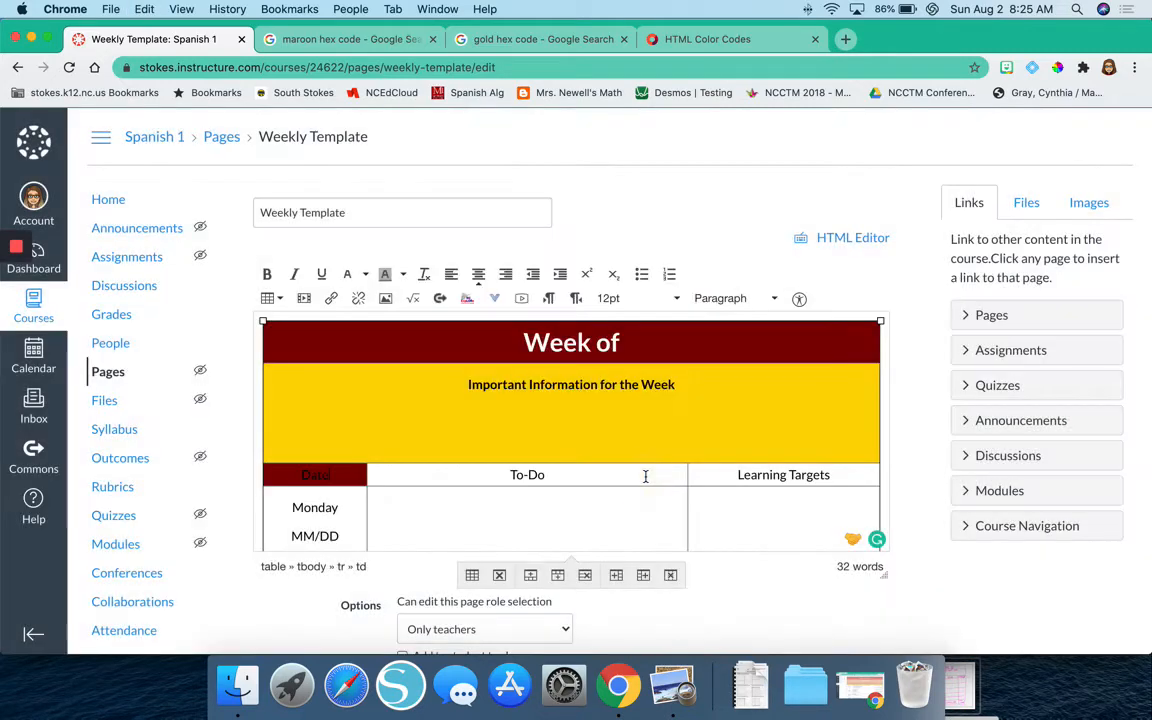
# Apply the copied maroon hex code #800000 as the background color of the To-Do header cell.
pyautogui.click(573, 475)
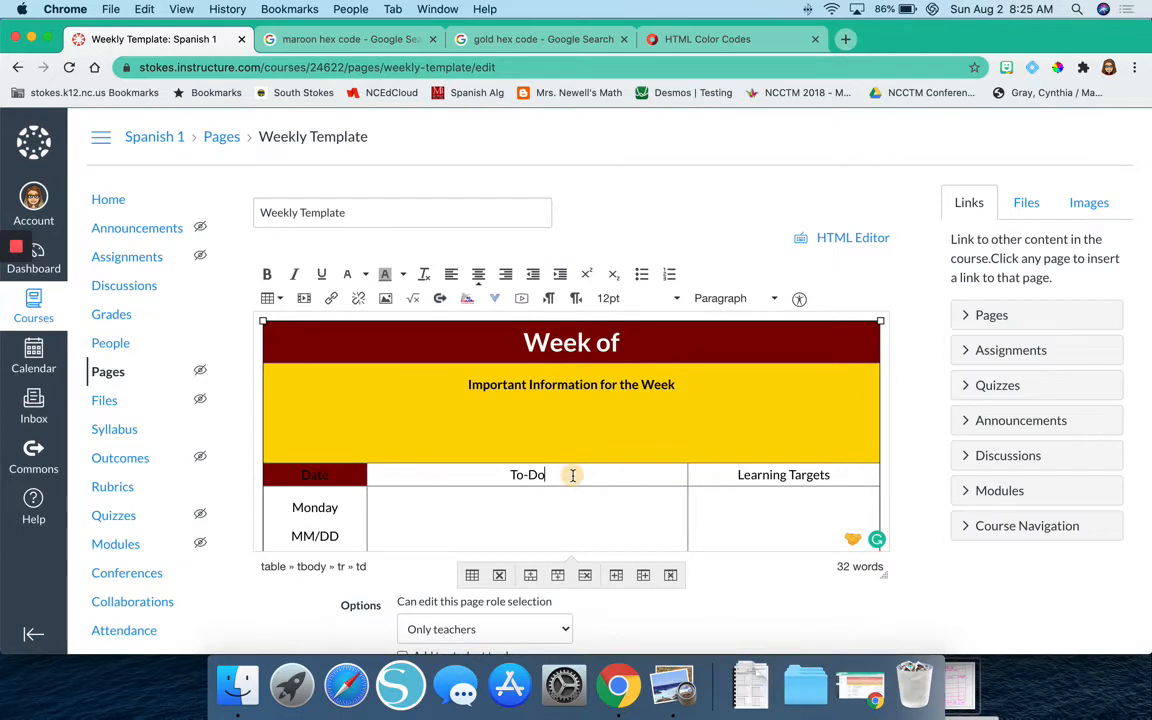
pyautogui.click(862, 471)
pyautogui.click(268, 298)
pyautogui.moveTo(348, 429)
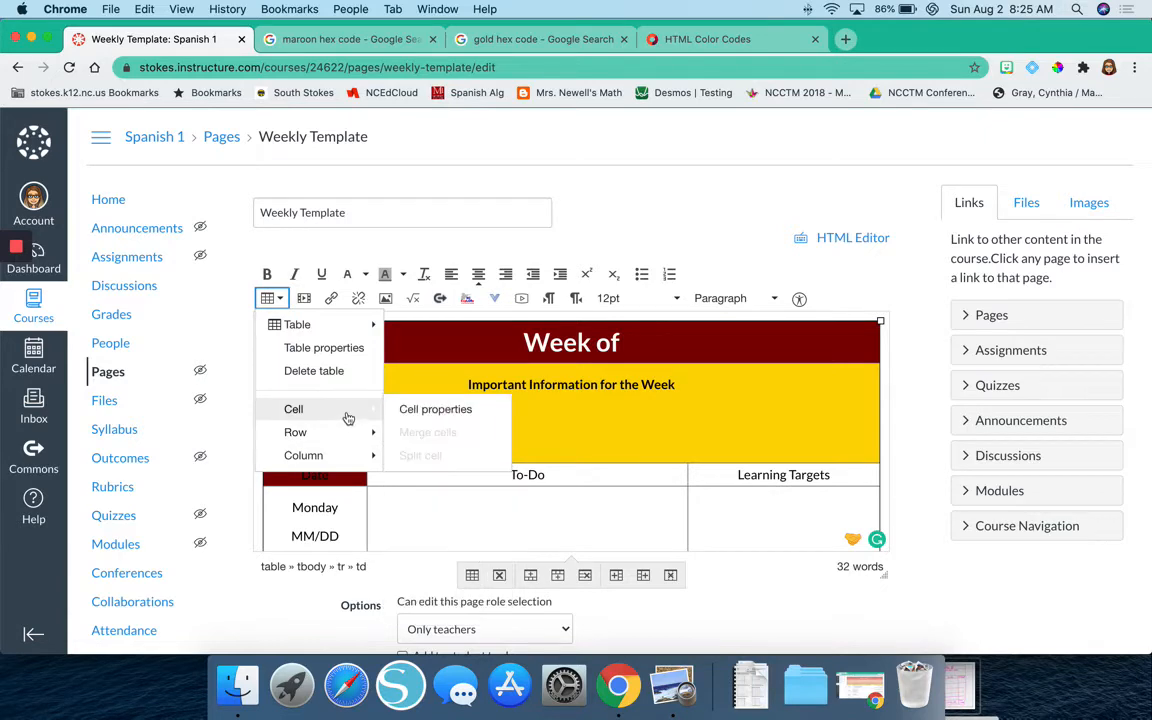
pyautogui.click(430, 407)
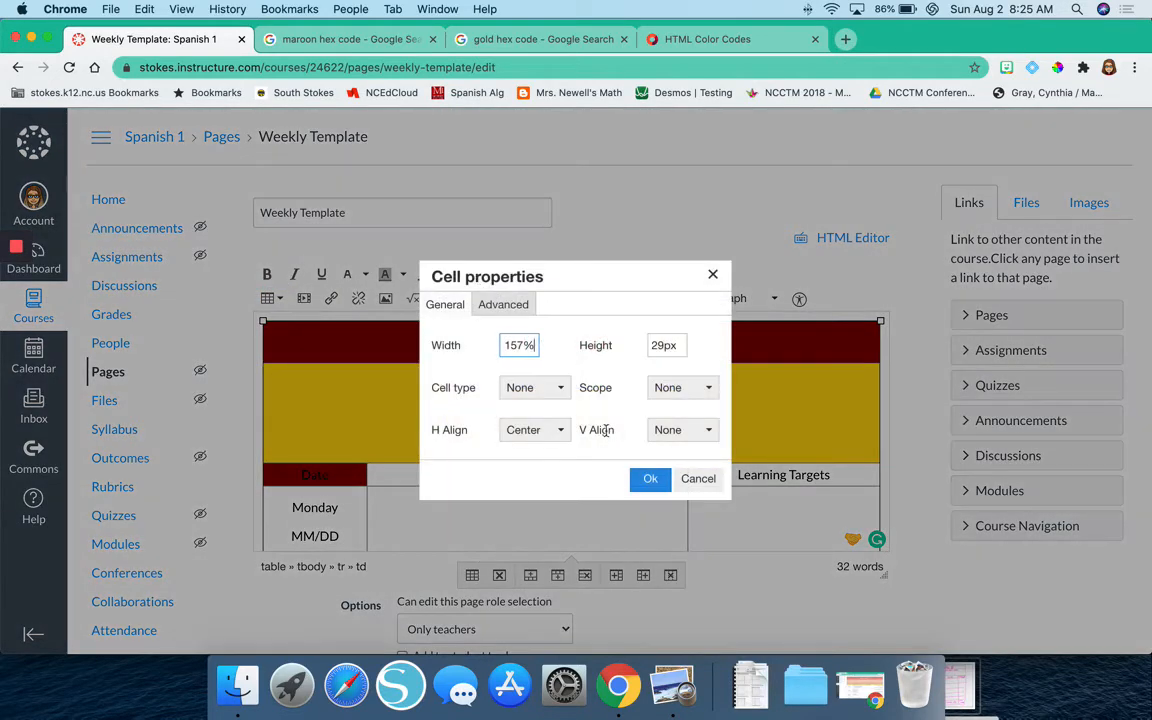
pyautogui.click(506, 304)
pyautogui.click(678, 437)
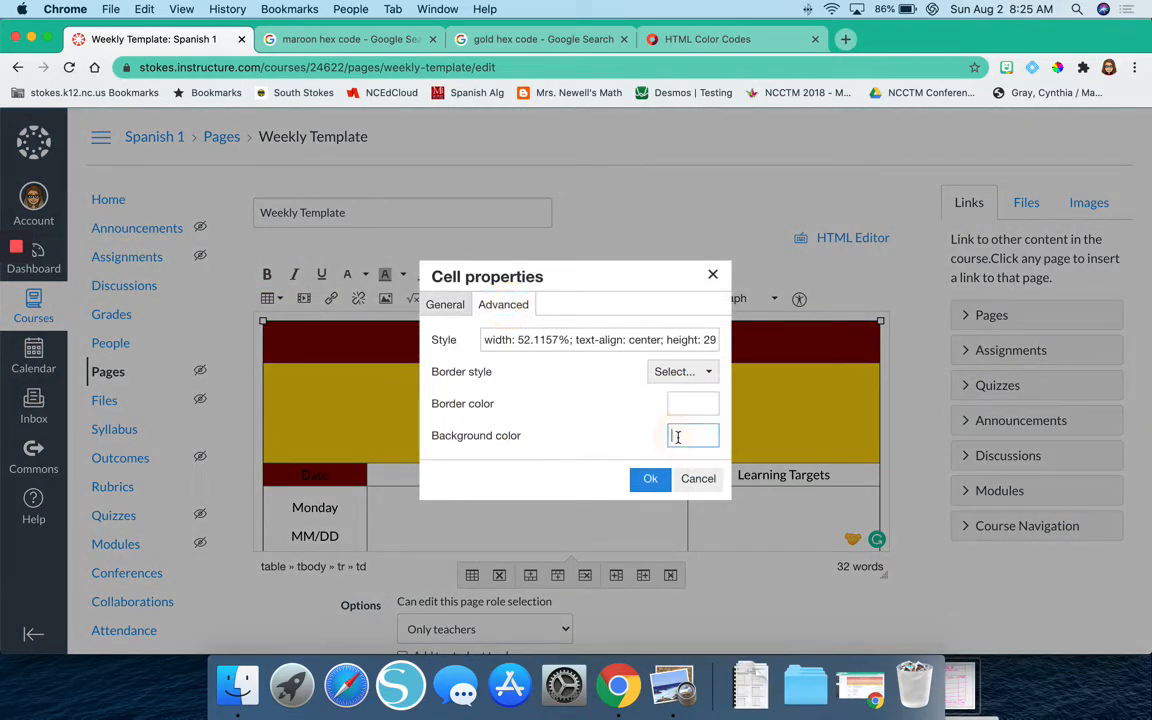
pyautogui.write('#800000')
pyautogui.click(651, 480)
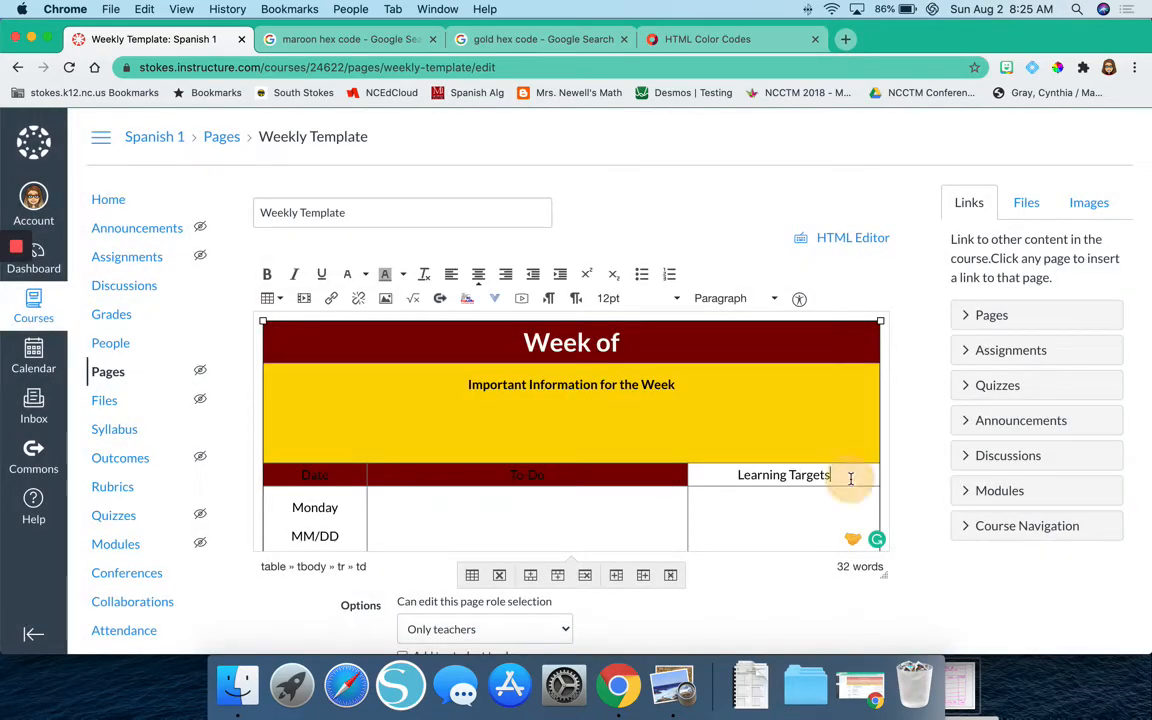
# Give the Learning Targets header cell the same maroon #800000 background through its advanced cell properties.
pyautogui.click(272, 298)
pyautogui.moveTo(340, 408)
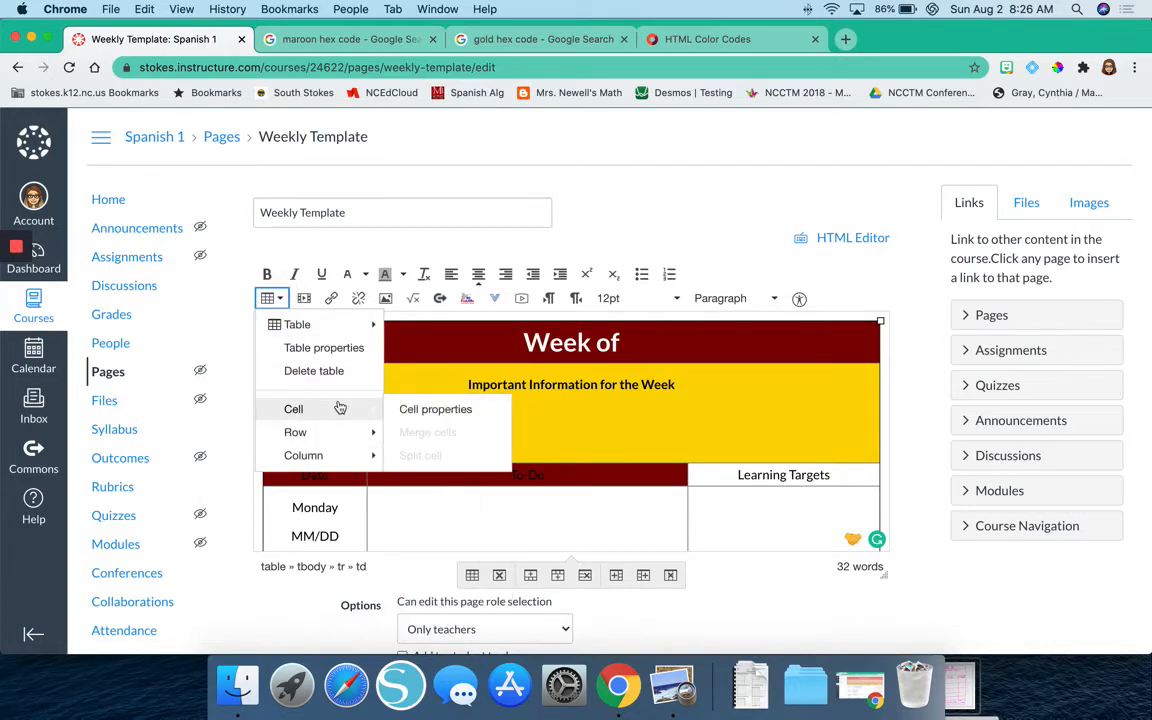
pyautogui.click(408, 412)
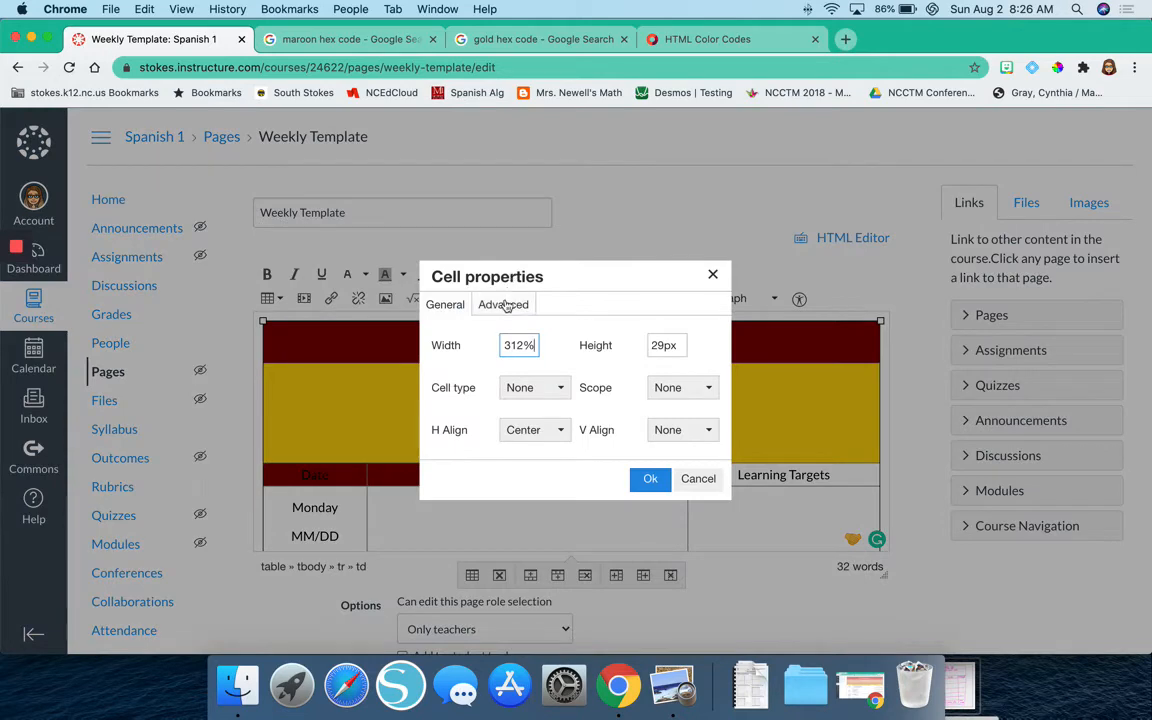
pyautogui.click(506, 306)
pyautogui.click(713, 432)
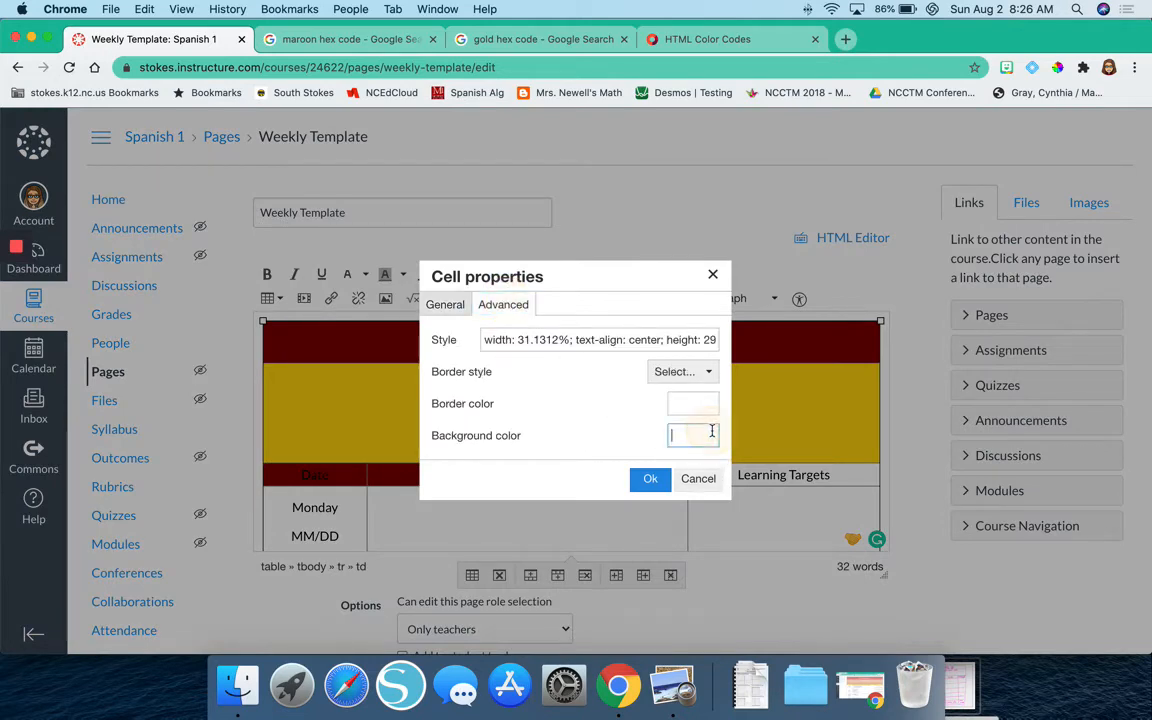
pyautogui.write('#800000')
pyautogui.click(650, 479)
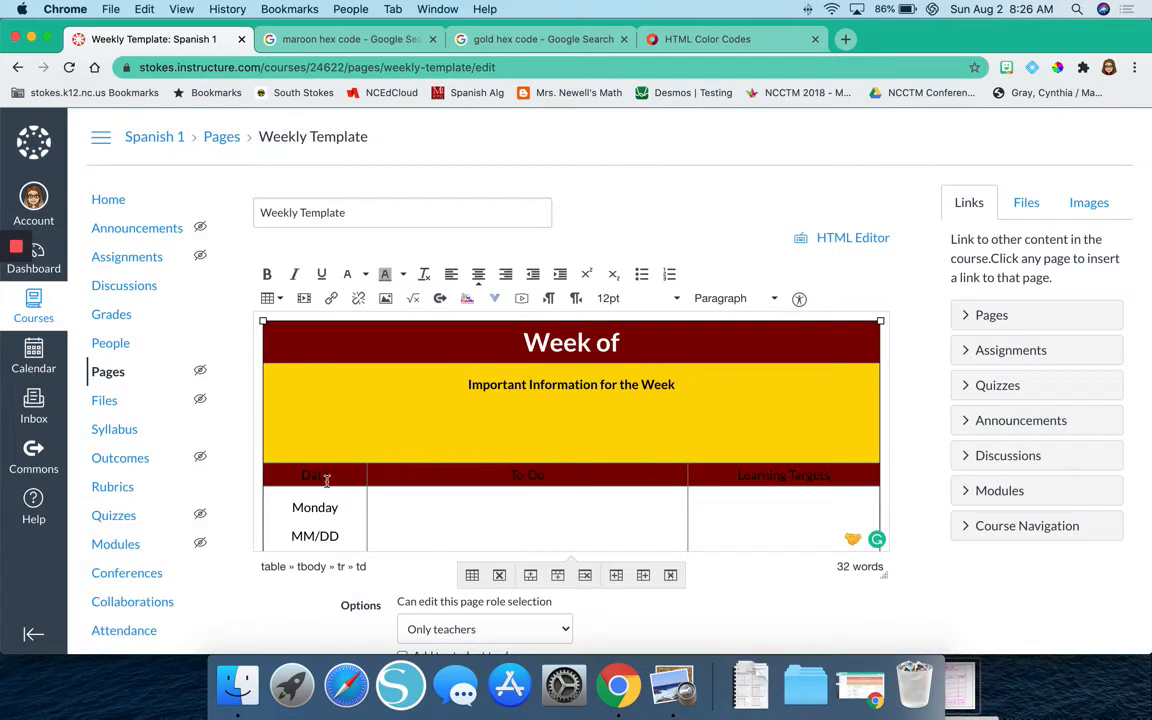
# Format the Date header text in white and bold.
pyautogui.moveTo(326, 478); pyautogui.dragTo(276, 476)
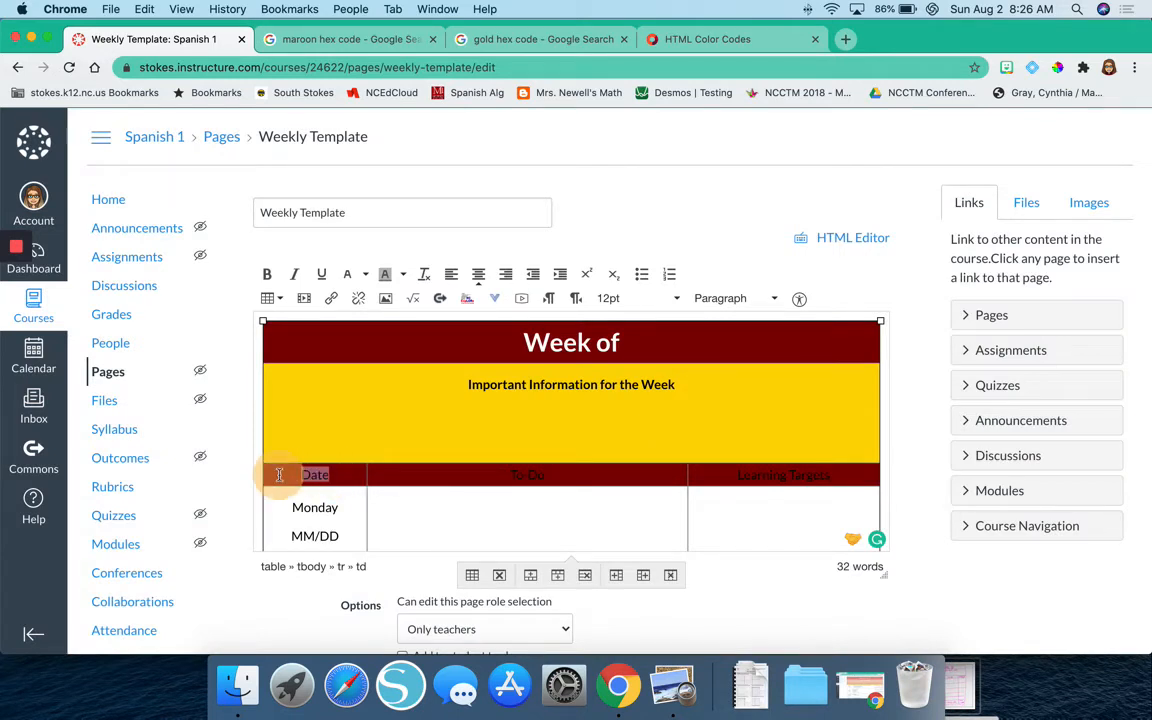
pyautogui.click(367, 280)
pyautogui.click(366, 307)
pyautogui.click(267, 273)
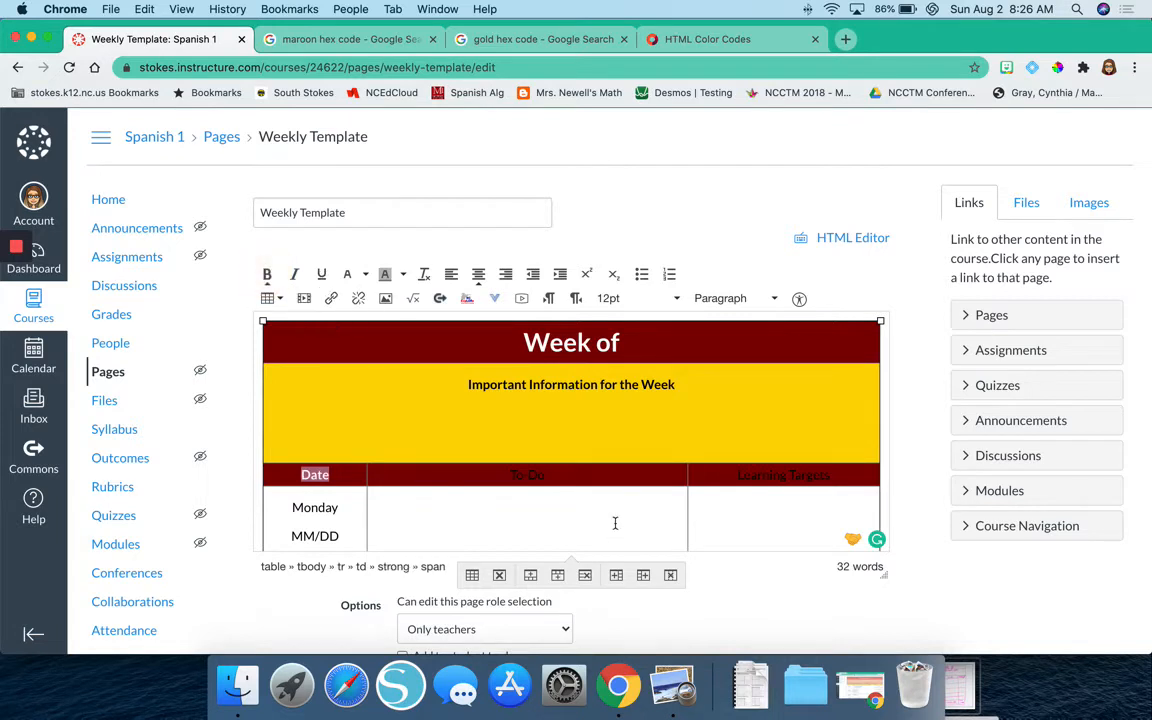
# Format the To-Do header text in white and bold.
pyautogui.tripleClick(533, 476)
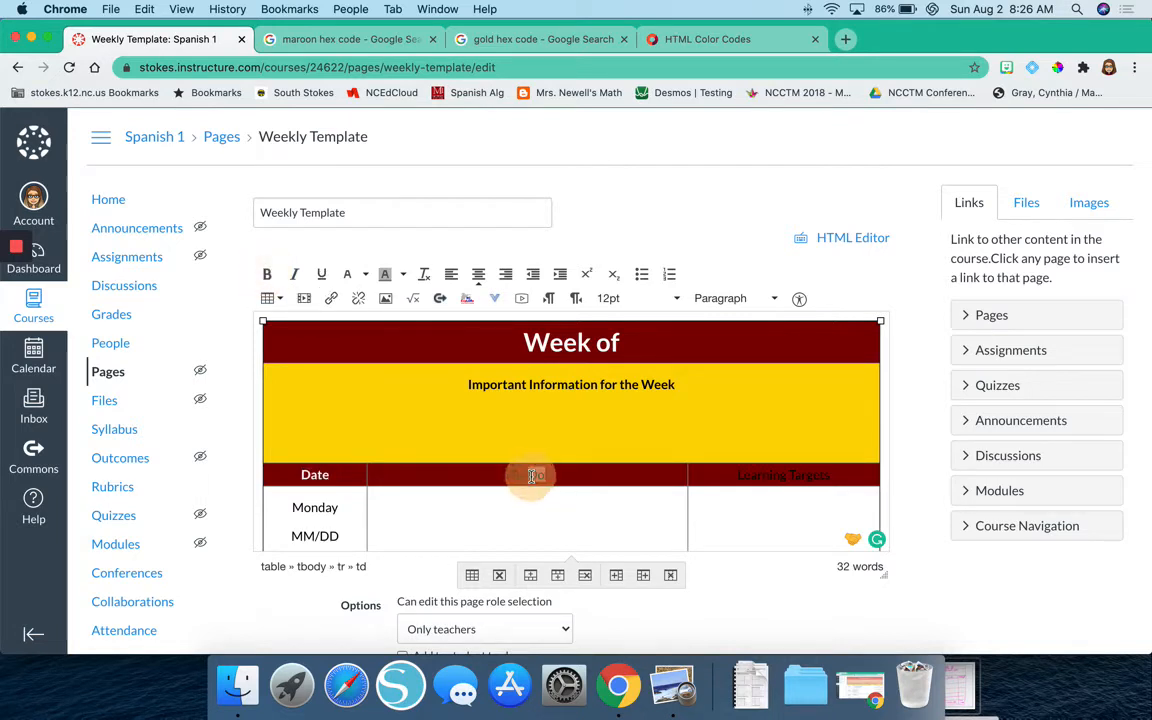
pyautogui.click(365, 280)
pyautogui.click(362, 314)
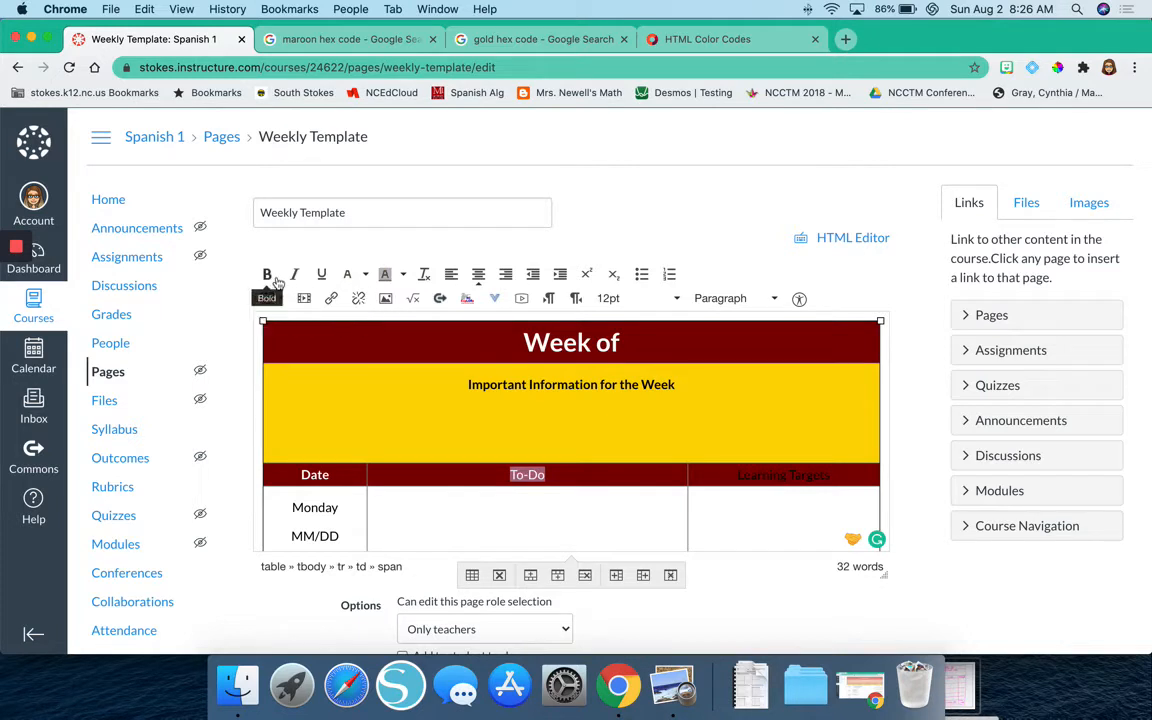
# Make the Learning Targets header text bold and white, then deselect it.
pyautogui.tripleClick(803, 474)
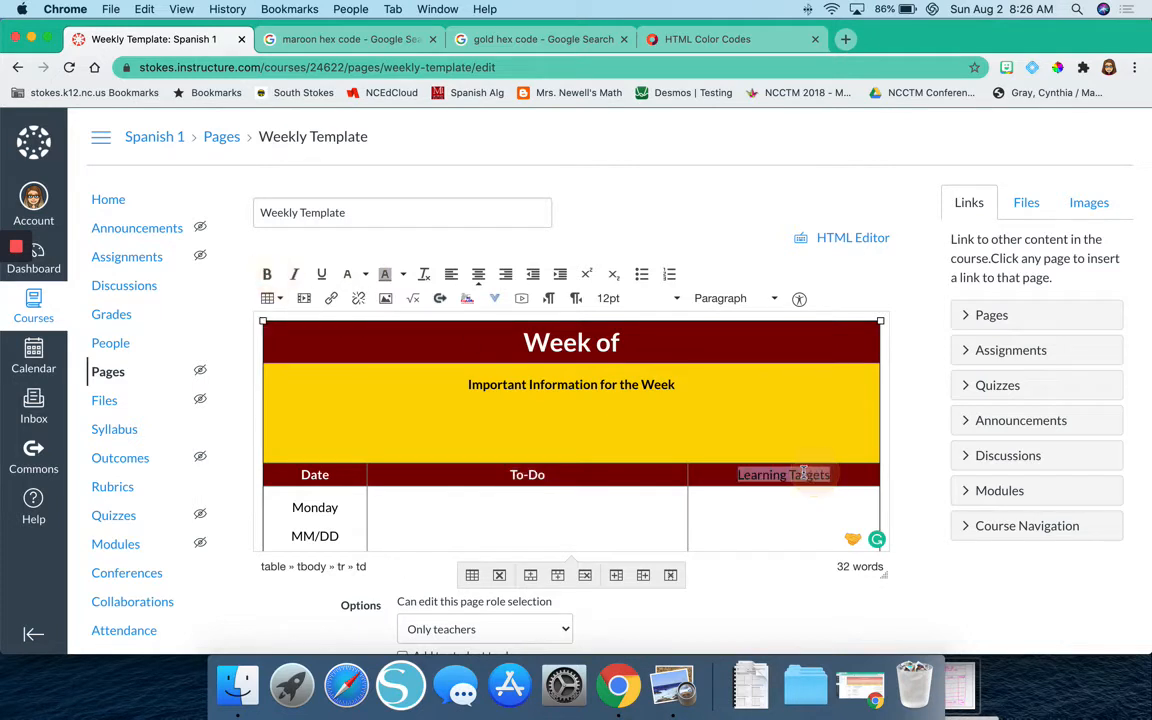
pyautogui.click(267, 274)
pyautogui.click(367, 276)
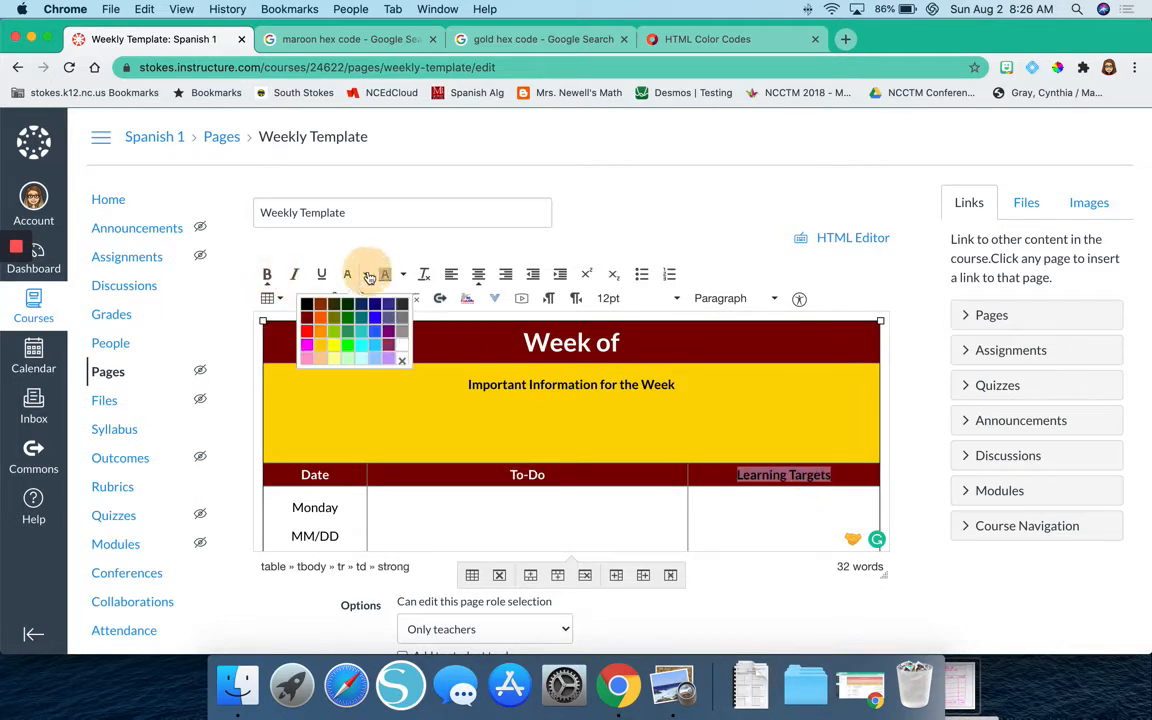
pyautogui.click(356, 306)
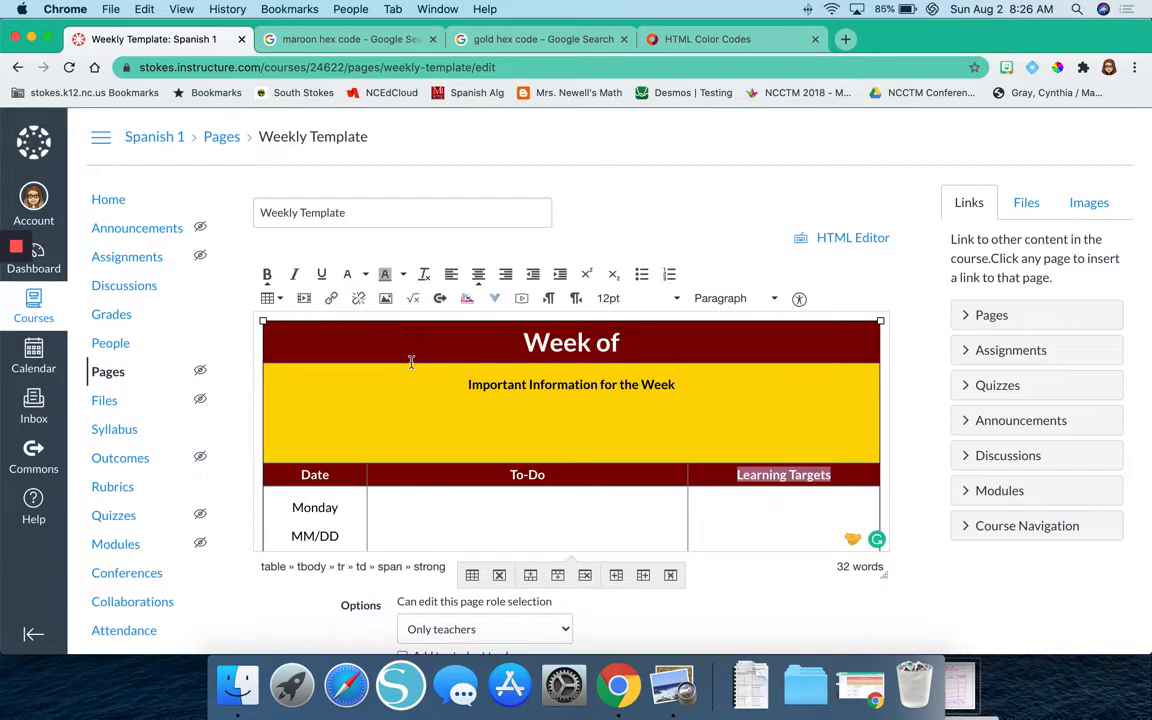
pyautogui.click(484, 507)
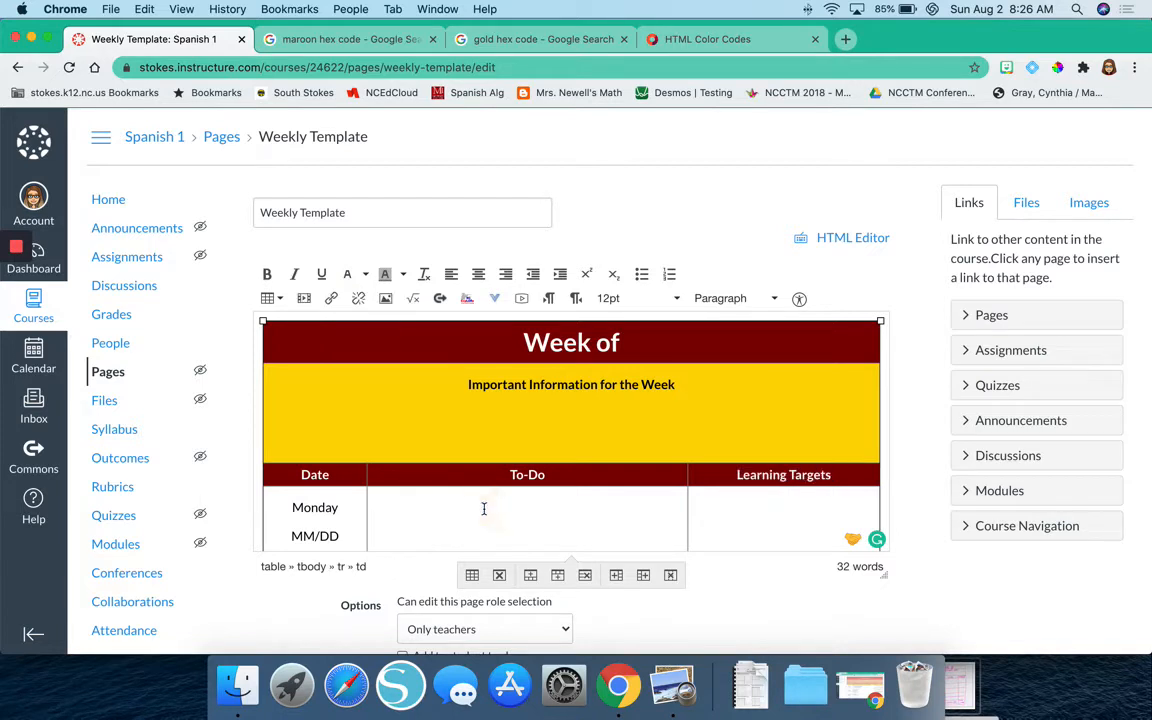
# Set the background color of the Previous Week cell in the table's last row to the copied maroon hex code #800000.
pyautogui.scroll(-1, 484, 507)
pyautogui.scroll(1, 484, 508)
pyautogui.scroll(-3, 484, 510)
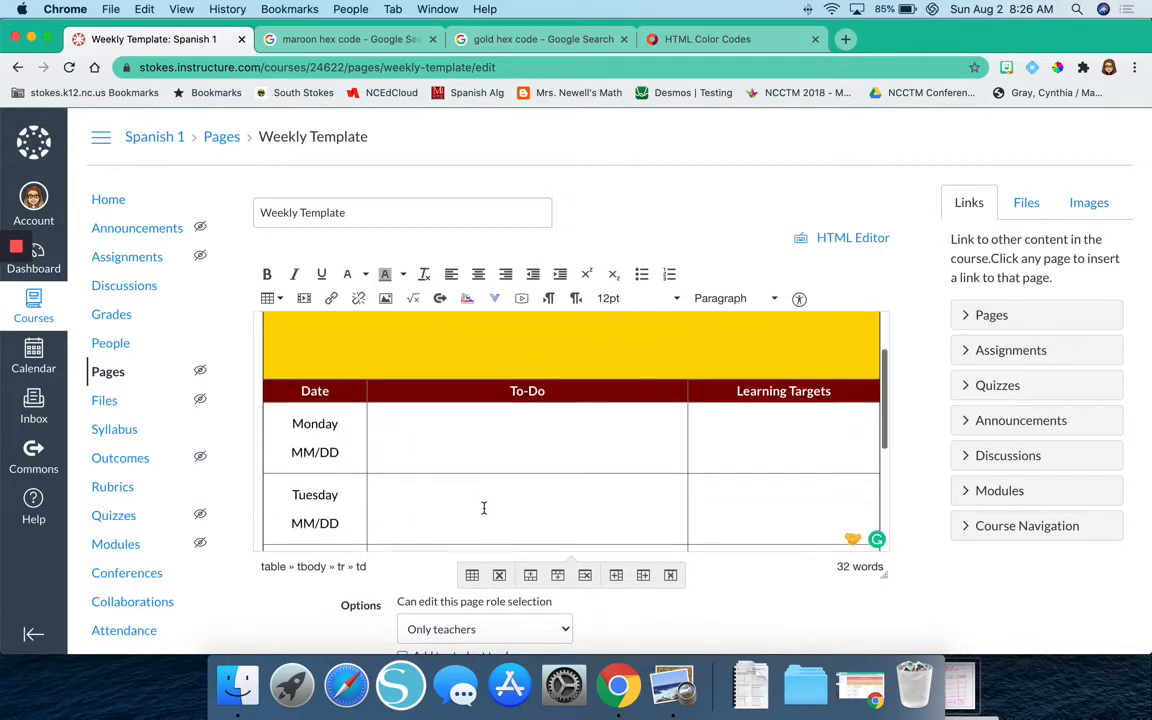
pyautogui.scroll(-5, 484, 512)
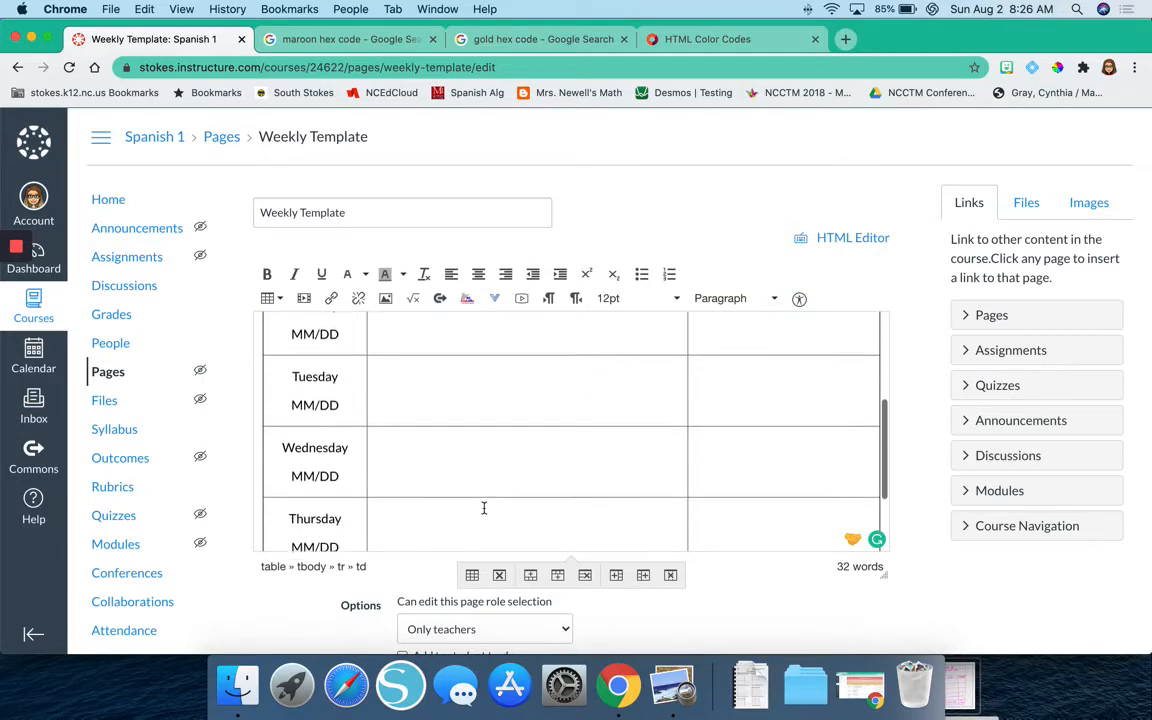
pyautogui.scroll(-1, 484, 508)
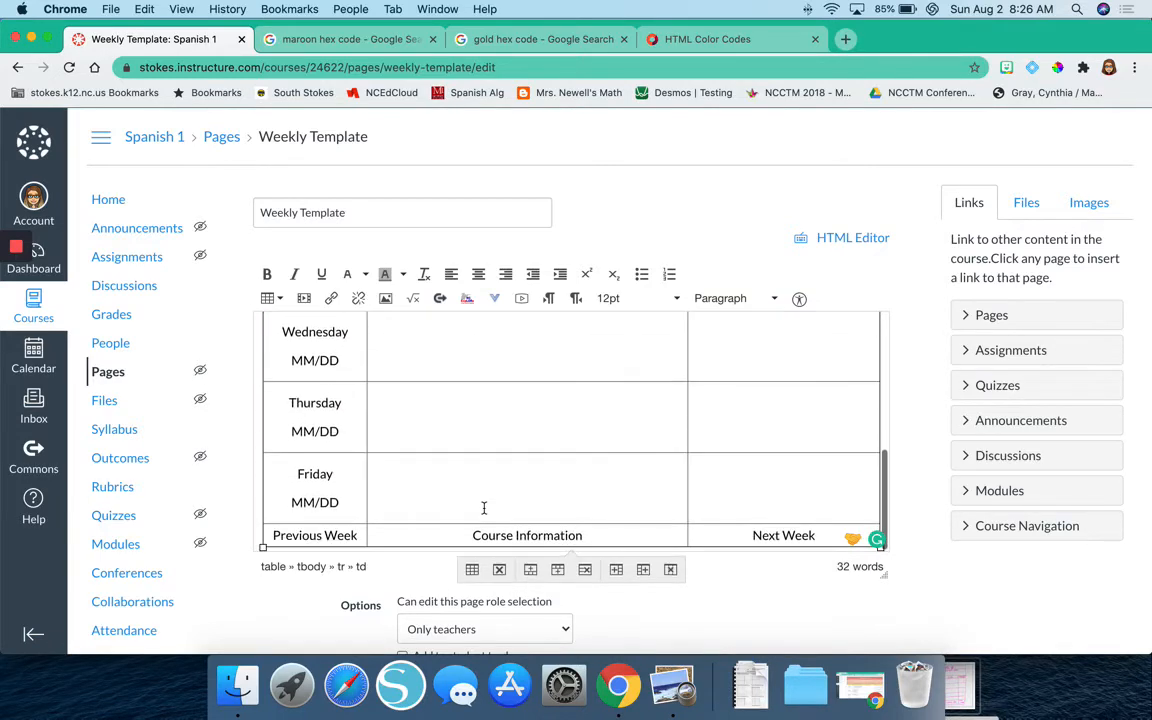
pyautogui.scroll(-2, 484, 508)
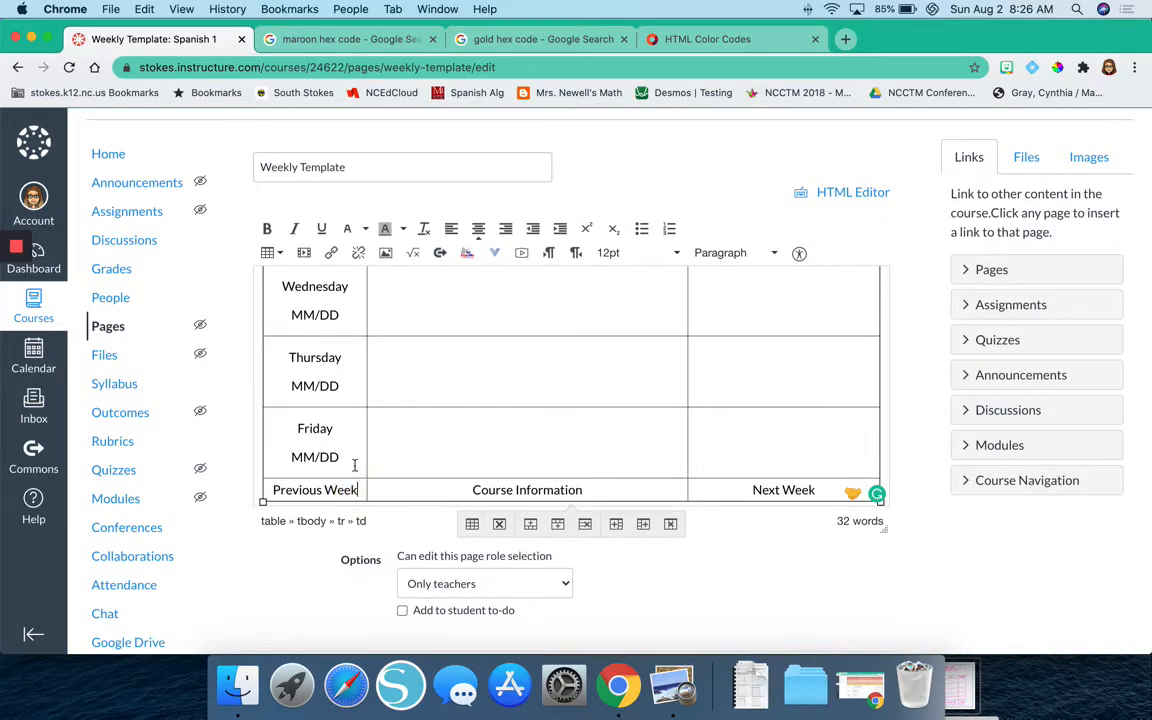
pyautogui.click(283, 254)
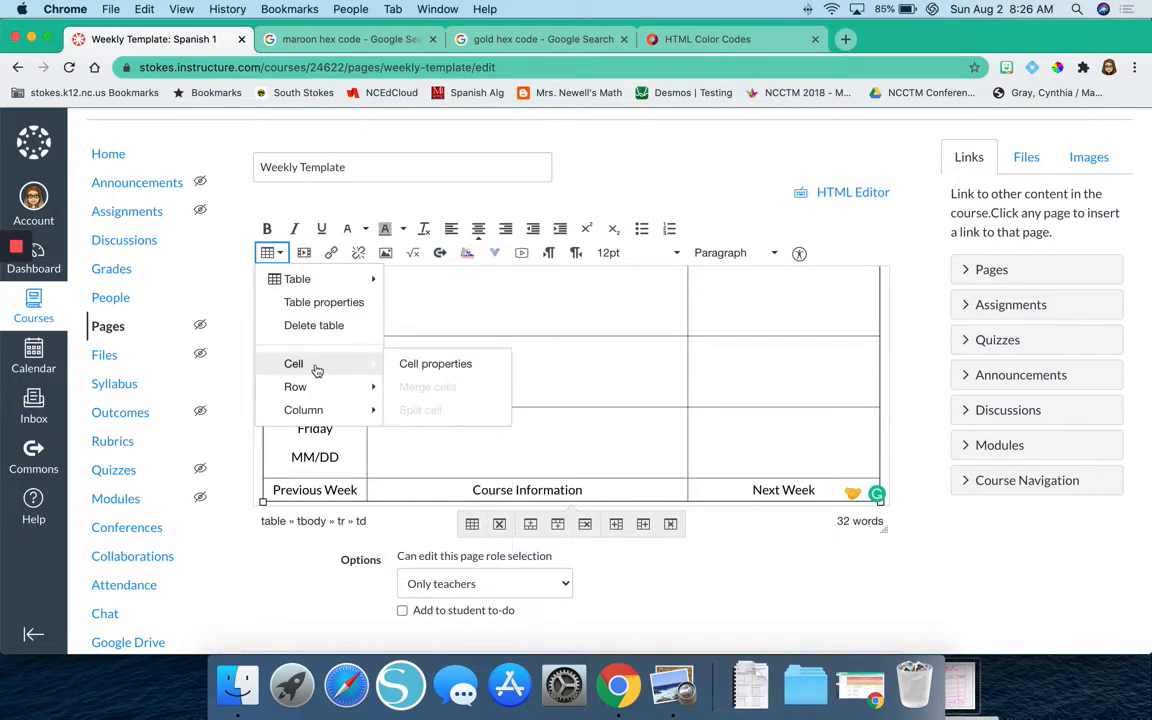
pyautogui.click(410, 364)
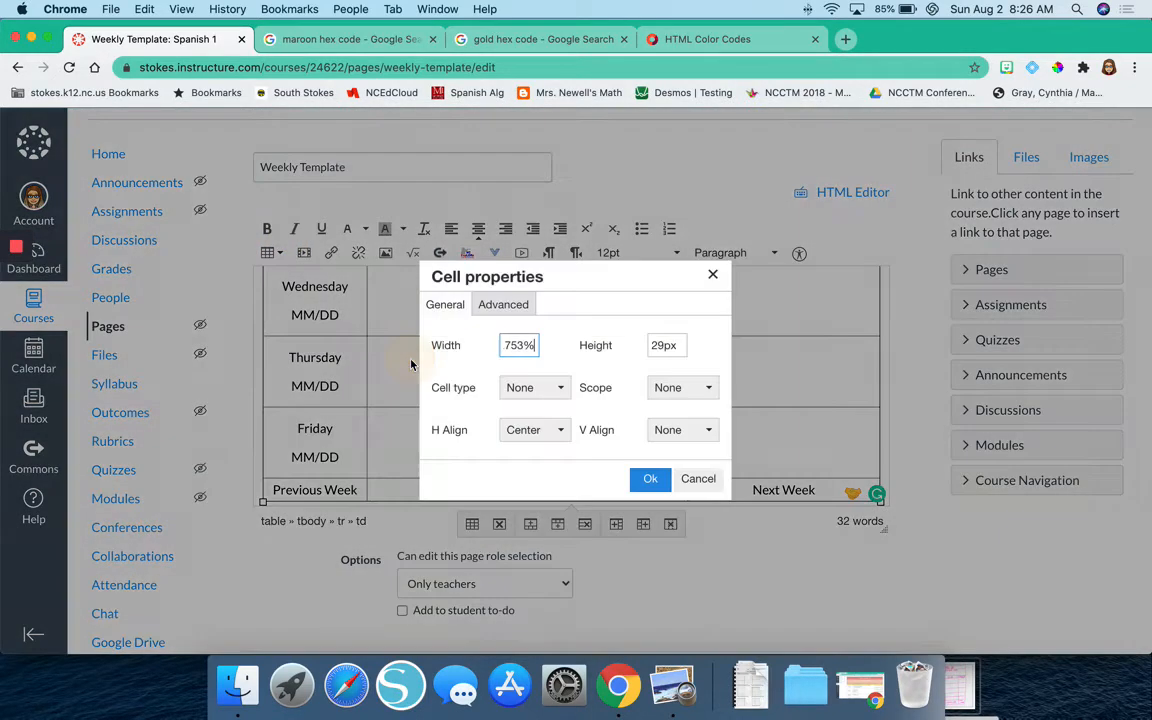
pyautogui.click(503, 304)
pyautogui.click(682, 434)
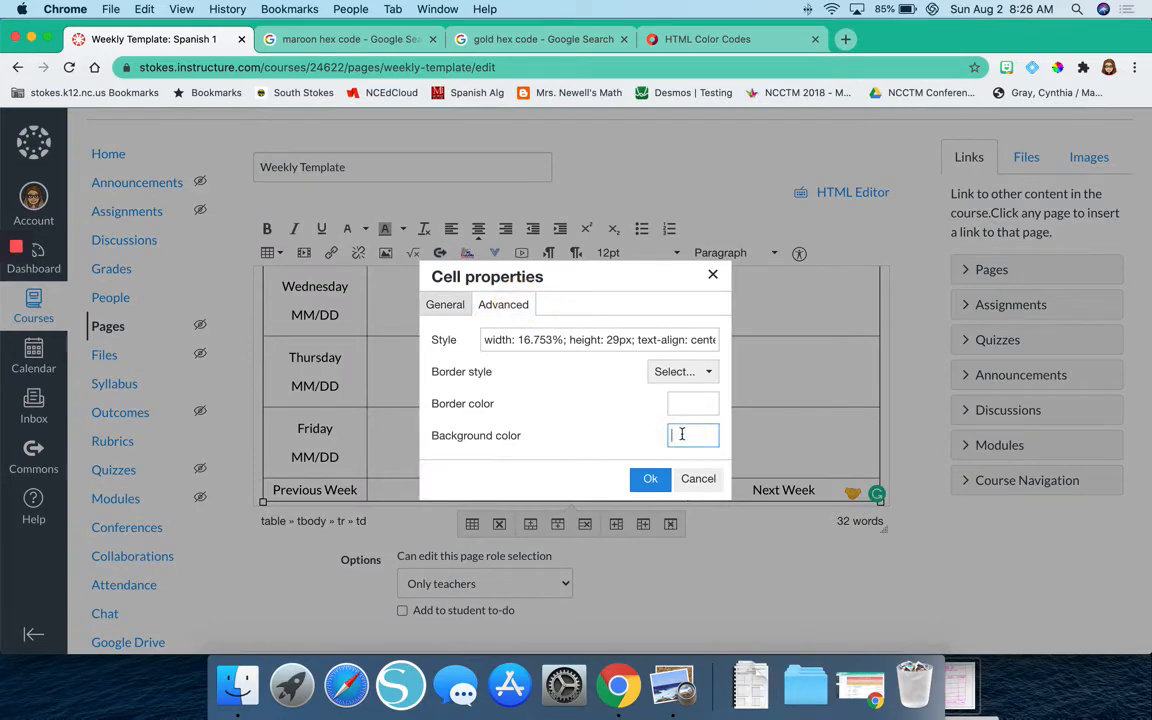
pyautogui.write('#800000')
pyautogui.click(650, 478)
# Set the Course Information cell's background color to the same maroon #800000 in its advanced cell properties and apply it.
pyautogui.click(607, 490)
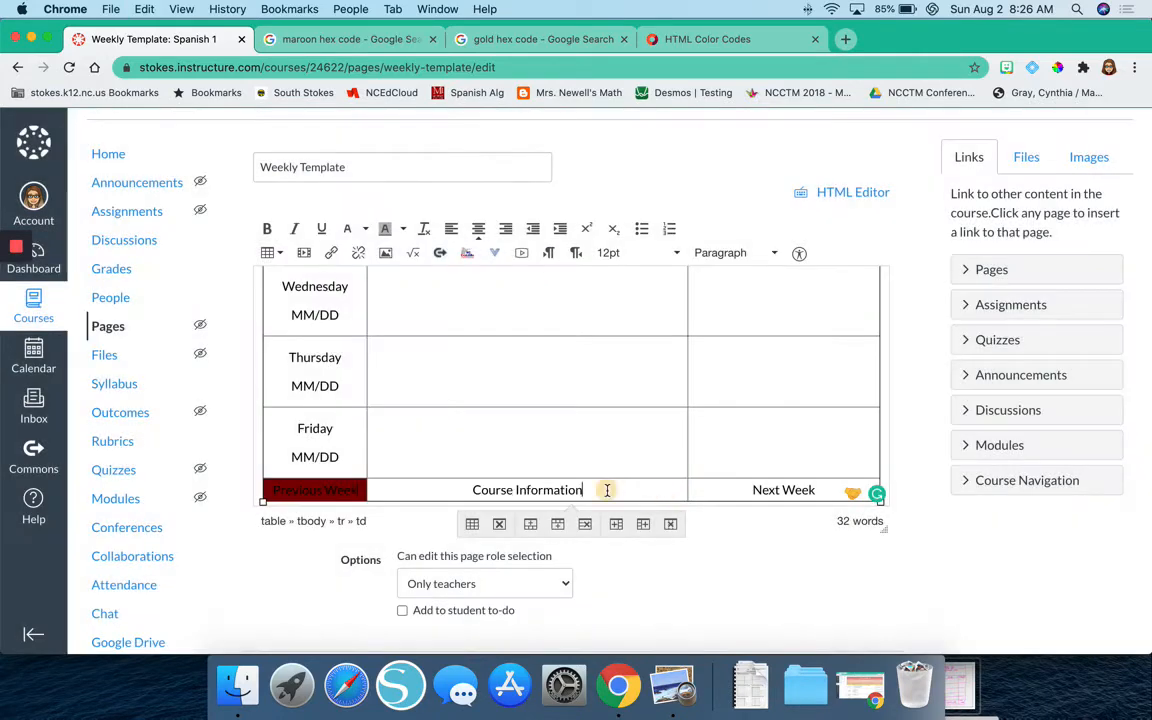
pyautogui.click(268, 252)
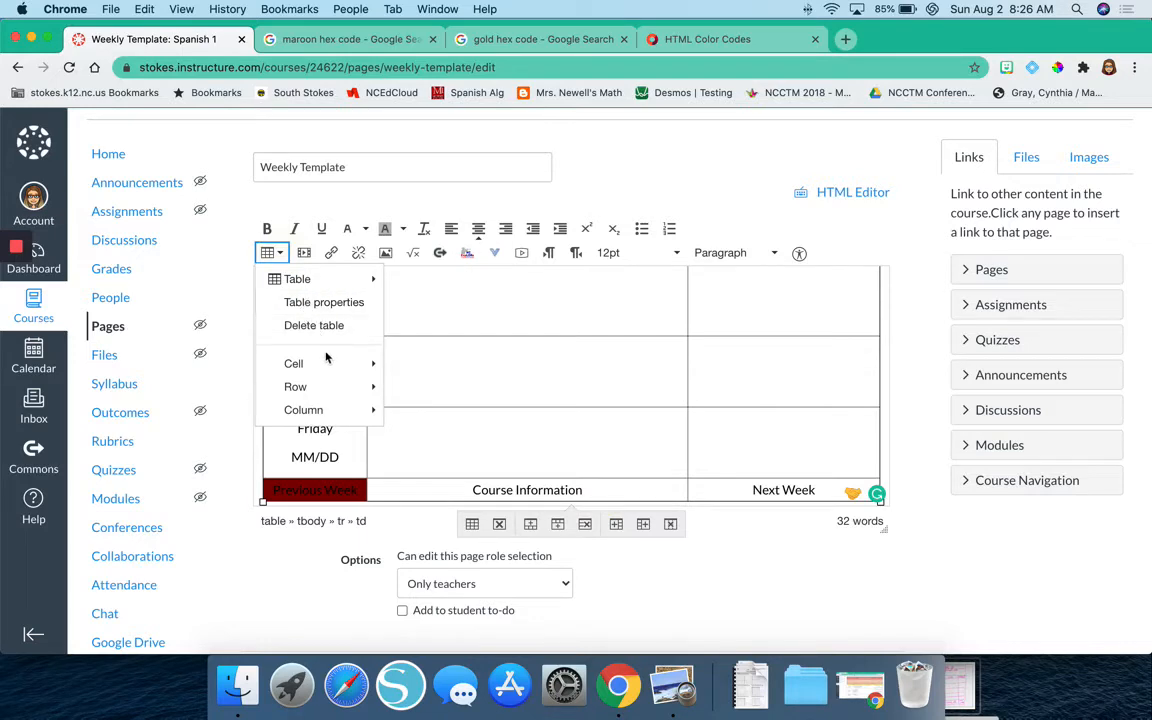
pyautogui.moveTo(326, 363)
pyautogui.click(424, 363)
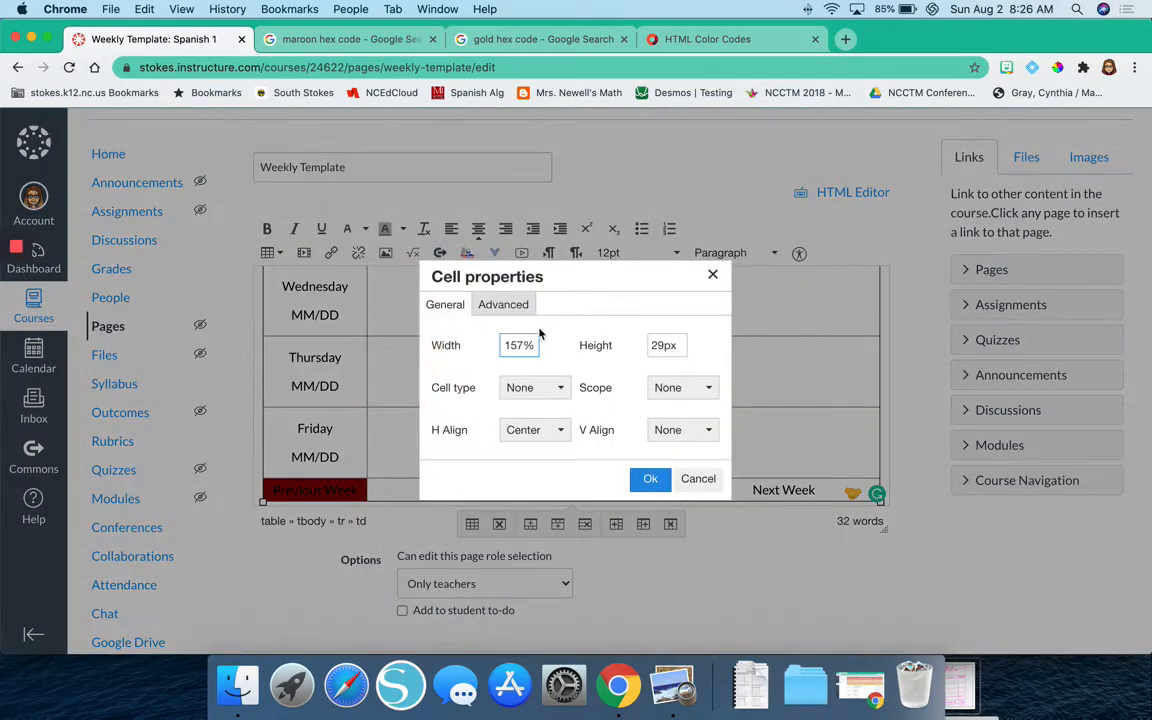
pyautogui.click(507, 304)
pyautogui.click(677, 436)
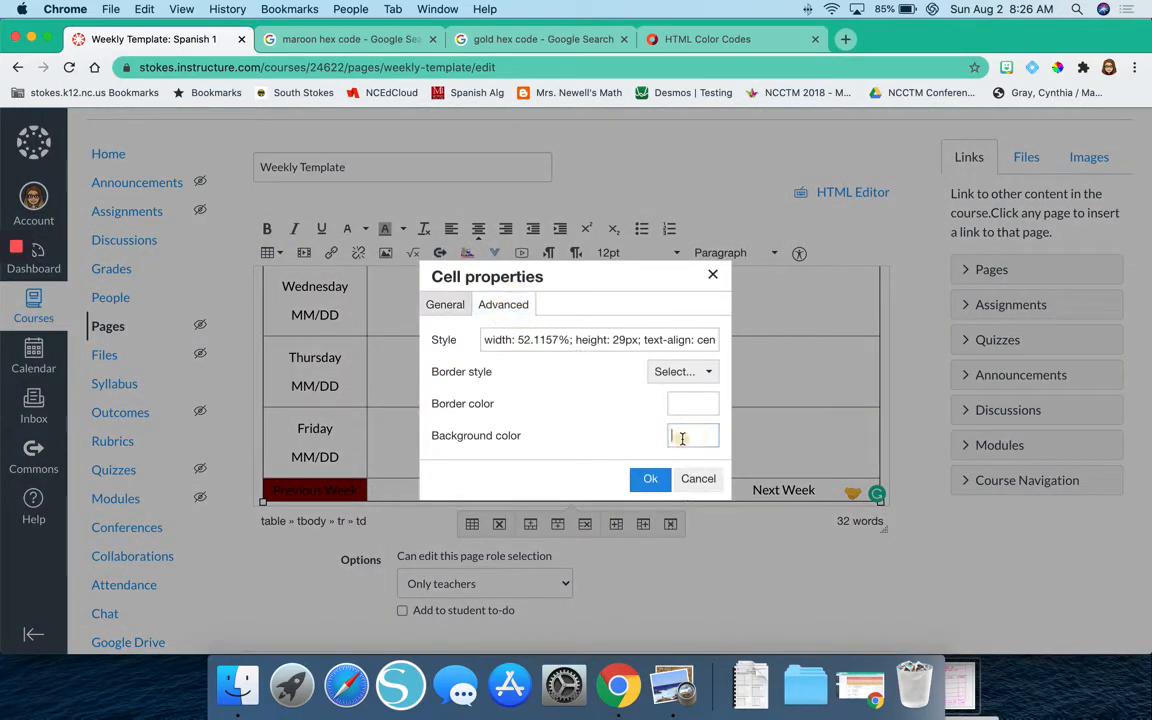
pyautogui.write('#800000')
pyautogui.click(652, 479)
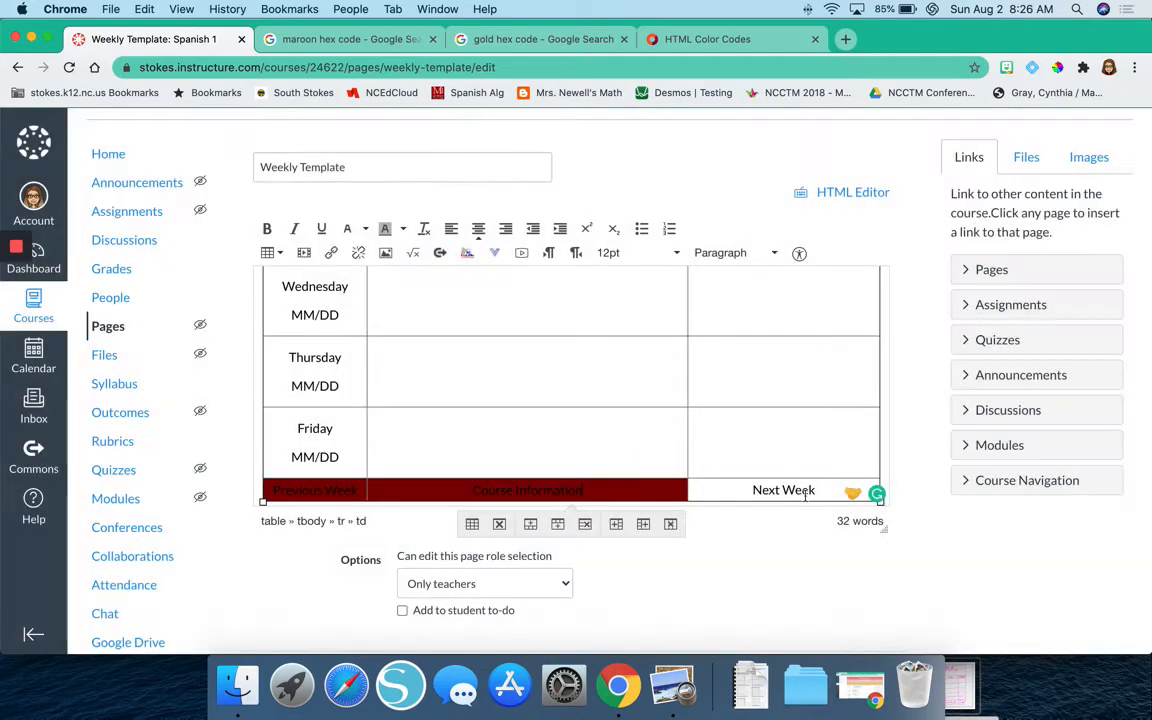
# Set the Next Week cell's background color to maroon #800000 in its advanced cell properties.
pyautogui.click(269, 253)
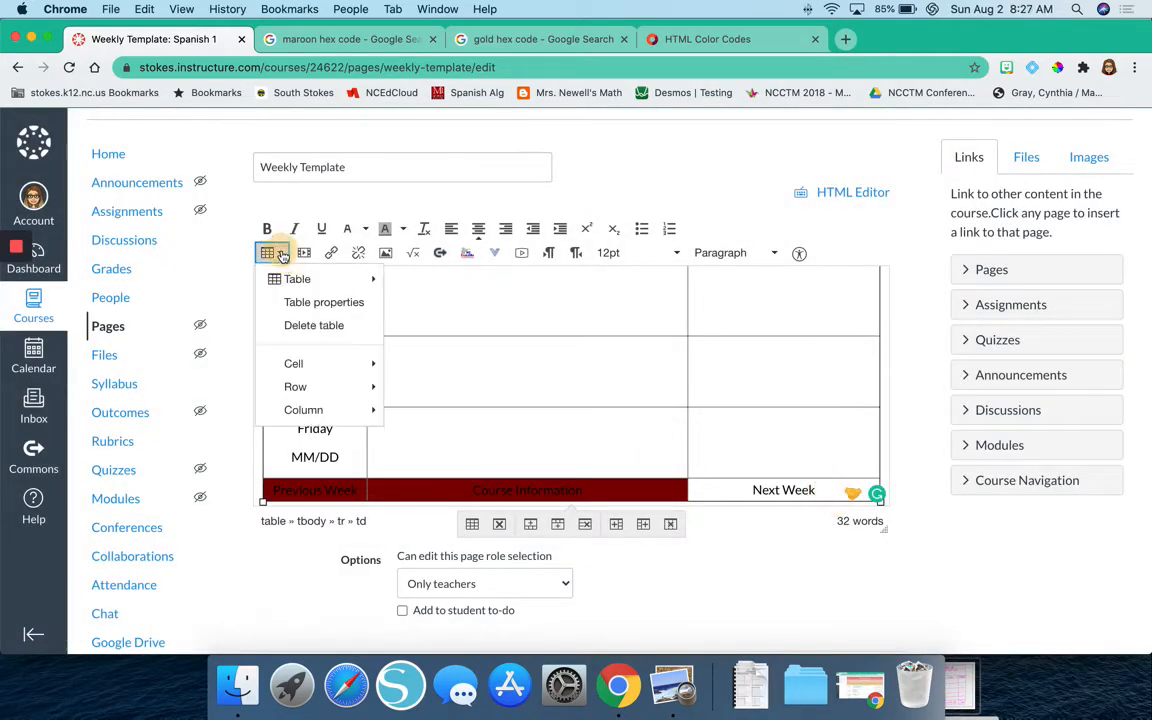
pyautogui.moveTo(327, 366)
pyautogui.click(420, 364)
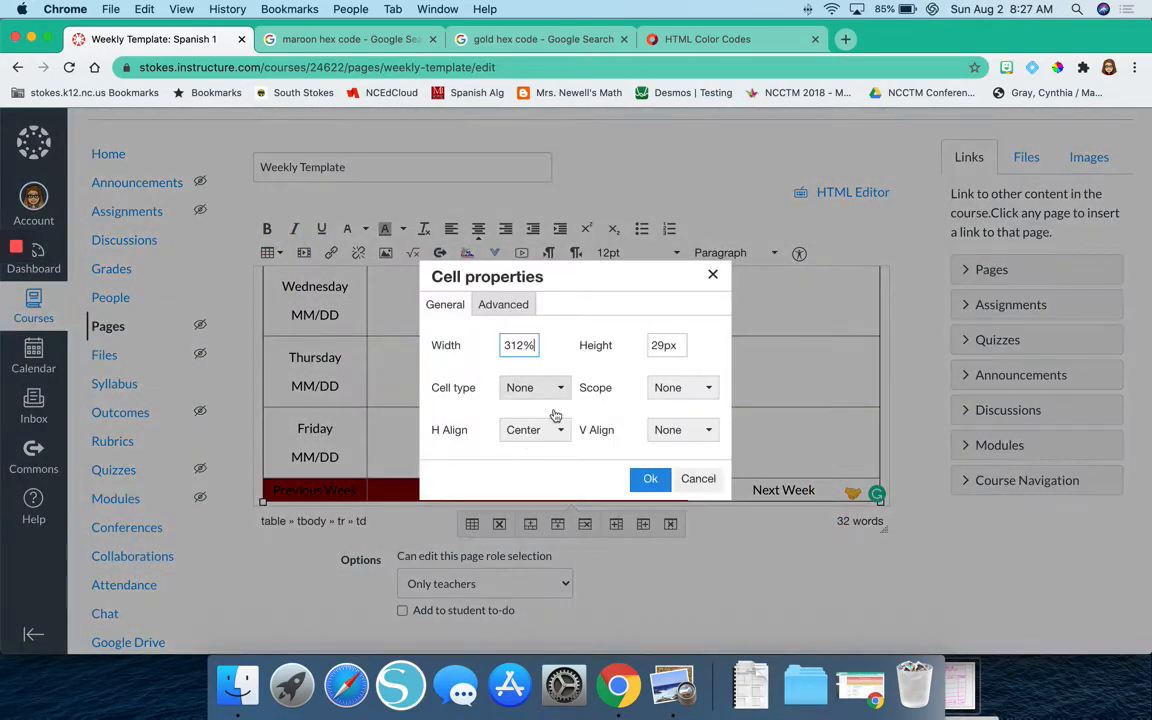
pyautogui.click(501, 303)
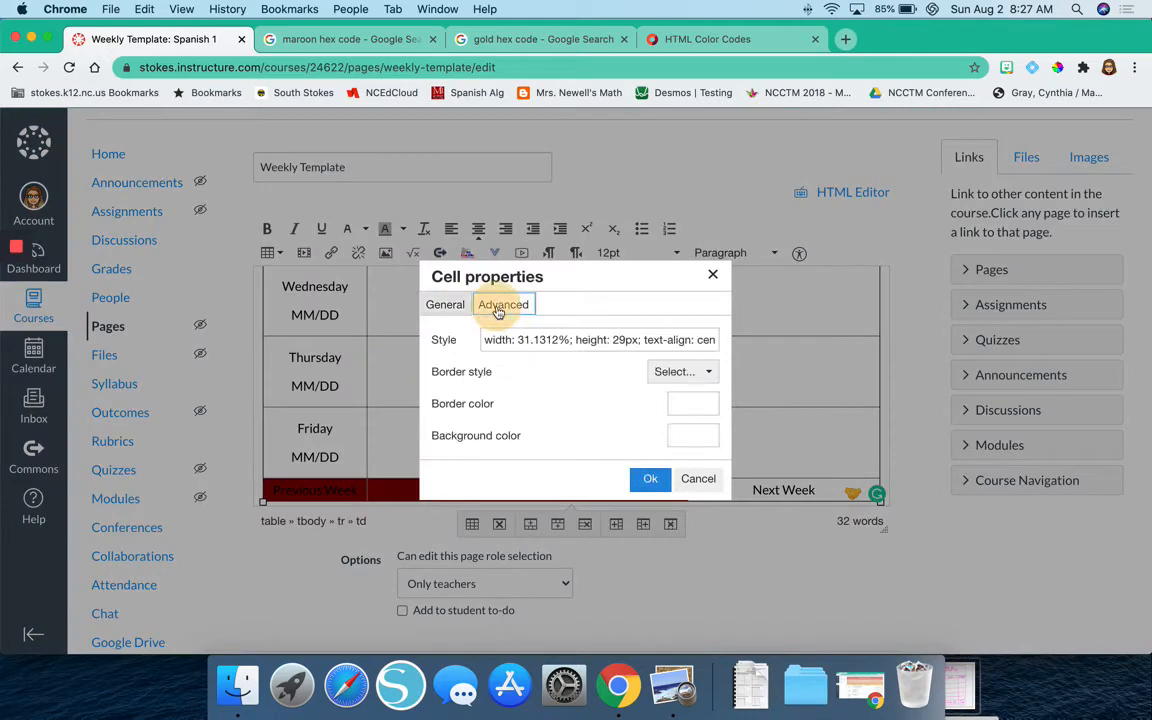
pyautogui.click(690, 438)
pyautogui.write('#800000')
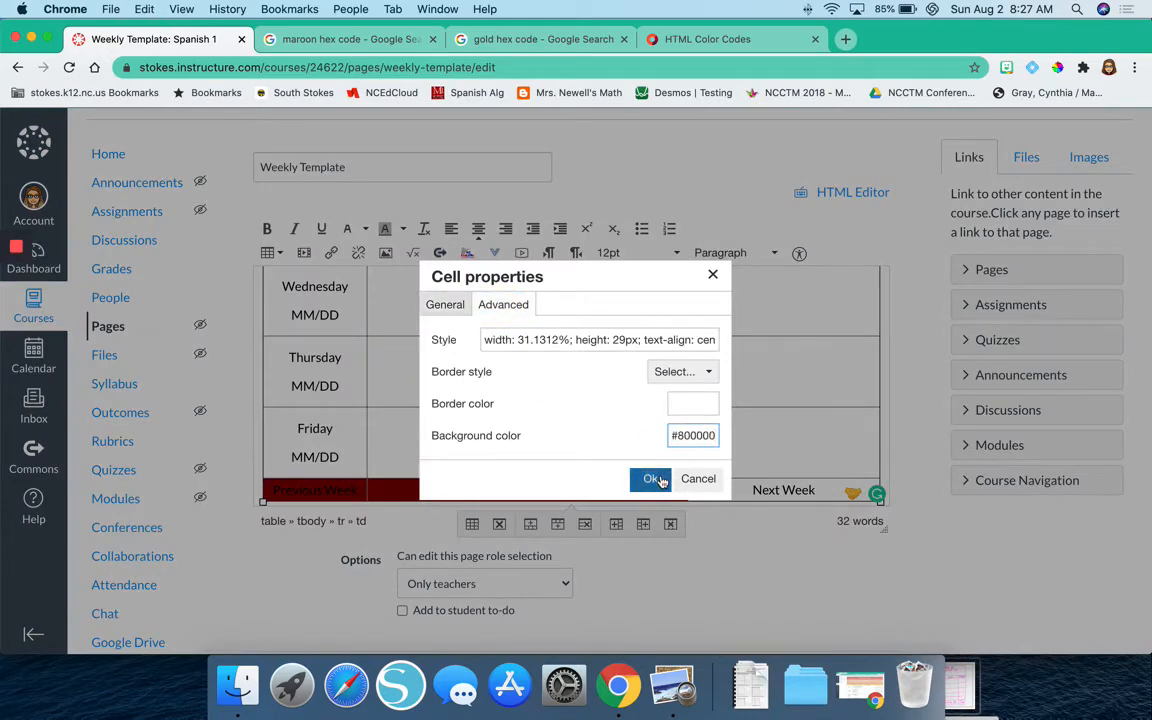
pyautogui.click(650, 479)
# Color the Previous Week, Course Information and Next Week labels in the table's last row white.
pyautogui.tripleClick(308, 490)
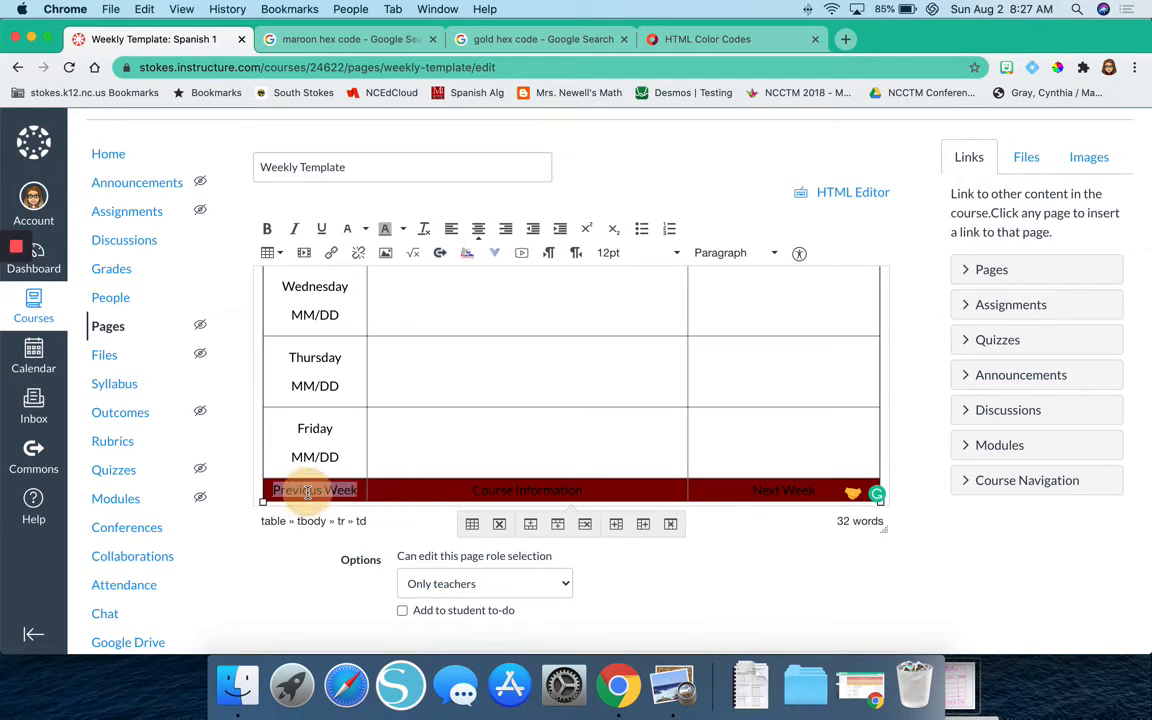
pyautogui.click(346, 230)
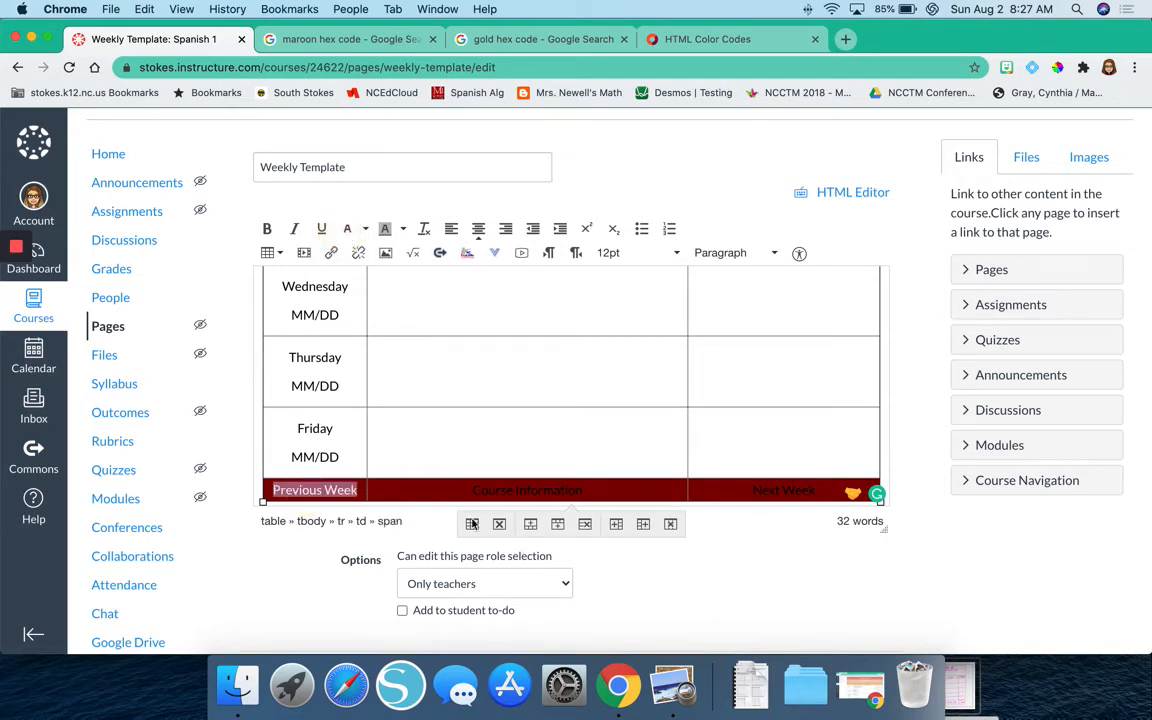
pyautogui.tripleClick(500, 490)
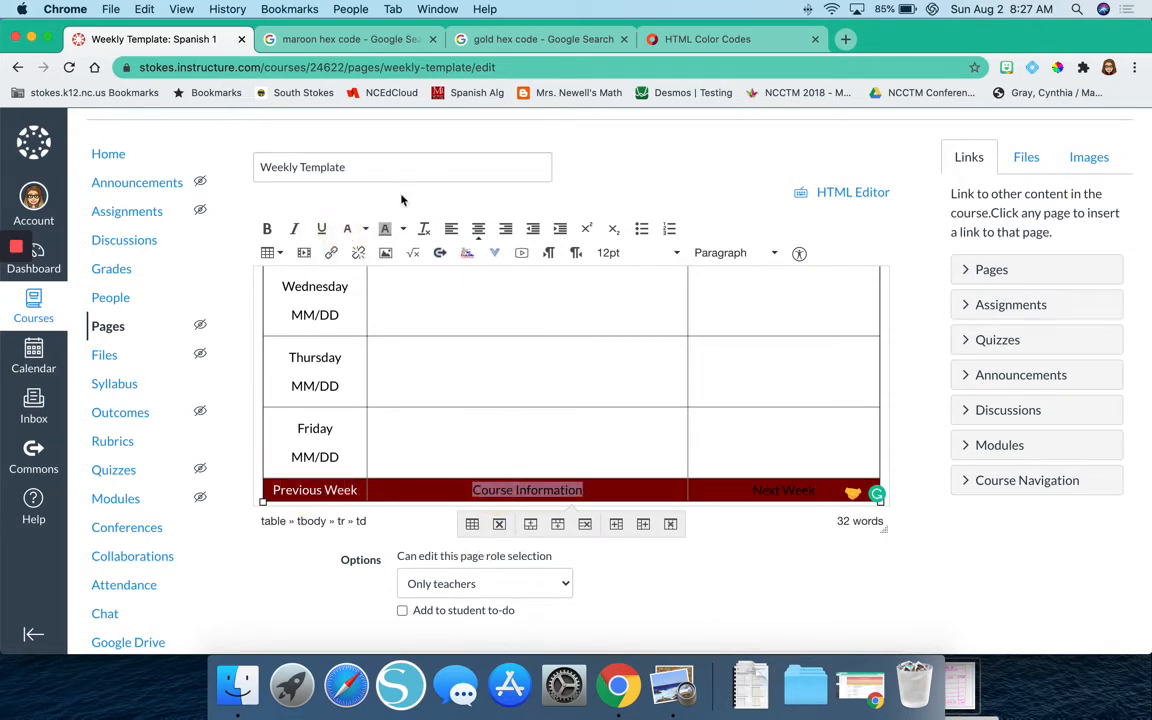
pyautogui.click(348, 231)
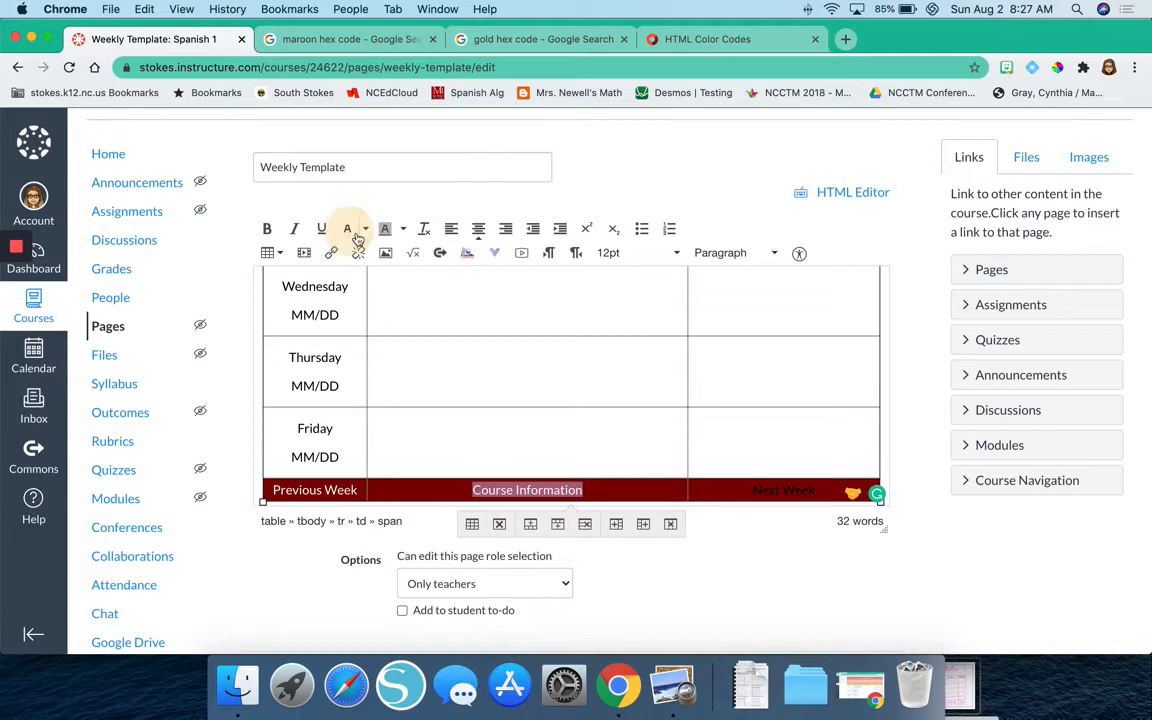
pyautogui.tripleClick(759, 488)
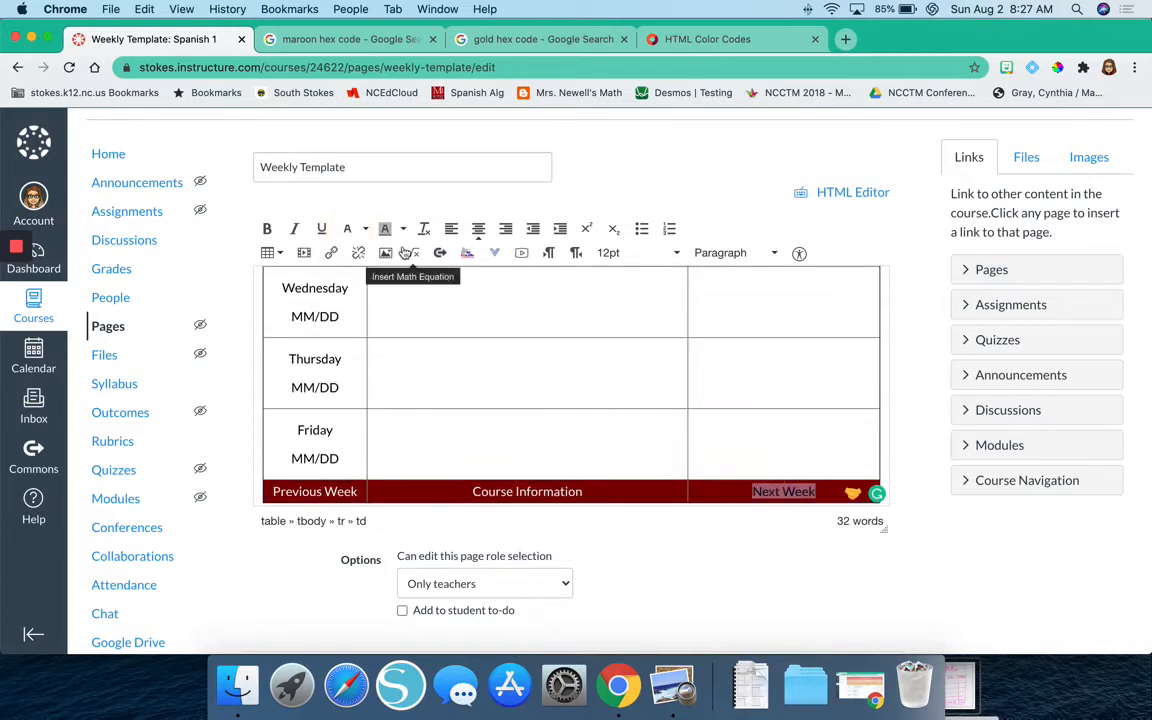
pyautogui.click(347, 228)
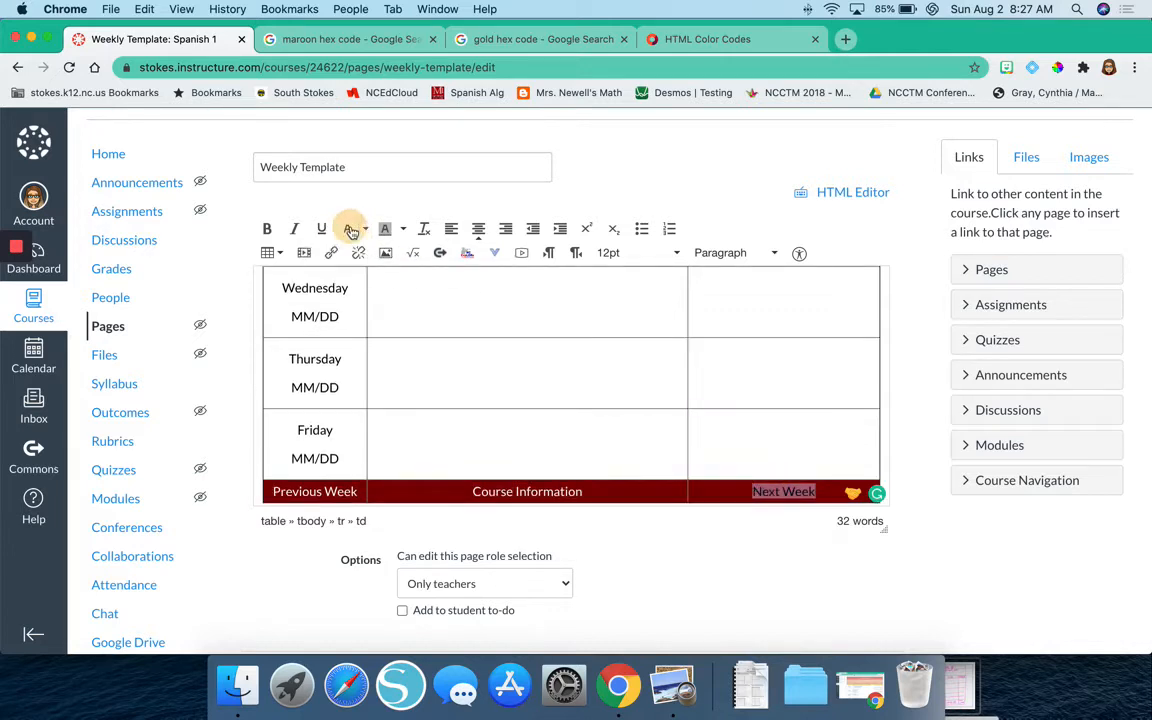
pyautogui.click(528, 412)
# Save the Weekly Template page and look over the finished table.
pyautogui.scroll(-3, 740, 596)
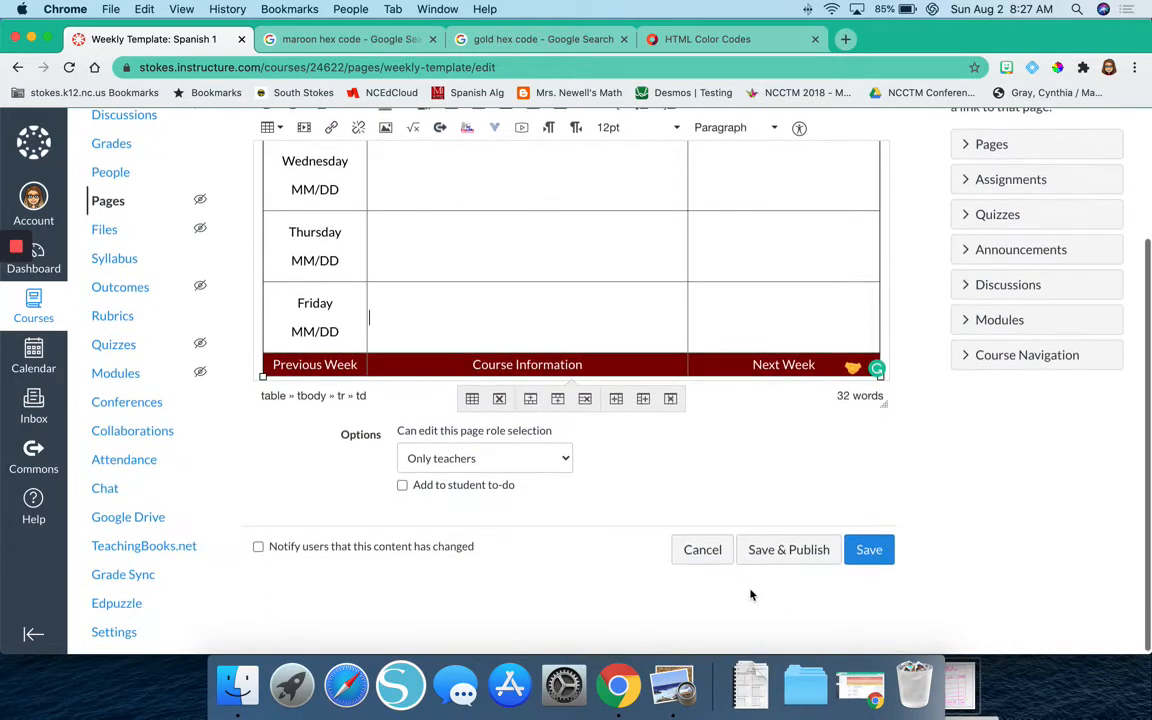
pyautogui.click(868, 564)
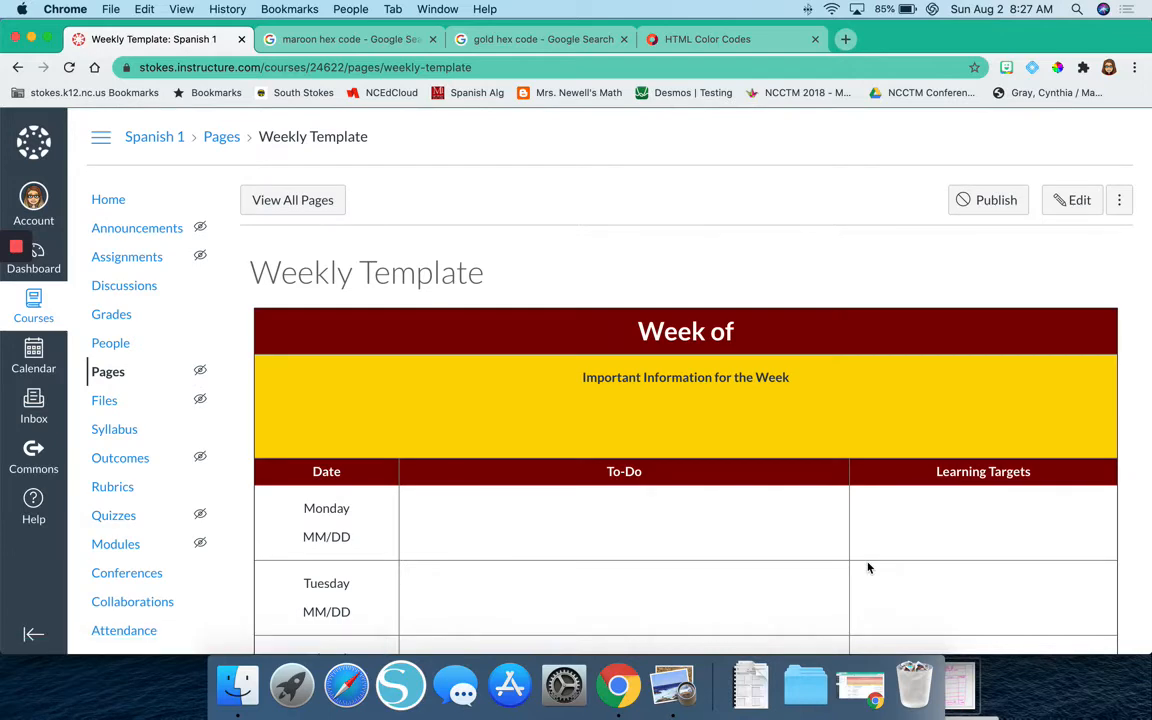
pyautogui.scroll(-5, 868, 568)
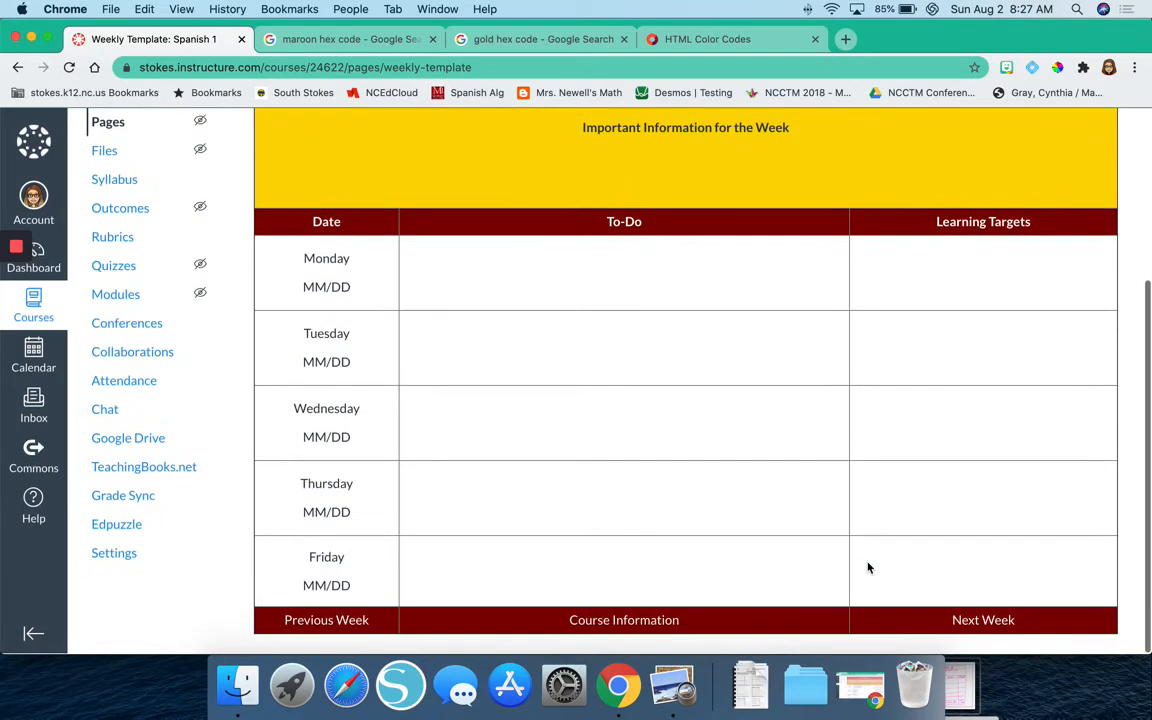
pyautogui.scroll(2, 868, 568)
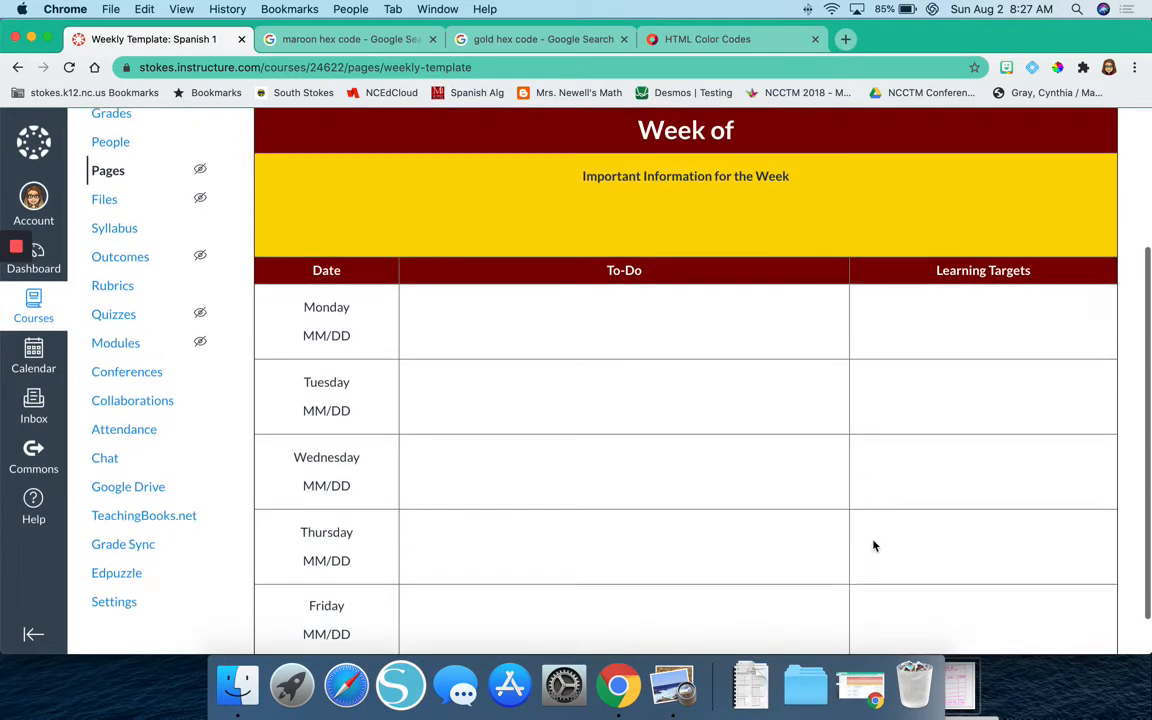
# View the whole weekly table at 90% browser zoom, and return the zoom to 100%.
pyautogui.click(1134, 67)
pyautogui.click(1016, 240)
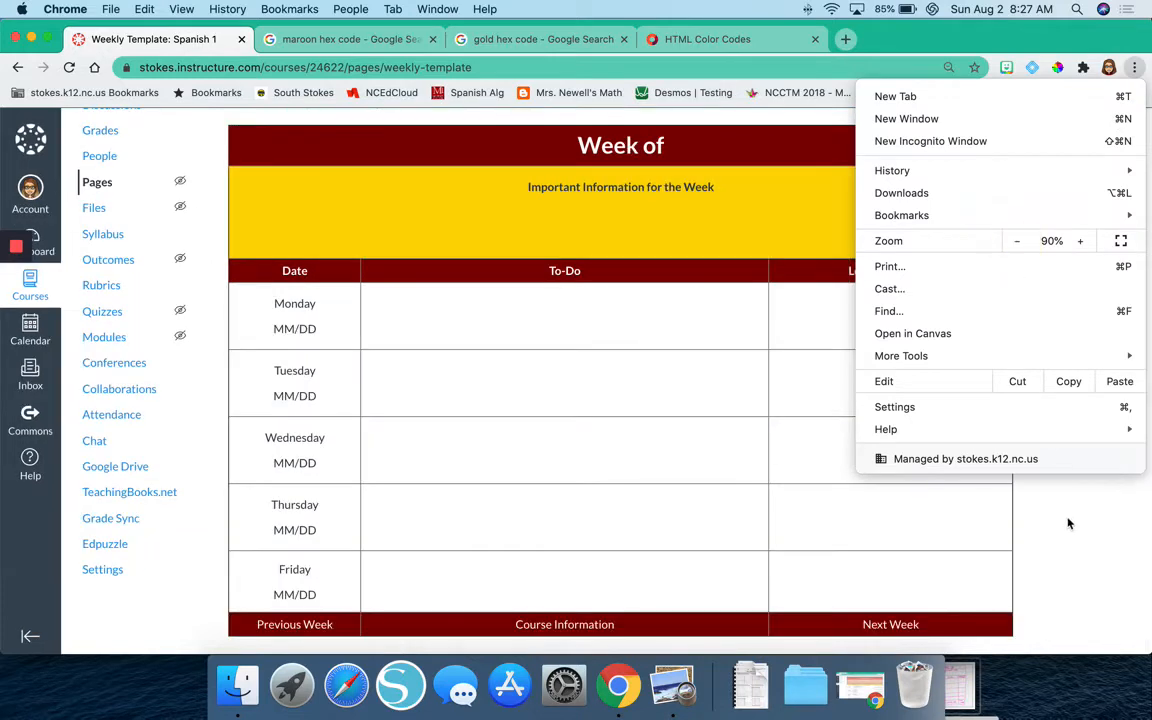
pyautogui.click(1095, 545)
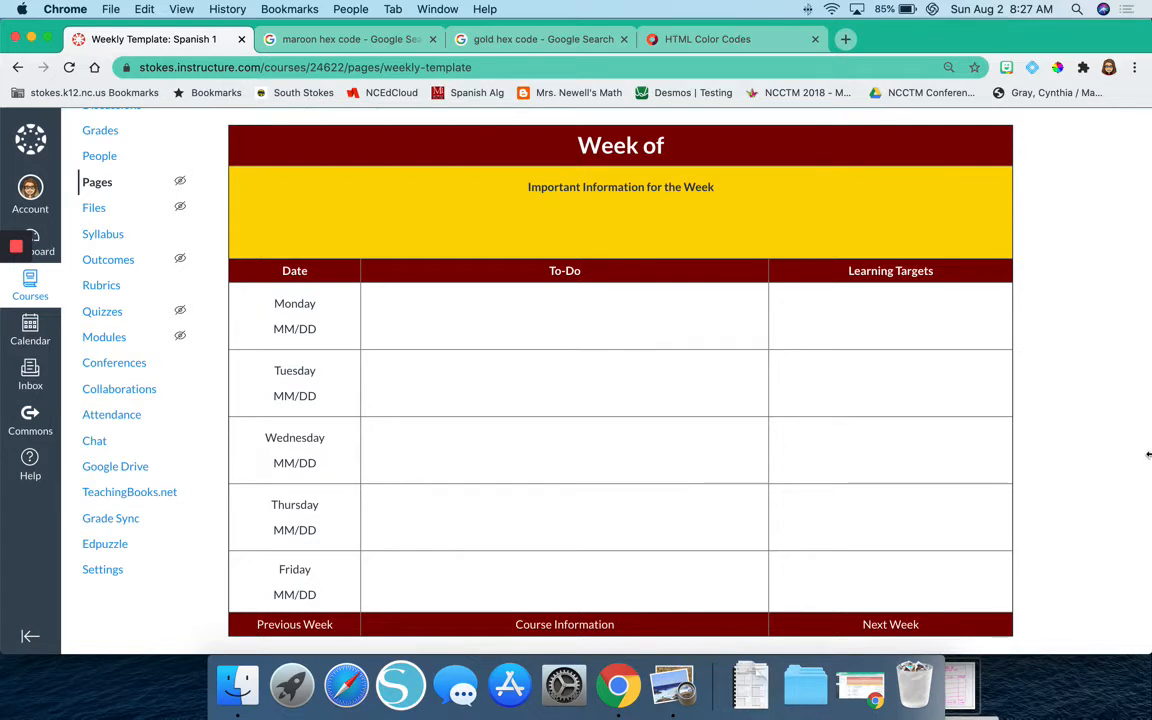
pyautogui.click(1134, 70)
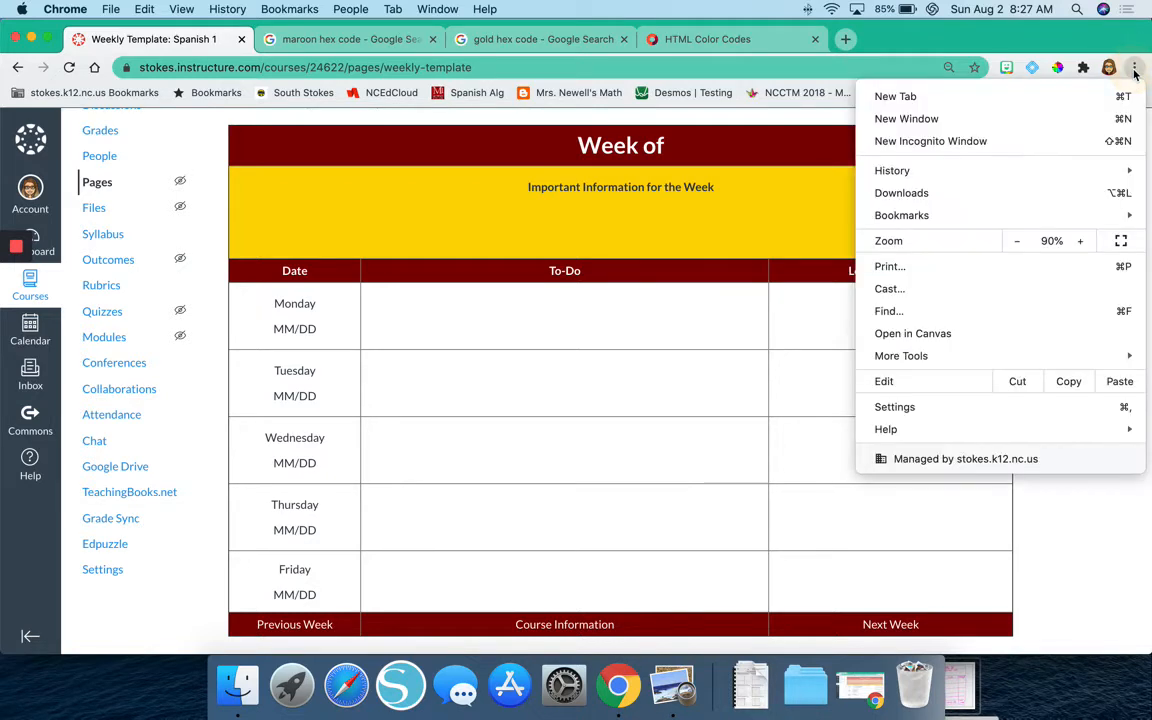
pyautogui.click(1080, 241)
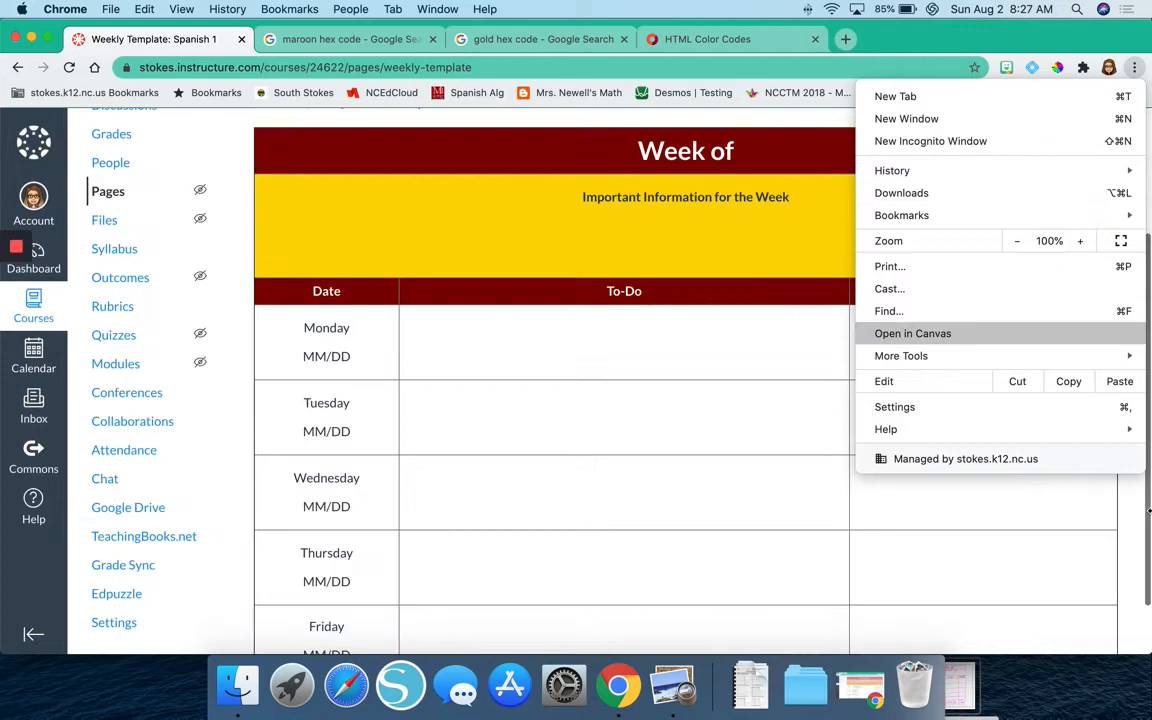
pyautogui.click(1140, 666)
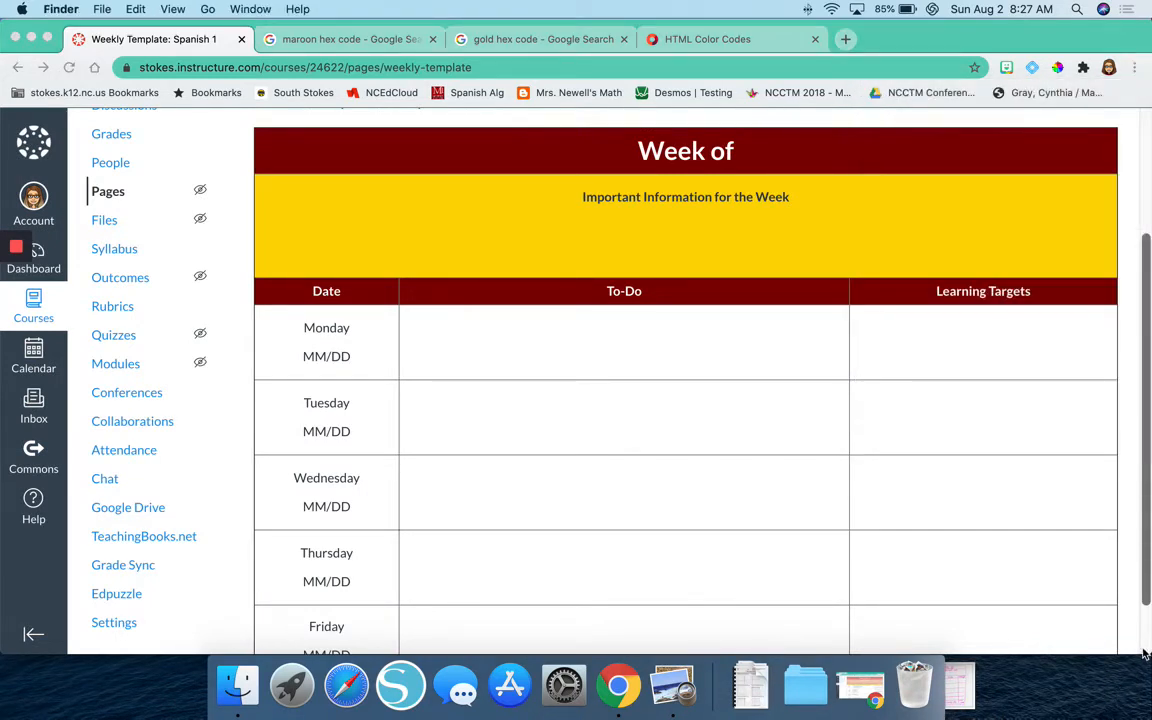
pyautogui.click(1145, 653)
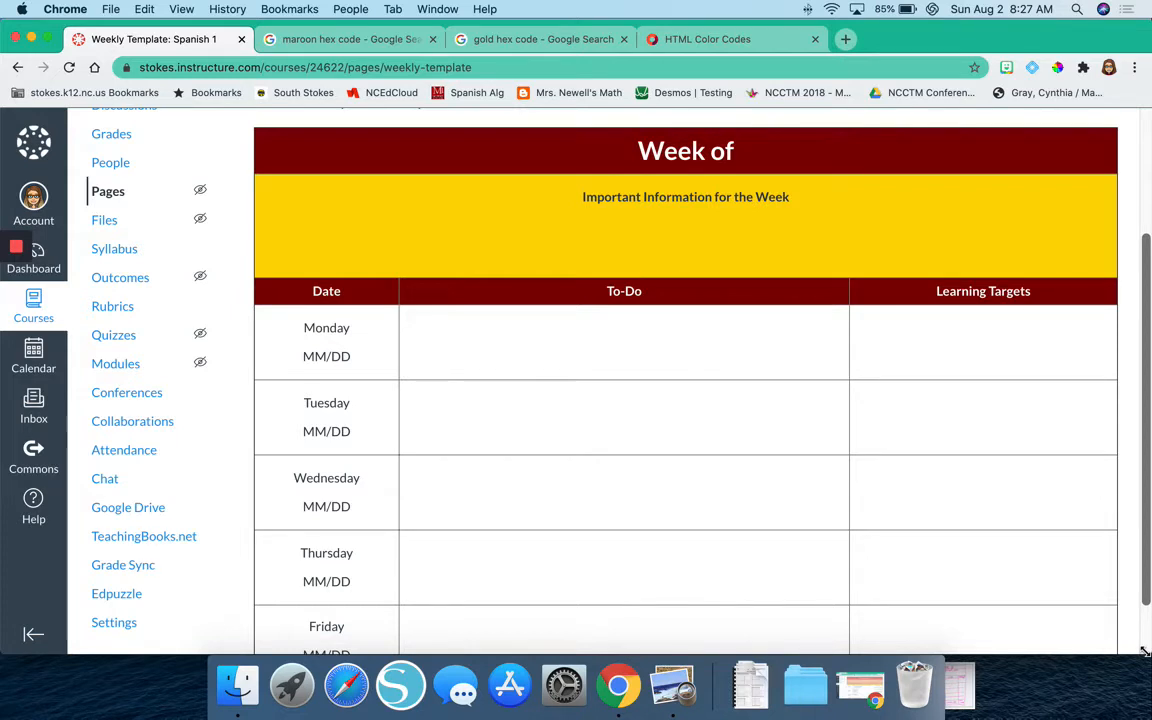
pyautogui.moveTo(1144, 651)
pyautogui.mouseDown()
pyautogui.moveTo(912, 608)
pyautogui.moveTo(1010, 602)
pyautogui.moveTo(697, 627)
pyautogui.moveTo(499, 620)
pyautogui.moveTo(481, 625)
pyautogui.moveTo(478, 679)
pyautogui.moveTo(458, 689)
pyautogui.moveTo(645, 675)
pyautogui.mouseUp()
pyautogui.moveTo(620, 590); pyautogui.dragTo(1145, 652)
pyautogui.scroll(-2, 1073, 490)
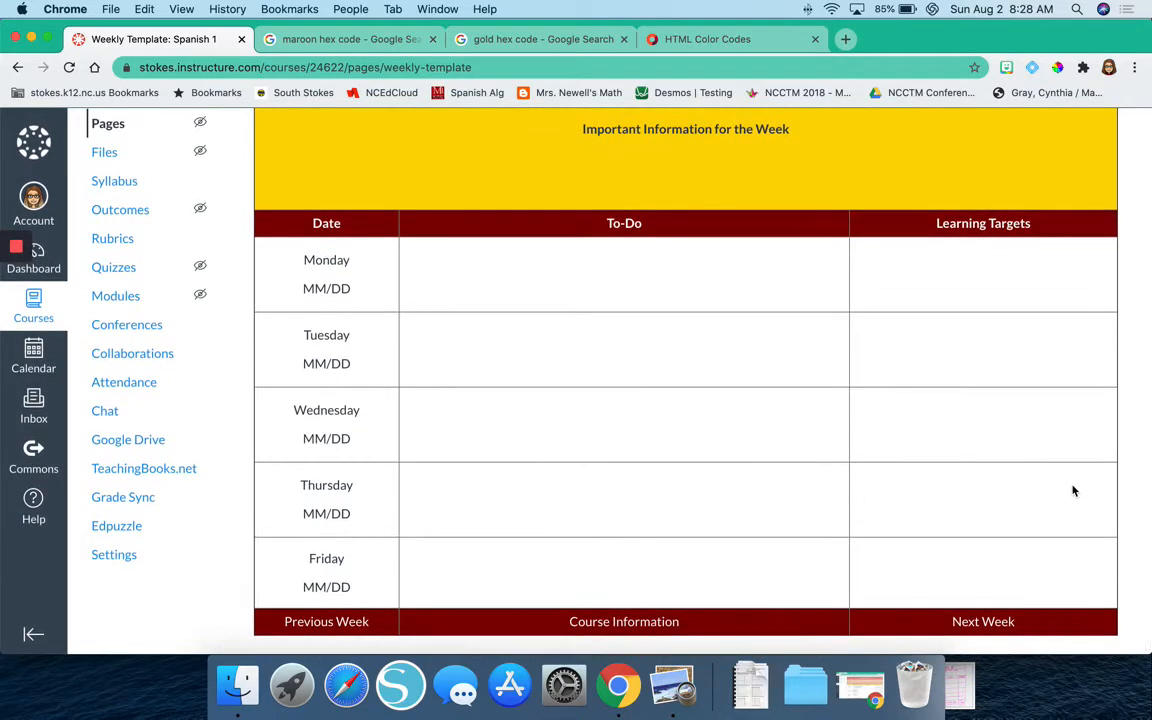
pyautogui.scroll(1, 1074, 491)
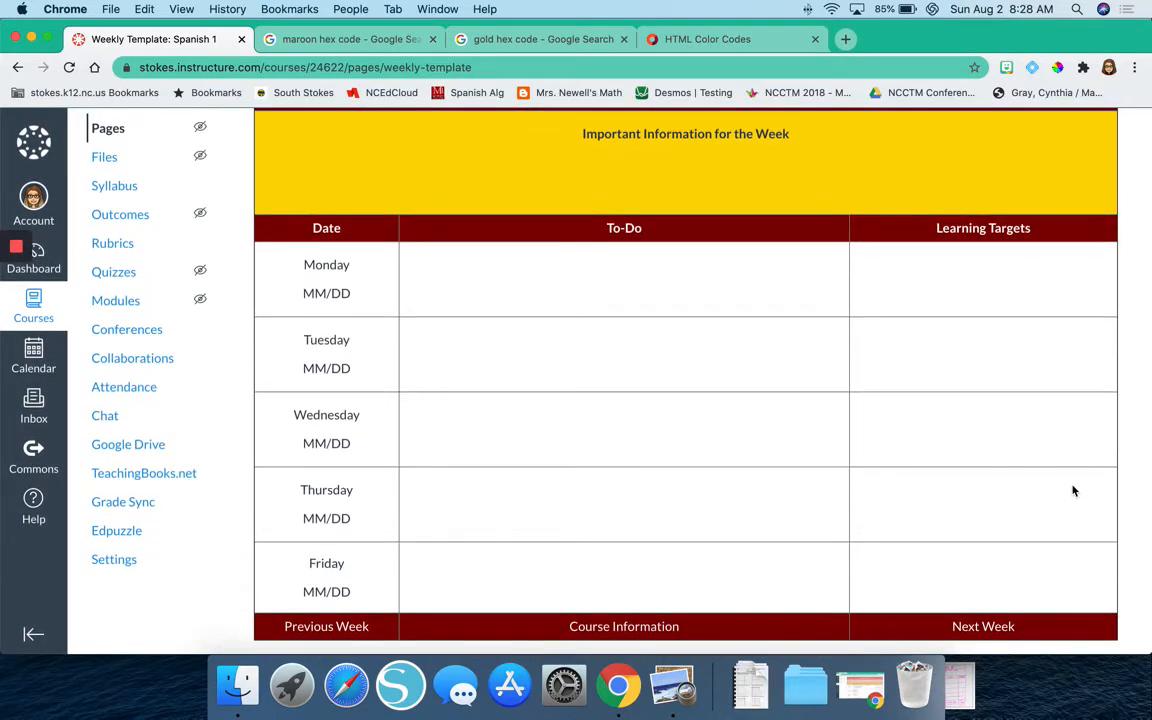
pyautogui.scroll(5, 1073, 490)
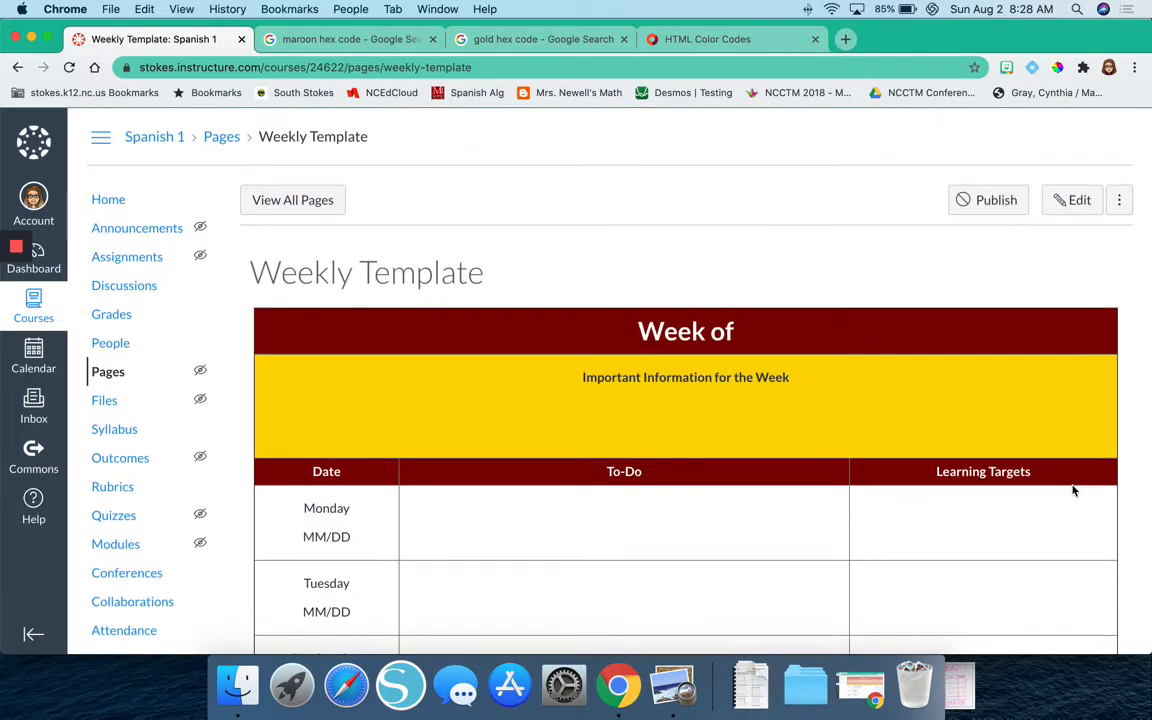
# Reopen the Weekly Template for editing and add a placeholder line of 18 capital A's under the Important Information for the Week heading.
pyautogui.click(1052, 213)
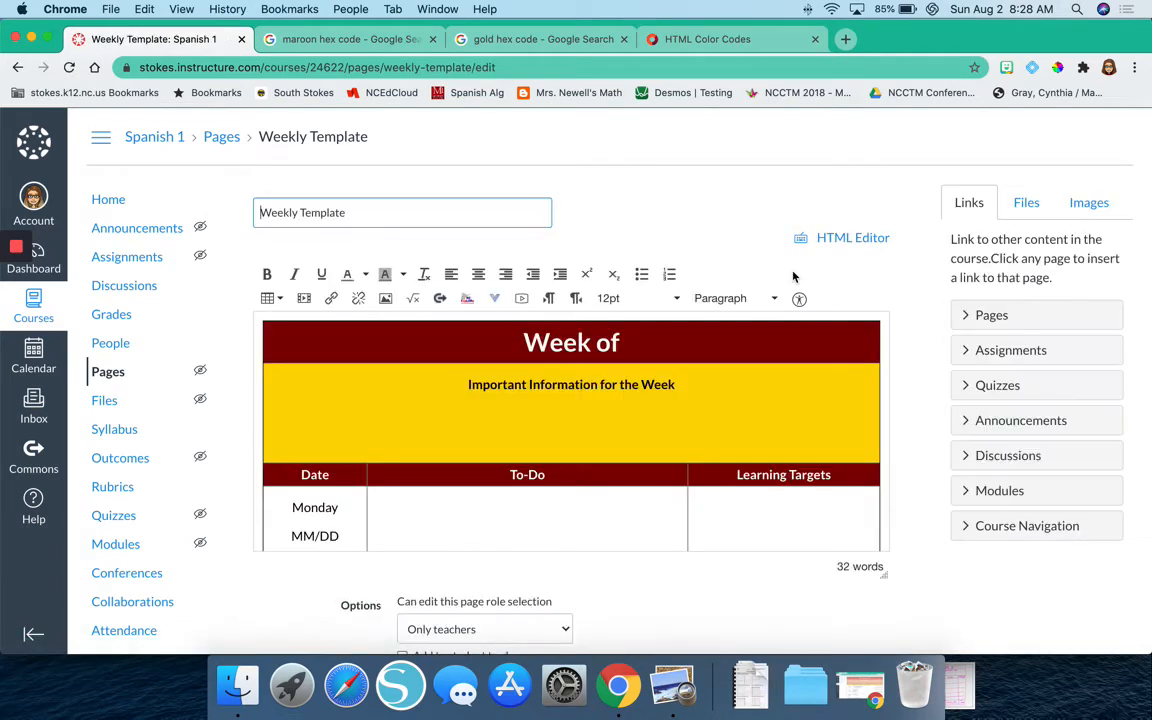
pyautogui.click(705, 387)
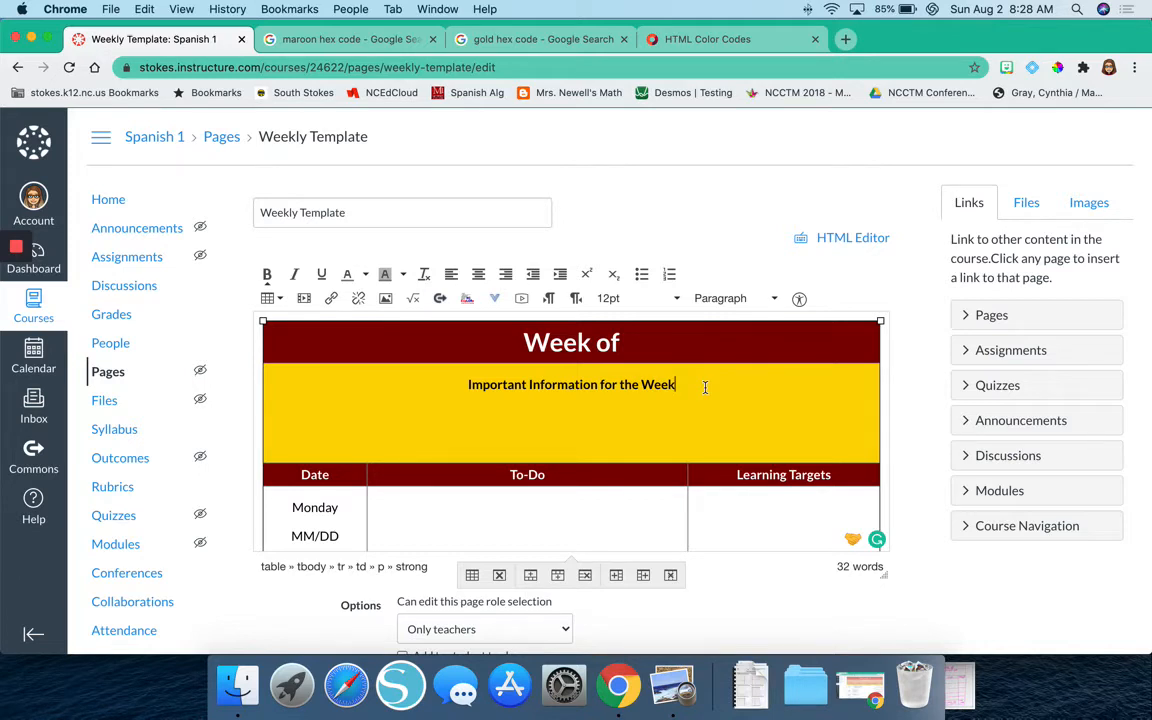
pyautogui.press('Return')
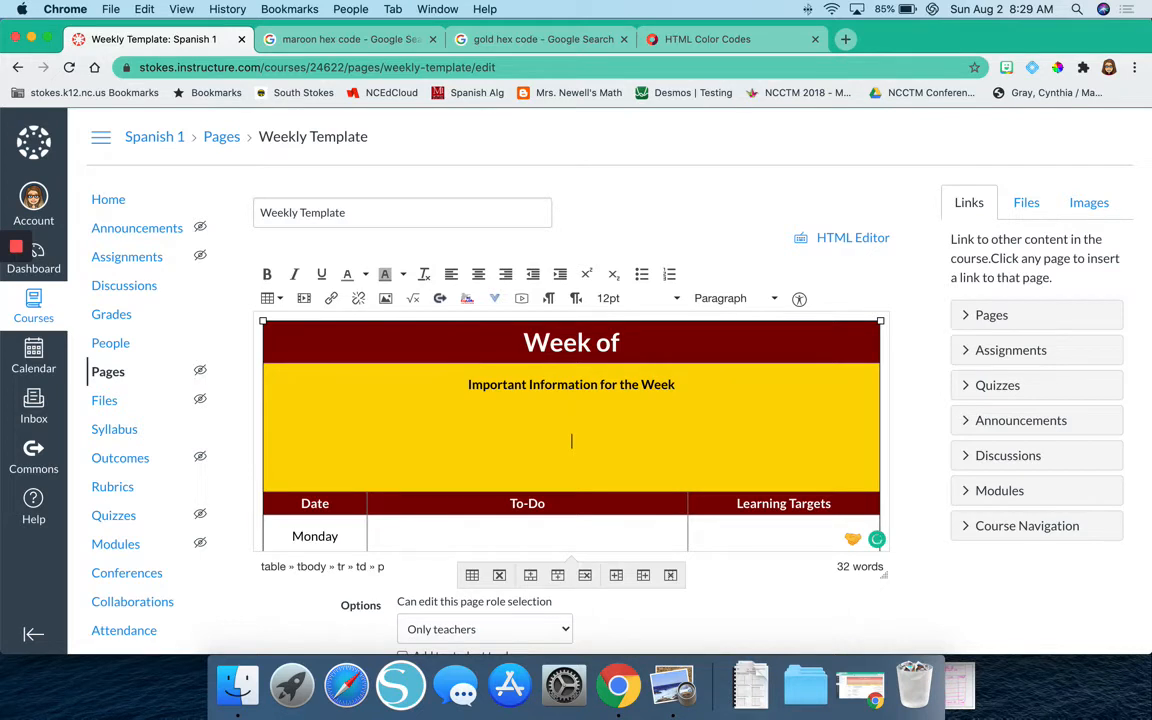
pyautogui.press('BackSpace')
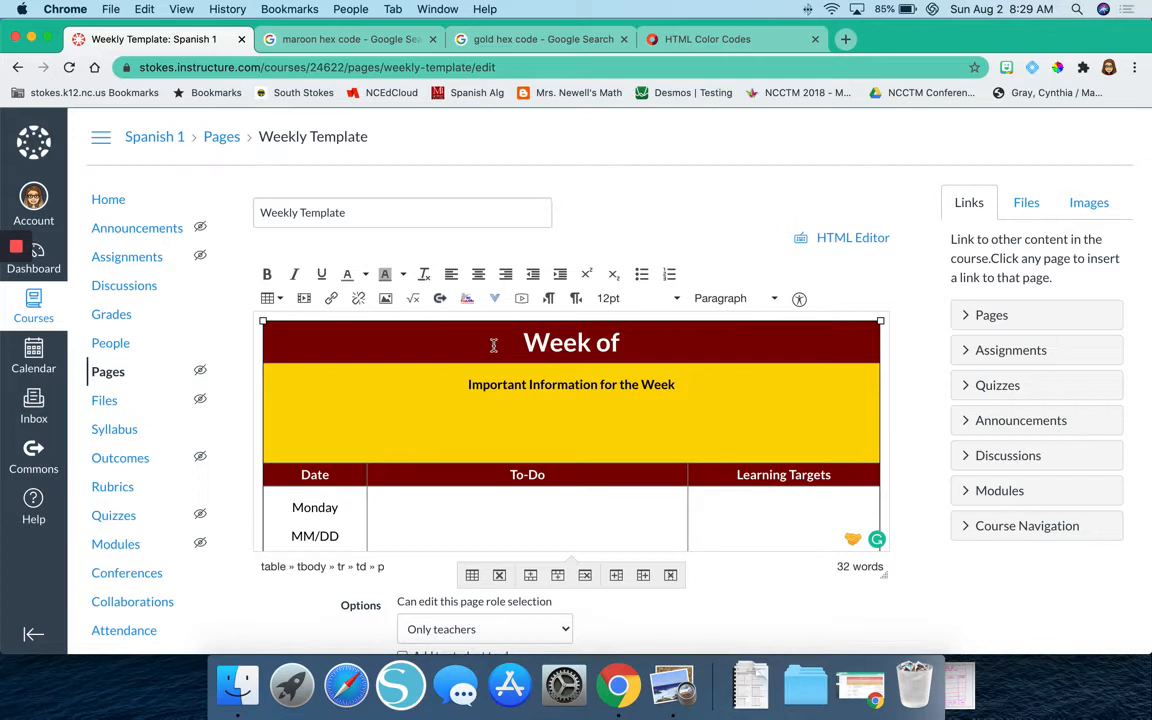
pyautogui.write('AAAAAAAAAAAAAAAAAA')
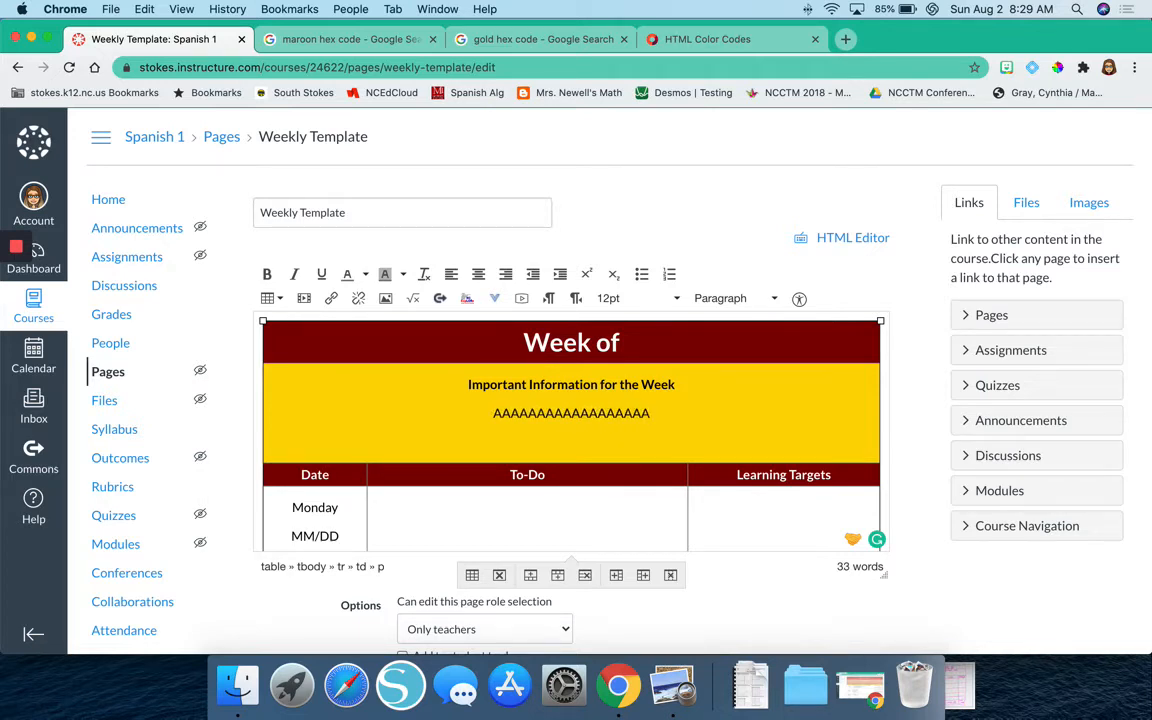
# Add the line "Message Me Here!" to the gold cell, with one blank line between it and the placeholder text.
pyautogui.press('Return')
pyautogui.write('Mes')
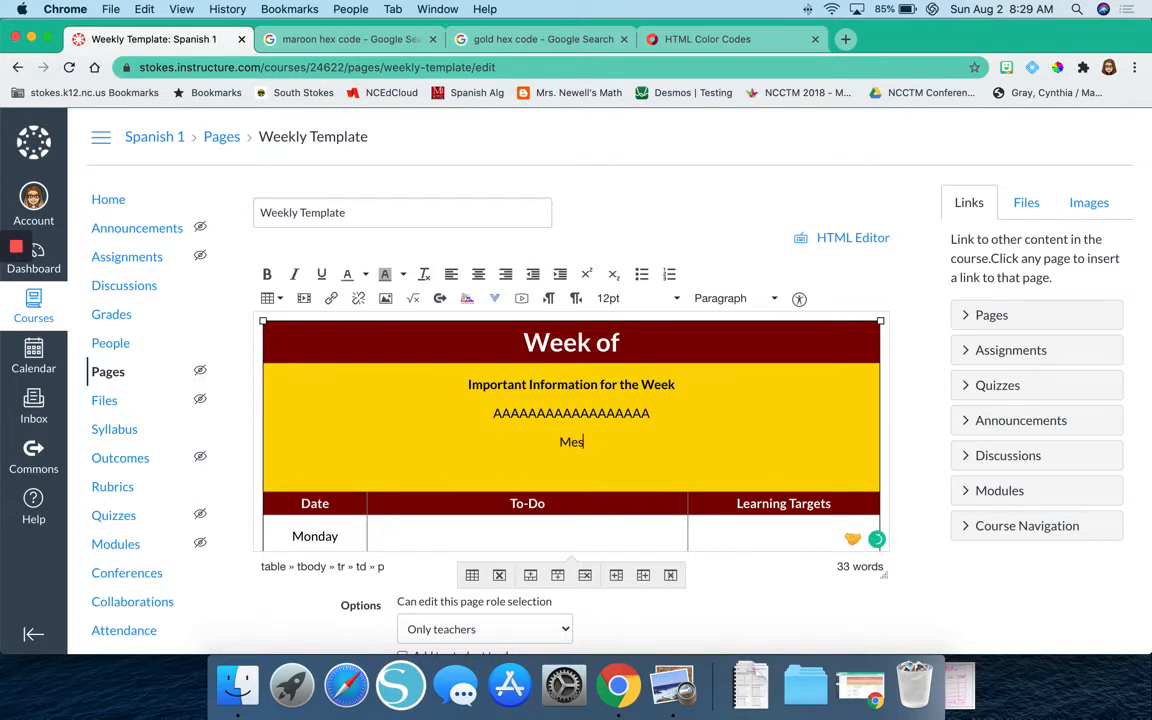
pyautogui.write('sage Me Here!')
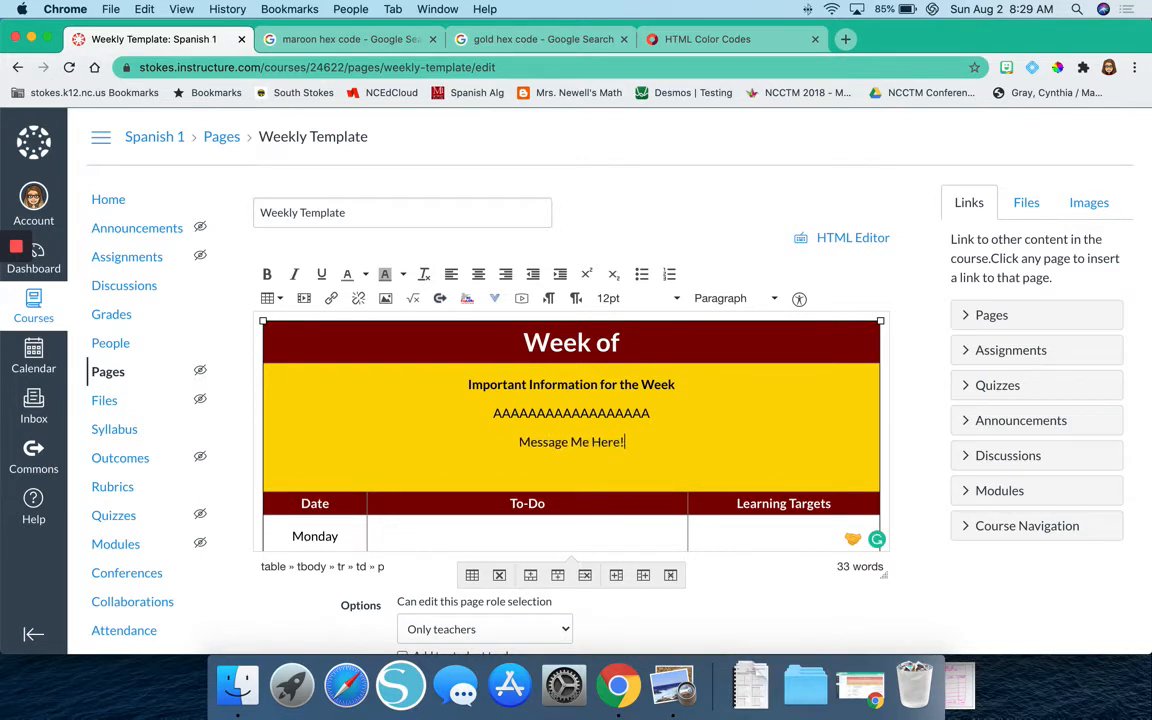
pyautogui.click(690, 424)
pyautogui.press('Return')
pyautogui.click(556, 505)
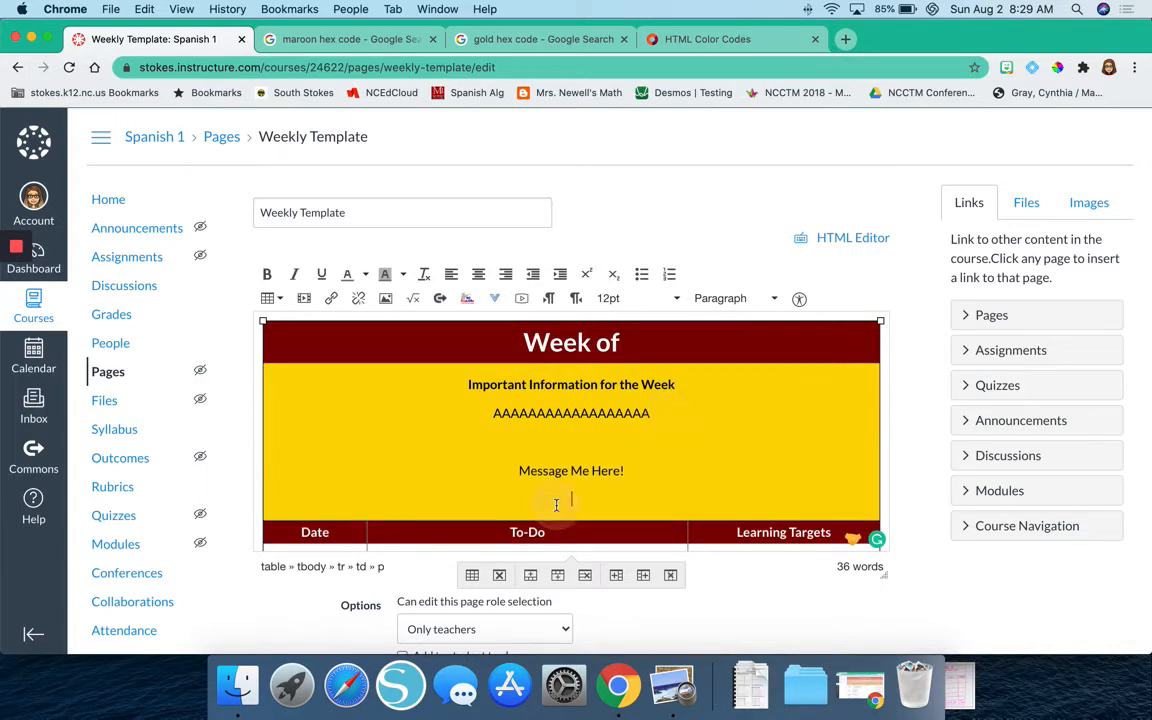
pyautogui.press('BackSpace')
# Format the "Message Me Here!" line as 18pt, white and bold.
pyautogui.tripleClick(605, 470)
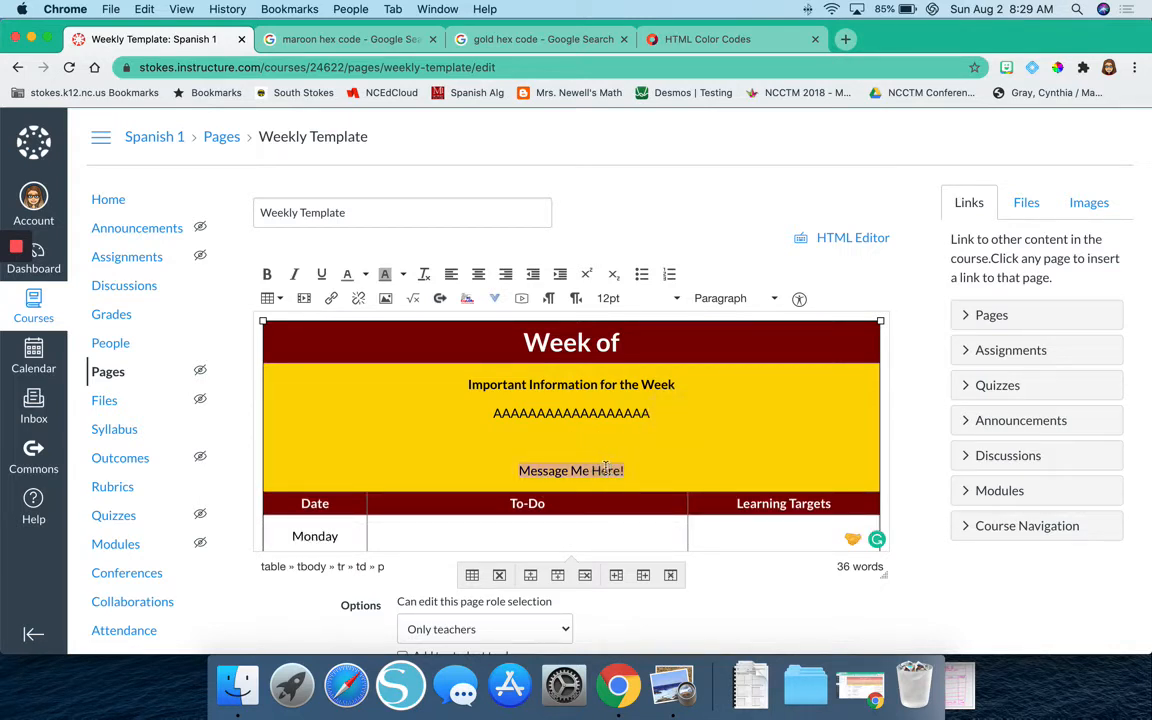
pyautogui.click(676, 298)
pyautogui.click(637, 416)
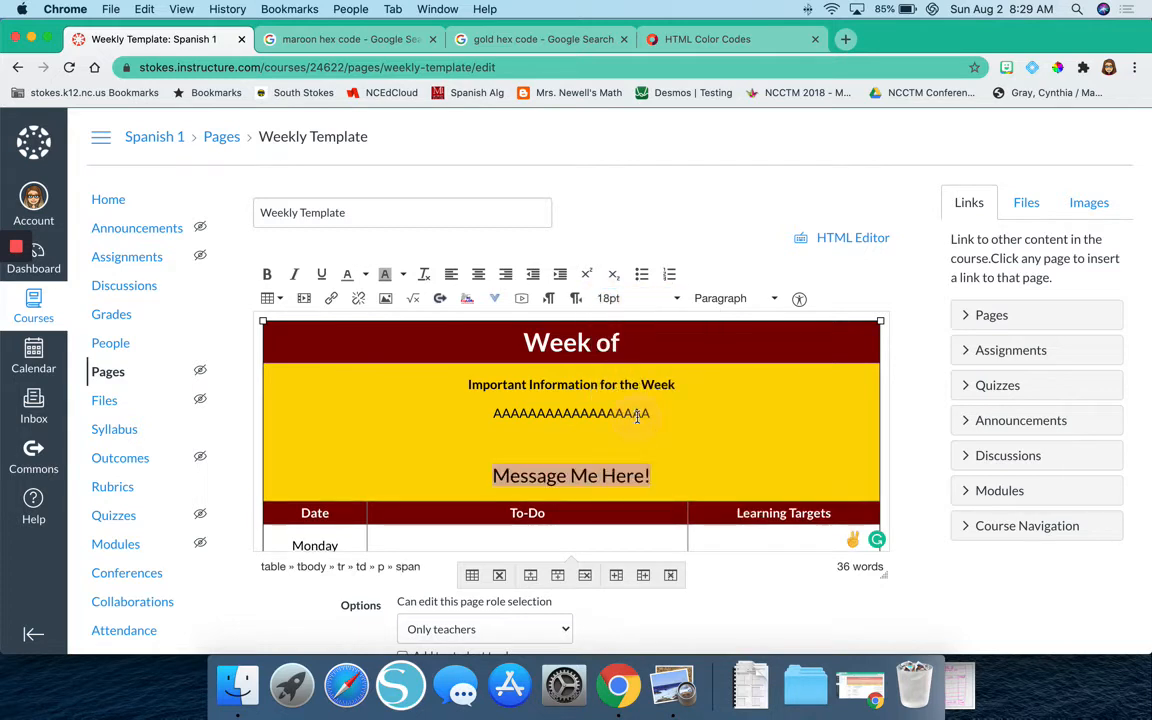
pyautogui.click(366, 276)
pyautogui.click(407, 345)
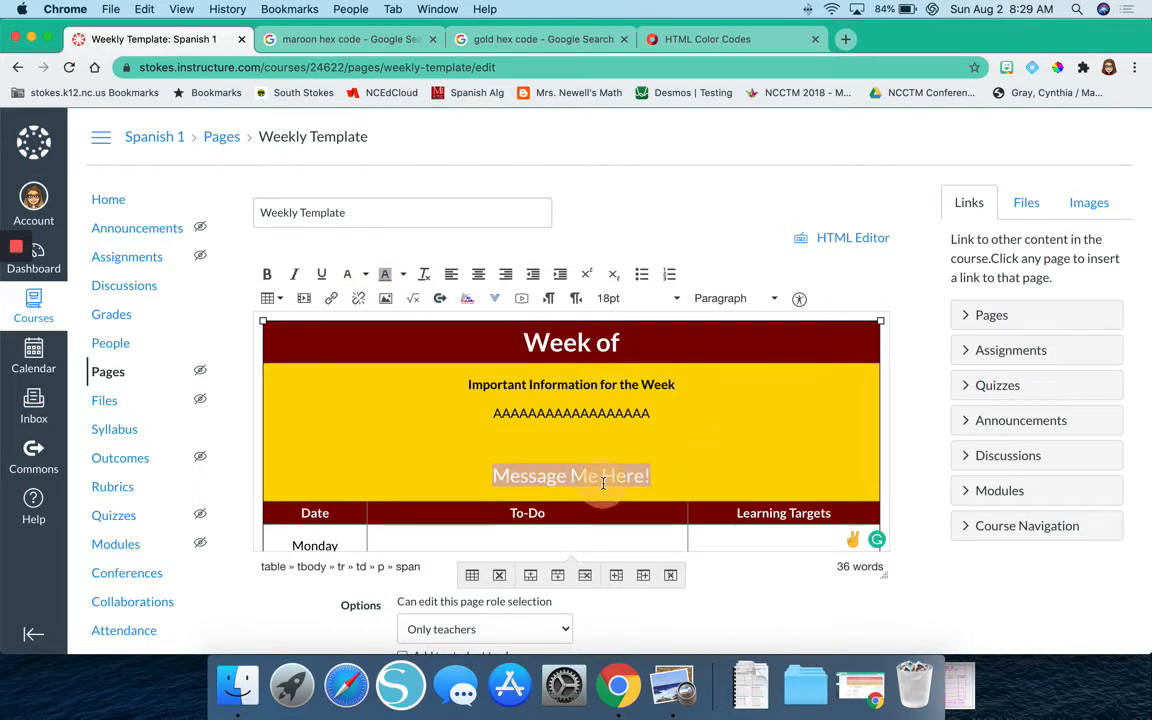
pyautogui.click(266, 274)
pyautogui.click(671, 491)
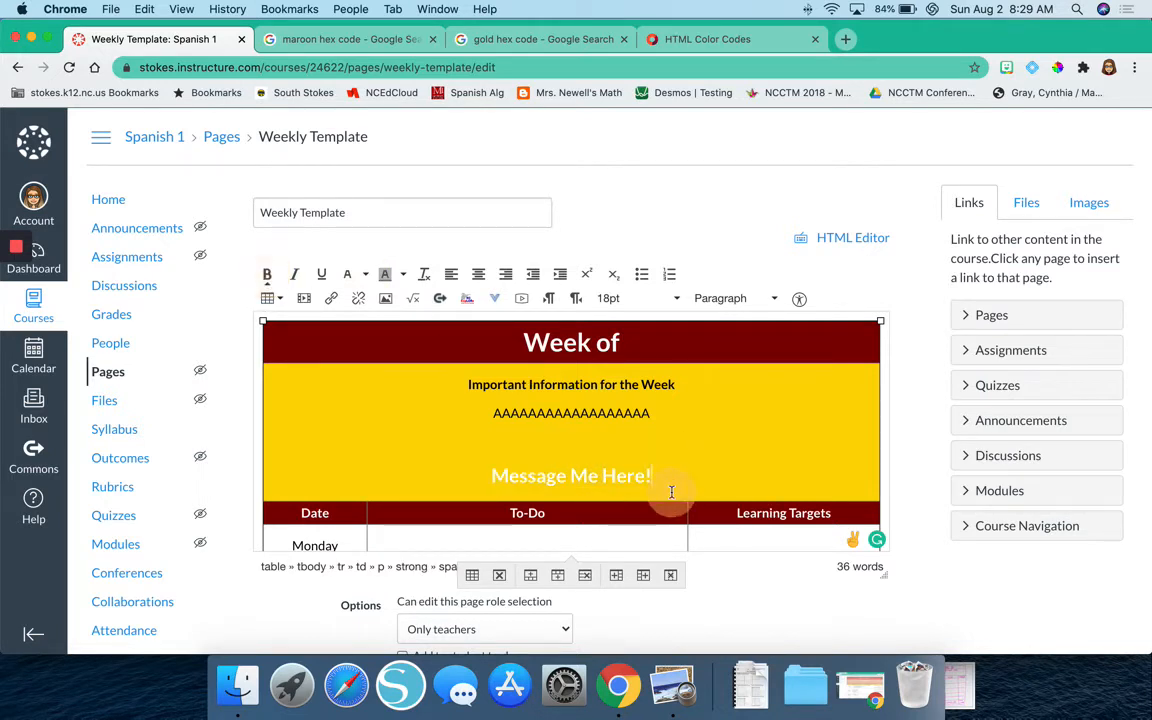
# Save the Weekly Template page with the added message line.
pyautogui.scroll(-2, 821, 596)
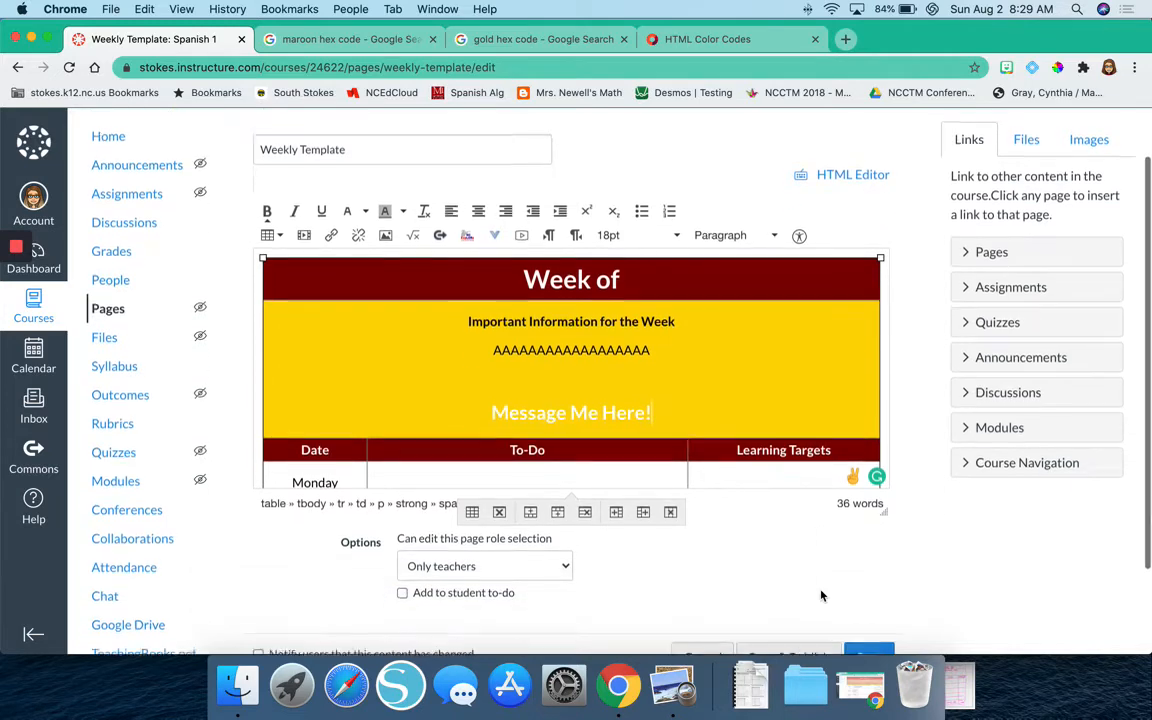
pyautogui.scroll(-2, 821, 596)
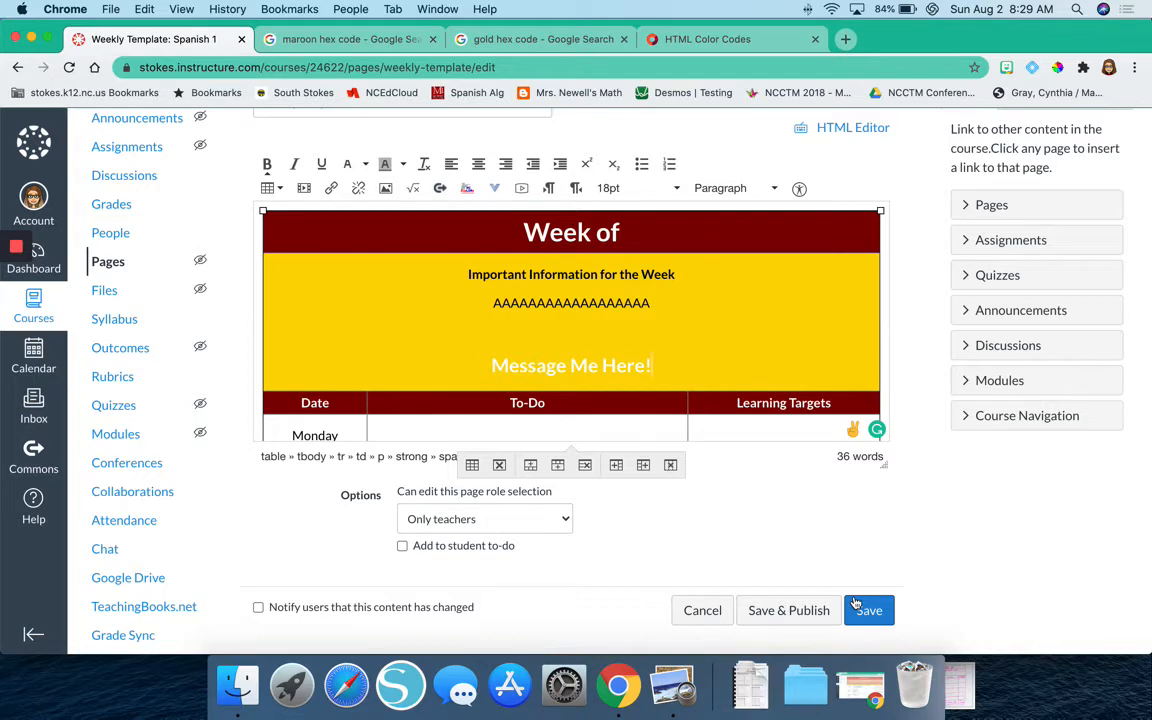
pyautogui.click(858, 606)
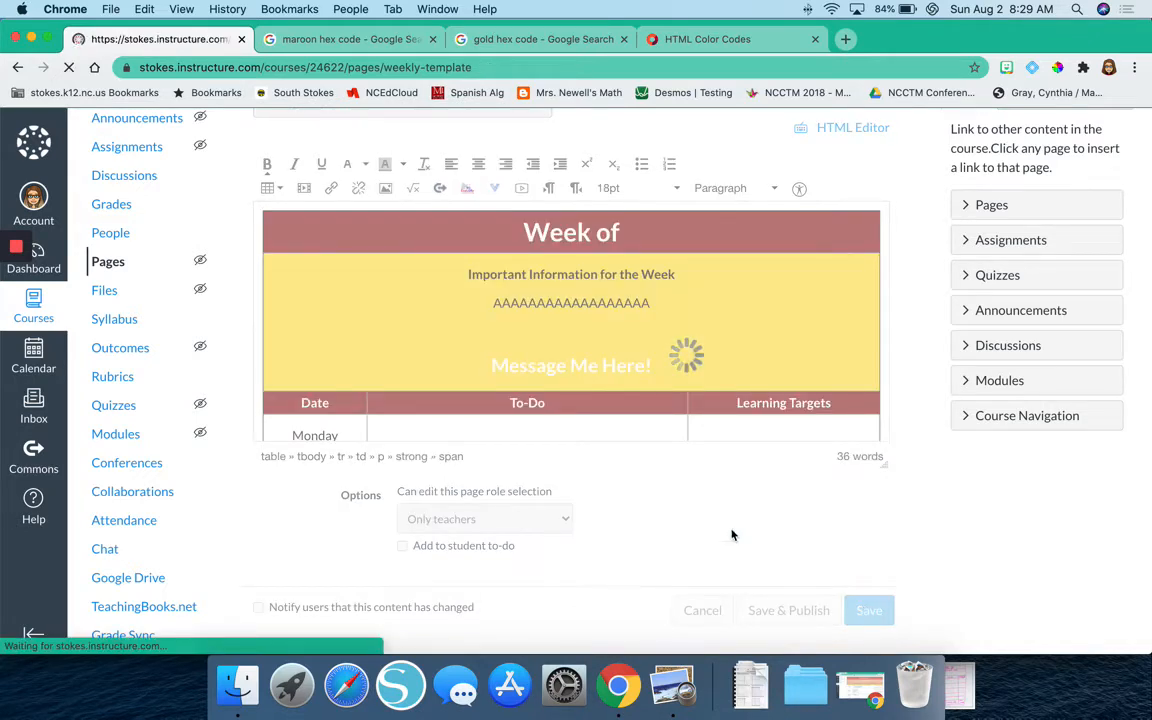
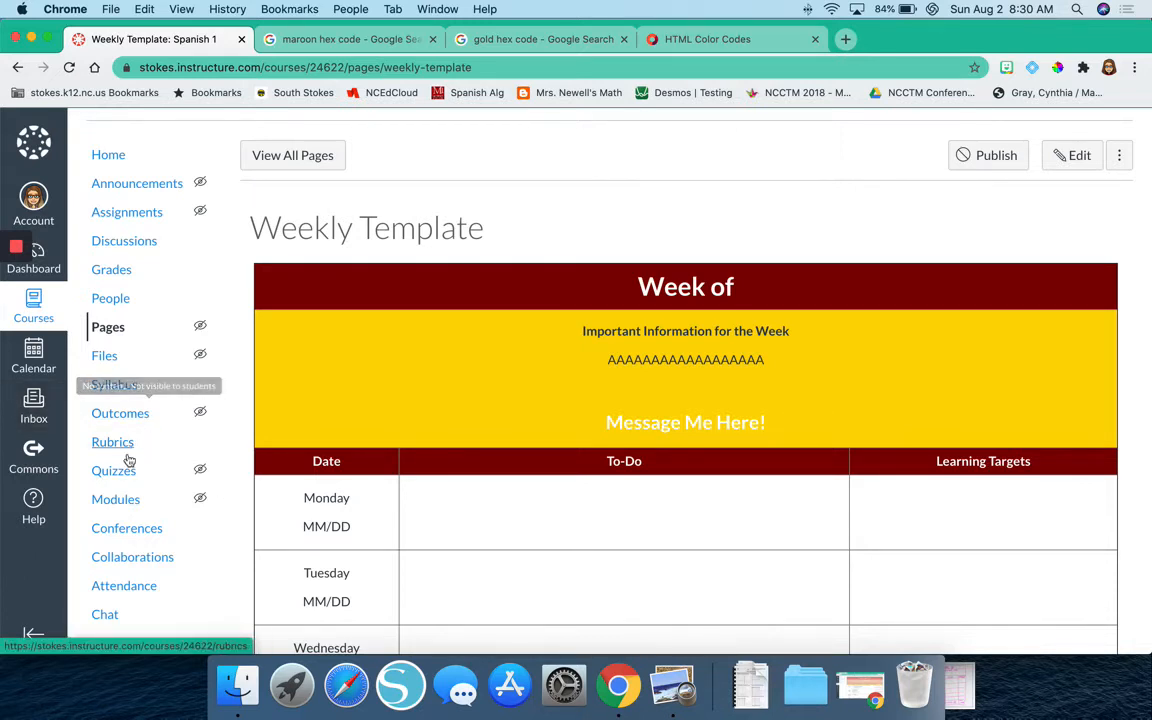
# Open the teacher's profile from the course's People roster and start a message to that teacher.
pyautogui.click(114, 300)
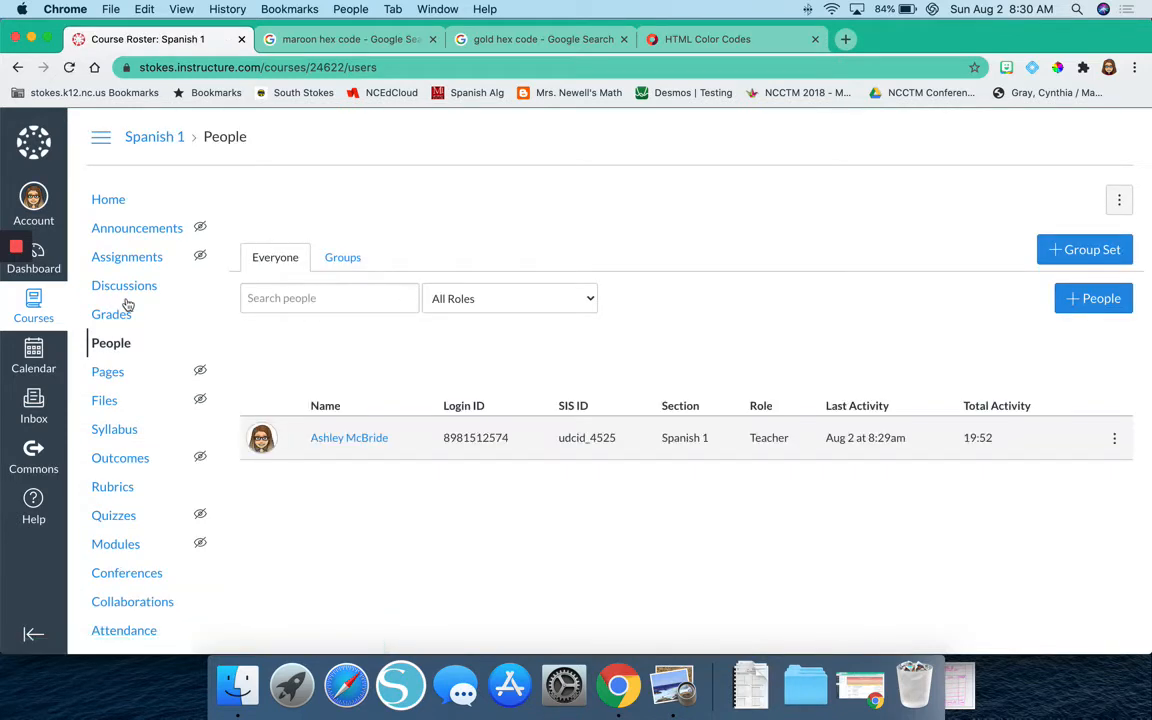
pyautogui.click(261, 443)
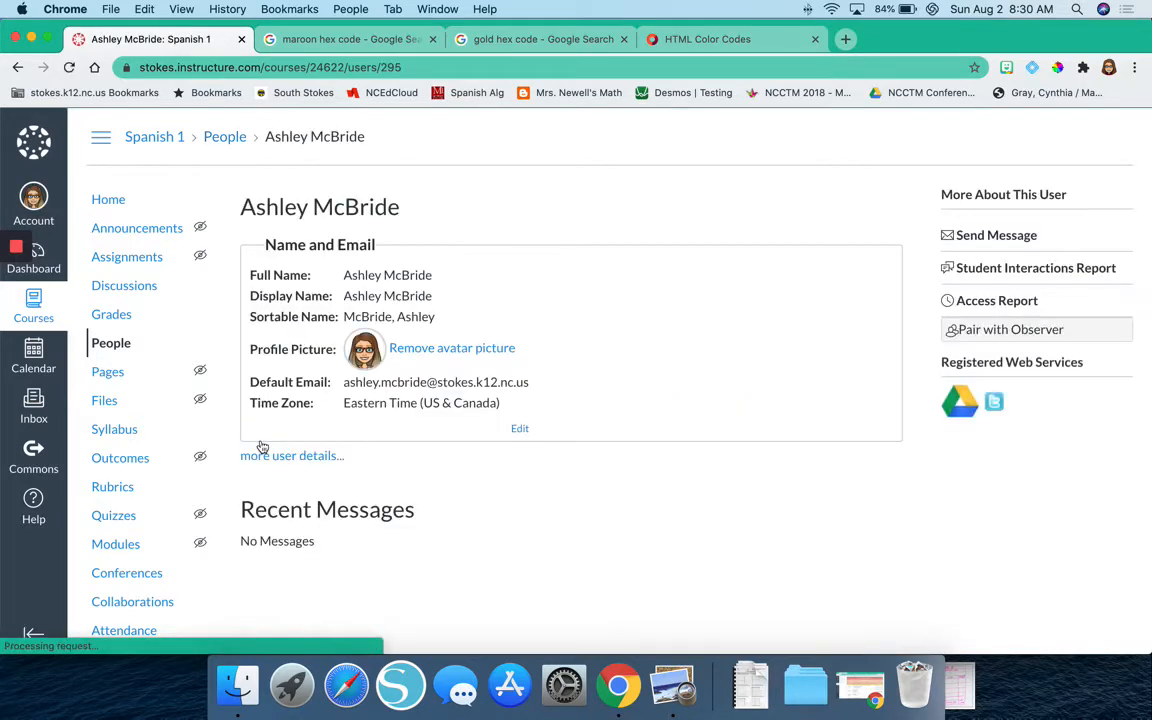
pyautogui.scroll(-1, 262, 447)
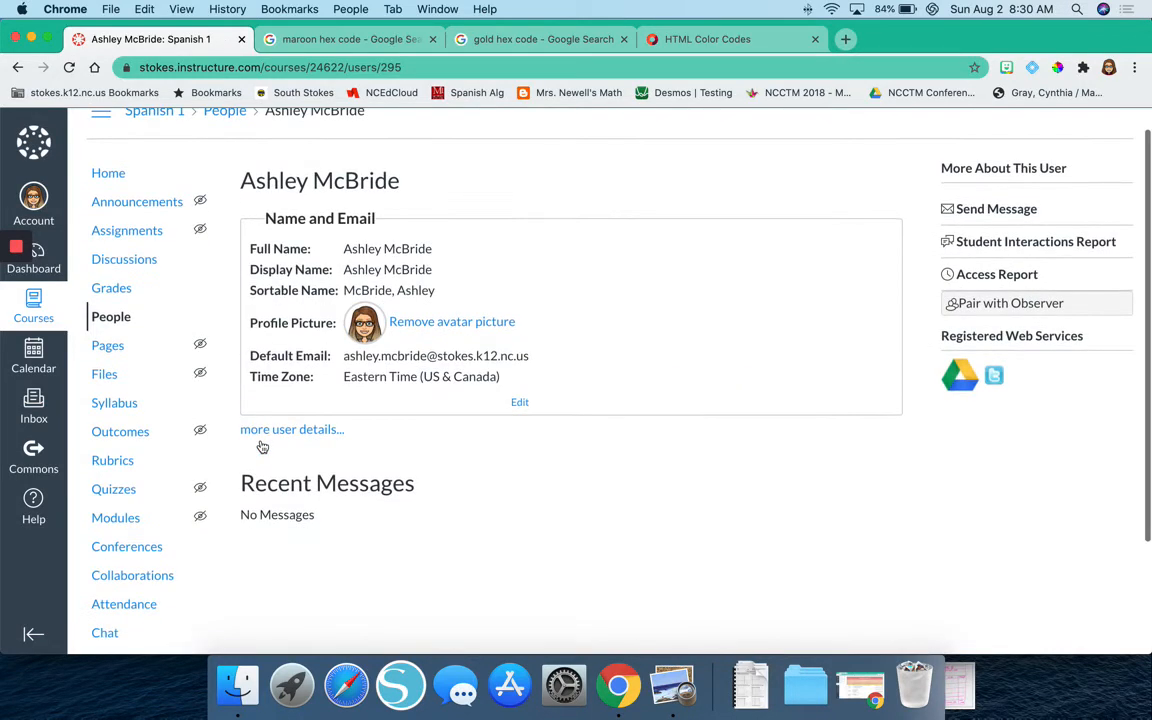
pyautogui.click(985, 213)
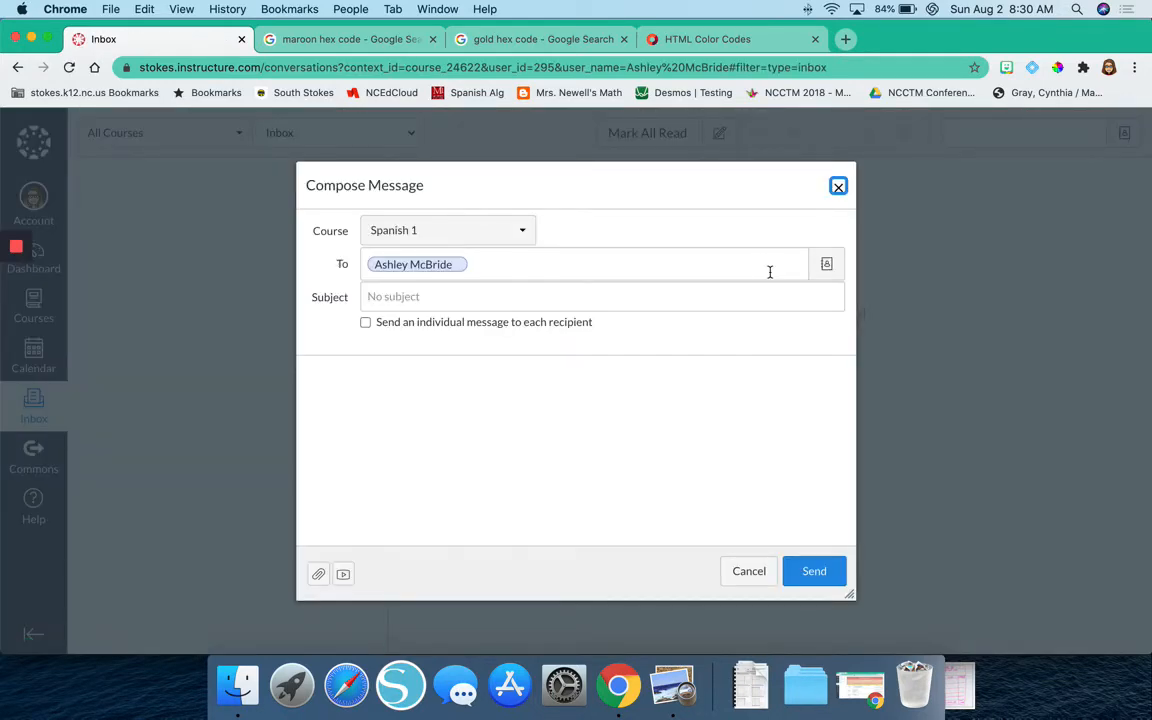
# Examine the Compose Message form's course, recipient, subject, individual-message option and message body.
pyautogui.click(390, 231)
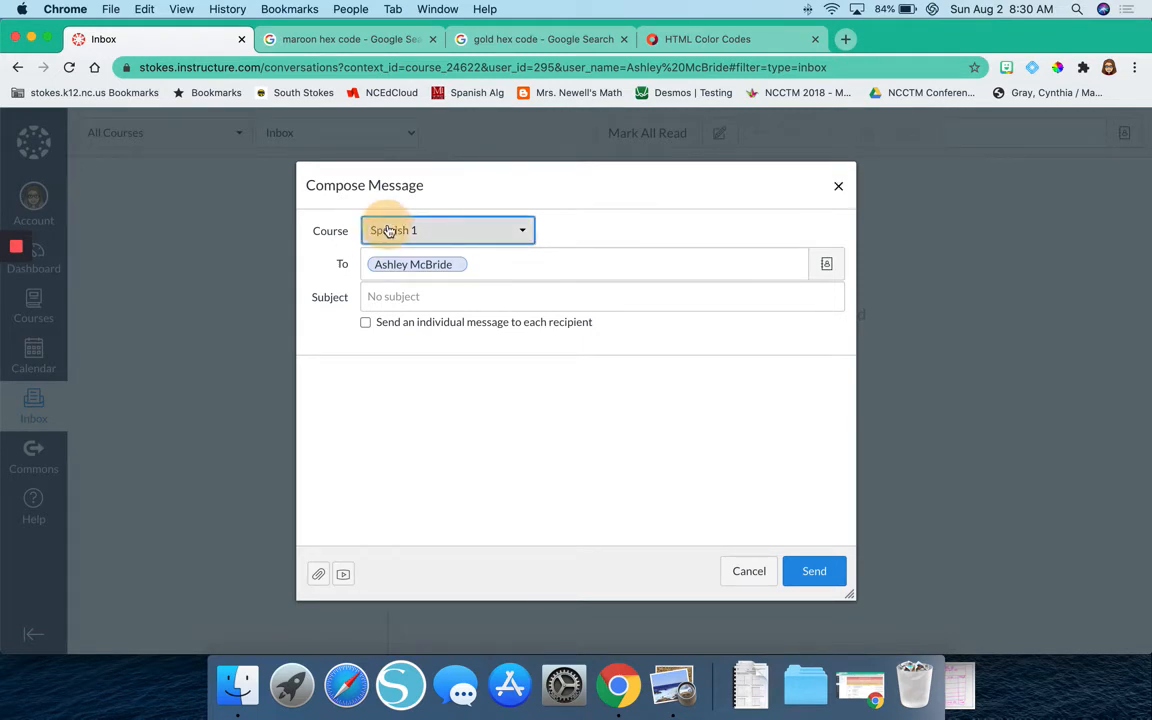
pyautogui.click(571, 228)
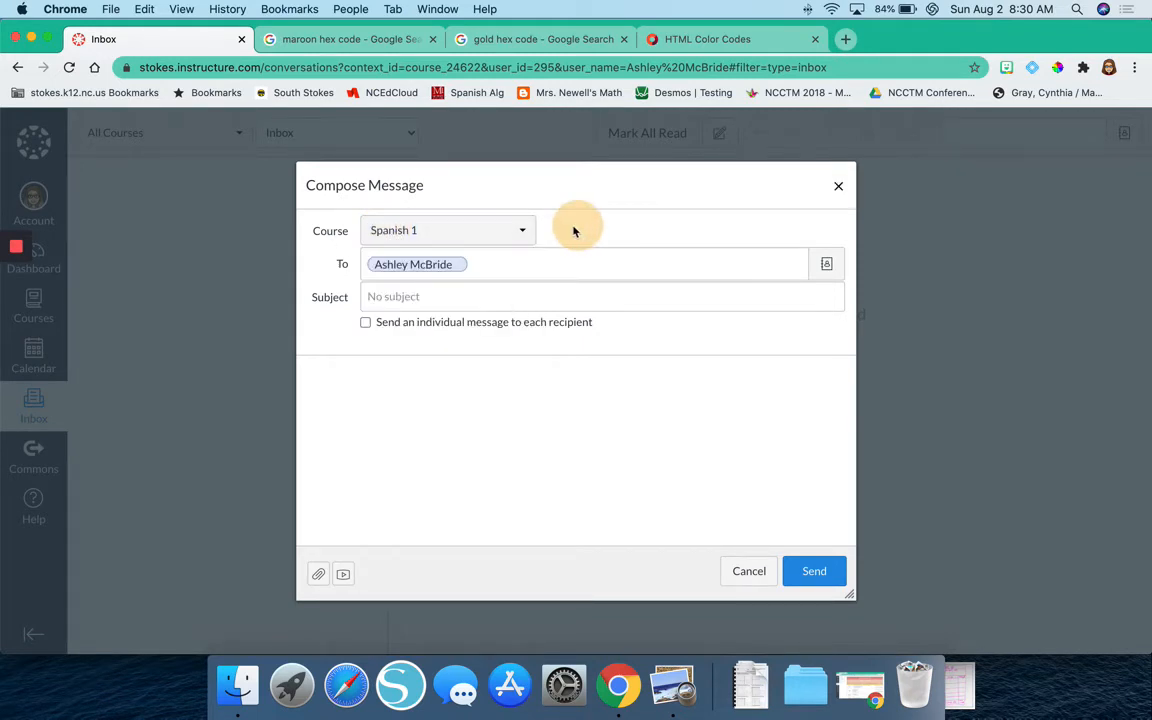
pyautogui.click(478, 263)
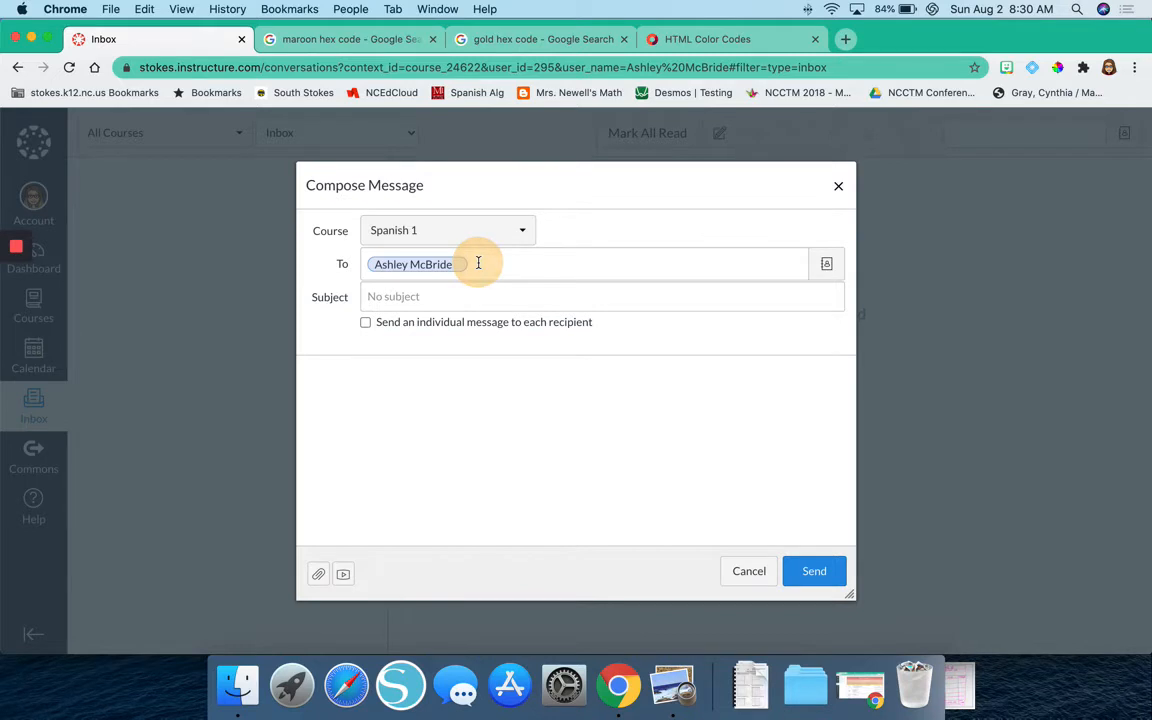
pyautogui.click(440, 297)
pyautogui.click(386, 391)
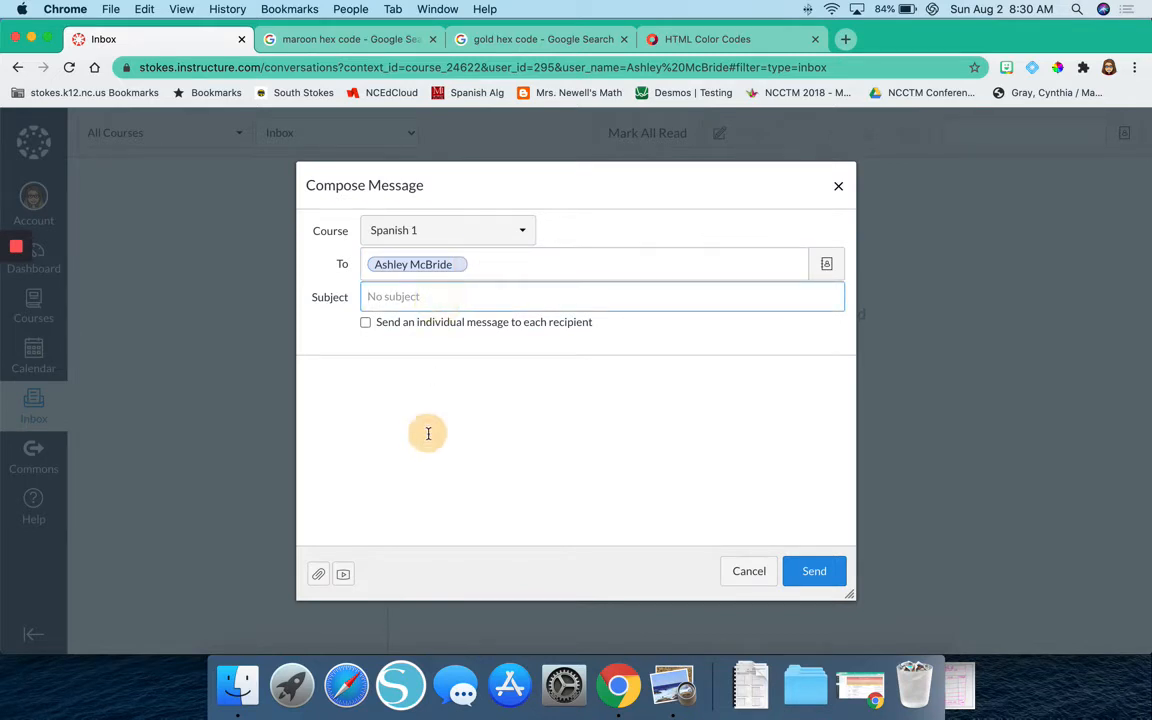
pyautogui.click(426, 330)
pyautogui.click(404, 297)
pyautogui.click(397, 324)
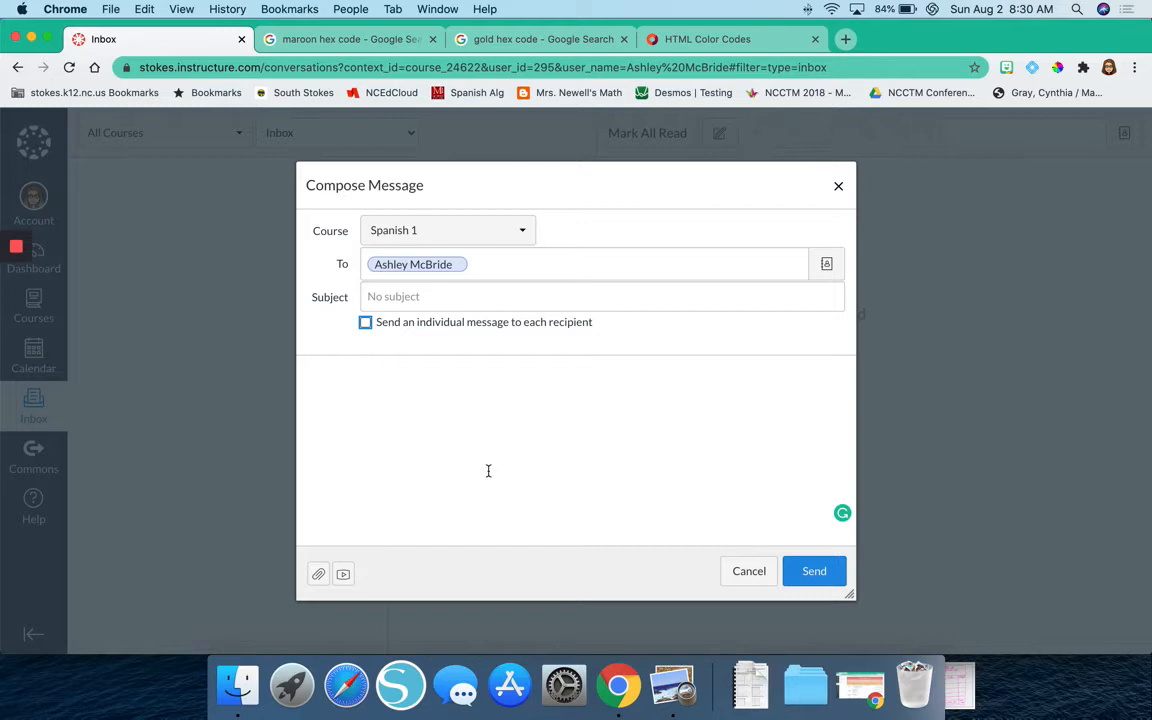
# Return to the teacher's profile and copy the link address of Send Message.
pyautogui.click(18, 68)
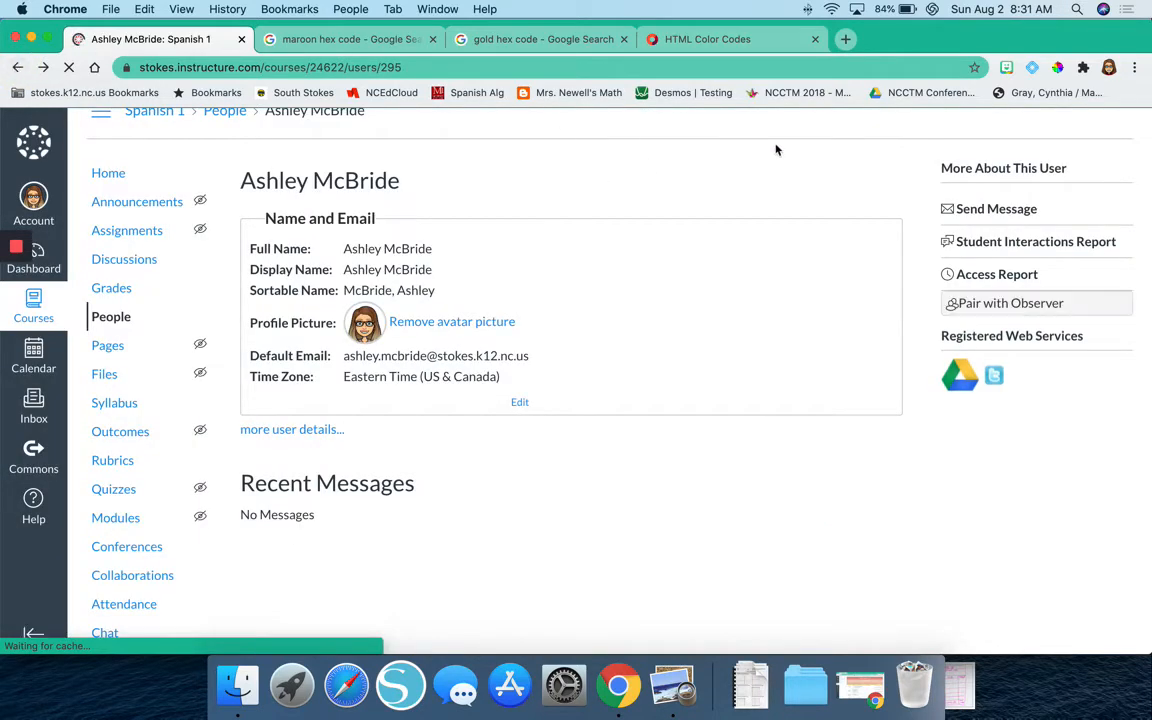
pyautogui.moveTo(986, 208); pyautogui.dragTo(1018, 209)
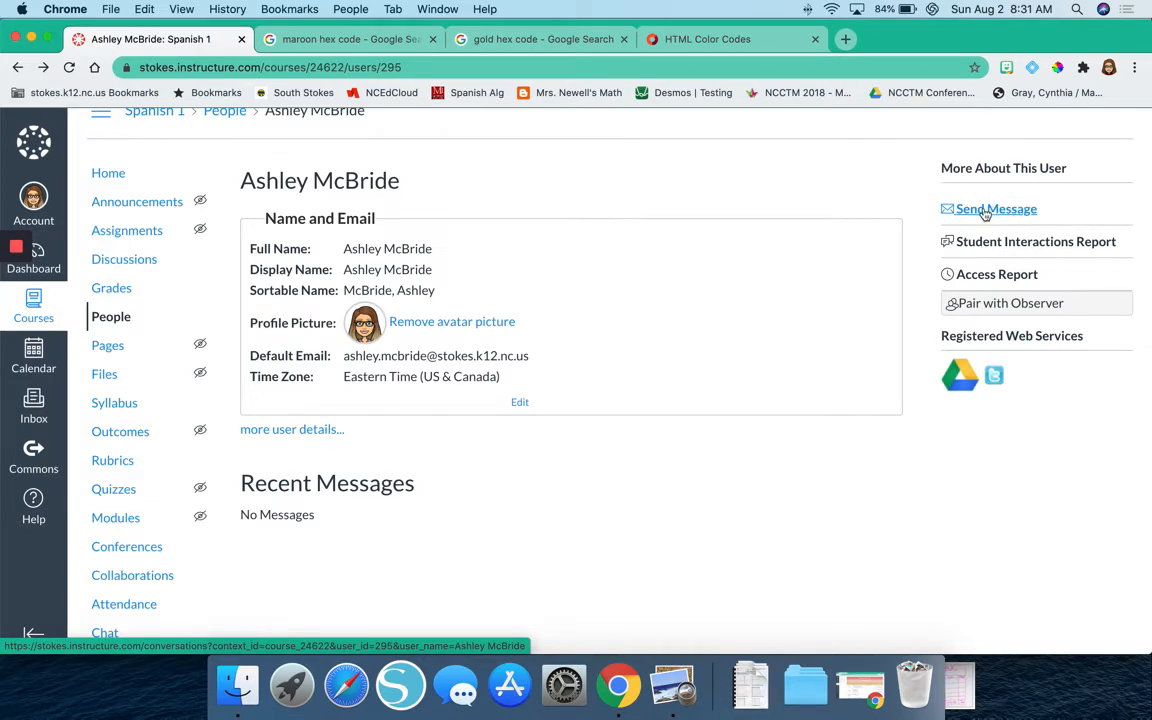
pyautogui.rightClick(985, 211)
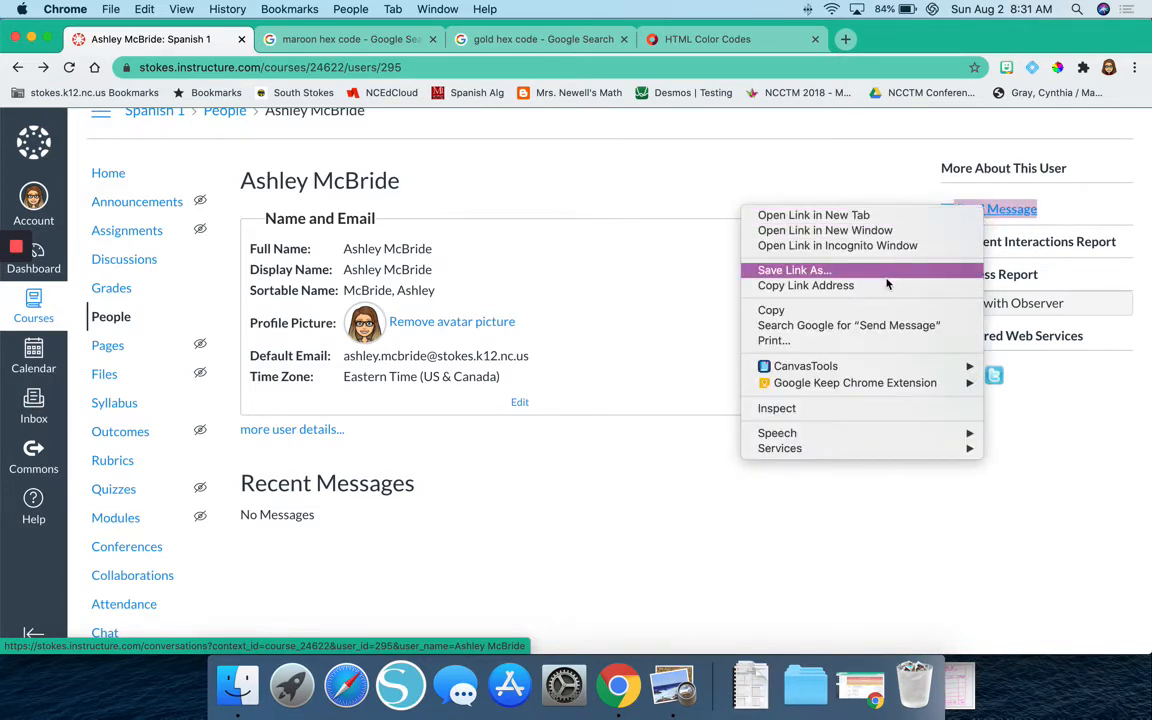
pyautogui.click(816, 287)
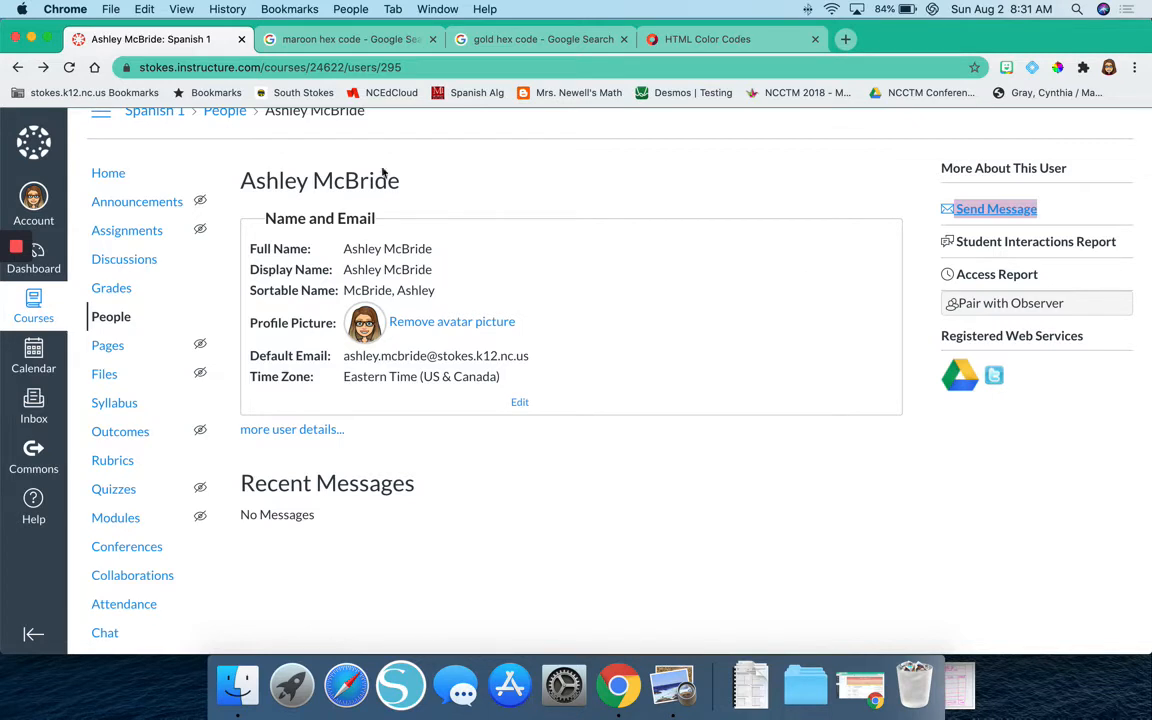
# Reopen the teacher's profile from the Spanish 1 home page via People and copy the Send Message link address again.
pyautogui.click(117, 306)
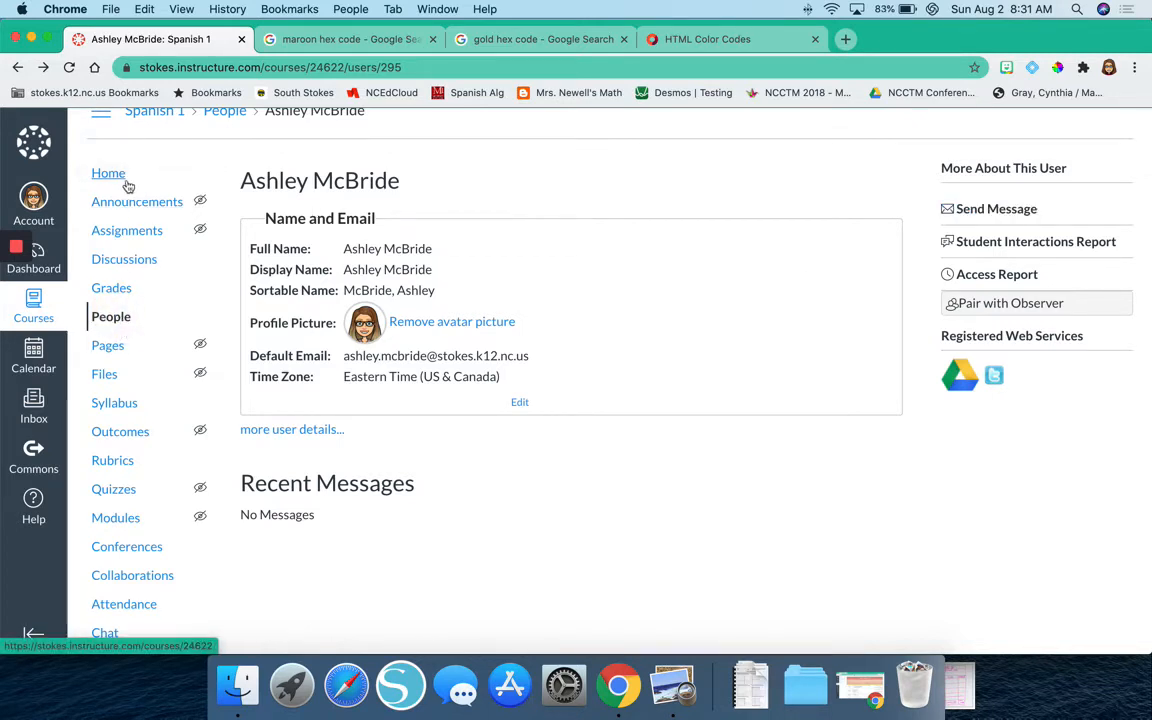
pyautogui.click(96, 178)
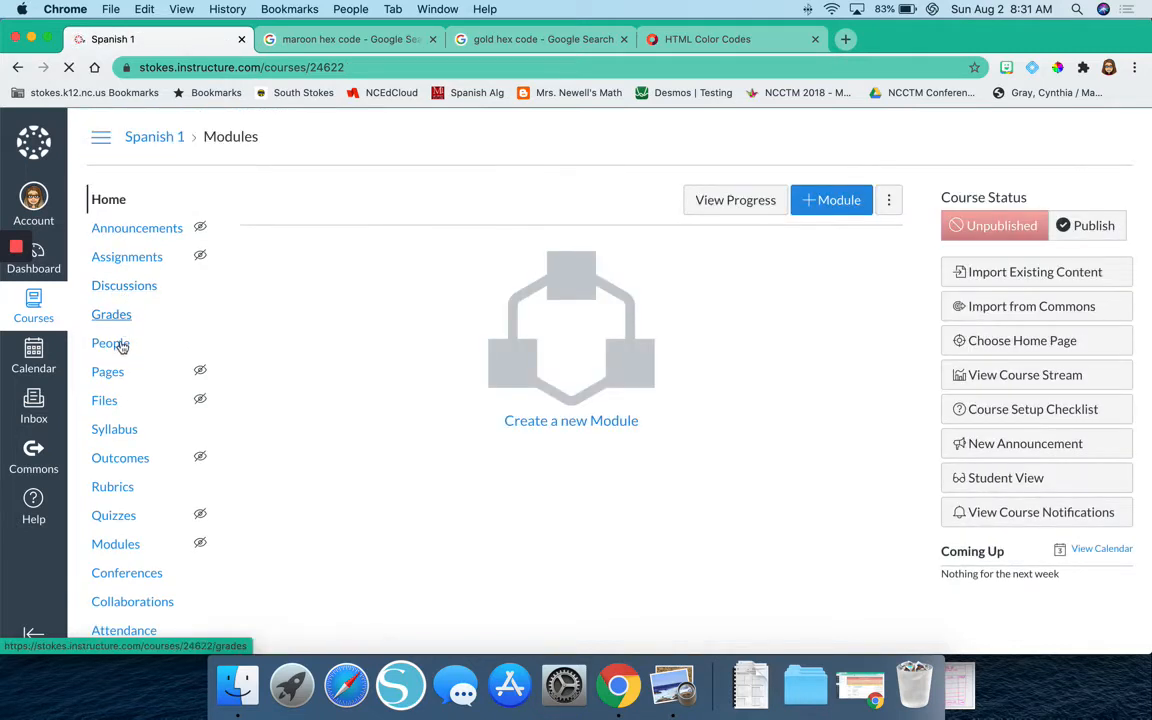
pyautogui.click(113, 345)
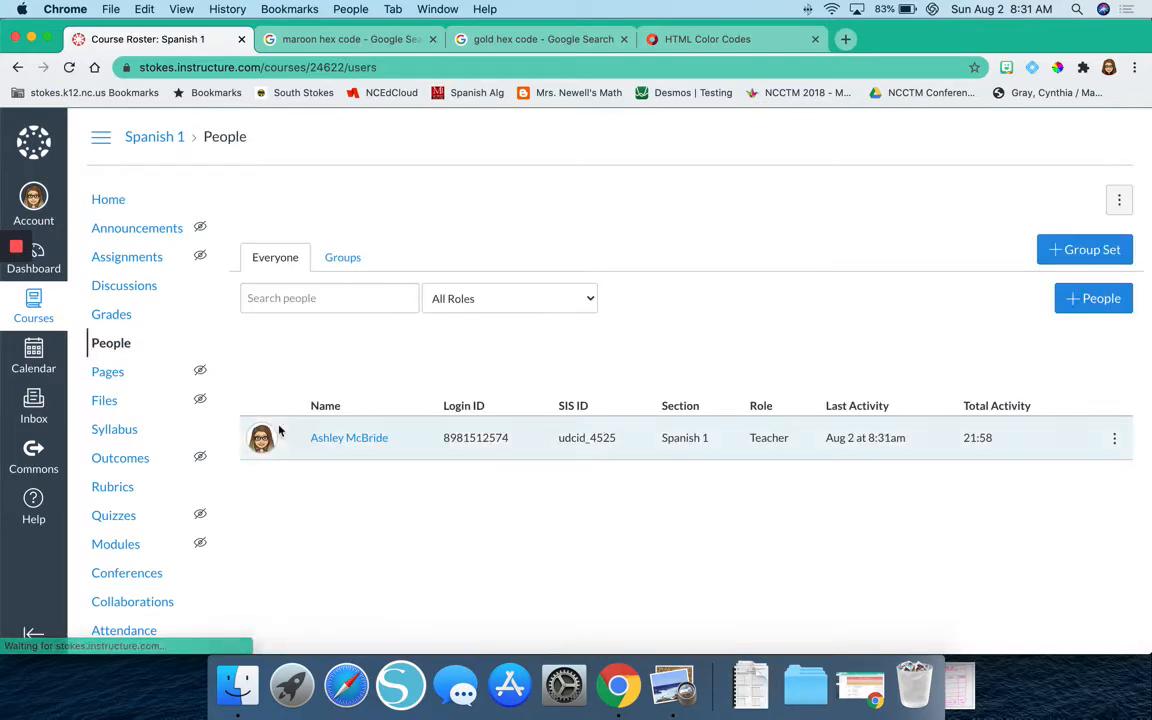
pyautogui.click(261, 440)
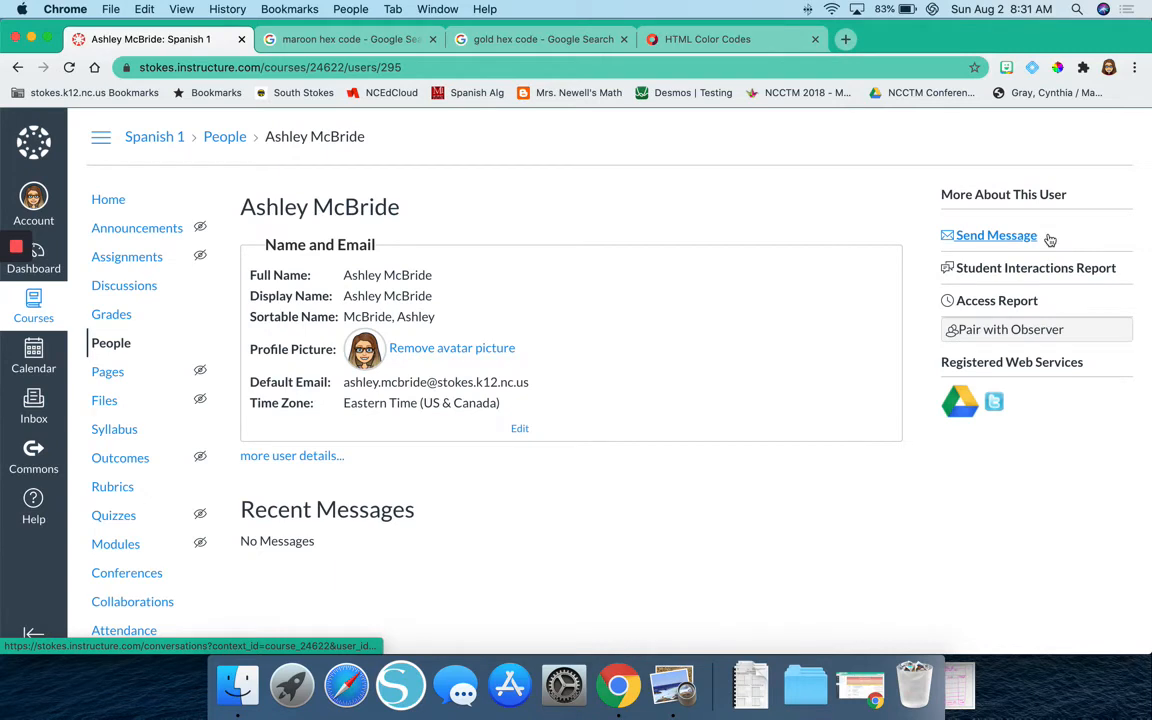
pyautogui.rightClick(1008, 239)
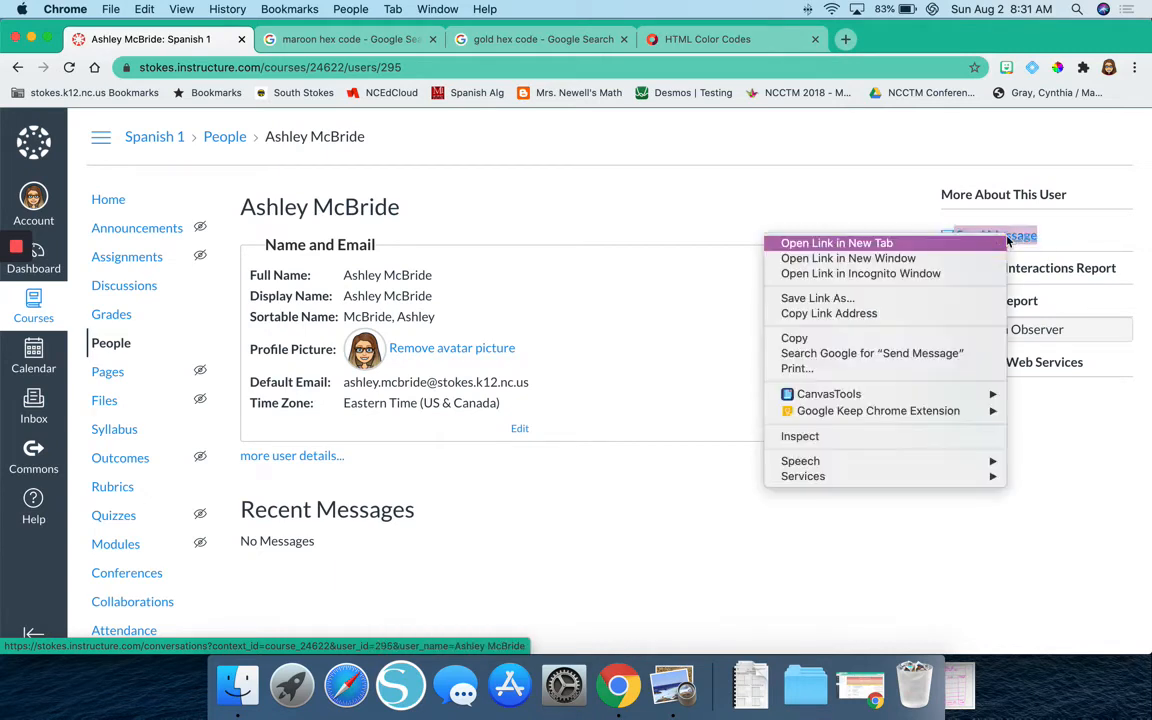
pyautogui.click(905, 315)
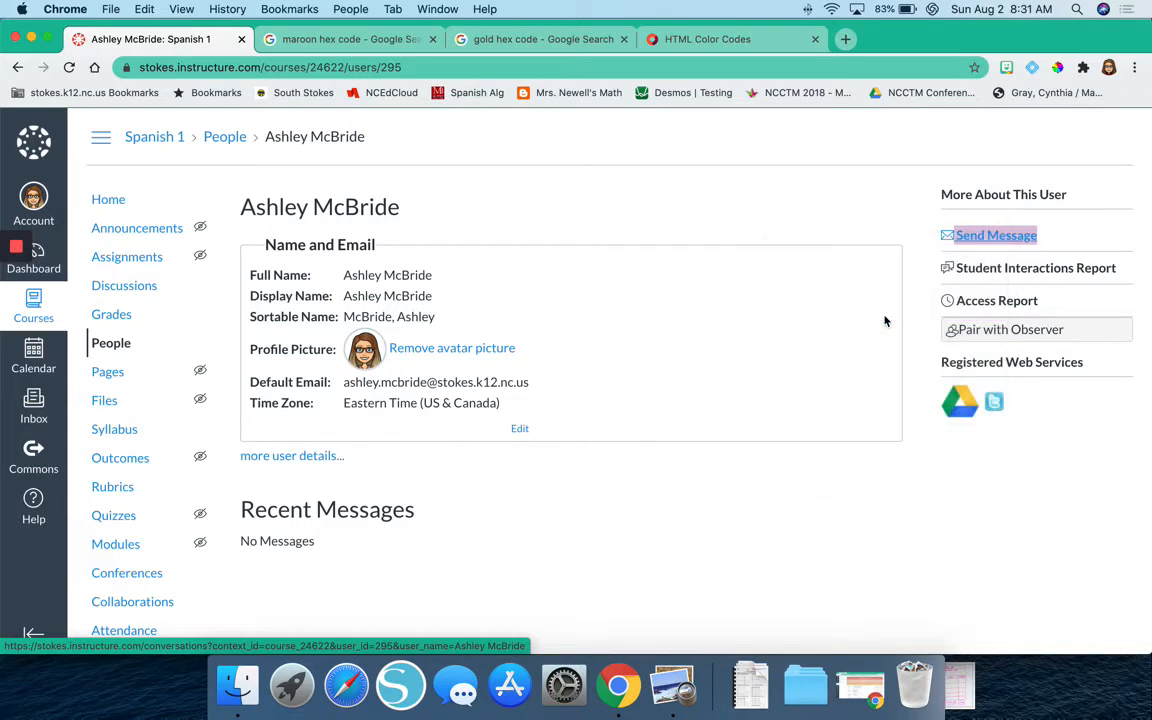
# Open the Weekly Template from the course's pages for editing.
pyautogui.click(109, 376)
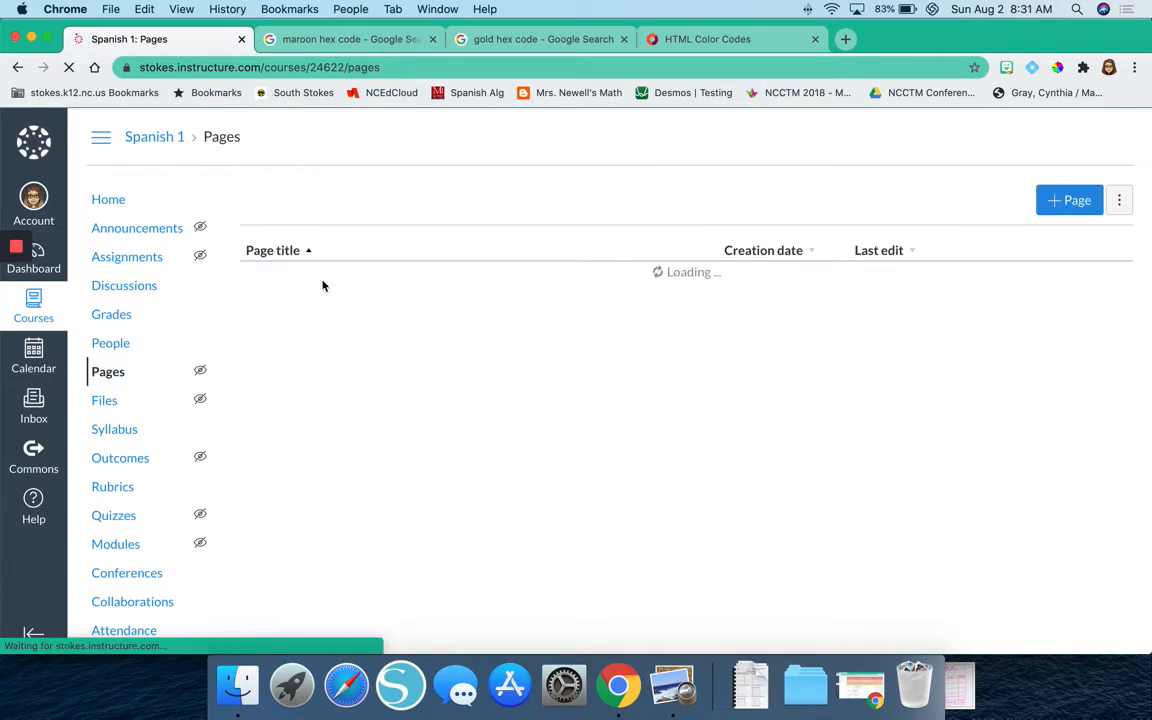
pyautogui.click(290, 283)
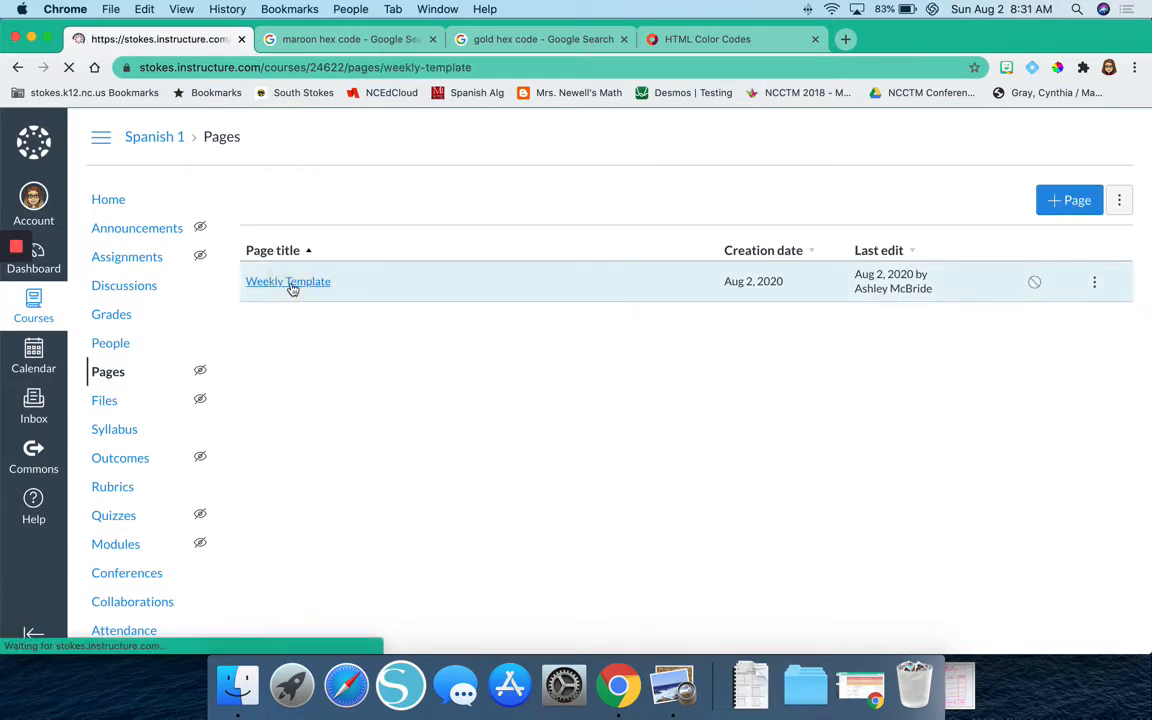
pyautogui.click(1061, 201)
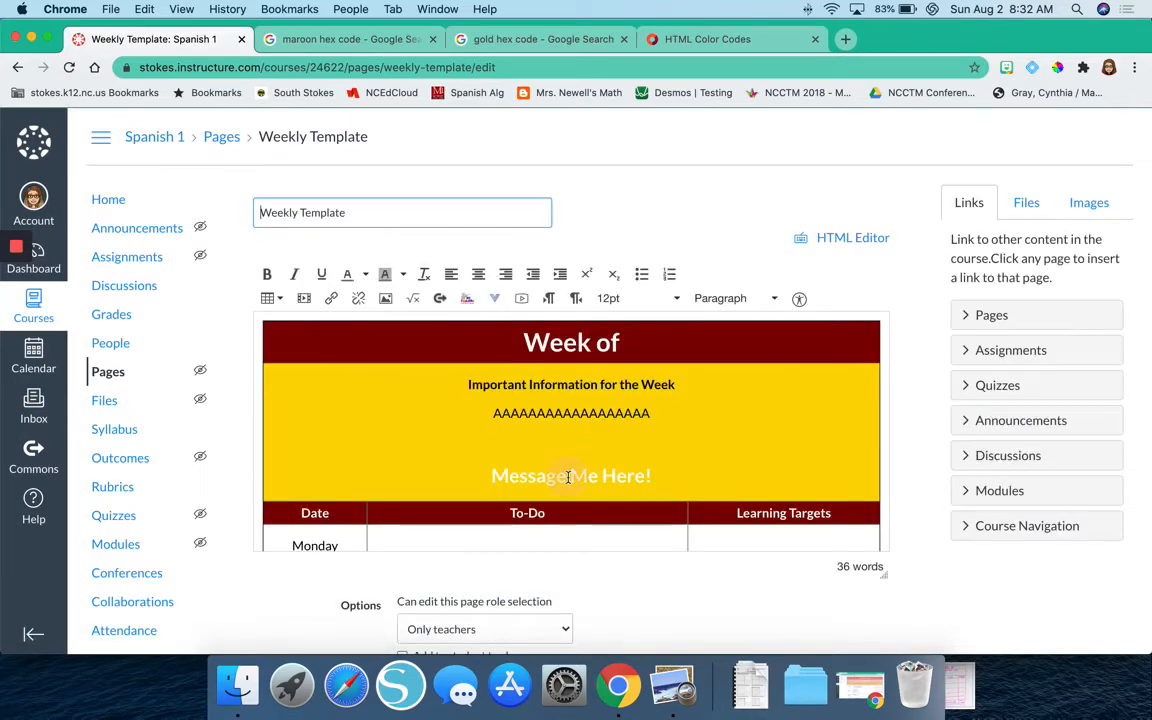
# Link the "Message Me Here!" text in the gold cell to the copied Send Message URL.
pyautogui.tripleClick(568, 477)
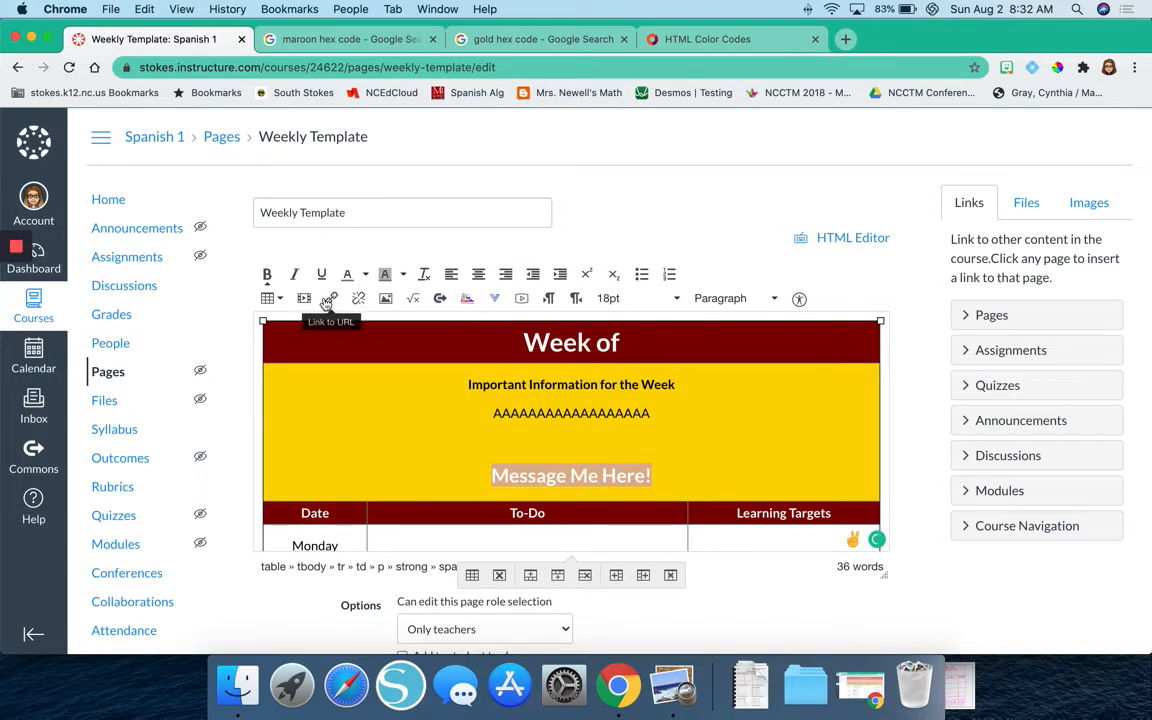
pyautogui.scroll(8, 326, 303)
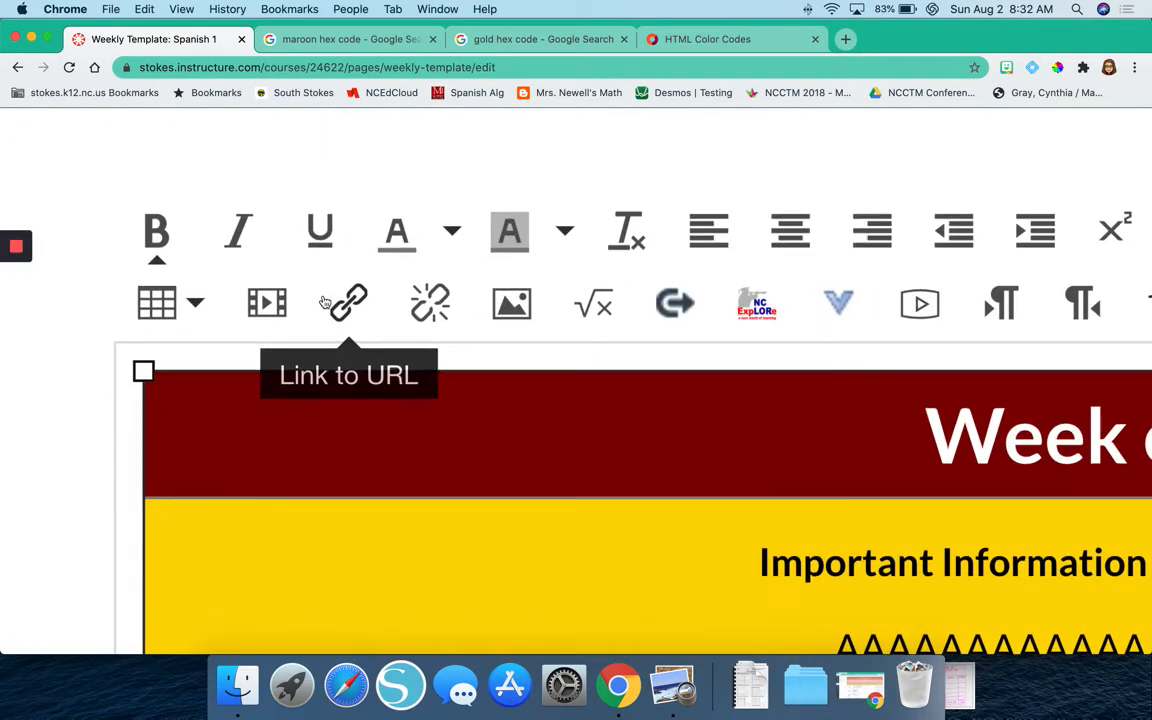
pyautogui.click(352, 299)
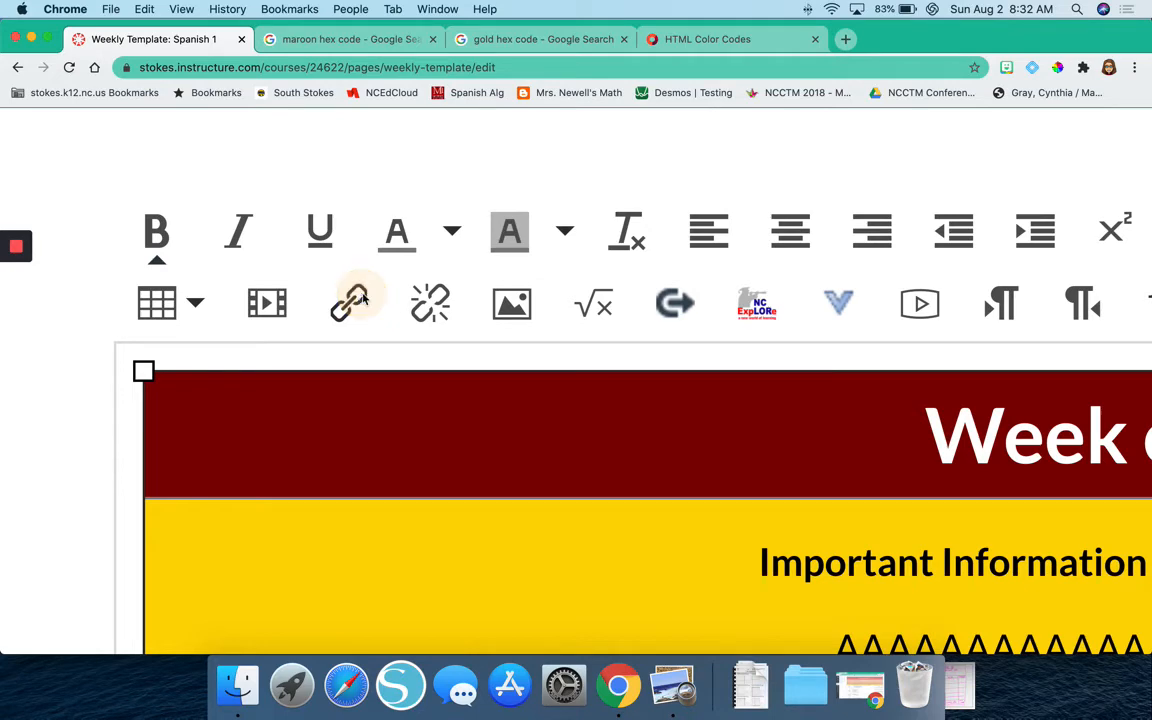
pyautogui.scroll(-3, 357, 350)
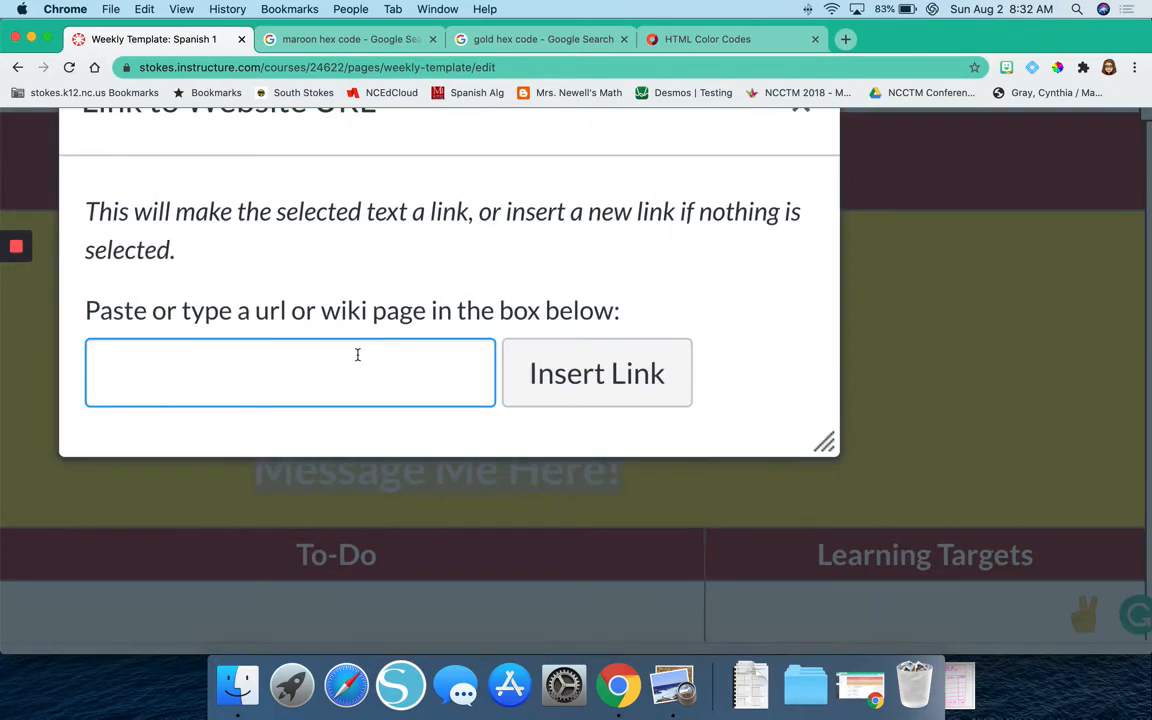
pyautogui.scroll(-5, 357, 354)
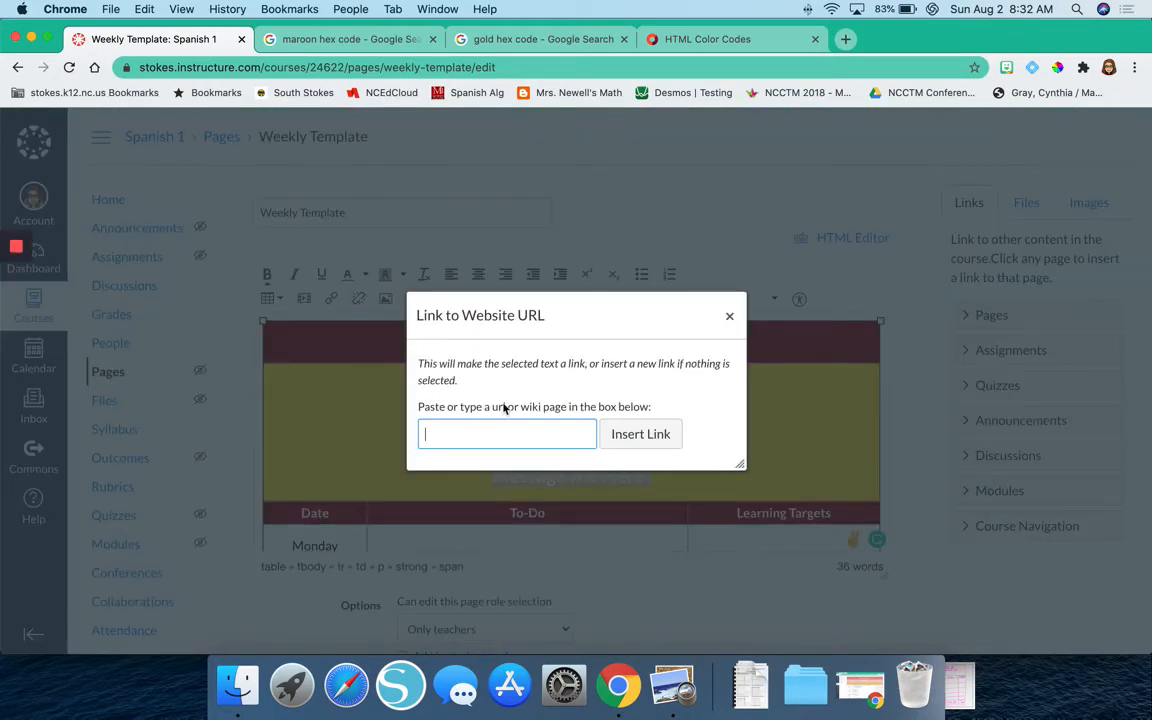
pyautogui.press('super+v')
pyautogui.click(638, 435)
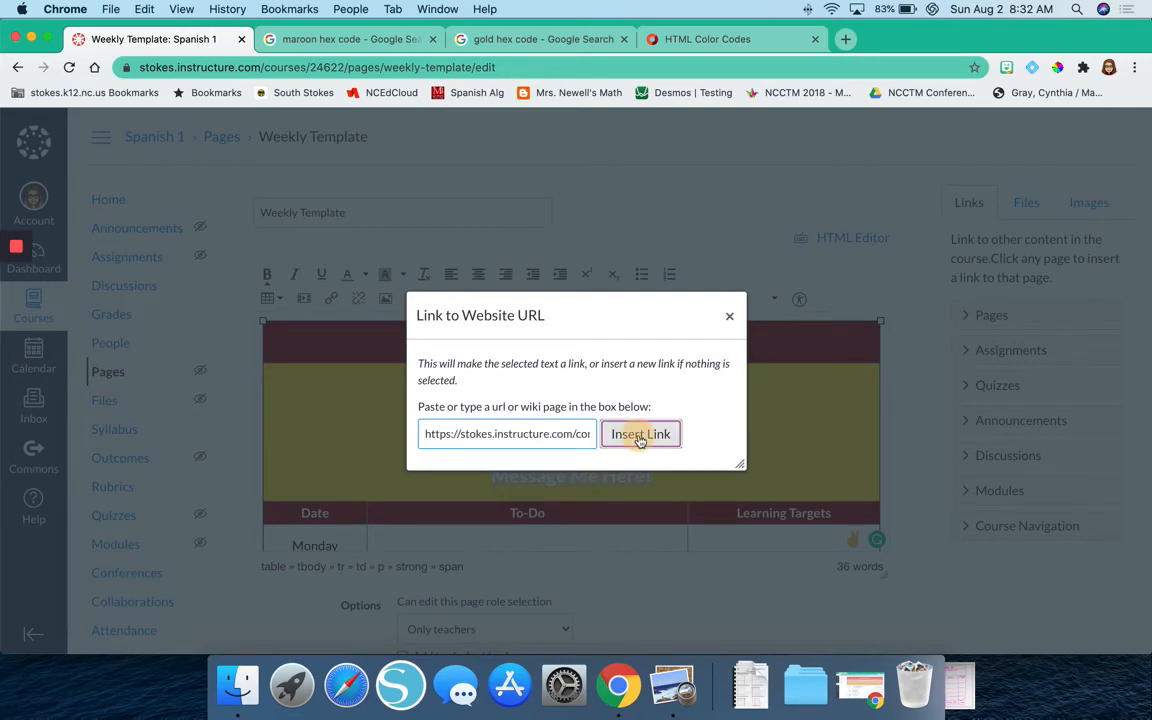
# Remove the custom text color from the linked "Message Me Here!" line so it uses the default link color.
pyautogui.click(705, 470)
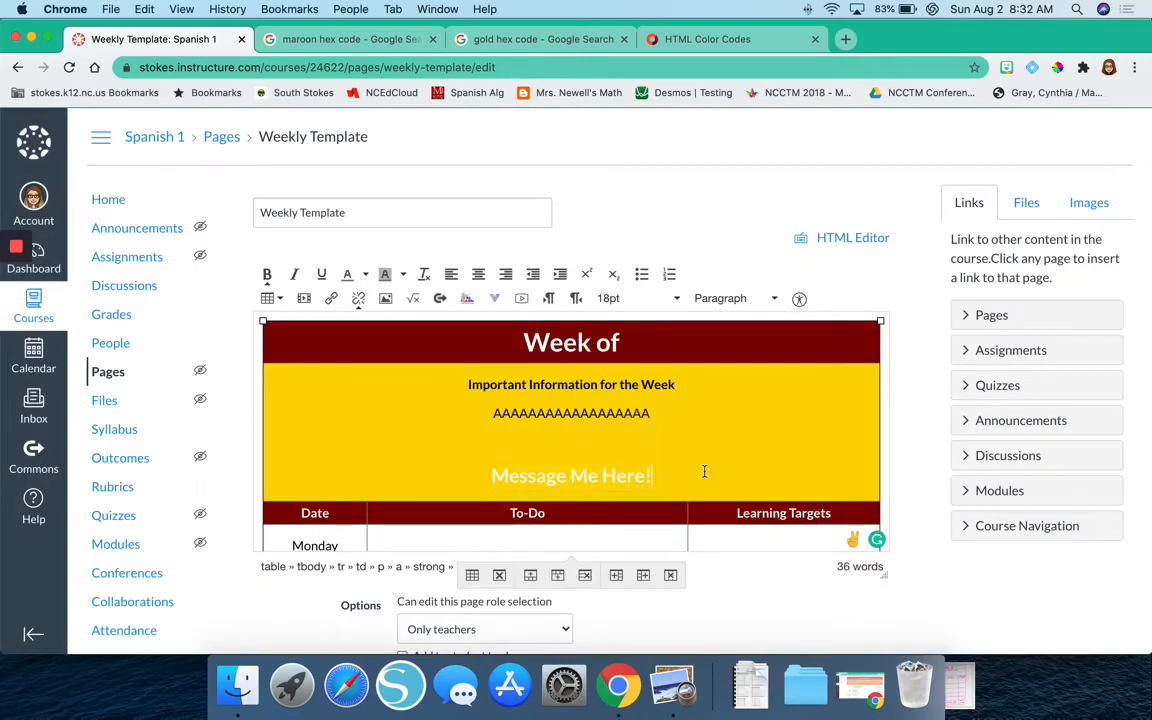
pyautogui.tripleClick(626, 481)
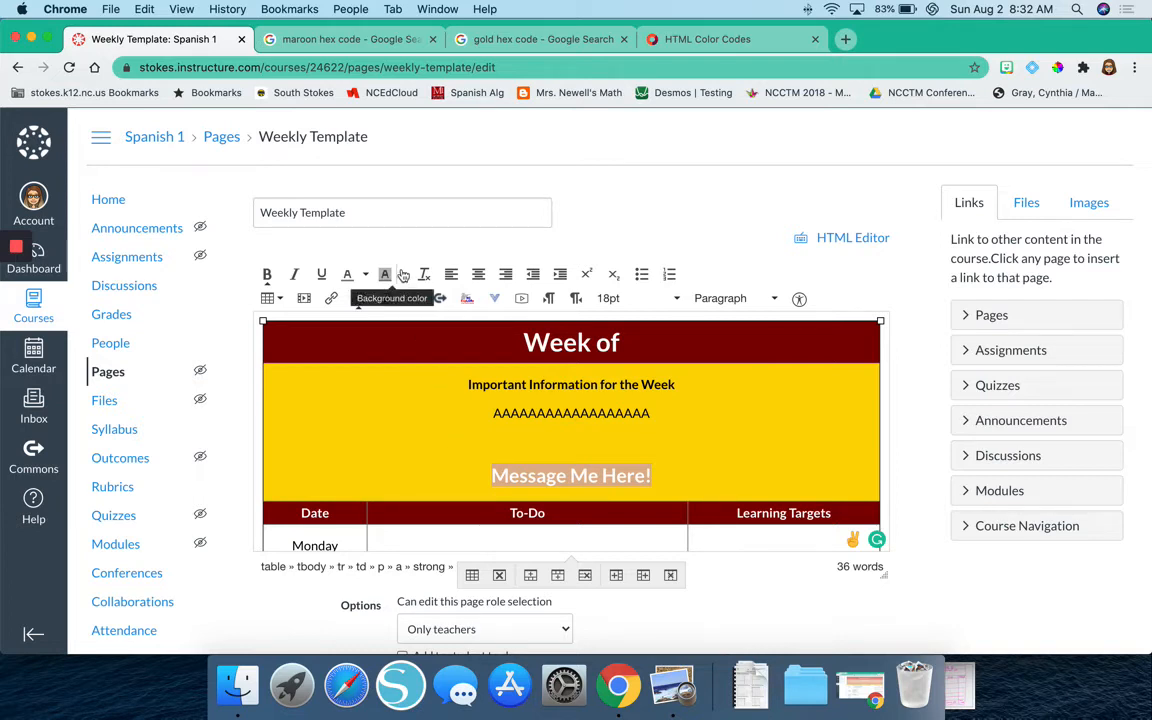
pyautogui.click(366, 275)
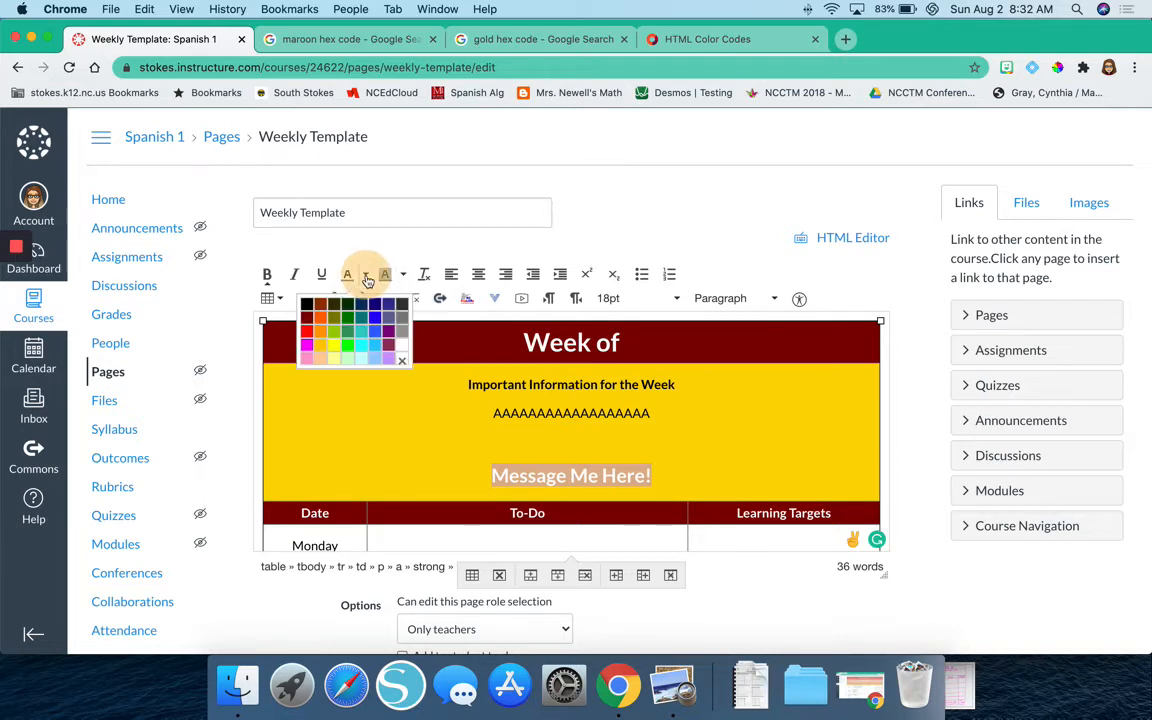
pyautogui.click(402, 366)
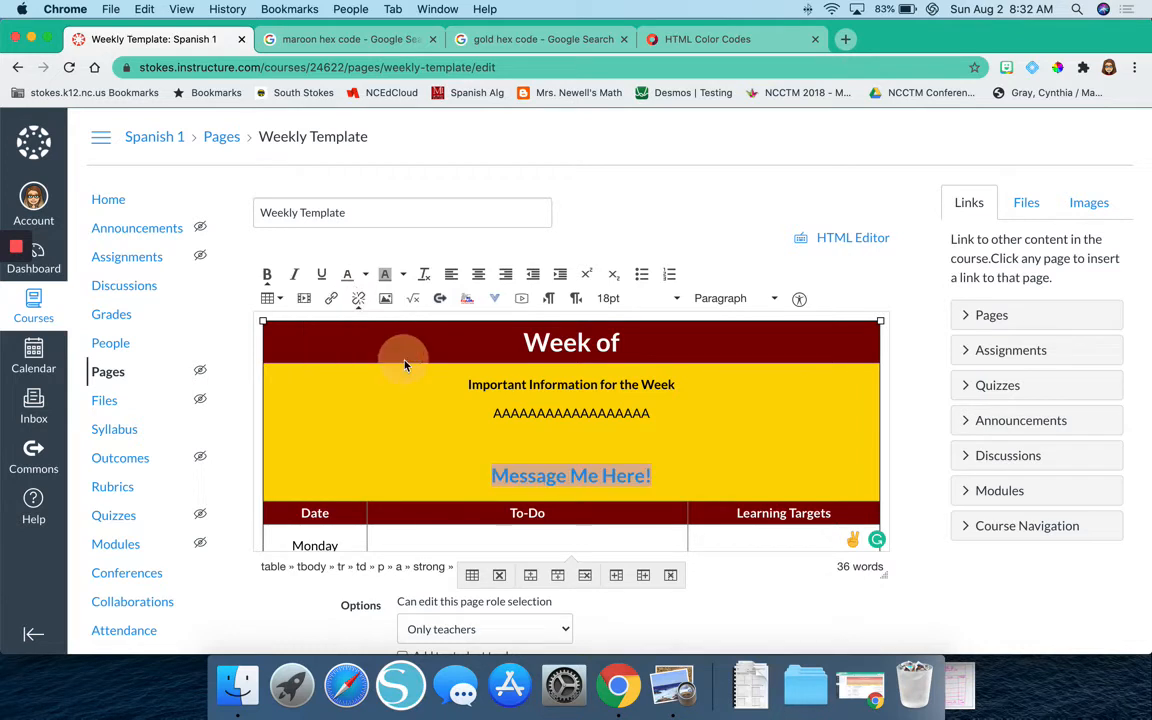
pyautogui.click(671, 471)
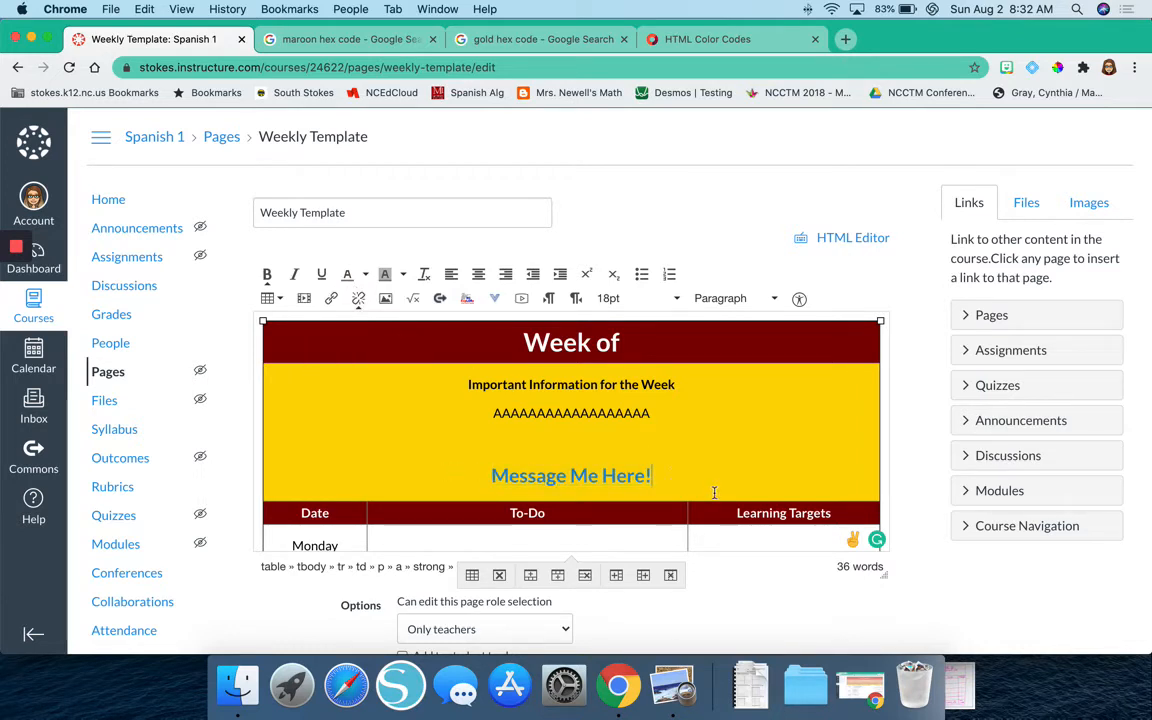
pyautogui.moveTo(671, 478); pyautogui.dragTo(488, 478)
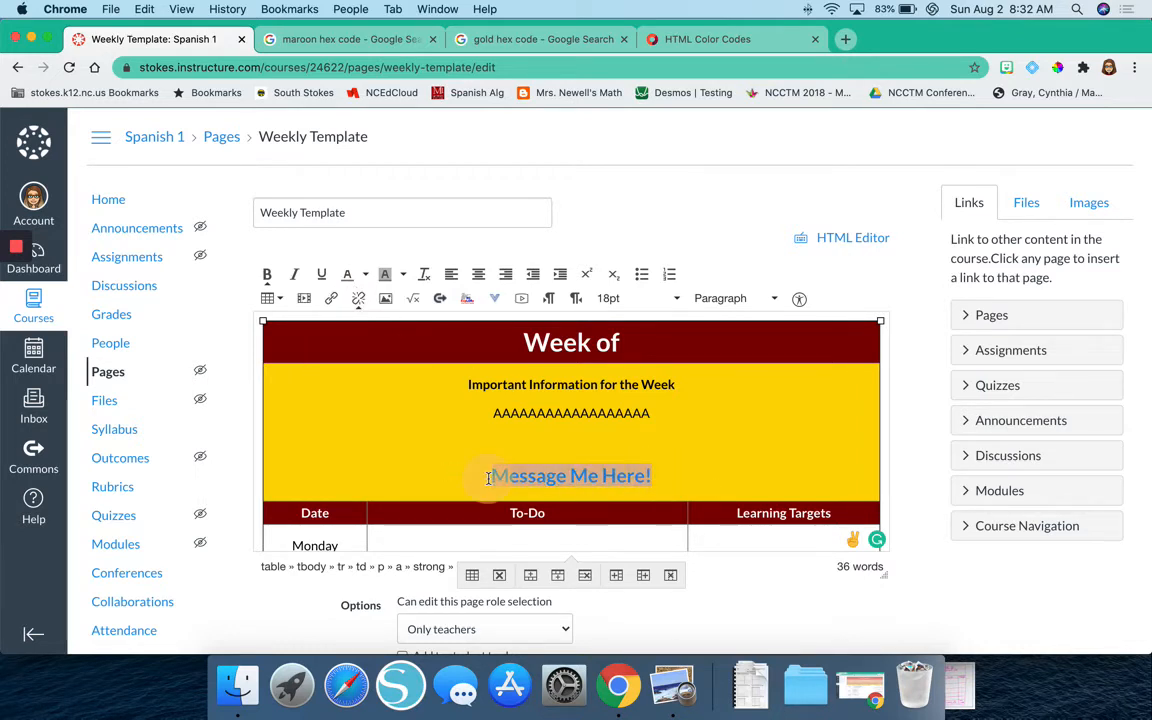
pyautogui.click(715, 475)
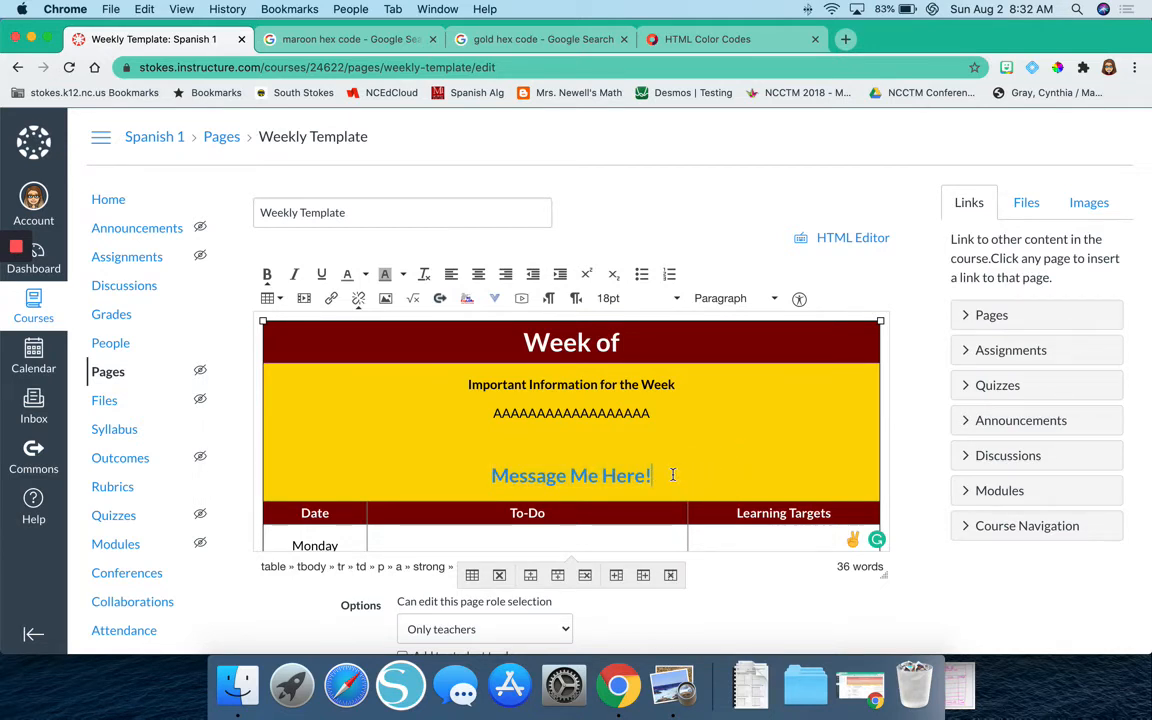
pyautogui.moveTo(661, 473); pyautogui.dragTo(472, 461)
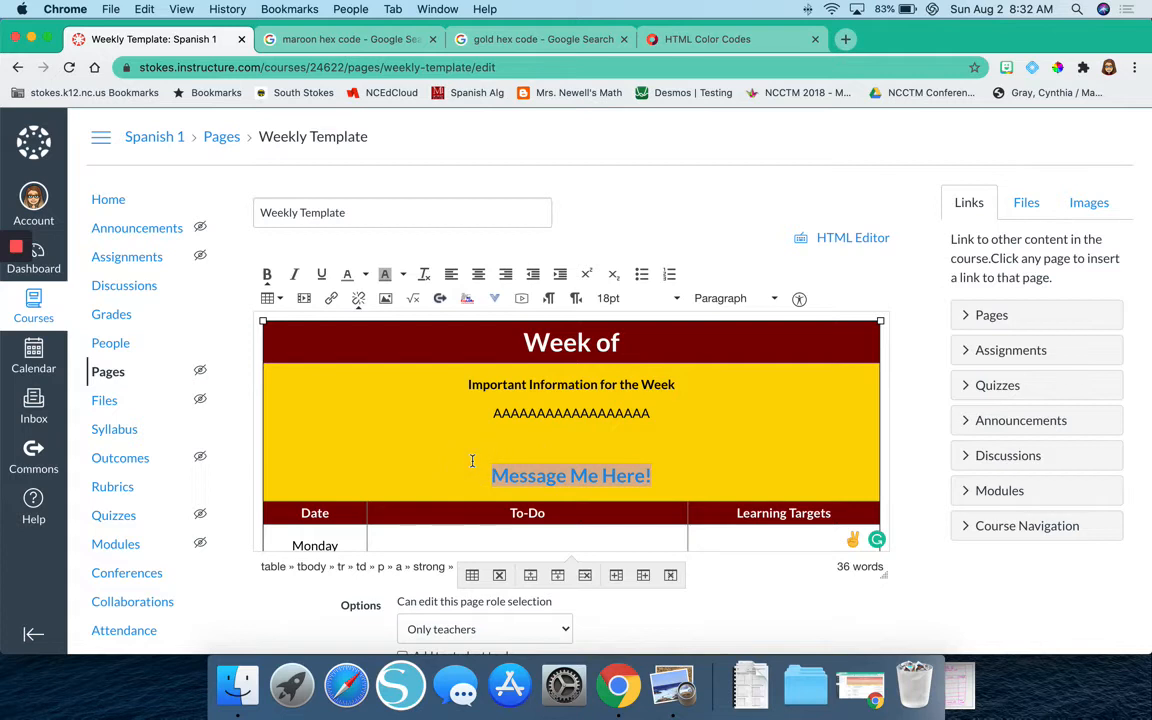
pyautogui.click(364, 276)
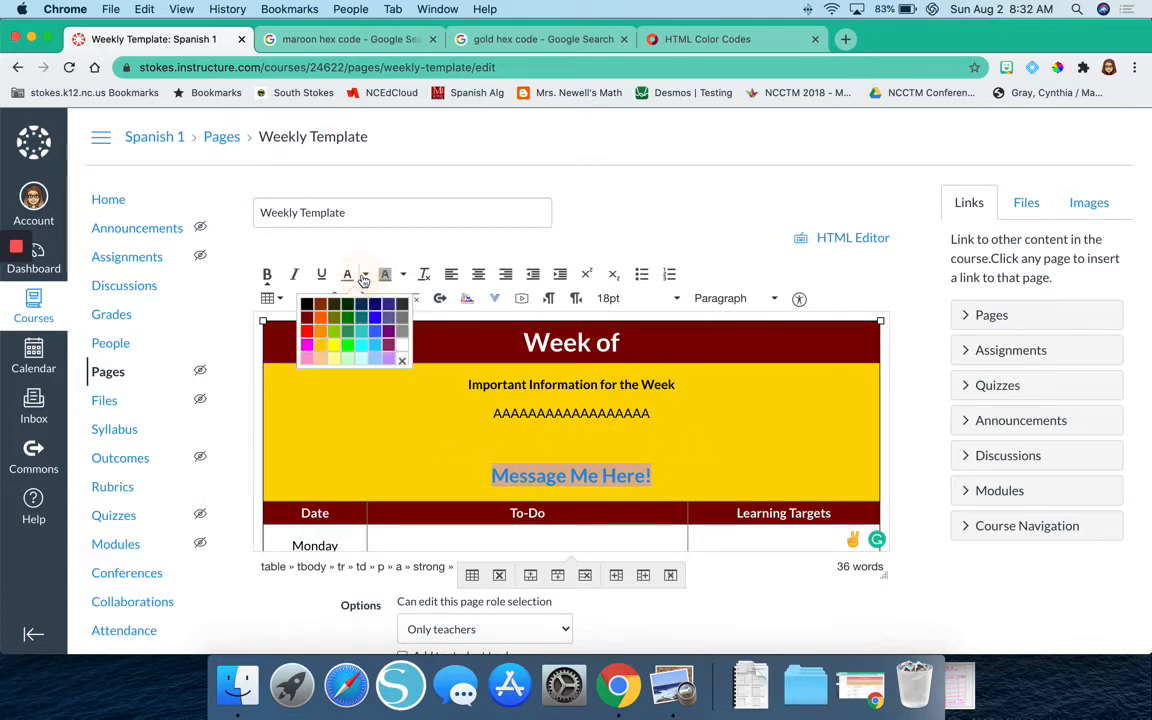
pyautogui.click(665, 477)
# Save the Weekly Template, test the "Message Me Here!" link, and return to the page.
pyautogui.scroll(-10, 667, 476)
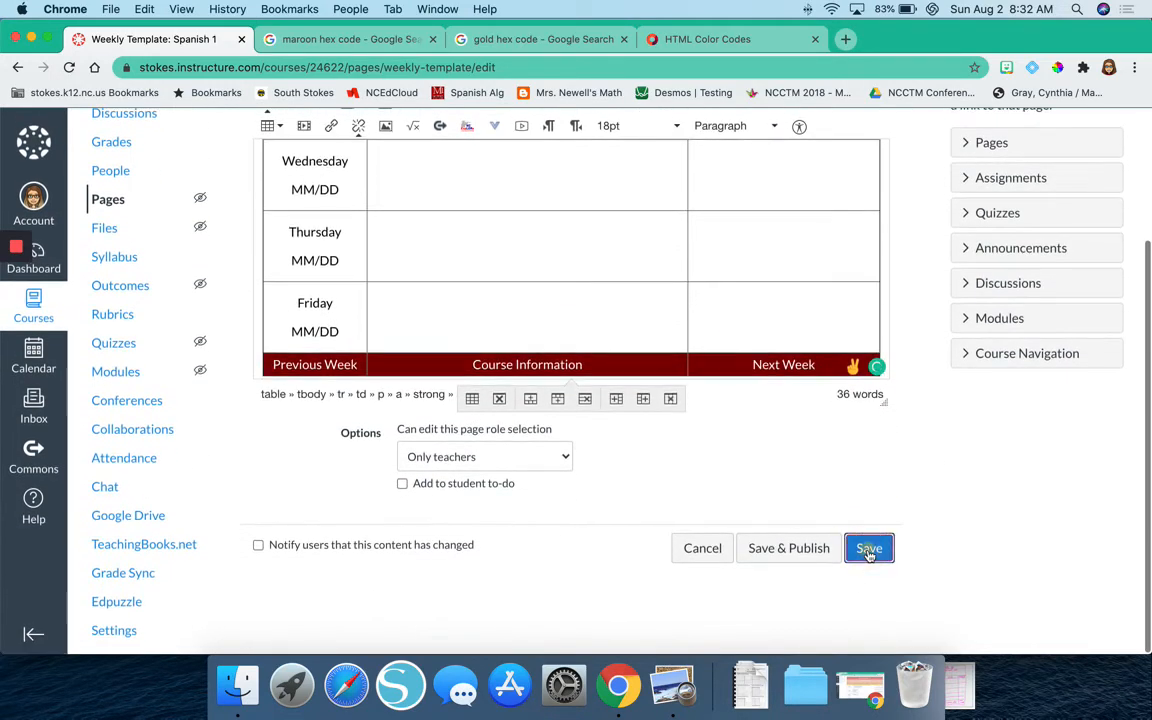
pyautogui.click(869, 548)
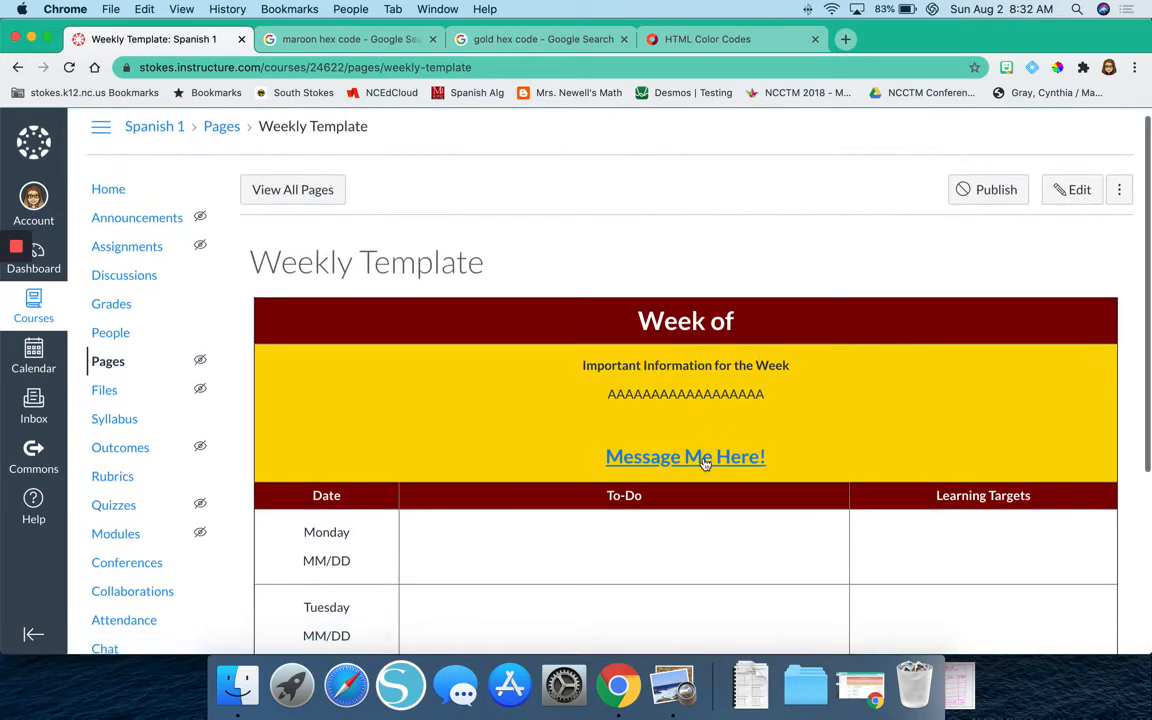
pyautogui.click(703, 458)
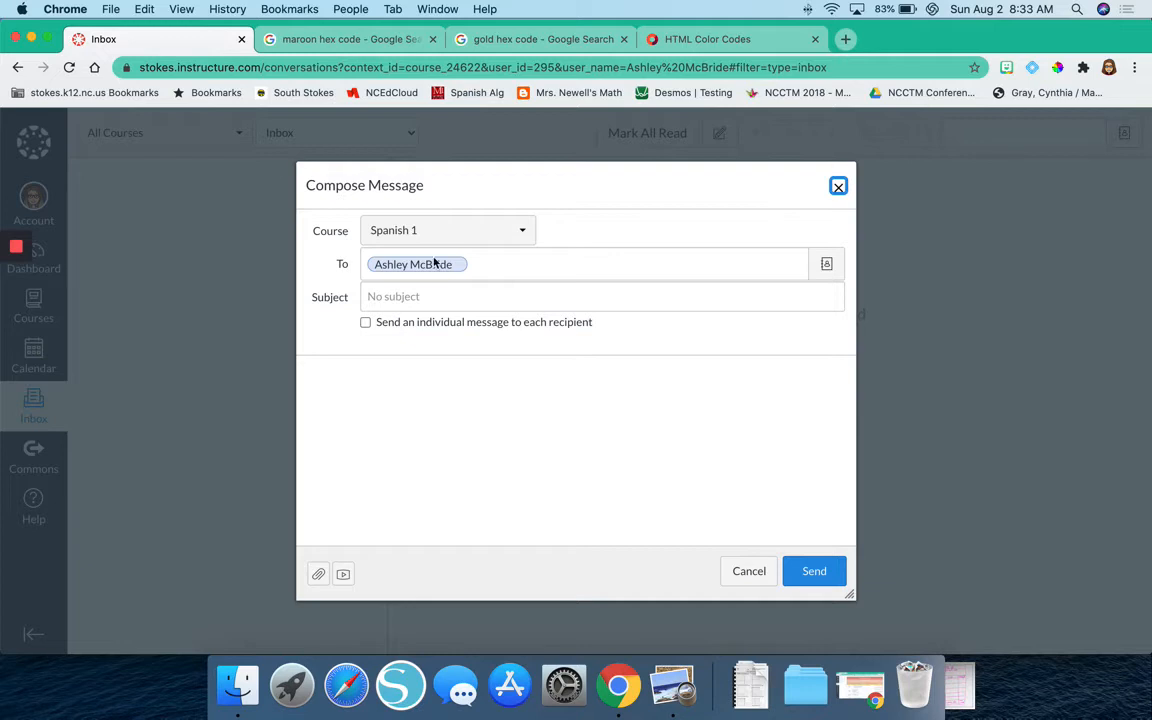
pyautogui.click(17, 68)
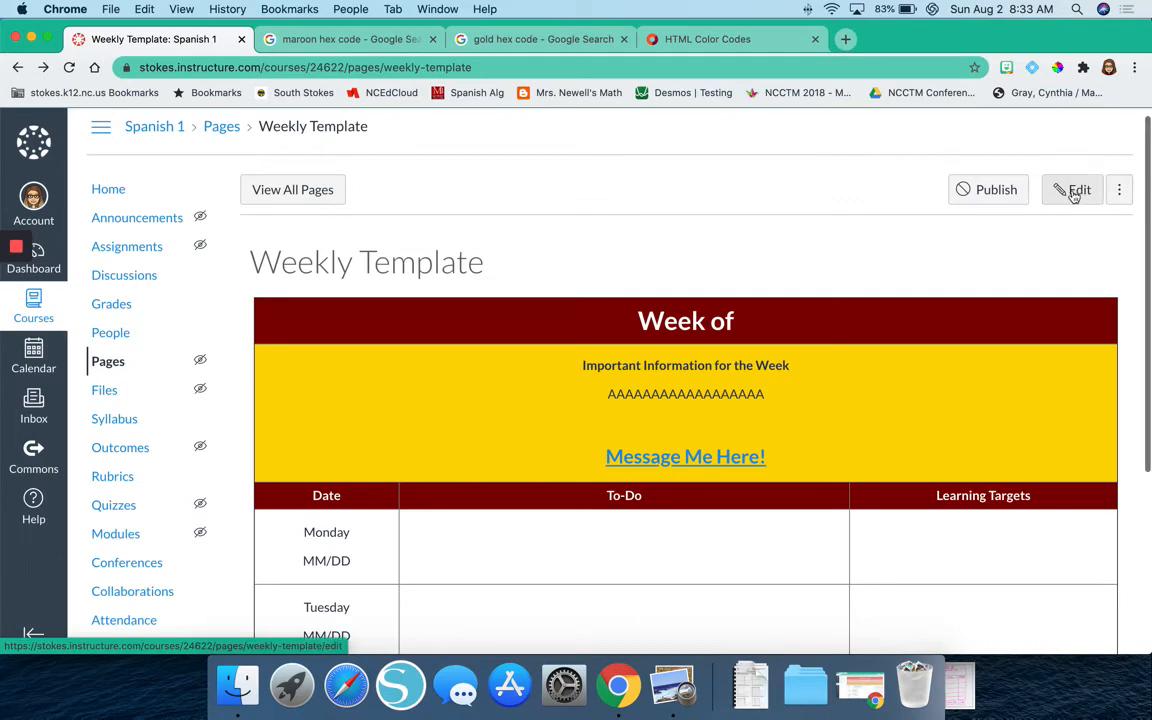
# Reopen the Weekly Template for editing and remove the link from the "Message Me Here!" text.
pyautogui.click(1074, 190)
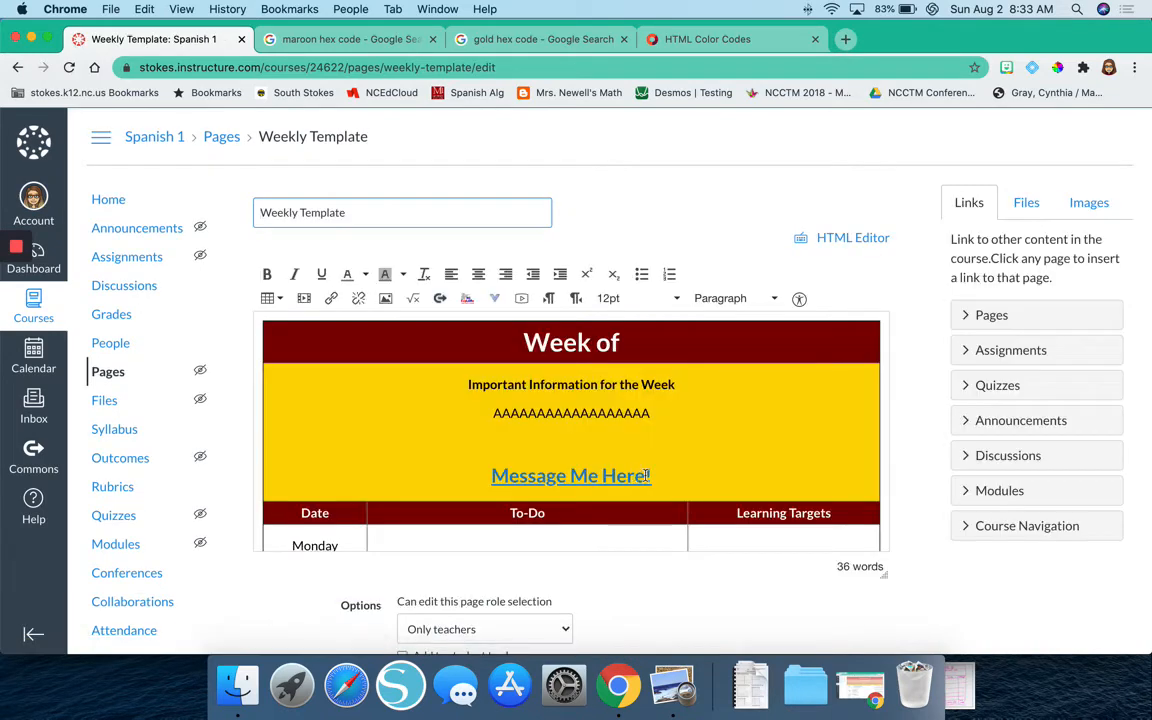
pyautogui.click(669, 476)
pyautogui.moveTo(669, 476); pyautogui.dragTo(491, 481)
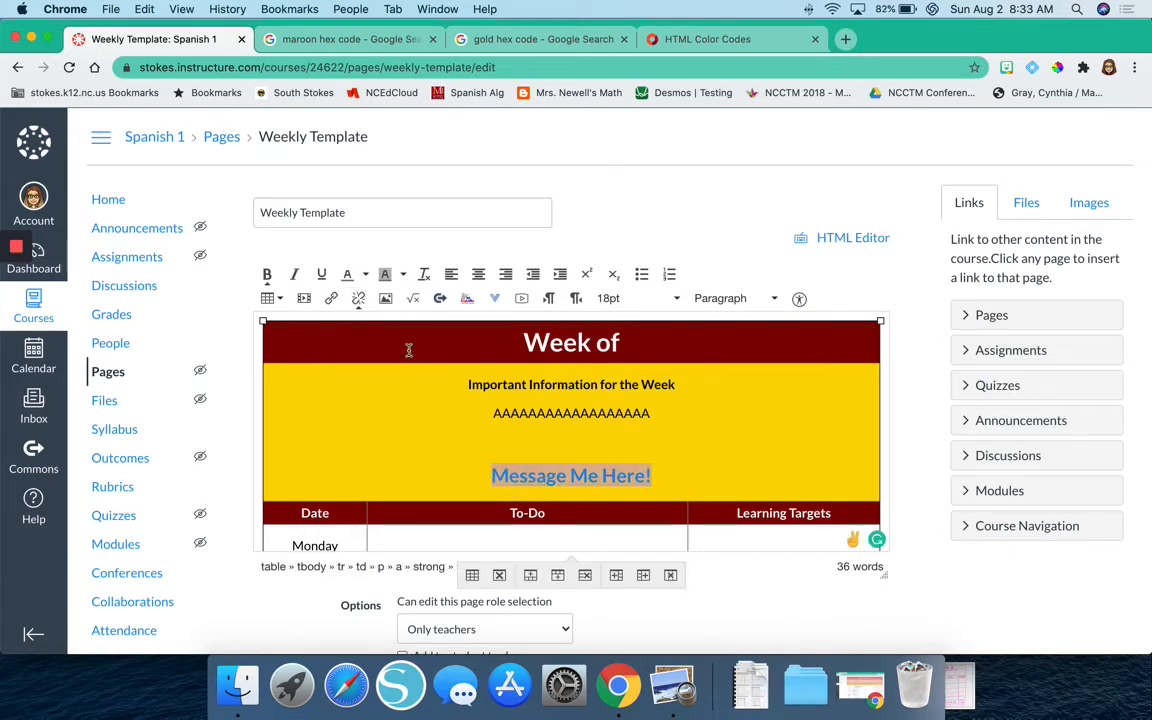
pyautogui.click(356, 301)
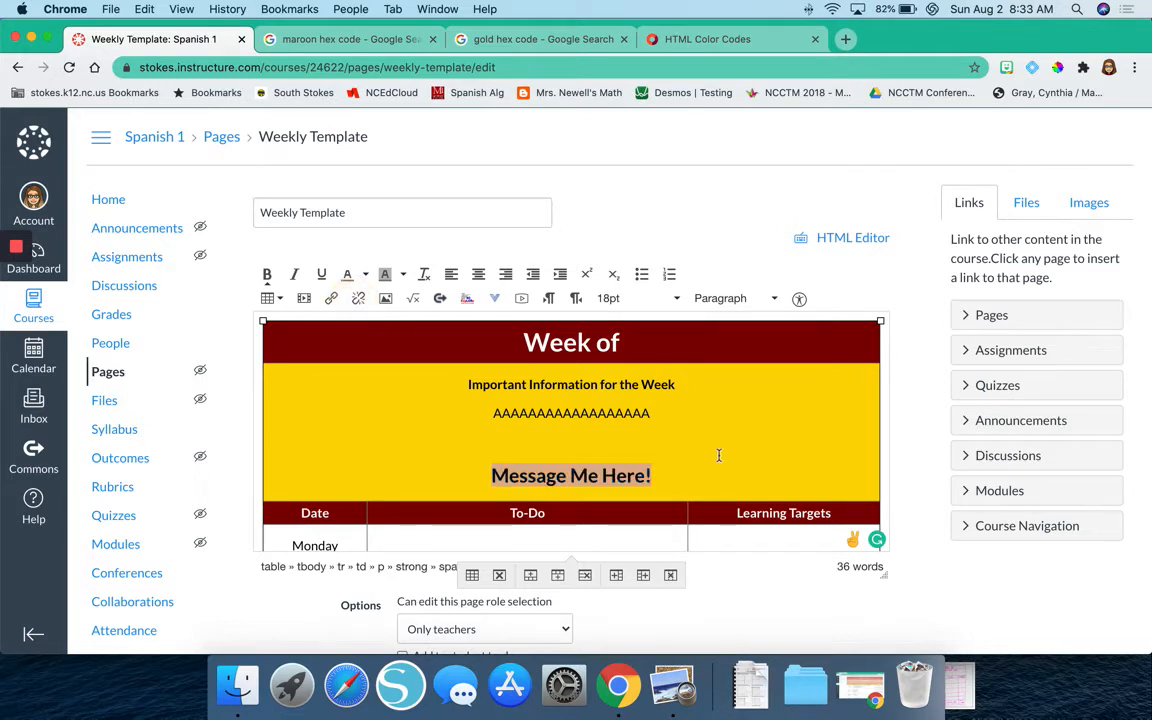
pyautogui.click(675, 479)
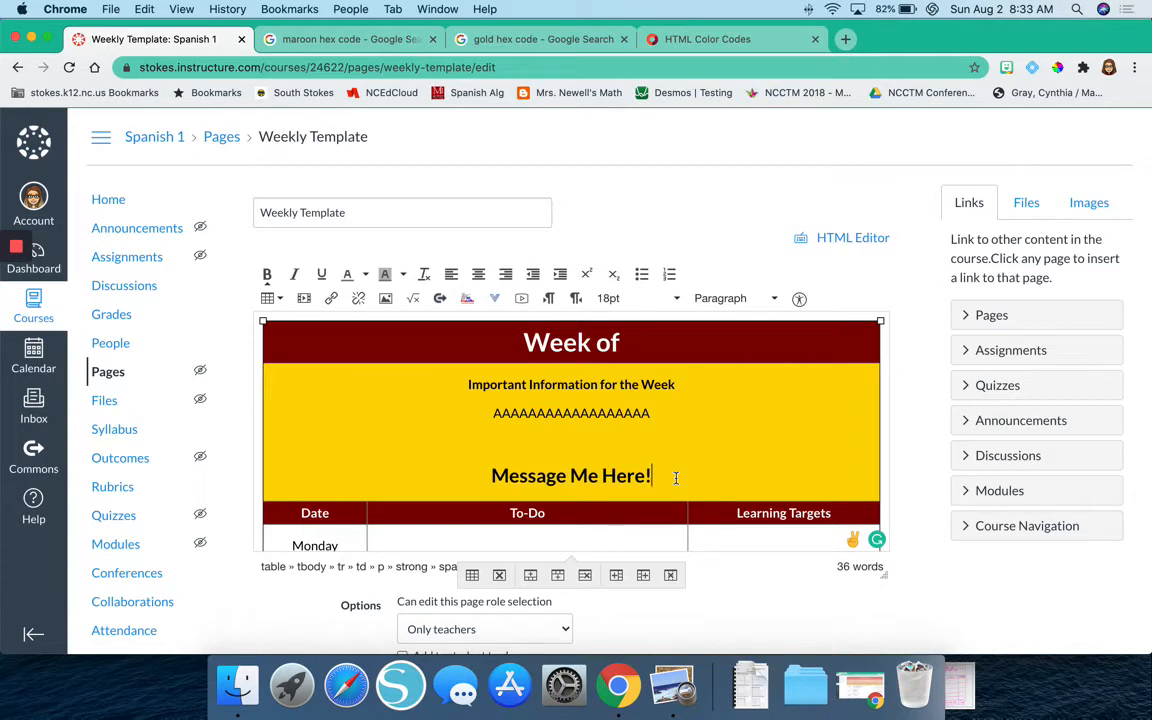
# Link the "Message Me Here!" text to the copied Send Message URL with the target set to New window.
pyautogui.moveTo(658, 476); pyautogui.dragTo(479, 476)
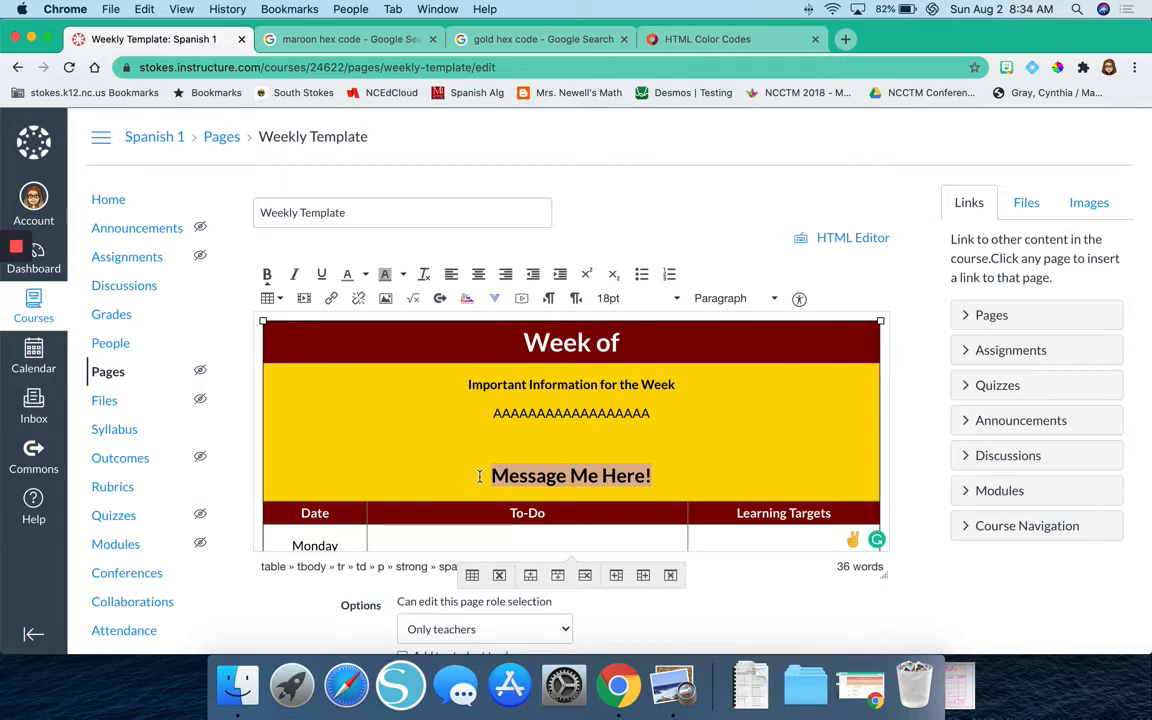
pyautogui.press('super+k')
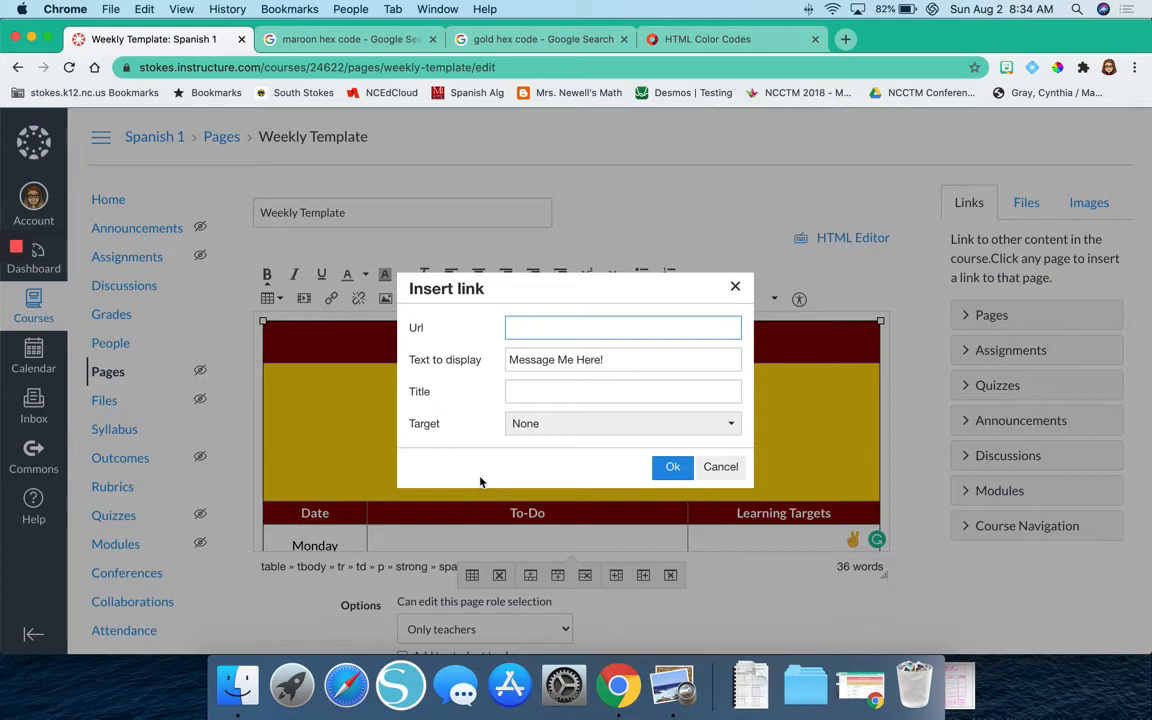
pyautogui.press('super+v')
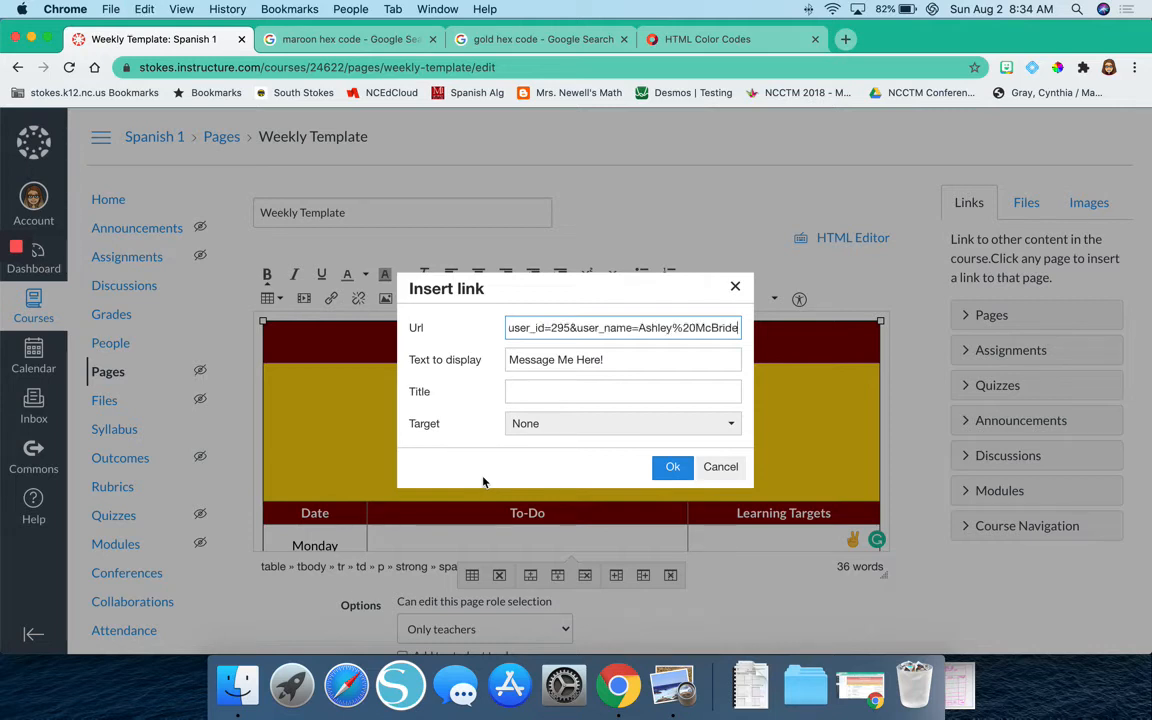
pyautogui.click(643, 431)
pyautogui.click(643, 432)
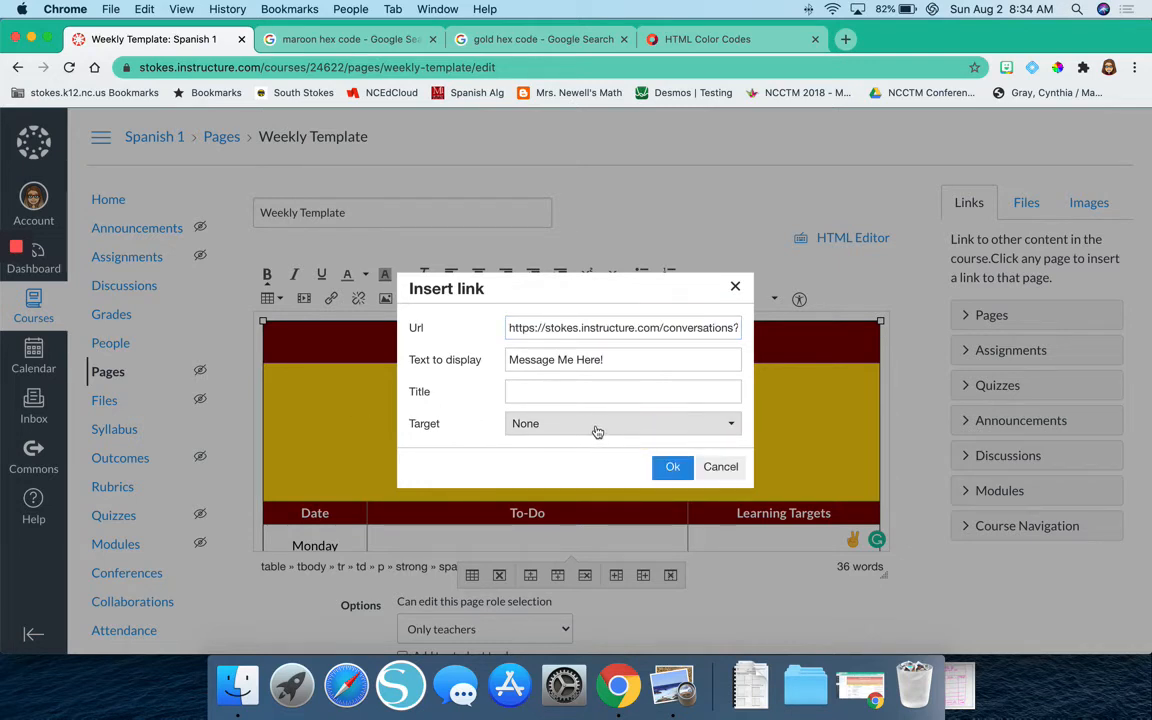
pyautogui.click(597, 431)
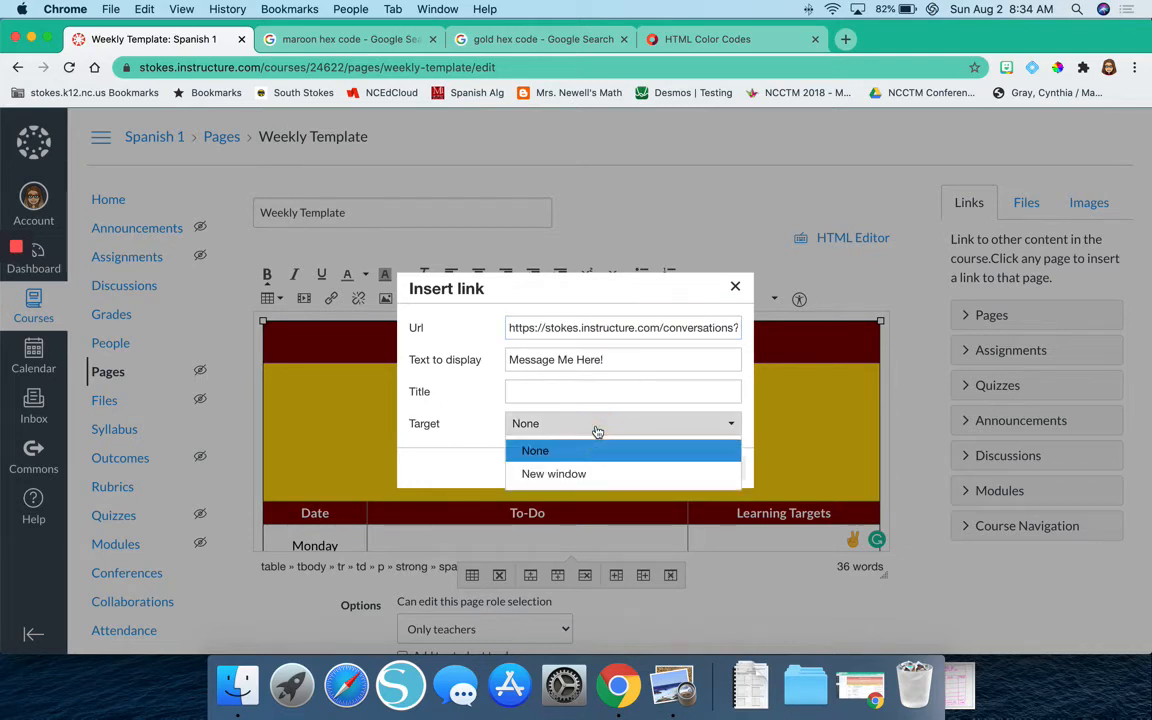
pyautogui.click(558, 476)
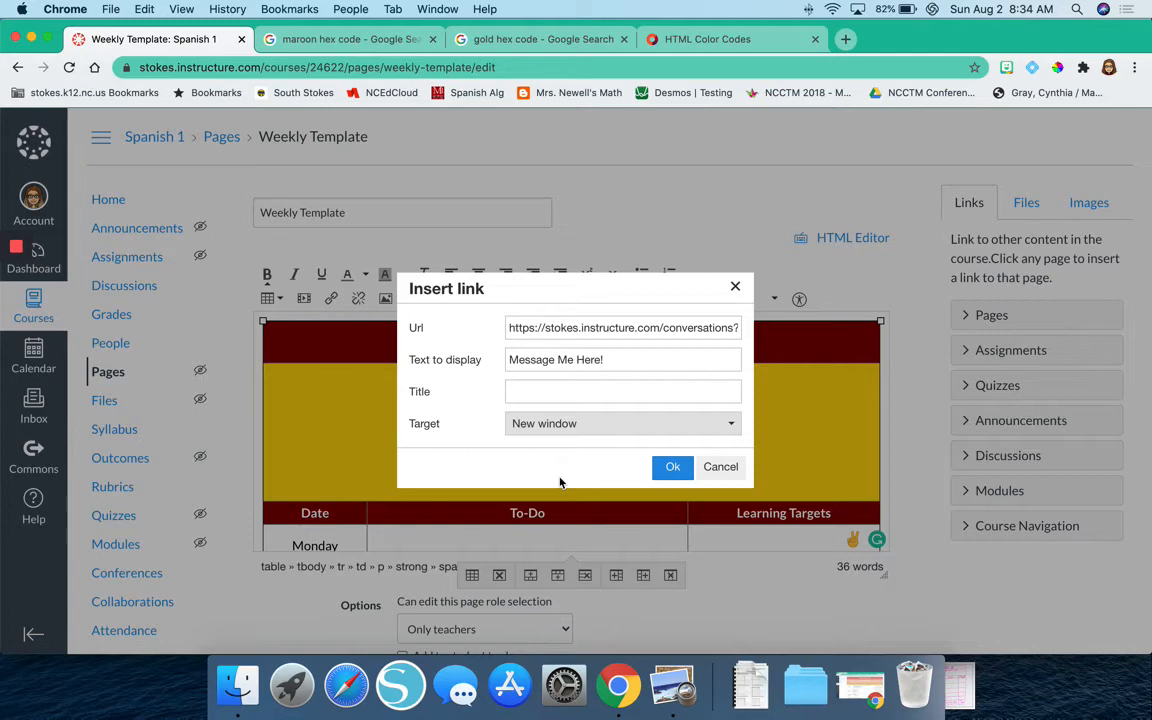
pyautogui.click(670, 470)
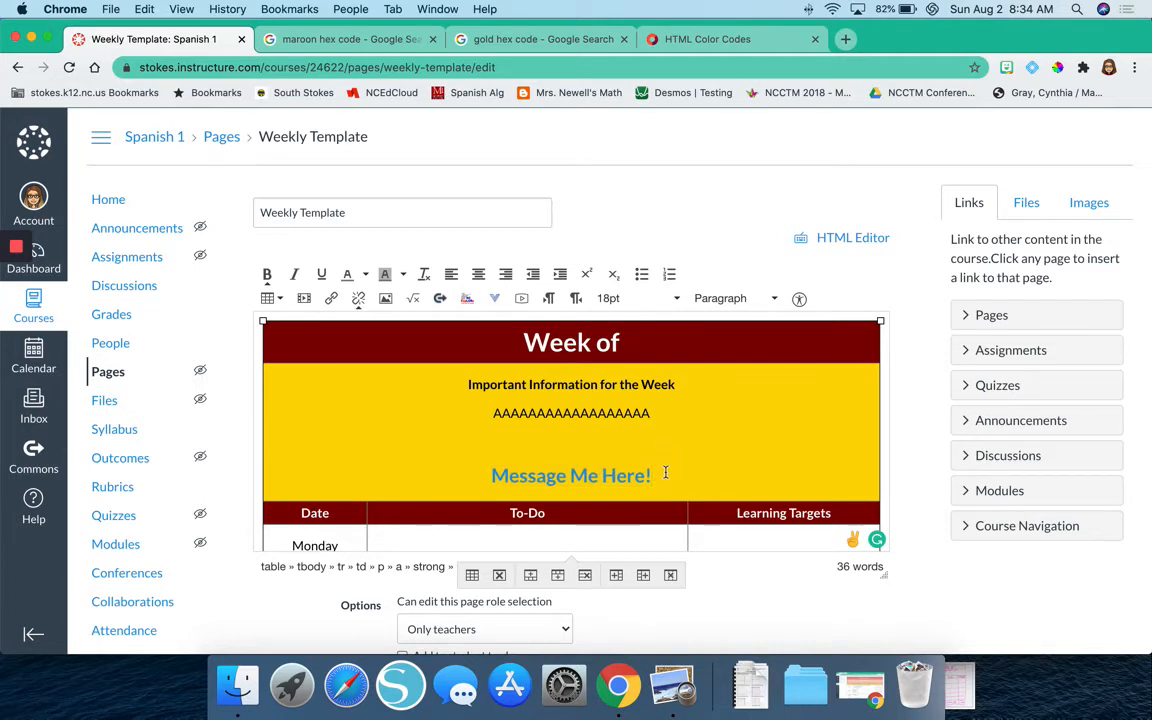
# Reopen the link settings of "Message Me Here!" and reselect New window as the target.
pyautogui.click(595, 478)
pyautogui.tripleClick(537, 481)
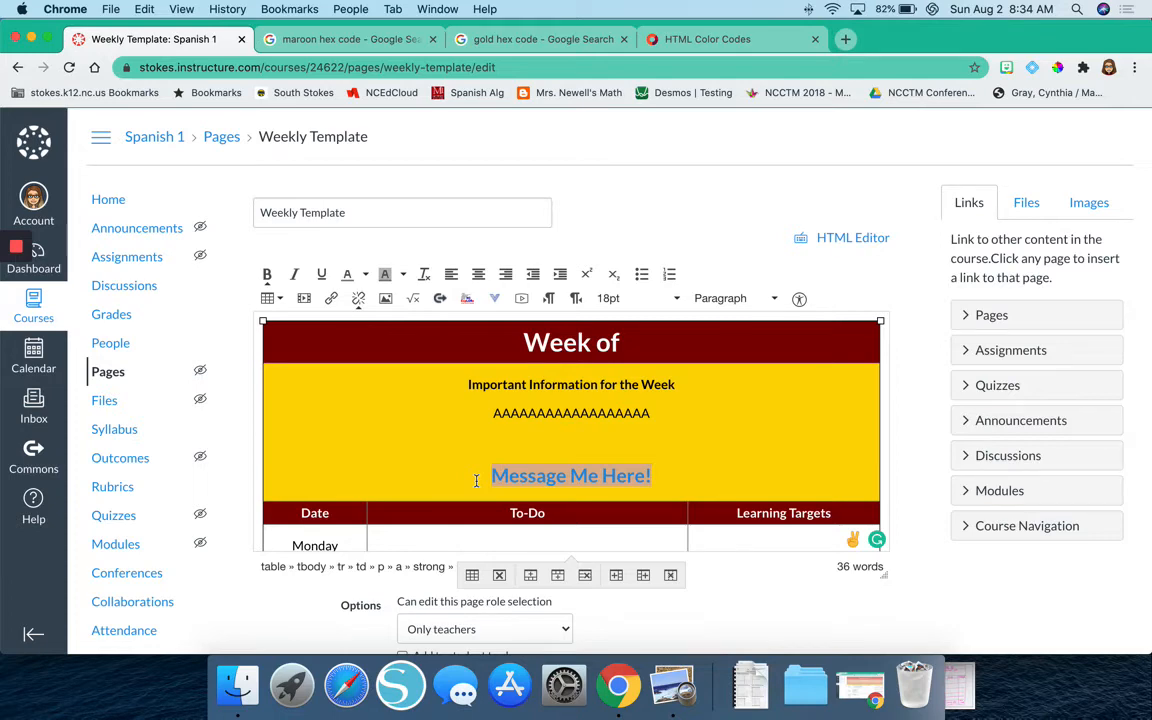
pyautogui.press('super+k')
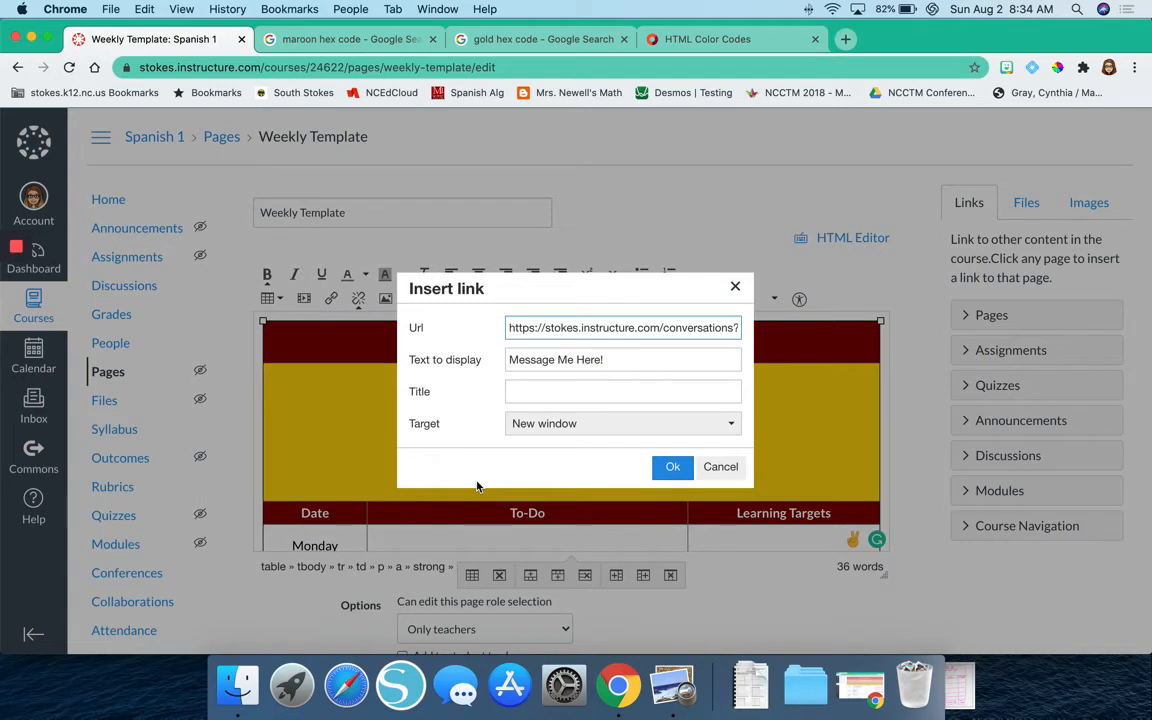
pyautogui.click(538, 425)
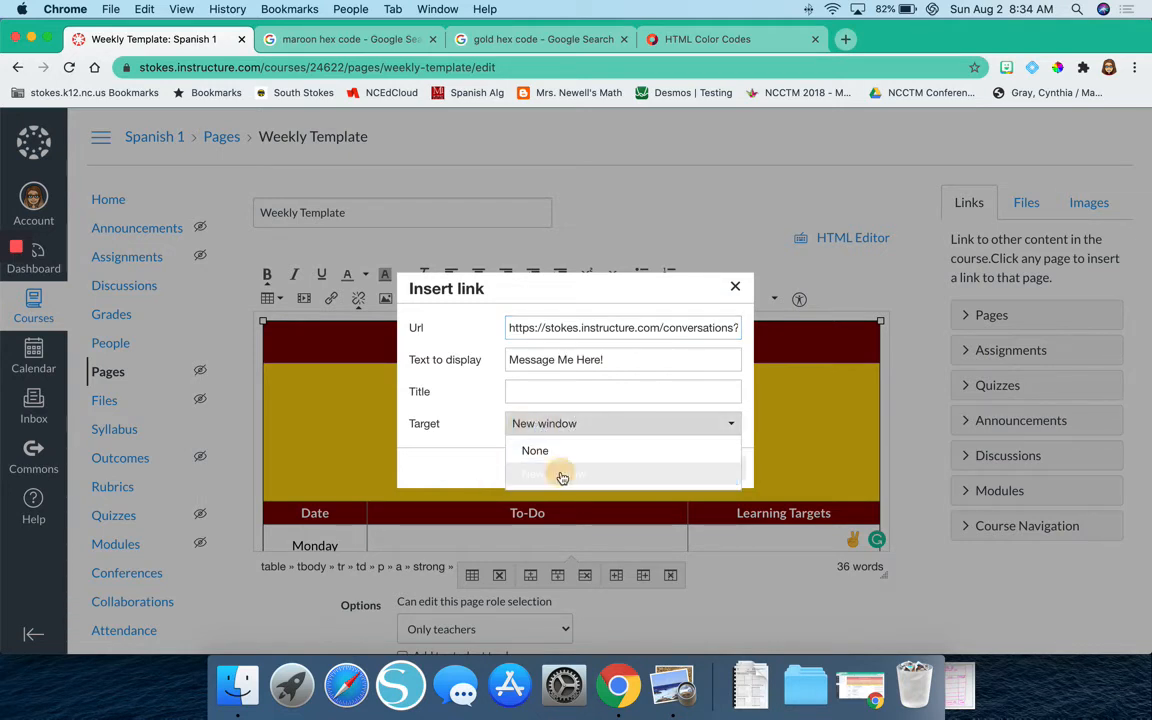
pyautogui.click(558, 475)
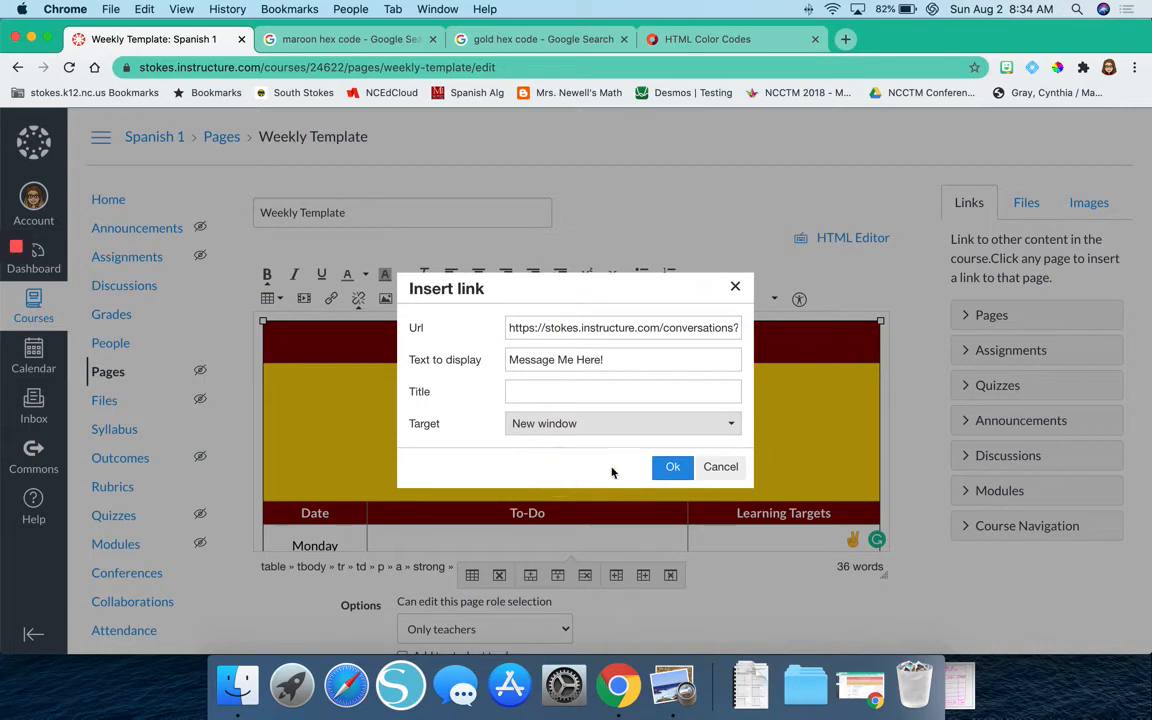
pyautogui.click(672, 468)
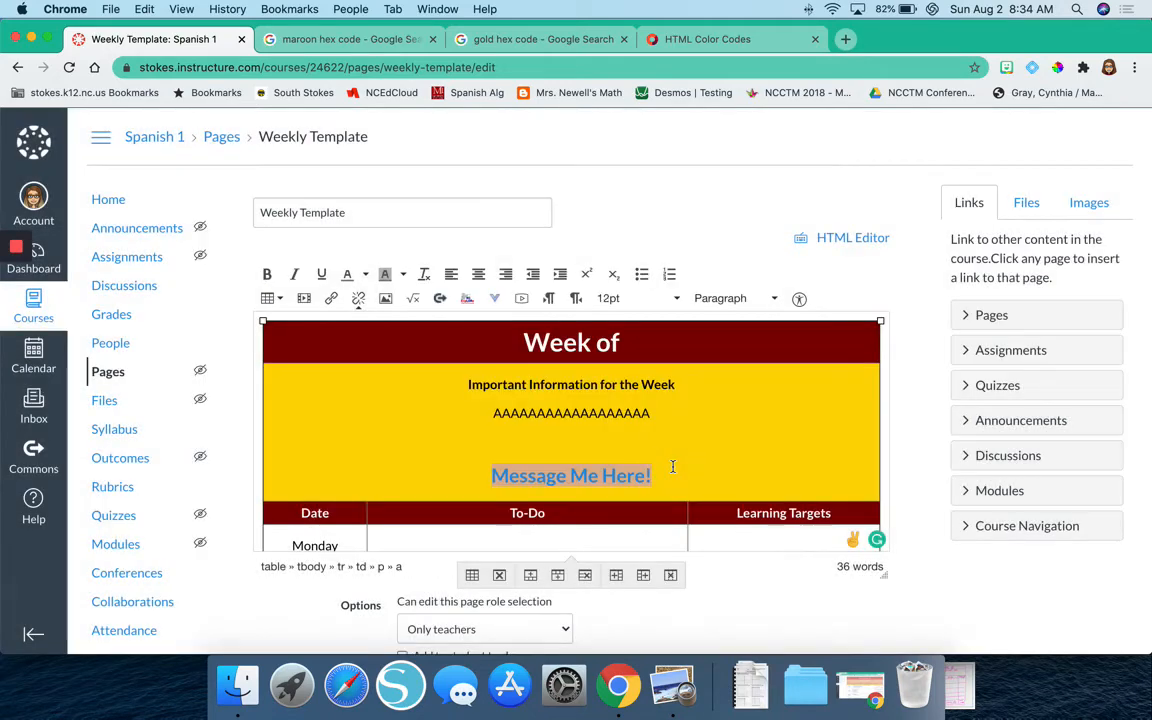
# Save the edited page, test the "Message Me Here!" link, and close the Inbox tab it opens.
pyautogui.scroll(-10, 671, 465)
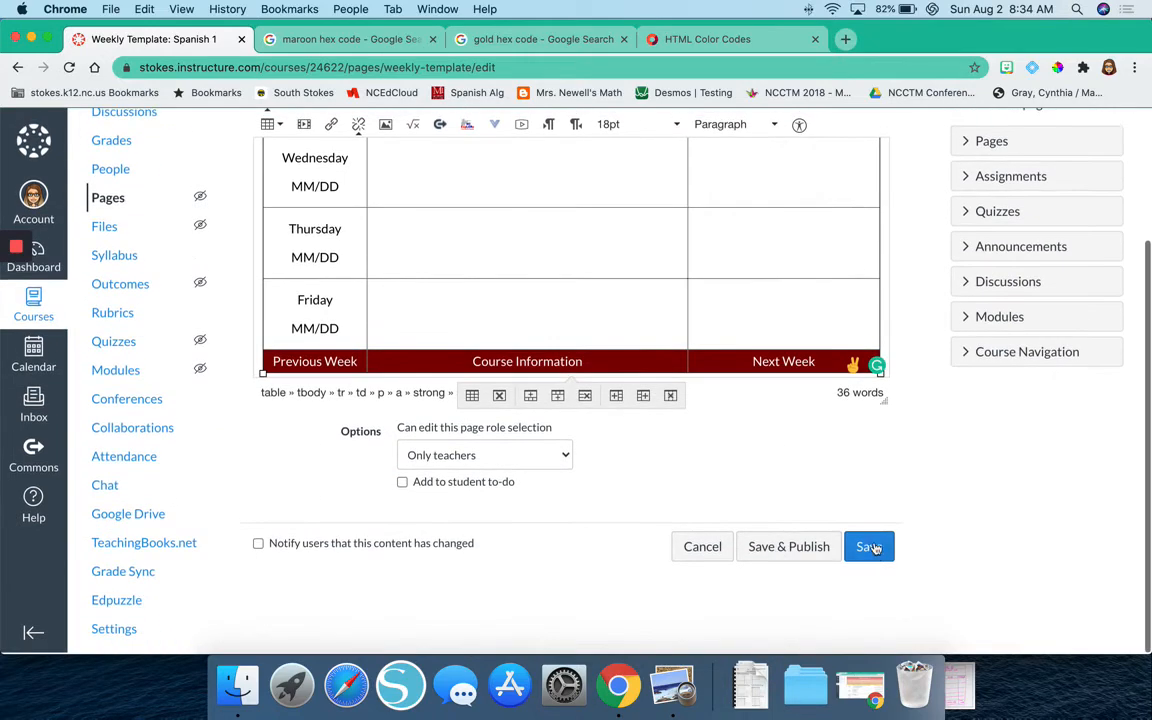
pyautogui.click(871, 547)
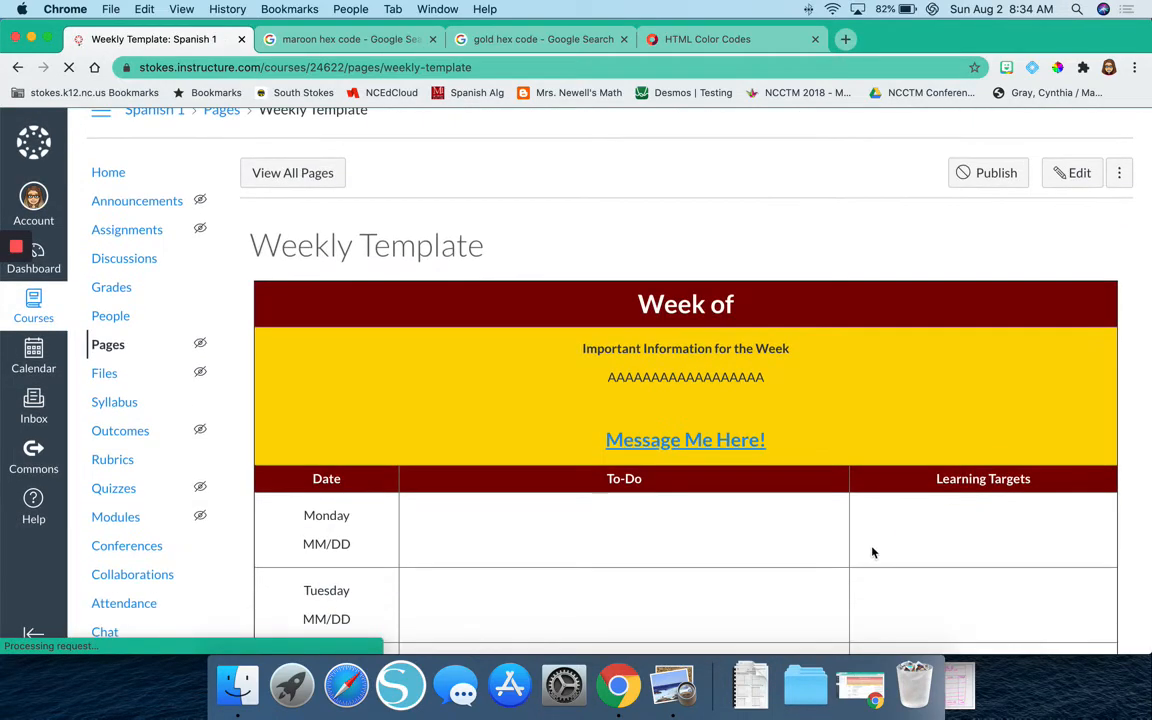
pyautogui.click(705, 442)
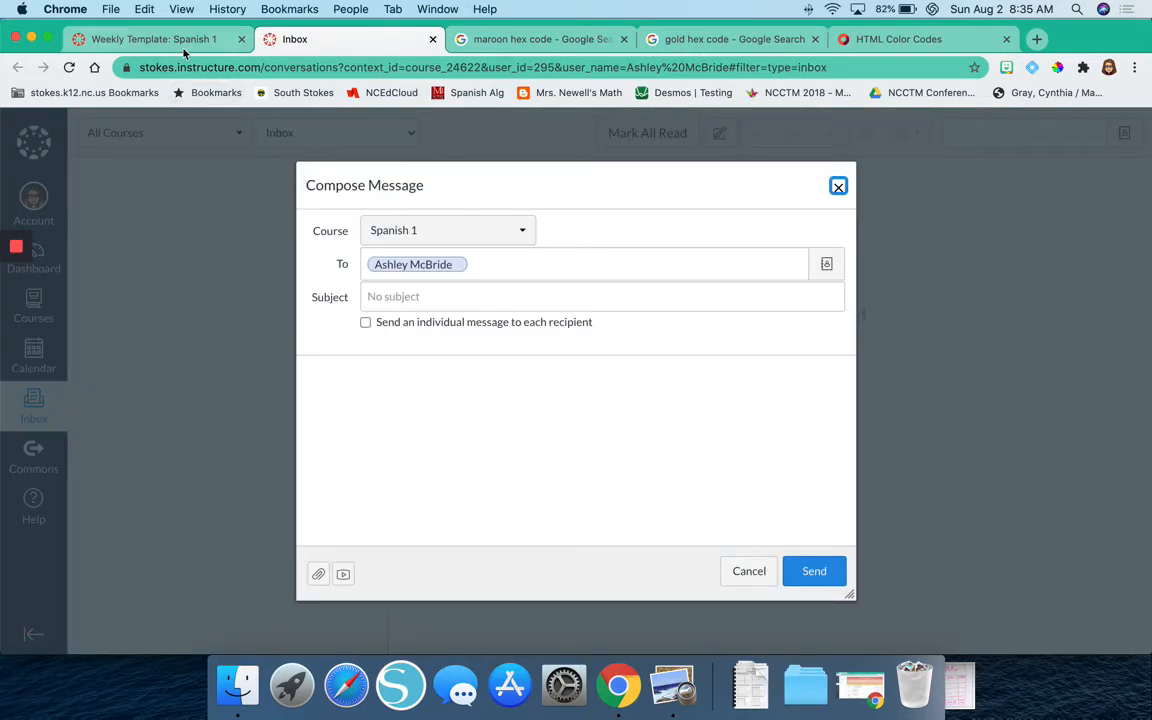
pyautogui.click(180, 42)
pyautogui.click(296, 42)
pyautogui.click(433, 40)
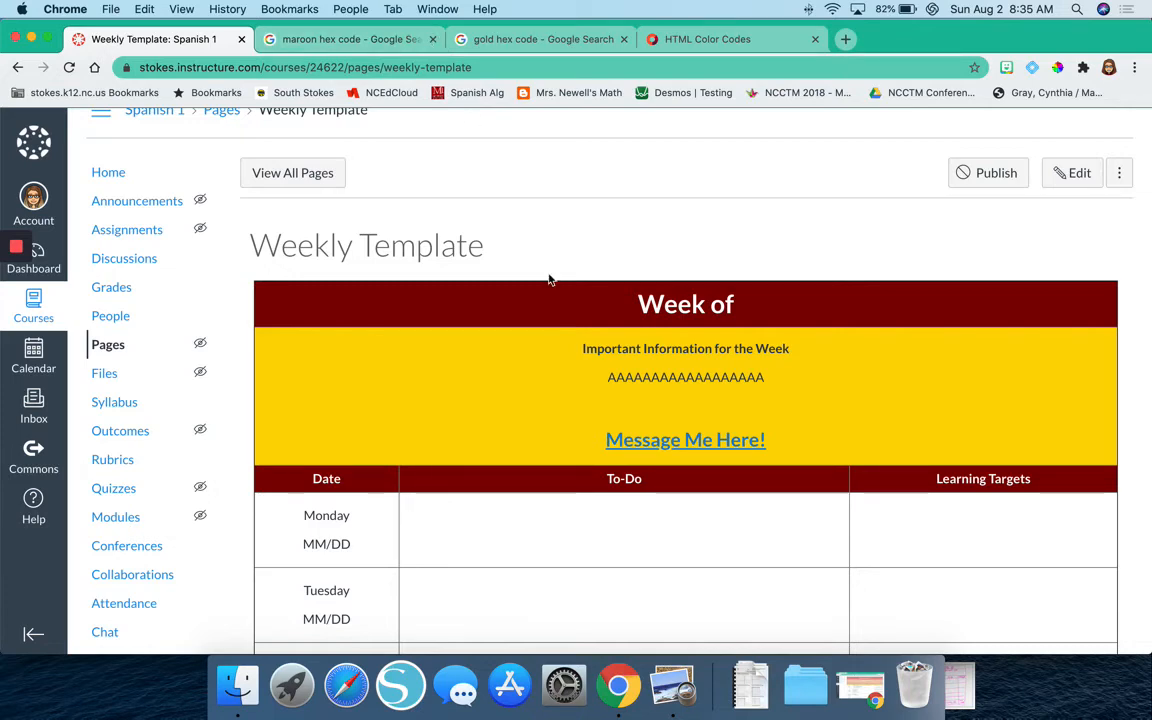
# Review the saved Weekly Template from the "Week of" heading down to the Previous Week, Course Information and Next Week row.
pyautogui.scroll(-5, 549, 280)
pyautogui.scroll(2, 549, 280)
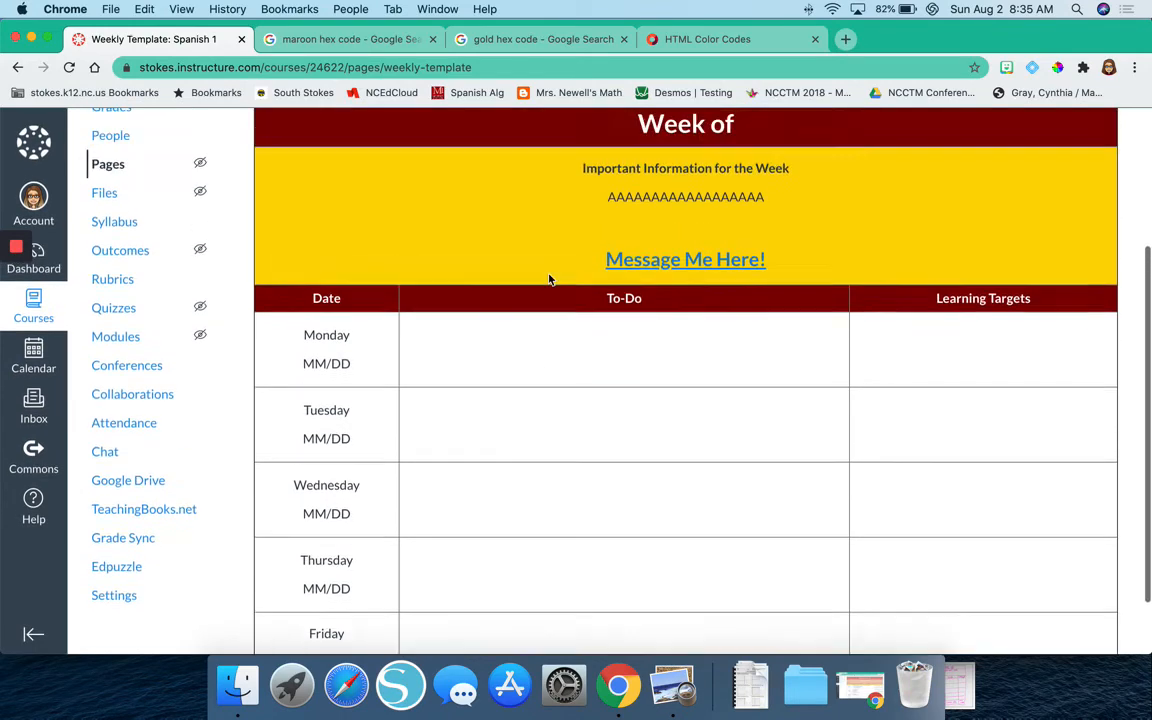
pyautogui.scroll(1, 549, 280)
pyautogui.scroll(-5, 549, 280)
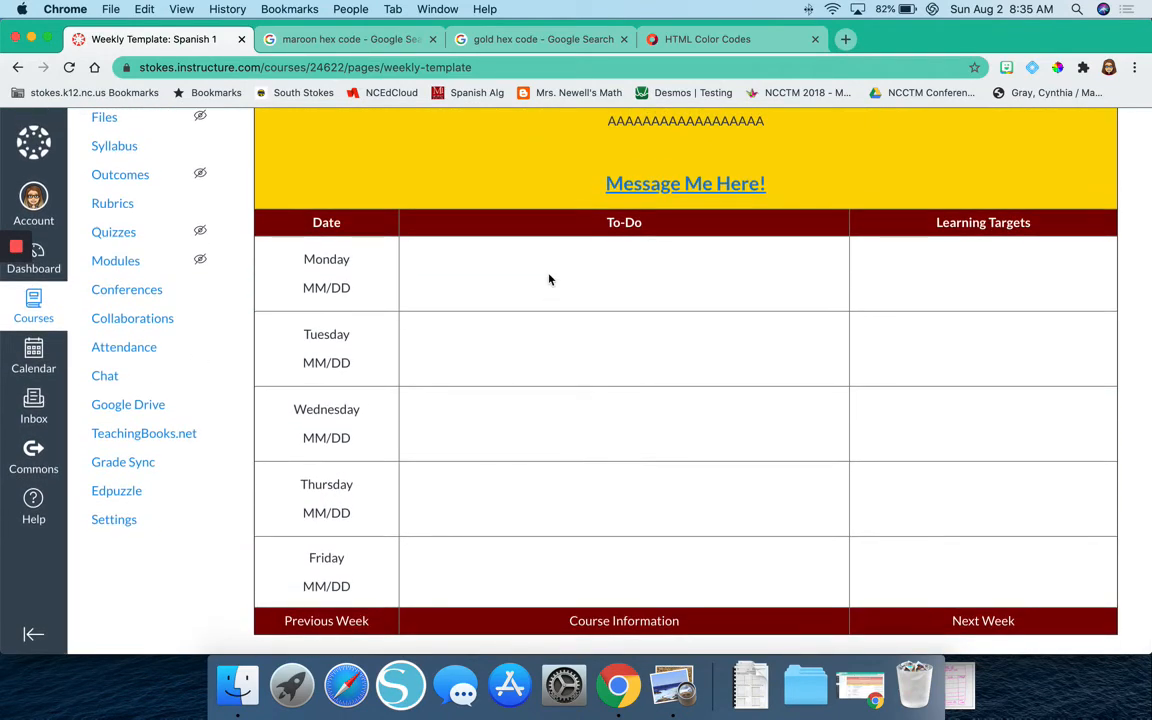
pyautogui.scroll(3, 549, 280)
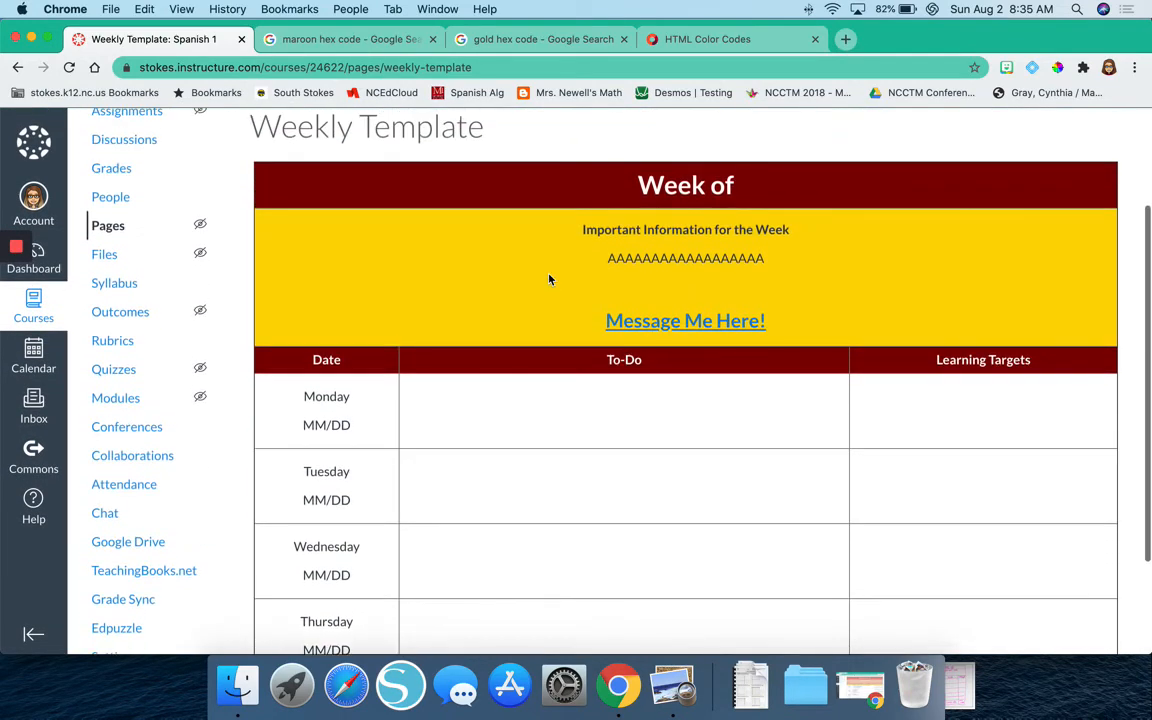
pyautogui.scroll(-3, 549, 280)
pyautogui.scroll(5, 549, 283)
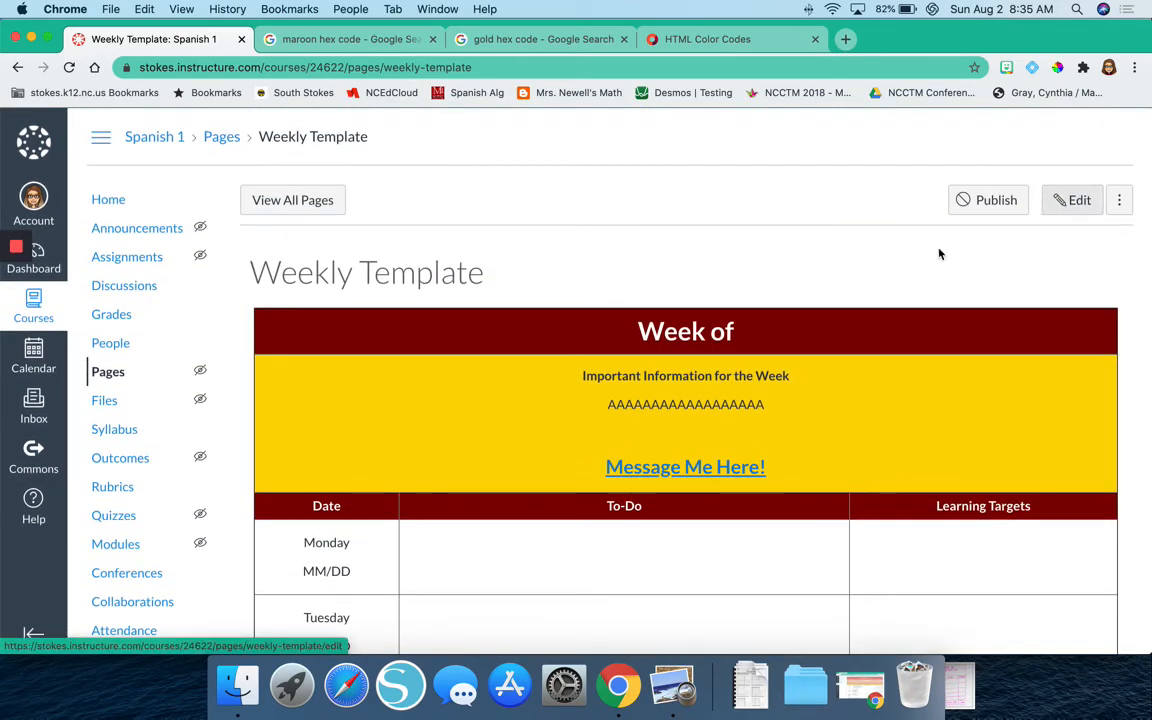
pyautogui.scroll(-5, 830, 301)
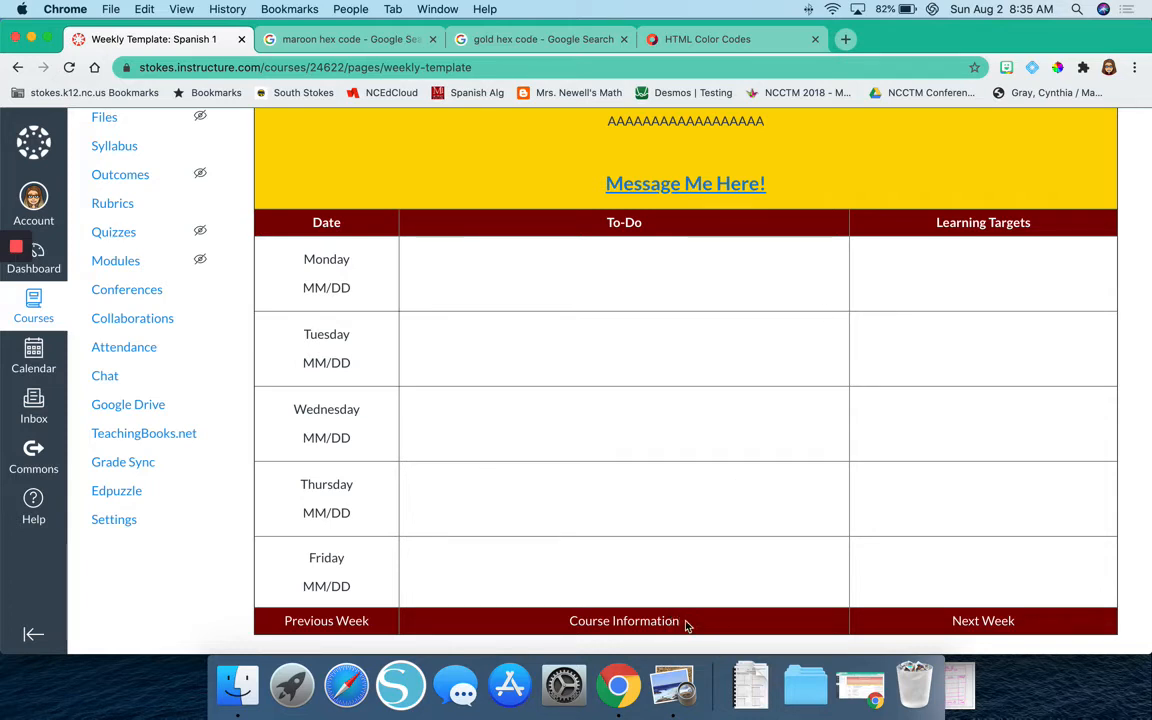
pyautogui.moveTo(686, 624); pyautogui.dragTo(572, 624)
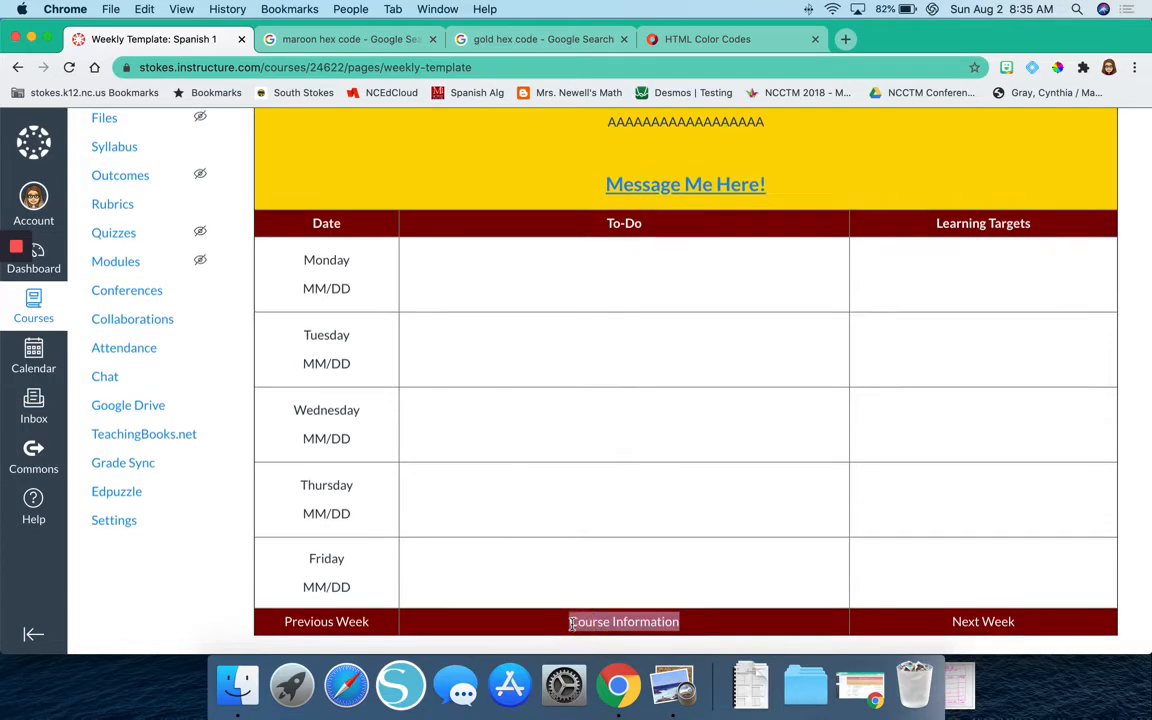
pyautogui.scroll(5, 572, 624)
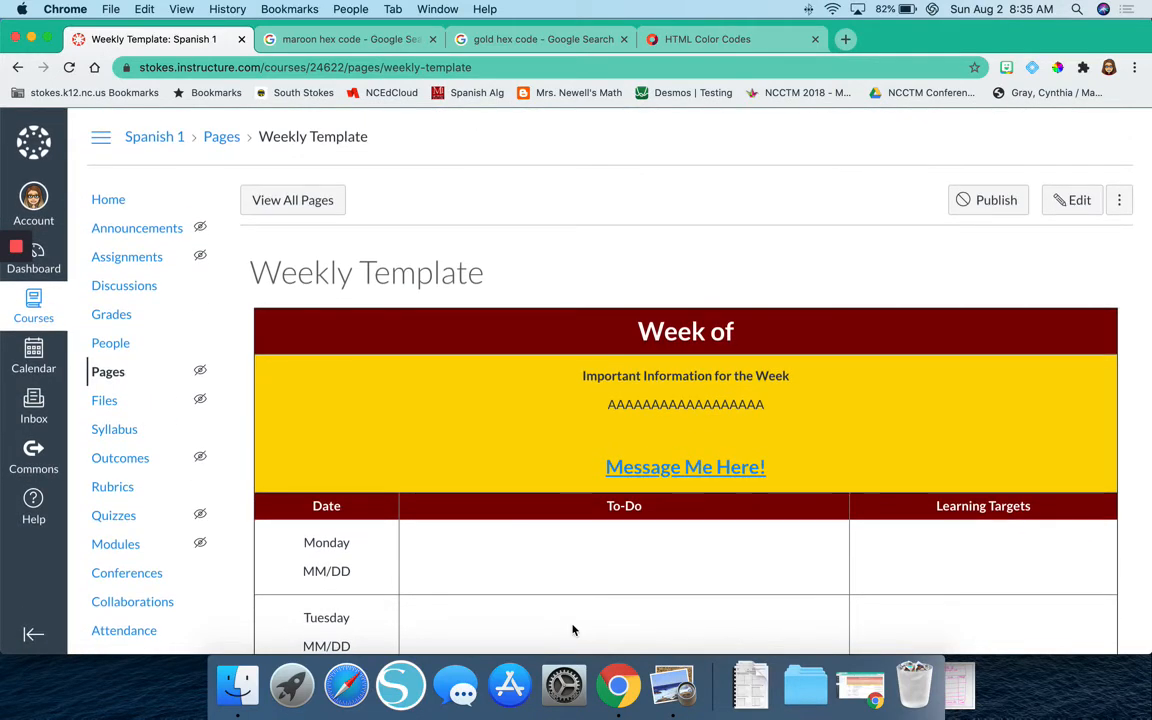
# Close the maroon hex code, gold hex code and HTML Color Codes browser tabs.
pyautogui.click(432, 39)
pyautogui.click(433, 39)
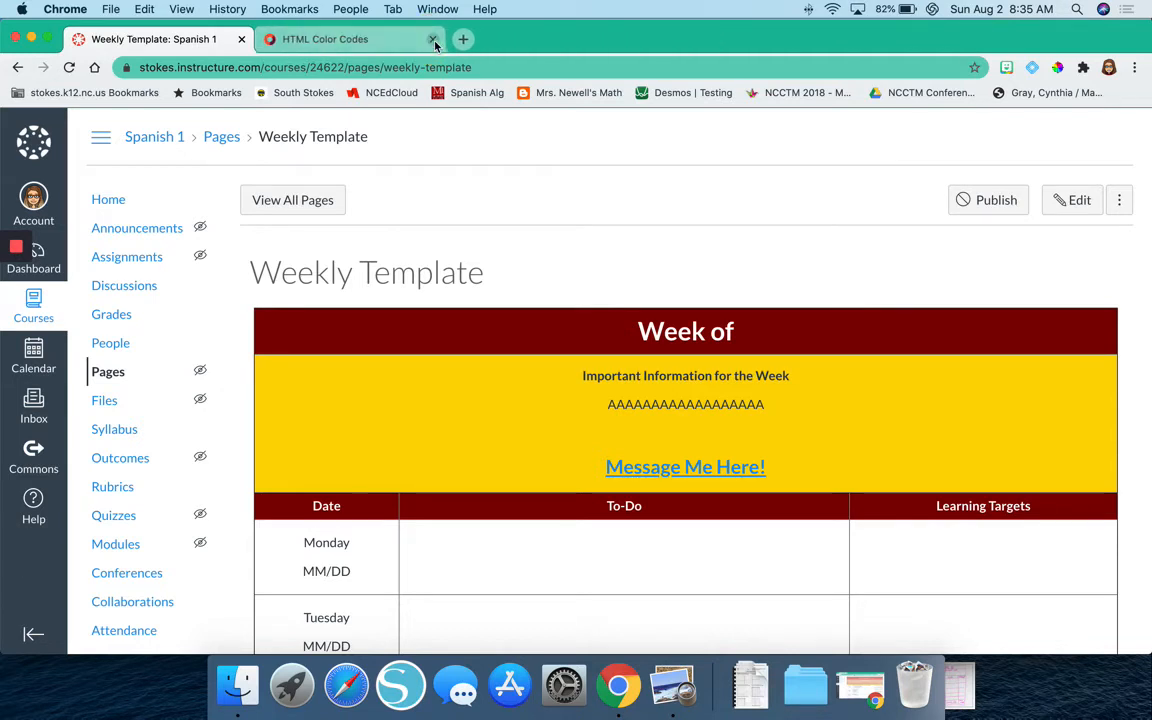
pyautogui.click(433, 40)
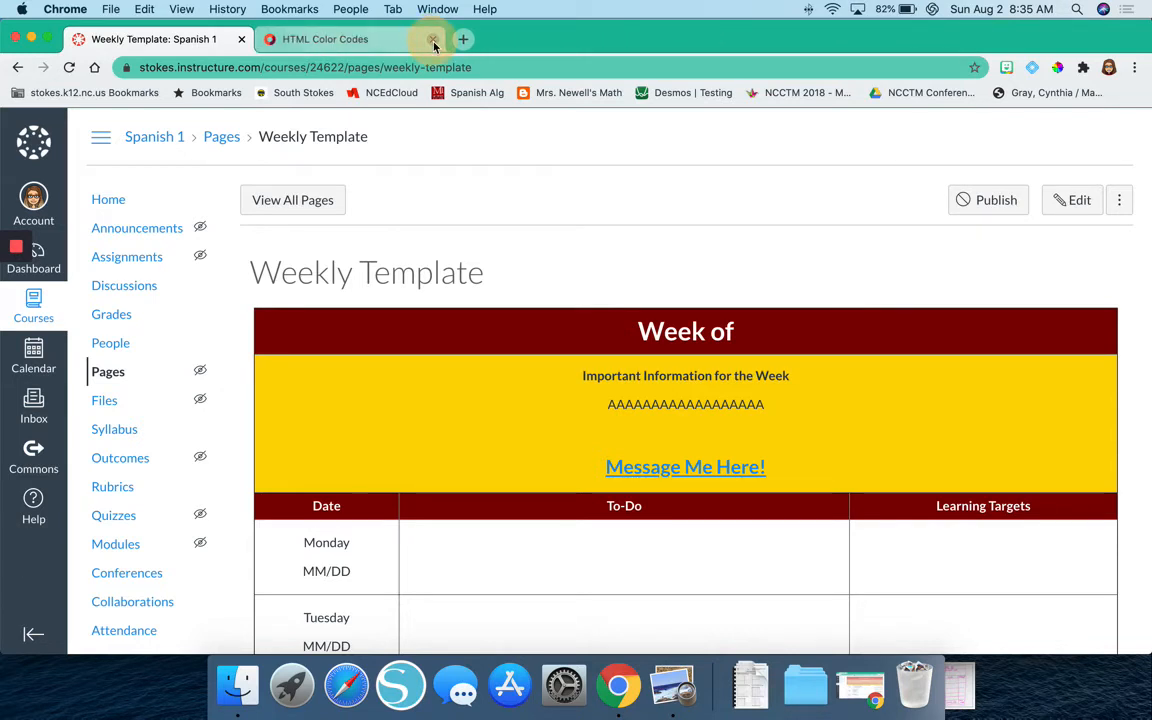
# Close the HTML Color Codes browser tab.
pyautogui.click(430, 39)
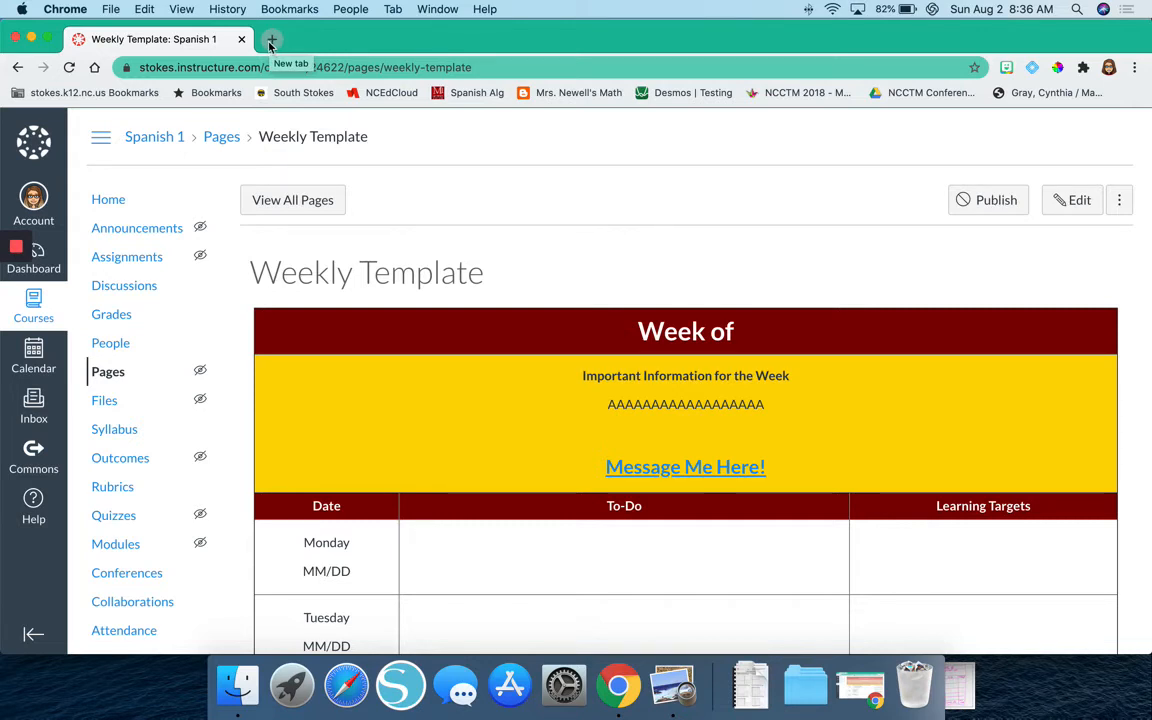
# Try adding a link to the Course Information text in the Weekly Template without entering a URL, and save the page.
pyautogui.click(1067, 205)
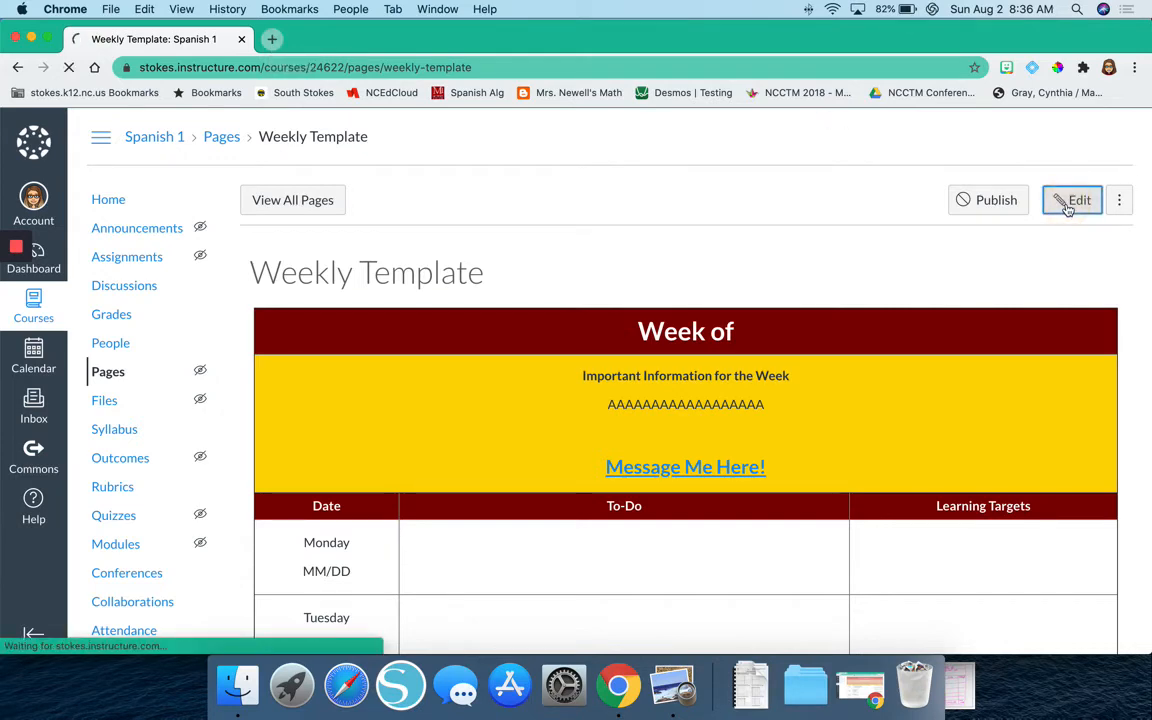
pyautogui.scroll(-3, 700, 360)
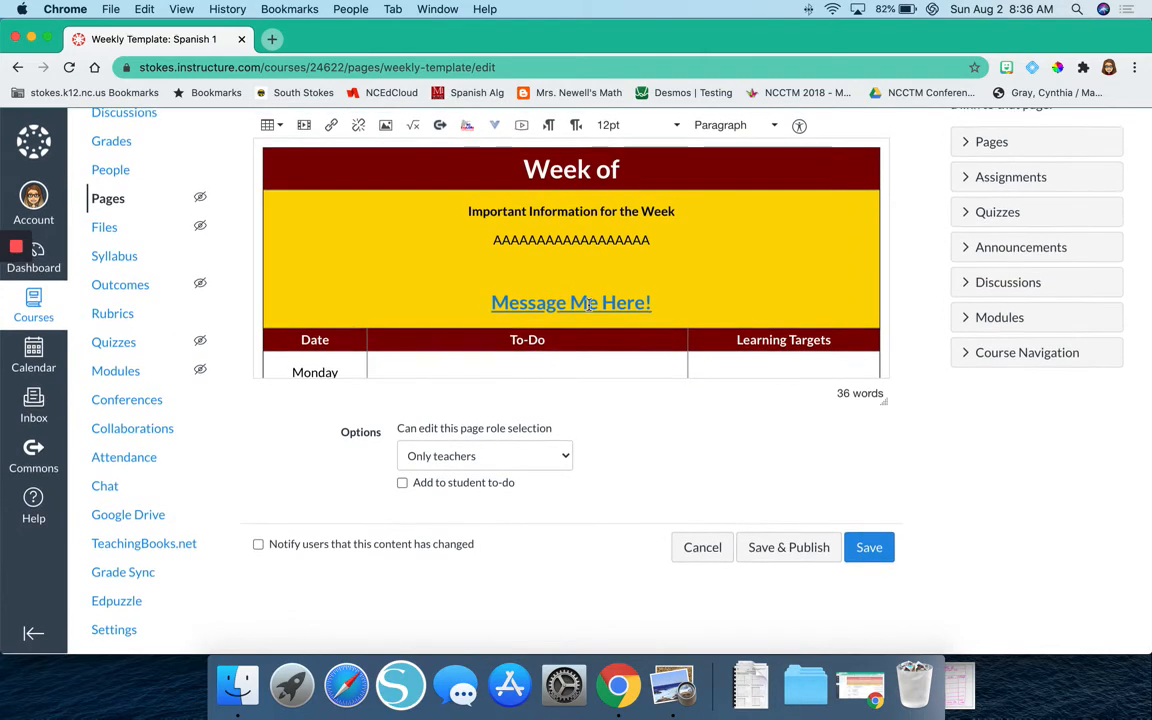
pyautogui.scroll(-10, 588, 305)
pyautogui.tripleClick(540, 362)
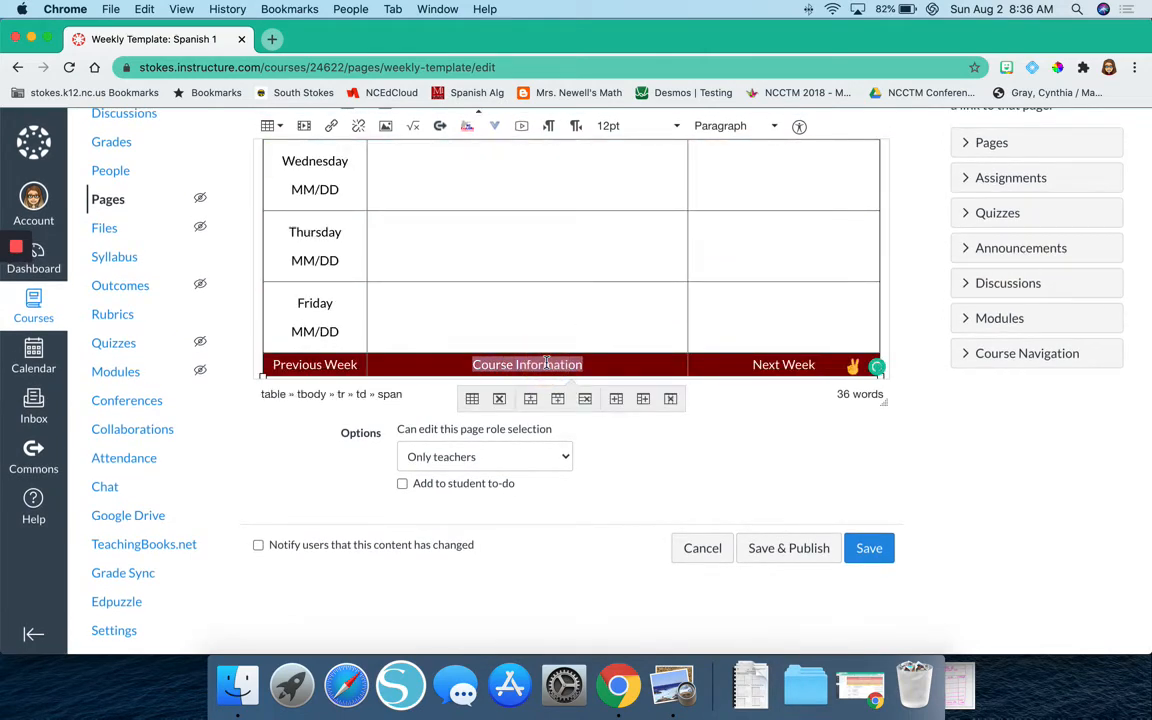
pyautogui.scroll(2, 546, 363)
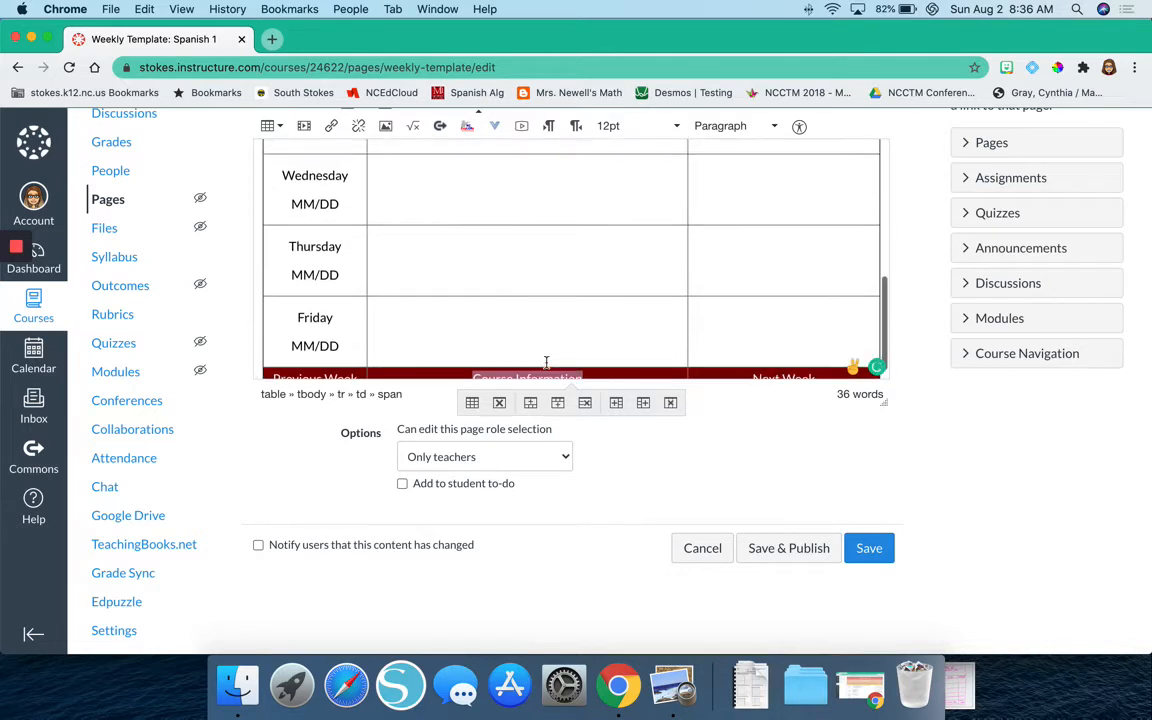
pyautogui.scroll(-2, 489, 323)
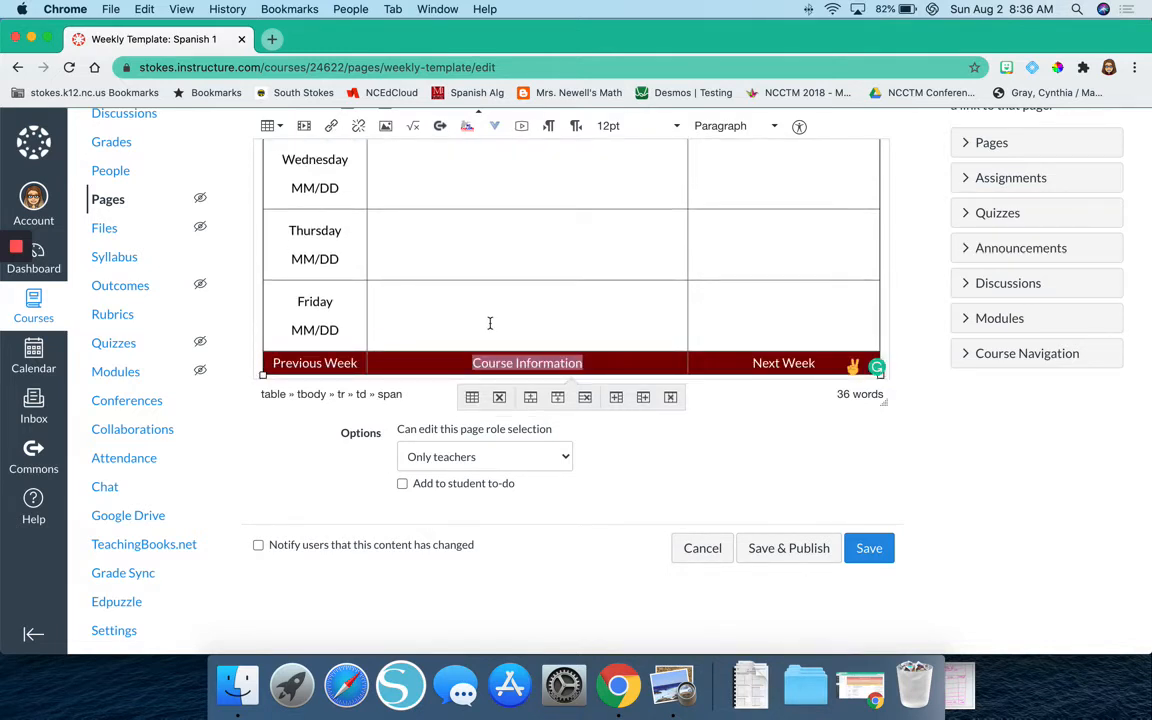
pyautogui.press('super+k')
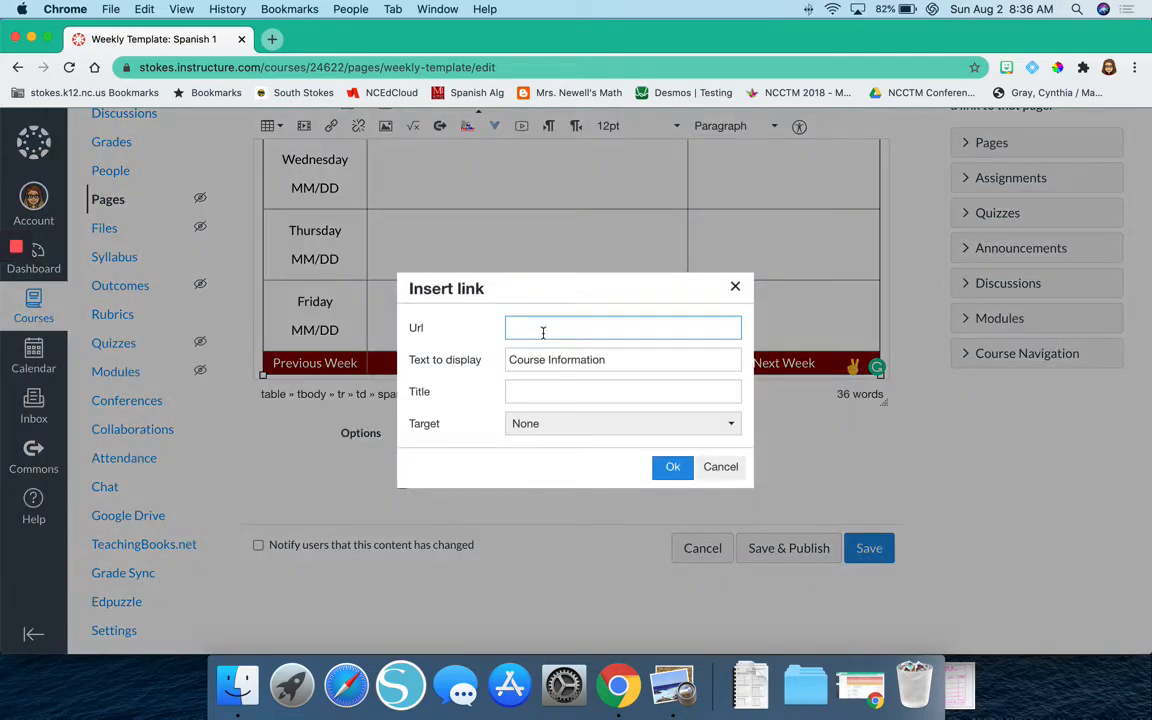
pyautogui.click(673, 468)
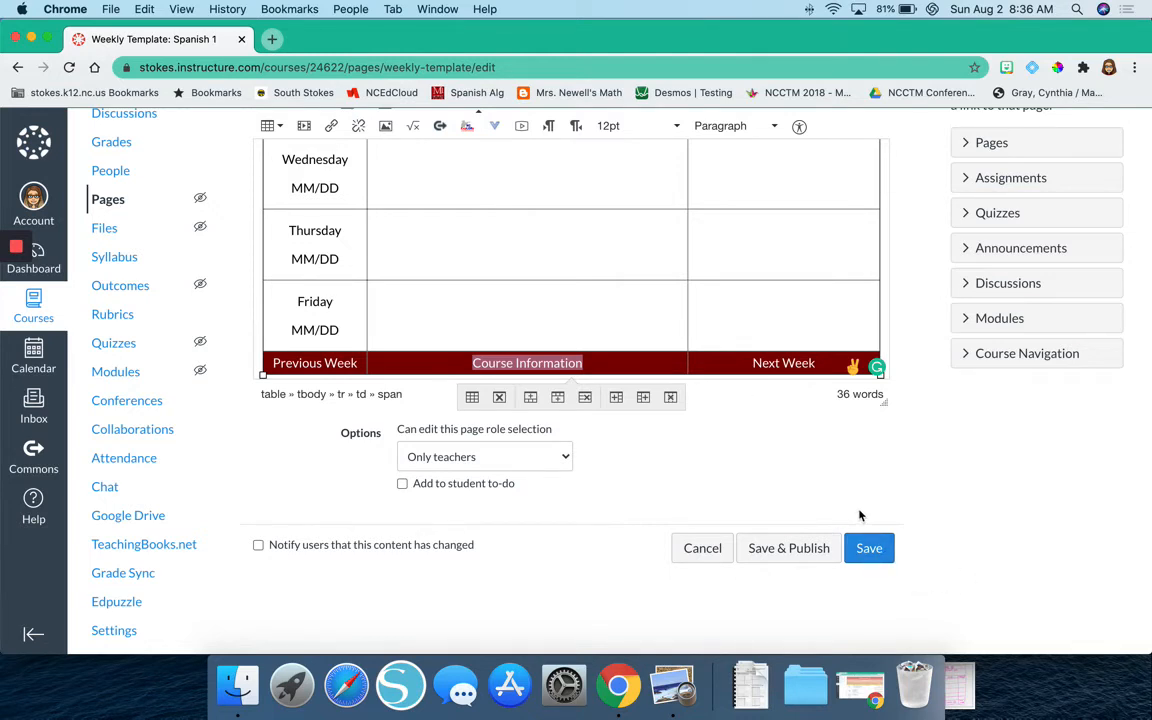
pyautogui.click(870, 547)
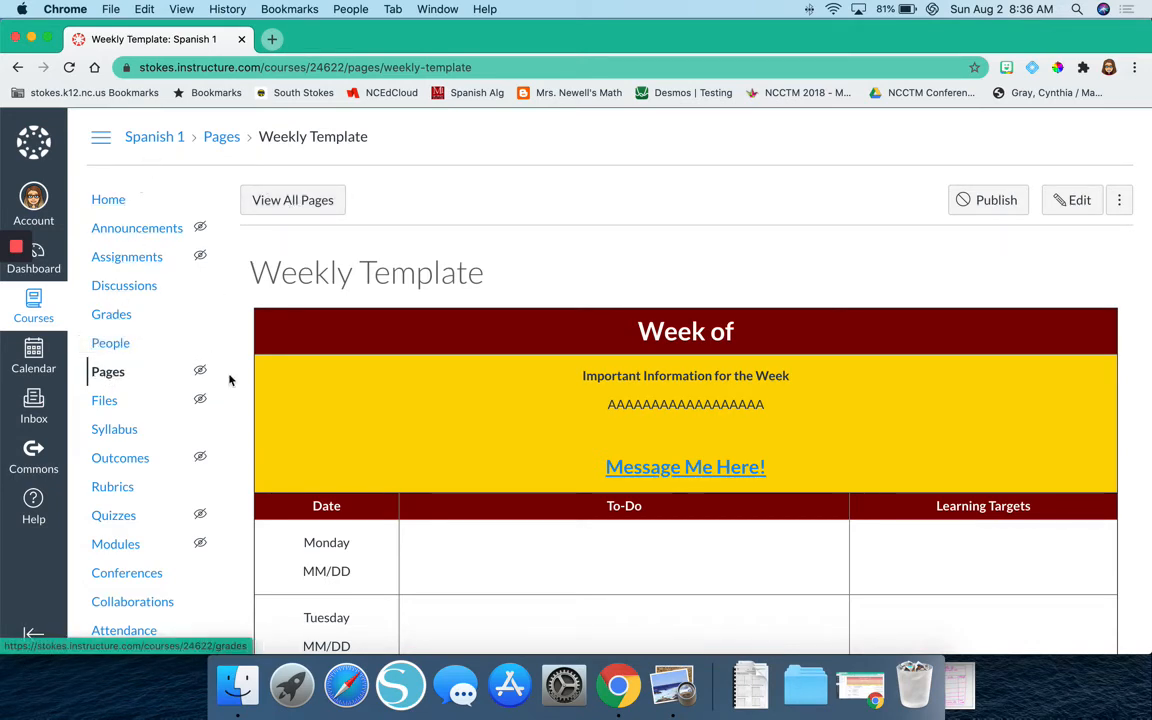
# Duplicate the Weekly Template page from the course's list of pages.
pyautogui.scroll(-5, 229, 379)
pyautogui.scroll(5, 229, 379)
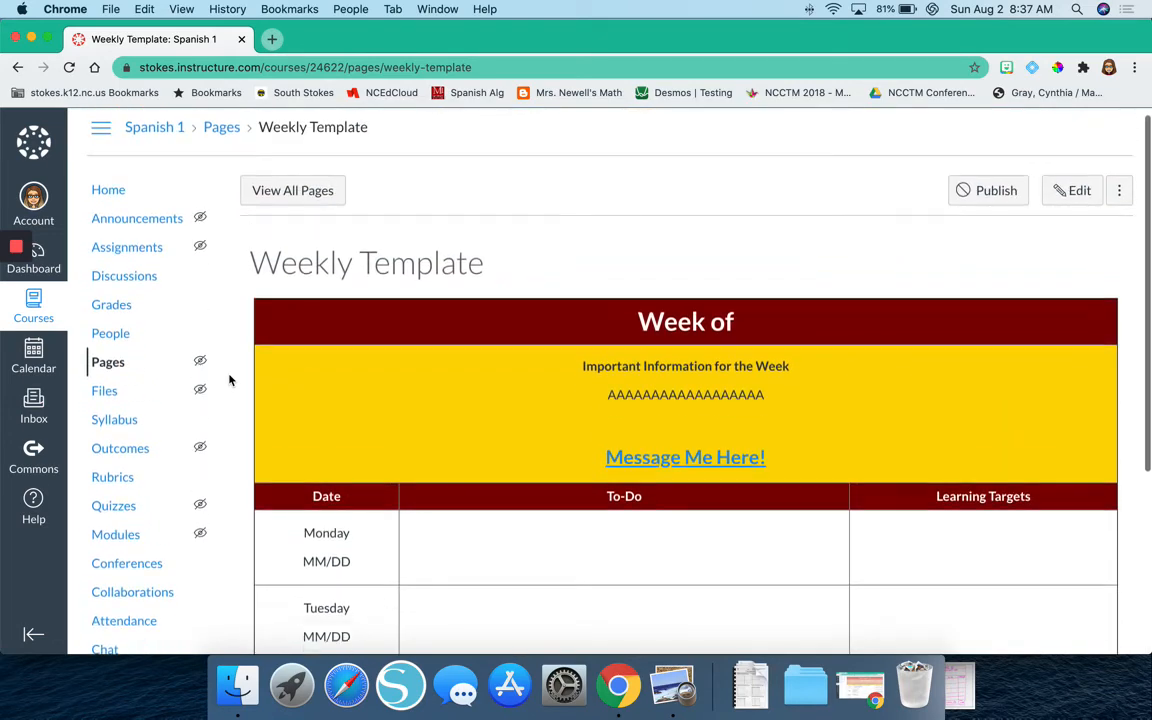
pyautogui.scroll(-5, 229, 379)
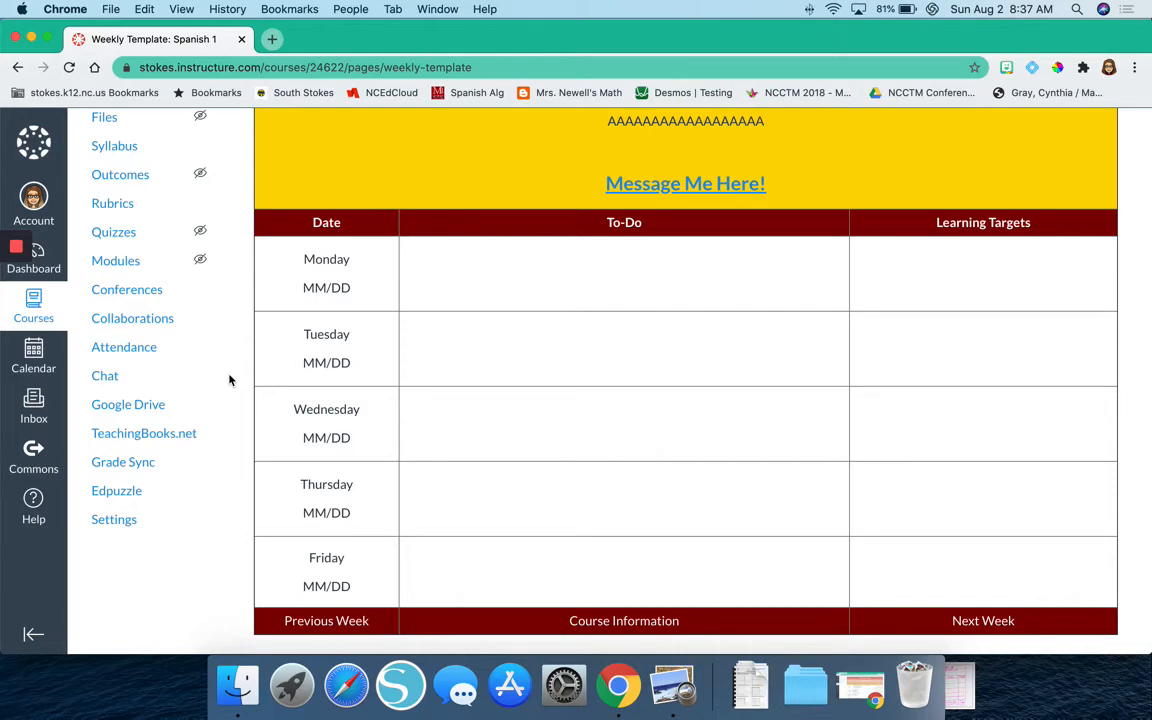
pyautogui.scroll(6, 229, 379)
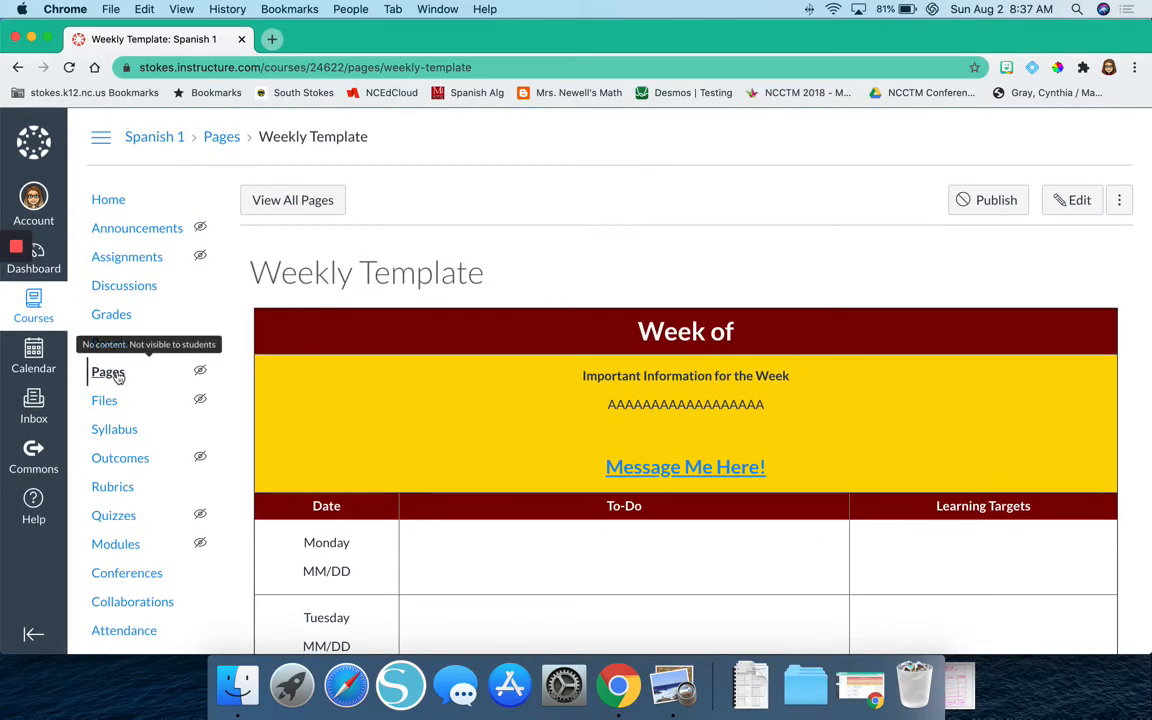
pyautogui.click(255, 206)
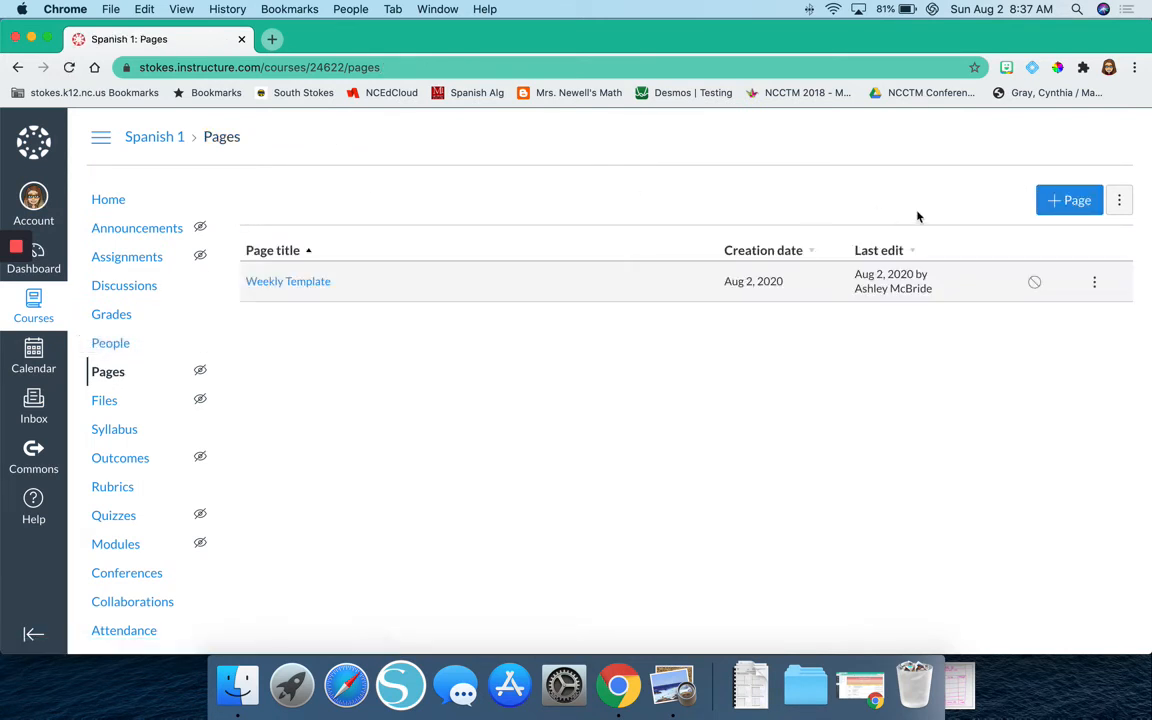
pyautogui.click(110, 373)
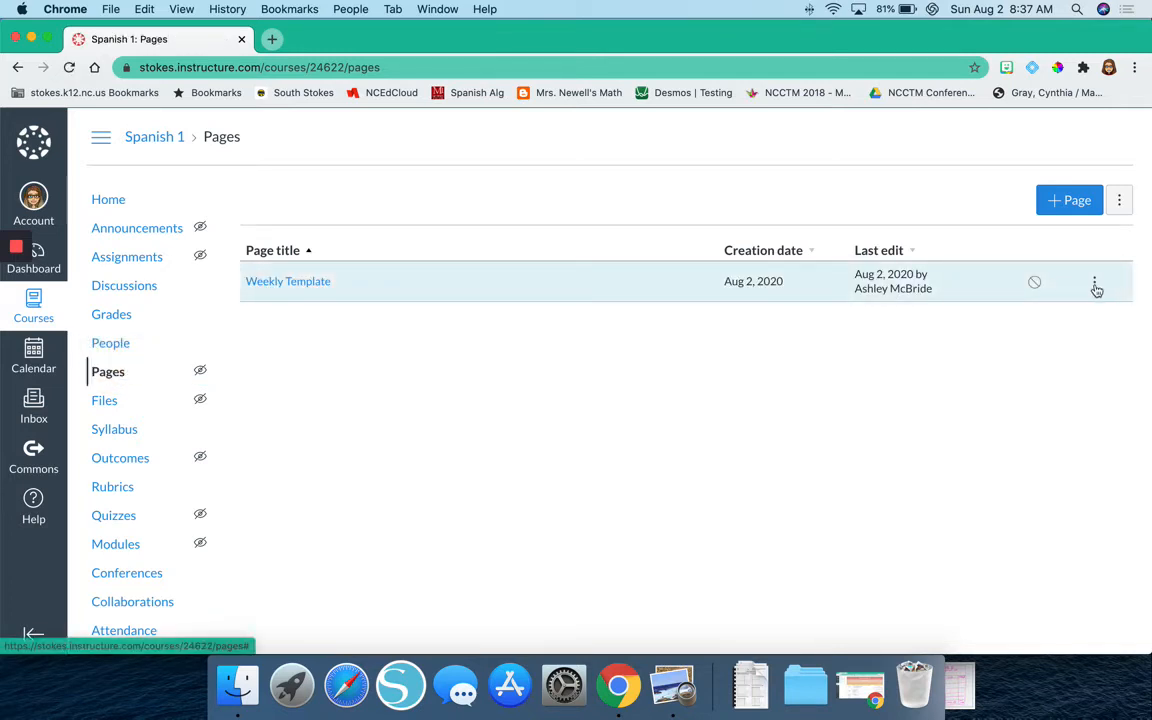
pyautogui.click(1096, 283)
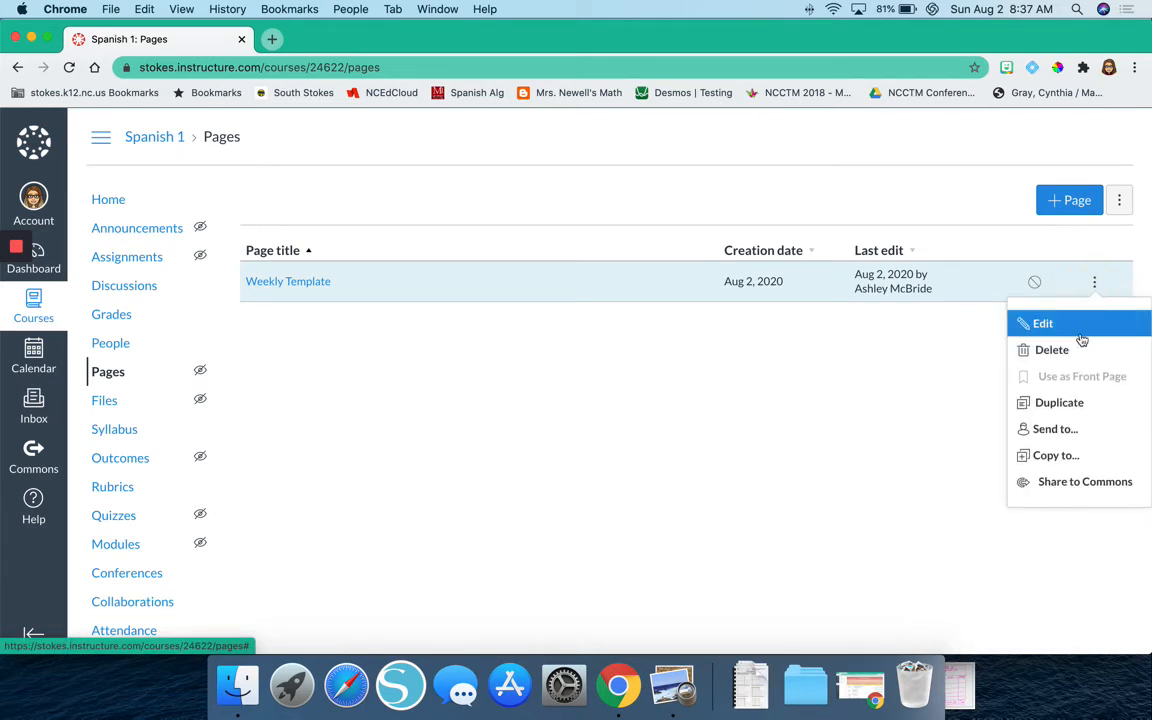
pyautogui.click(1077, 402)
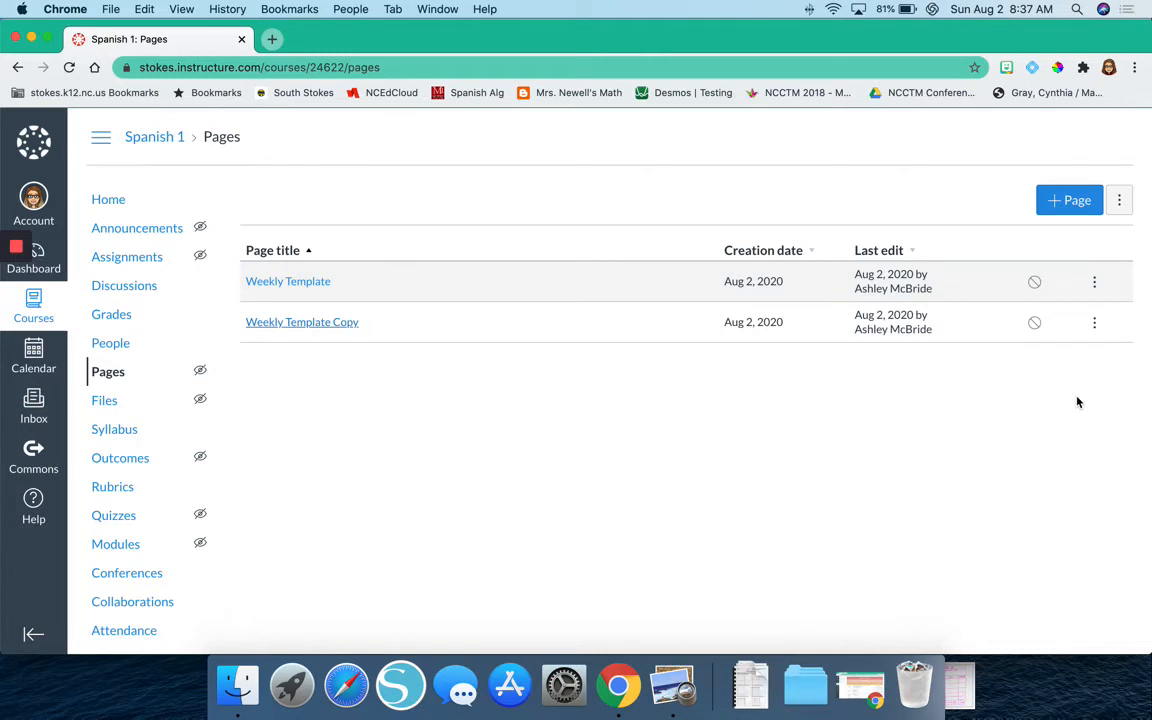
# Rename the Weekly Template Copy page as "Week 1" and publish it.
pyautogui.click(1095, 324)
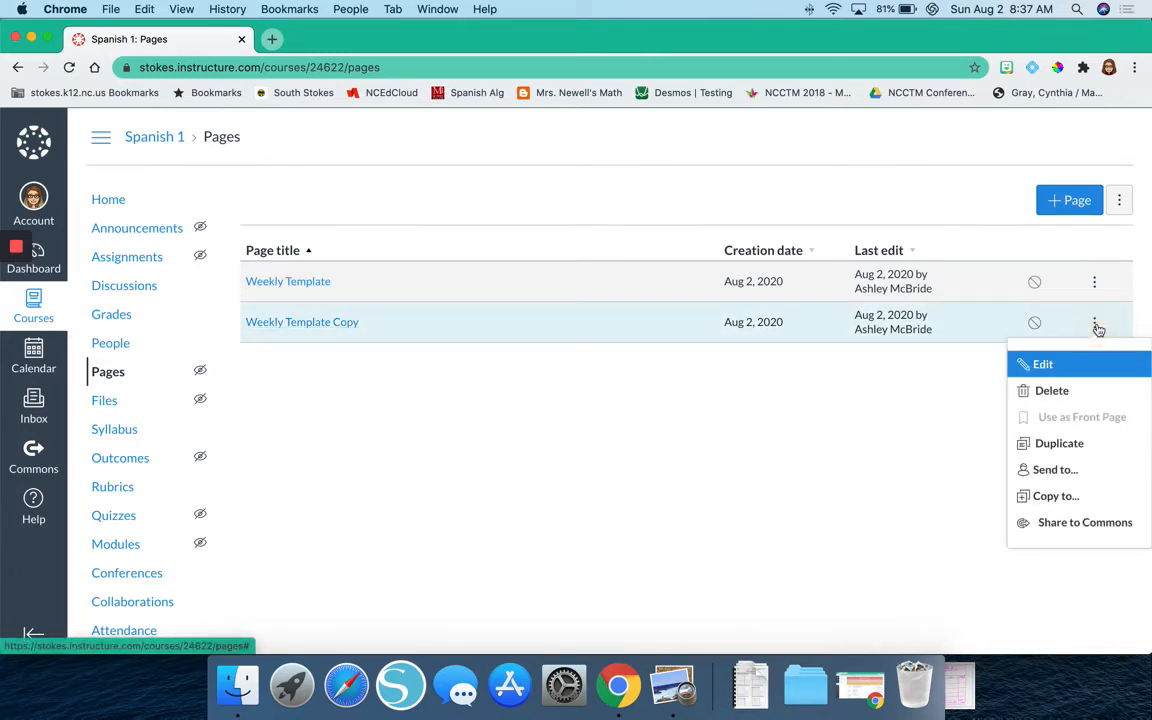
pyautogui.click(1038, 366)
pyautogui.tripleClick(586, 354)
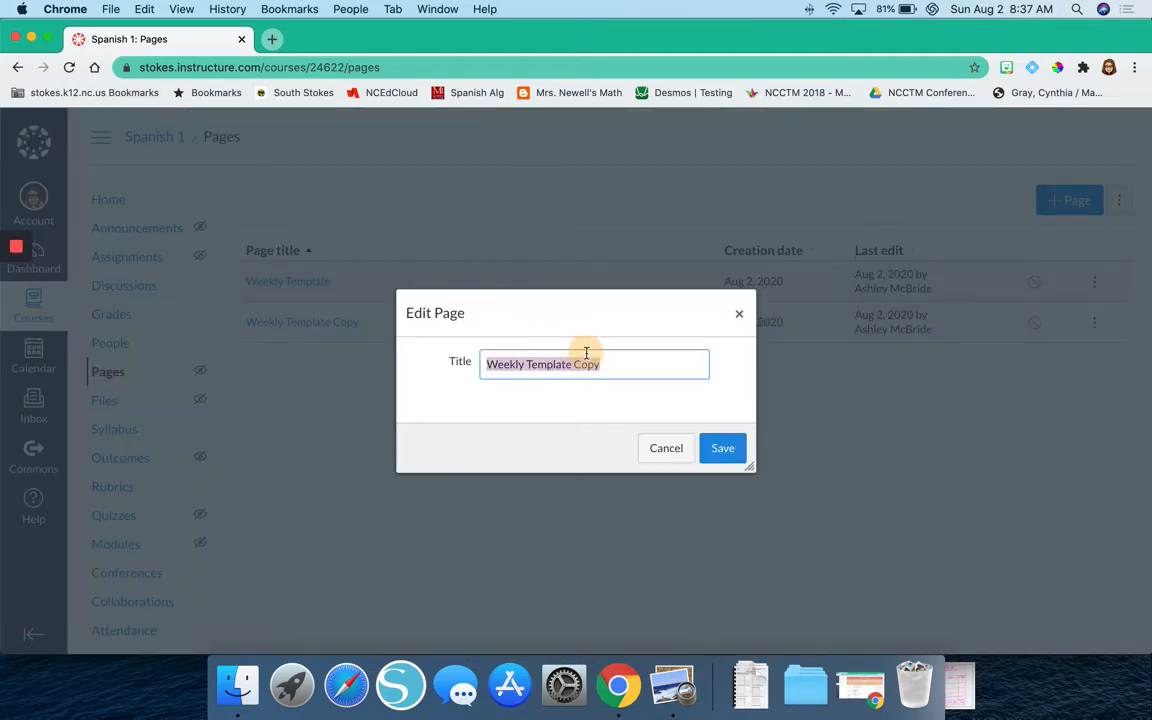
pyautogui.write('Week 1')
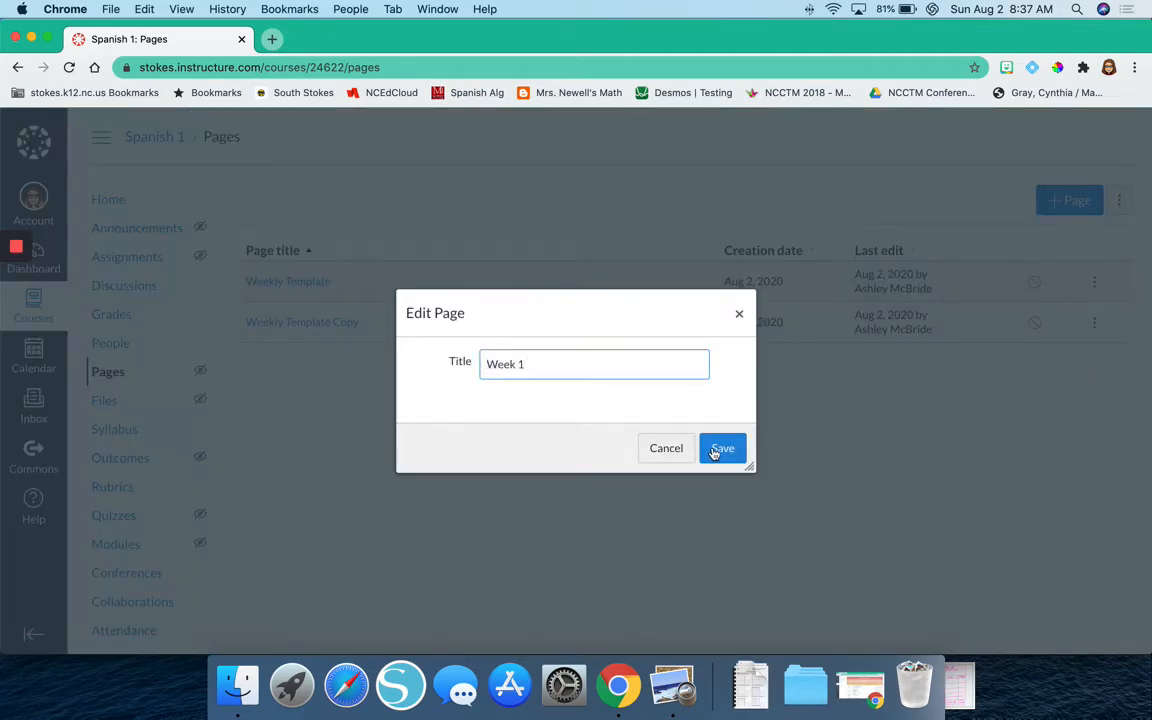
pyautogui.click(719, 449)
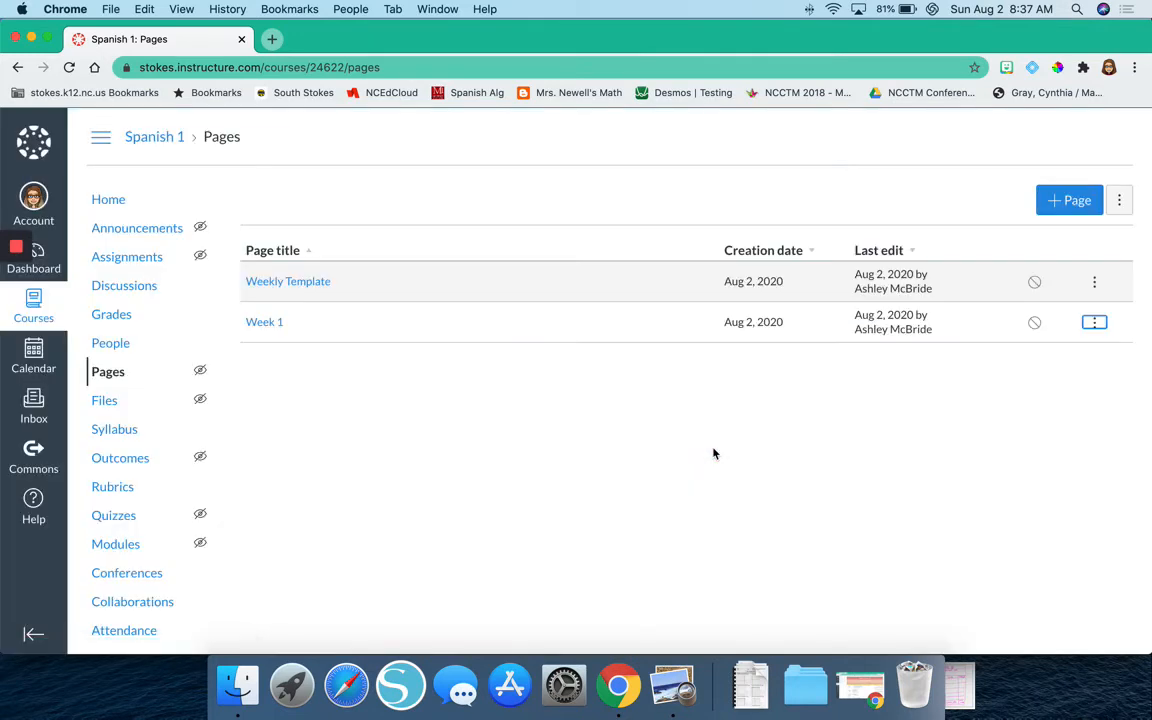
pyautogui.click(1035, 324)
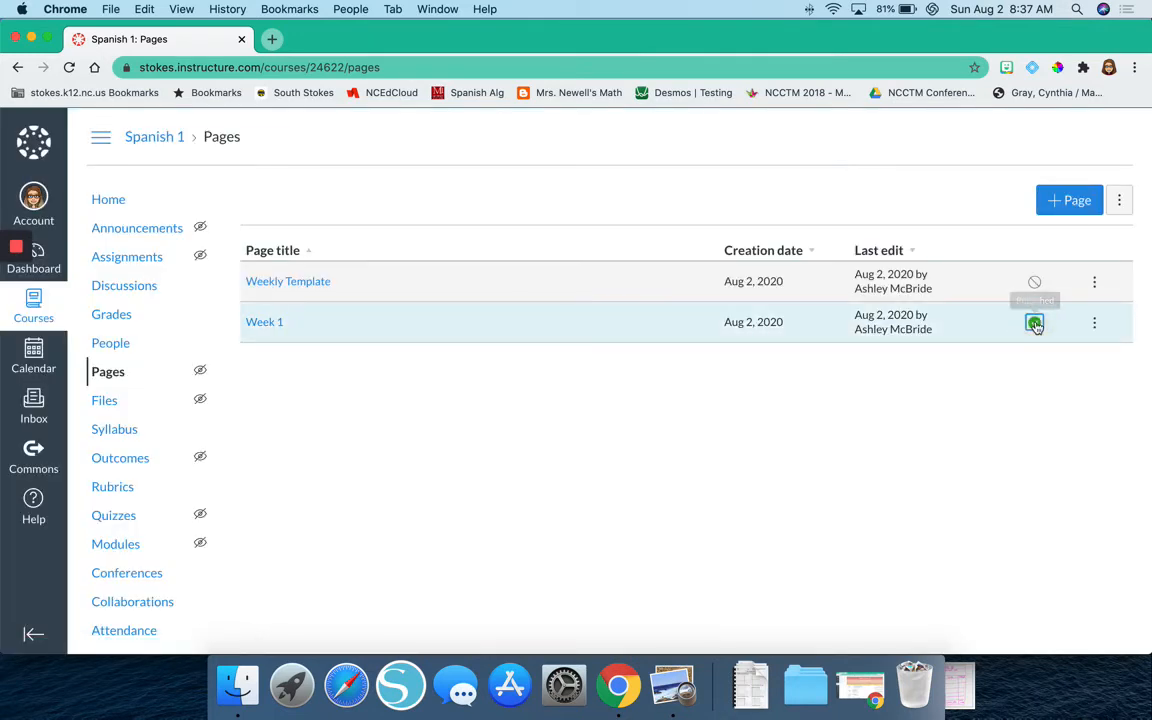
# Open the Week 1 page for editing and complete its heading as "Week of August 17 - 21".
pyautogui.click(266, 323)
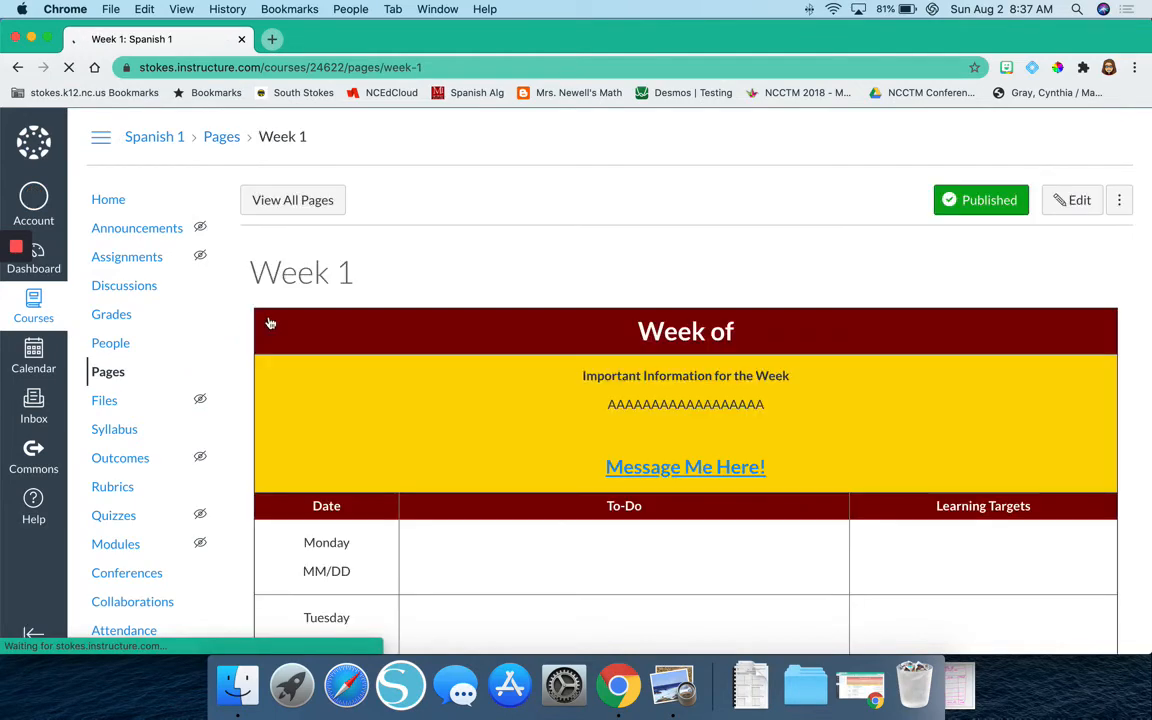
pyautogui.scroll(-5, 740, 373)
pyautogui.scroll(5, 740, 373)
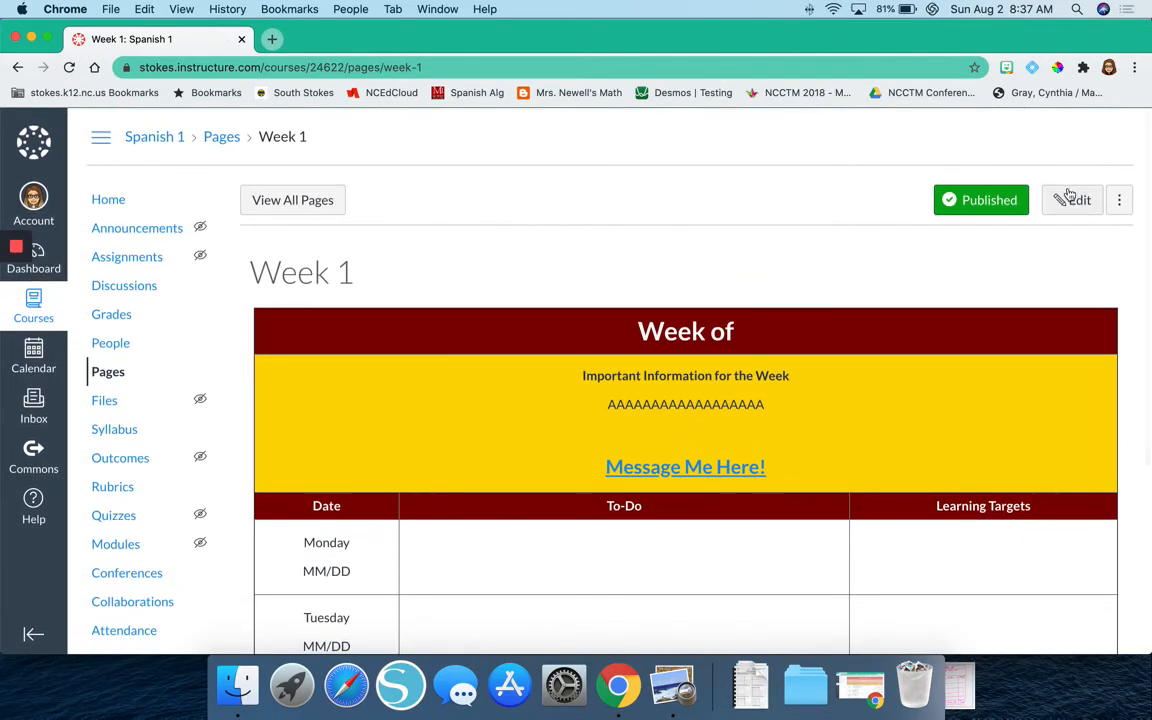
pyautogui.click(1072, 200)
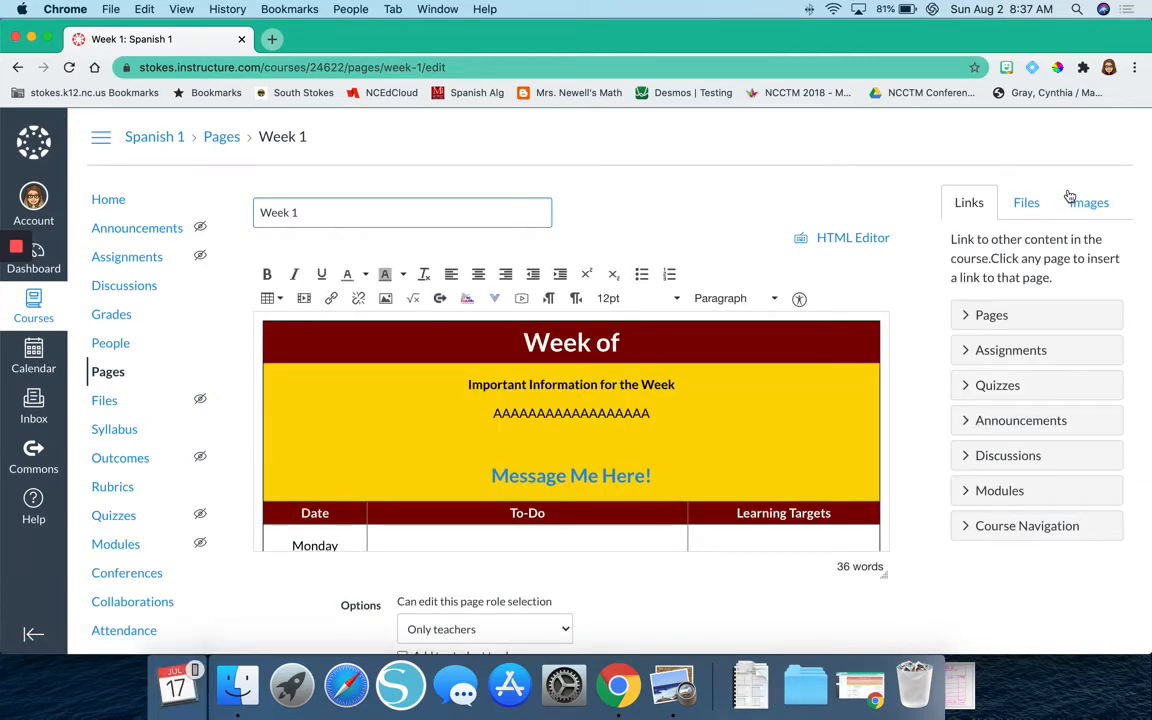
pyautogui.click(635, 341)
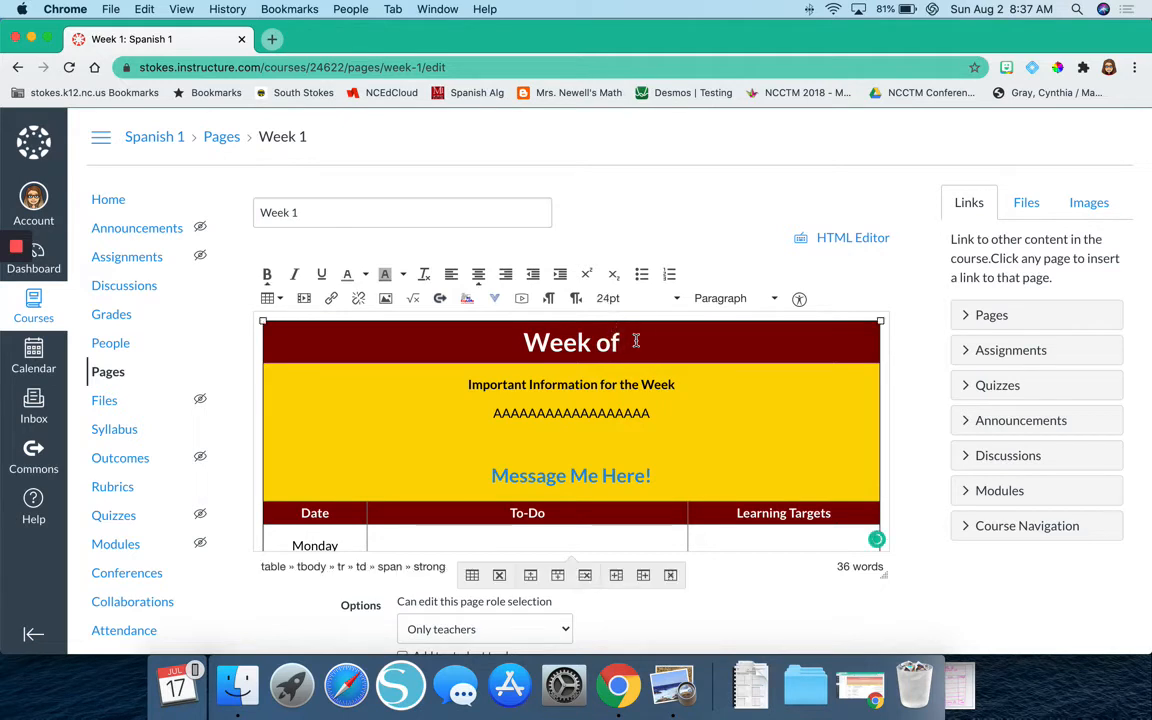
pyautogui.write('A')
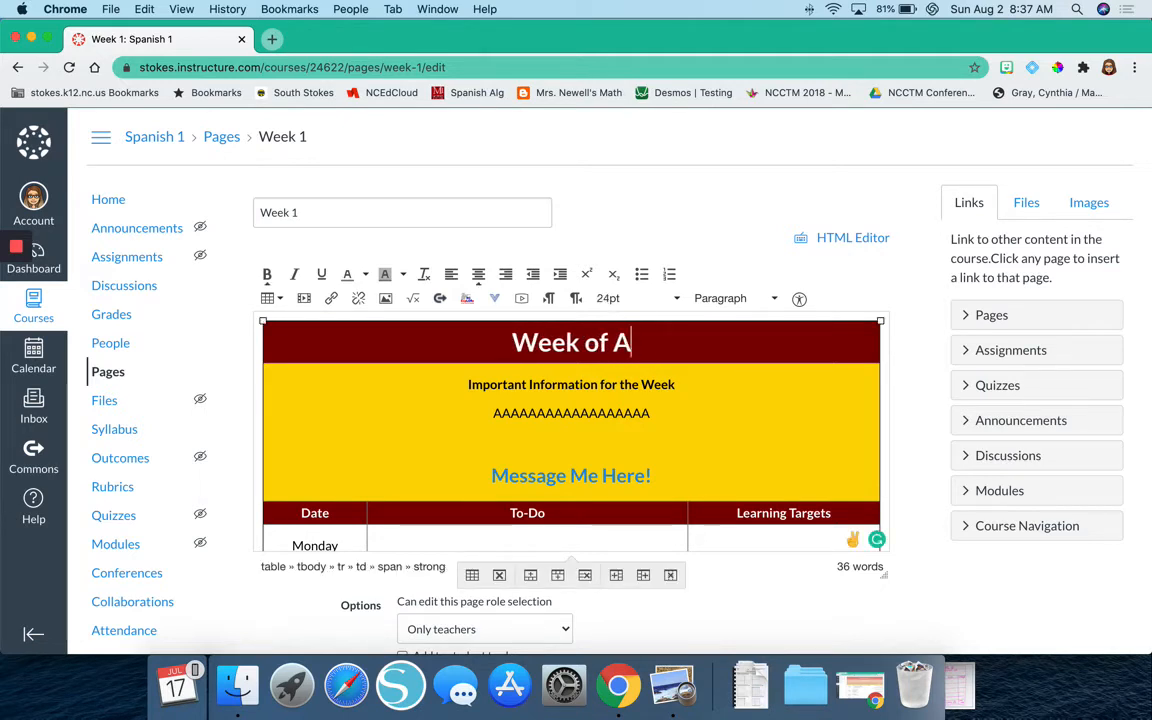
pyautogui.write('ugust 17')
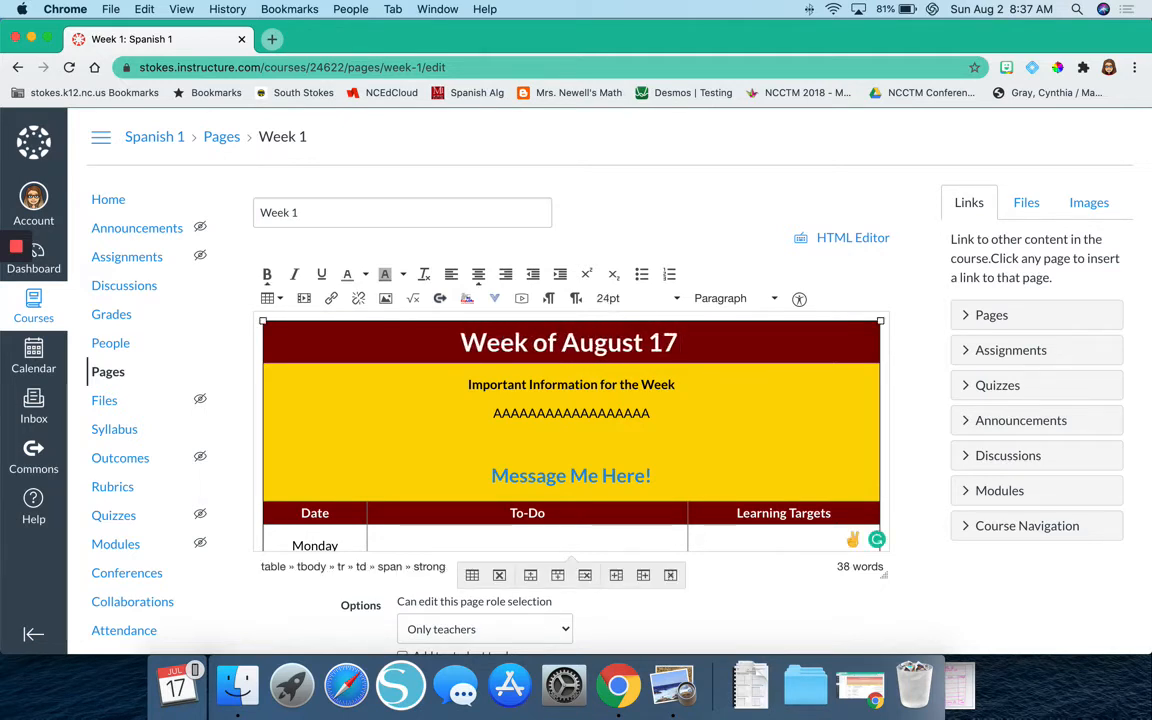
pyautogui.write(' - 21')
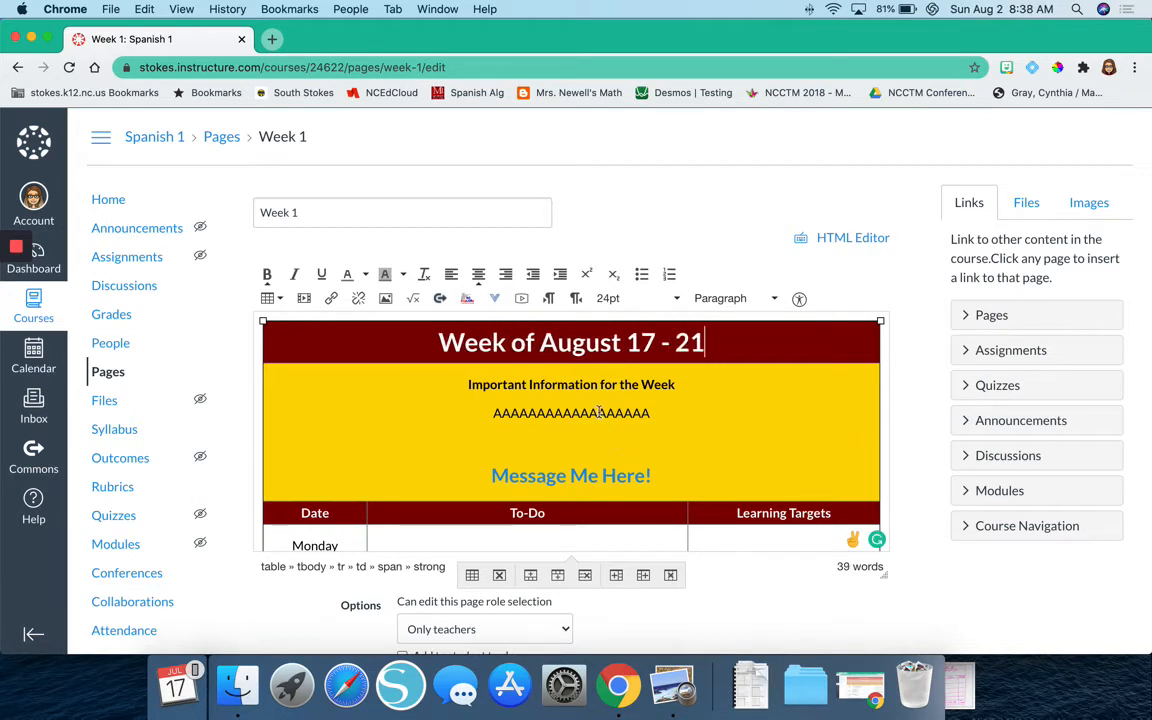
# Replace the placeholder letters under "Important Information for the Week" with "This is Orientation Week".
pyautogui.doubleClick(600, 413)
pyautogui.write('This is ')
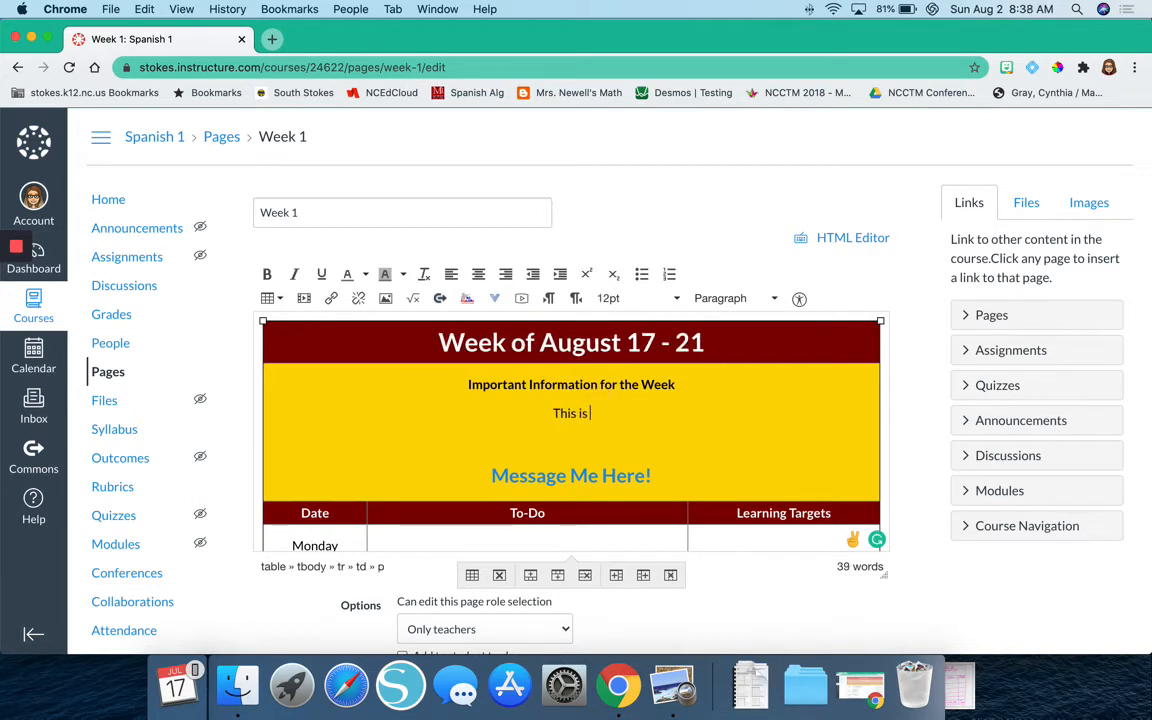
pyautogui.write('Orientation')
pyautogui.write('Week.')
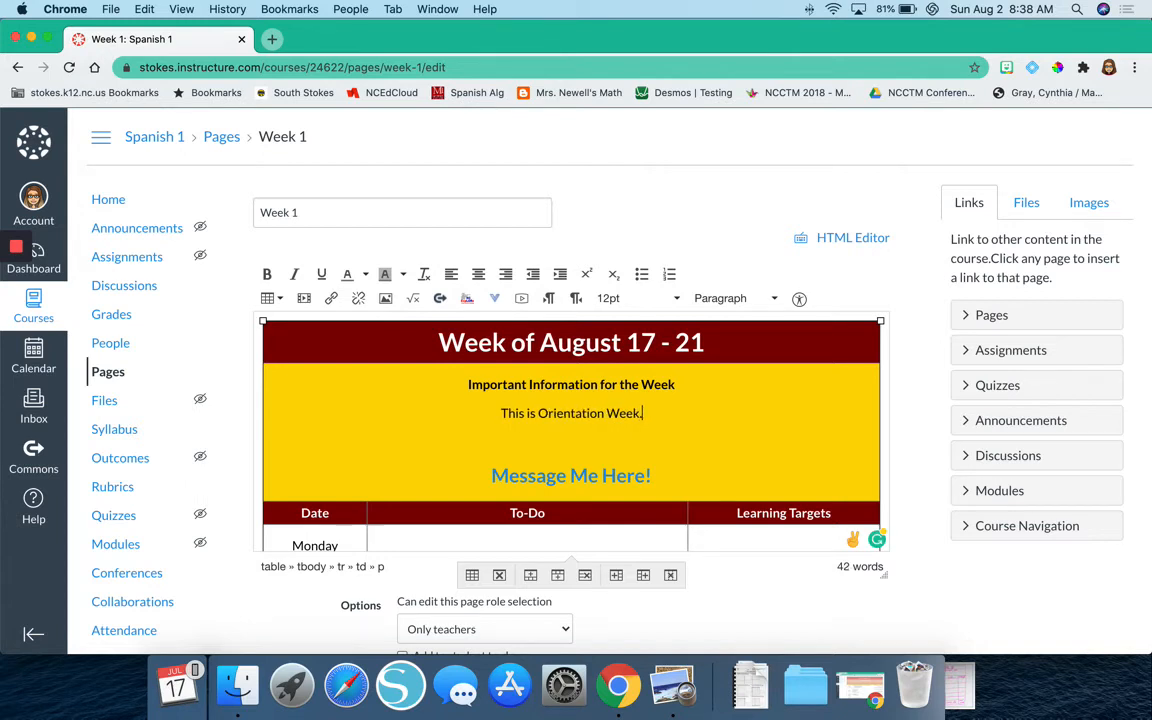
# Add a bulleted "Orientation" item to Monday's To-Do cell.
pyautogui.scroll(-2, 571, 430)
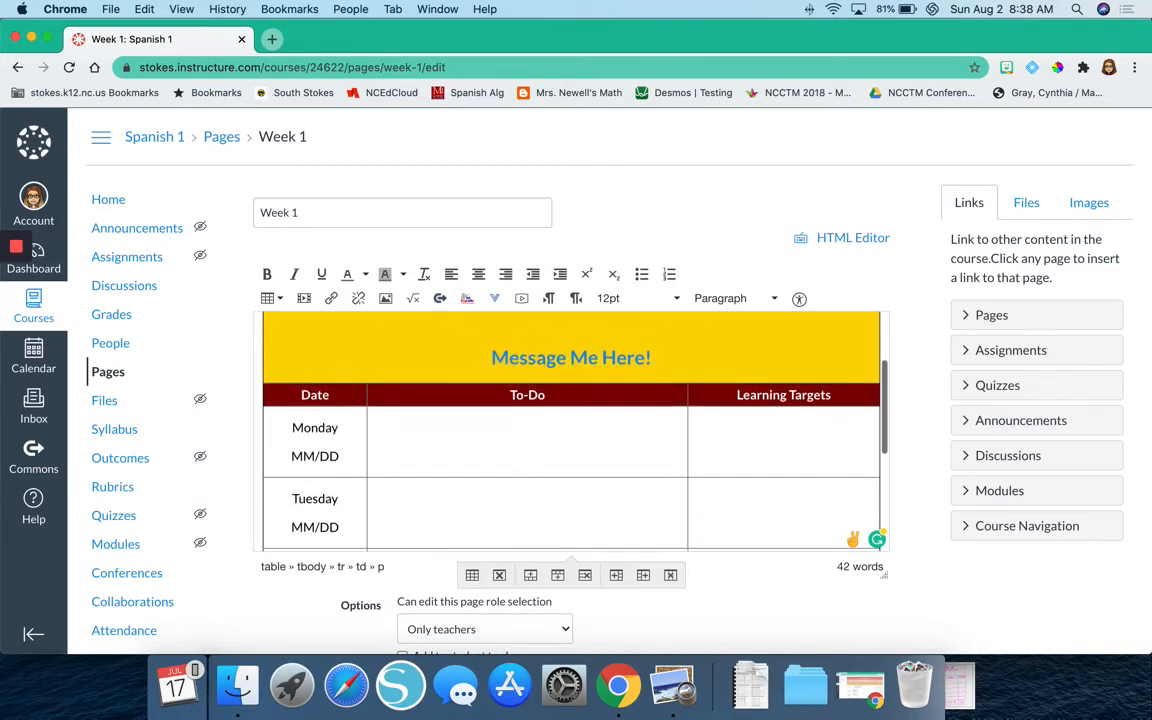
pyautogui.click(487, 425)
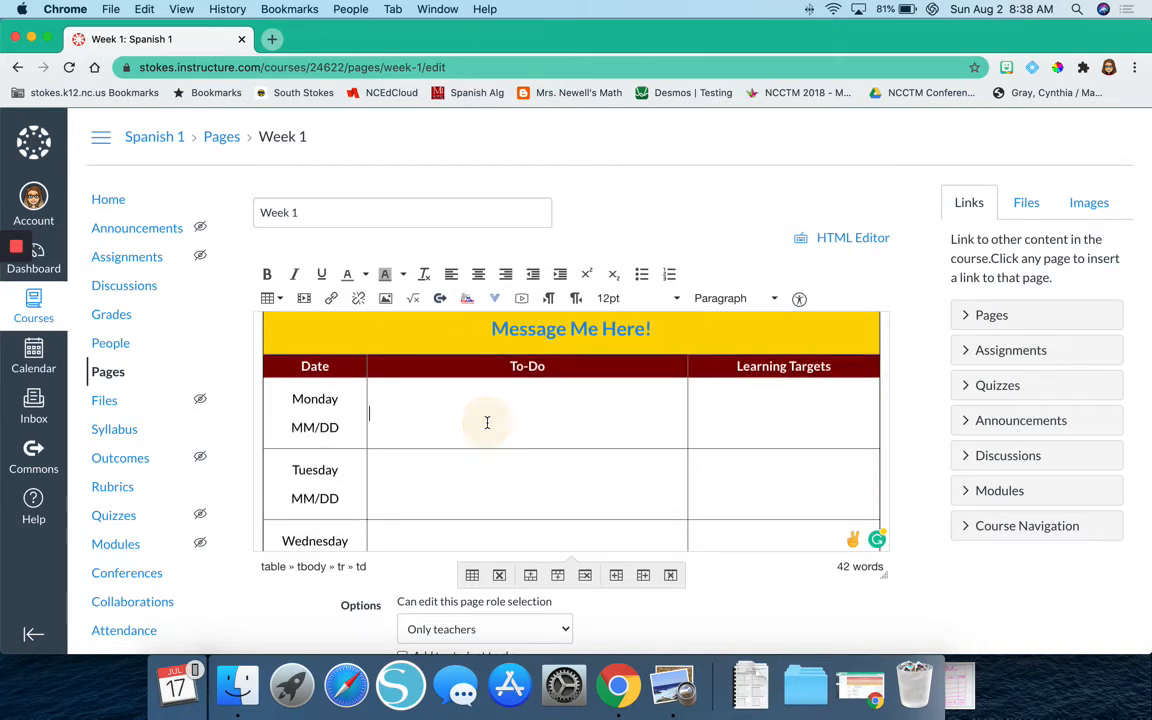
pyautogui.click(643, 275)
pyautogui.write('O')
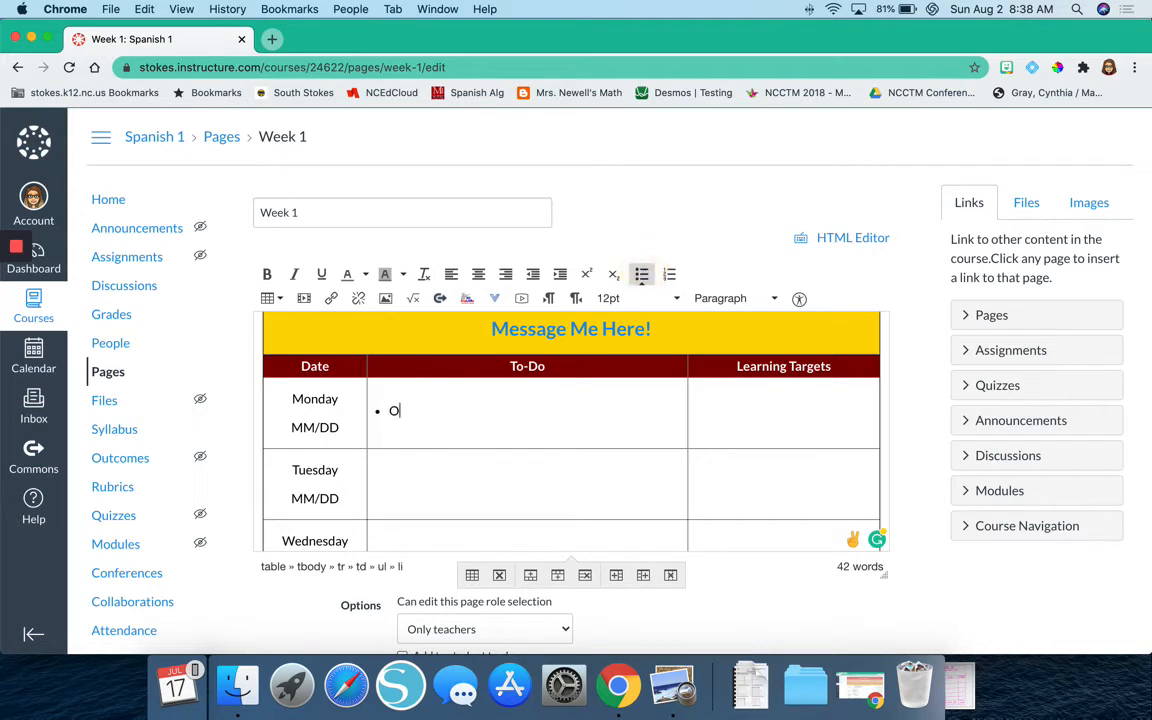
pyautogui.write('rientation')
# Add a bulleted "Orientation" item to Tuesday's To-Do cell.
pyautogui.click(553, 465)
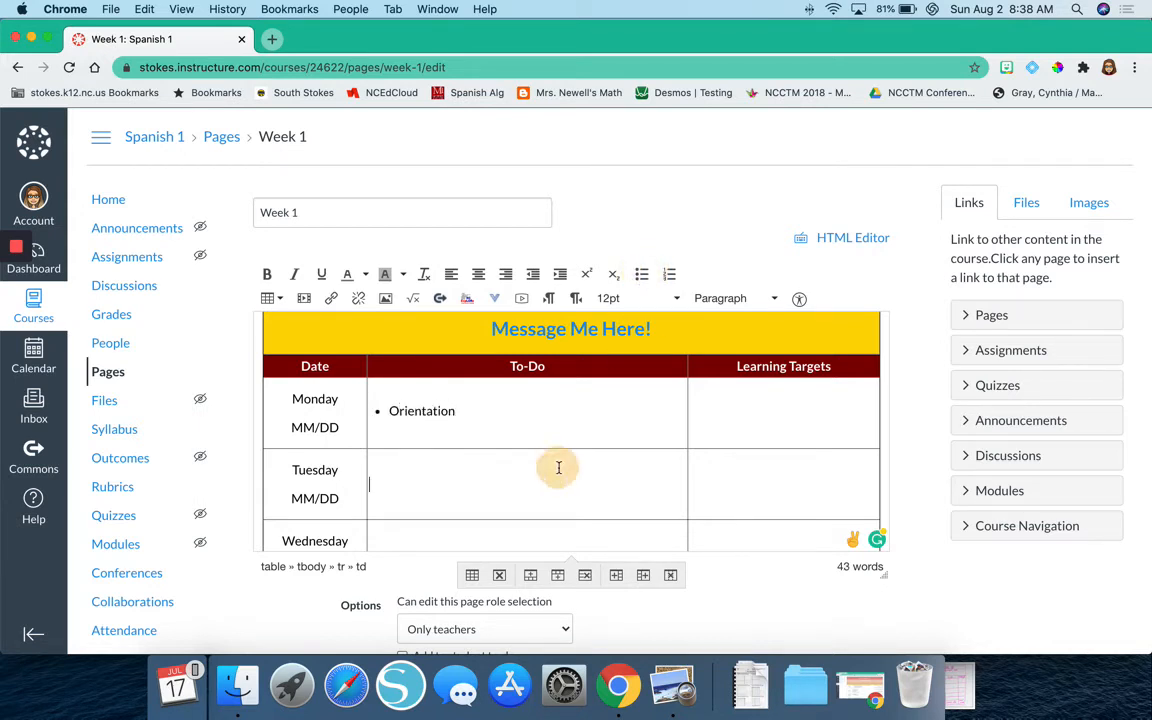
pyautogui.click(643, 284)
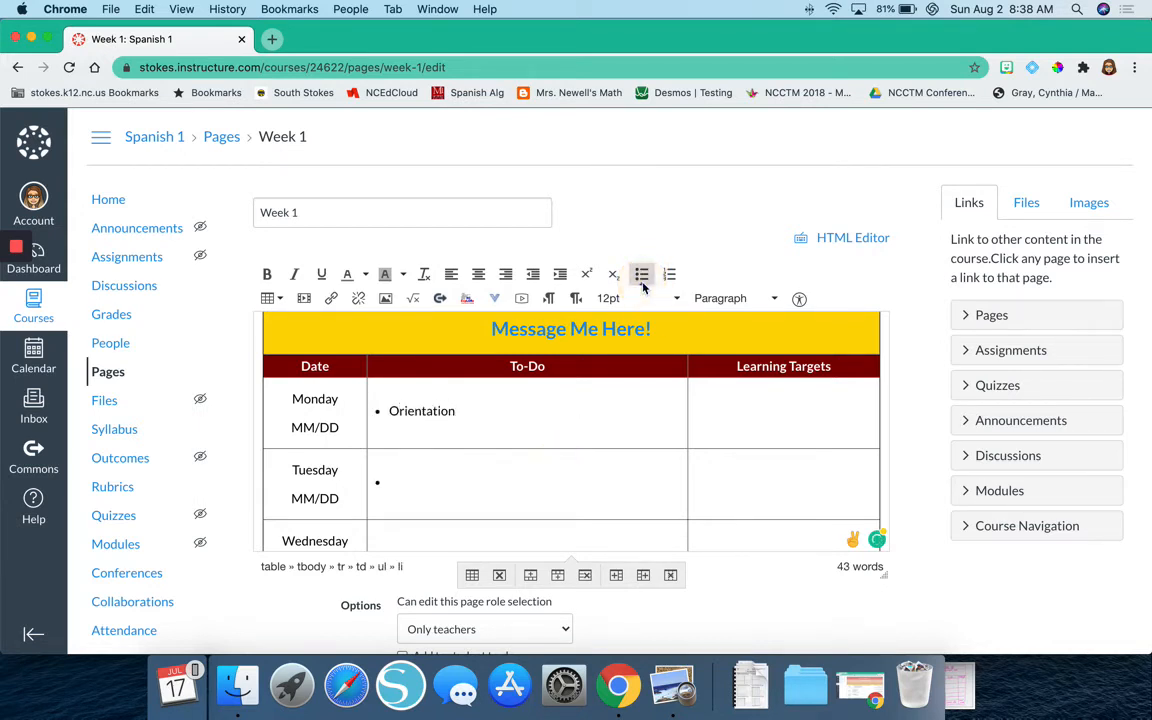
pyautogui.write('Orientation')
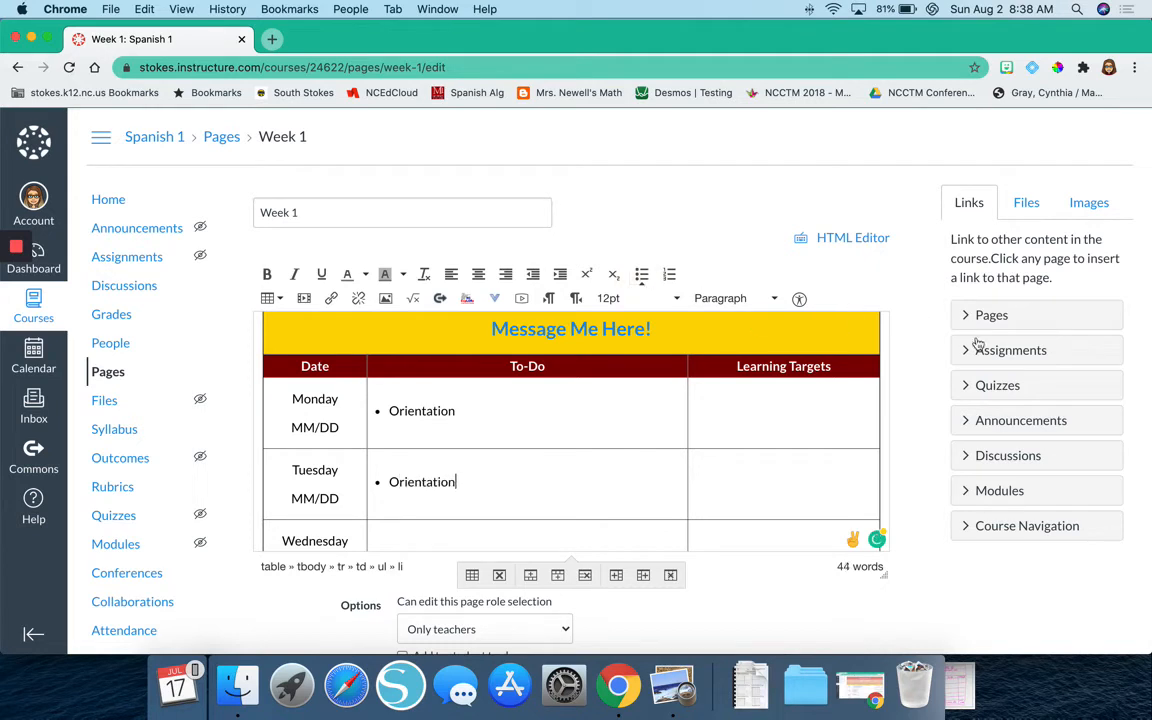
# Enter a "-" placeholder in the Learning Targets cell of each day from Monday to Friday.
pyautogui.click(815, 406)
pyautogui.click(740, 488)
pyautogui.write('-')
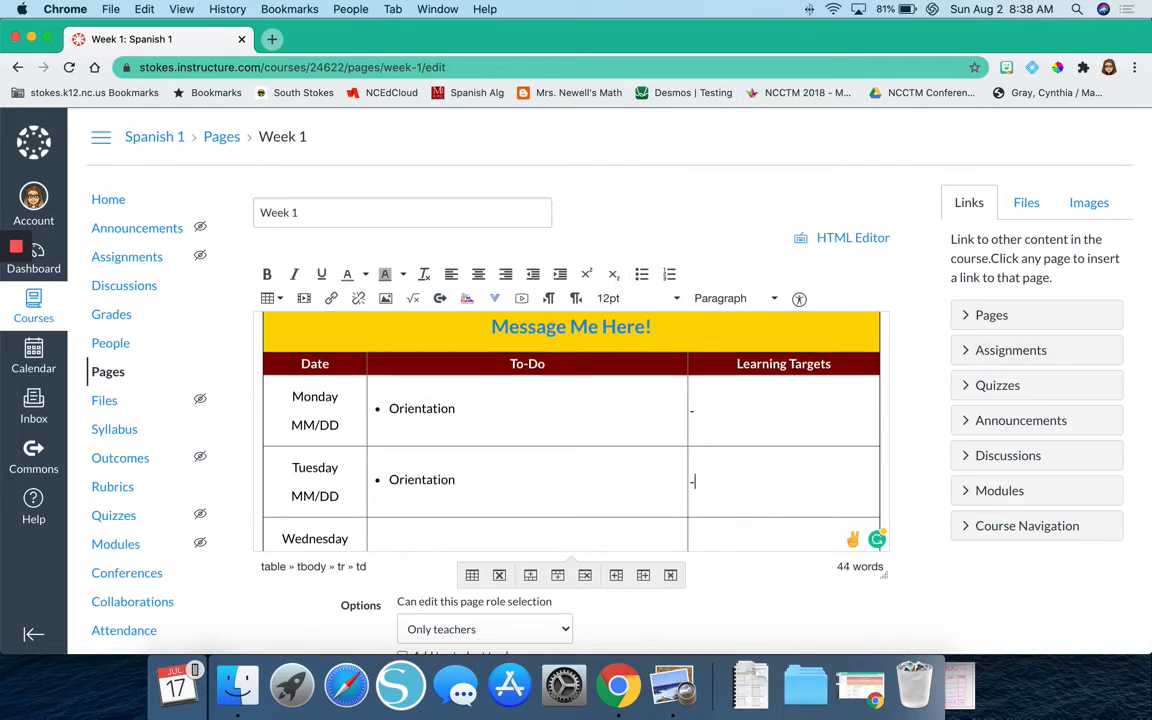
pyautogui.scroll(-1, 740, 490)
pyautogui.click(732, 503)
pyautogui.write('-')
pyautogui.scroll(-1, 733, 478)
pyautogui.click(733, 473)
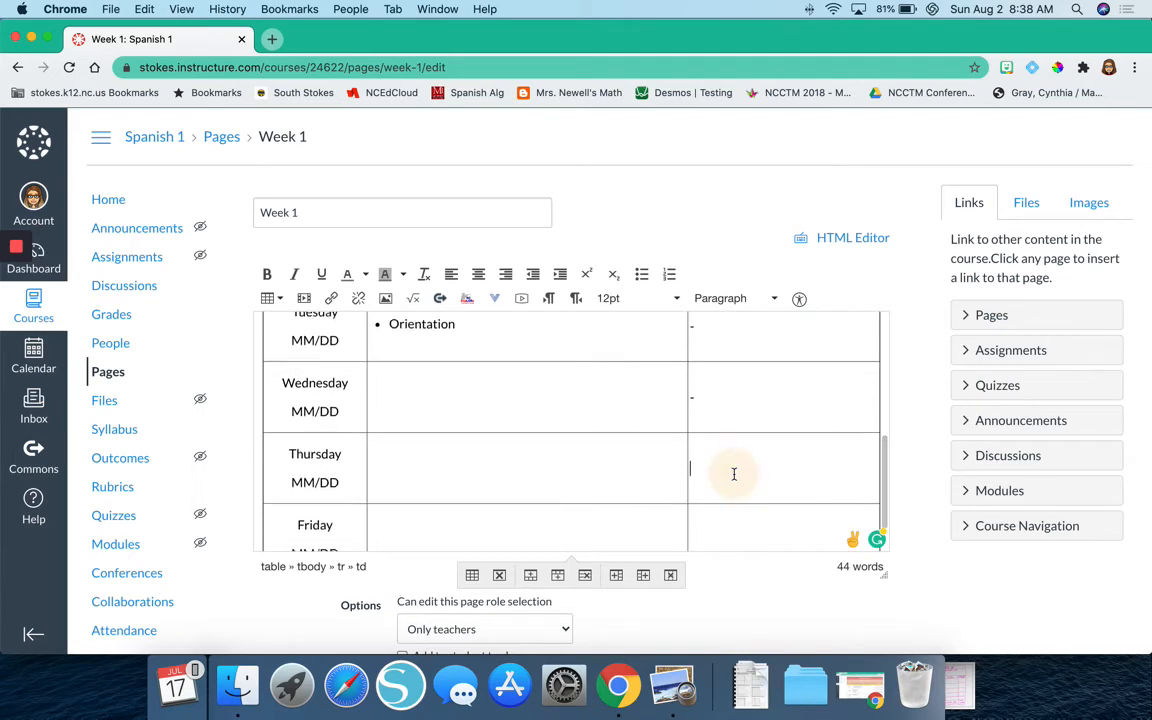
pyautogui.write('-')
pyautogui.scroll(-1, 733, 468)
pyautogui.click(732, 463)
pyautogui.write('-')
# Save the edited Week 1 page.
pyautogui.scroll(1, 732, 463)
pyautogui.click(532, 362)
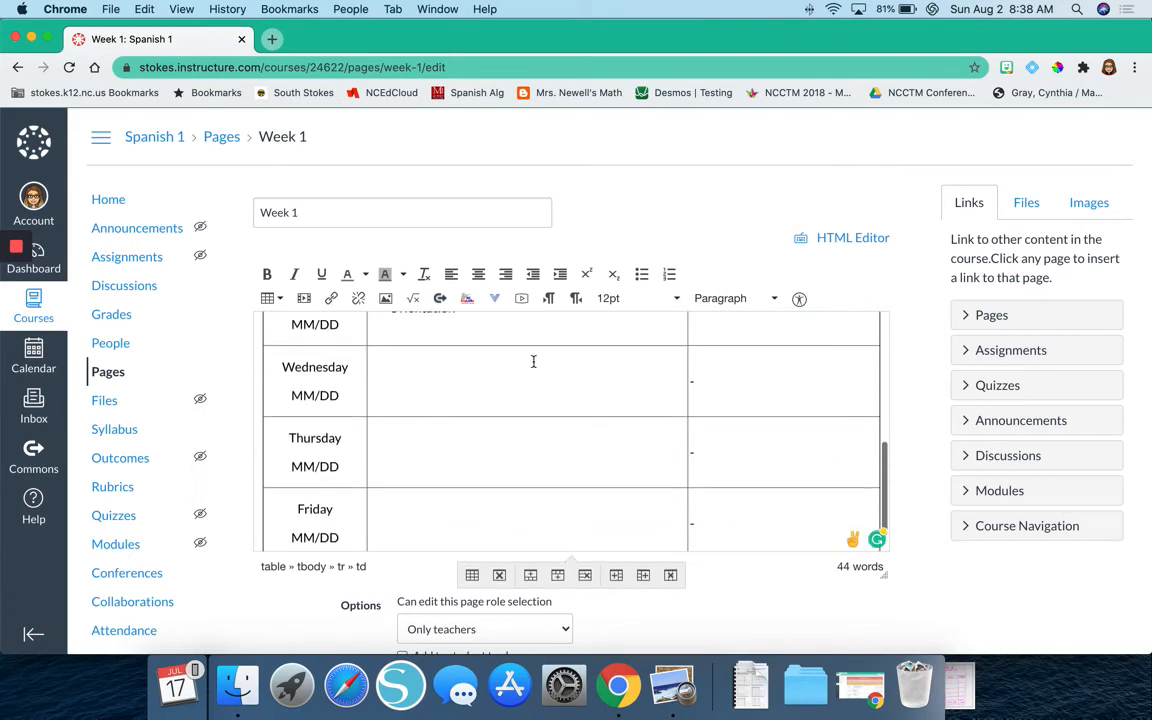
pyautogui.scroll(-1, 553, 476)
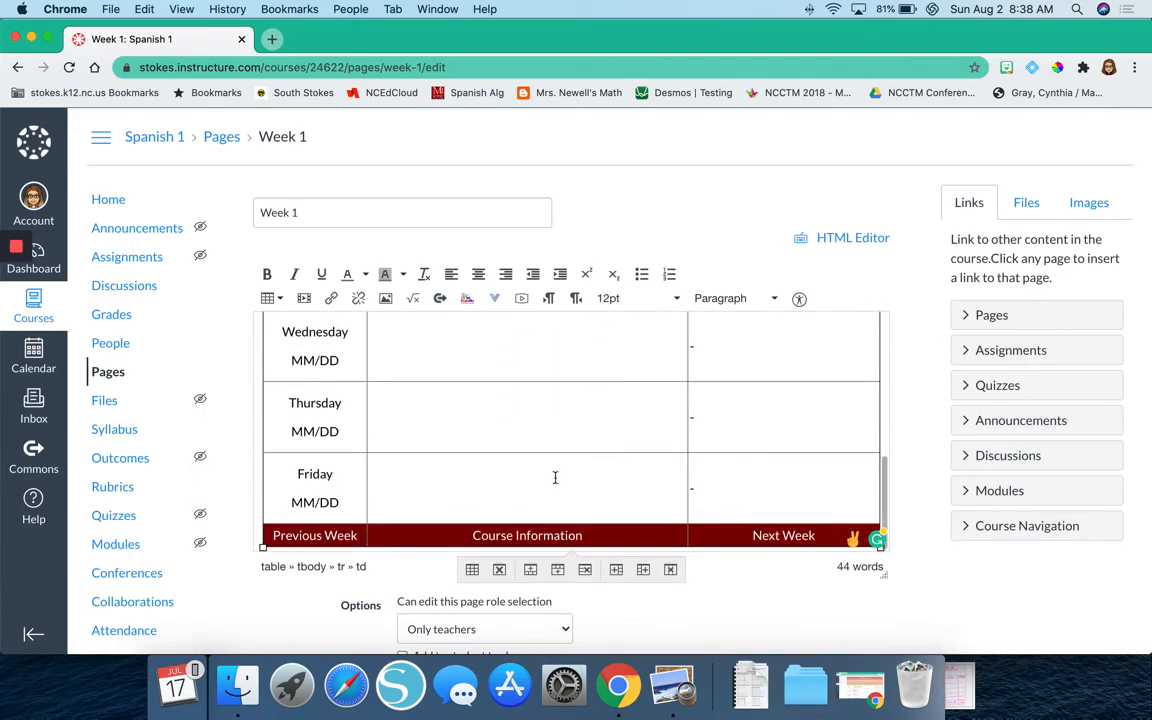
pyautogui.scroll(-3, 750, 613)
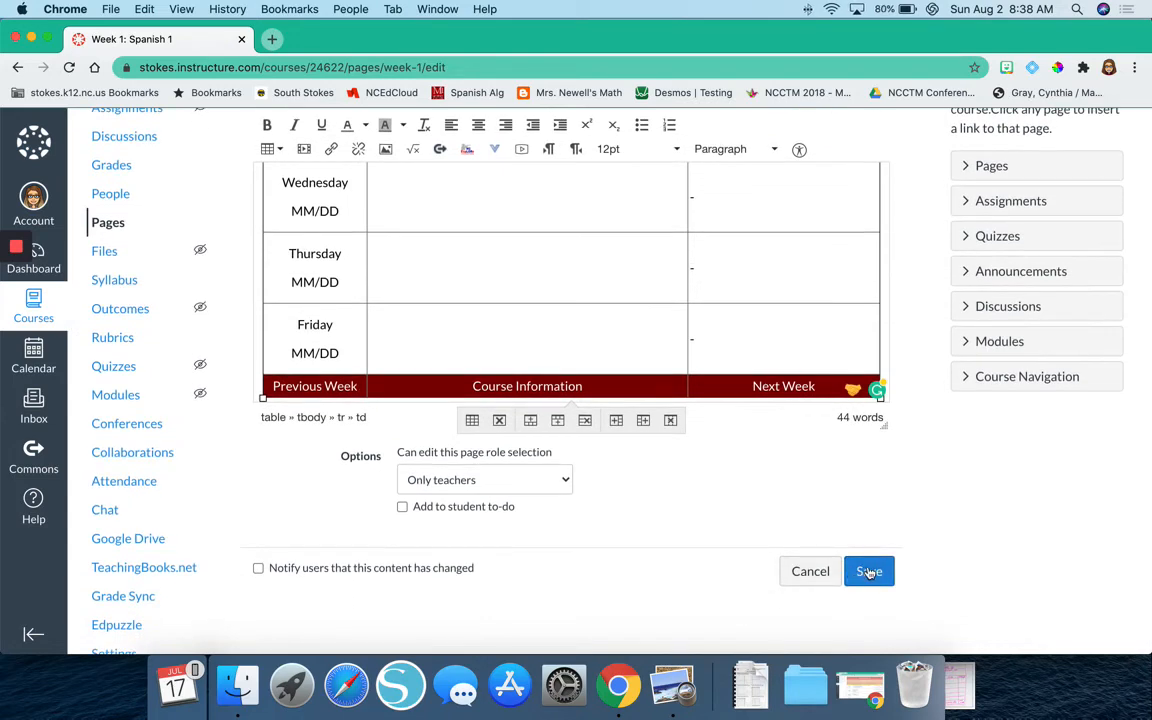
pyautogui.click(868, 571)
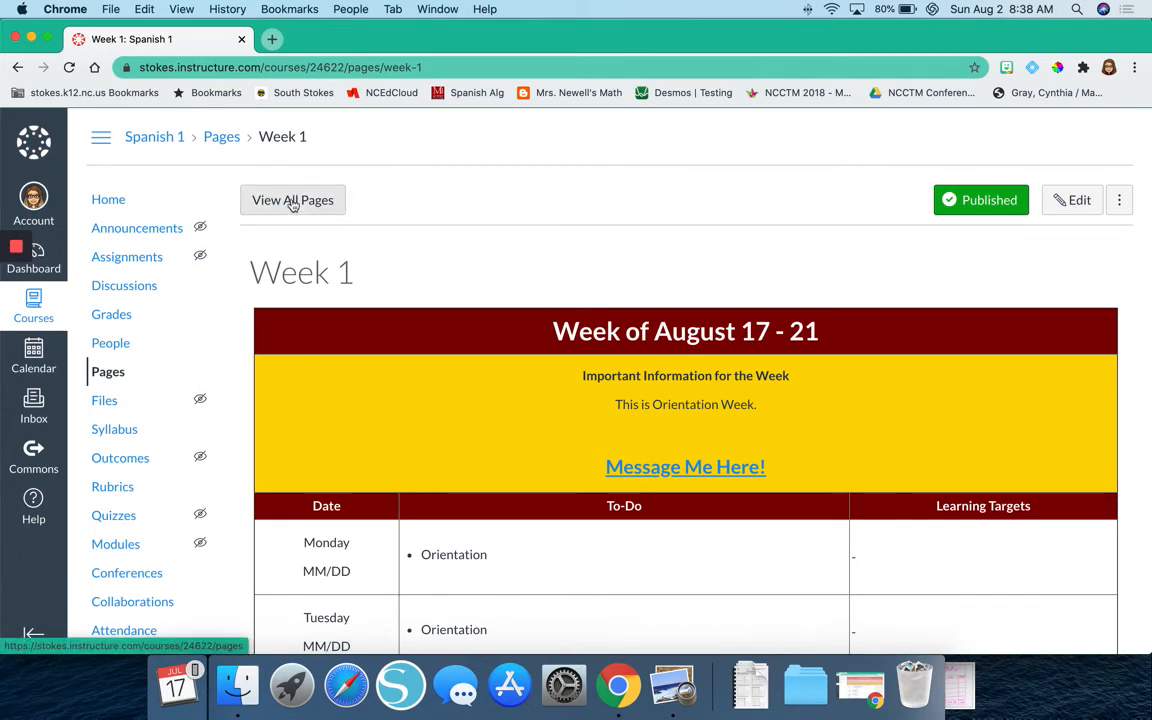
# Return to the list of all course pages and duplicate the Weekly Template page.
pyautogui.click(114, 381)
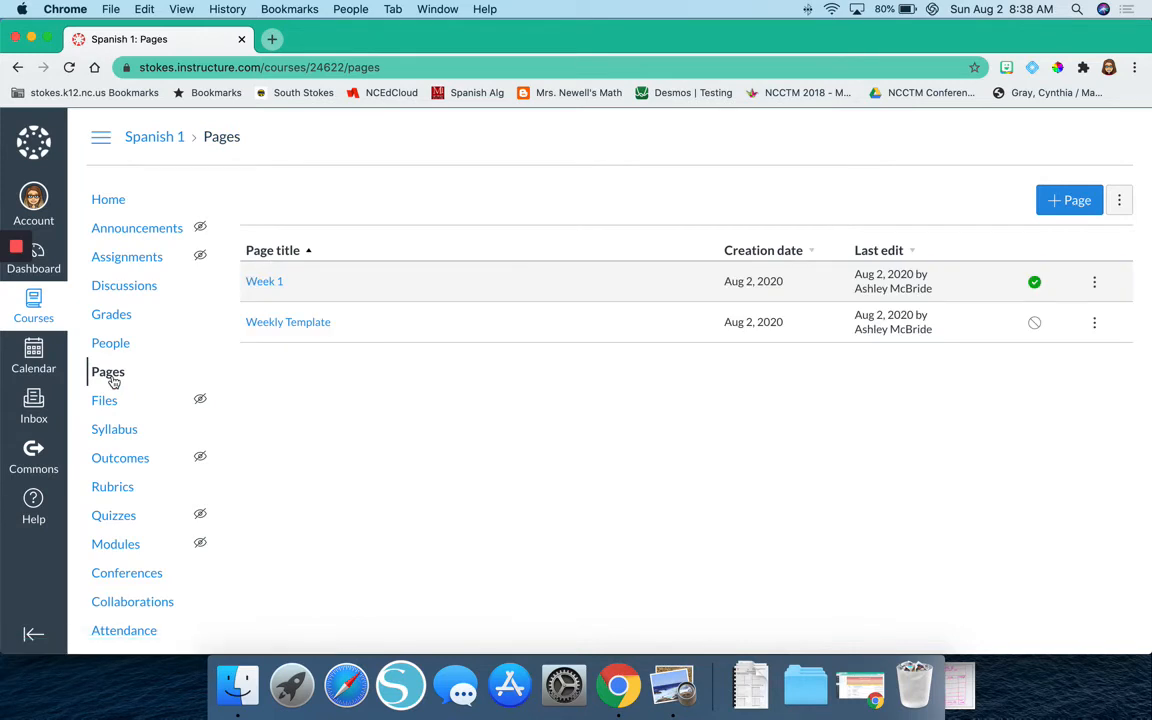
pyautogui.click(1094, 325)
pyautogui.click(1060, 443)
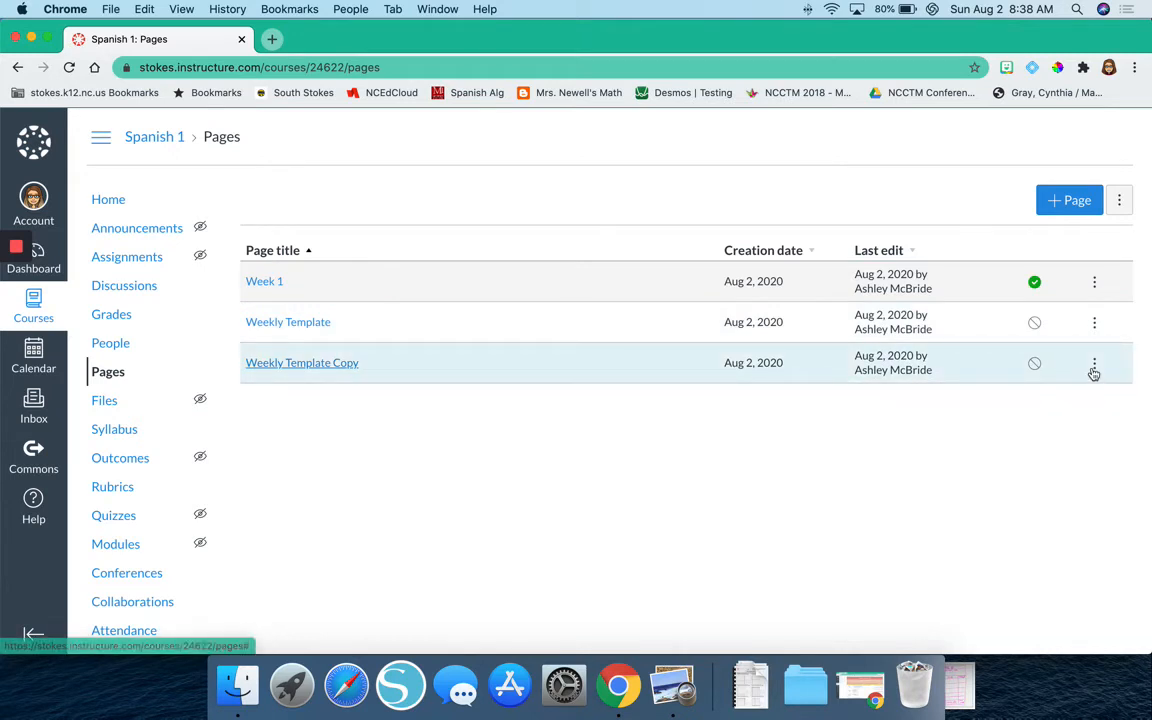
# Rename the Weekly Template Copy page as "Week 2" and publish it.
pyautogui.click(1093, 366)
pyautogui.click(1045, 404)
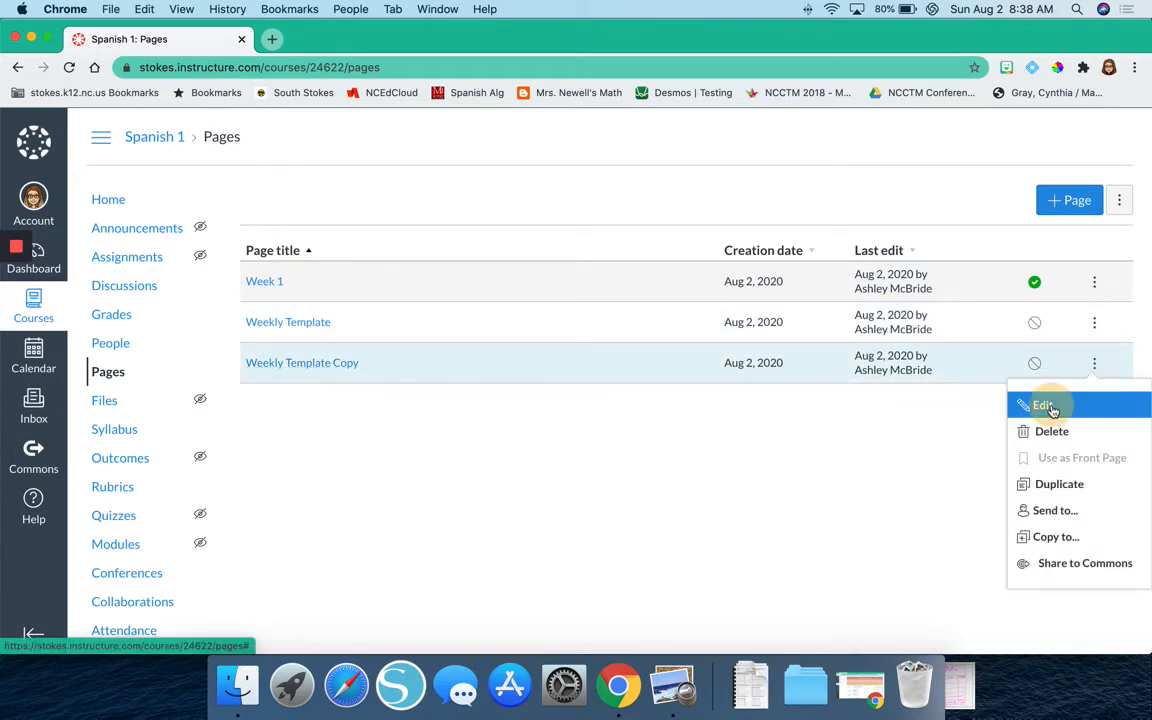
pyautogui.click(660, 366)
pyautogui.press('super+a')
pyautogui.write('Week 2')
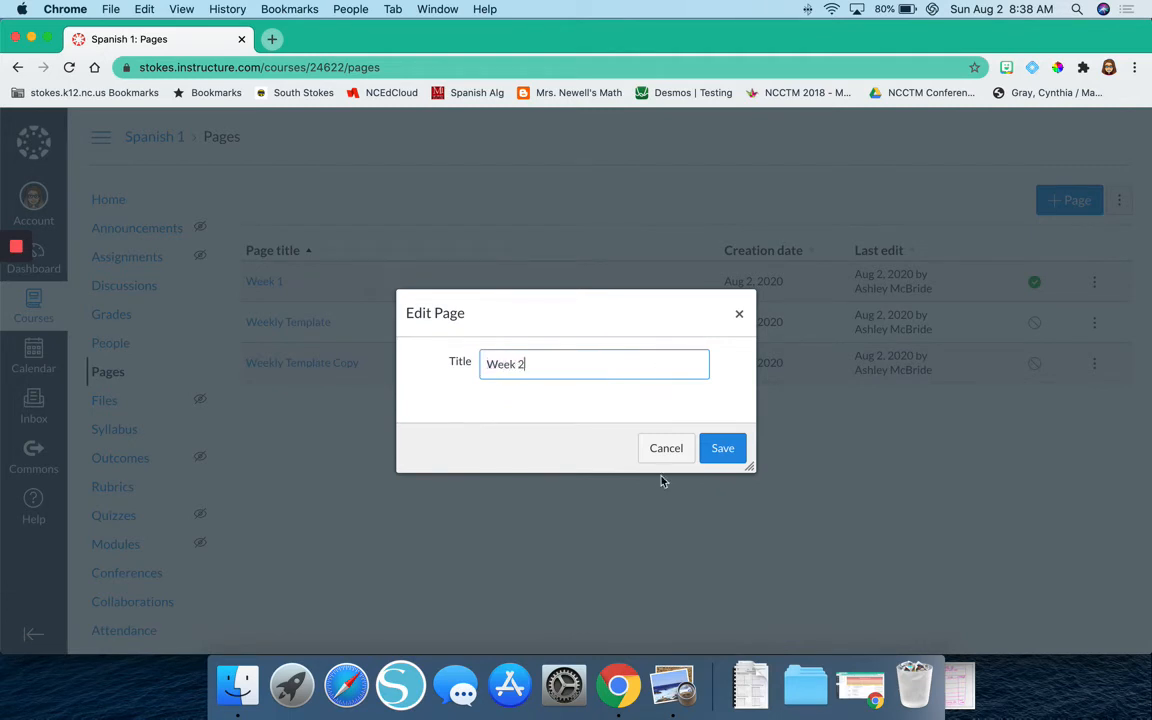
pyautogui.click(722, 448)
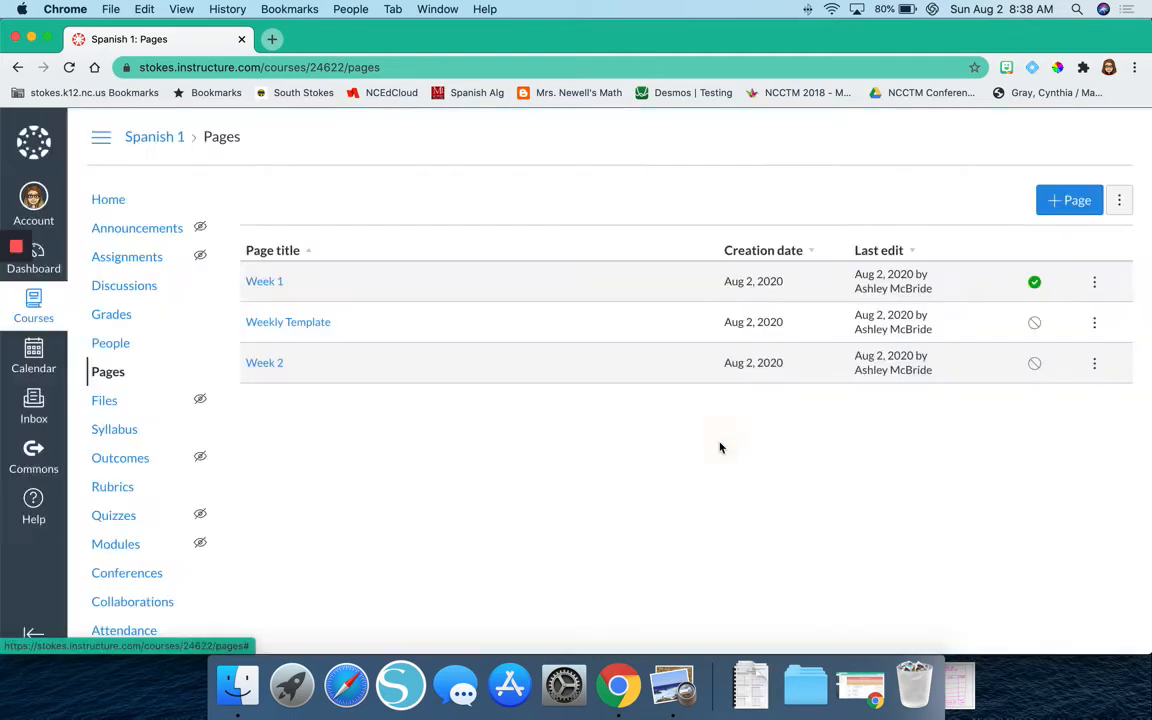
pyautogui.click(1034, 364)
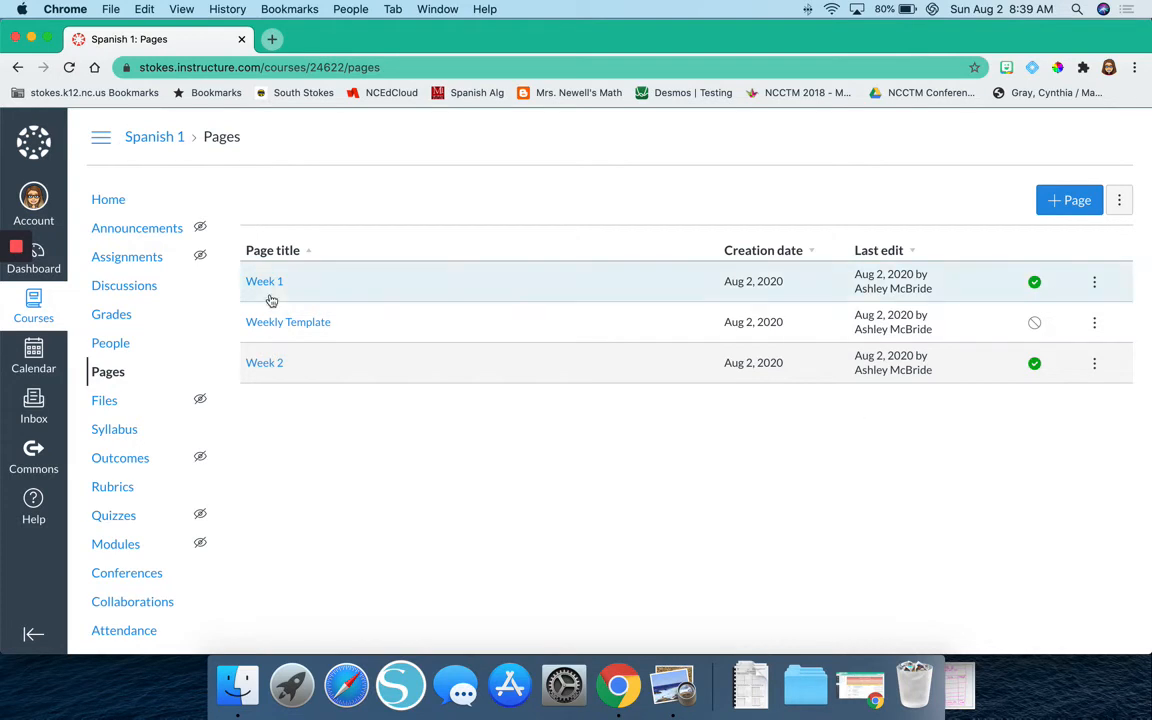
# Open the Week 2 page for editing and complete its heading as "Week of August 24 - 28".
pyautogui.click(262, 363)
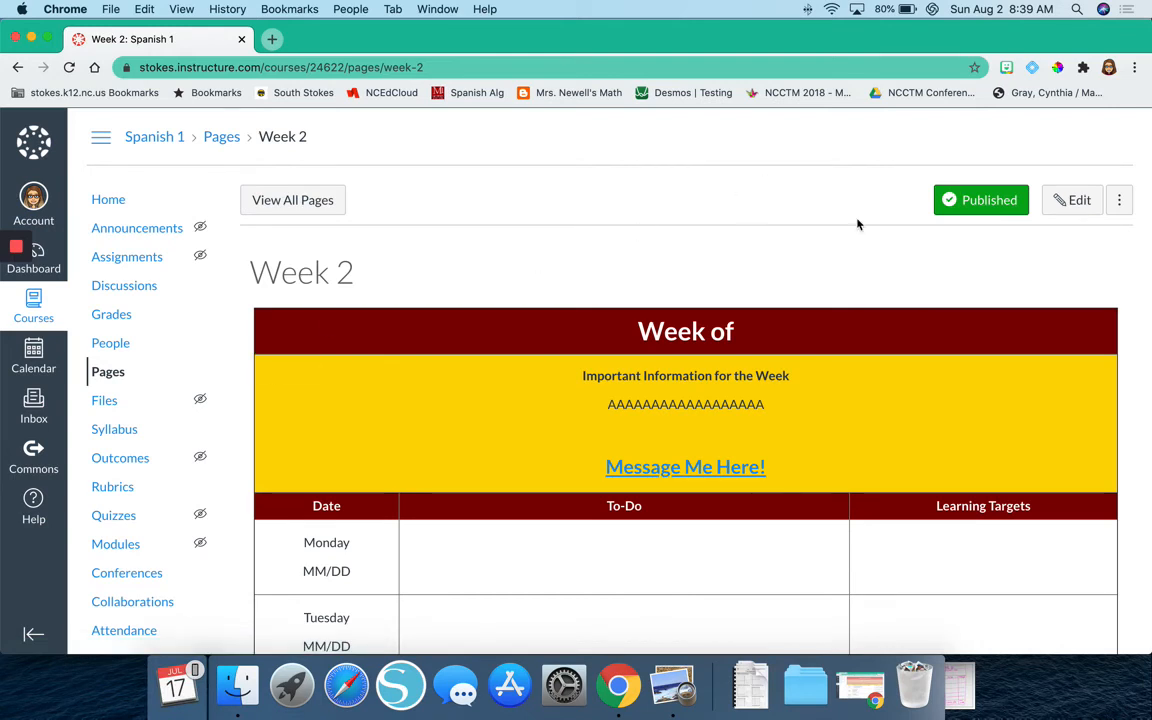
pyautogui.click(1100, 202)
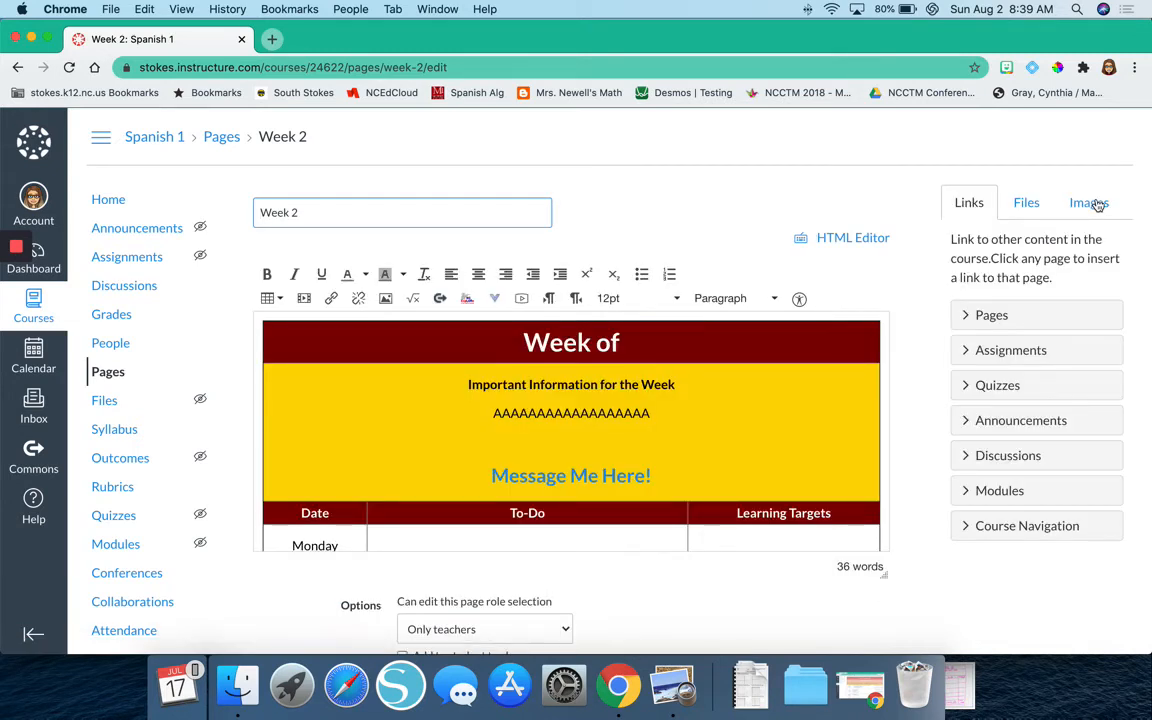
pyautogui.click(676, 346)
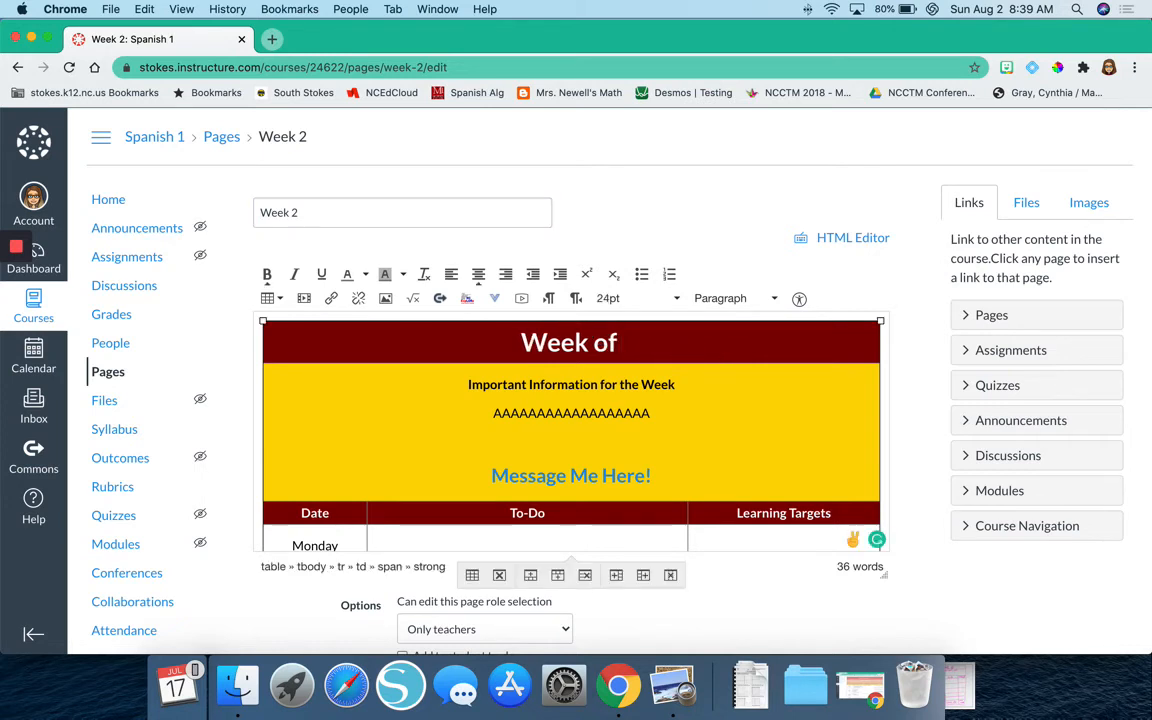
pyautogui.write('August ')
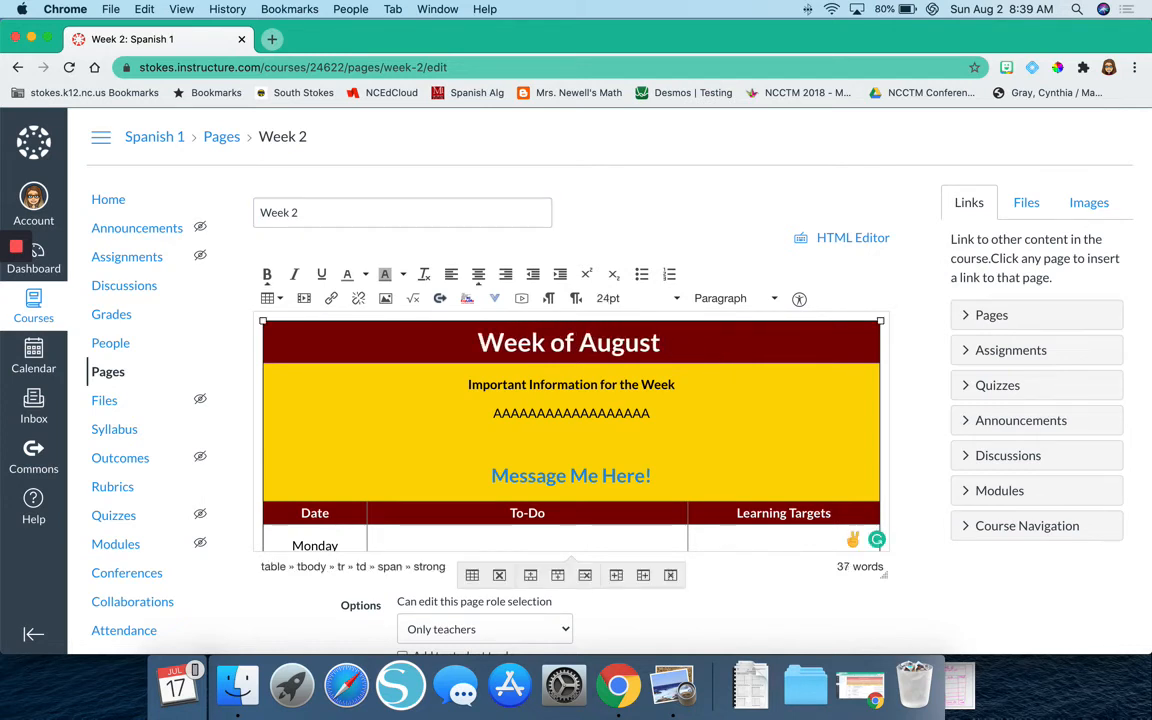
pyautogui.write('24 - ')
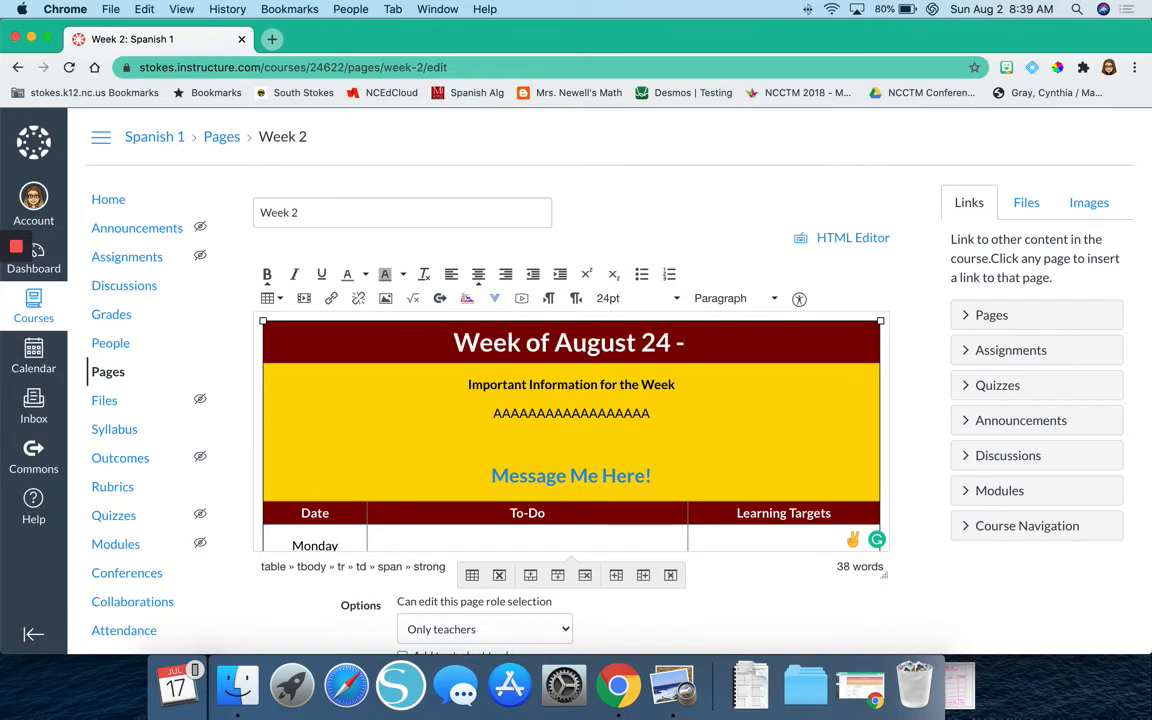
pyautogui.write('28')
# Replace the placeholder letters under "Important Information for the Week" with "This is the first week of Remote Learning.".
pyautogui.doubleClick(605, 405)
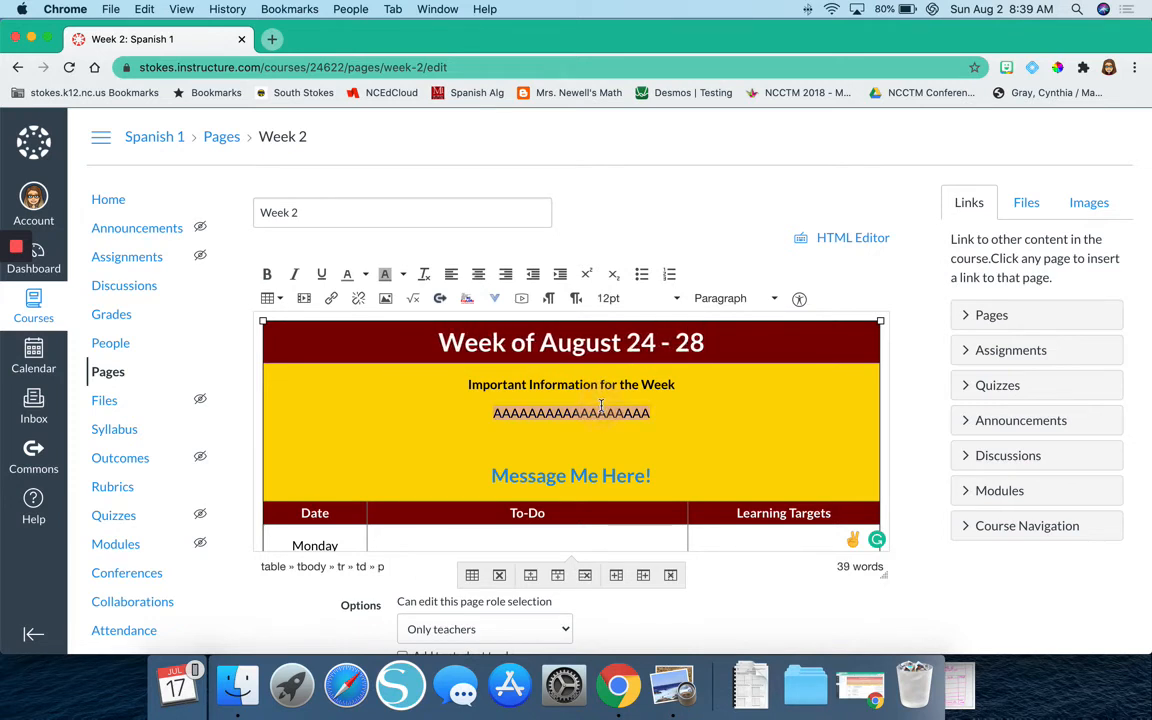
pyautogui.write('This is the fir')
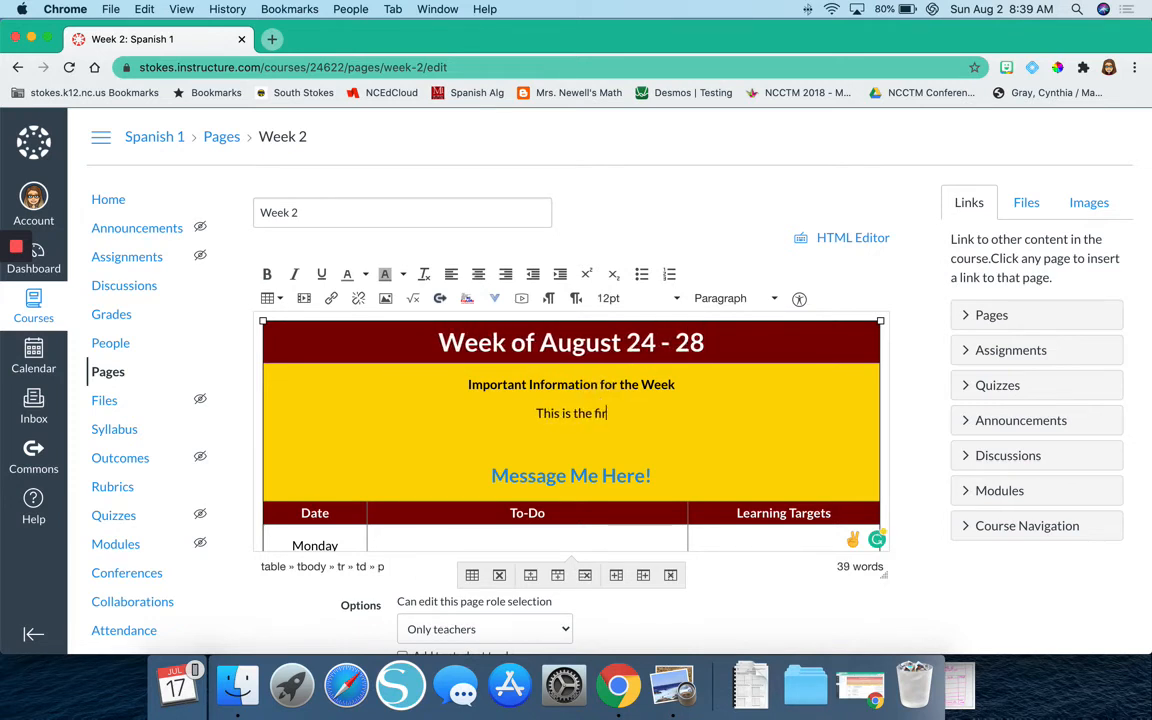
pyautogui.write('st week of')
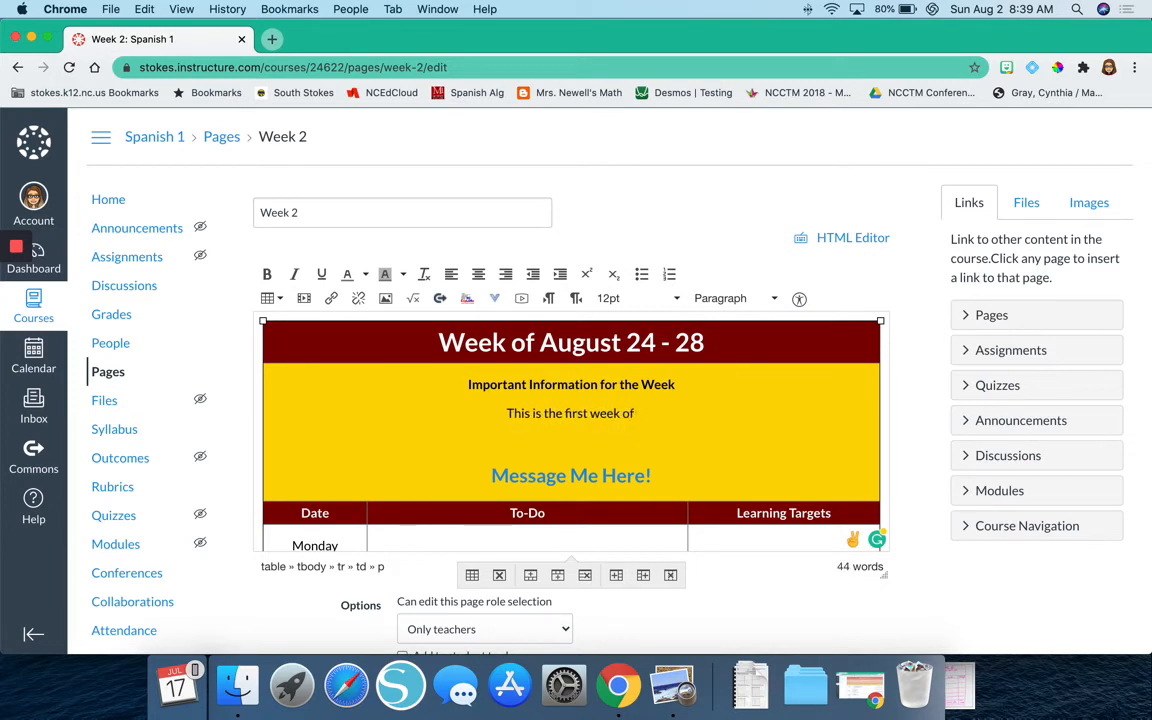
pyautogui.write(' Remote Learning.')
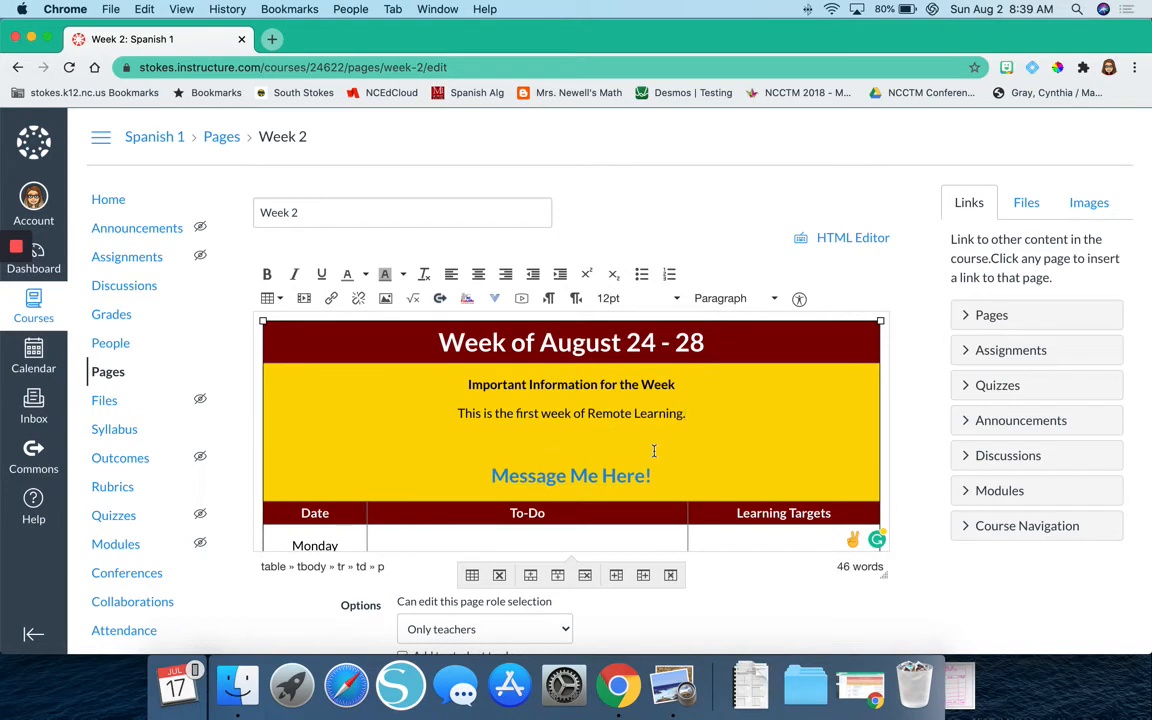
# Add a line reading "DAILY GOOGLE MEET LINK" directly above the "Message Me Here!" link, with a blank line before it.
pyautogui.press('Return')
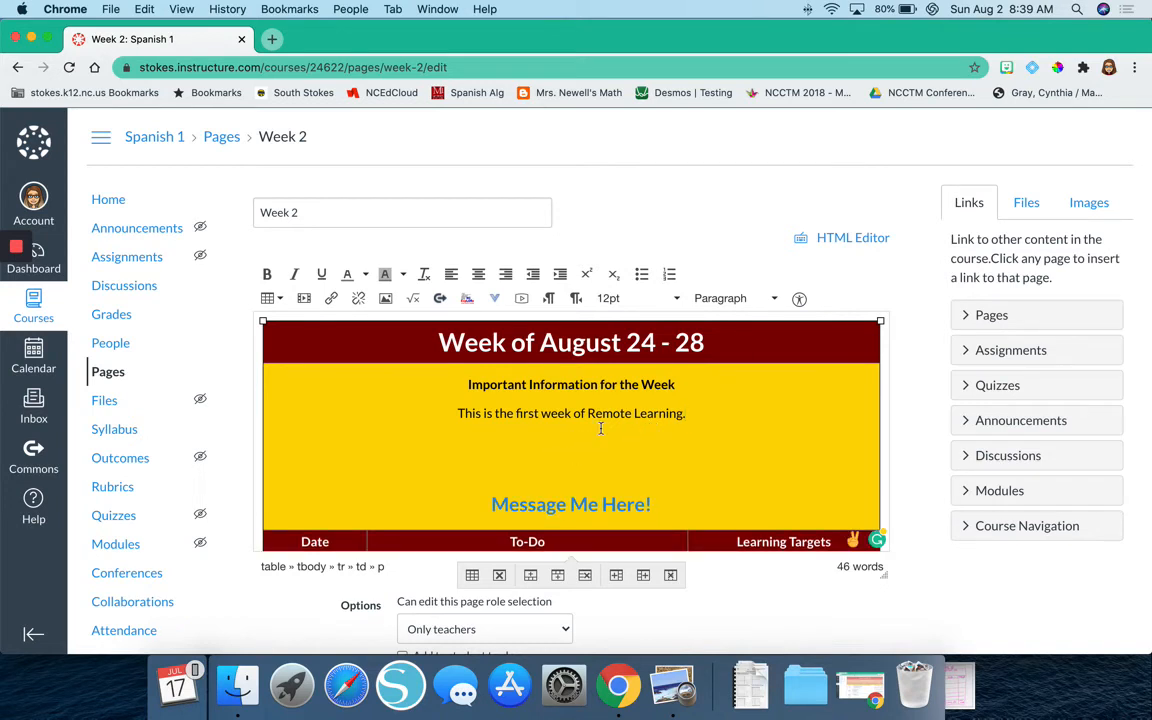
pyautogui.press('Down')
pyautogui.write('GOOGLE MEET')
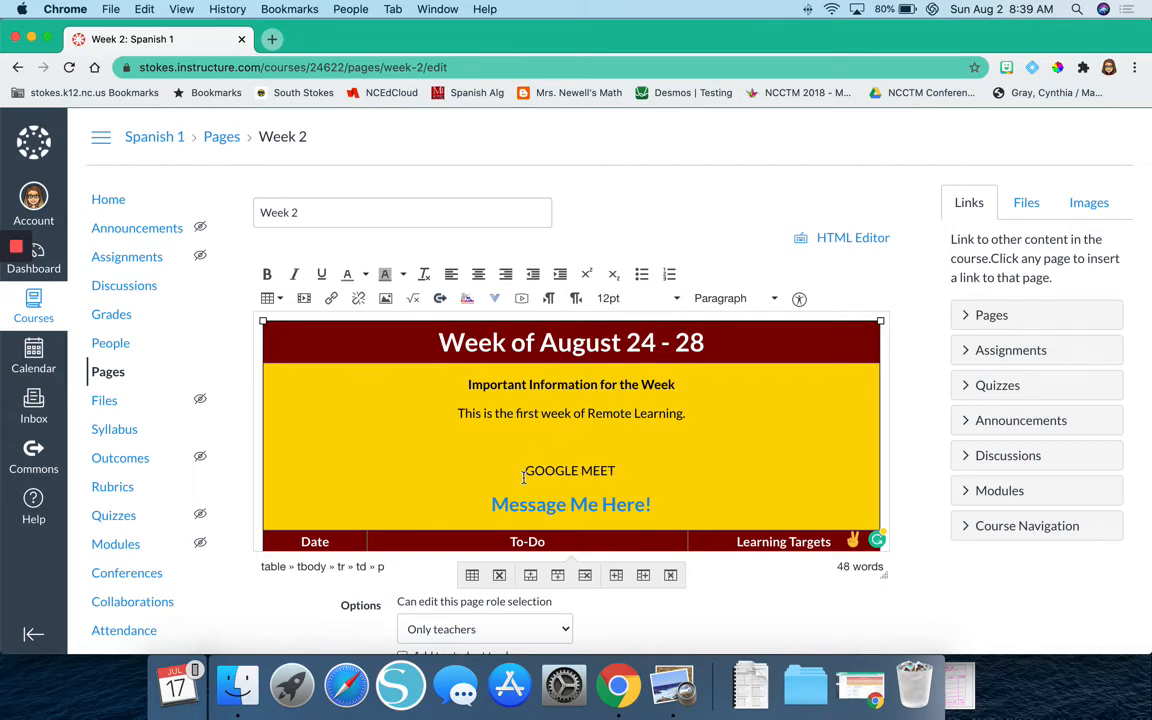
pyautogui.click(522, 472)
pyautogui.write('DAIL')
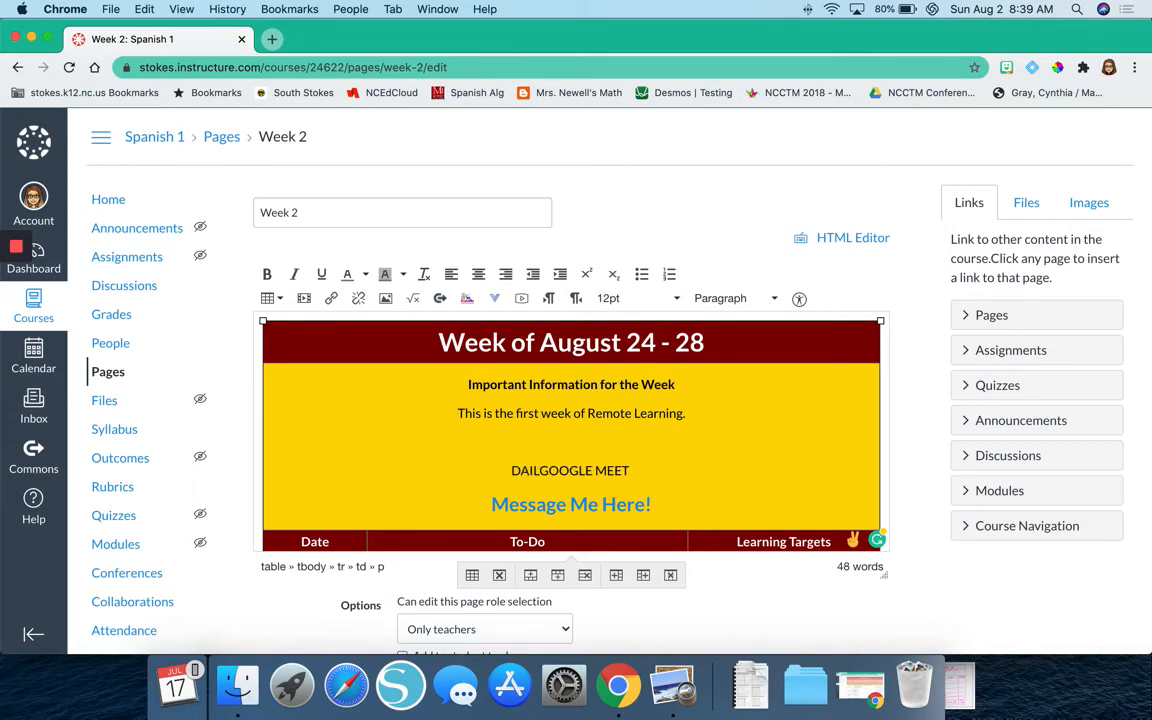
pyautogui.write('Y')
pyautogui.click(660, 470)
pyautogui.write('O')
pyautogui.press('BackSpace')
pyautogui.write('LINK')
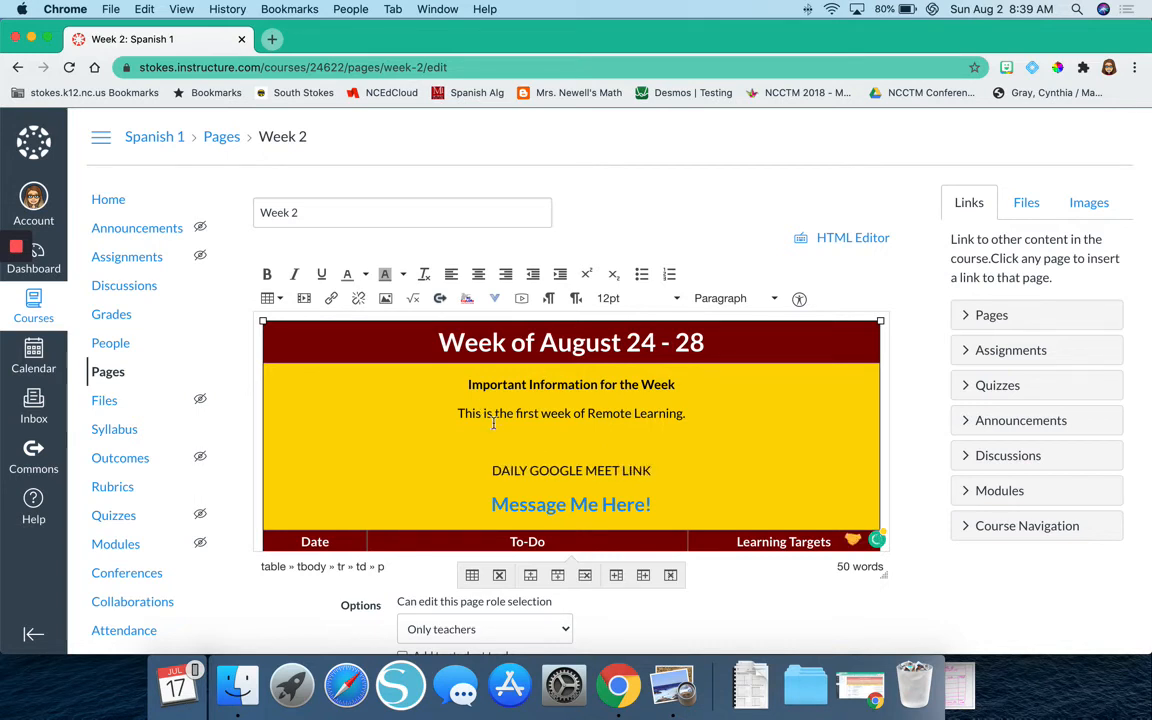
pyautogui.click(542, 445)
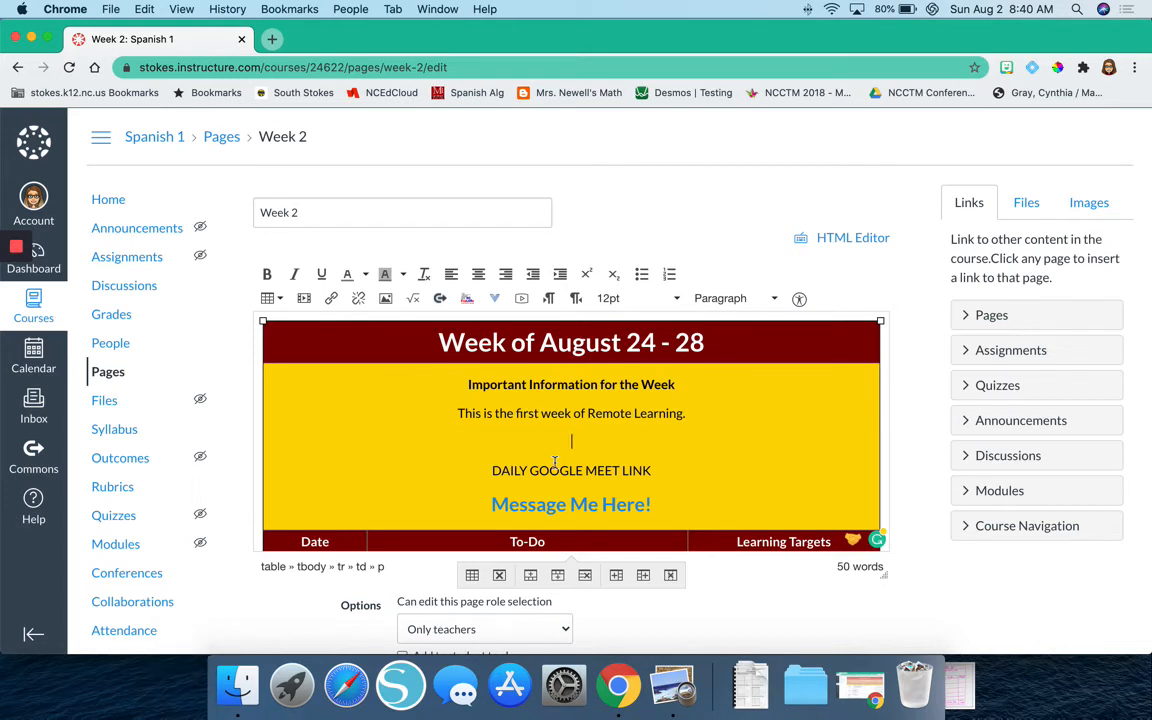
pyautogui.tripleClick(556, 468)
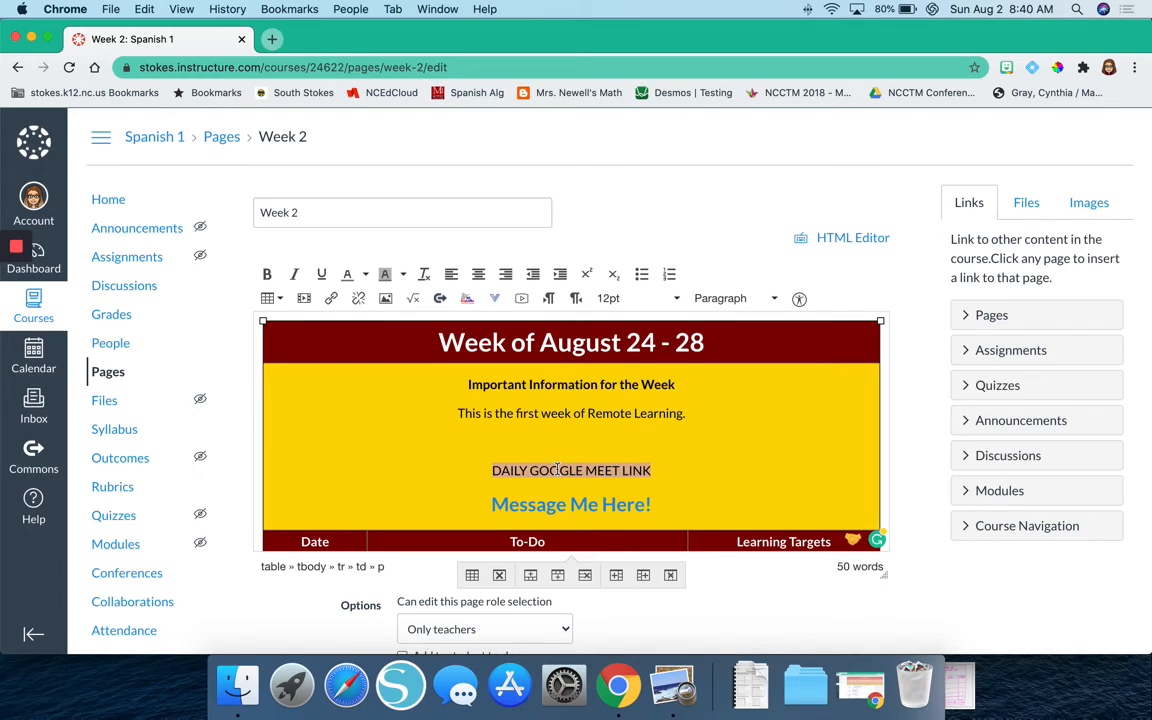
# Add a bulleted list to Monday's To-Do cell with the items "Google Meet" and "All About Me Flipgrid".
pyautogui.scroll(-5, 557, 470)
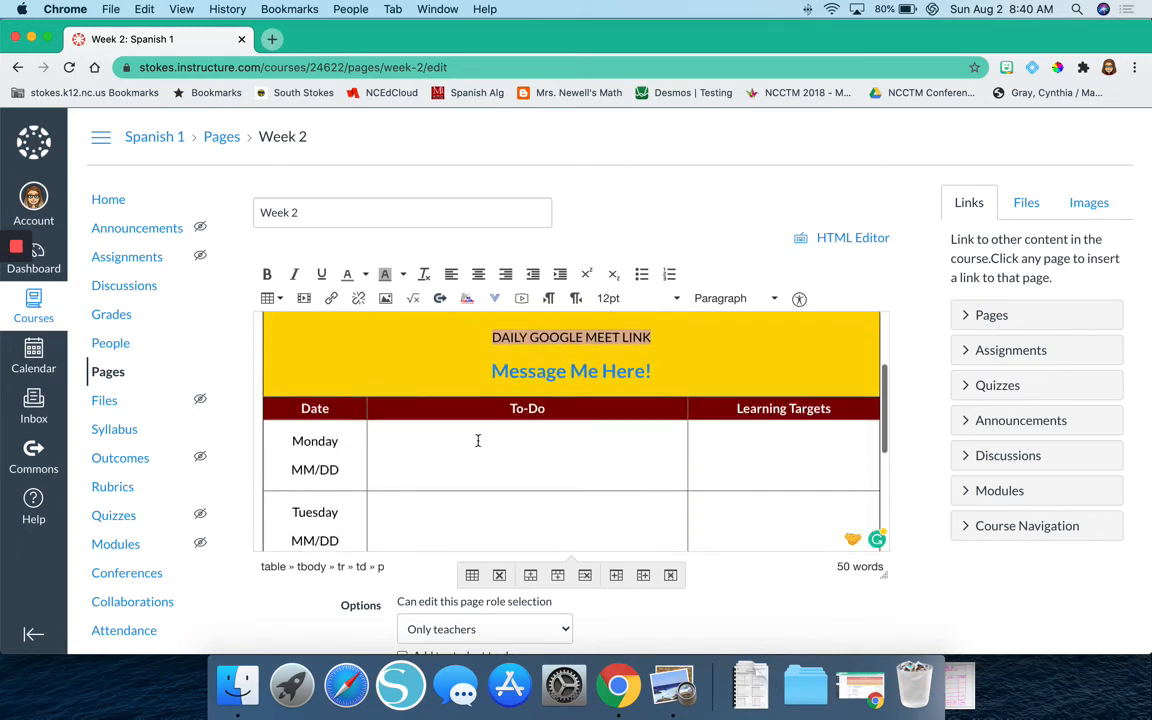
pyautogui.click(477, 441)
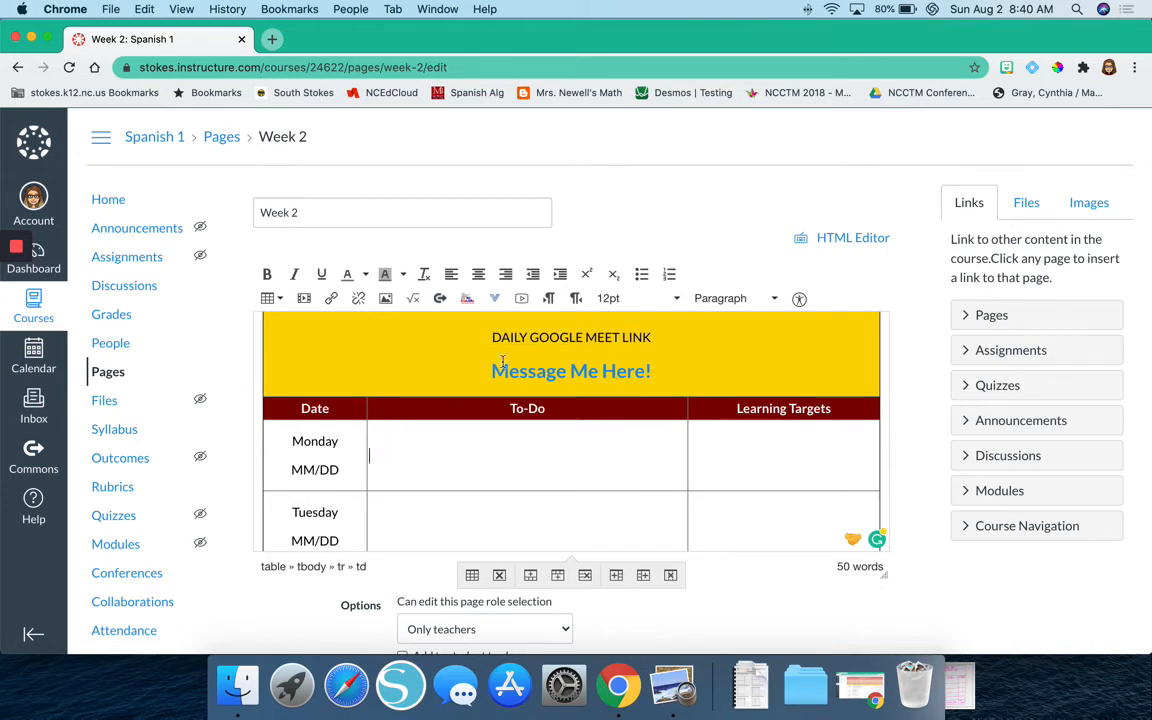
pyautogui.click(645, 275)
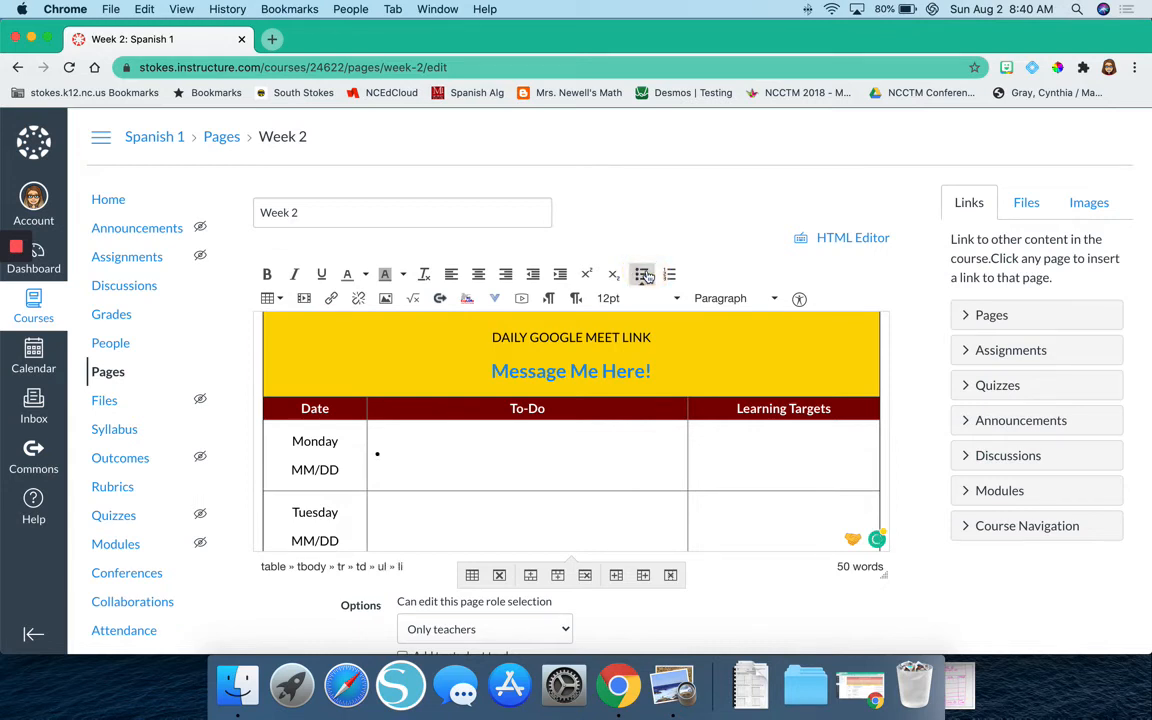
pyautogui.write('Google Meet')
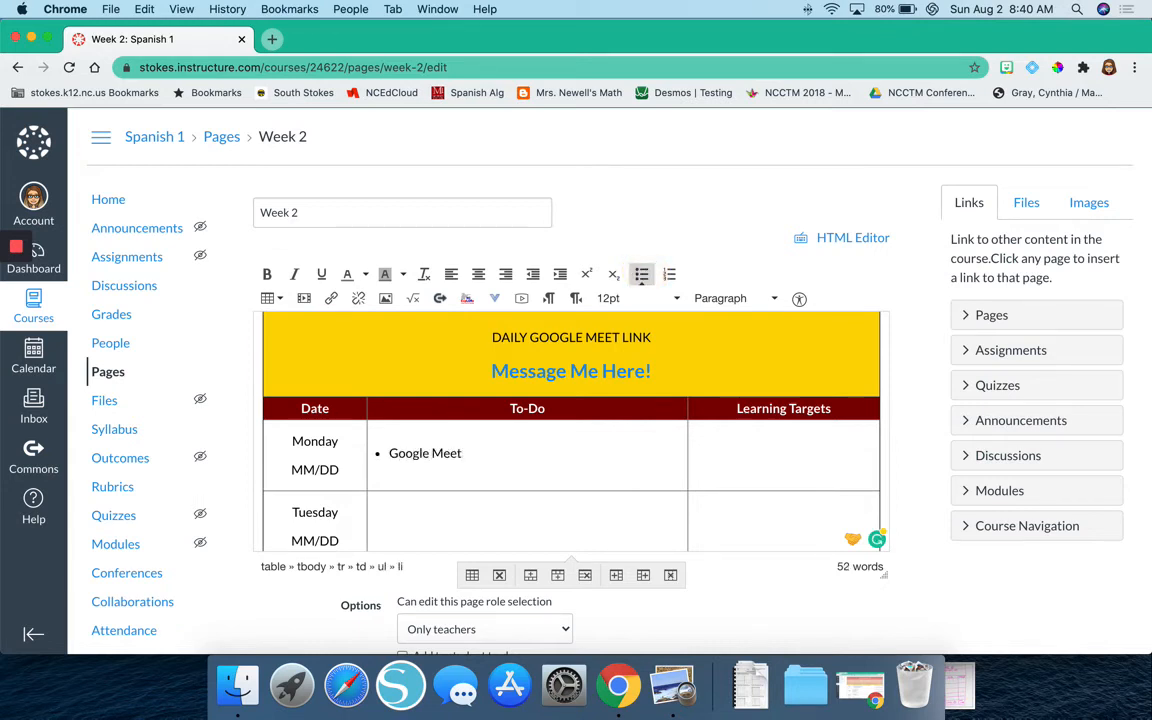
pyautogui.press('Return')
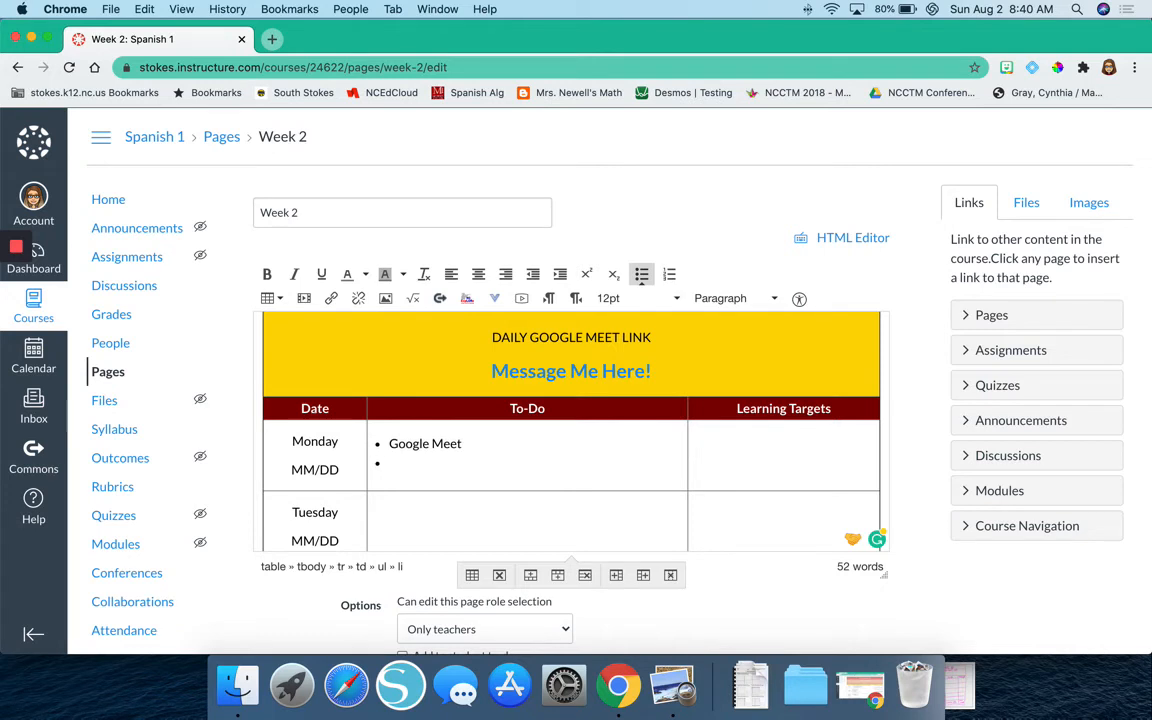
pyautogui.write('ALl ABout')
pyautogui.press('BackSpace')
pyautogui.press('BackSpace')
pyautogui.press('BackSpace')
pyautogui.press('BackSpace')
pyautogui.press('BackSpace')
pyautogui.write('bout Me Flipgrid')
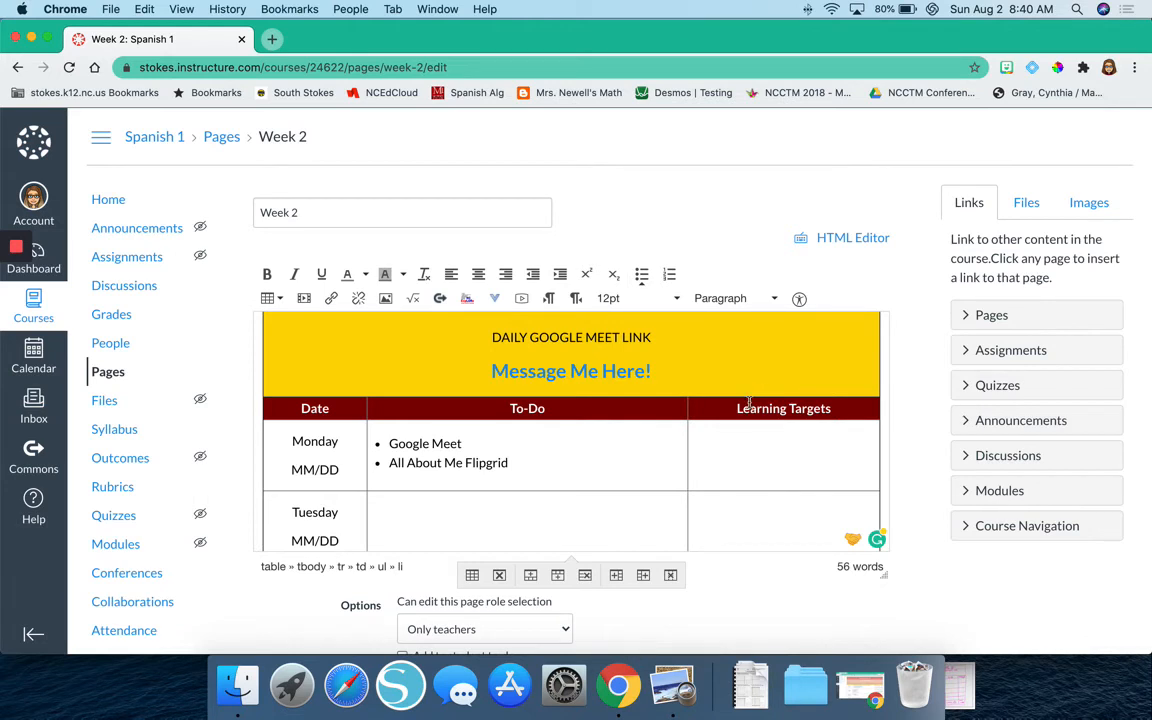
# Enter "I can use Flipgrid to introduce myself and interact with my peers." as Monday's learning target.
pyautogui.click(744, 433)
pyautogui.write('I can use fFlipgrid to')
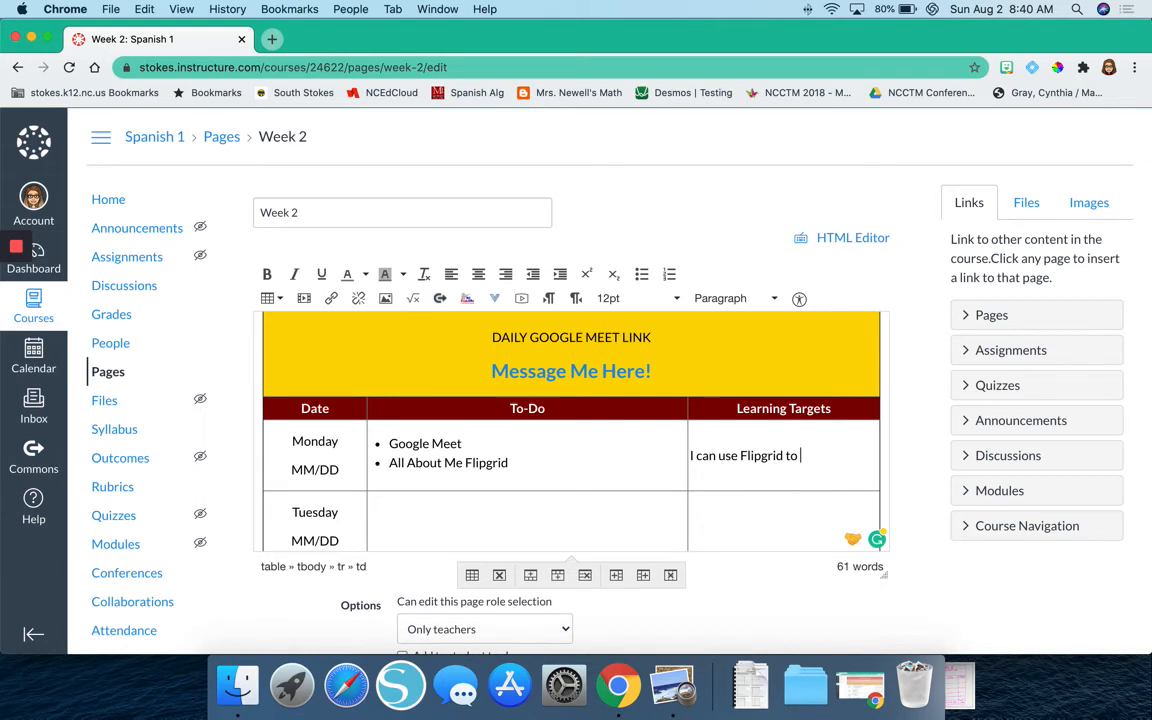
pyautogui.write('introduct')
pyautogui.press('BackSpace')
pyautogui.write('e myself')
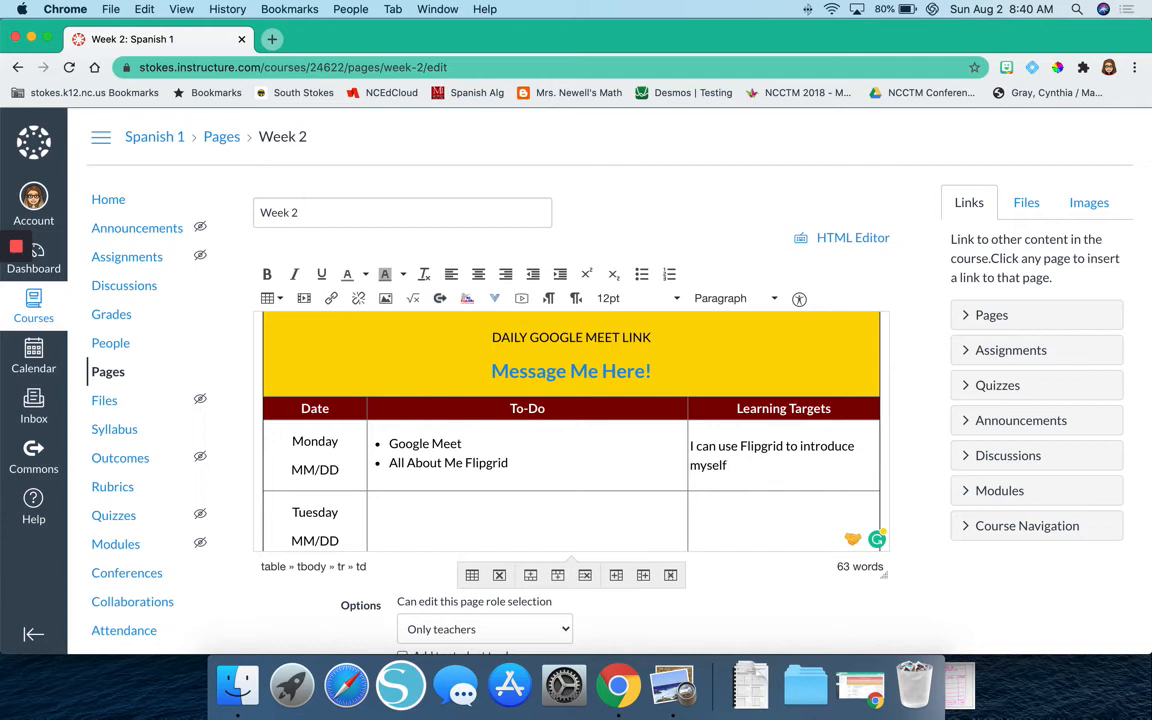
pyautogui.write(' and interact with my peer')
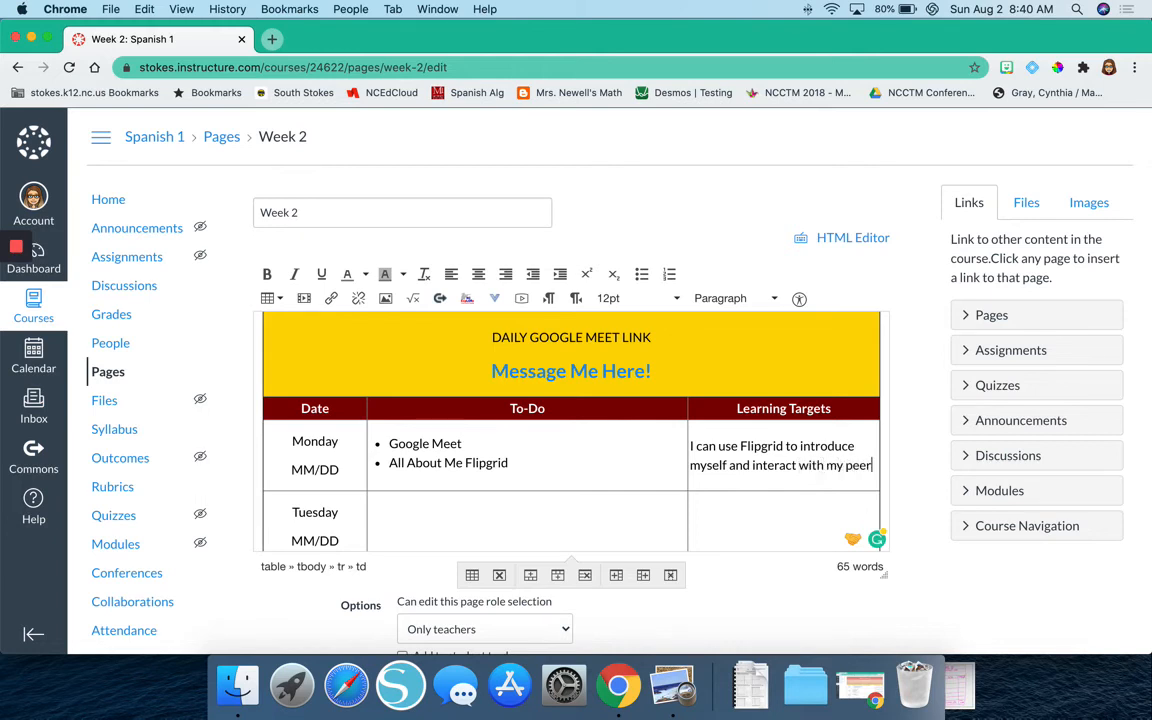
pyautogui.write('s.')
# Start a bulleted list in Tuesday's To-Do cell.
pyautogui.scroll(-2, 578, 476)
pyautogui.click(491, 445)
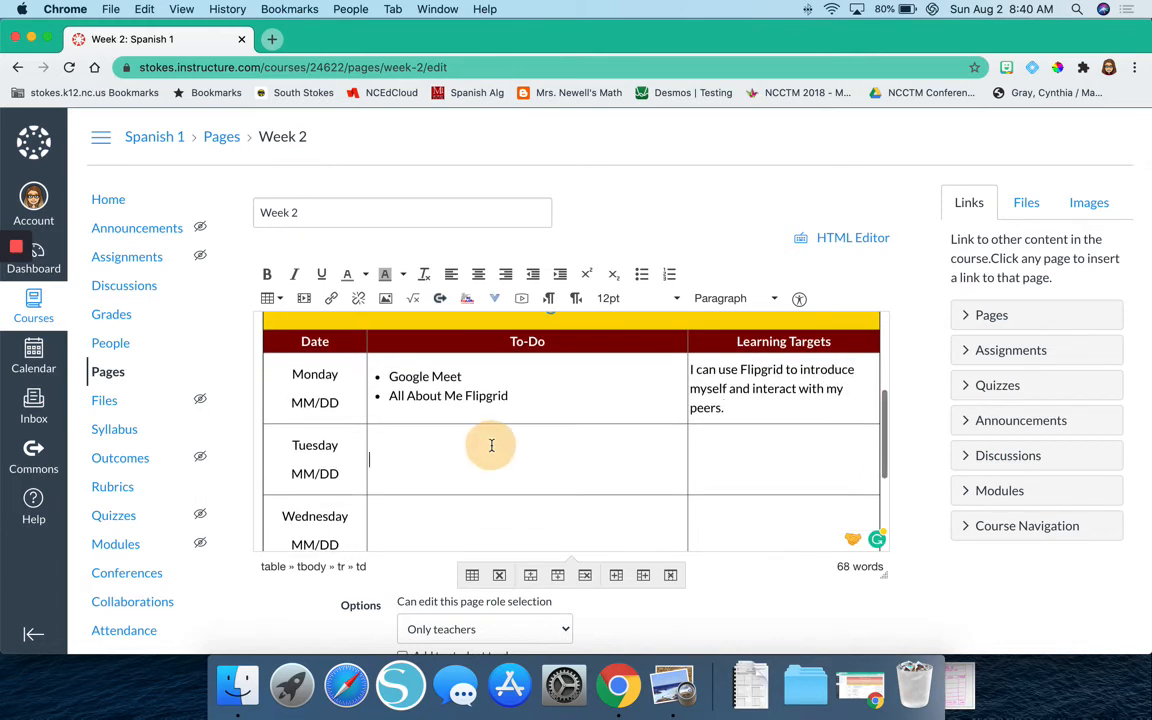
pyautogui.click(641, 276)
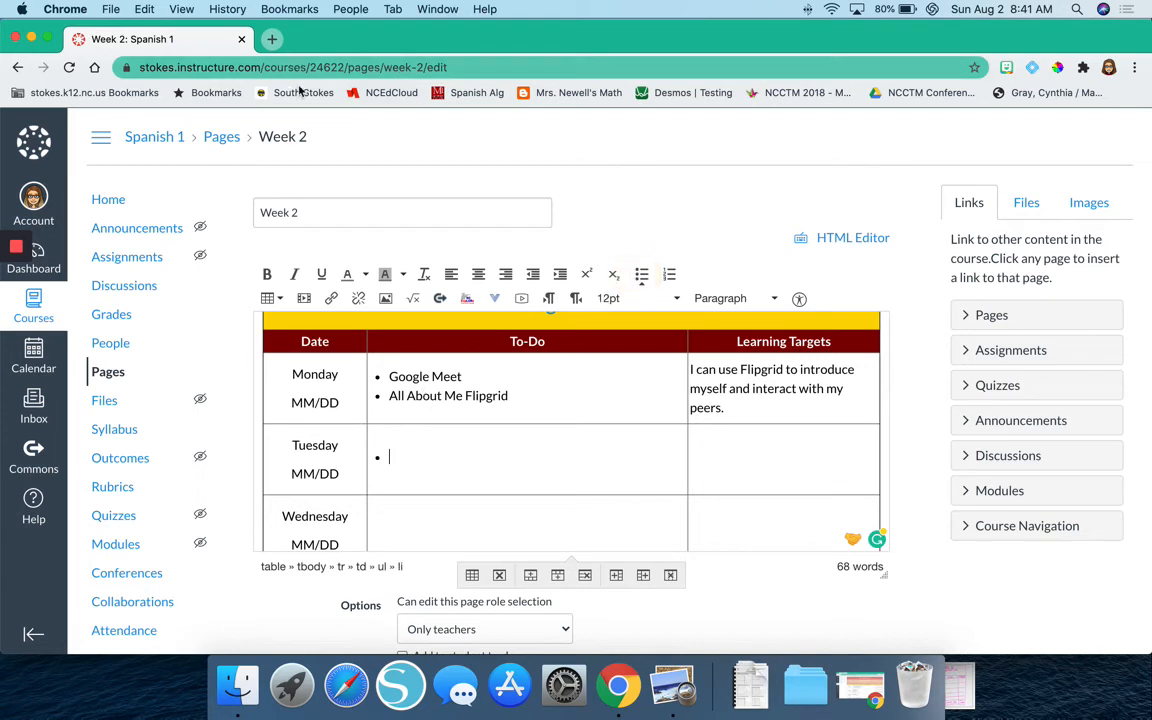
# Open the bookmarked Desmos Testing page in a new browser tab and copy its web address.
pyautogui.click(272, 39)
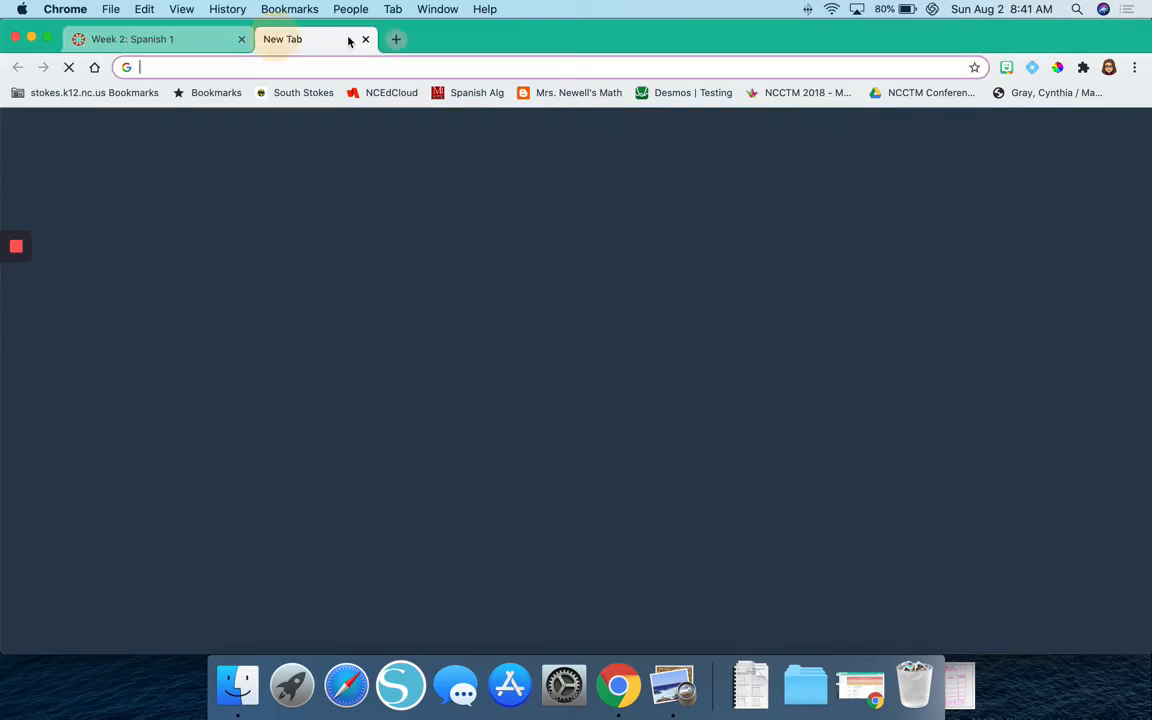
pyautogui.click(680, 93)
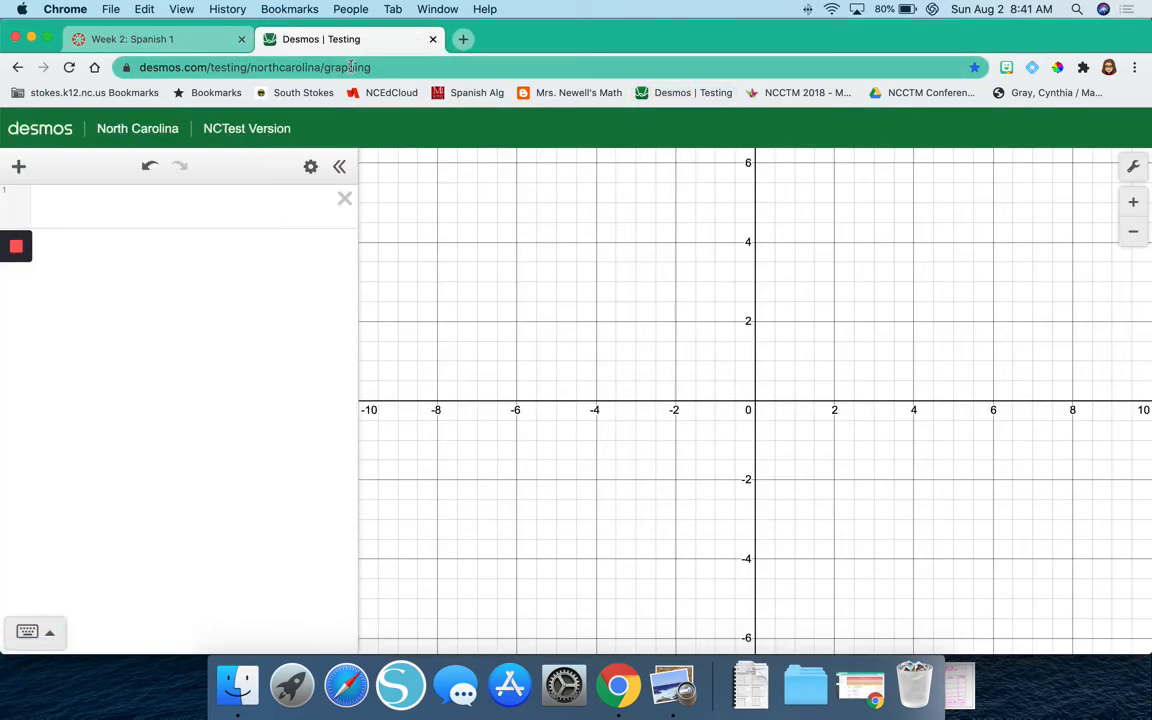
pyautogui.click(351, 67)
pyautogui.press('super+c')
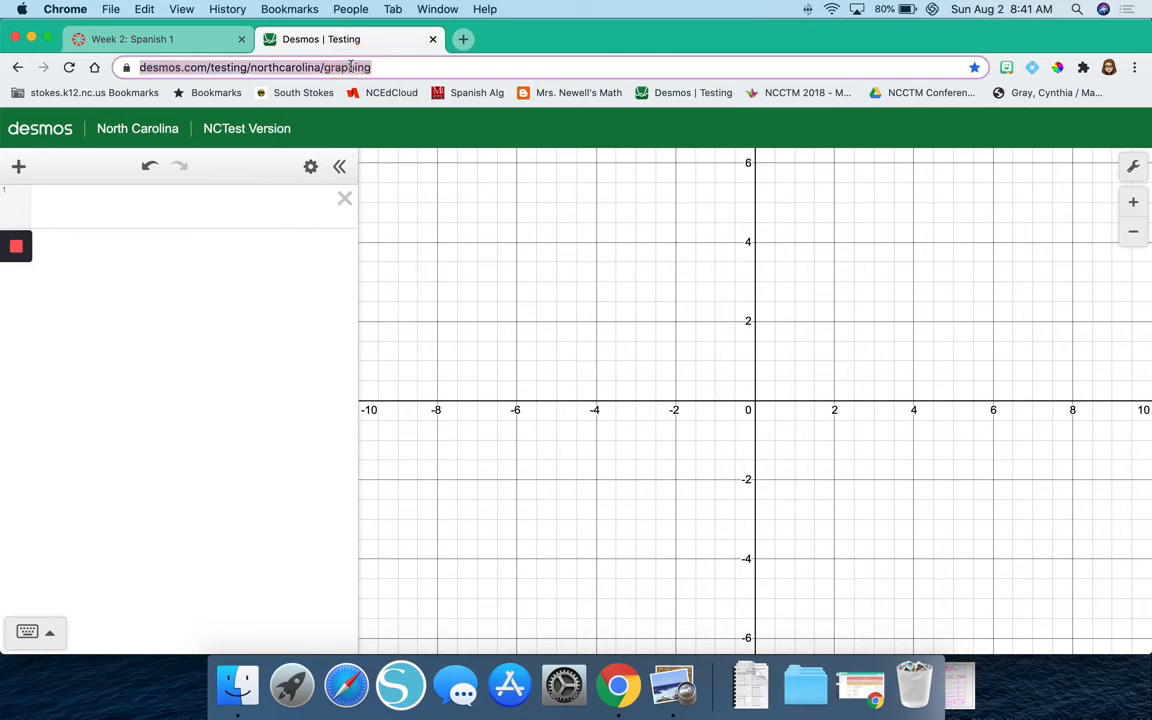
# Back on the Week 2 page, link "All About Me Flipgrid" to the copied Desmos address, opening in a new window.
pyautogui.click(116, 38)
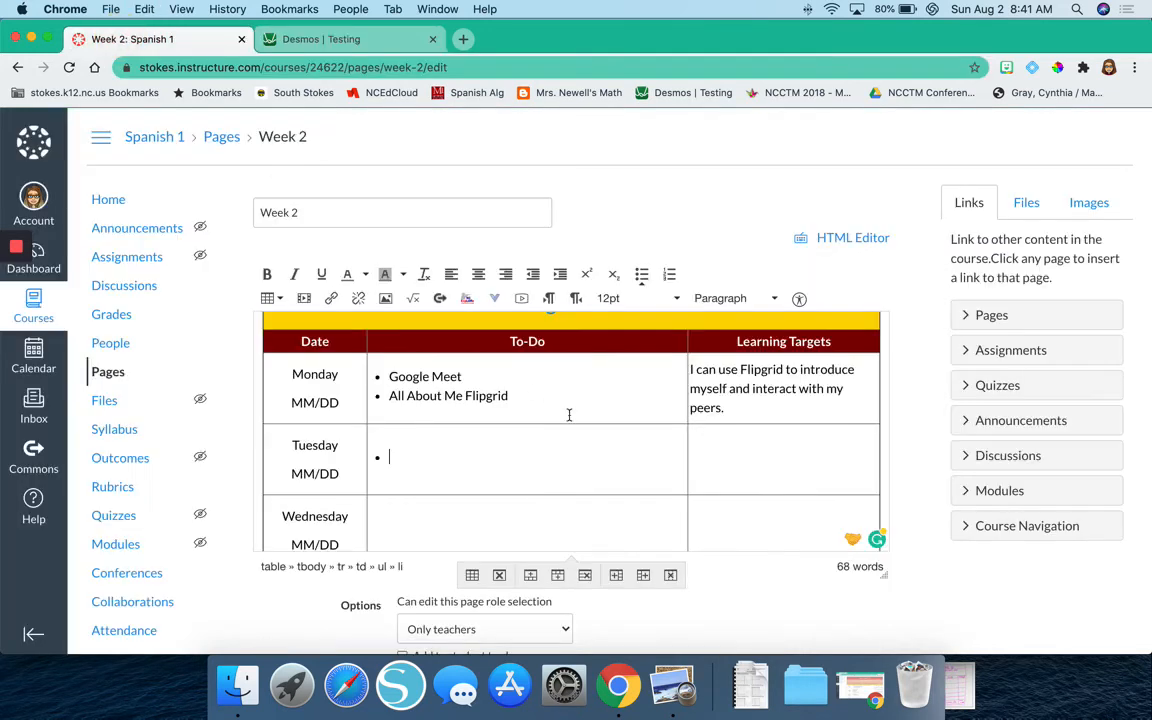
pyautogui.tripleClick(447, 396)
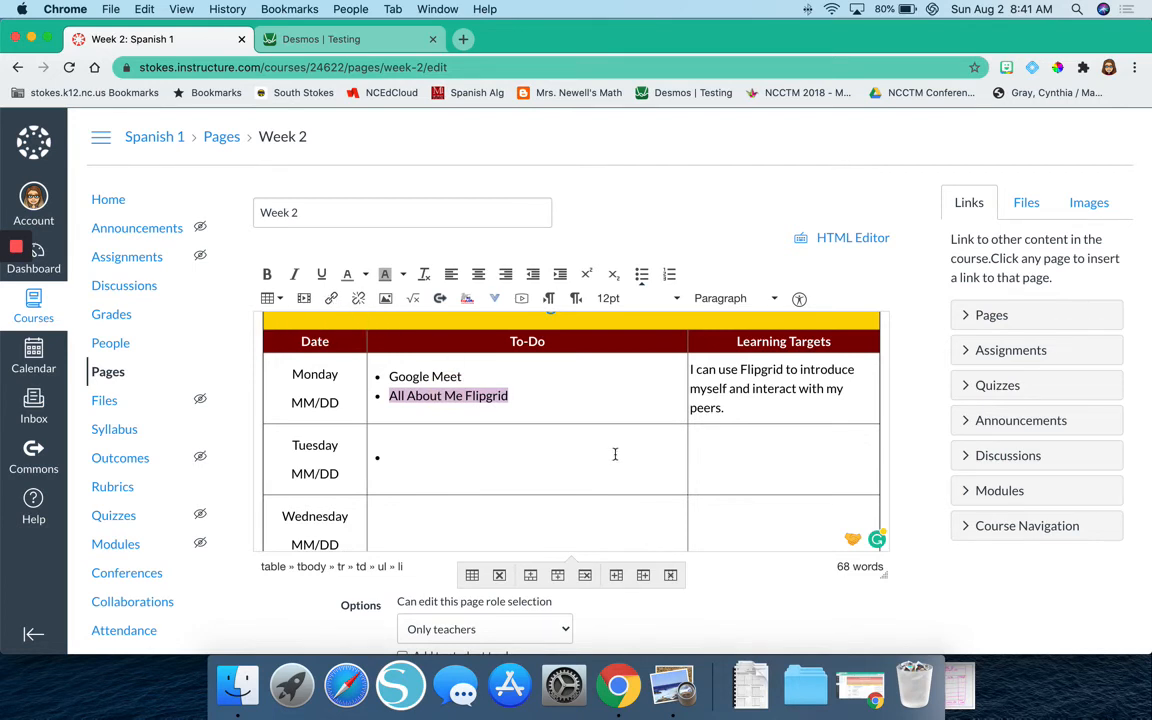
pyautogui.press('super+k')
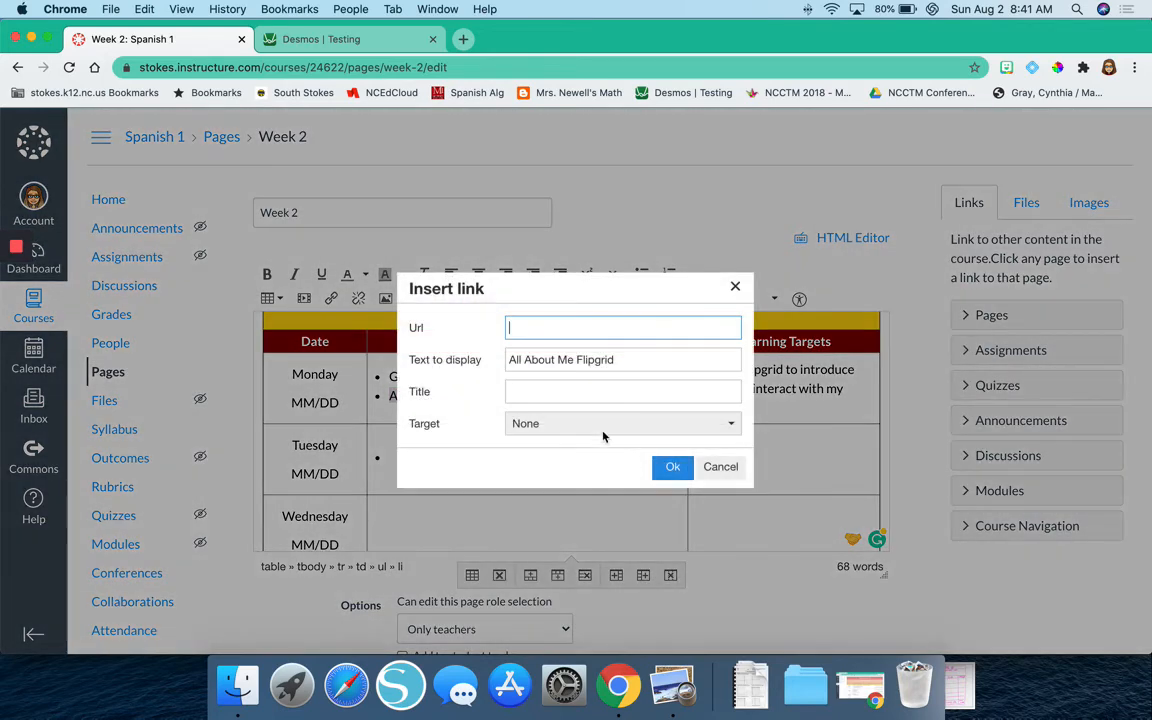
pyautogui.press('super+v')
pyautogui.click(590, 424)
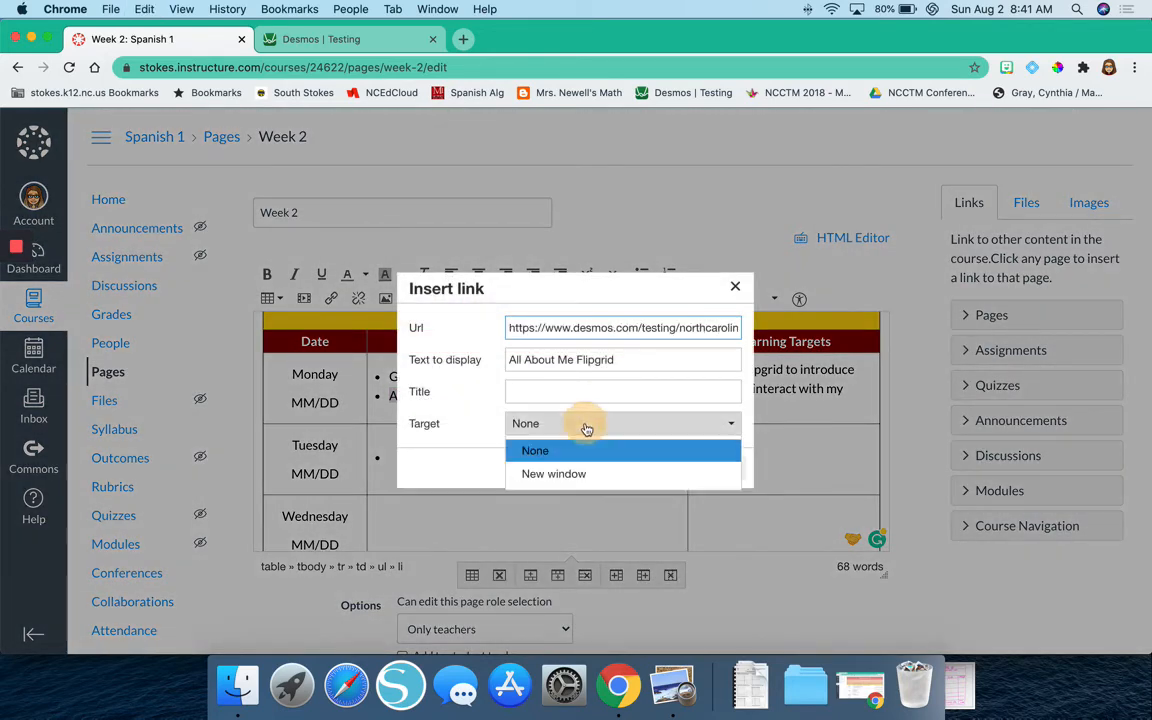
pyautogui.click(586, 472)
pyautogui.click(668, 468)
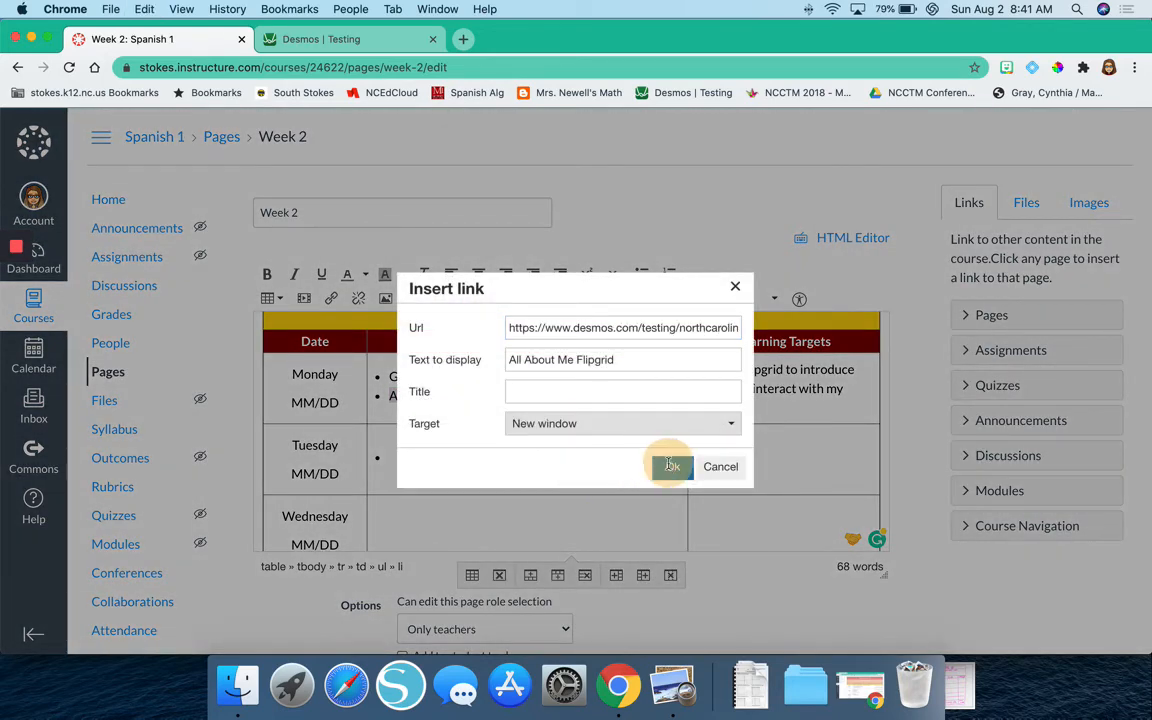
pyautogui.click(550, 395)
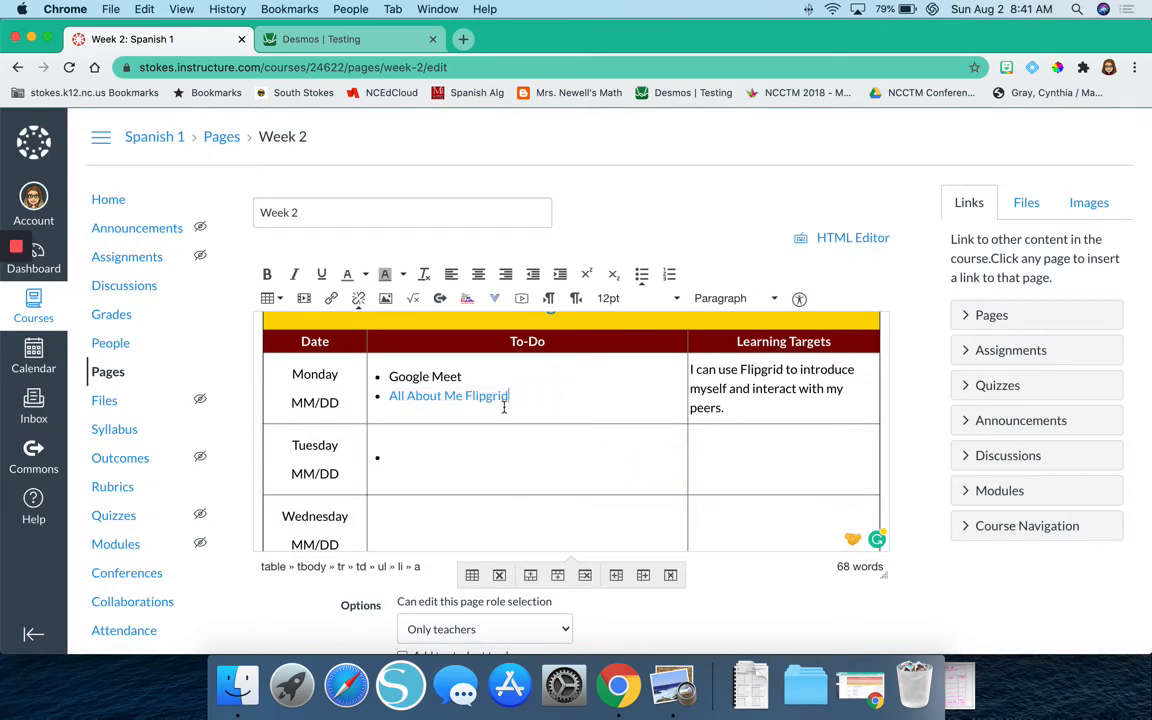
# Fill Tuesday's To-Do bullets with "Spanish Notes", "Spanish Vocabulary" and "Exit Ticket".
pyautogui.click(405, 459)
pyautogui.write('S')
pyautogui.press('BackSpace')
pyautogui.write('Spanish Notes')
pyautogui.press('Return')
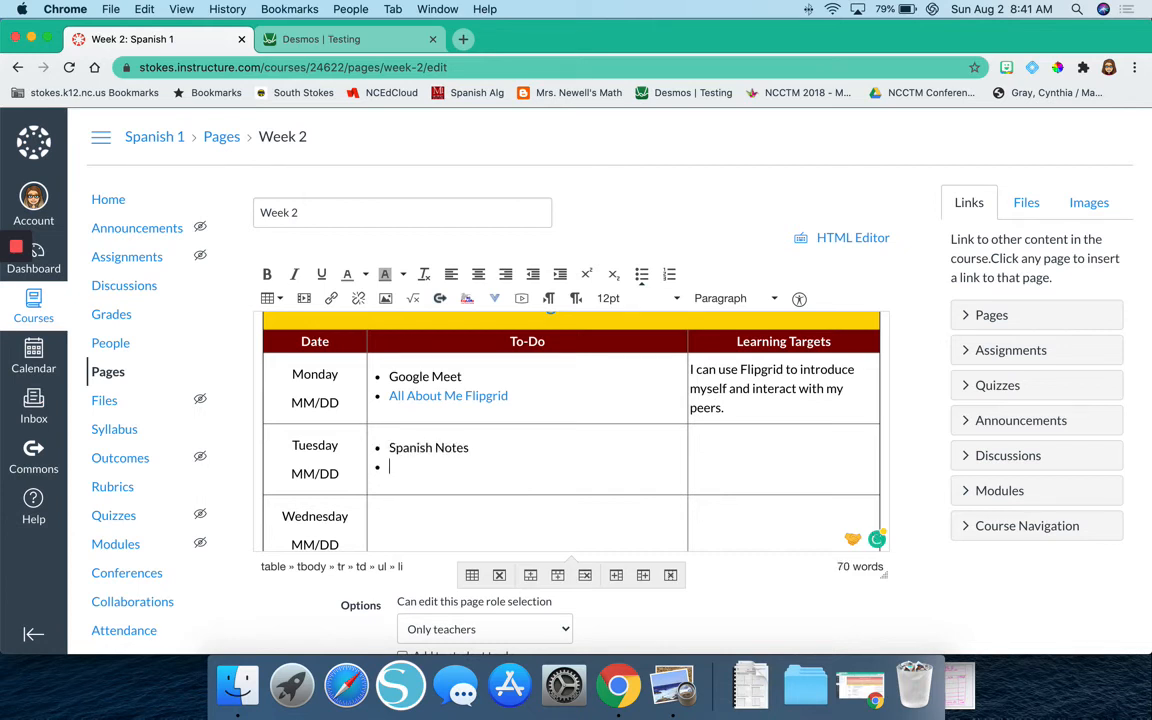
pyautogui.write('Spanish Vocabulary')
pyautogui.press('Return')
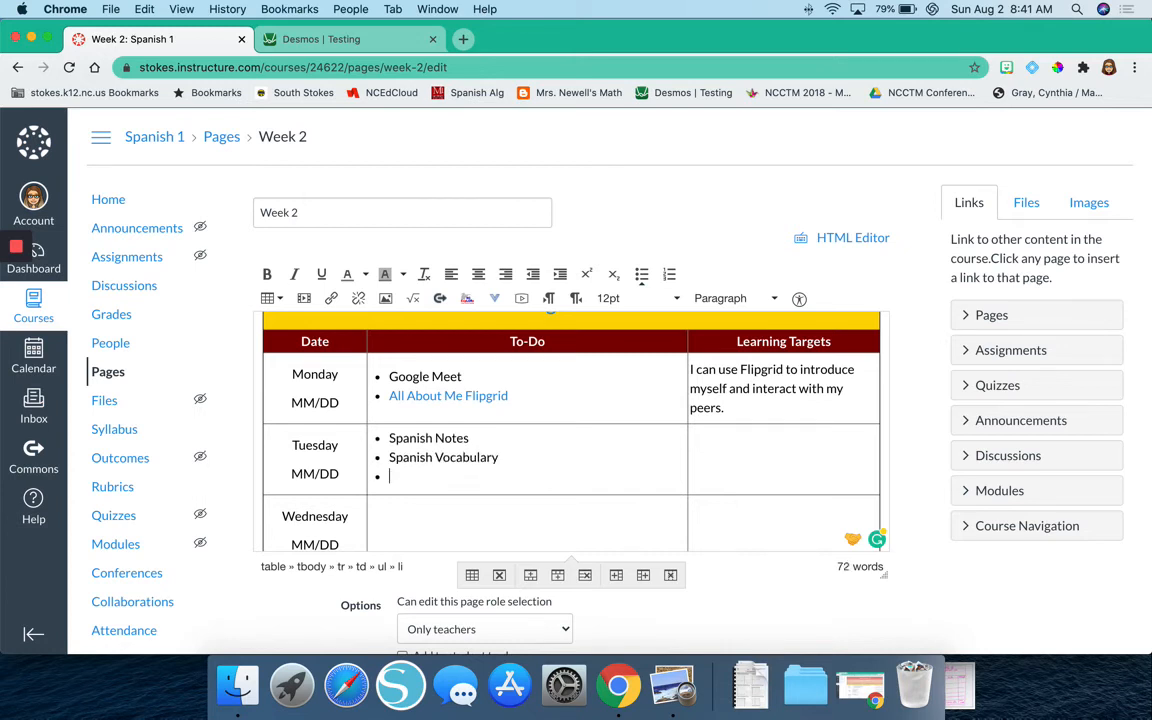
pyautogui.scroll(-1, 340, 572)
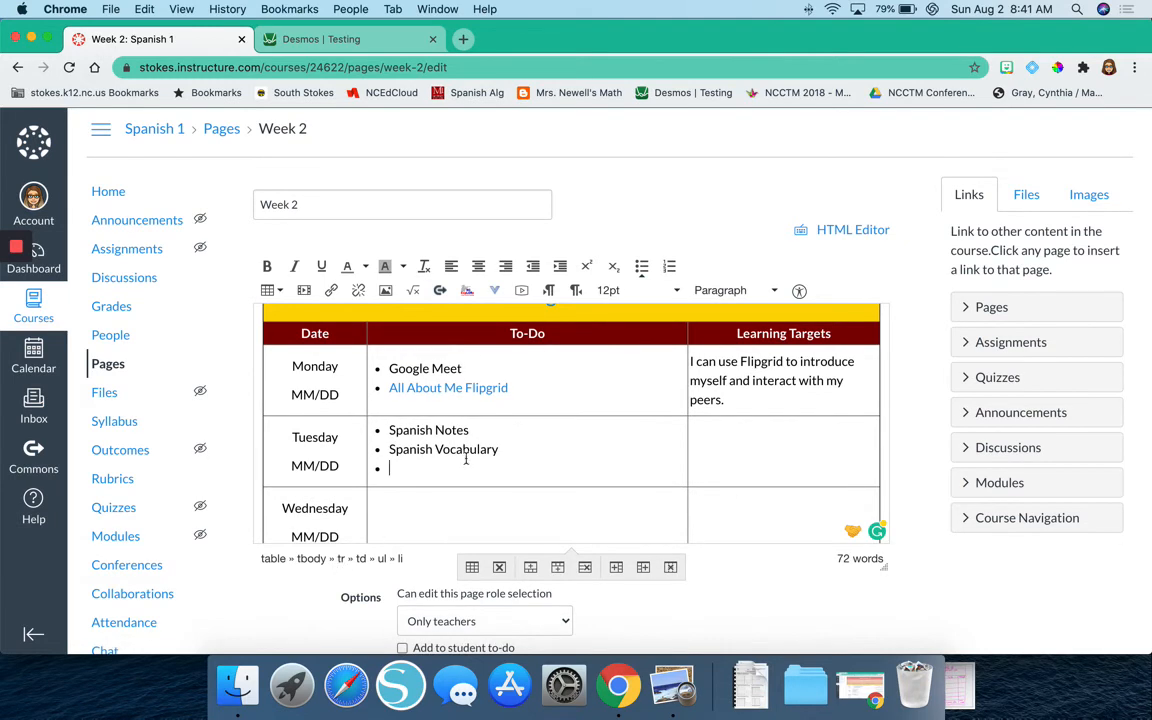
pyautogui.write('Exit Ticket')
# Enter "I can identify verb forms." as Tuesday's learning target.
pyautogui.click(766, 437)
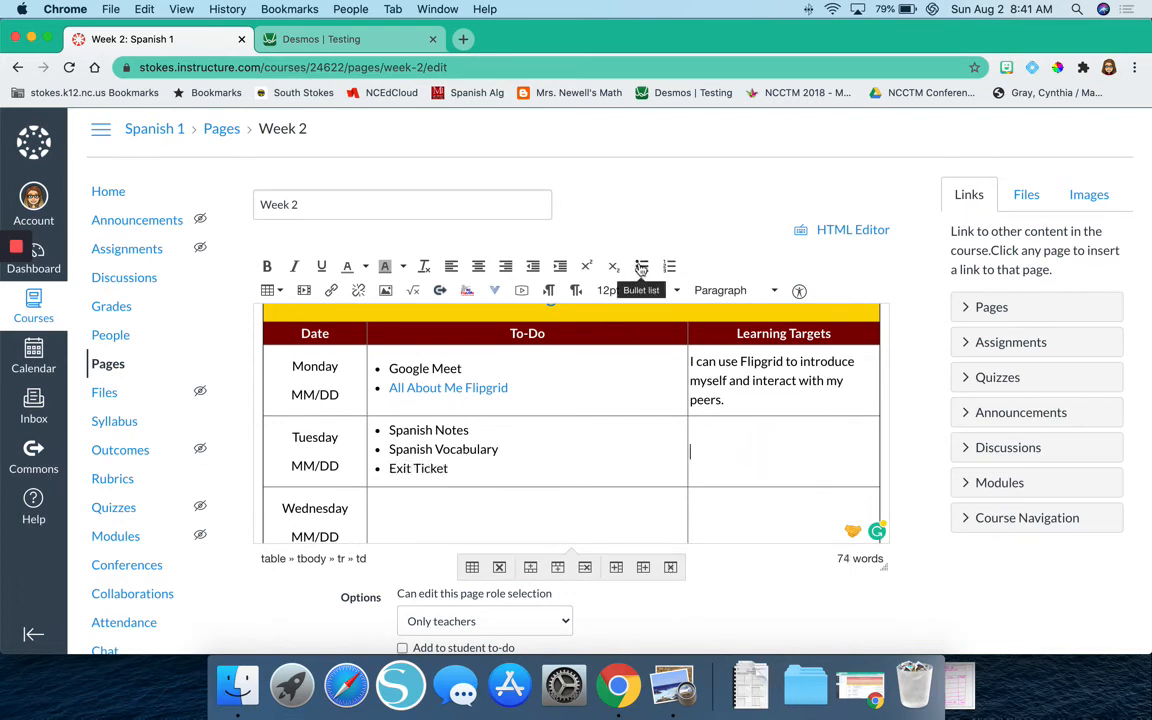
pyautogui.write('I can identify verb forms.')
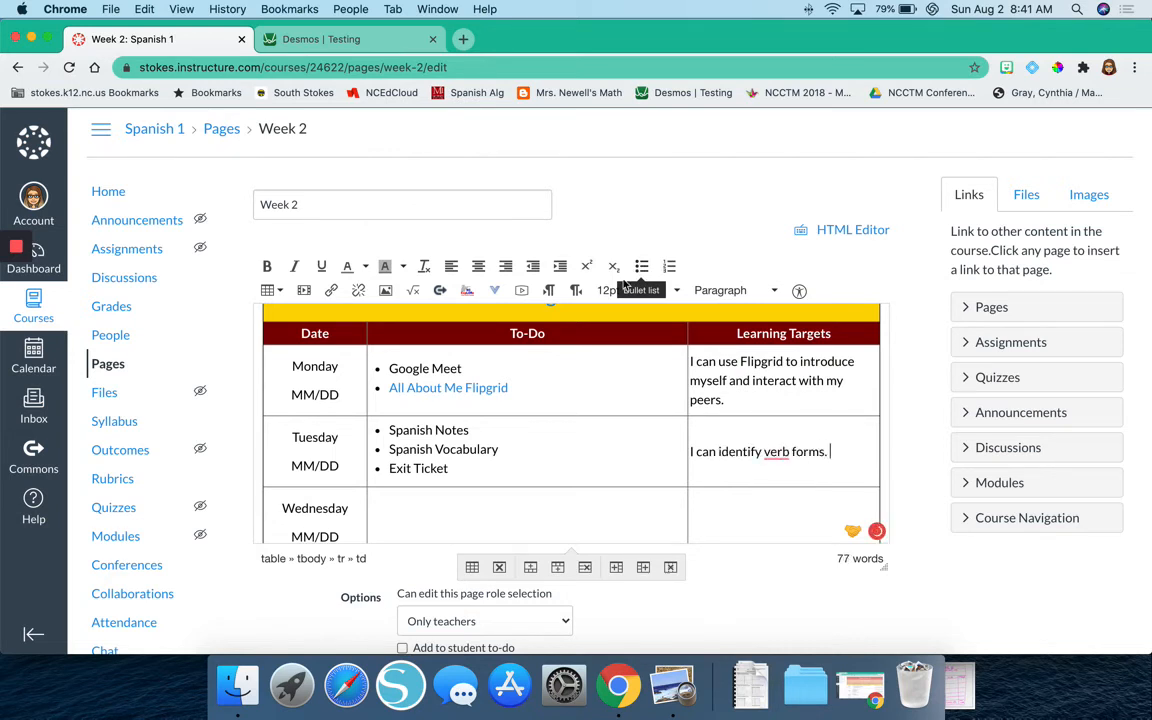
# Link the "Previous Week" text in the table's last row to the Week 1 course page.
pyautogui.scroll(-5, 593, 476)
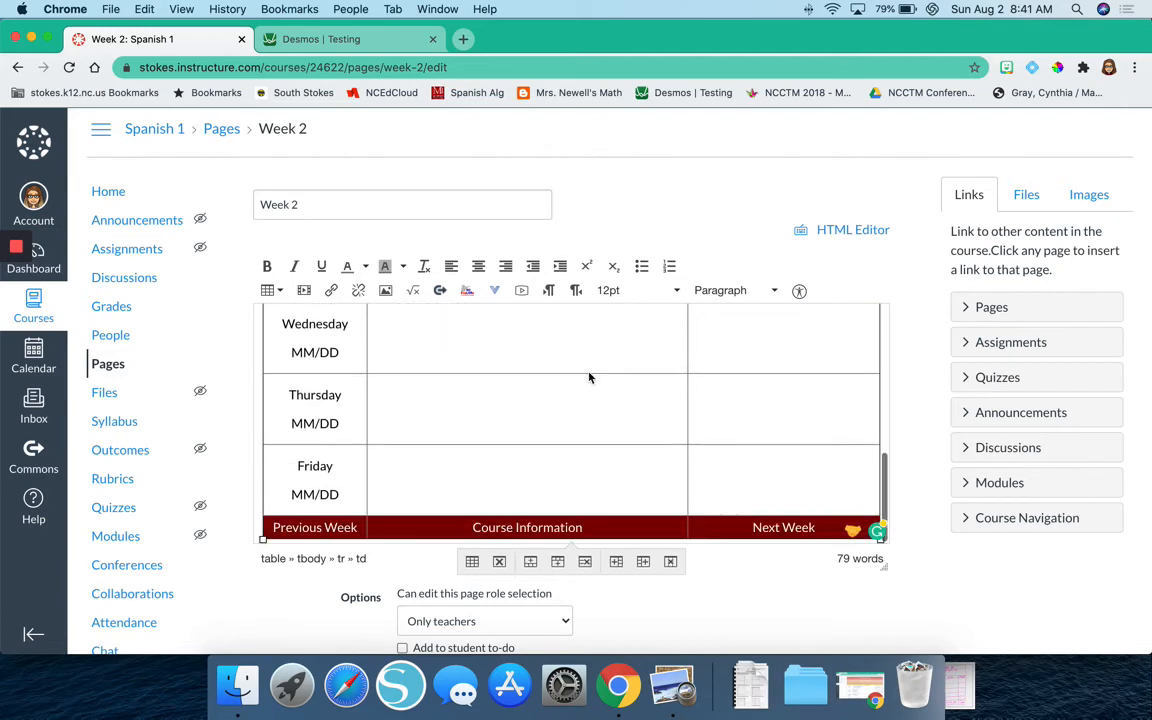
pyautogui.scroll(4, 589, 378)
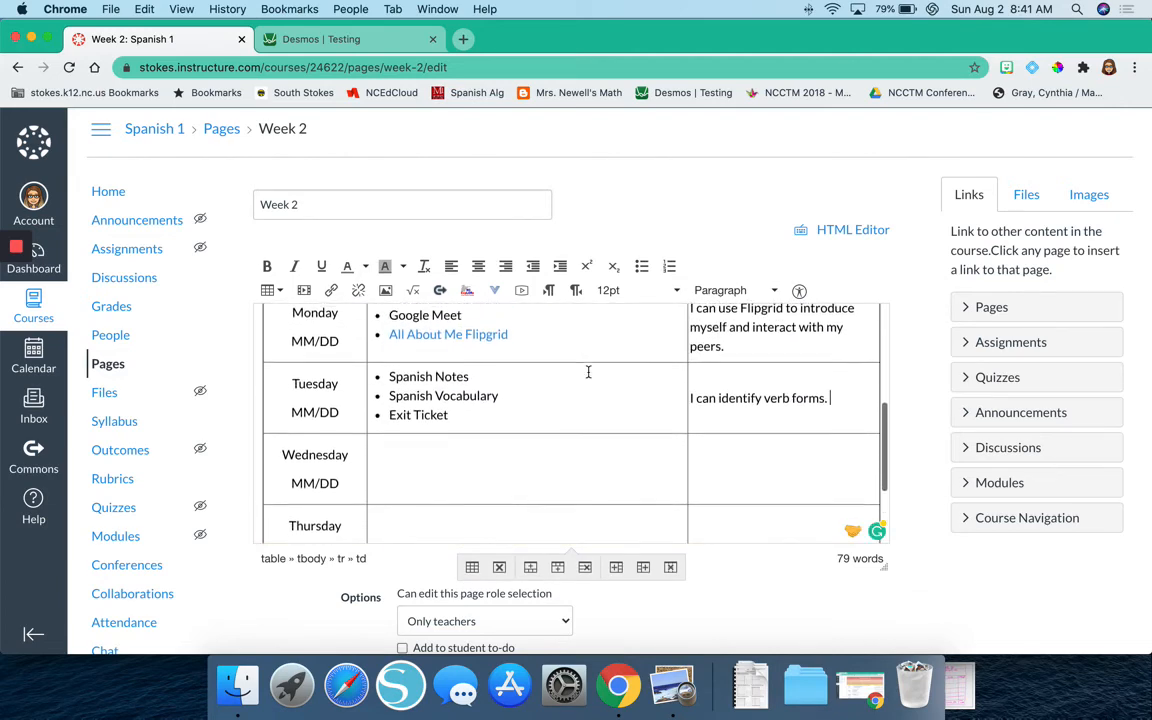
pyautogui.scroll(-4, 588, 372)
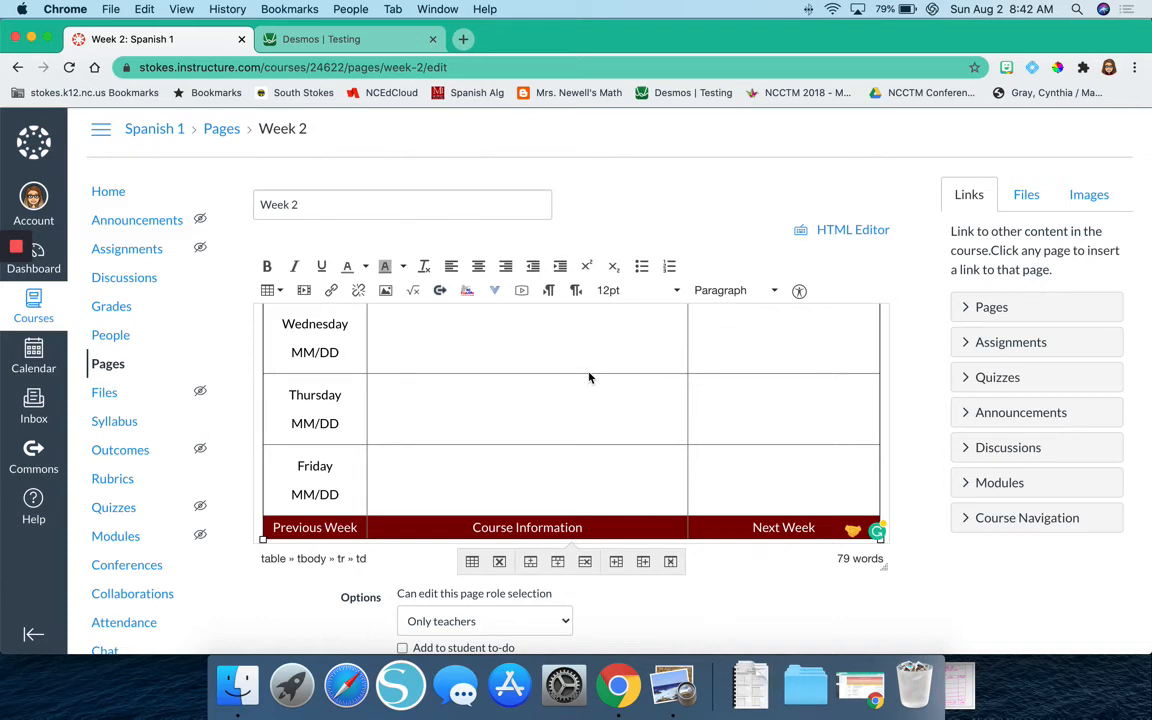
pyautogui.tripleClick(306, 530)
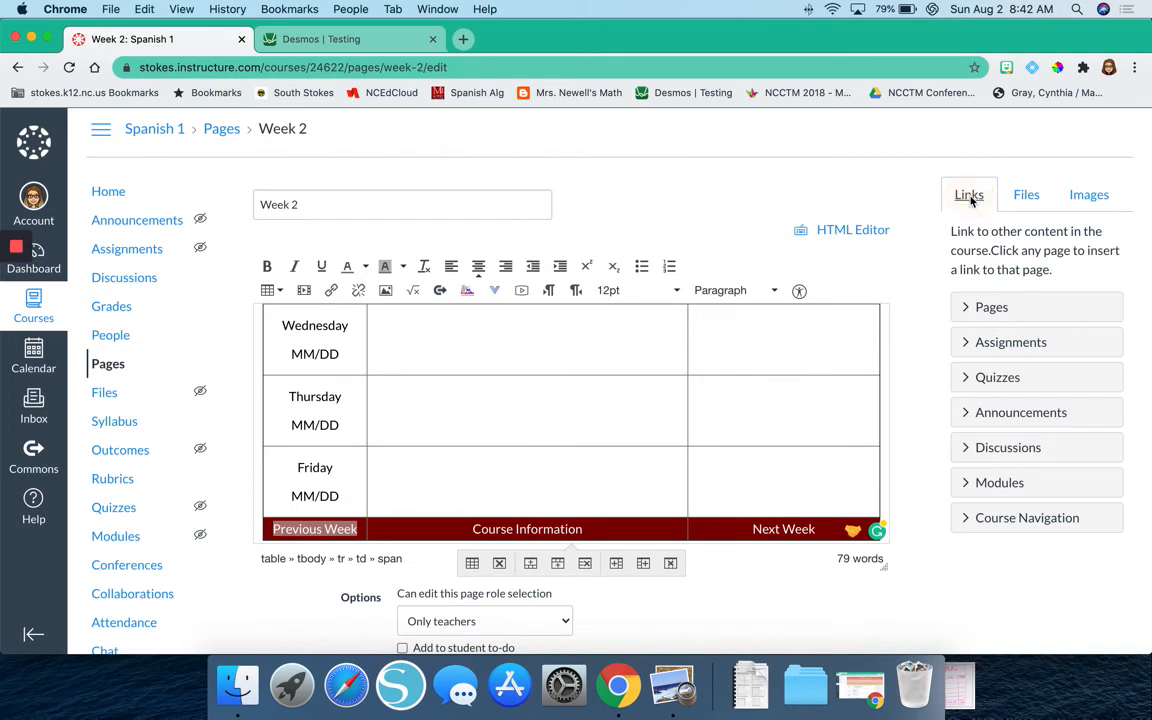
pyautogui.click(1010, 309)
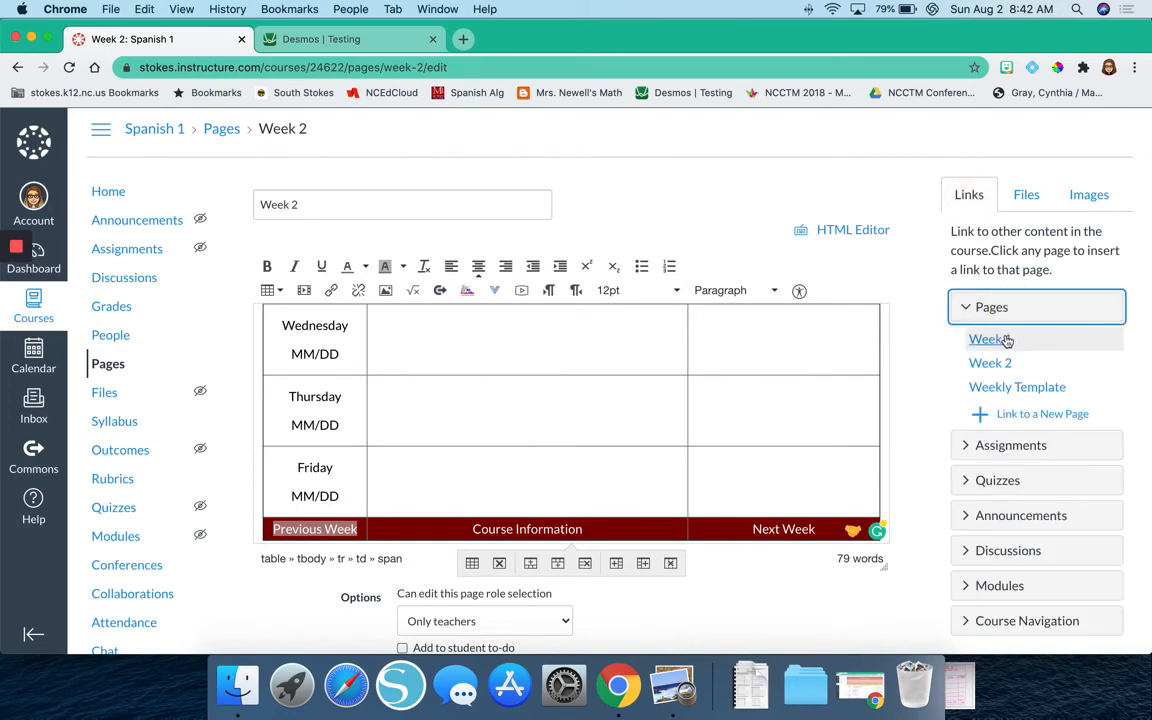
pyautogui.click(1003, 342)
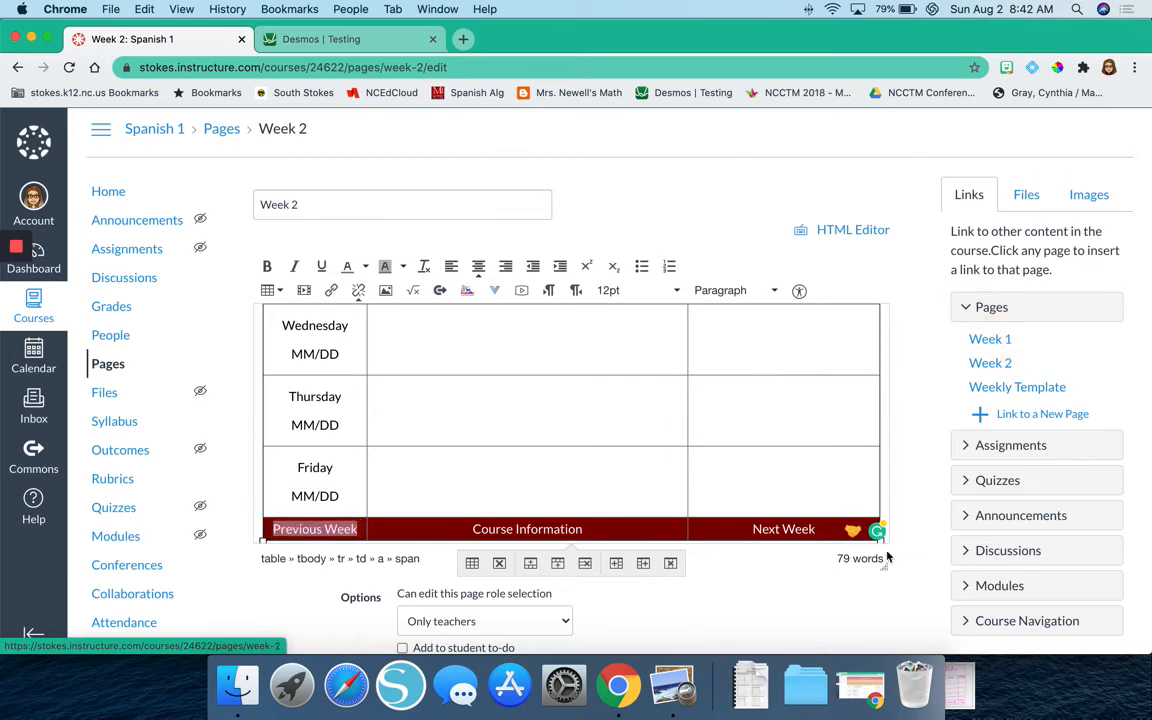
pyautogui.scroll(-1, 885, 488)
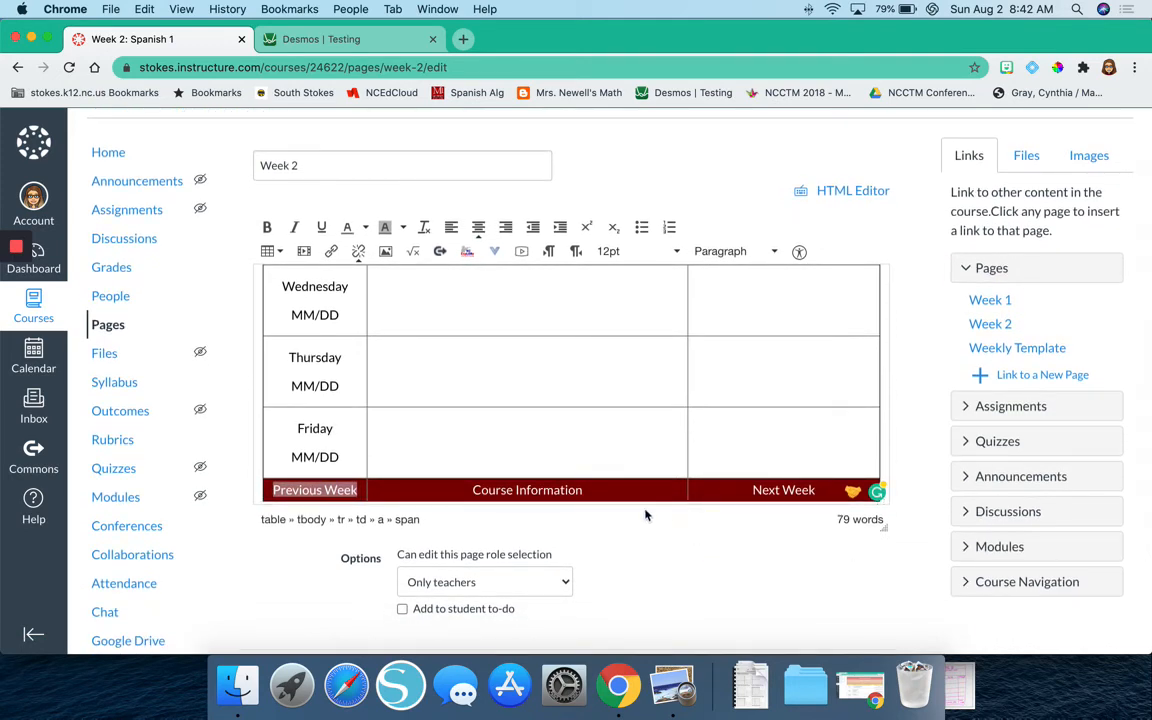
pyautogui.click(715, 489)
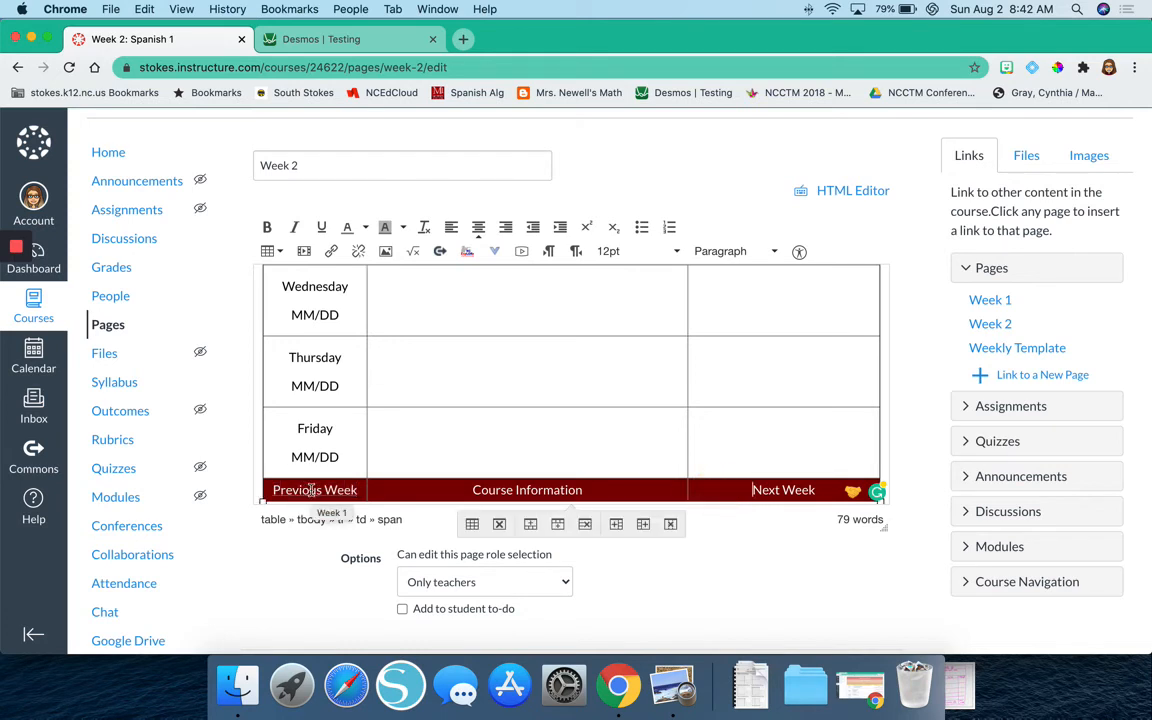
# Remove the custom text color from the "Previous Week" link in the last row of the Week 2 table.
pyautogui.doubleClick(311, 490)
pyautogui.tripleClick(311, 490)
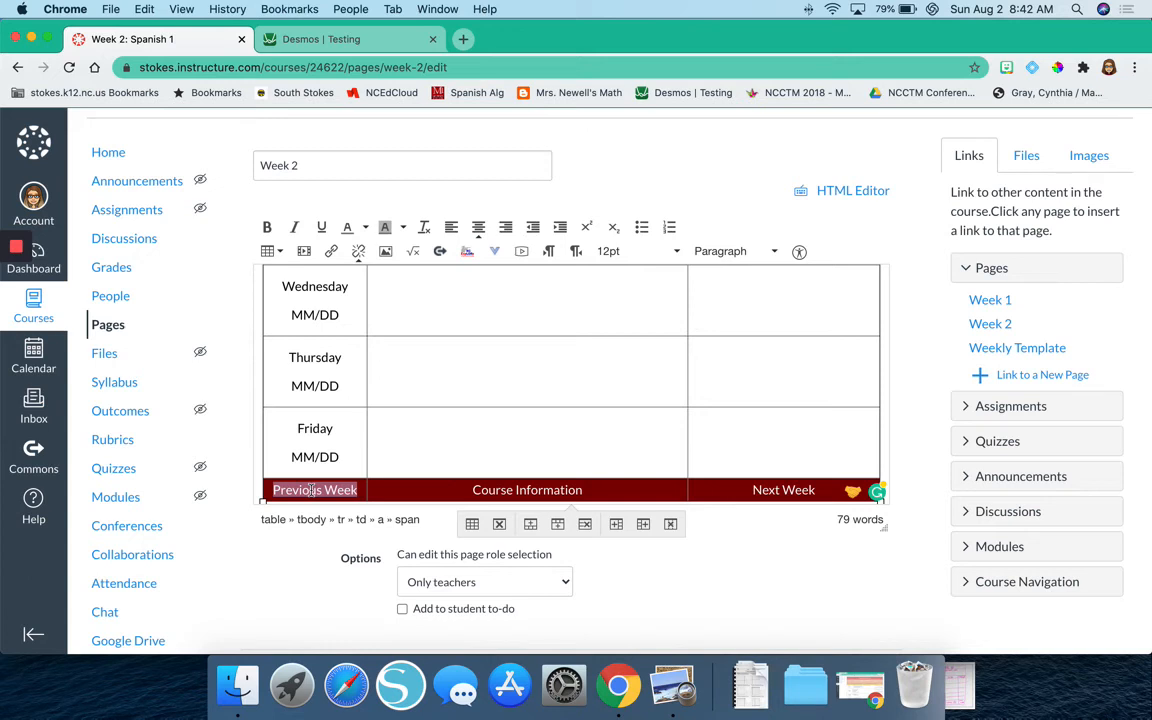
pyautogui.click(367, 229)
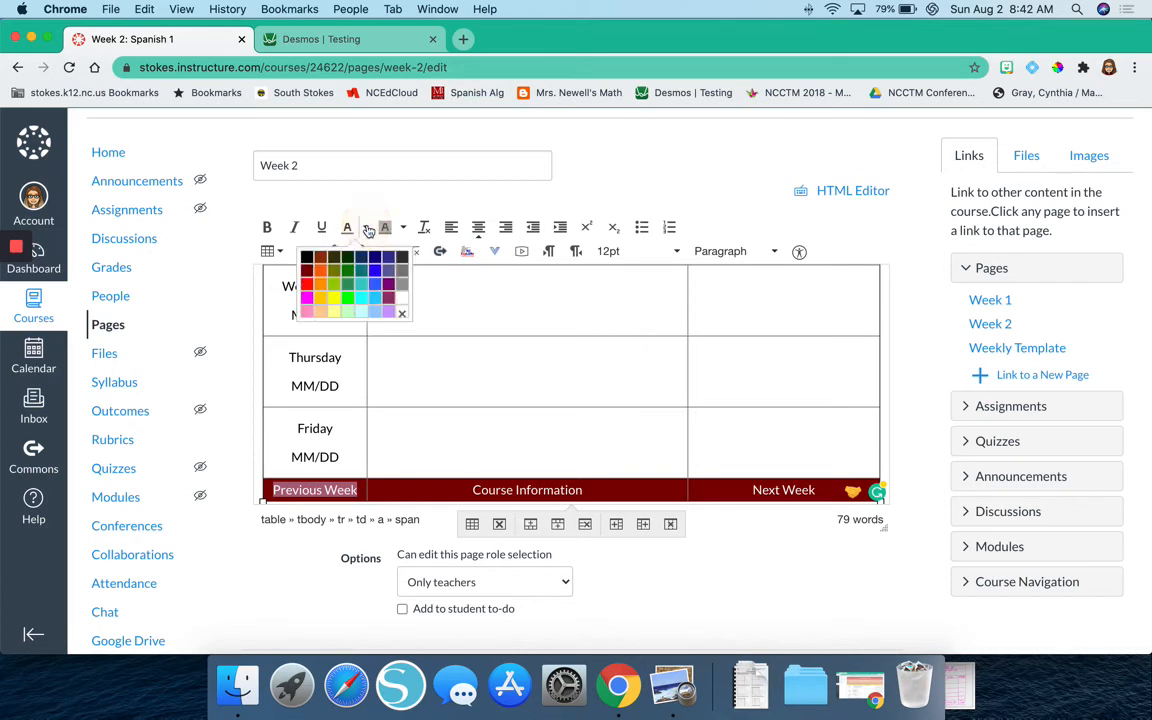
pyautogui.click(404, 316)
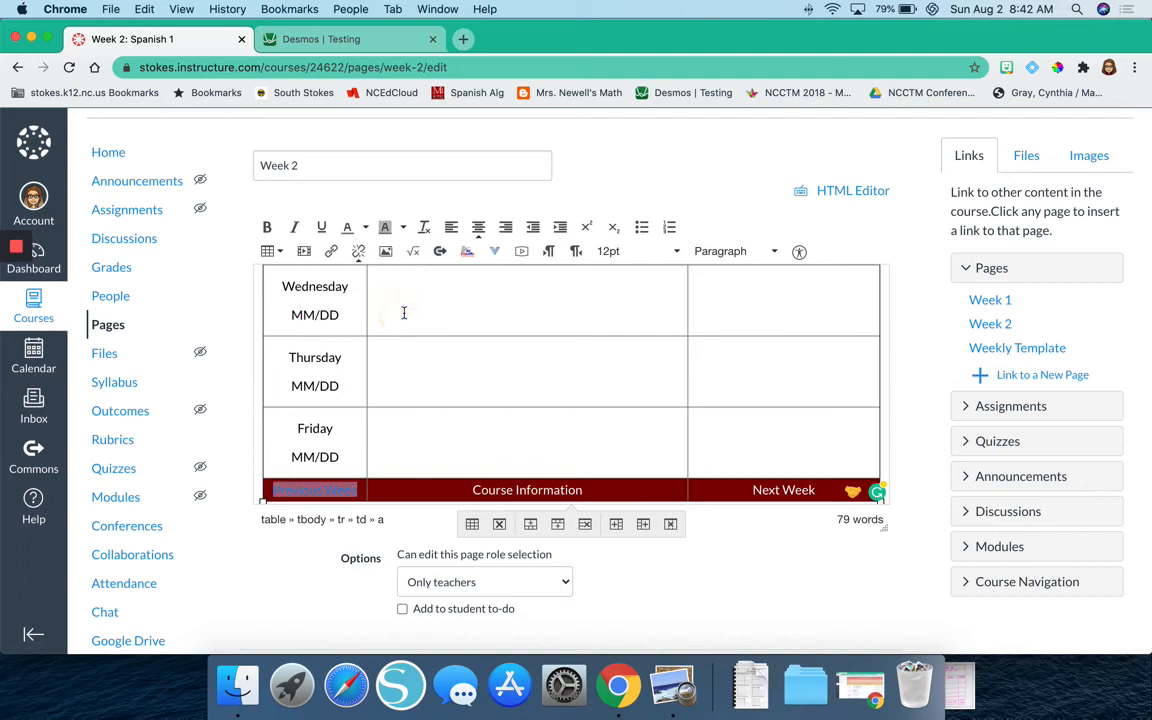
pyautogui.click(411, 427)
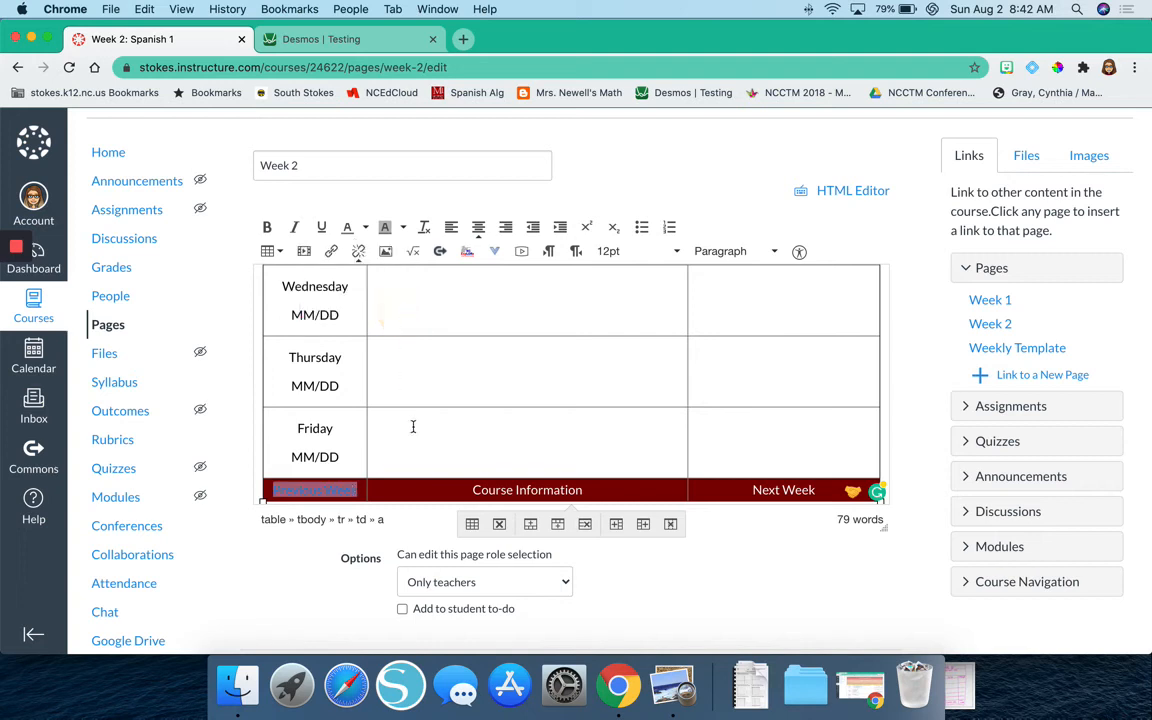
# Make the "Previous Week" link bold and save the Week 2 page.
pyautogui.tripleClick(353, 490)
pyautogui.click(270, 227)
pyautogui.click(558, 420)
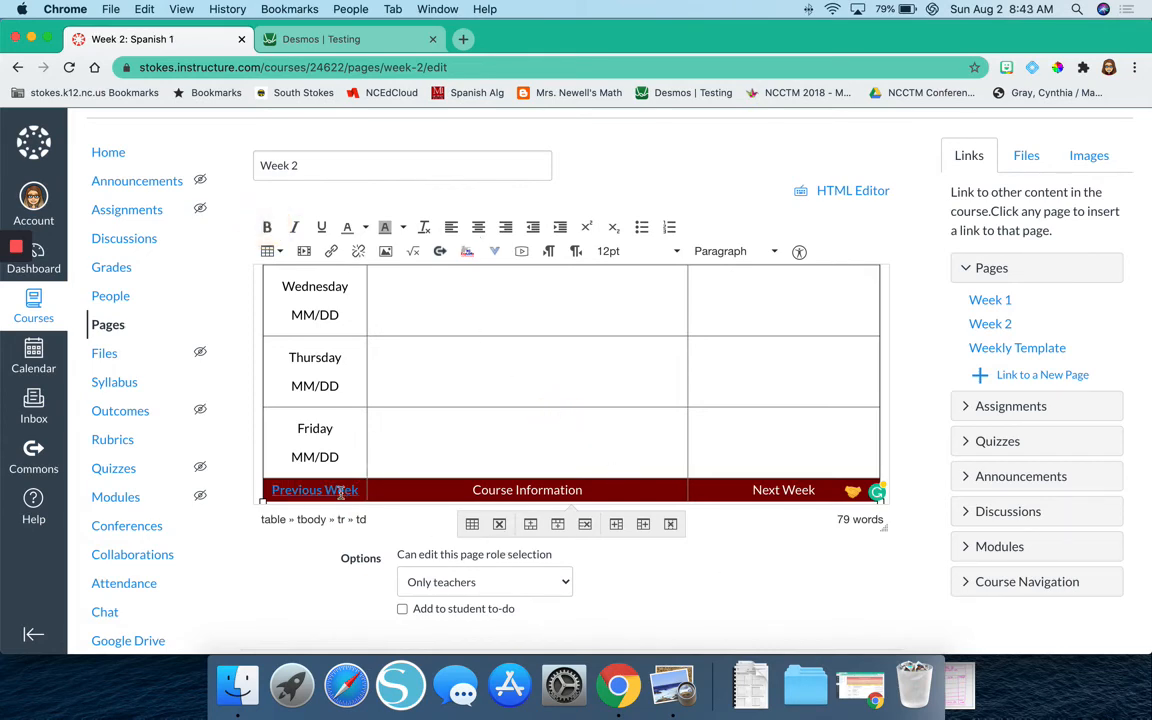
pyautogui.scroll(-3, 632, 535)
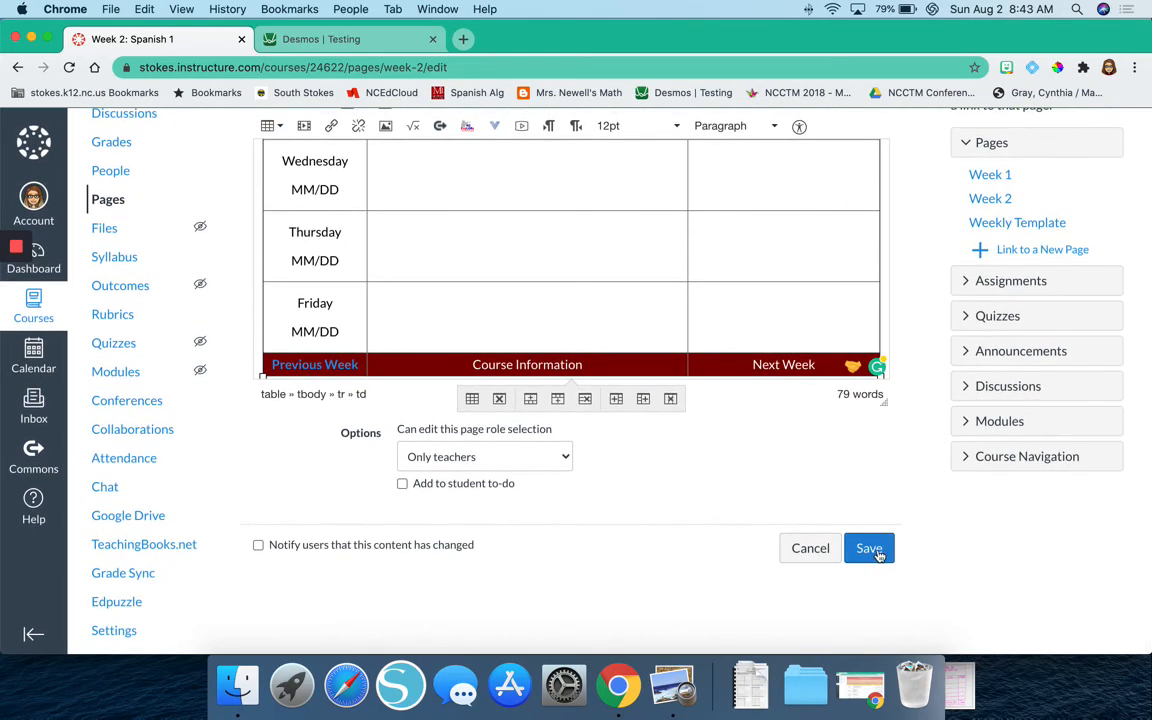
pyautogui.click(872, 549)
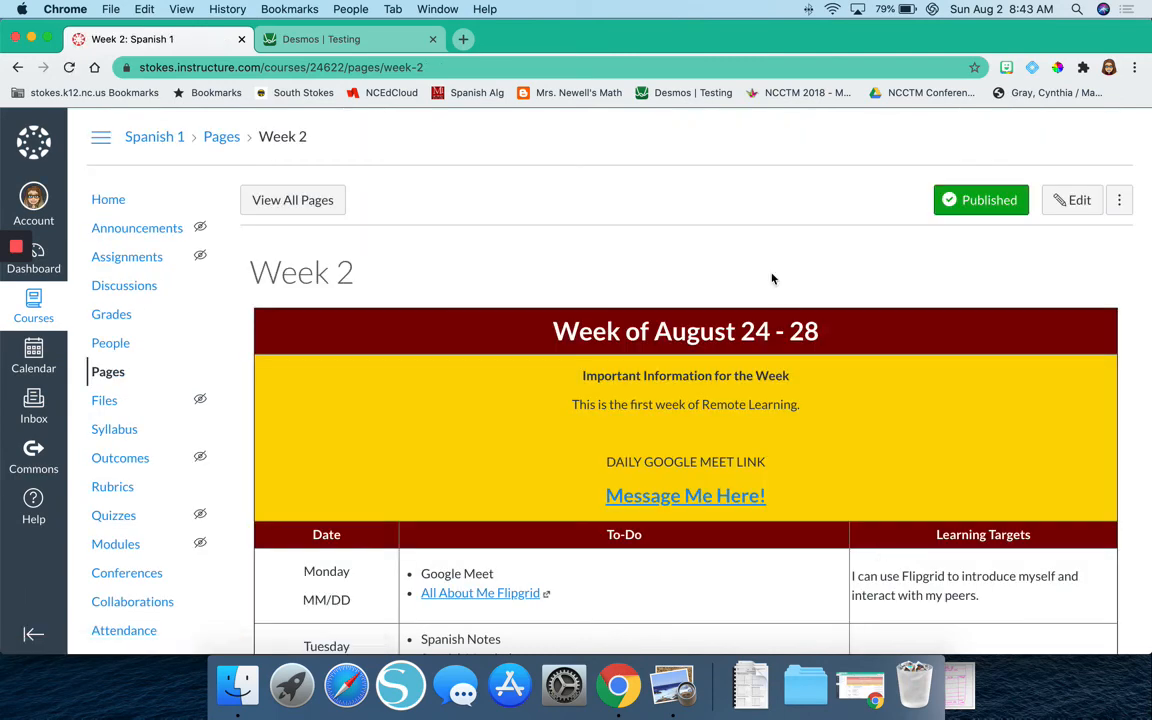
# Test the "Previous Week" link on the saved Week 2 page and look over the page it opens.
pyautogui.scroll(-5, 772, 279)
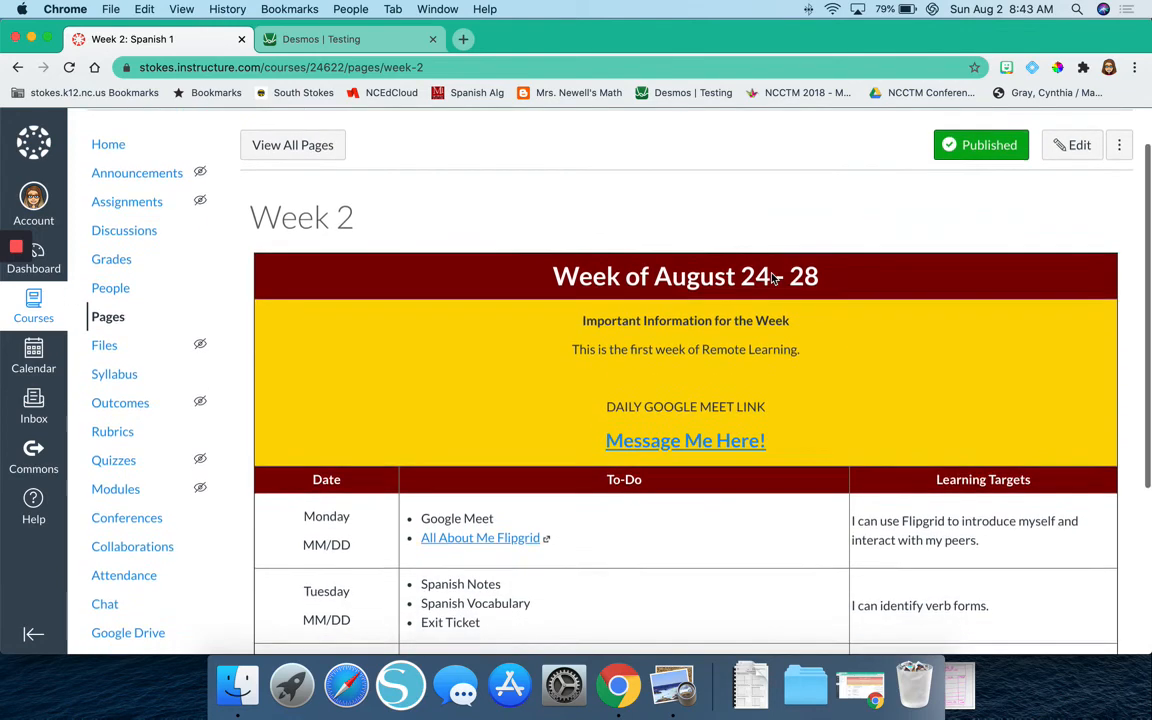
pyautogui.scroll(-5, 648, 420)
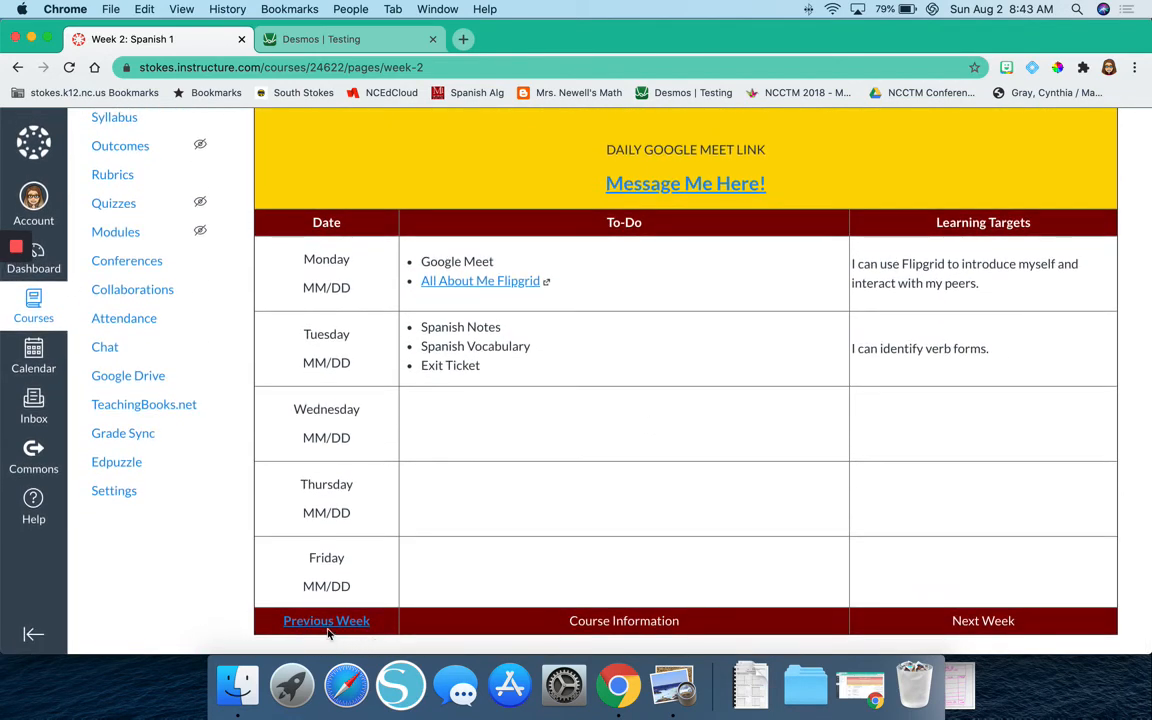
pyautogui.click(326, 621)
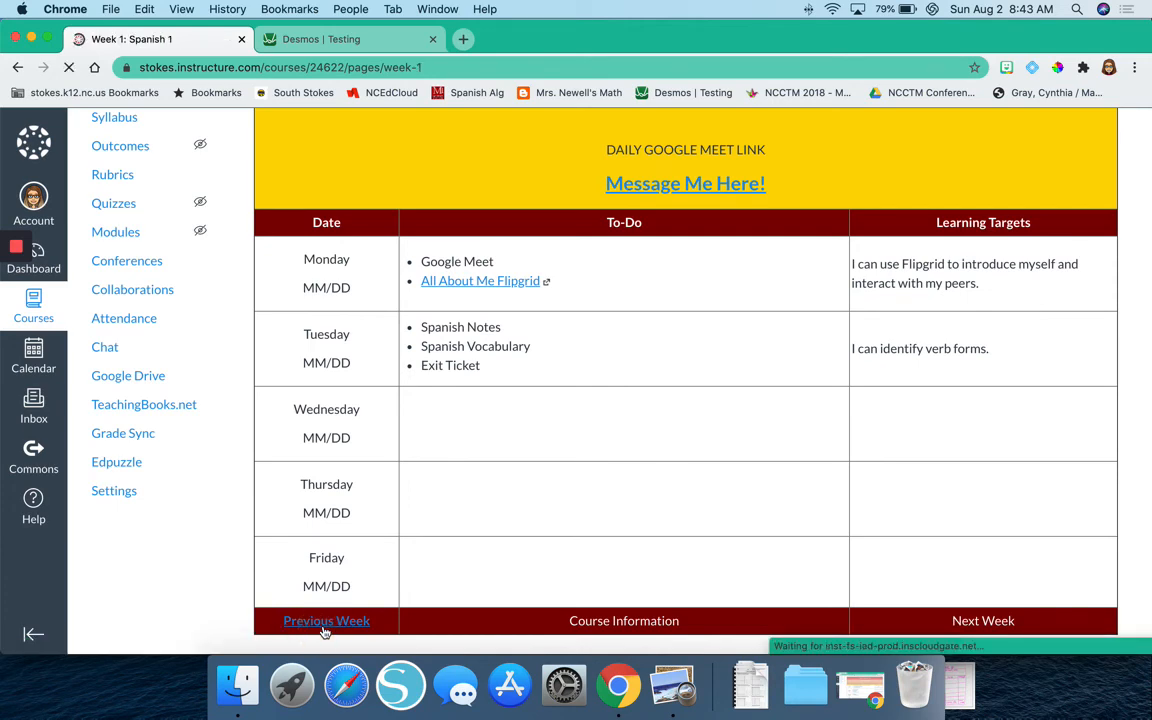
pyautogui.scroll(-5, 326, 625)
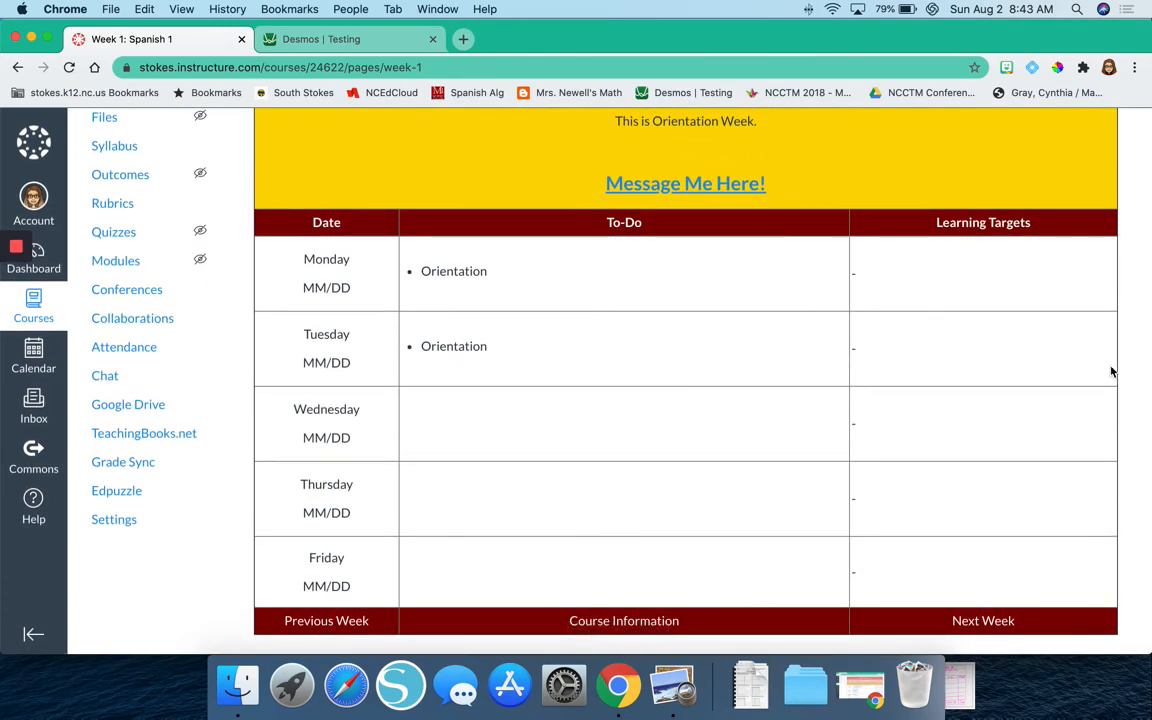
pyautogui.scroll(5, 970, 610)
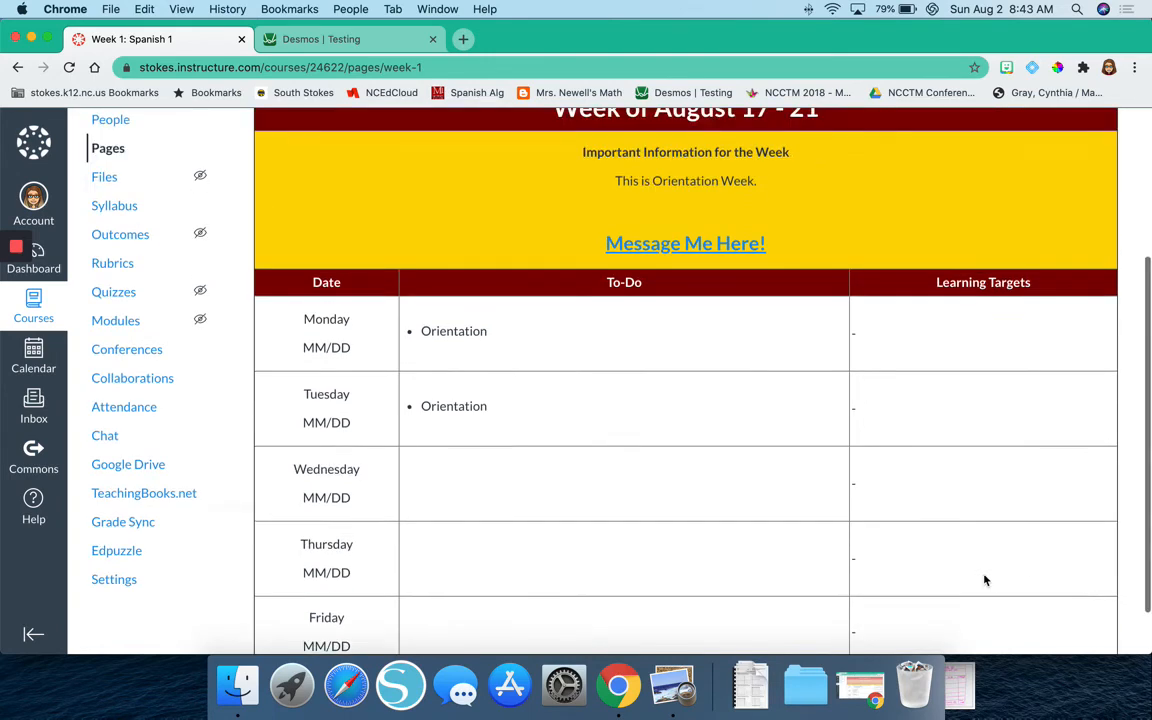
# Edit the Week 1 page, link "Next Week" in the table's last row to the Week 2 course page, and save.
pyautogui.click(1074, 201)
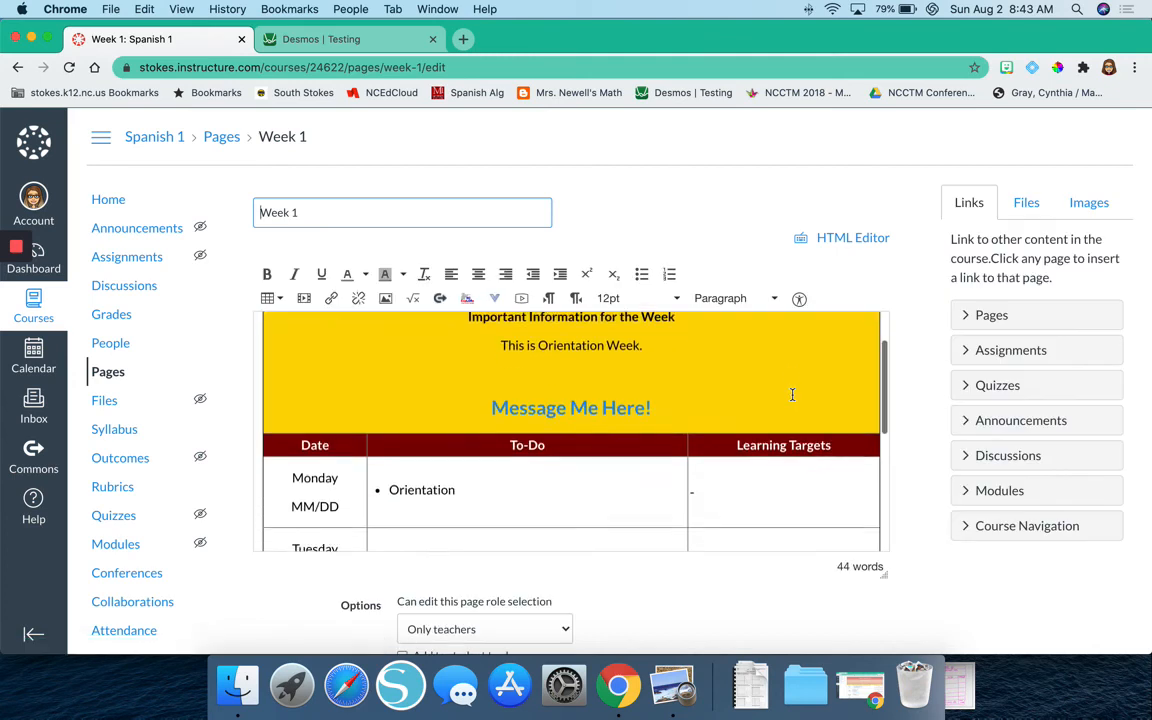
pyautogui.scroll(-3, 792, 395)
pyautogui.scroll(-2, 792, 395)
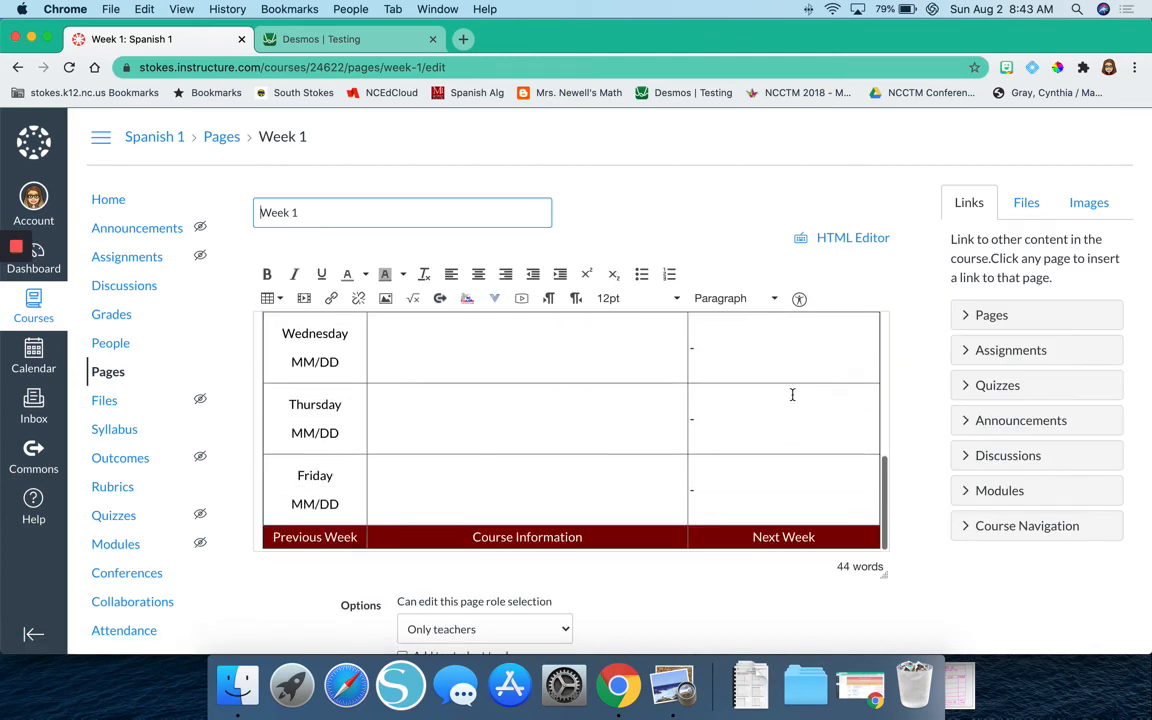
pyautogui.tripleClick(772, 538)
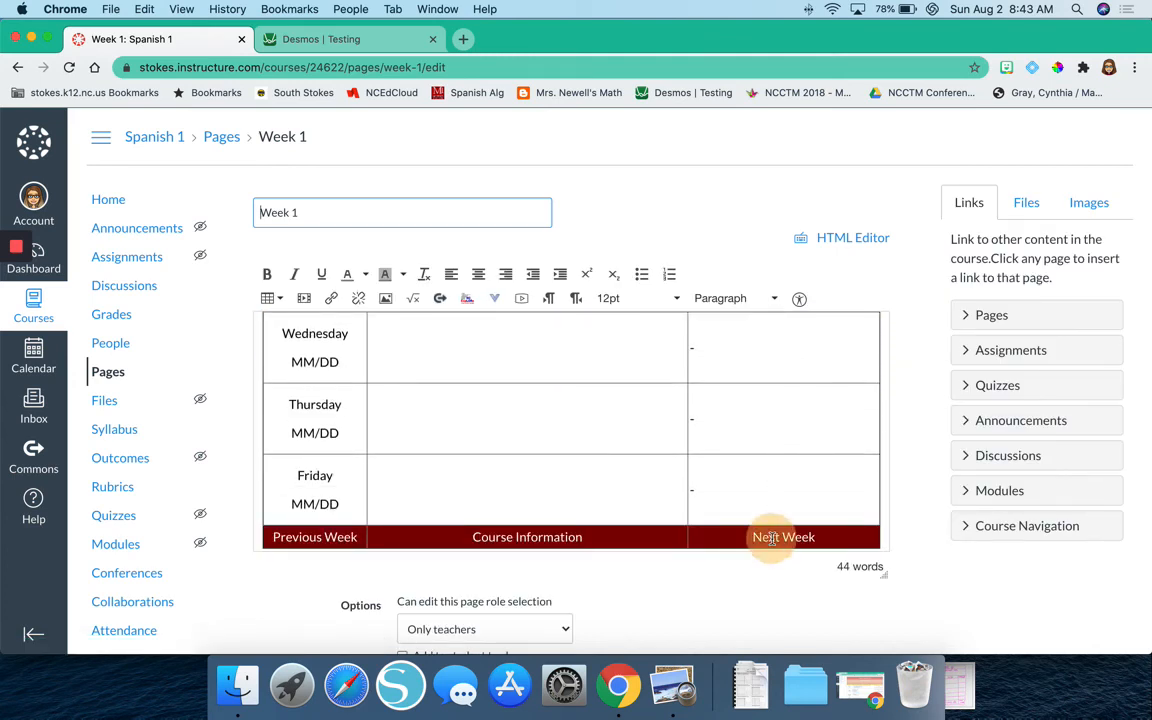
pyautogui.click(972, 317)
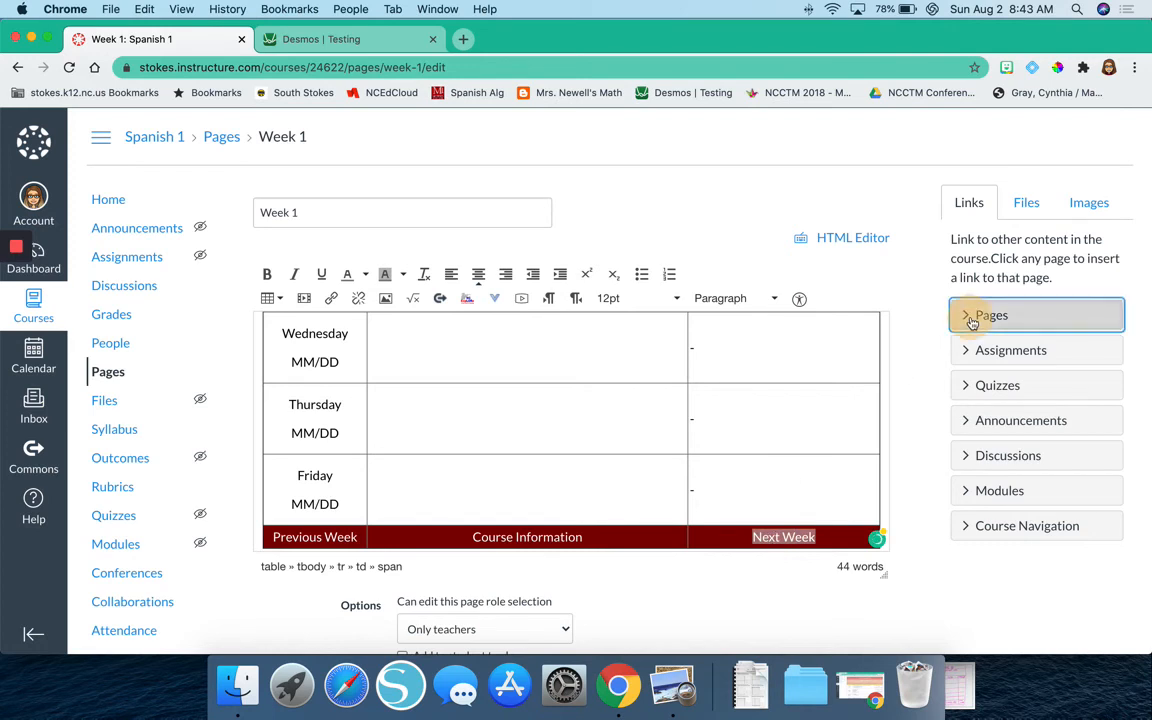
pyautogui.click(990, 372)
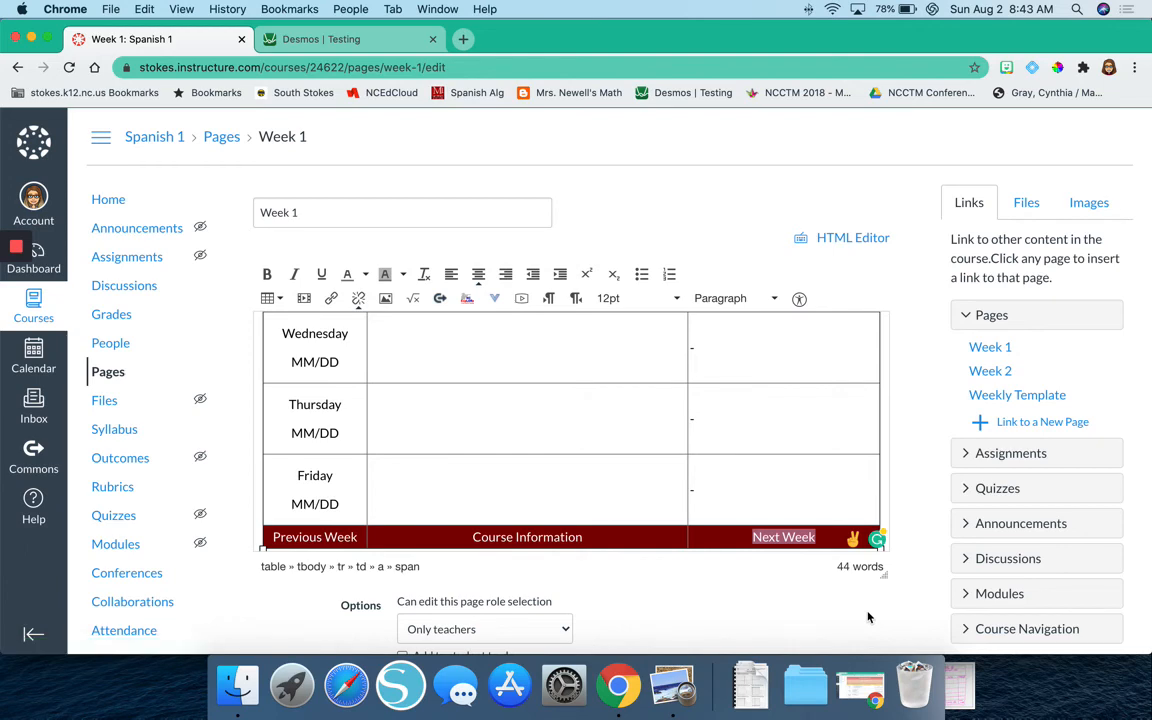
pyautogui.scroll(-3, 868, 617)
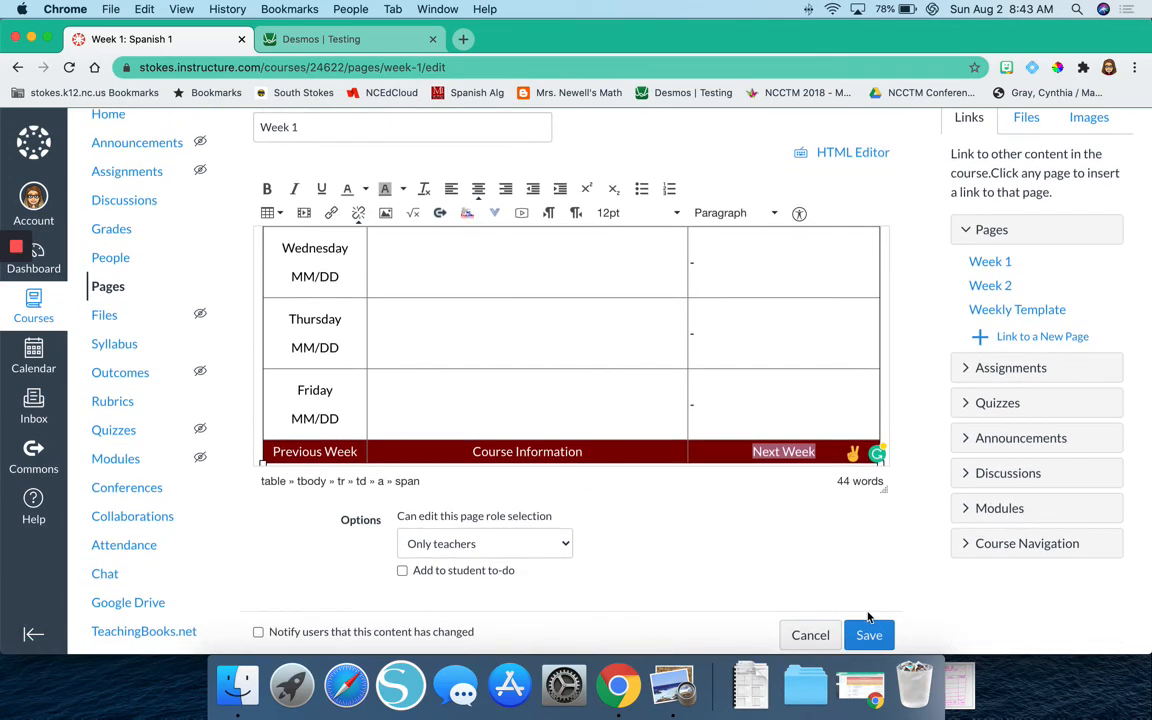
pyautogui.click(870, 636)
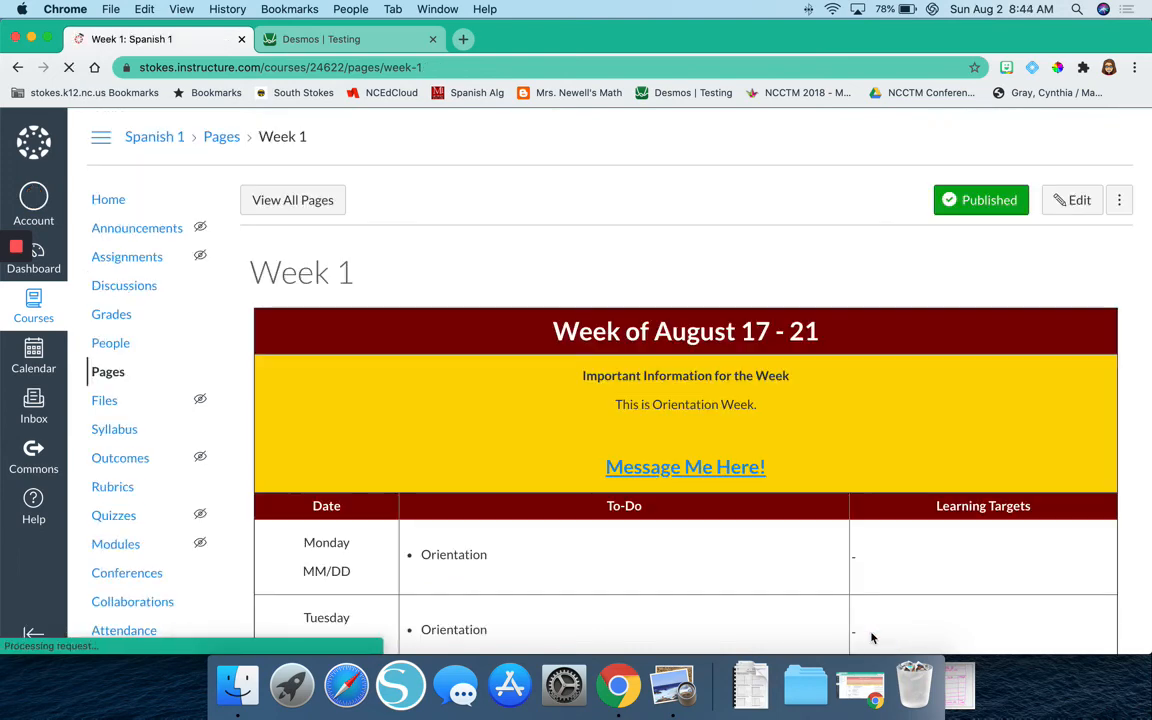
# Test the "Next Week" link in the last row of the saved Week 1 page.
pyautogui.scroll(-5, 874, 633)
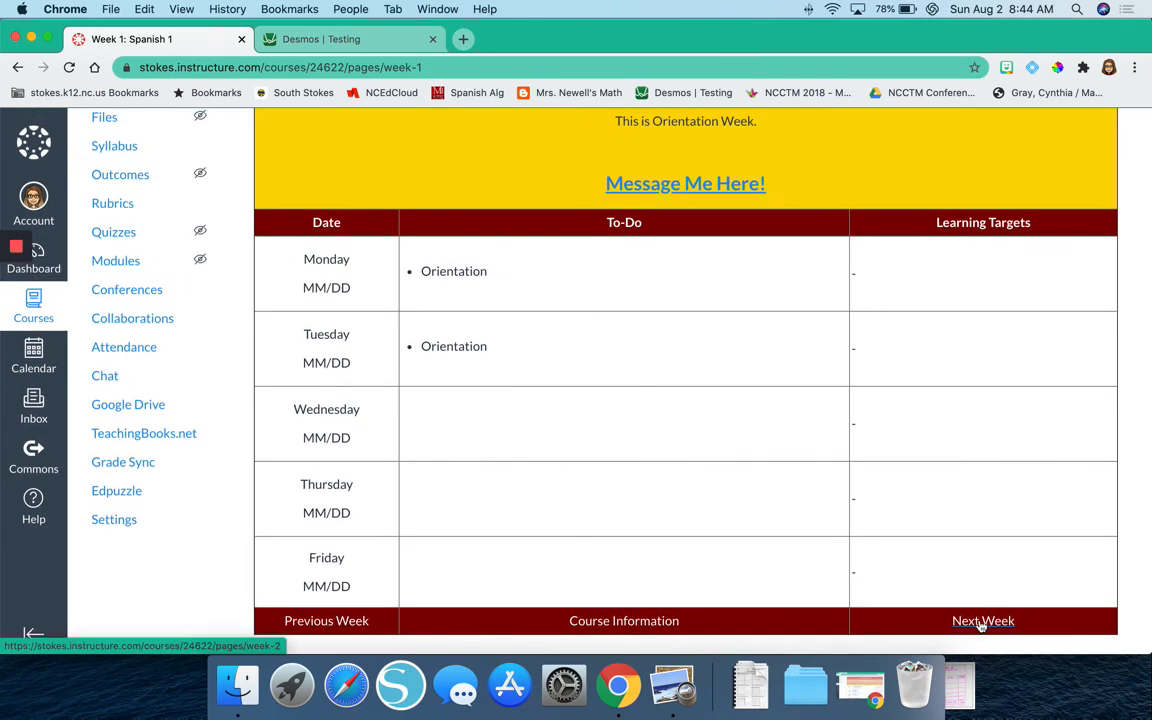
pyautogui.click(962, 622)
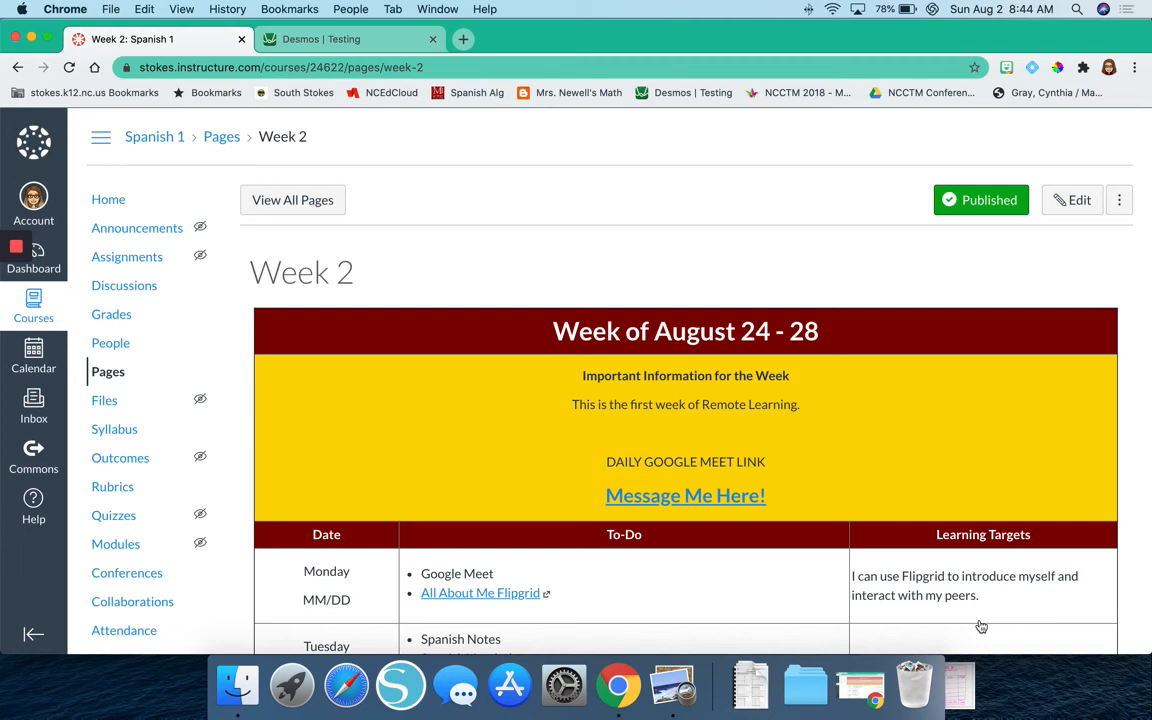
pyautogui.click(100, 201)
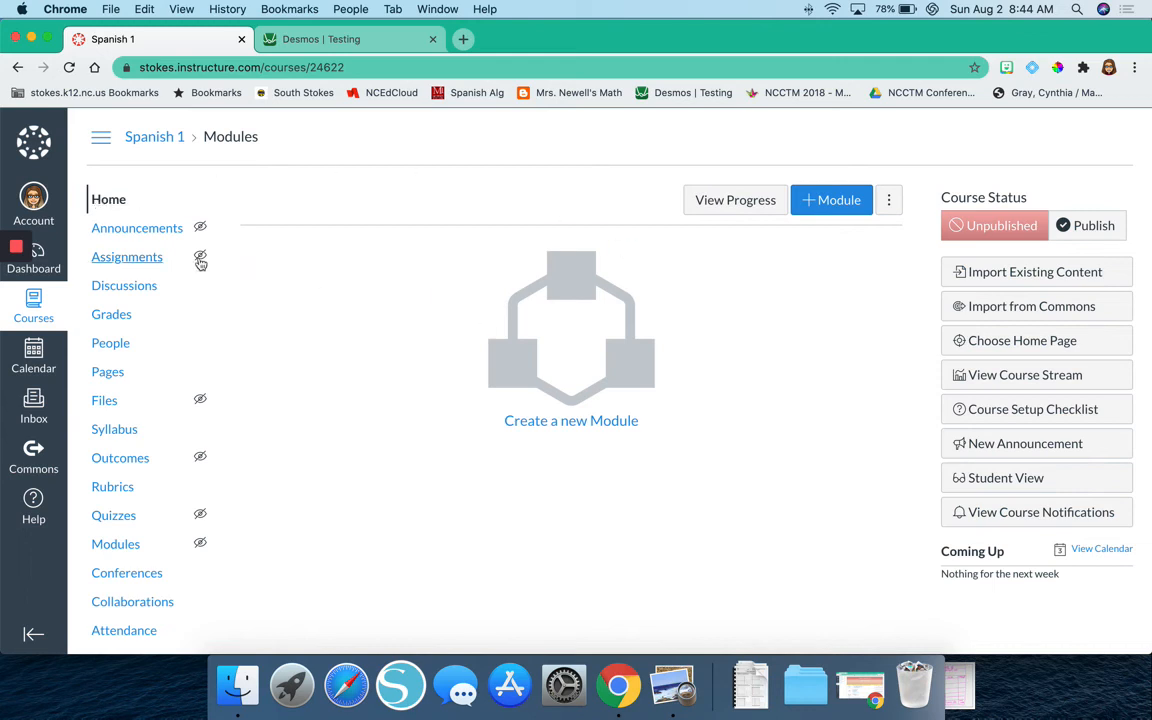
pyautogui.click(100, 200)
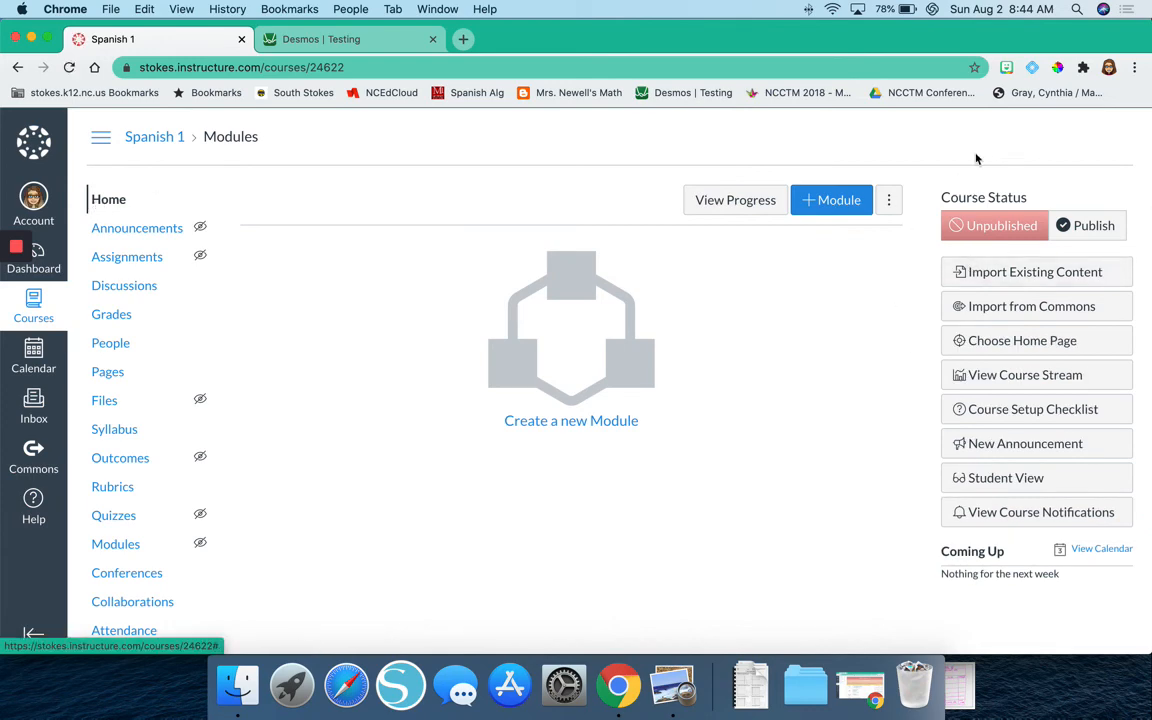
pyautogui.moveTo(977, 159); pyautogui.dragTo(1010, 167)
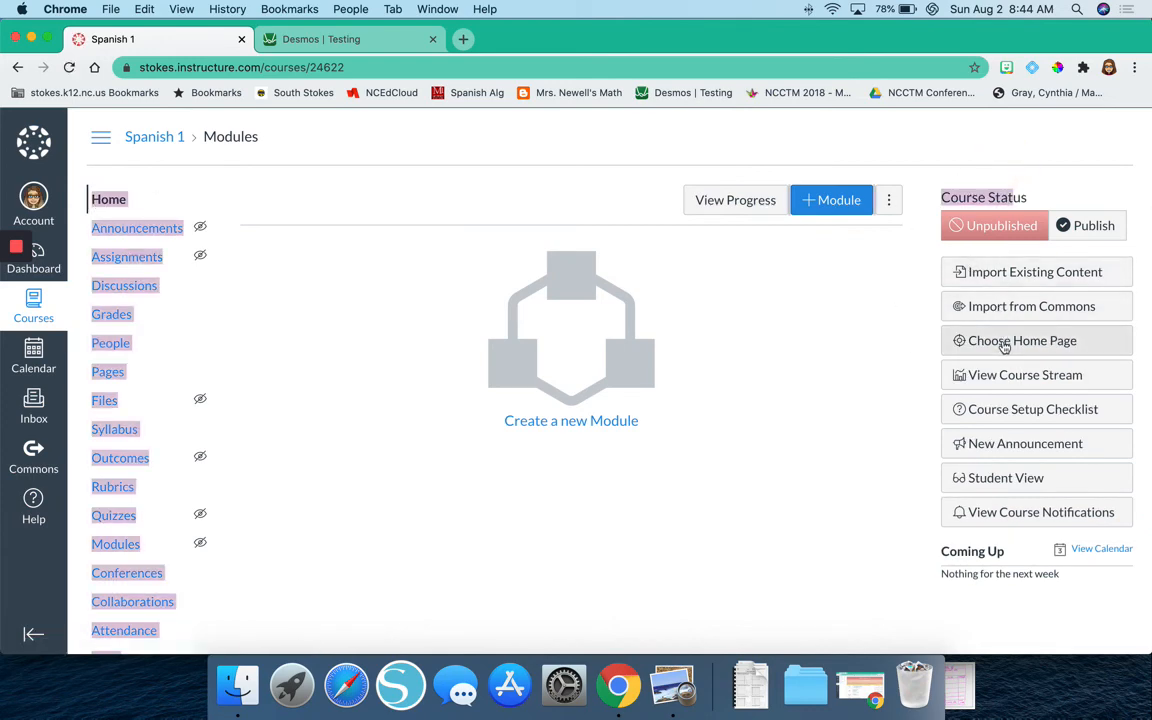
pyautogui.click(1005, 341)
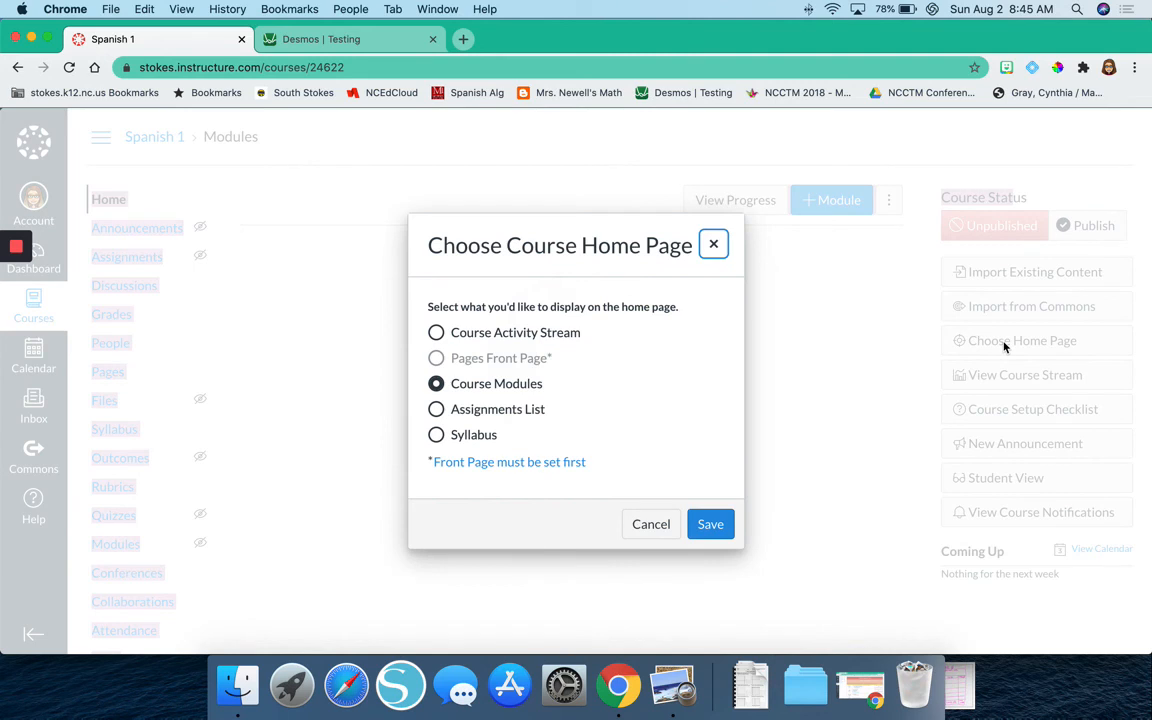
pyautogui.click(436, 363)
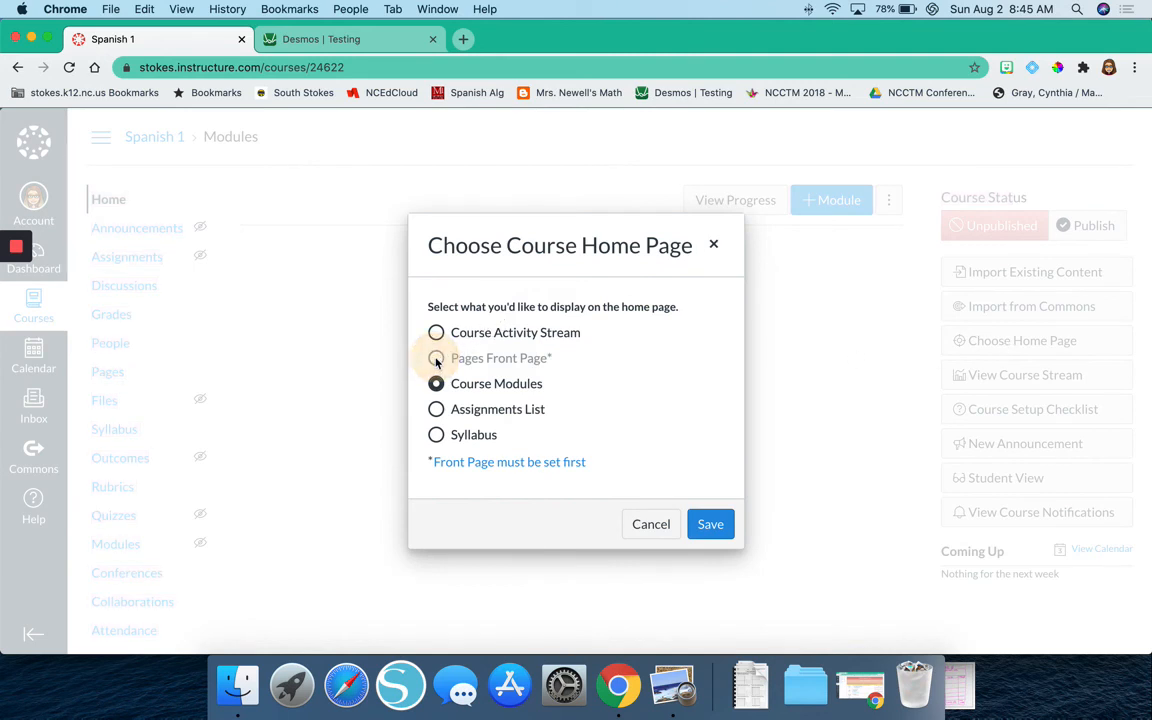
pyautogui.click(436, 363)
pyautogui.click(436, 363)
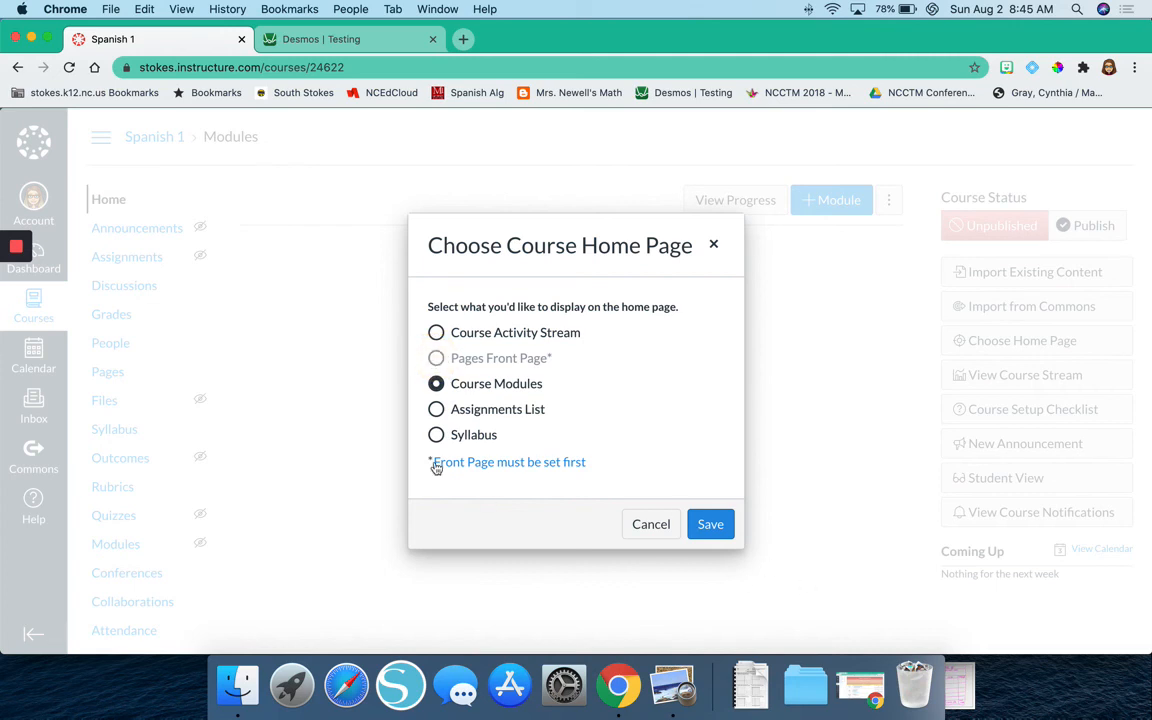
pyautogui.click(656, 525)
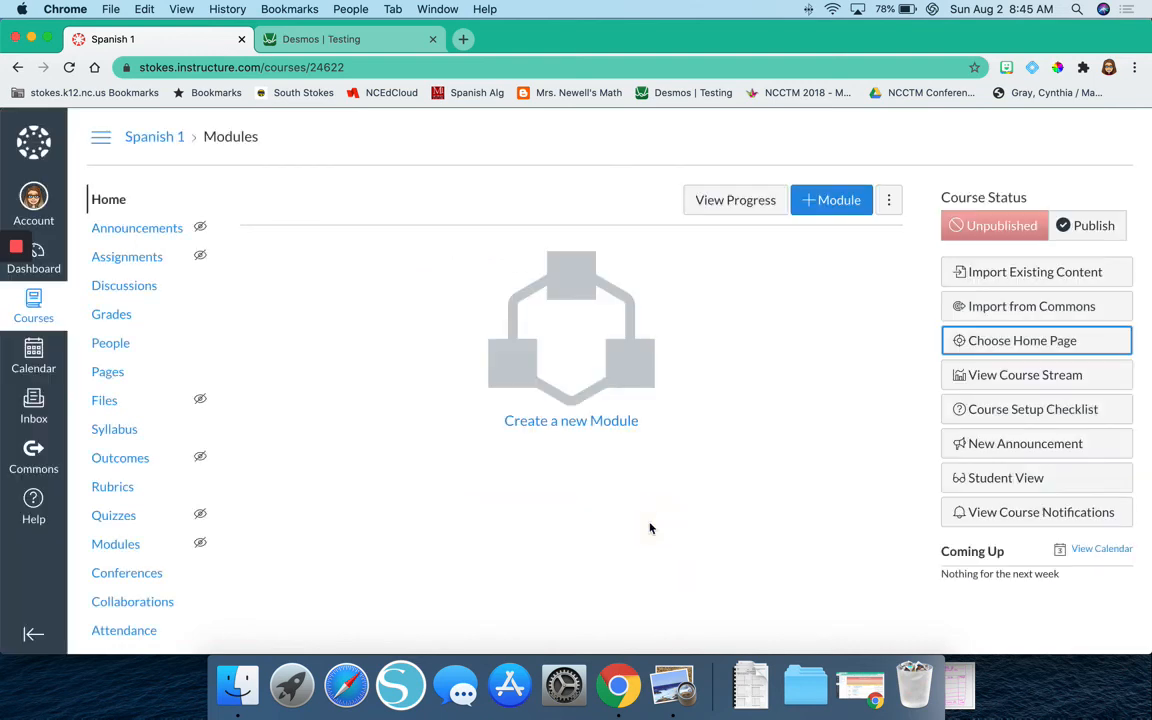
# In the course's list of pages, set the Week 1 page as the front page.
pyautogui.click(108, 372)
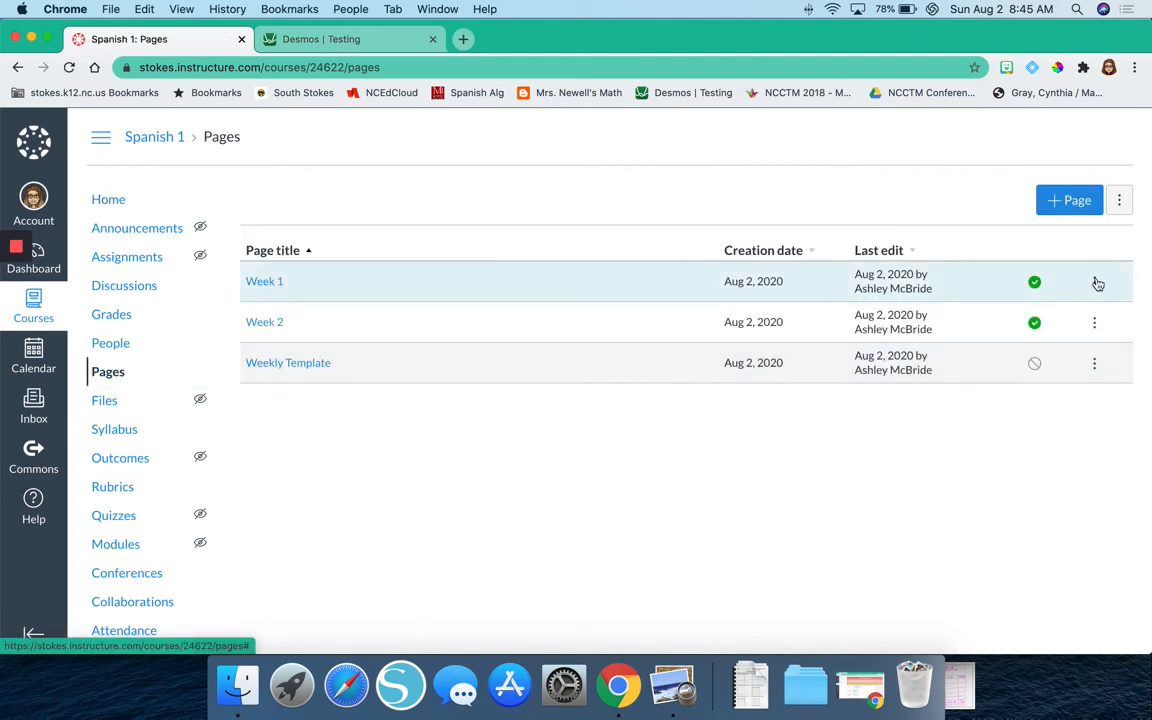
pyautogui.click(1097, 284)
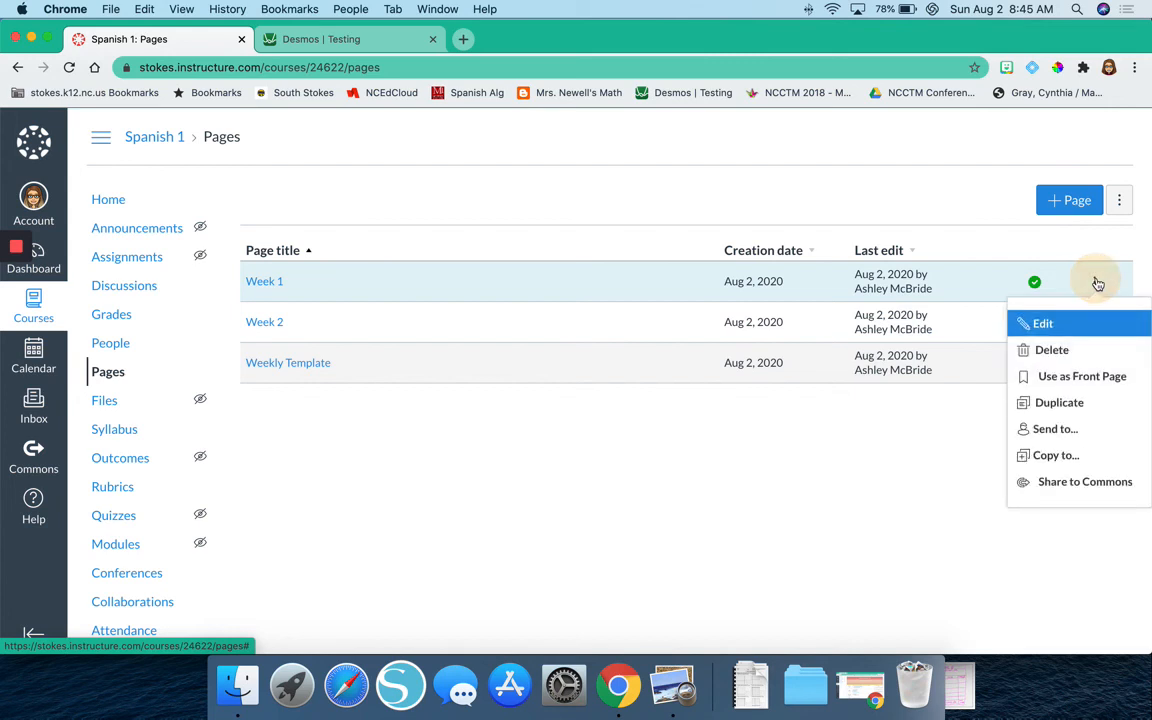
pyautogui.click(1092, 377)
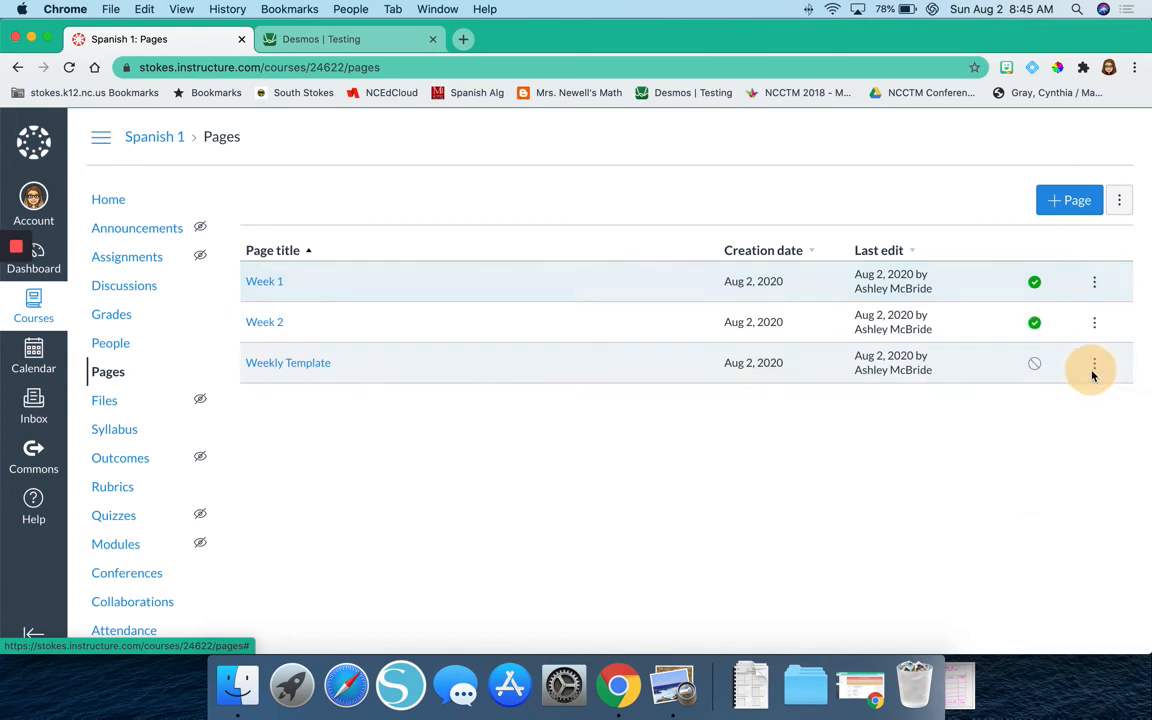
# Set the Spanish 1 course home page to display the Pages Front Page, and save the choice.
pyautogui.click(117, 205)
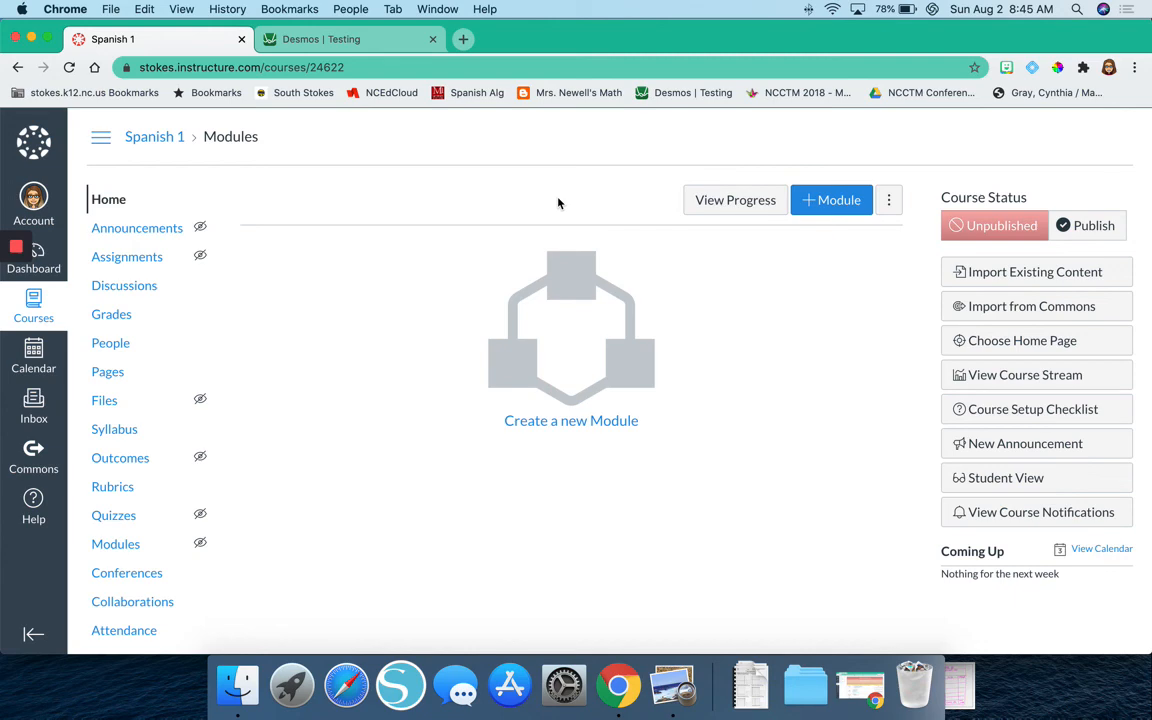
pyautogui.click(983, 341)
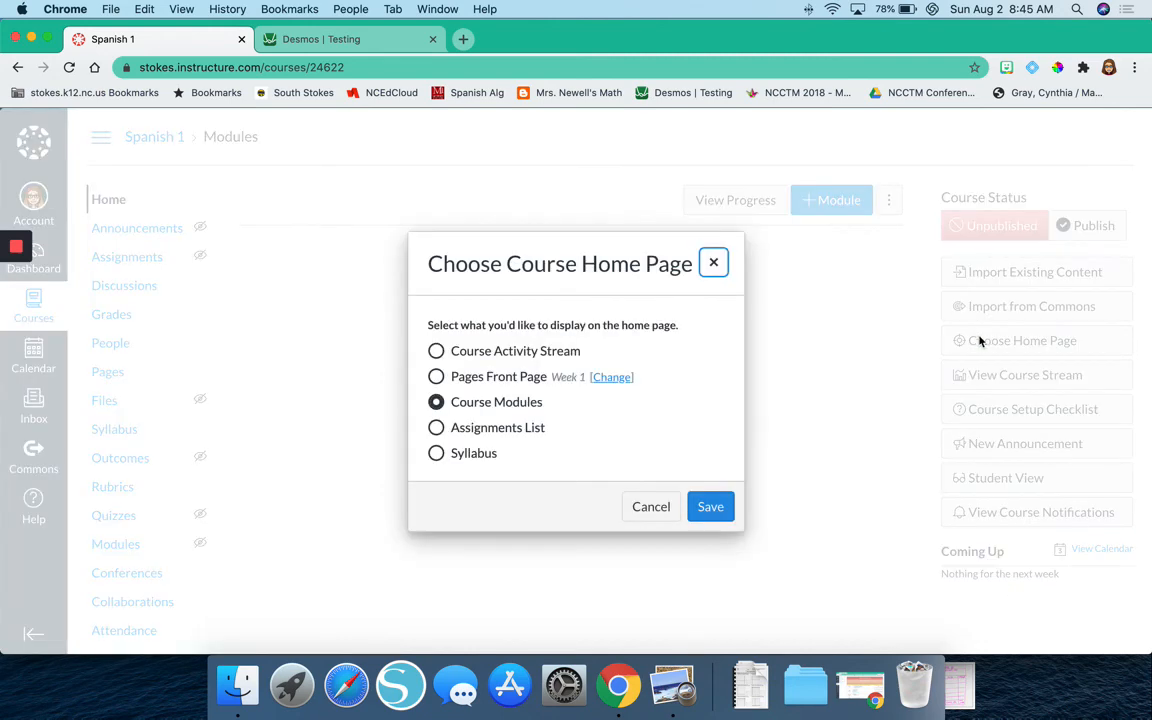
pyautogui.click(478, 376)
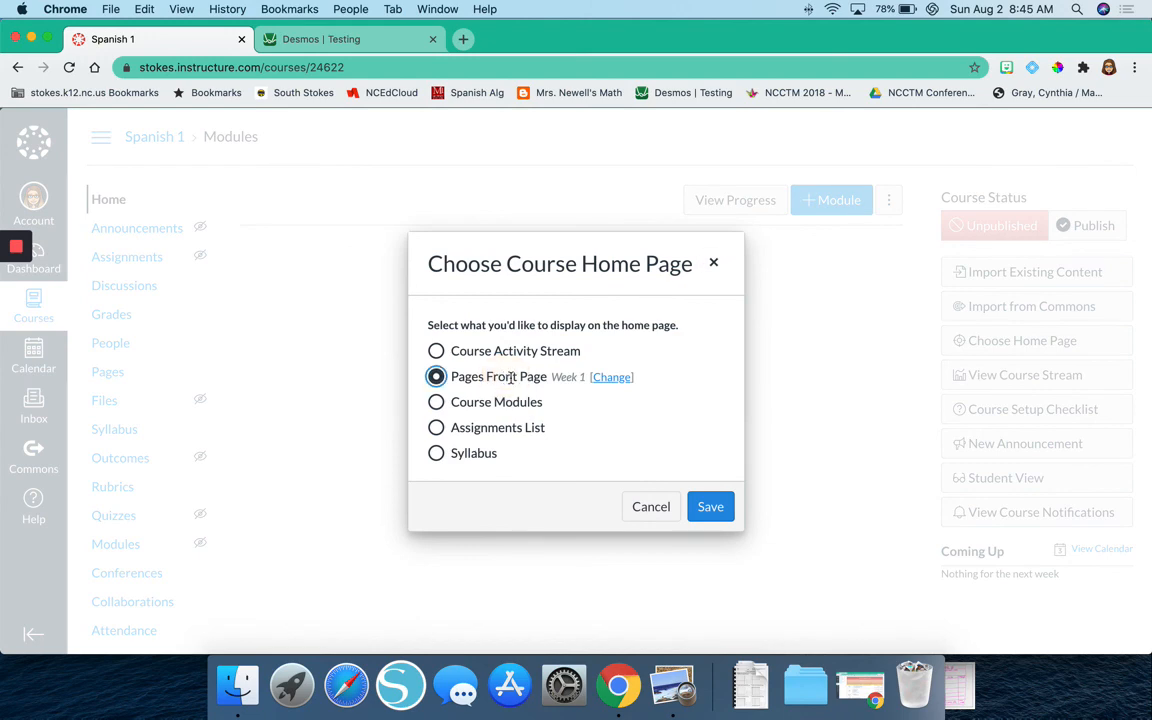
pyautogui.click(706, 505)
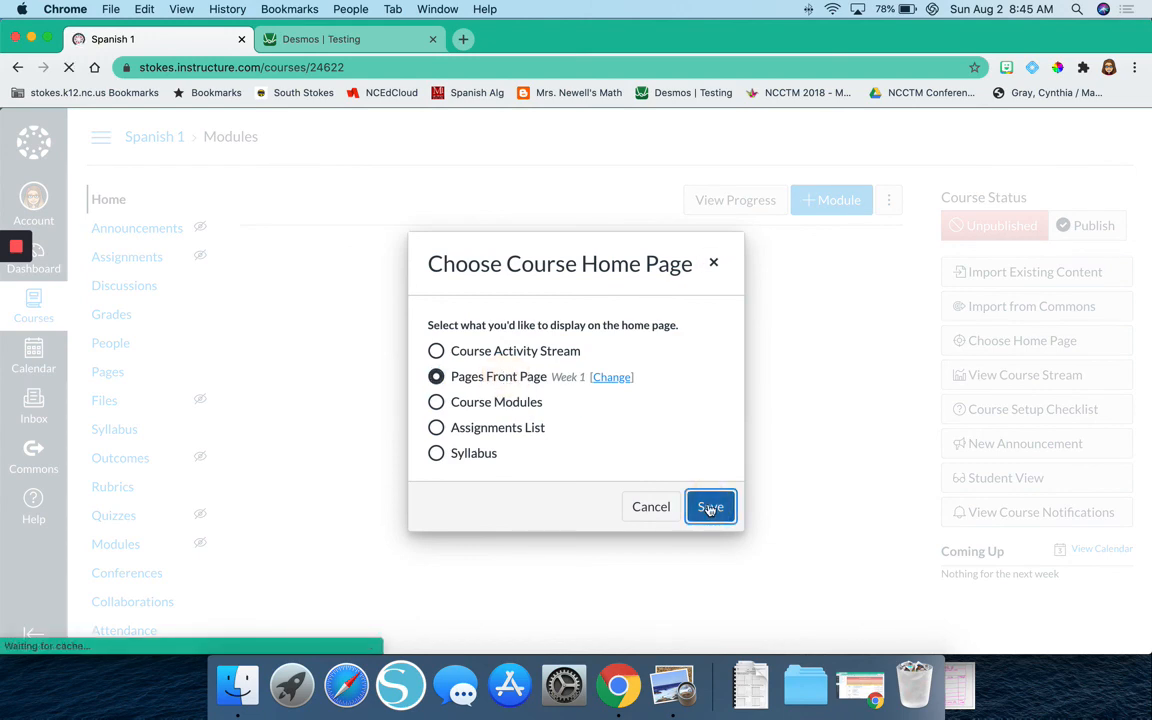
pyautogui.scroll(-5, 709, 510)
pyautogui.scroll(5, 709, 510)
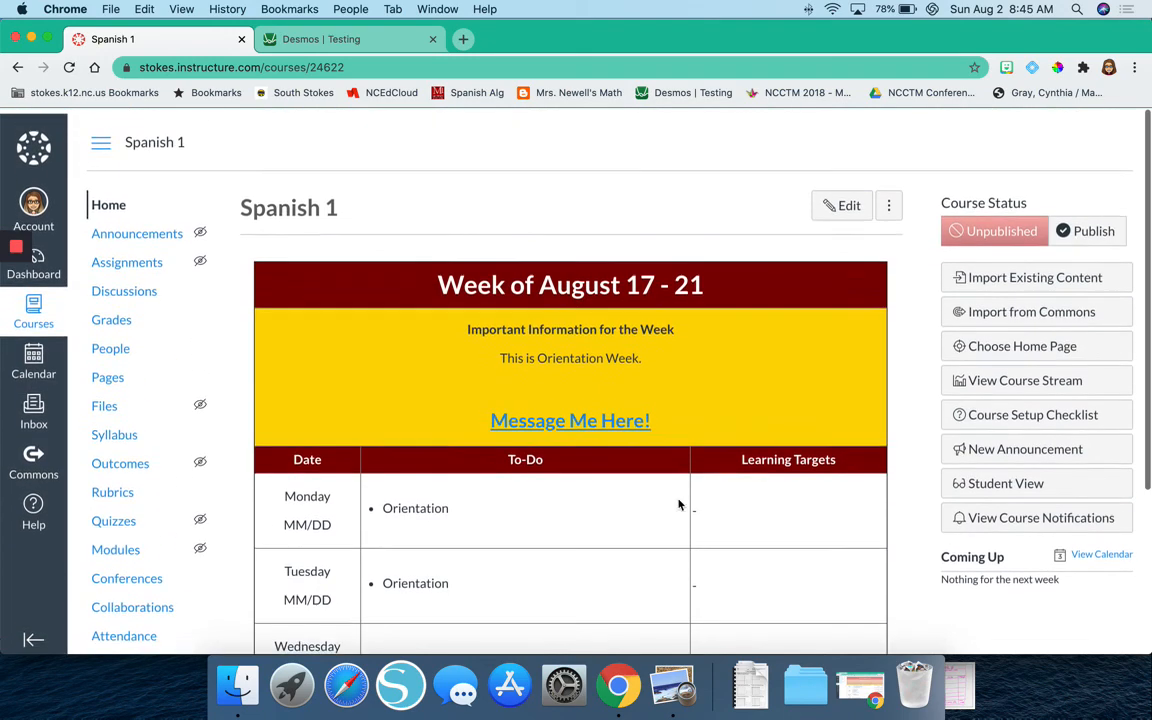
# Reopen the Spanish 1 course from the dashboard and look over its home page from the week heading to the navigation row.
pyautogui.click(38, 258)
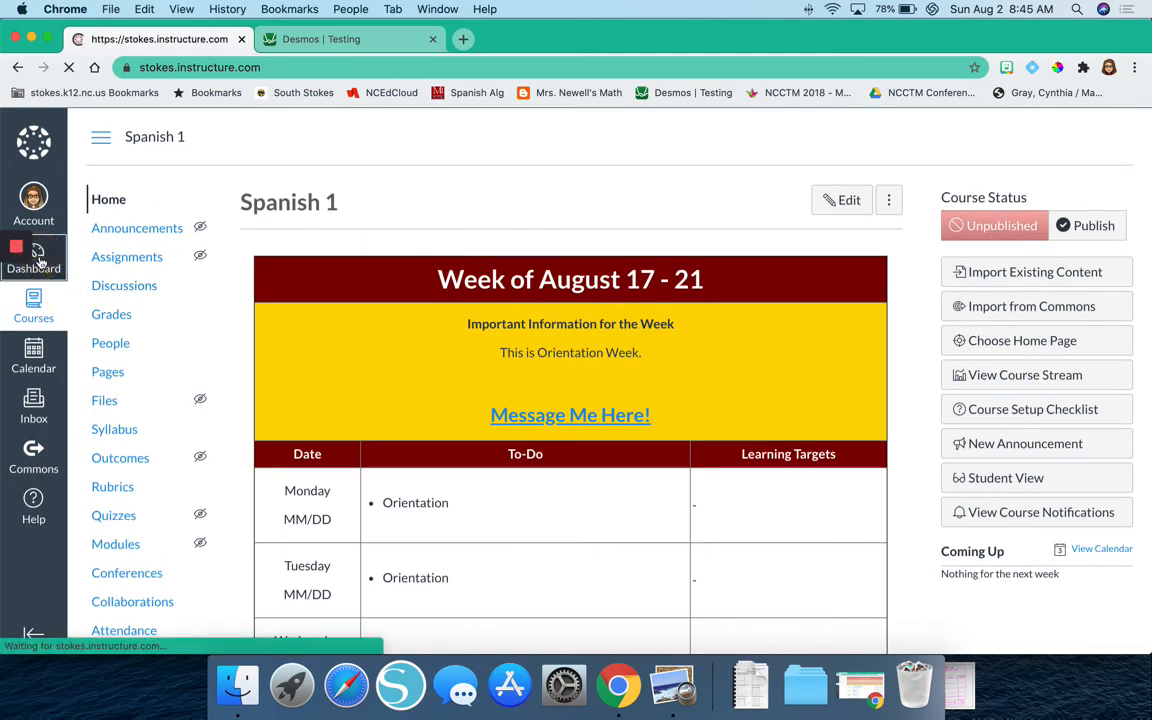
pyautogui.scroll(-10, 409, 422)
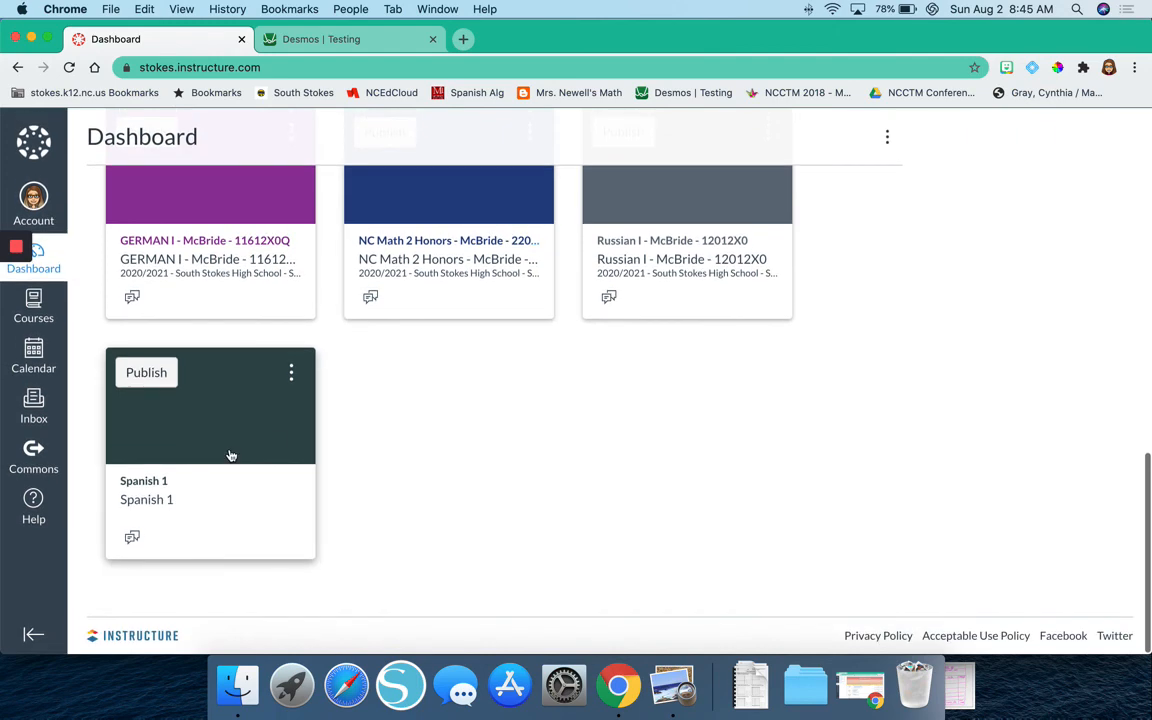
pyautogui.click(231, 455)
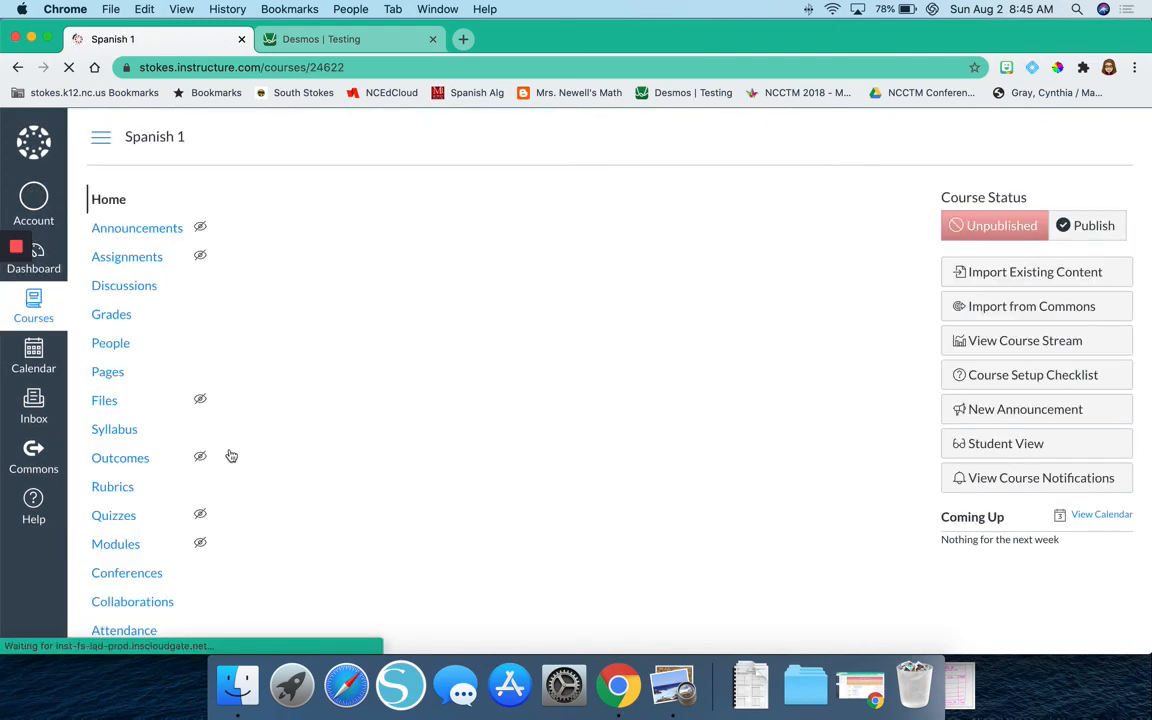
pyautogui.scroll(-5, 506, 314)
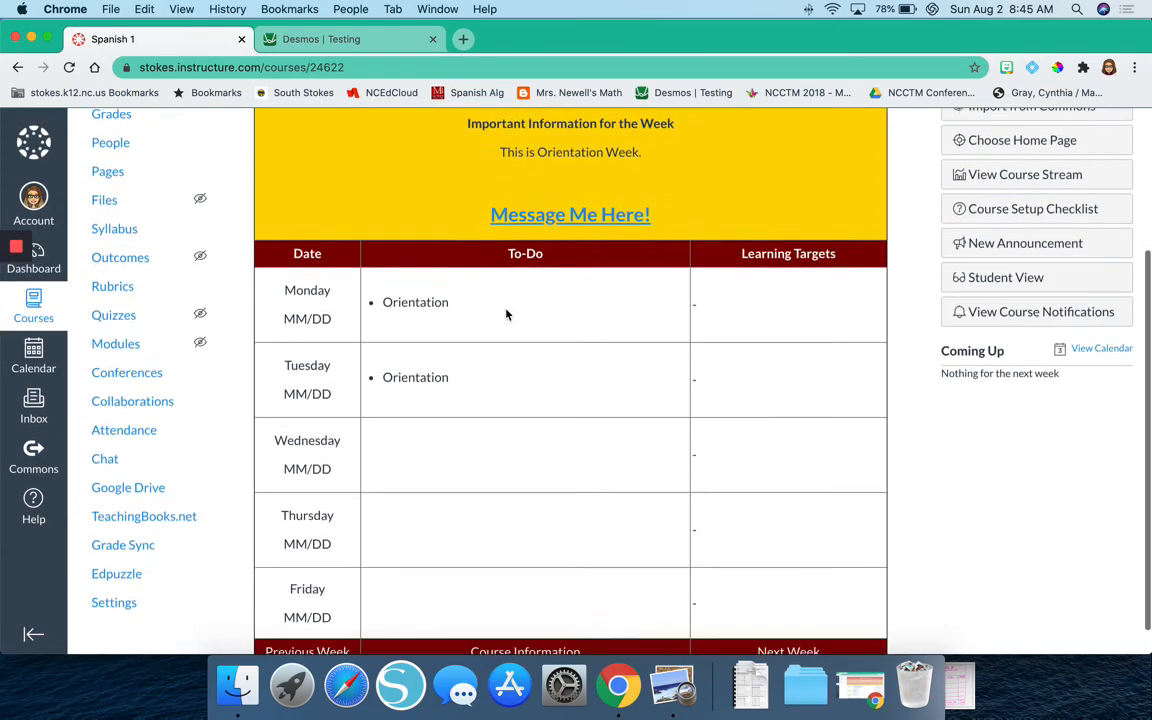
pyautogui.scroll(5, 506, 314)
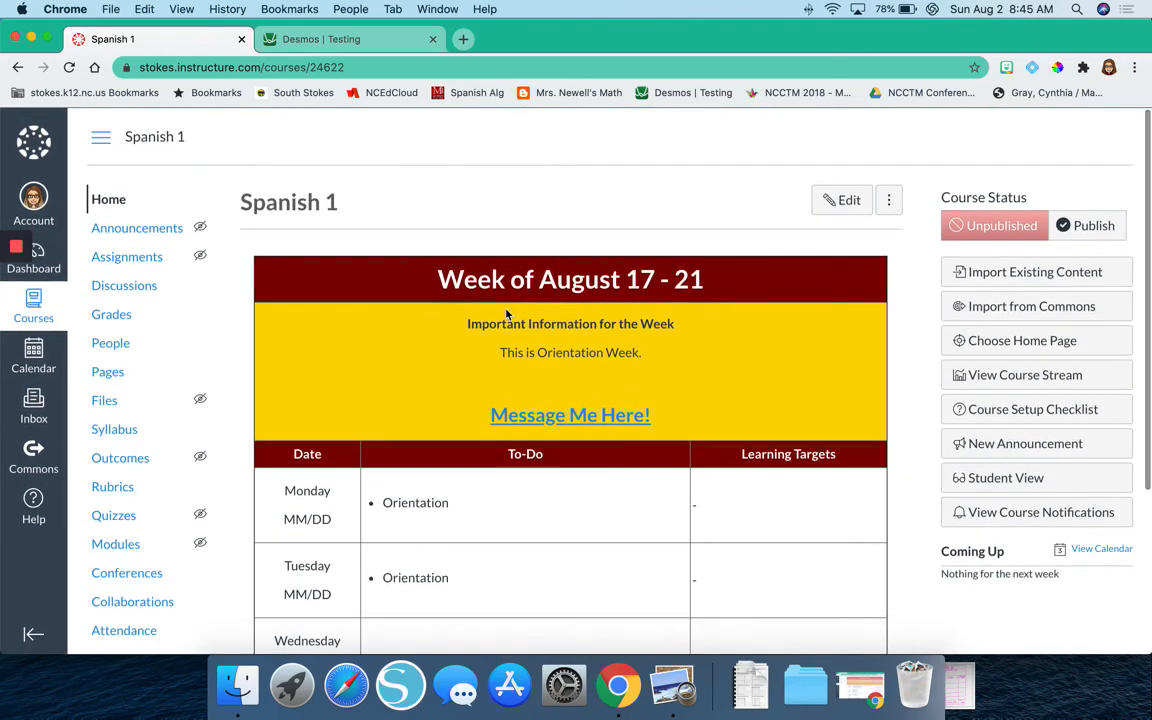
pyautogui.scroll(-5, 506, 310)
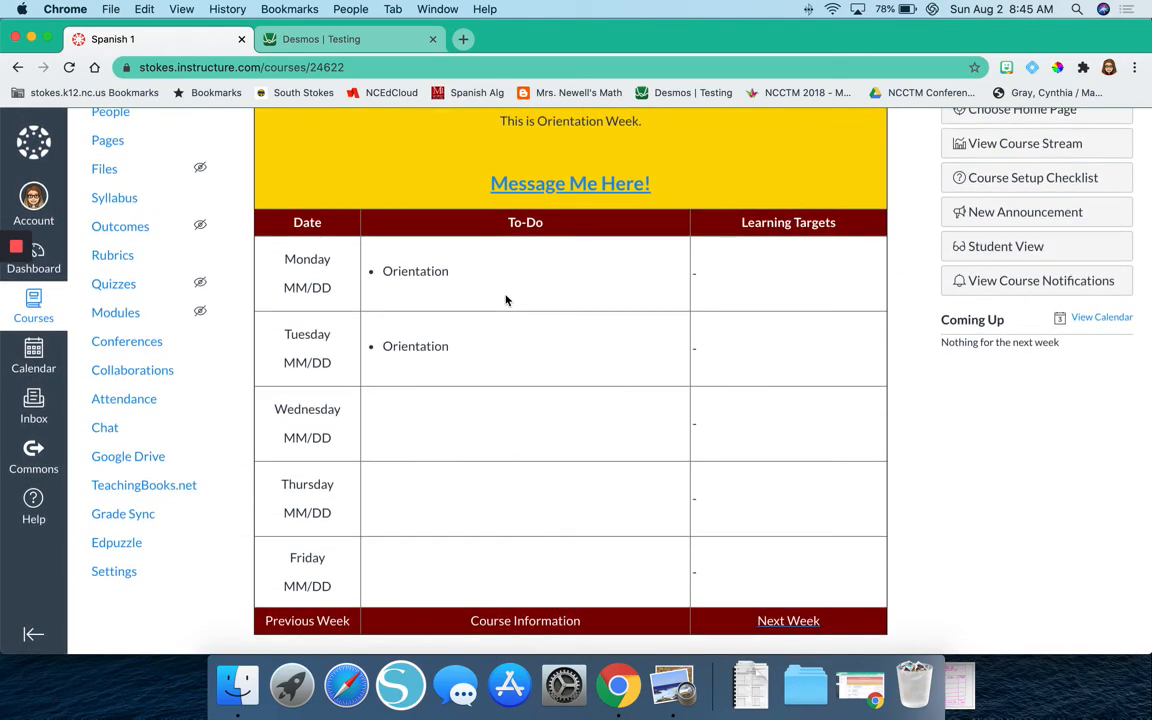
pyautogui.scroll(5, 506, 300)
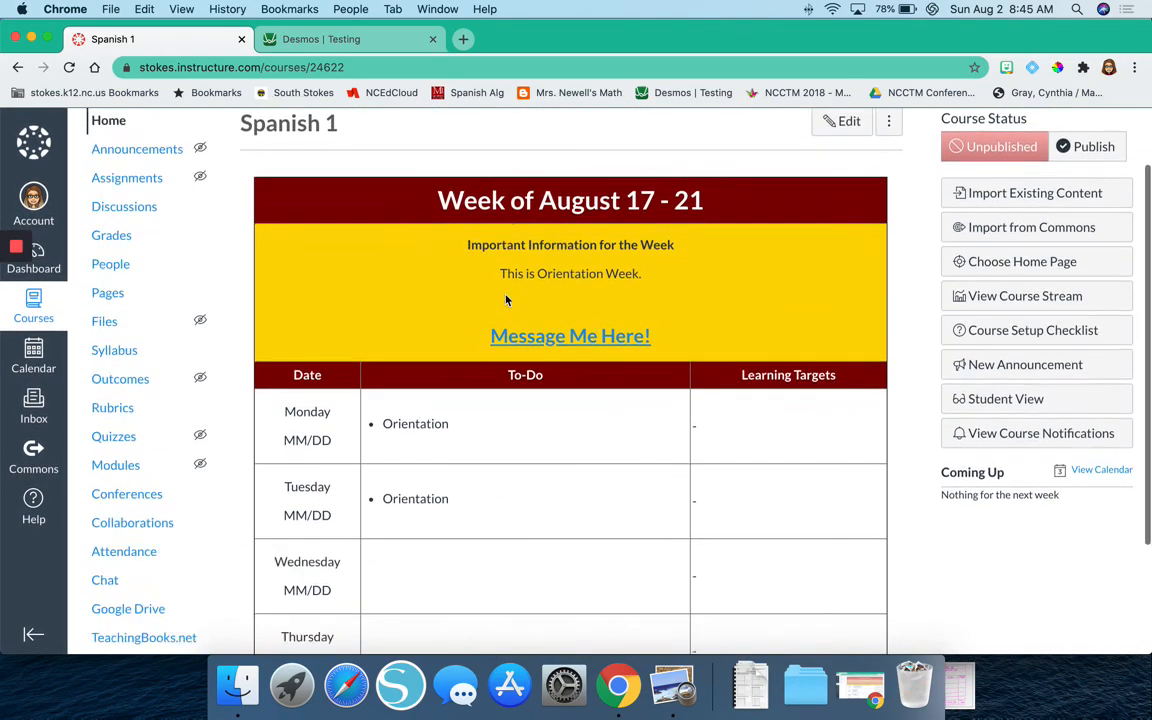
pyautogui.scroll(-3, 506, 300)
pyautogui.scroll(5, 506, 300)
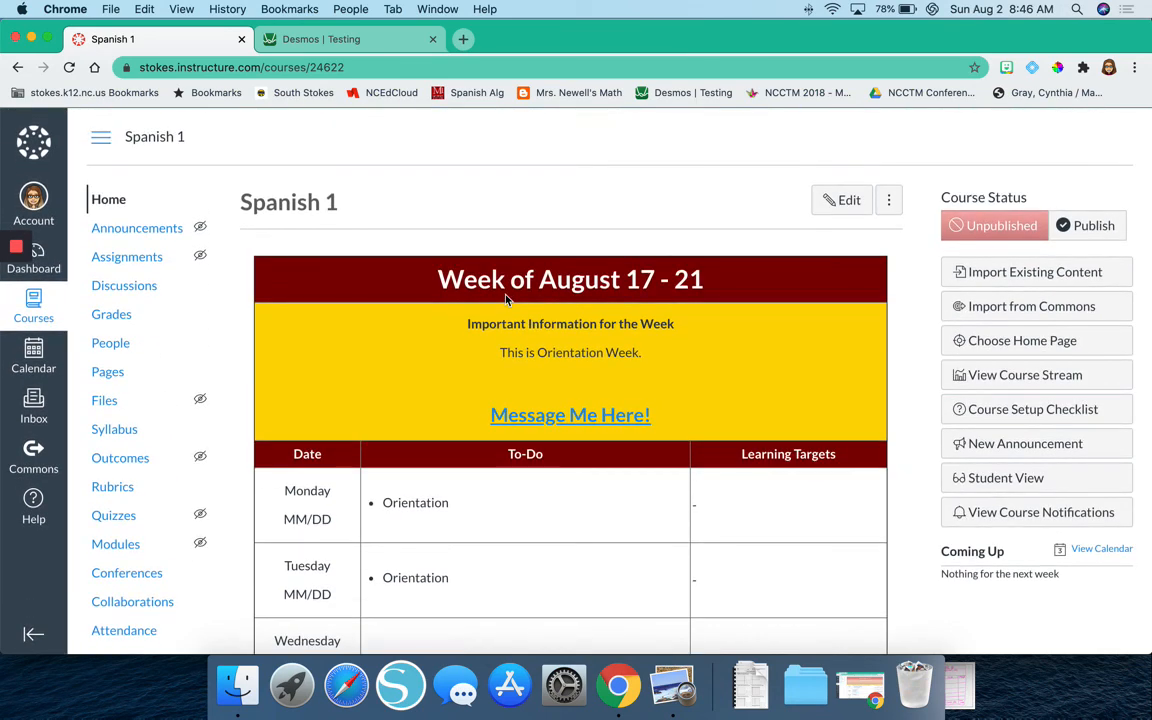
pyautogui.scroll(-5, 506, 300)
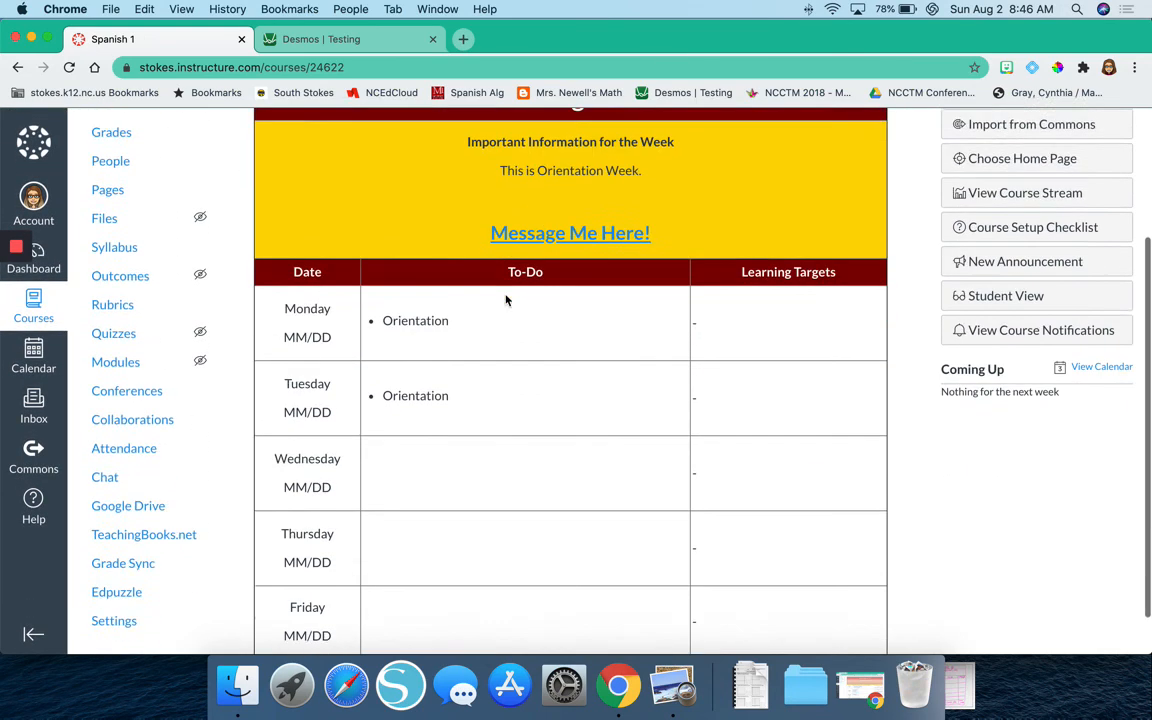
pyautogui.scroll(5, 514, 278)
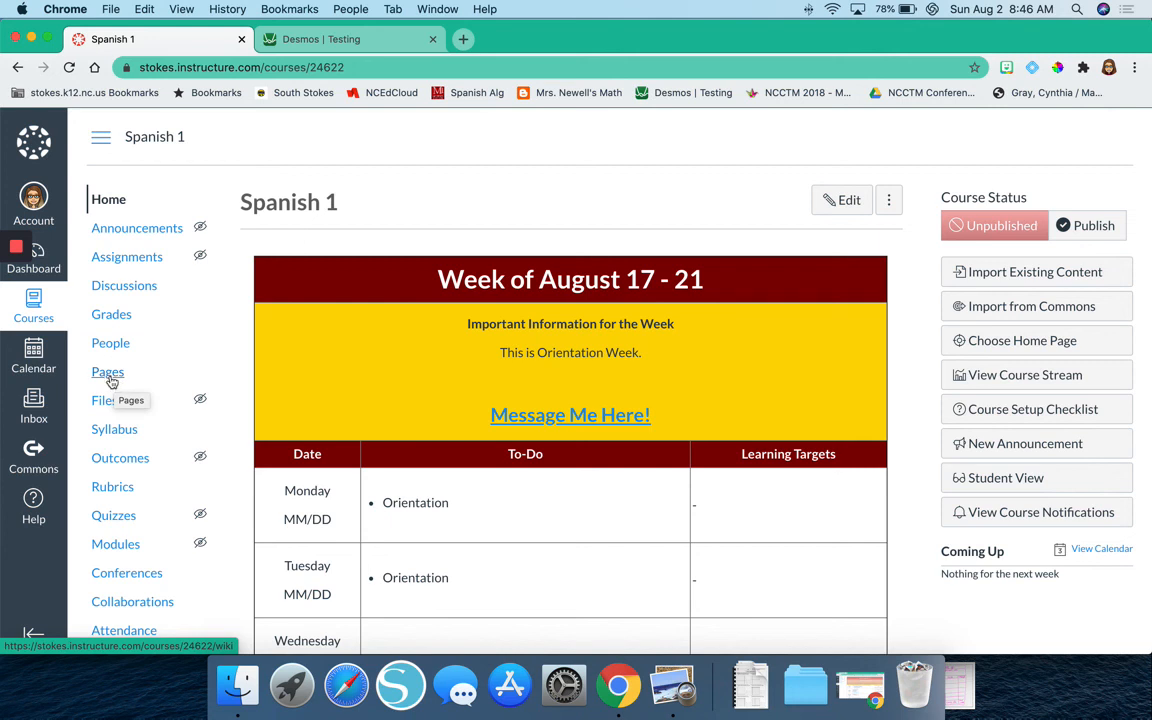
# In the course's list of all pages, set the Week 2 page as the front page.
pyautogui.click(110, 380)
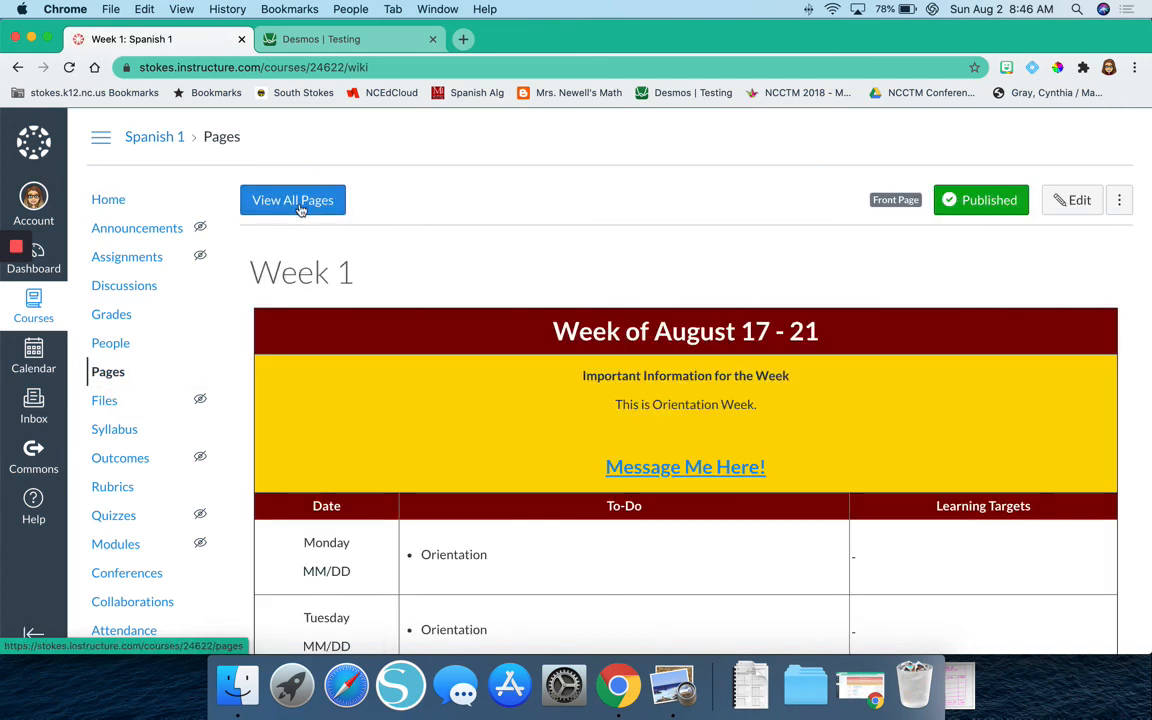
pyautogui.click(280, 205)
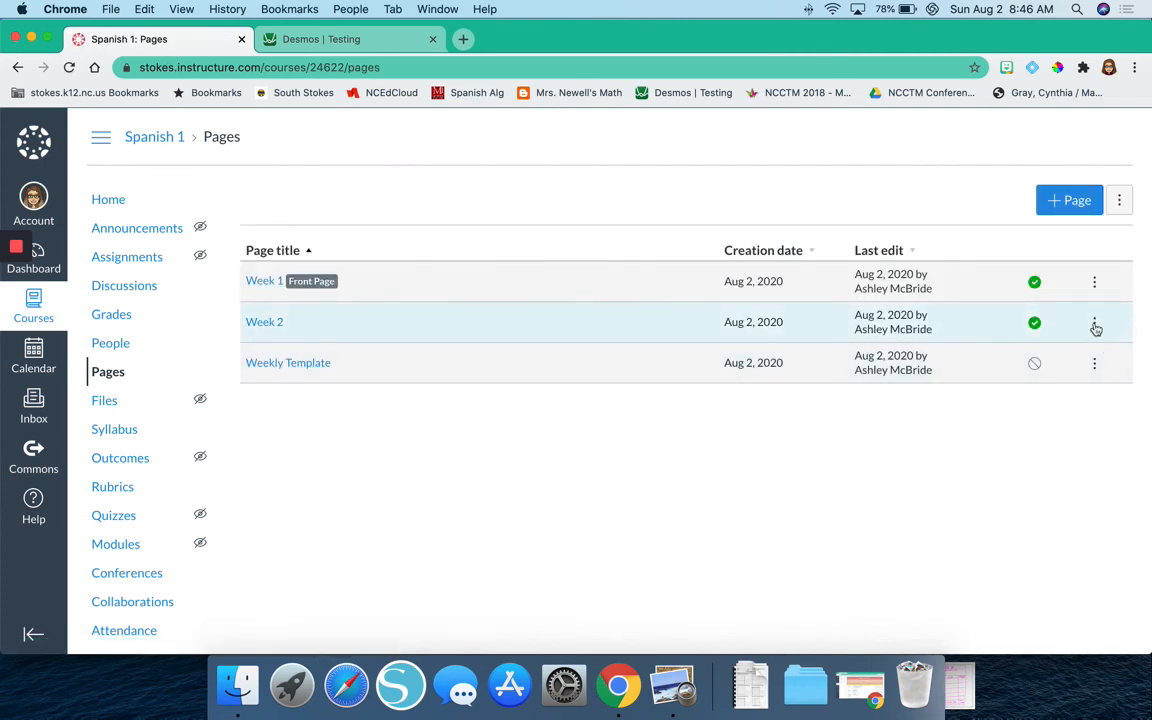
pyautogui.click(1095, 325)
pyautogui.click(1071, 418)
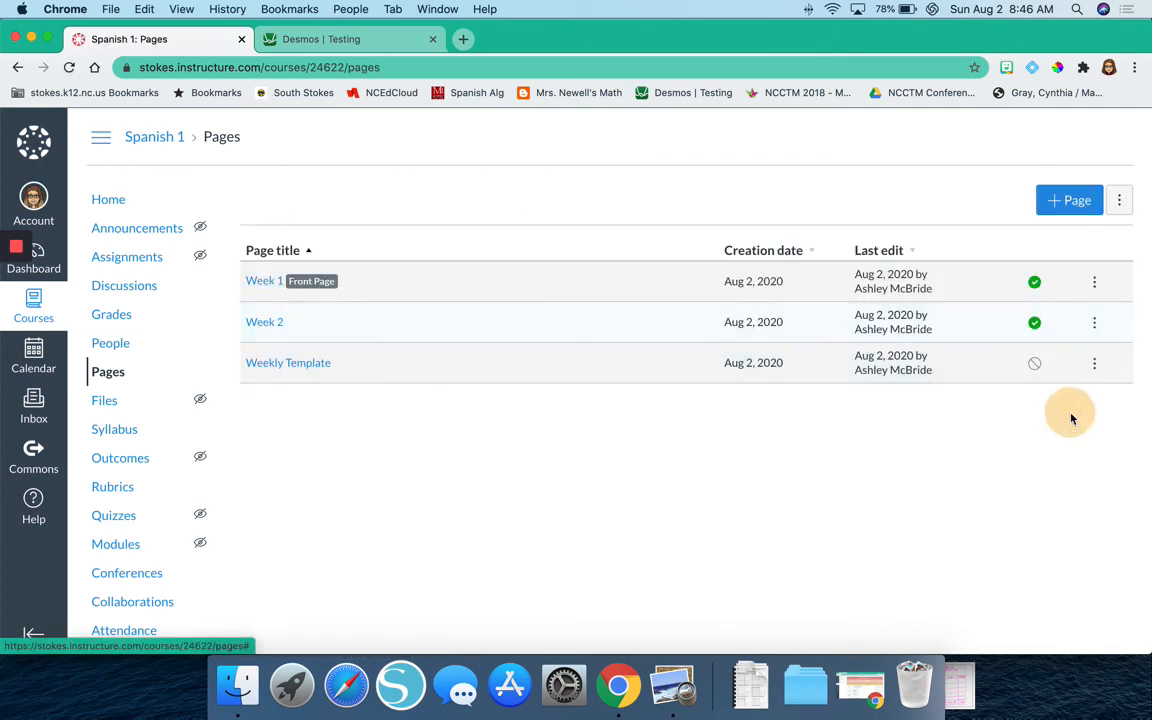
# Open the Spanish 1 home page and look over its weekly table down to the "Previous Week" link.
pyautogui.click(100, 198)
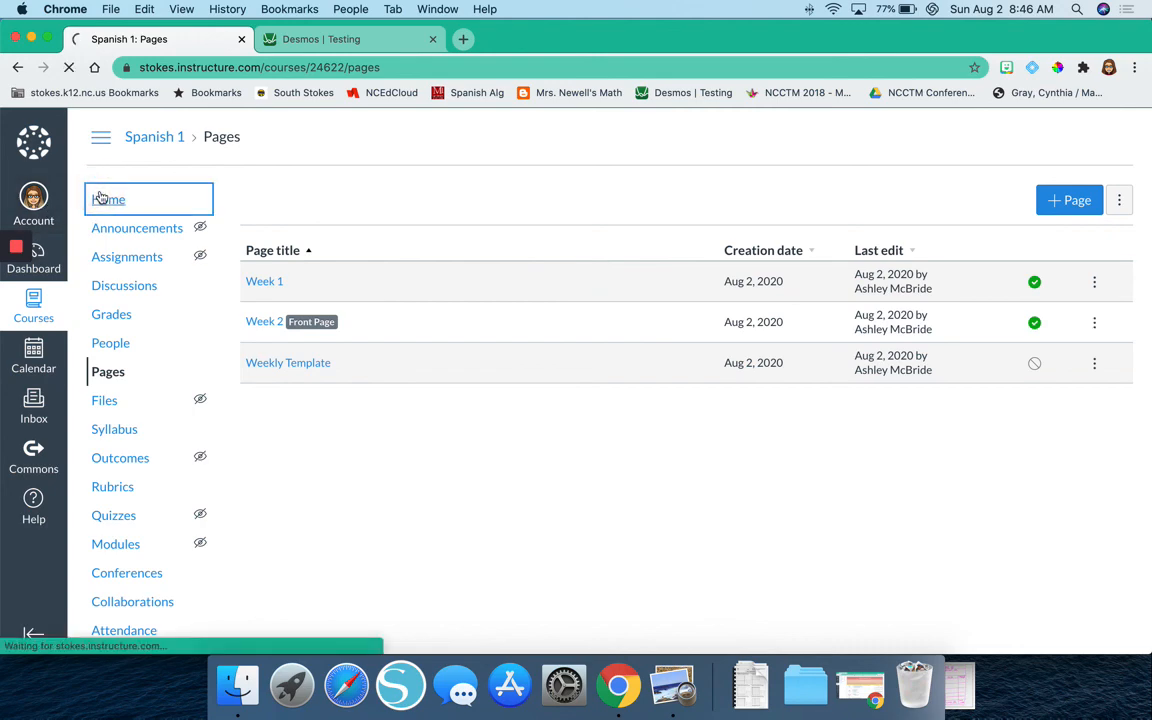
pyautogui.scroll(-2, 490, 237)
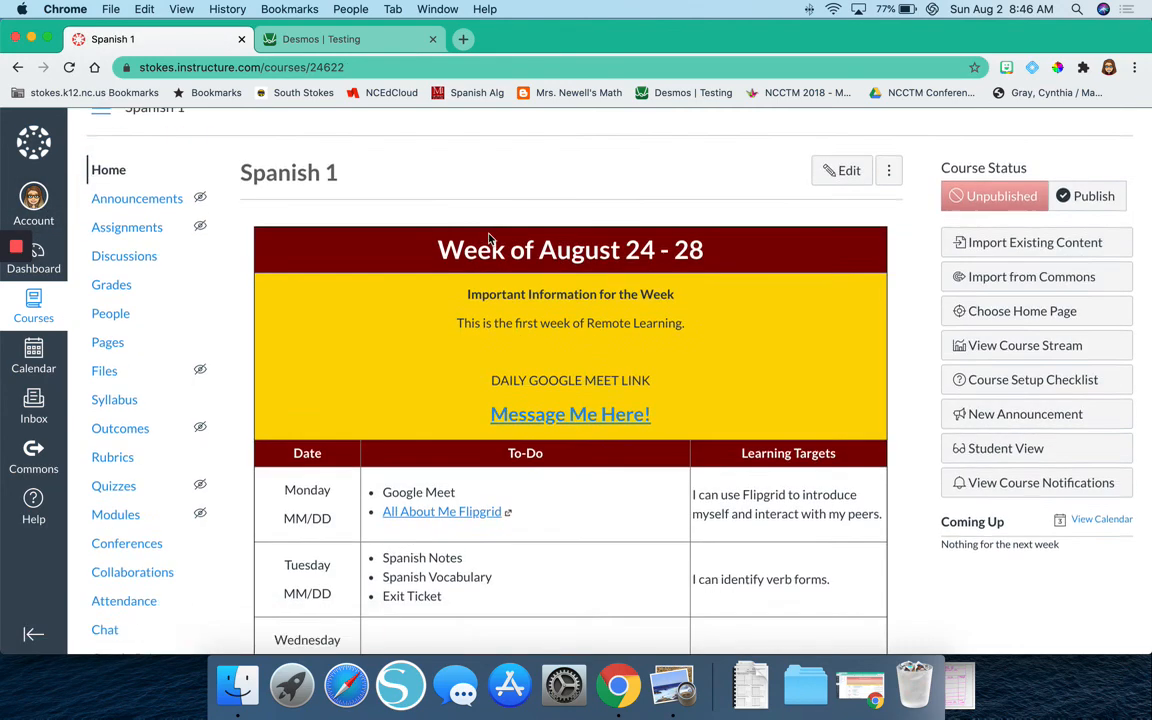
pyautogui.scroll(-5, 490, 237)
pyautogui.scroll(5, 490, 237)
pyautogui.scroll(-3, 490, 237)
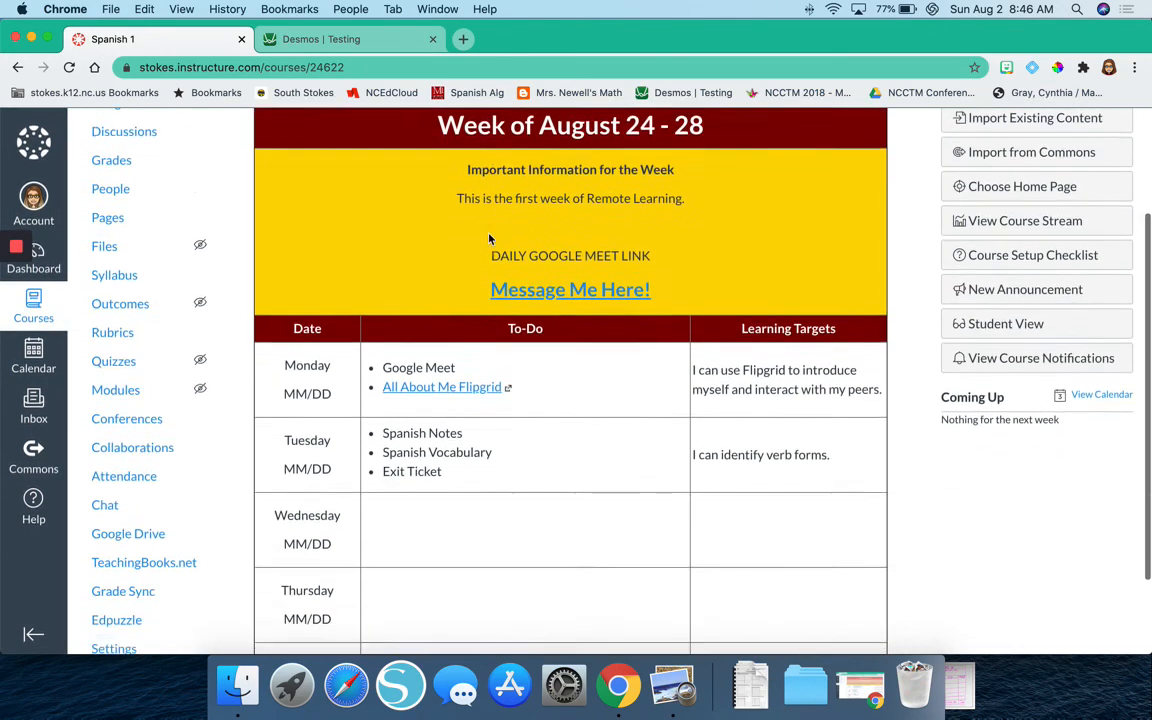
pyautogui.scroll(-3, 489, 237)
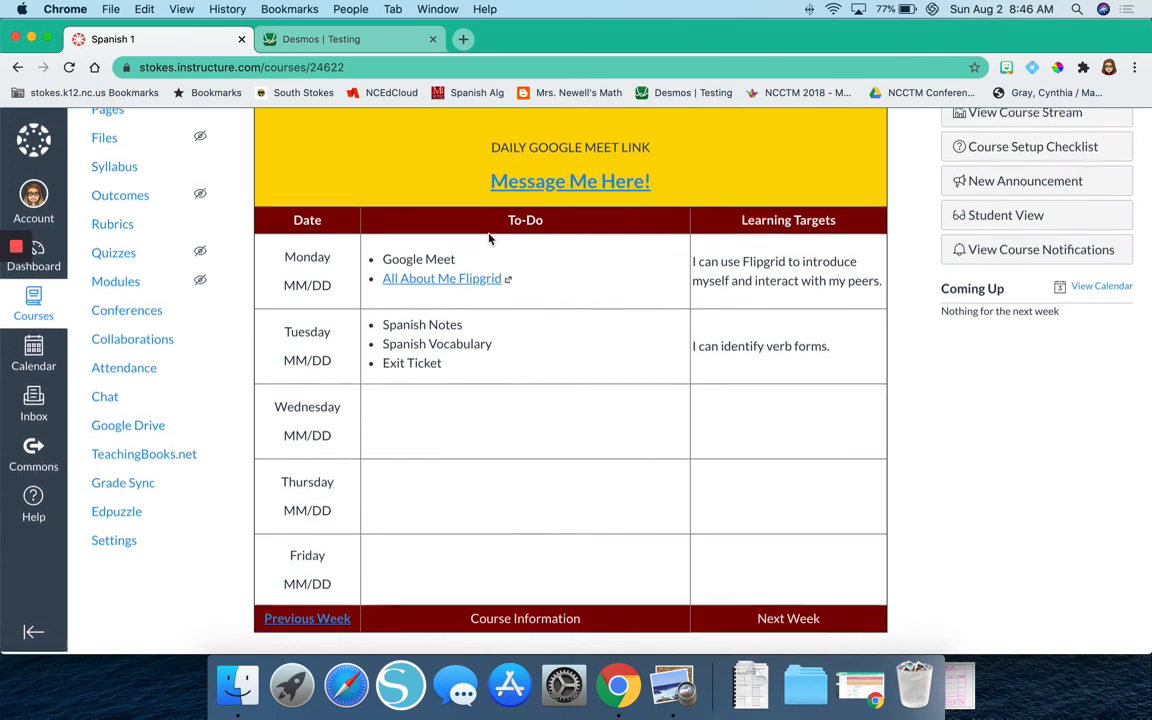
pyautogui.scroll(7, 417, 406)
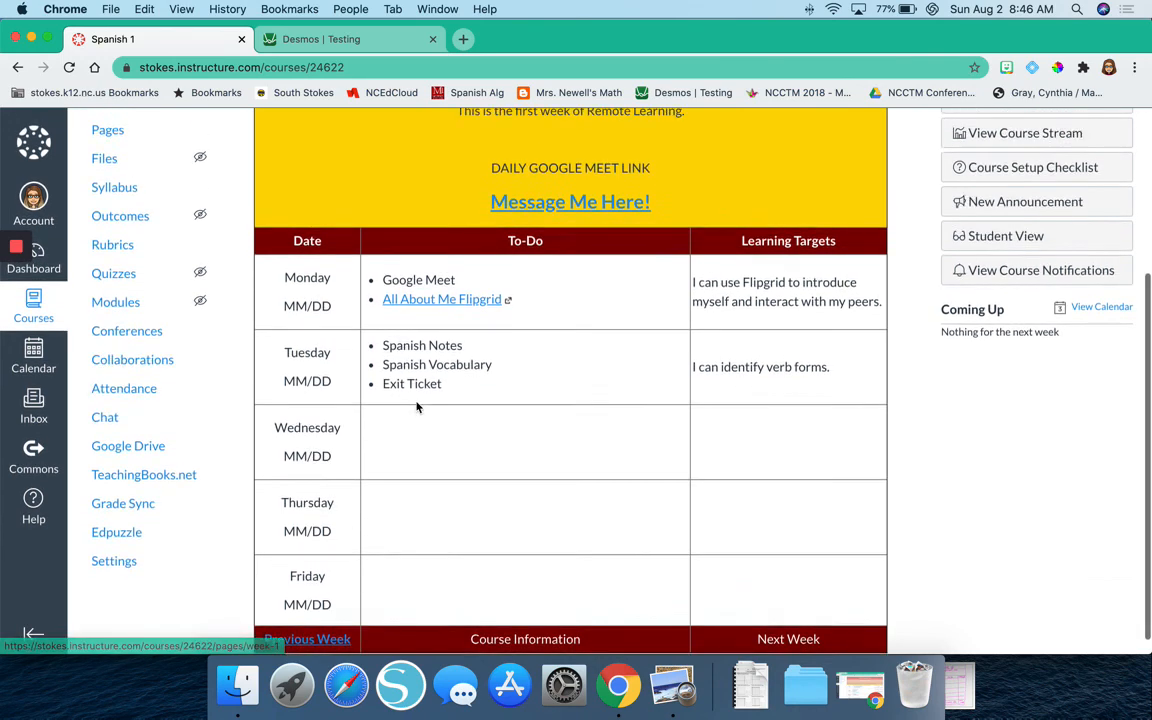
pyautogui.scroll(-7, 417, 406)
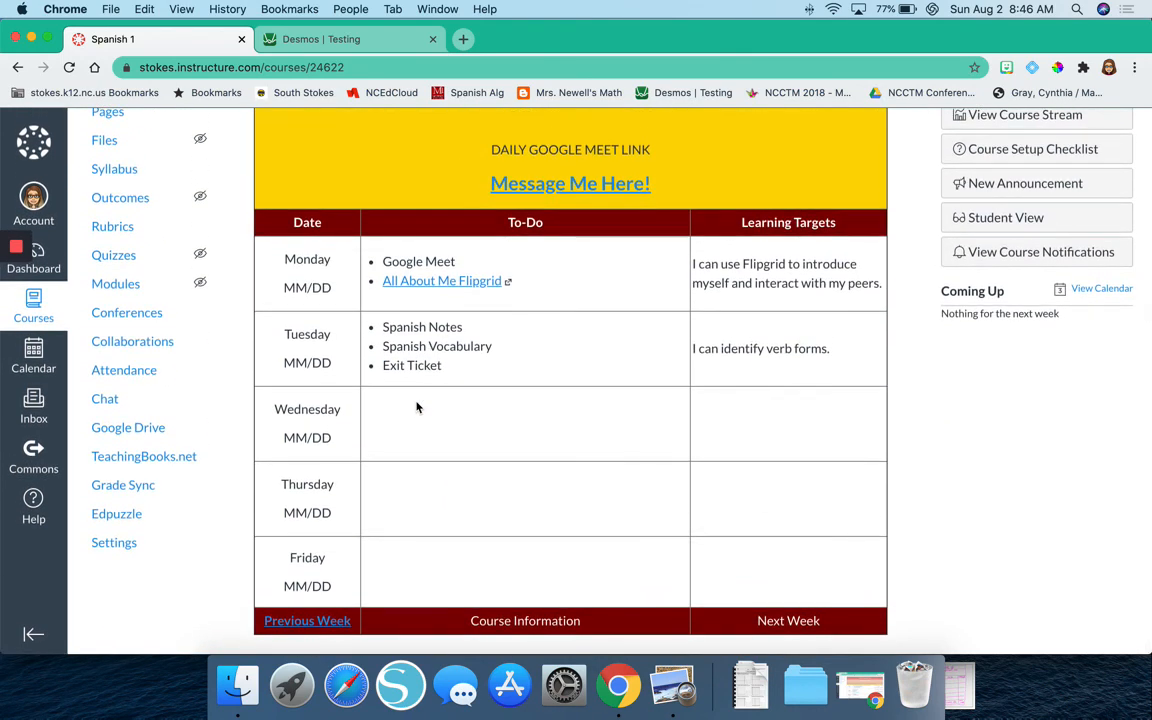
# Test the home page's "Previous Week" link and look over the weekly page it opens.
pyautogui.click(296, 620)
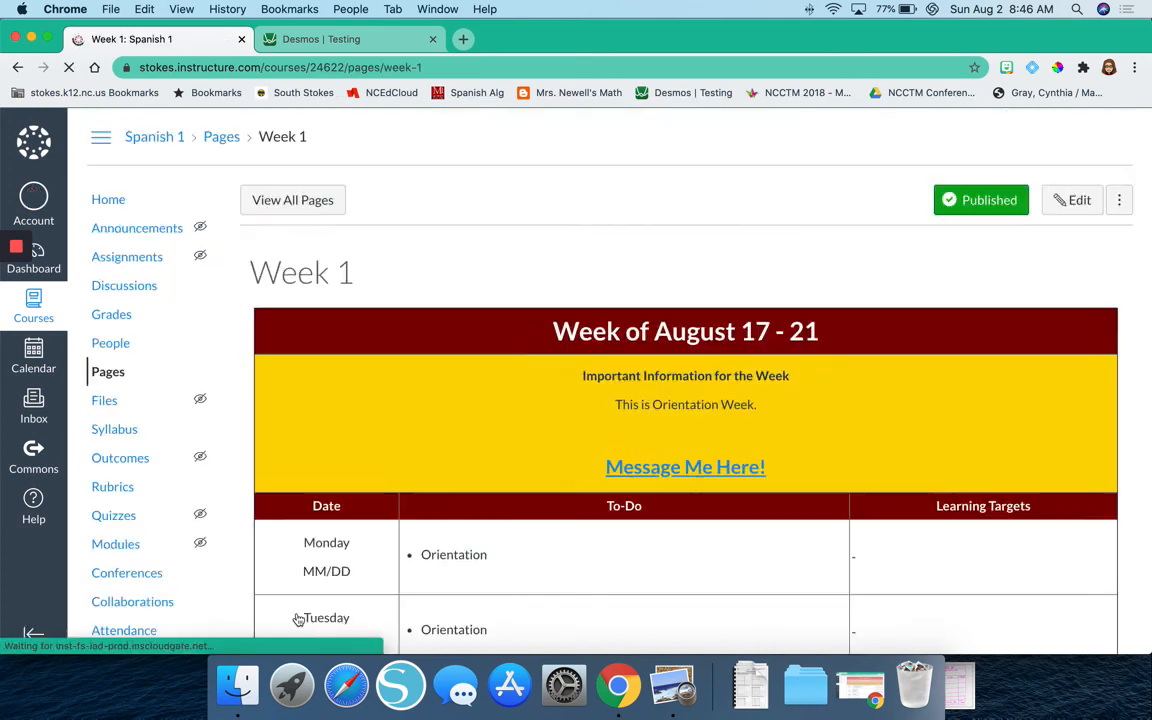
pyautogui.scroll(-8, 297, 612)
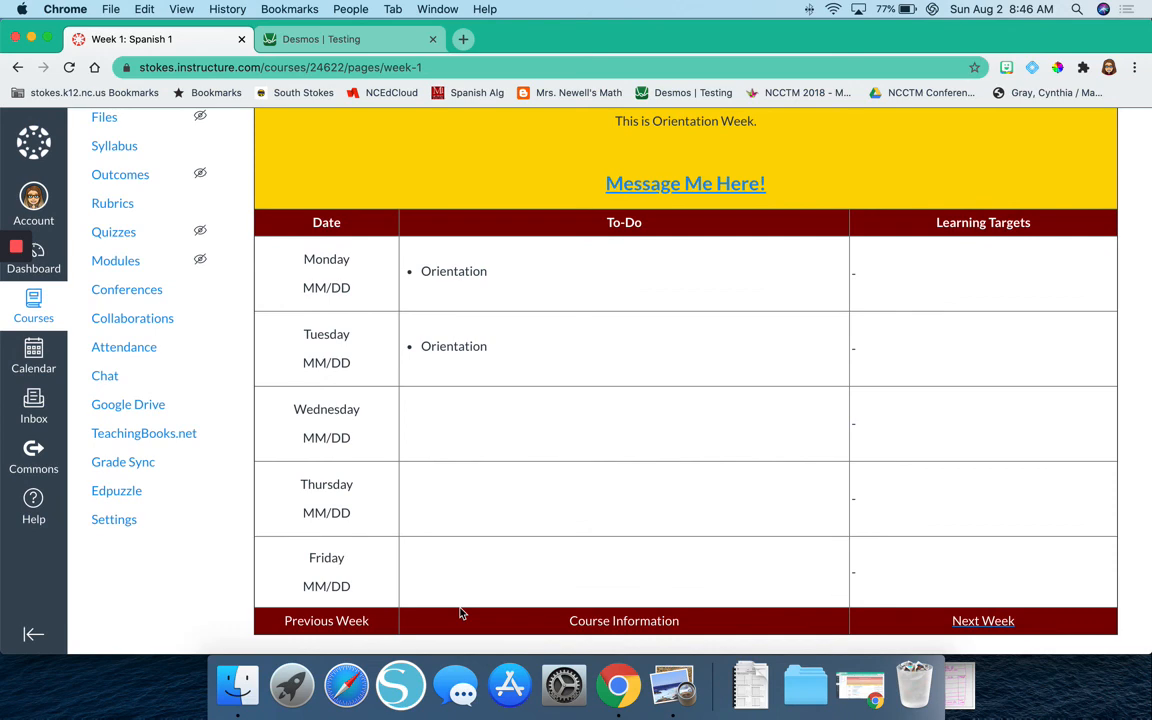
pyautogui.scroll(5, 460, 613)
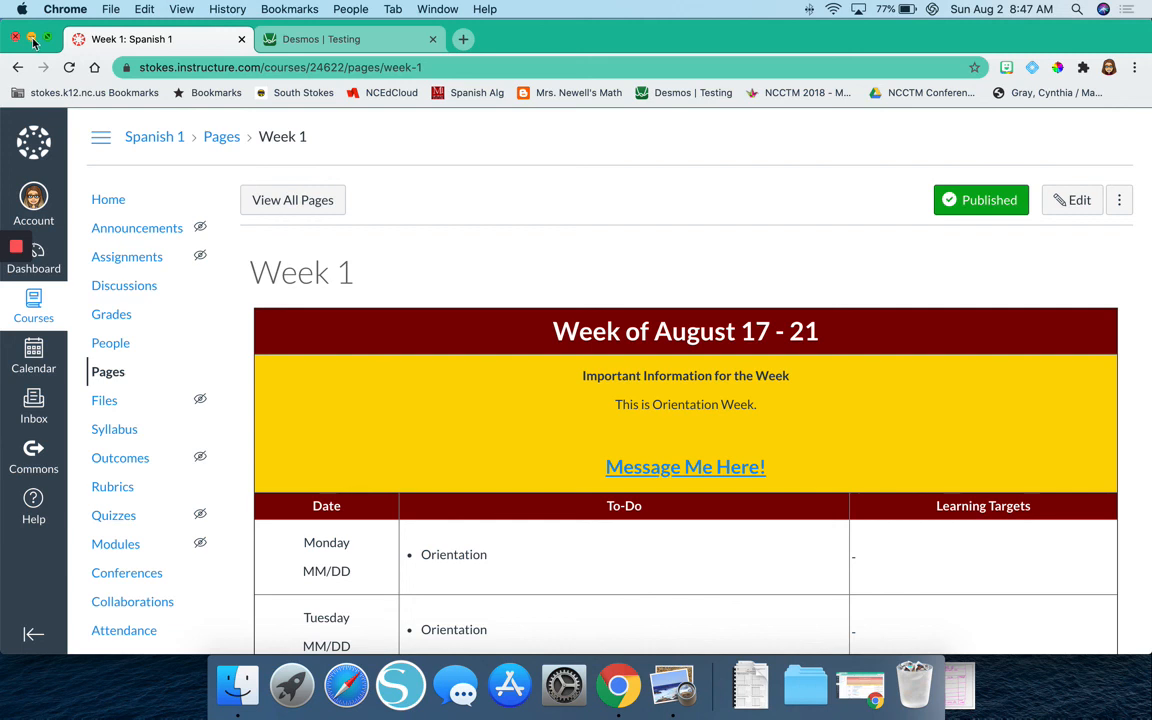
# Put away the Spanish 1 and sketch windows, and review the Foundations Math 1 Week 2 page down to its course navigation links.
pyautogui.click(32, 40)
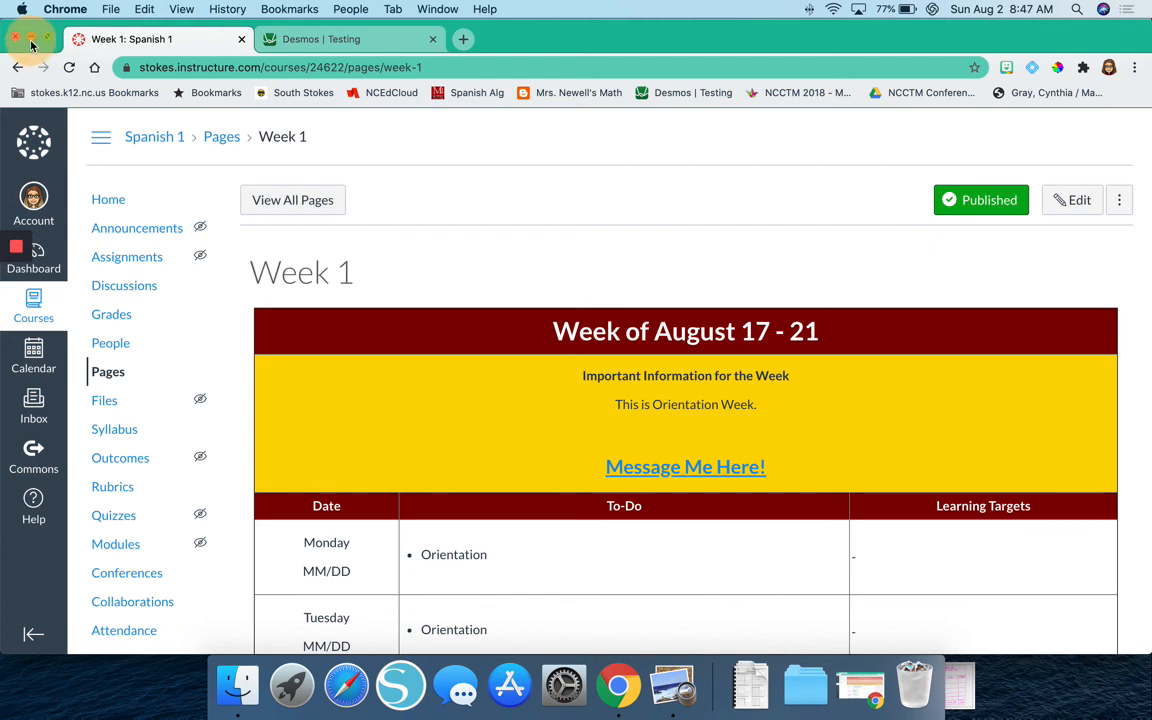
pyautogui.click(31, 40)
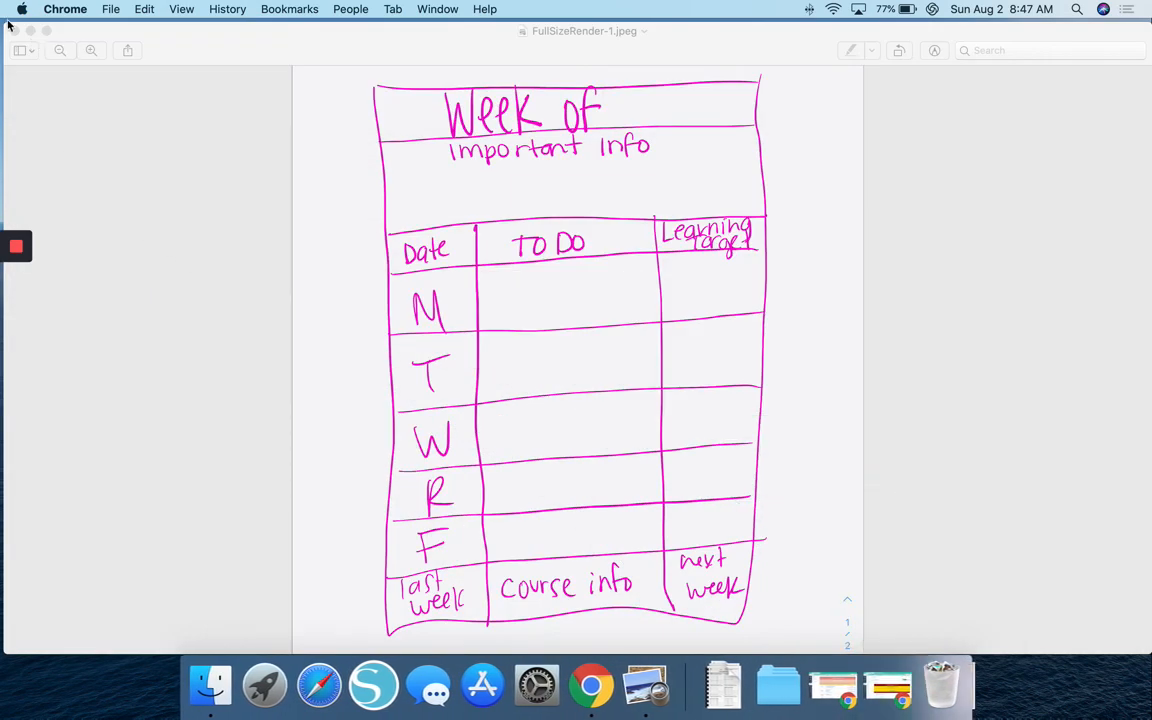
pyautogui.click(13, 31)
pyautogui.click(820, 695)
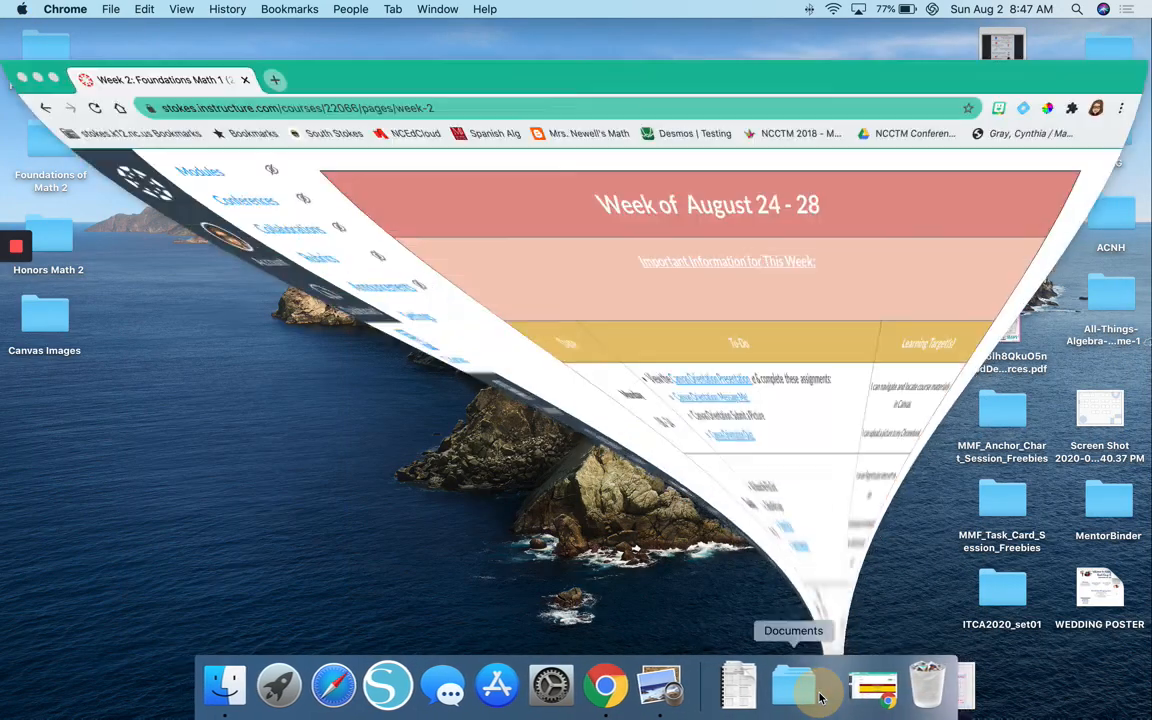
pyautogui.scroll(-5, 645, 262)
pyautogui.scroll(10, 645, 262)
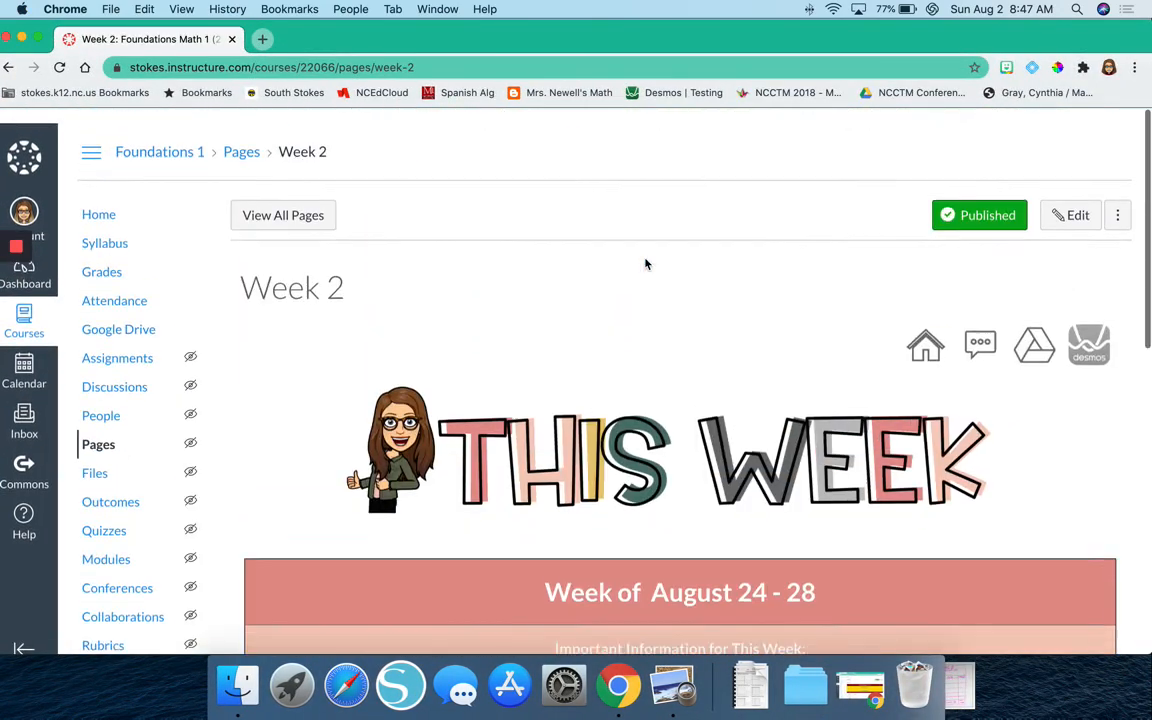
pyautogui.scroll(-6, 645, 262)
pyautogui.scroll(-4, 645, 262)
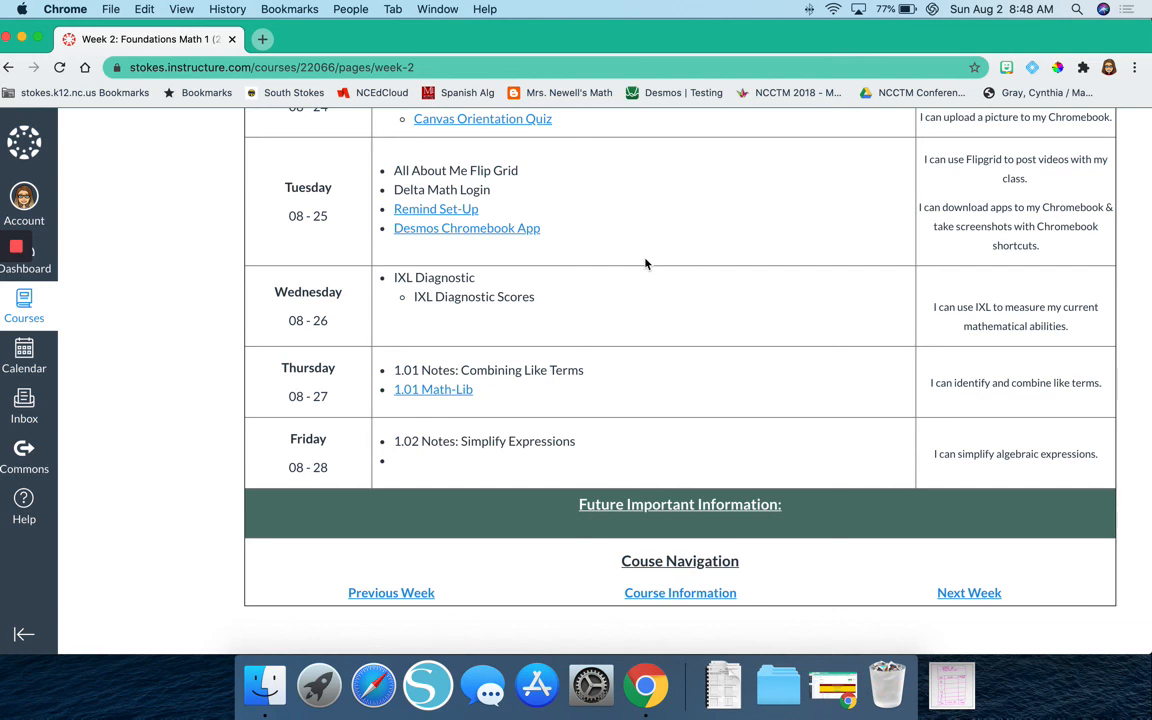
pyautogui.moveTo(20, 248)
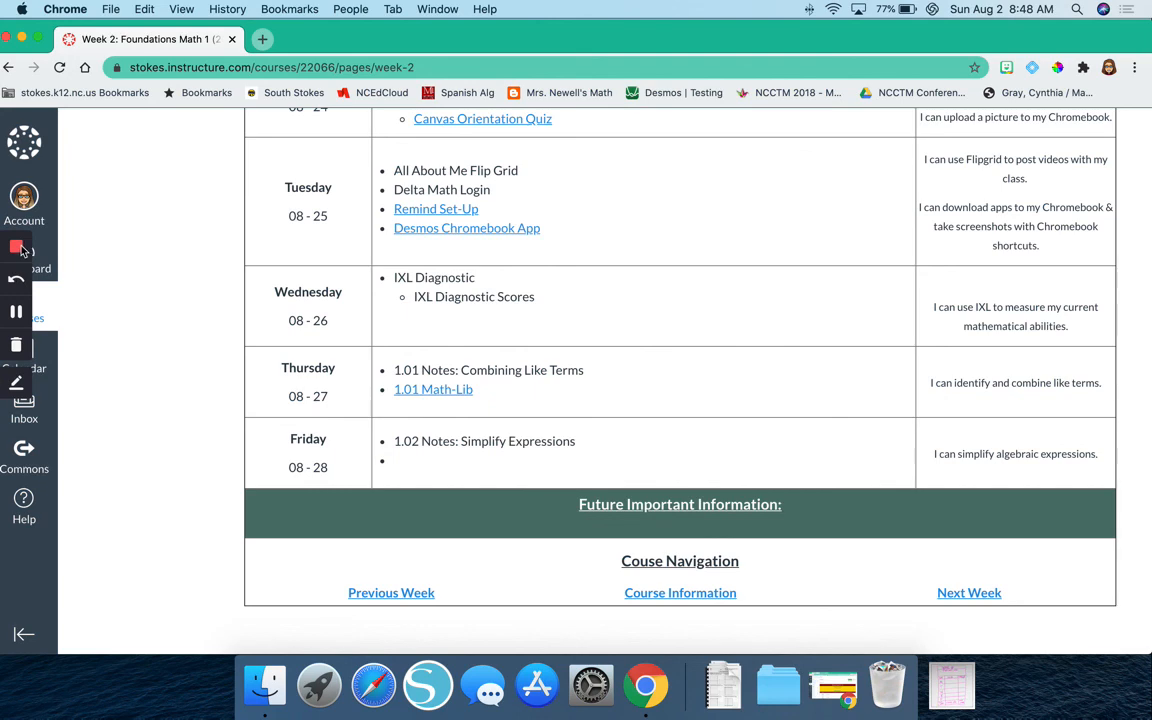